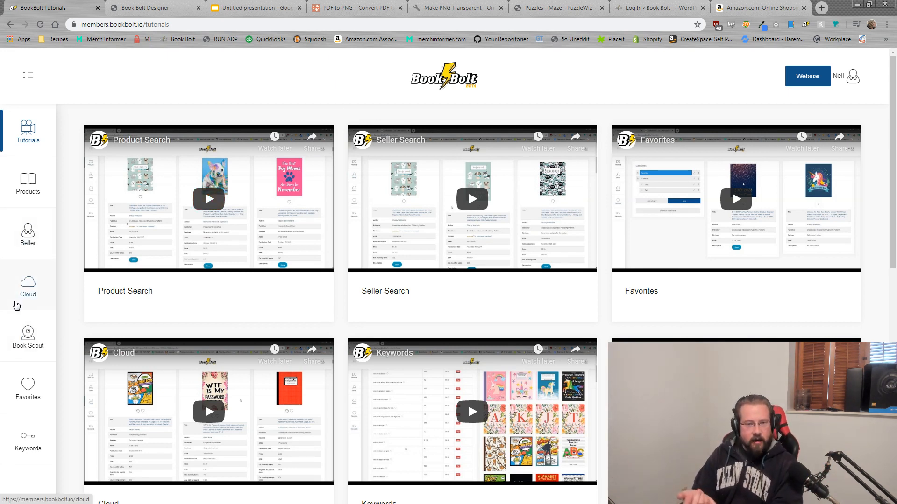
Step: Open Book Bolt's Cloud product search from the left sidebar
{"action": "left_click", "coordinate": [23, 285]}
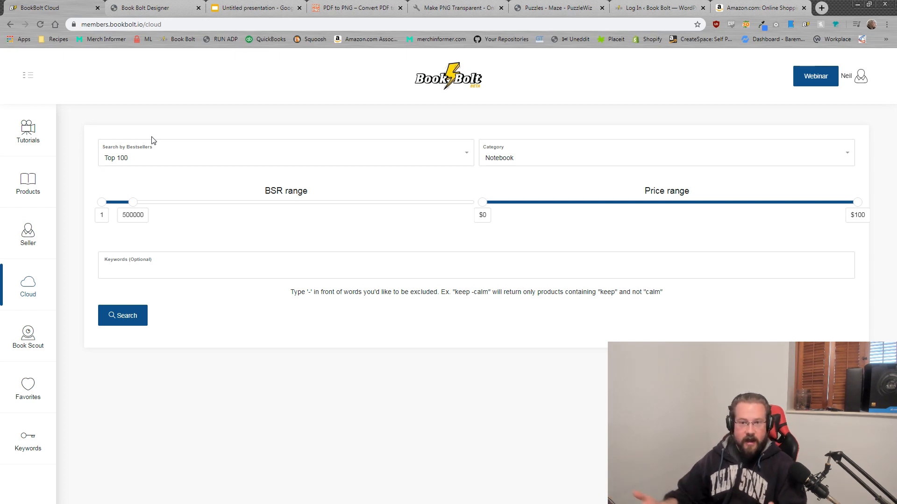
Step: Search the top 1000 Notebook bestsellers with the BSR range widened to 1–4854808
{"action": "left_click", "coordinate": [422, 152]}
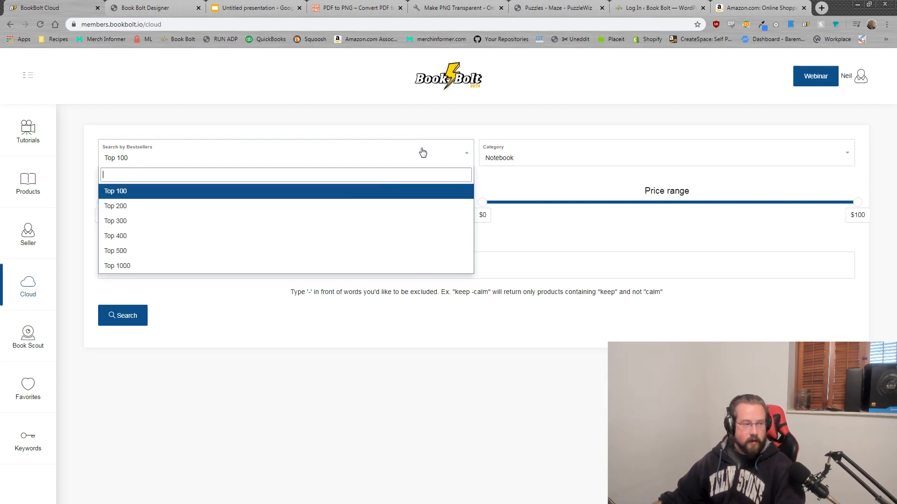
{"action": "left_click", "coordinate": [566, 158]}
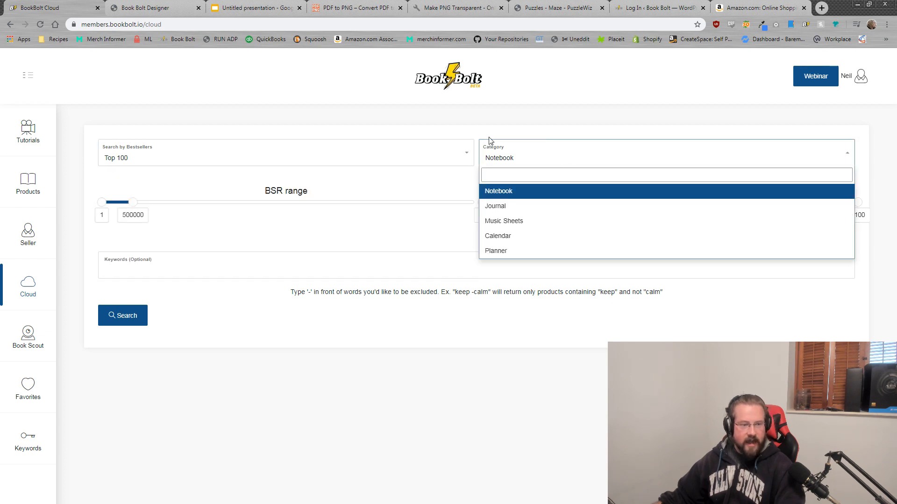
{"action": "left_click", "coordinate": [506, 187]}
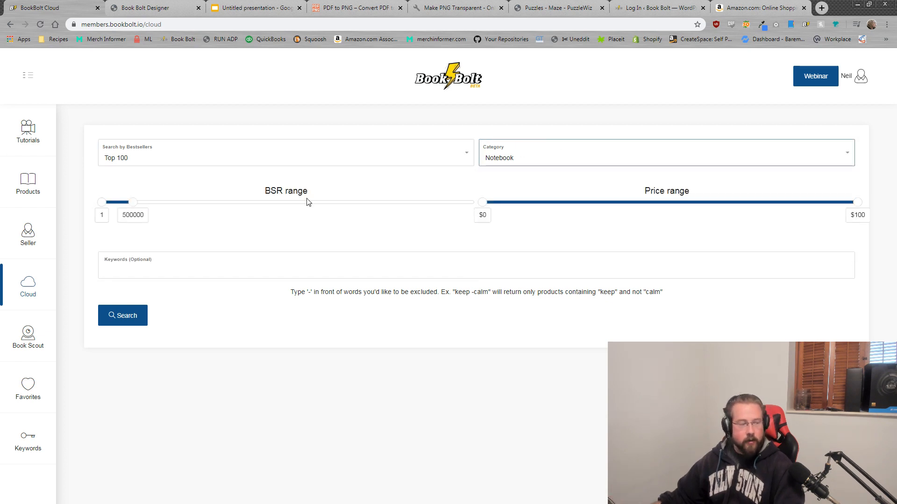
{"action": "left_click", "coordinate": [197, 156]}
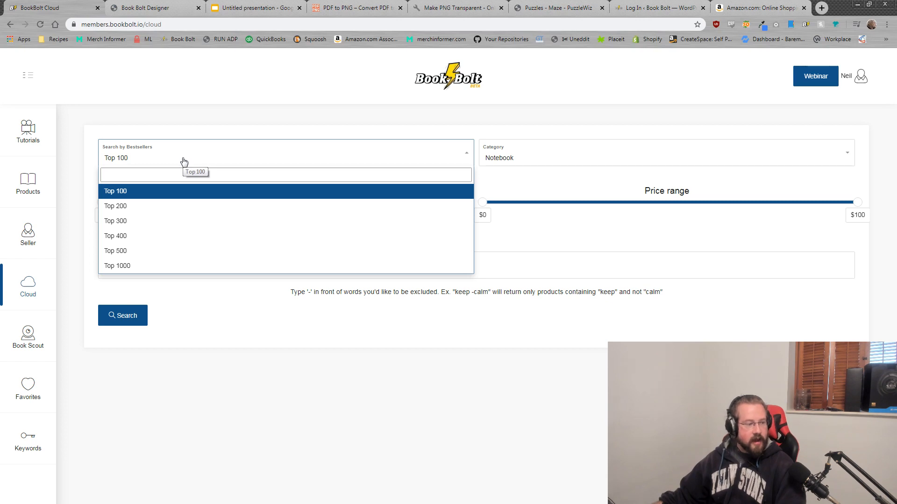
{"action": "left_click", "coordinate": [151, 261]}
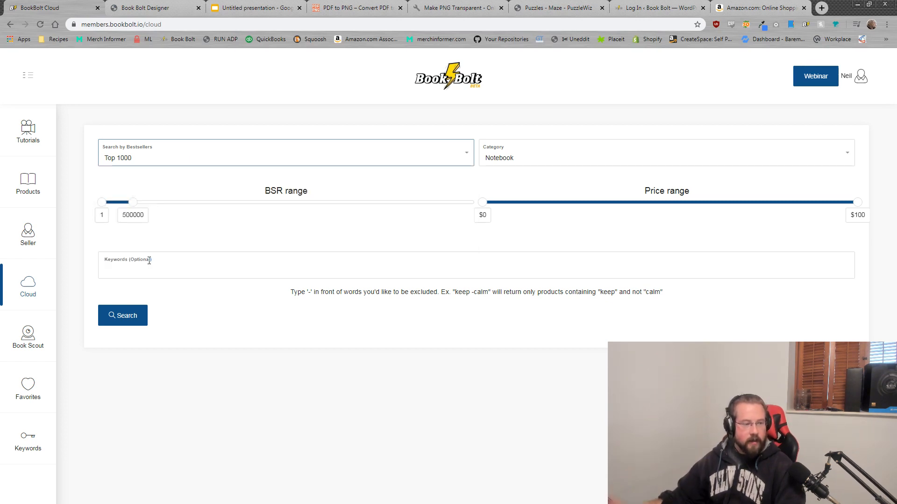
{"action": "left_click_drag", "start_coordinate": [136, 204], "coordinate": [407, 201]}
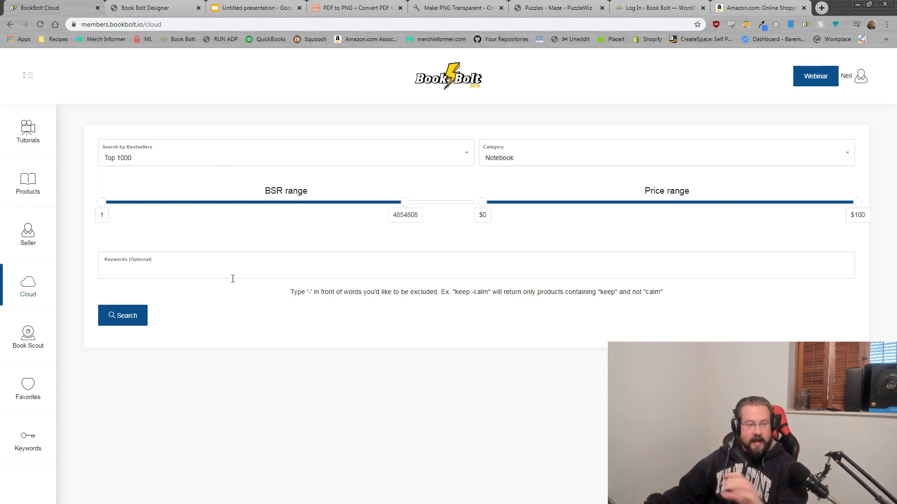
{"action": "left_click", "coordinate": [123, 316]}
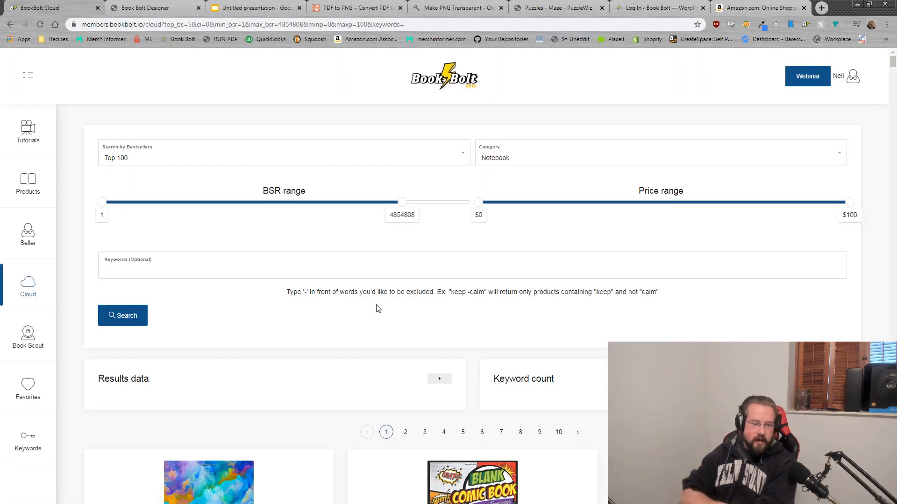
Step: Expand the results summary, showing 1000 results, $7.53 average price and 63,161 average BSR
{"action": "scroll", "coordinate": [475, 275], "scroll_direction": "down", "scroll_amount": 4}
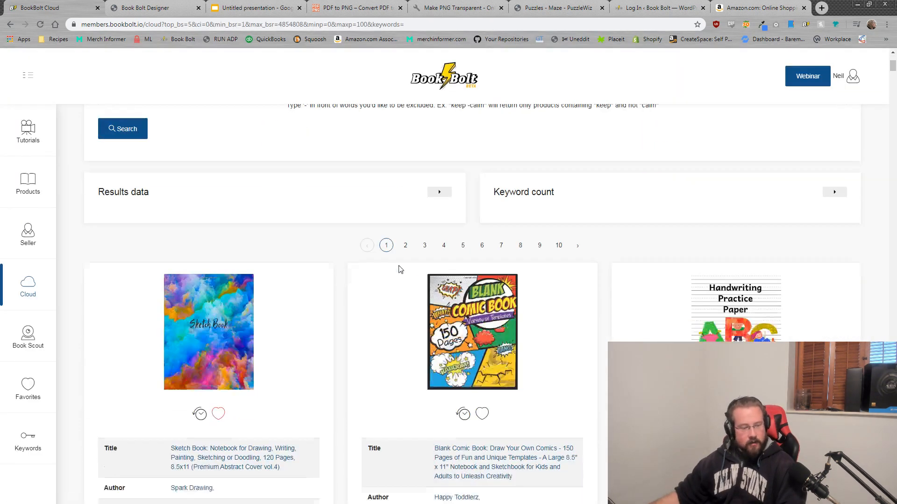
{"action": "left_click", "coordinate": [439, 192]}
{"action": "left_click_drag", "start_coordinate": [394, 240], "coordinate": [359, 240]}
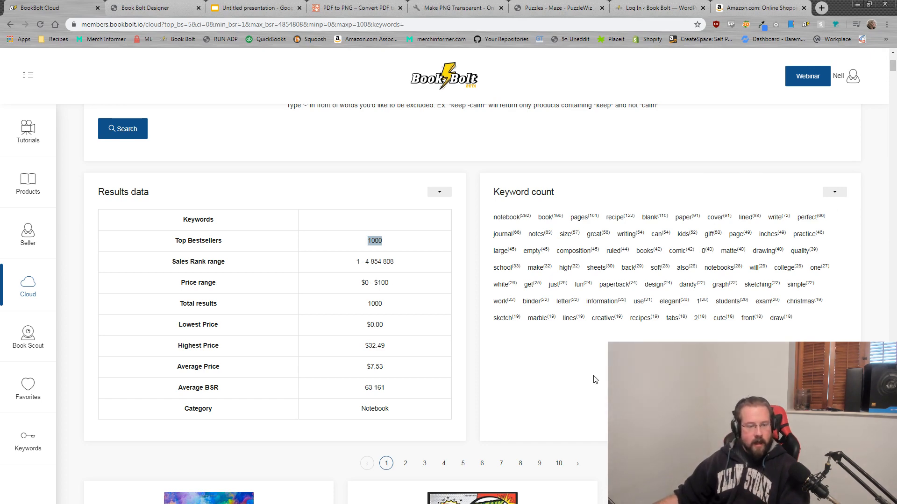
{"action": "left_click", "coordinate": [509, 423]}
{"action": "scroll", "coordinate": [490, 412], "scroll_direction": "down", "scroll_amount": 6}
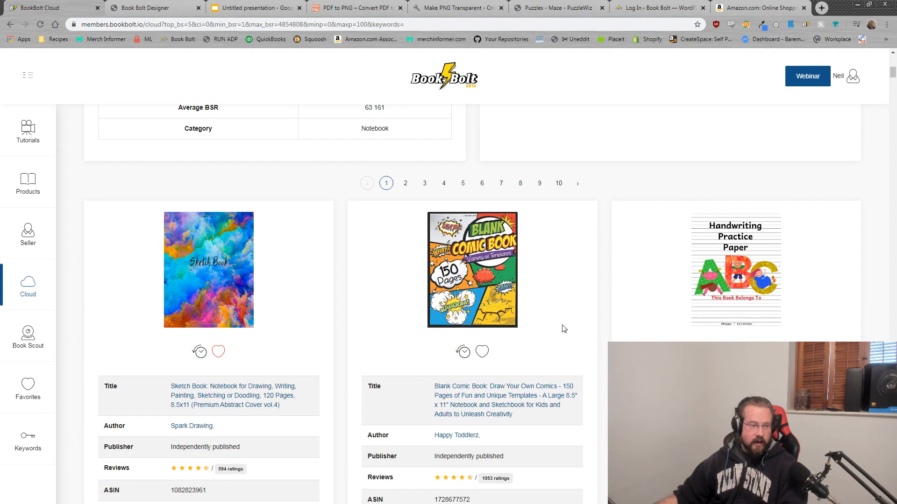
{"action": "scroll", "coordinate": [538, 327], "scroll_direction": "down", "scroll_amount": 2}
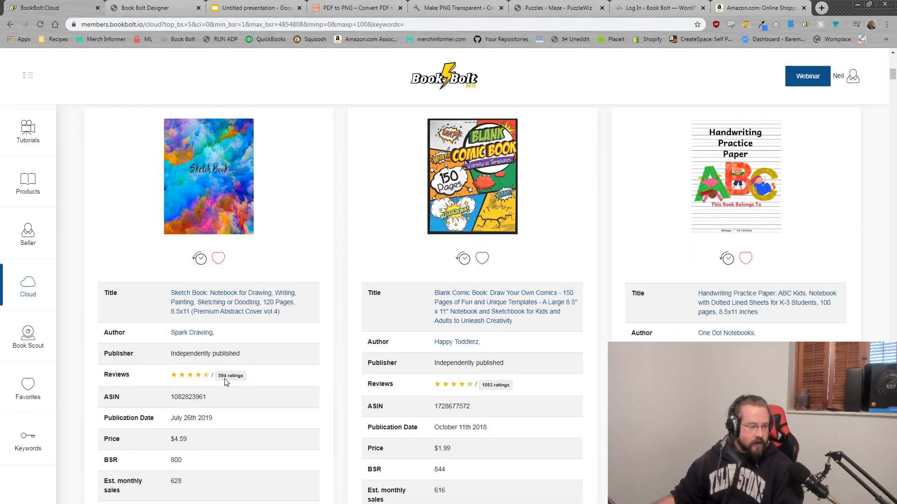
{"action": "scroll", "coordinate": [224, 381], "scroll_direction": "down", "scroll_amount": 2}
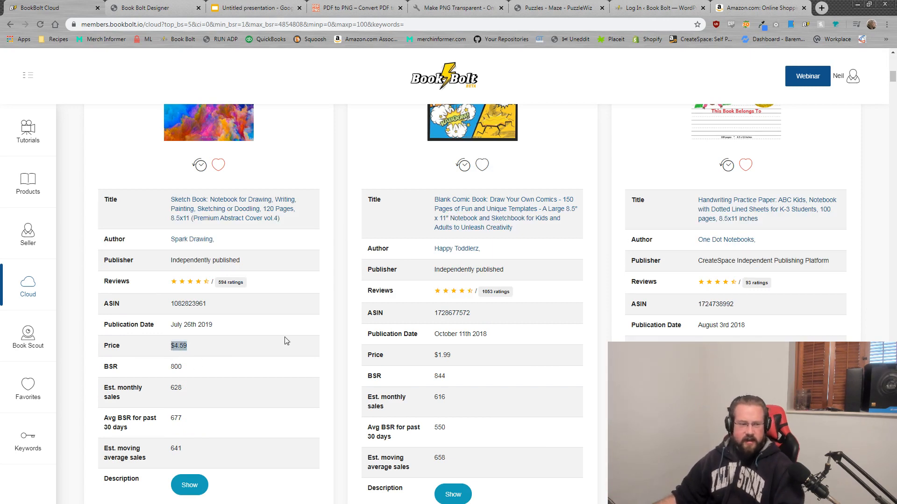
{"action": "scroll", "coordinate": [694, 334], "scroll_direction": "down", "scroll_amount": 8}
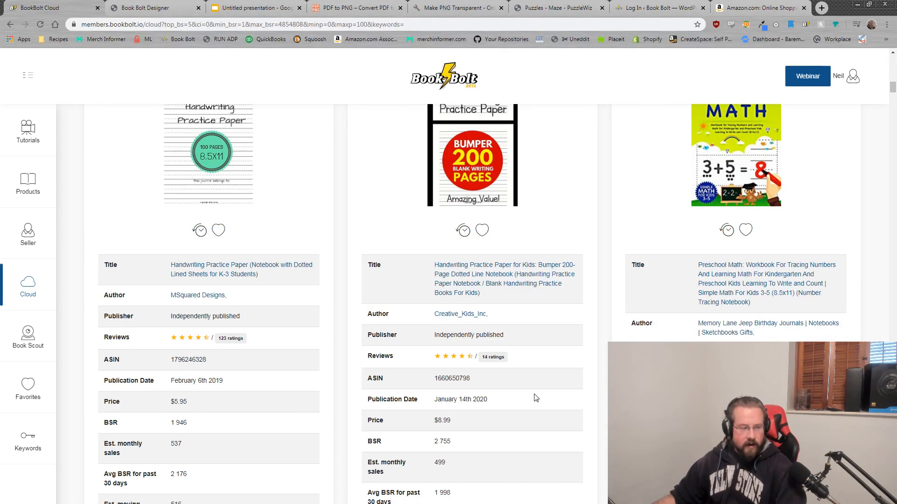
{"action": "scroll", "coordinate": [520, 406], "scroll_direction": "down", "scroll_amount": 3}
{"action": "scroll", "coordinate": [550, 224], "scroll_direction": "up", "scroll_amount": 5}
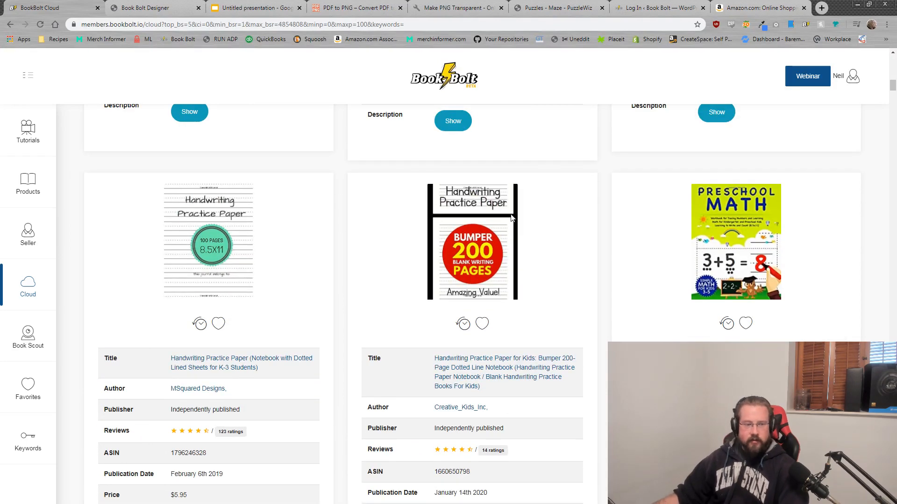
{"action": "scroll", "coordinate": [508, 227], "scroll_direction": "down", "scroll_amount": 3}
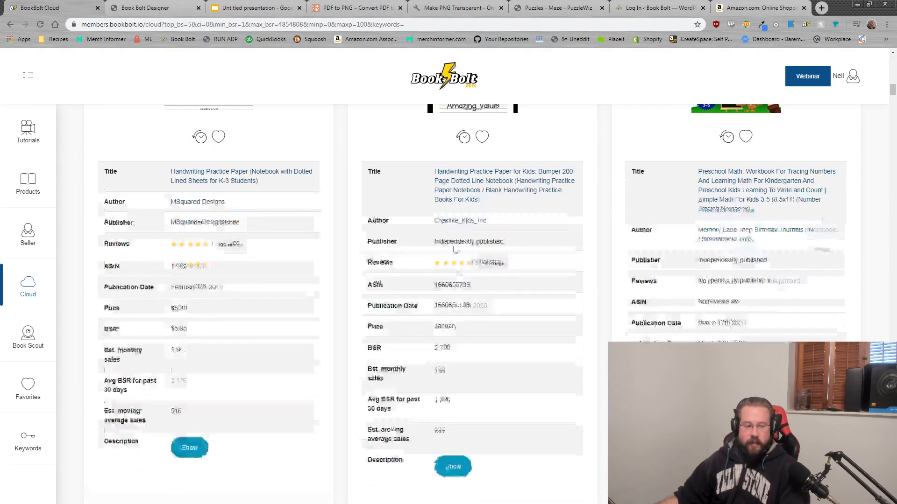
{"action": "left_click_drag", "start_coordinate": [453, 327], "coordinate": [423, 329]}
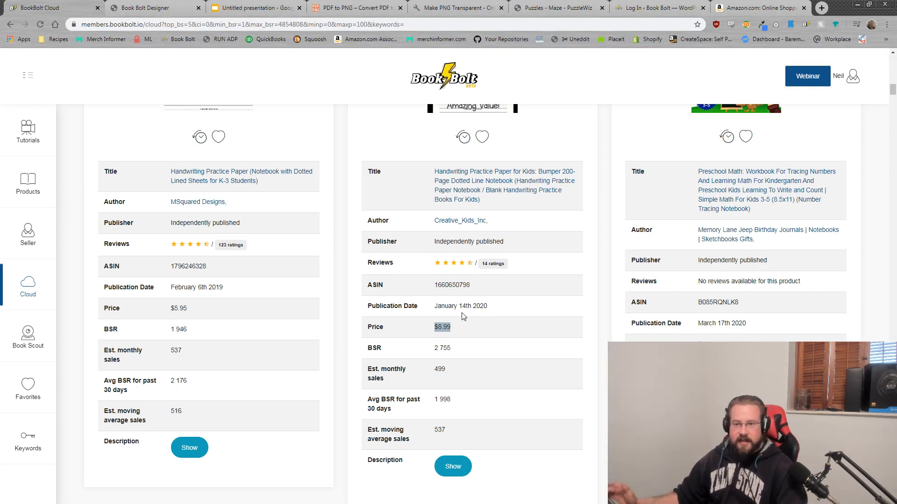
{"action": "scroll", "coordinate": [462, 316], "scroll_direction": "up", "scroll_amount": 2}
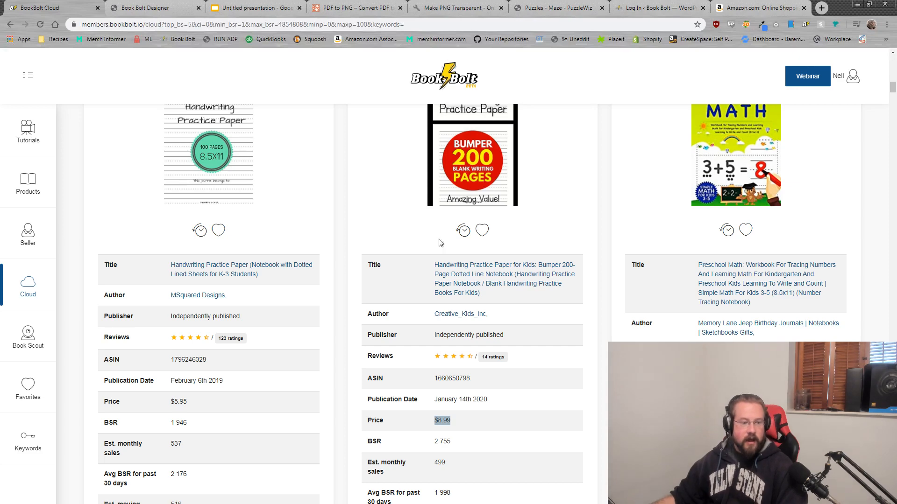
{"action": "scroll", "coordinate": [467, 229], "scroll_direction": "up", "scroll_amount": 2}
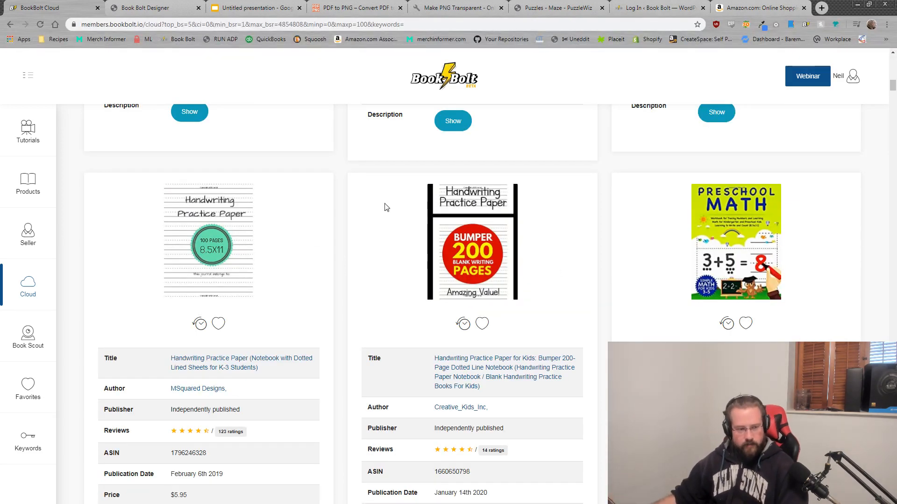
Step: Open the Bumper 200-page handwriting notebook on Amazon, preview its pages, then return to Book Bolt
{"action": "left_click", "coordinate": [494, 361], "text": "ctrl"}
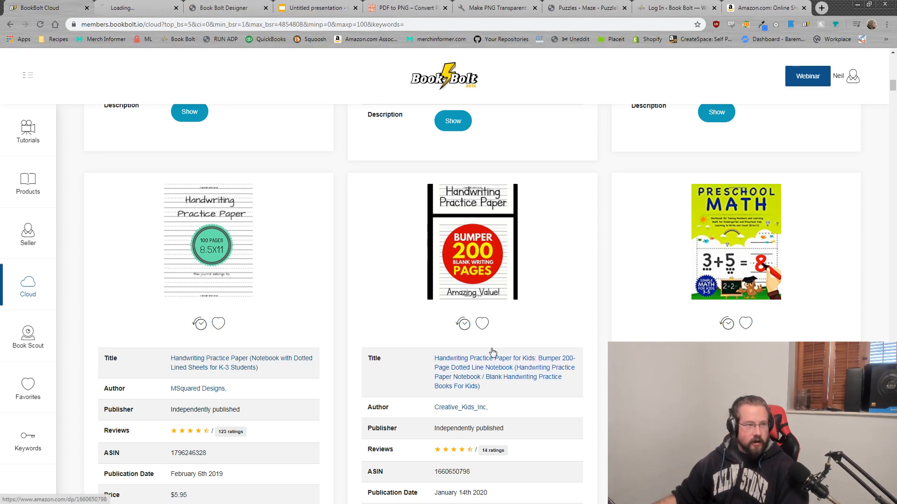
{"action": "left_click", "coordinate": [127, 6]}
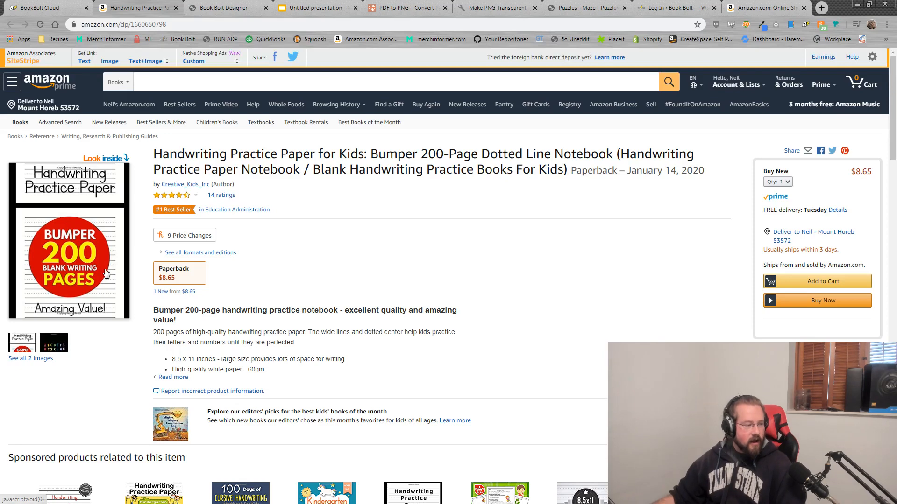
{"action": "left_click", "coordinate": [71, 217]}
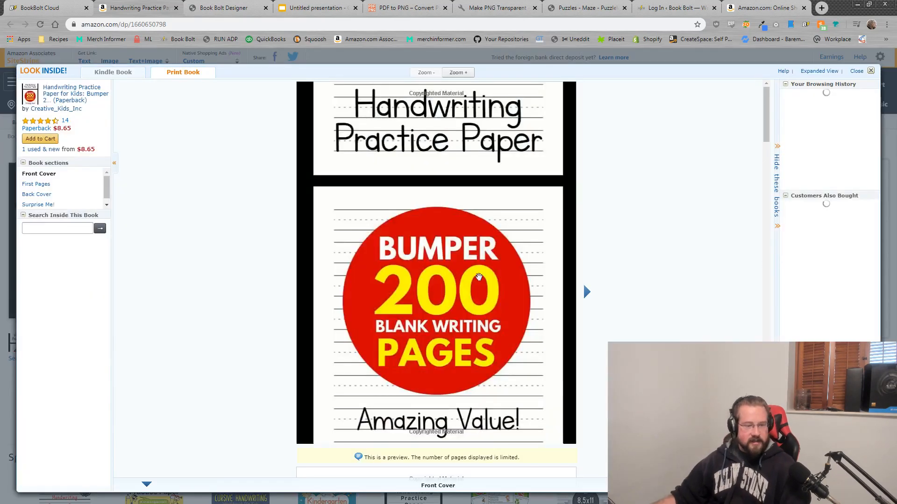
{"action": "scroll", "coordinate": [474, 275], "scroll_direction": "down", "scroll_amount": 6}
{"action": "scroll", "coordinate": [474, 276], "scroll_direction": "down", "scroll_amount": 10}
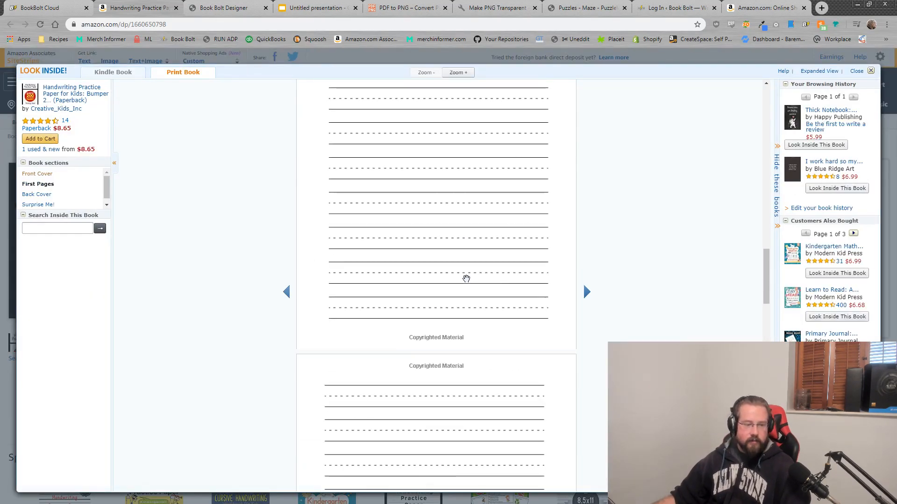
{"action": "scroll", "coordinate": [474, 281], "scroll_direction": "down", "scroll_amount": 10}
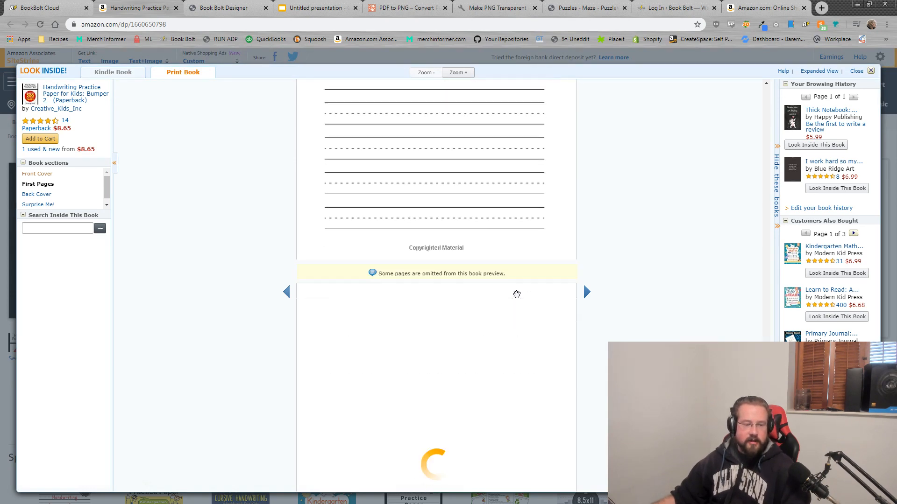
{"action": "scroll", "coordinate": [533, 294], "scroll_direction": "up", "scroll_amount": 20}
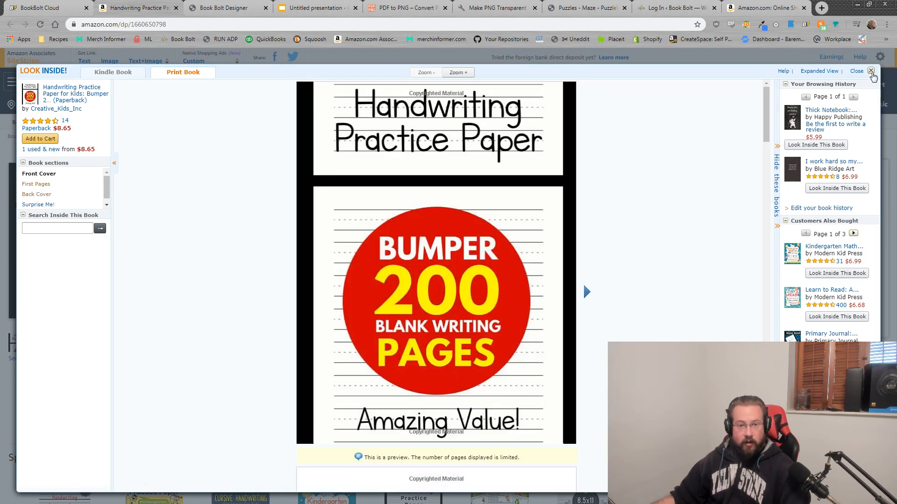
{"action": "left_click", "coordinate": [871, 71]}
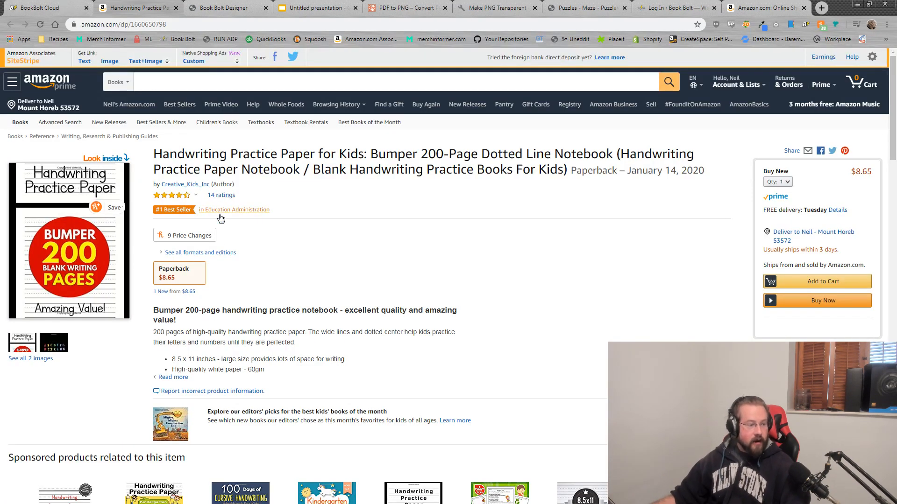
{"action": "left_click", "coordinate": [51, 7]}
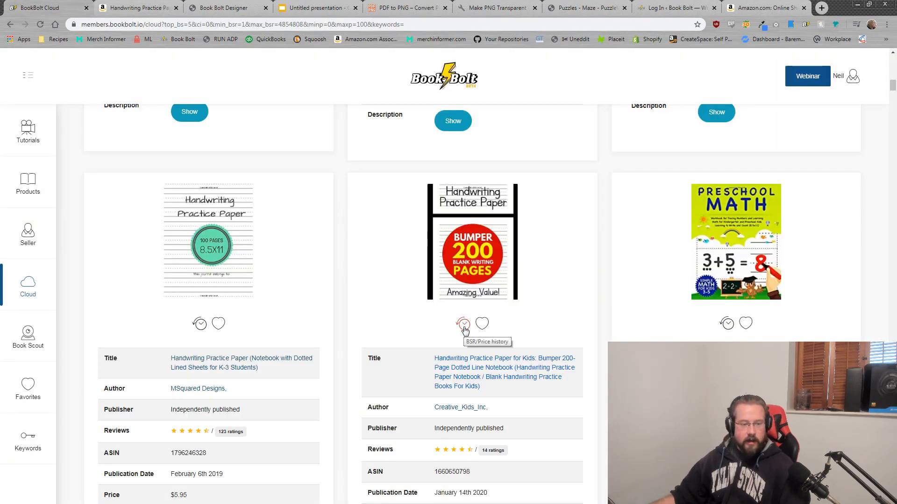
Step: Open the handwriting notebook's BSR and price history chart and review its trend
{"action": "left_click", "coordinate": [464, 328]}
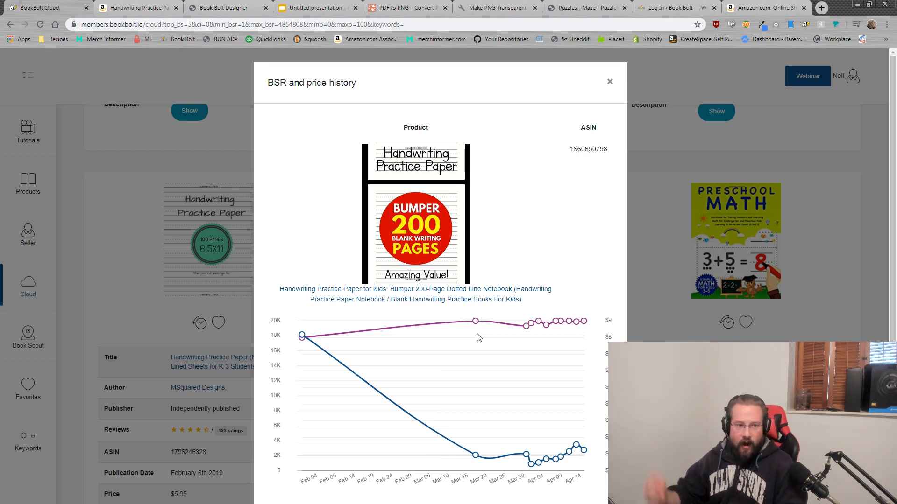
{"action": "scroll", "coordinate": [403, 324], "scroll_direction": "down", "scroll_amount": 1}
{"action": "scroll", "coordinate": [401, 324], "scroll_direction": "down", "scroll_amount": 1}
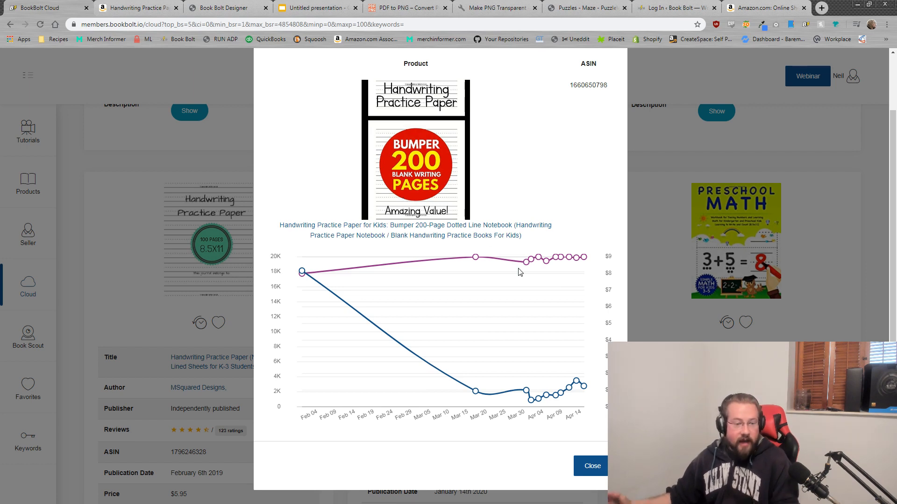
{"action": "mouse_move", "coordinate": [302, 279]}
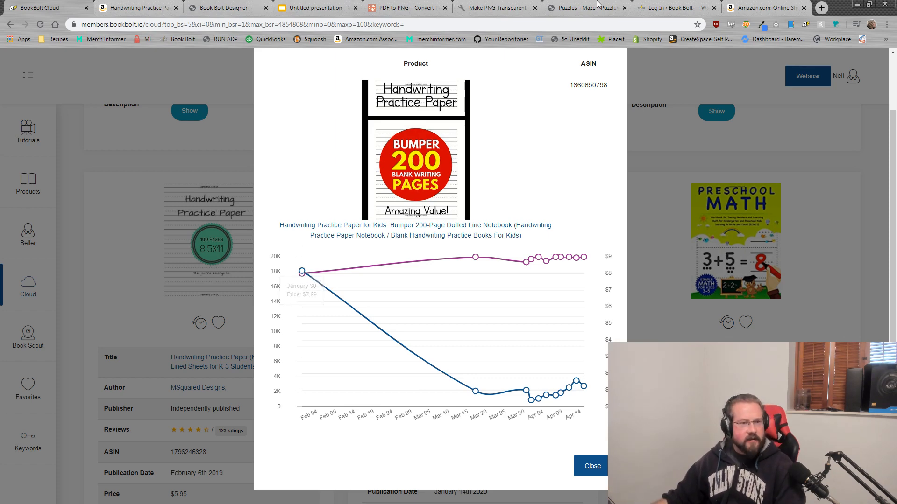
{"action": "left_click", "coordinate": [145, 7]}
{"action": "mouse_move", "coordinate": [187, 235]}
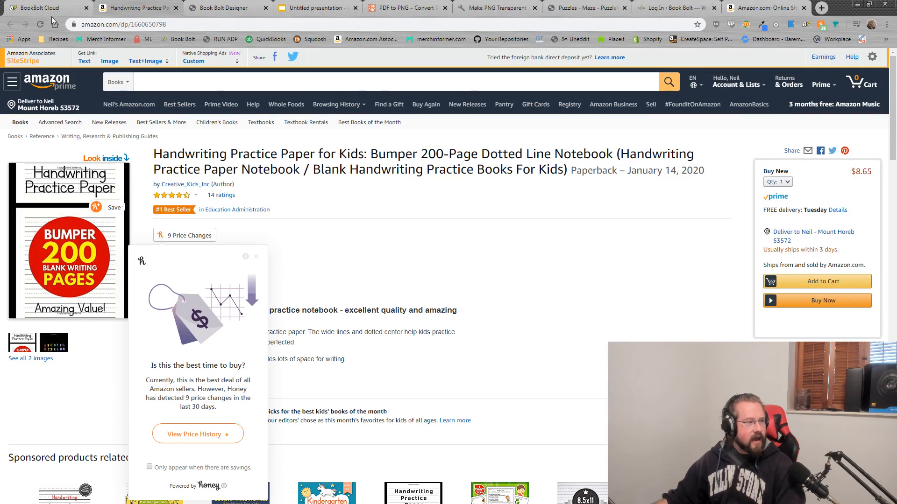
{"action": "left_click", "coordinate": [47, 6]}
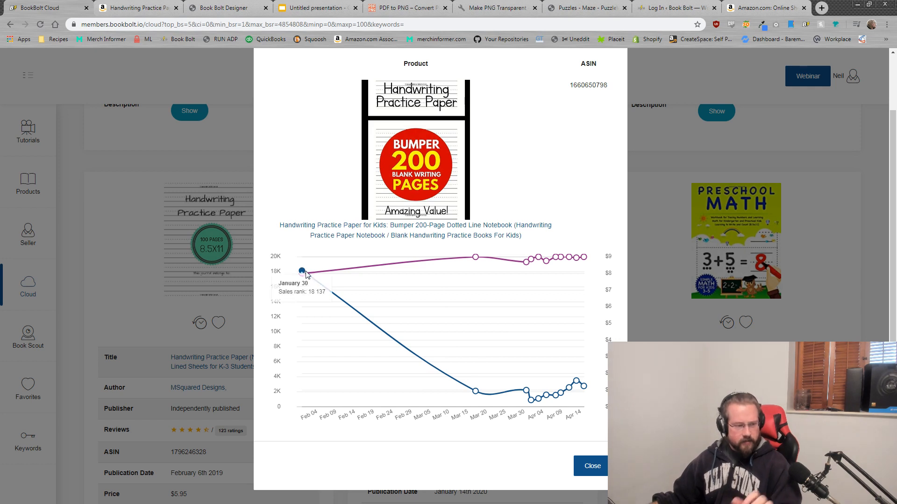
Step: Inspect the chart's data points, close the history chart, and return to the results summary
{"action": "mouse_move", "coordinate": [476, 394]}
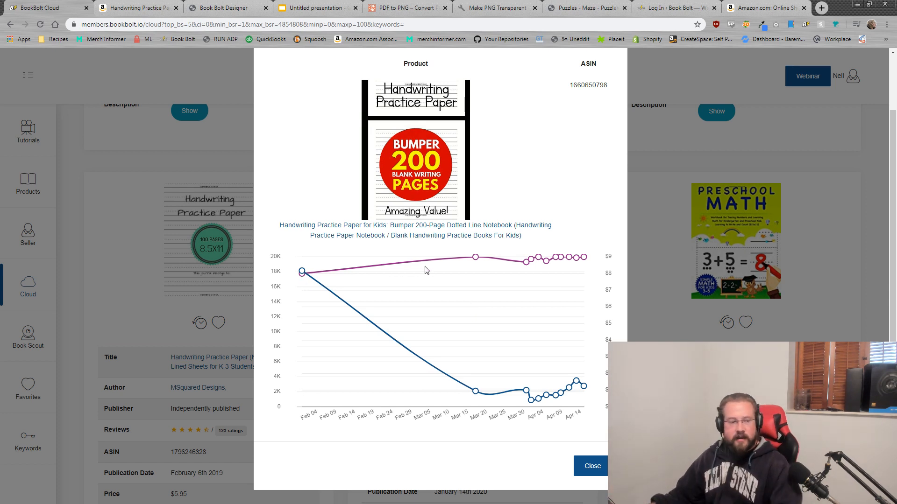
{"action": "mouse_move", "coordinate": [475, 260]}
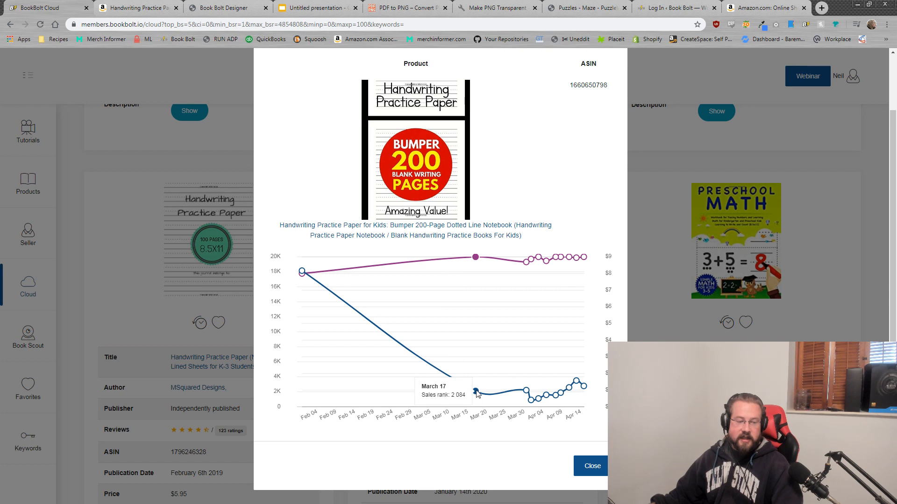
{"action": "mouse_move", "coordinate": [476, 392]}
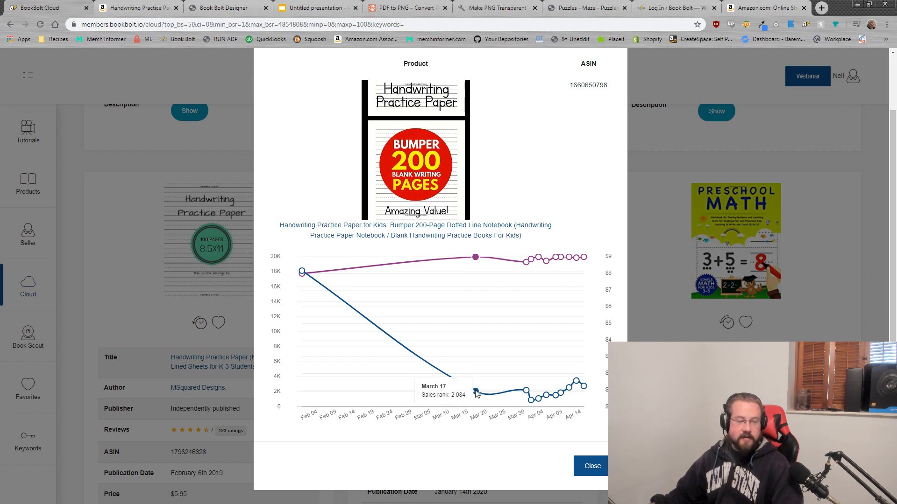
{"action": "mouse_move", "coordinate": [527, 393]}
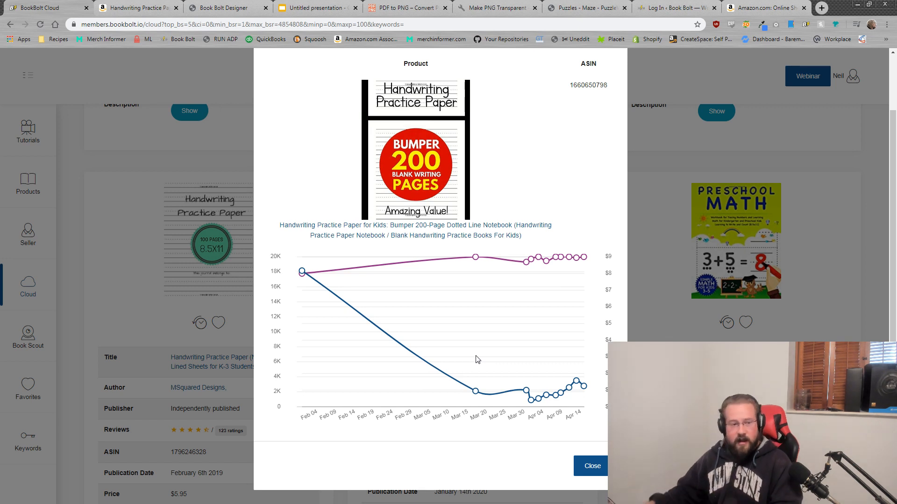
{"action": "mouse_move", "coordinate": [528, 267]}
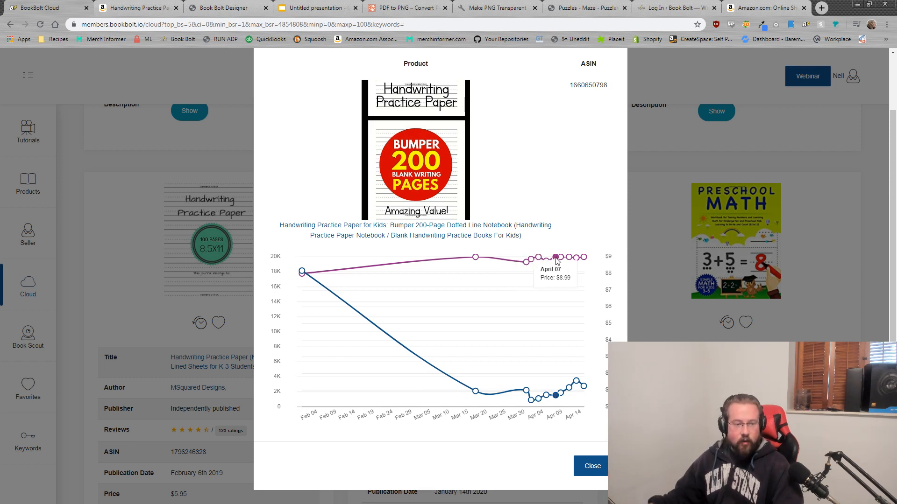
{"action": "mouse_move", "coordinate": [563, 261]}
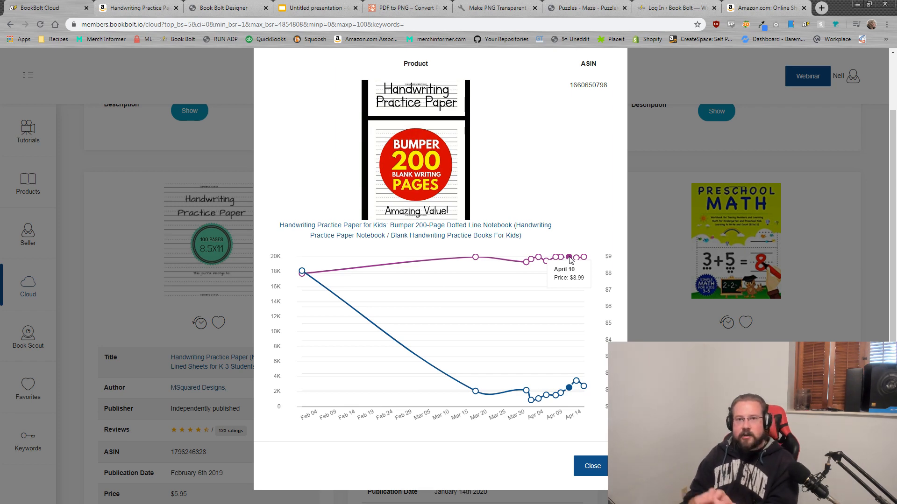
{"action": "scroll", "coordinate": [575, 252], "scroll_direction": "up", "scroll_amount": 2}
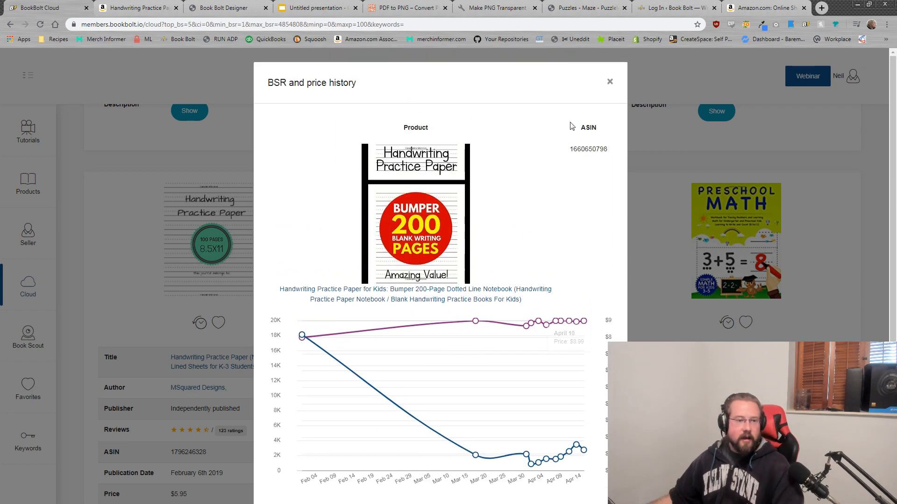
{"action": "left_click", "coordinate": [609, 83]}
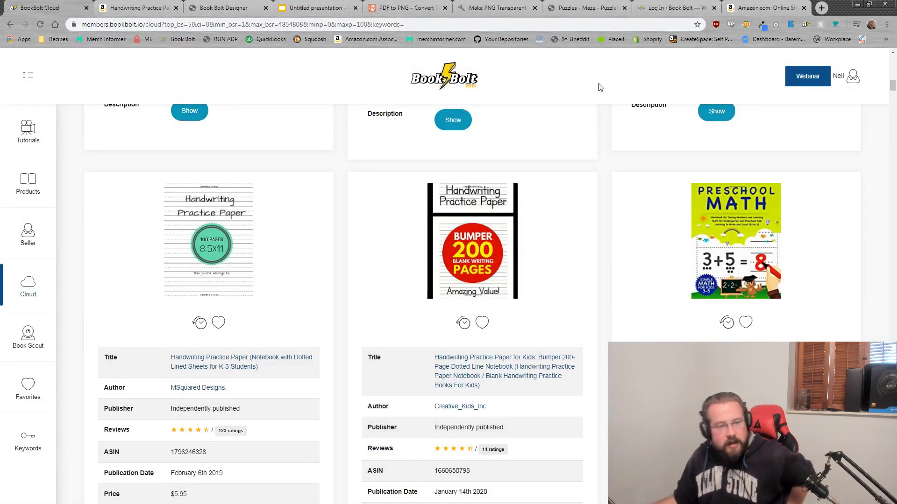
{"action": "scroll", "coordinate": [530, 200], "scroll_direction": "up", "scroll_amount": 12}
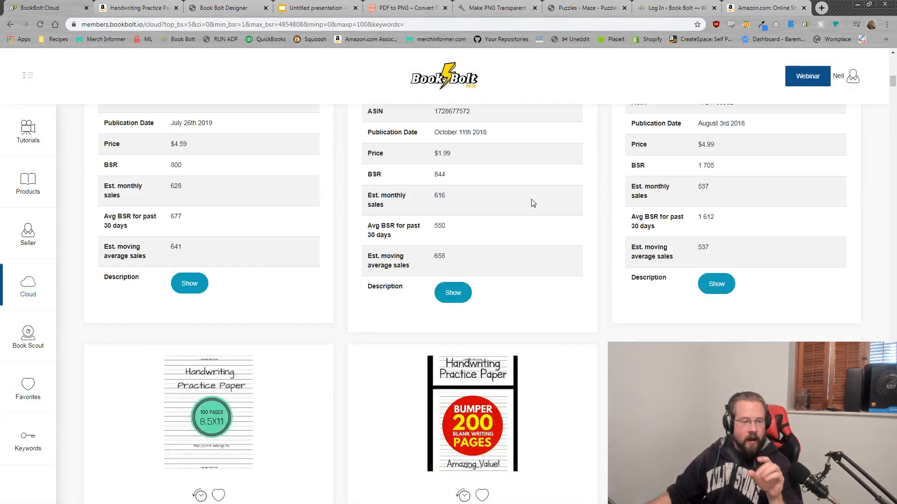
{"action": "scroll", "coordinate": [531, 201], "scroll_direction": "up", "scroll_amount": 2}
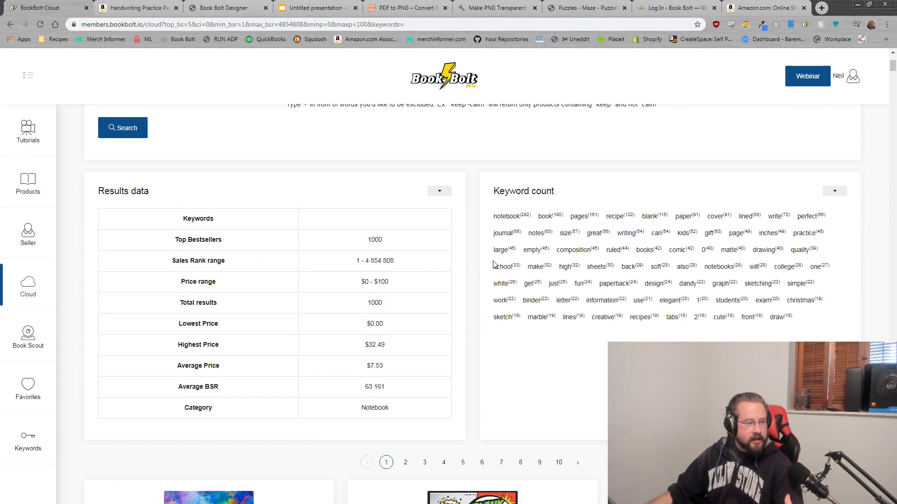
{"action": "scroll", "coordinate": [509, 284], "scroll_direction": "down", "scroll_amount": 2}
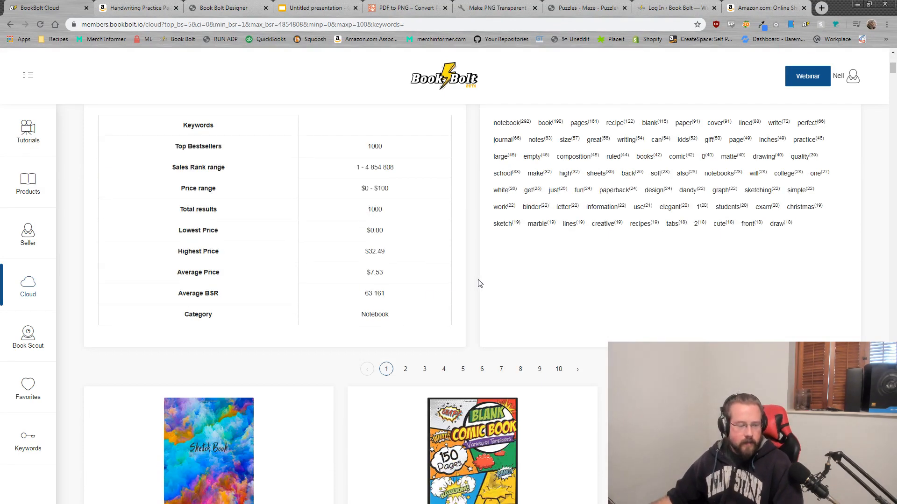
Step: Go to page 8 of the Notebook results and browse the lower-ranked listings
{"action": "scroll", "coordinate": [479, 283], "scroll_direction": "down", "scroll_amount": 4}
{"action": "scroll", "coordinate": [564, 310], "scroll_direction": "down", "scroll_amount": 6}
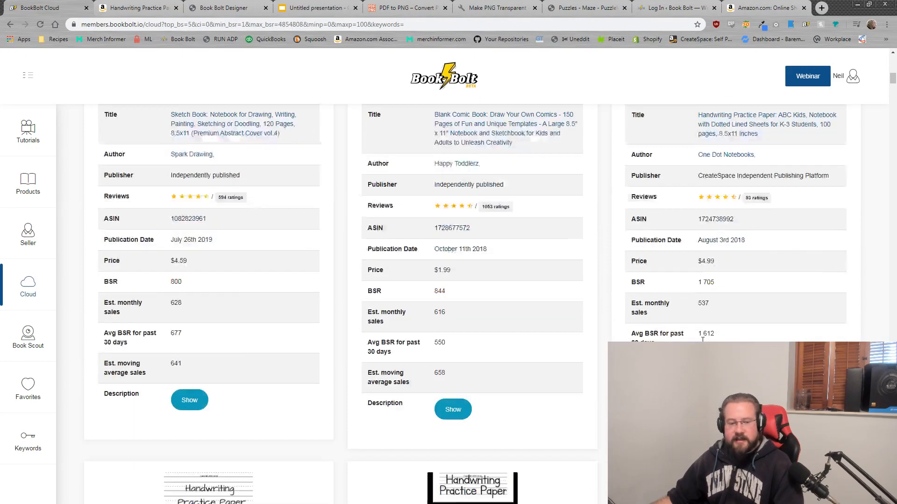
{"action": "scroll", "coordinate": [701, 340], "scroll_direction": "up", "scroll_amount": 5}
{"action": "scroll", "coordinate": [702, 339], "scroll_direction": "down", "scroll_amount": 11}
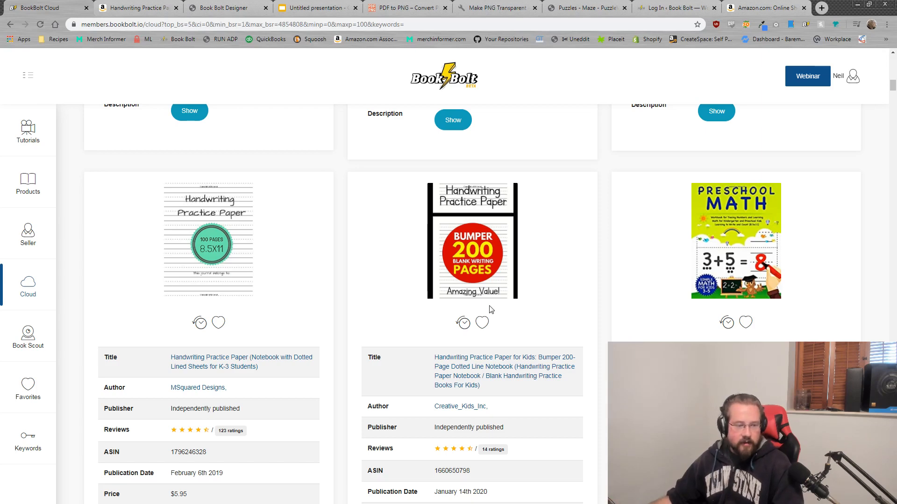
{"action": "scroll", "coordinate": [490, 310], "scroll_direction": "up", "scroll_amount": 10}
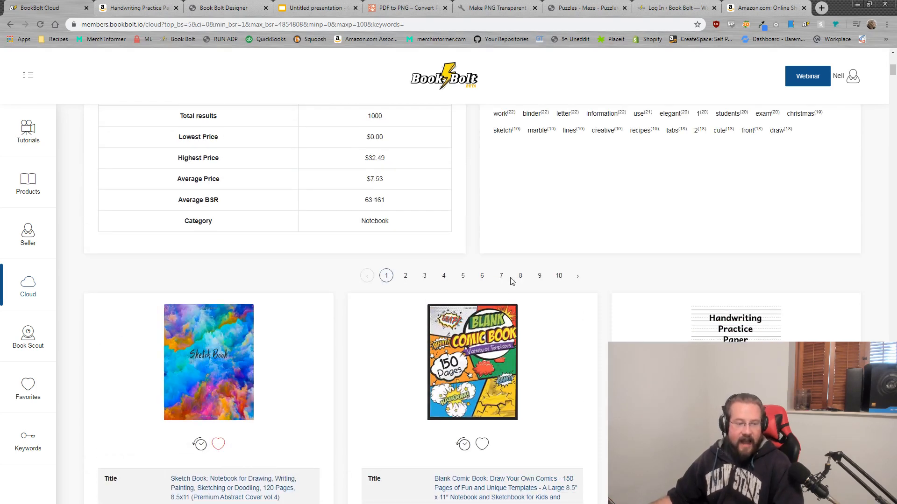
{"action": "left_click", "coordinate": [520, 277]}
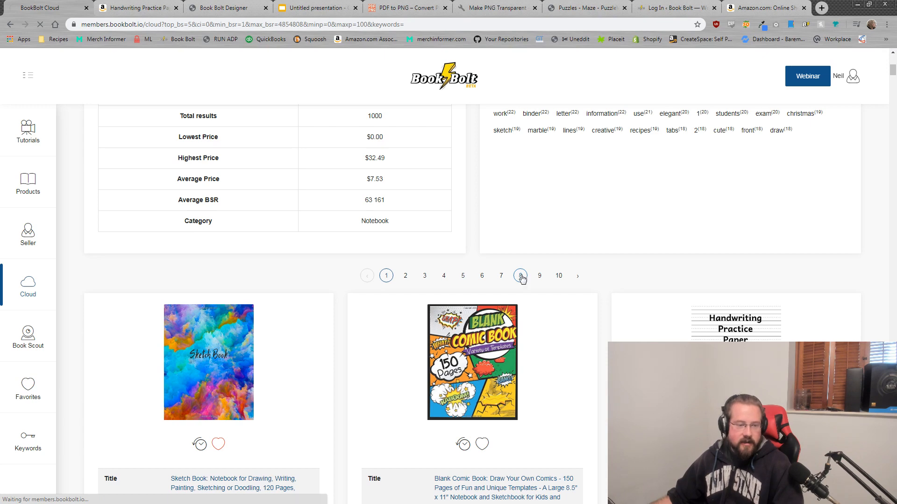
{"action": "scroll", "coordinate": [536, 327], "scroll_direction": "down", "scroll_amount": 5}
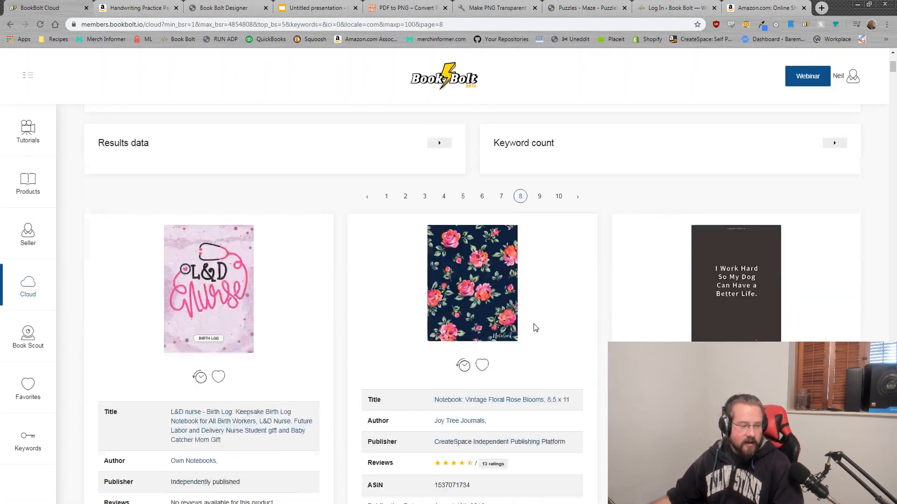
{"action": "scroll", "coordinate": [536, 328], "scroll_direction": "down", "scroll_amount": 3}
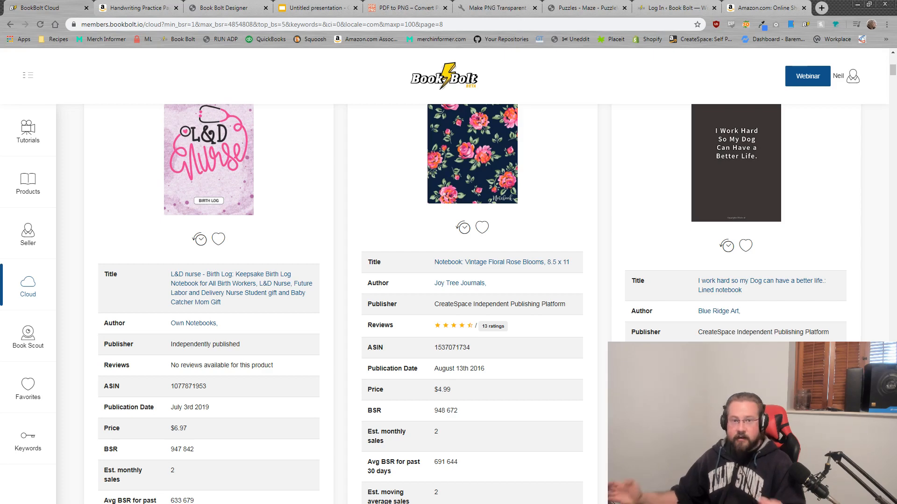
{"action": "scroll", "coordinate": [801, 256], "scroll_direction": "up", "scroll_amount": 2}
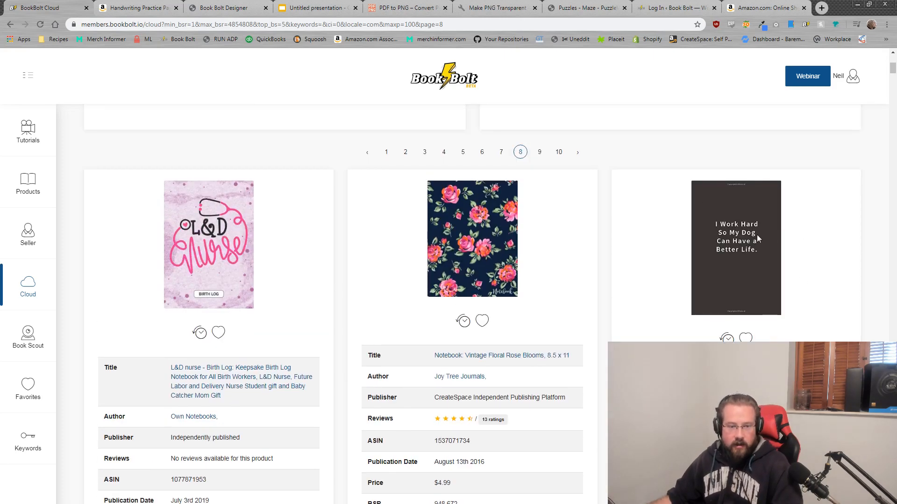
Step: Open the 'I work hard so my Dog can have a better life' notebook on Amazon and preview its pages
{"action": "left_click", "coordinate": [746, 304]}
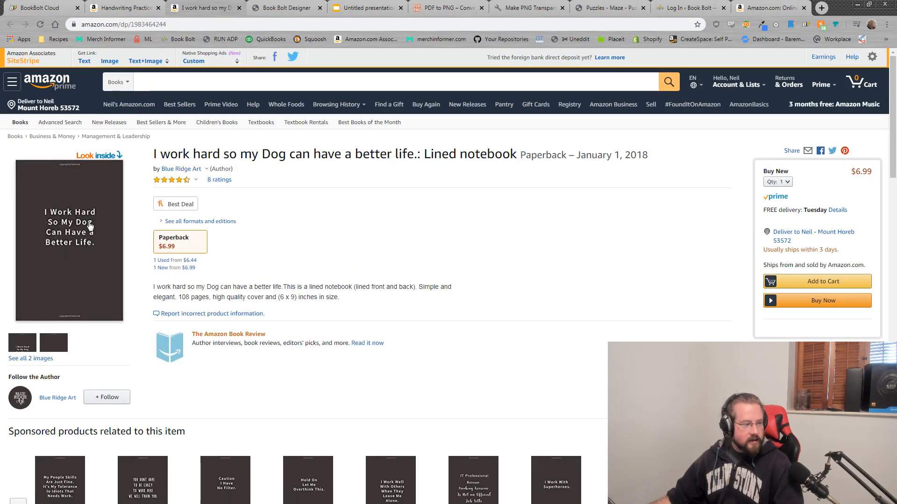
{"action": "left_click", "coordinate": [76, 228]}
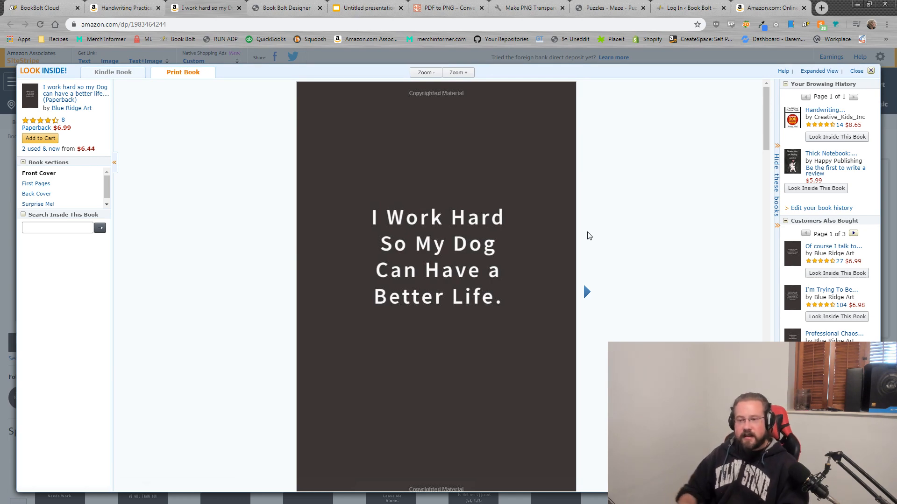
{"action": "scroll", "coordinate": [632, 283], "scroll_direction": "down", "scroll_amount": 1}
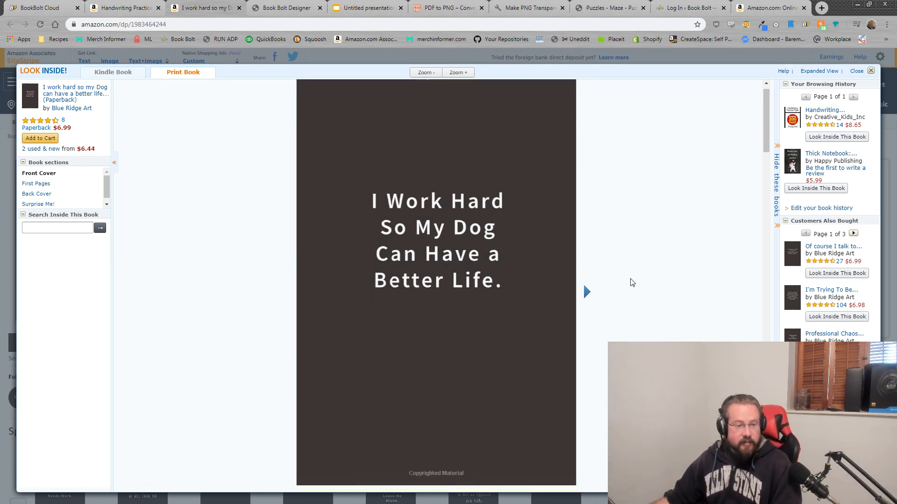
{"action": "scroll", "coordinate": [631, 282], "scroll_direction": "down", "scroll_amount": 5}
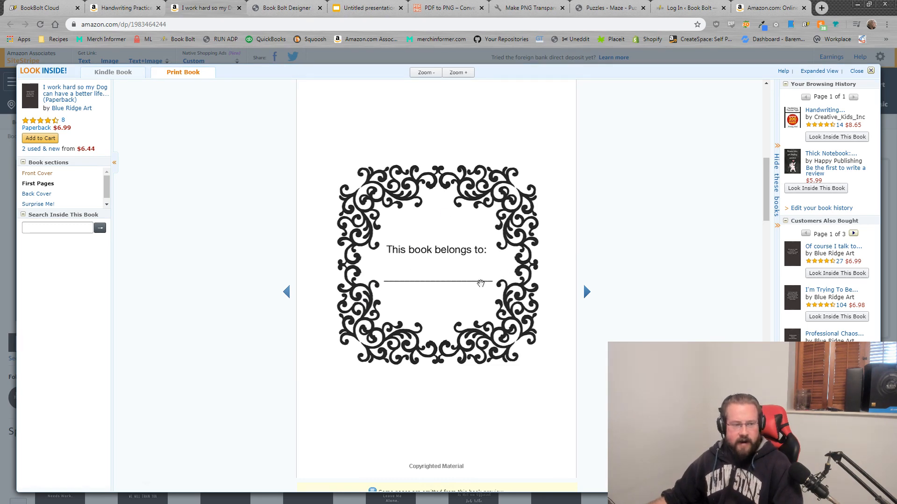
{"action": "scroll", "coordinate": [483, 286], "scroll_direction": "down", "scroll_amount": 10}
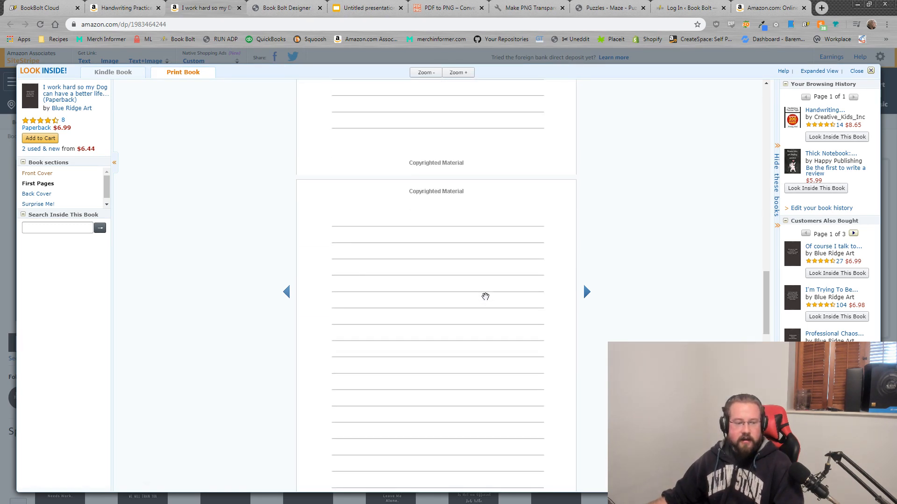
{"action": "scroll", "coordinate": [485, 296], "scroll_direction": "down", "scroll_amount": 5}
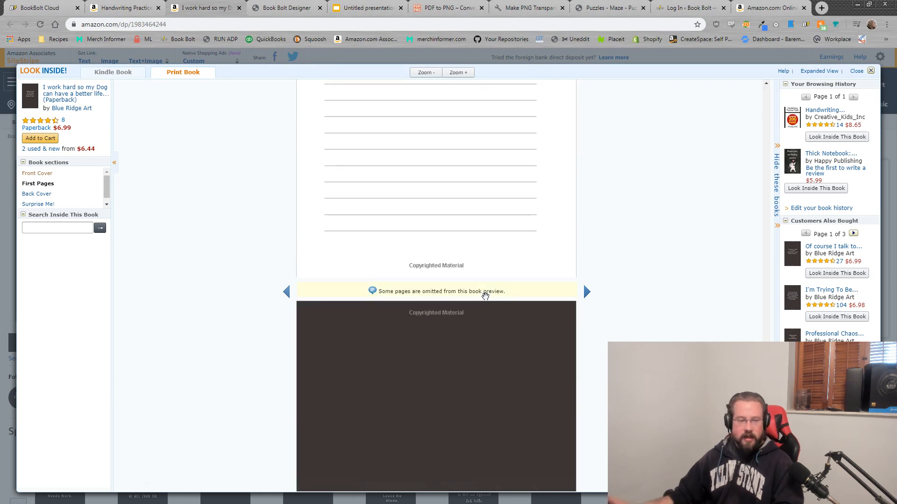
{"action": "scroll", "coordinate": [485, 296], "scroll_direction": "down", "scroll_amount": 5}
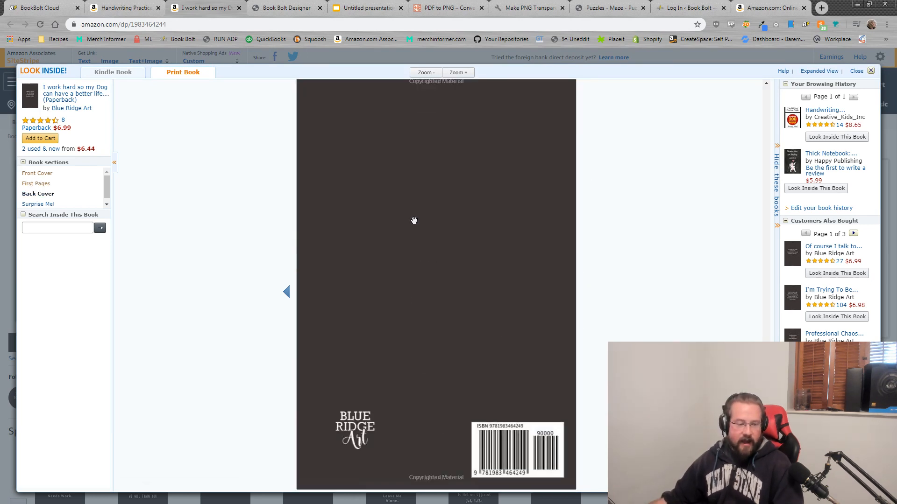
{"action": "left_click", "coordinate": [871, 71]}
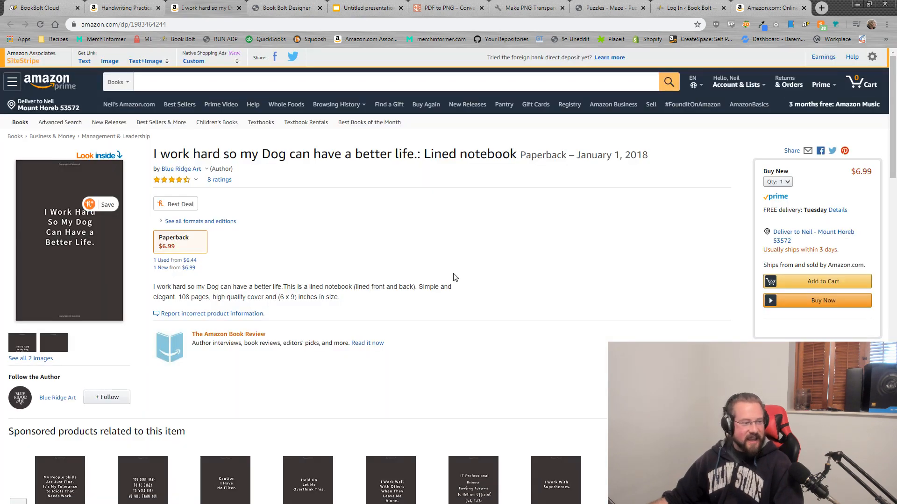
{"action": "left_click", "coordinate": [180, 177]}
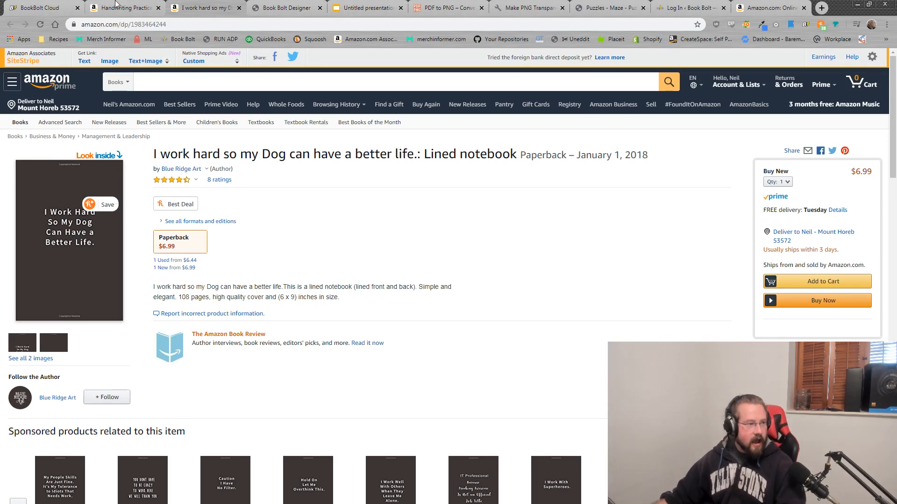
Step: Back on Book Bolt's page 8, check the I Work Hard notebook card's $6.99 price
{"action": "left_click", "coordinate": [35, 7]}
{"action": "scroll", "coordinate": [710, 173], "scroll_direction": "down", "scroll_amount": 4}
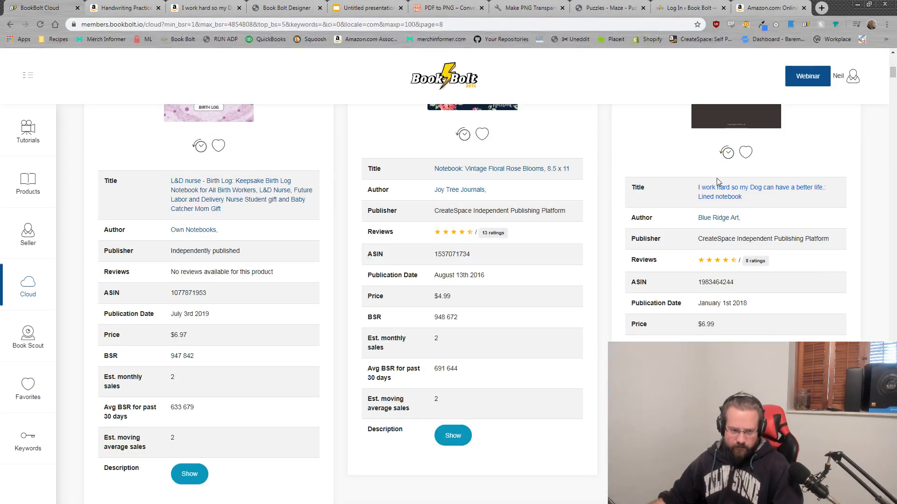
{"action": "left_click_drag", "start_coordinate": [720, 325], "coordinate": [692, 326]}
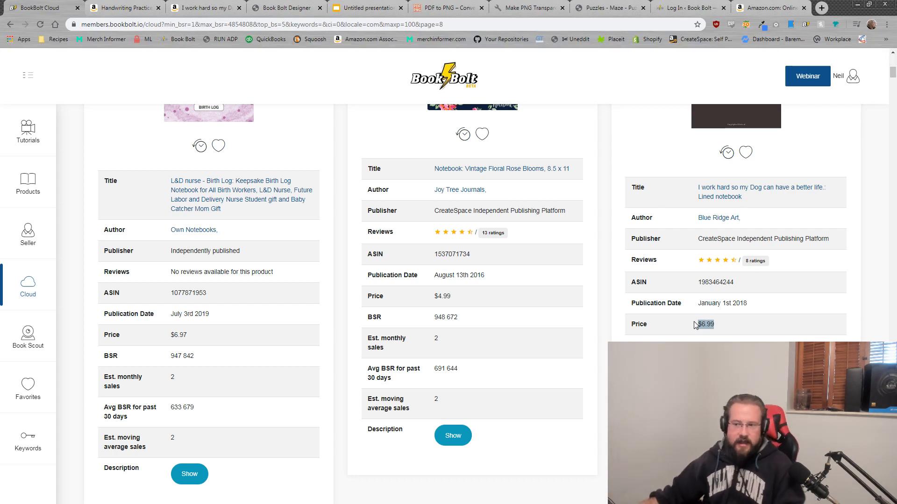
{"action": "left_click", "coordinate": [693, 326]}
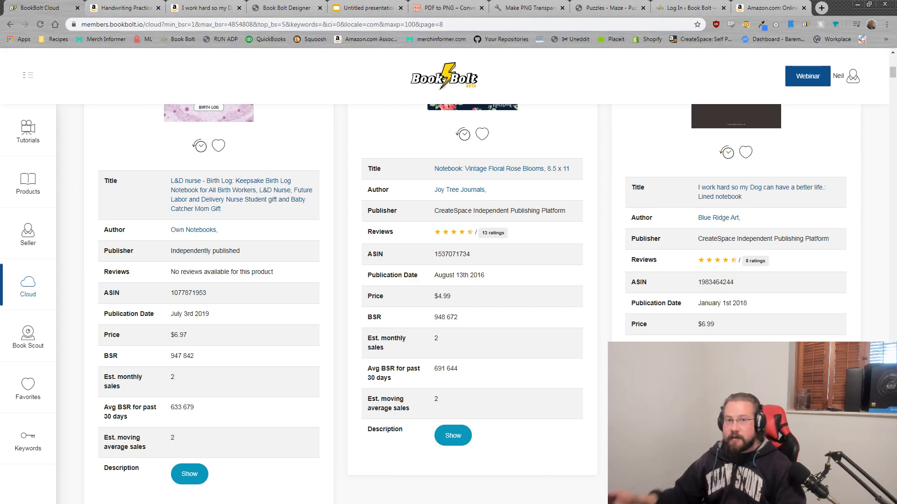
{"action": "scroll", "coordinate": [472, 303], "scroll_direction": "up", "scroll_amount": 4}
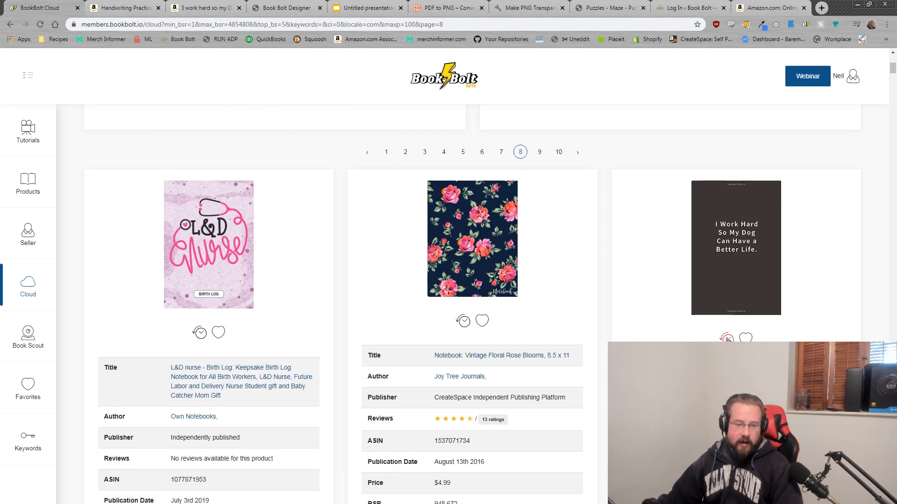
{"action": "left_click", "coordinate": [726, 337]}
{"action": "scroll", "coordinate": [444, 296], "scroll_direction": "down", "scroll_amount": 2}
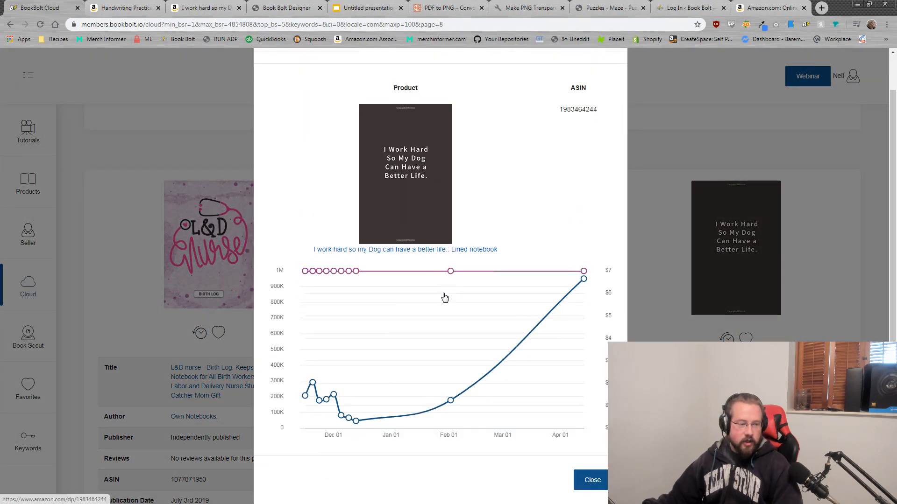
{"action": "mouse_move", "coordinate": [305, 382]}
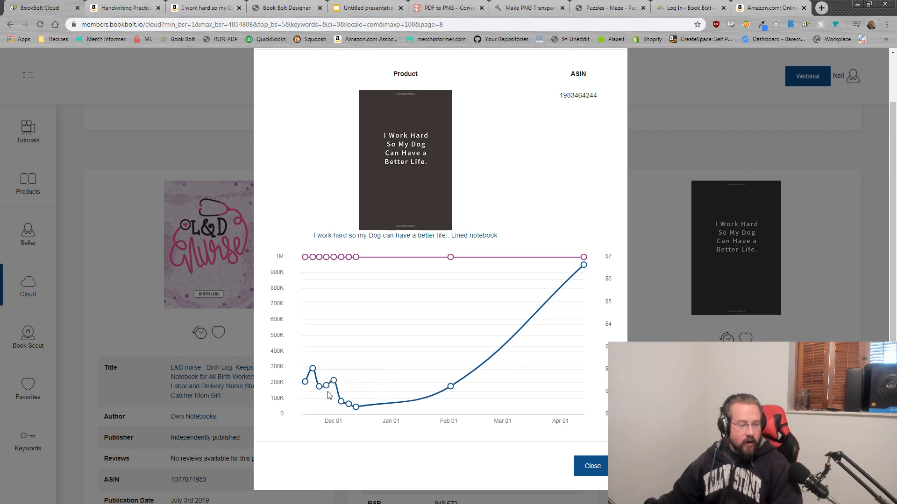
{"action": "mouse_move", "coordinate": [357, 410]}
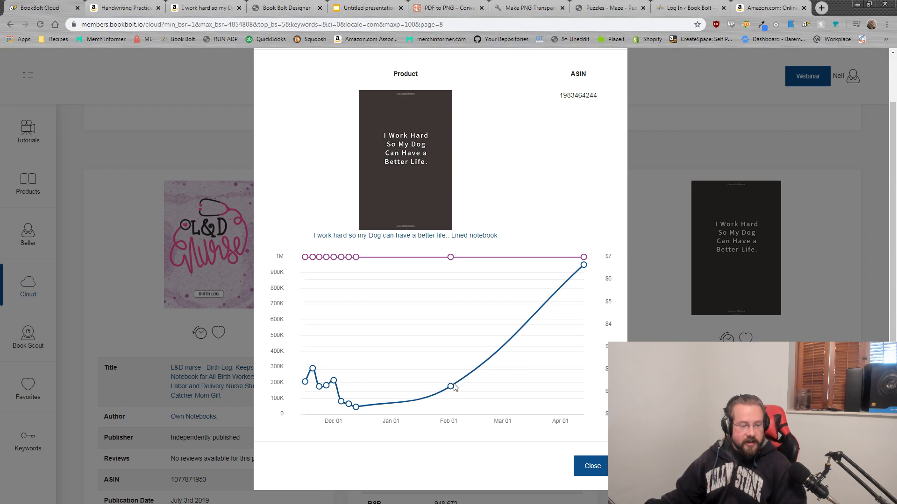
{"action": "mouse_move", "coordinate": [452, 387]}
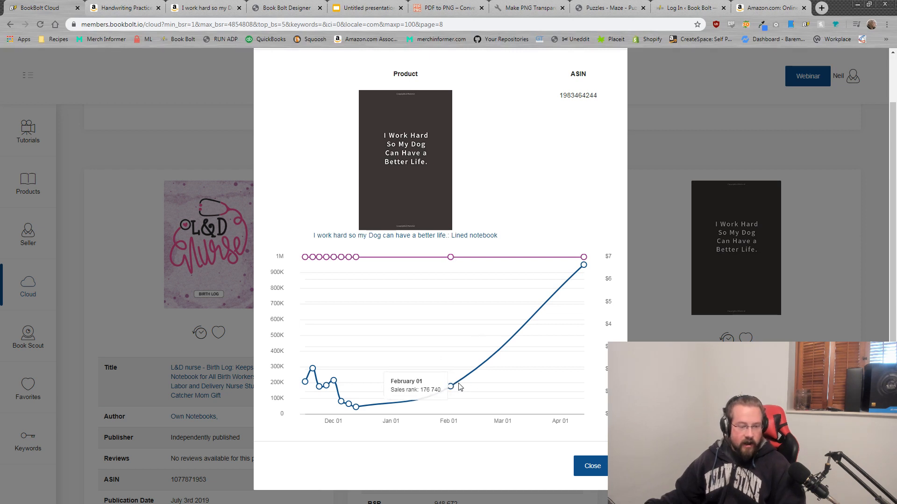
{"action": "mouse_move", "coordinate": [584, 265]}
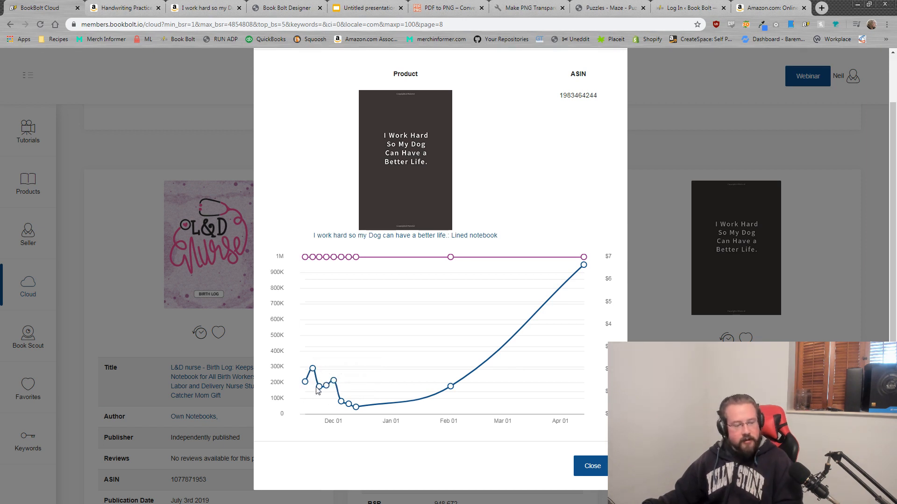
{"action": "mouse_move", "coordinate": [314, 371]}
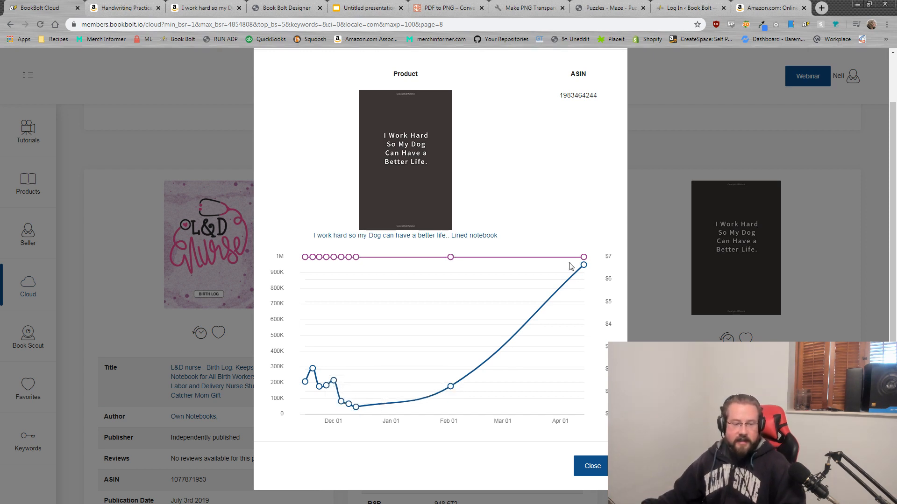
{"action": "scroll", "coordinate": [603, 85], "scroll_direction": "up", "scroll_amount": 2}
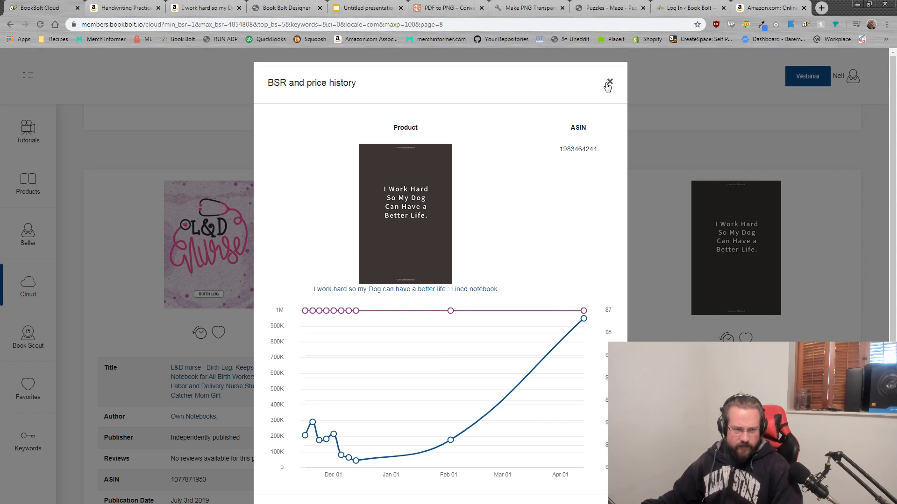
{"action": "left_click", "coordinate": [609, 82]}
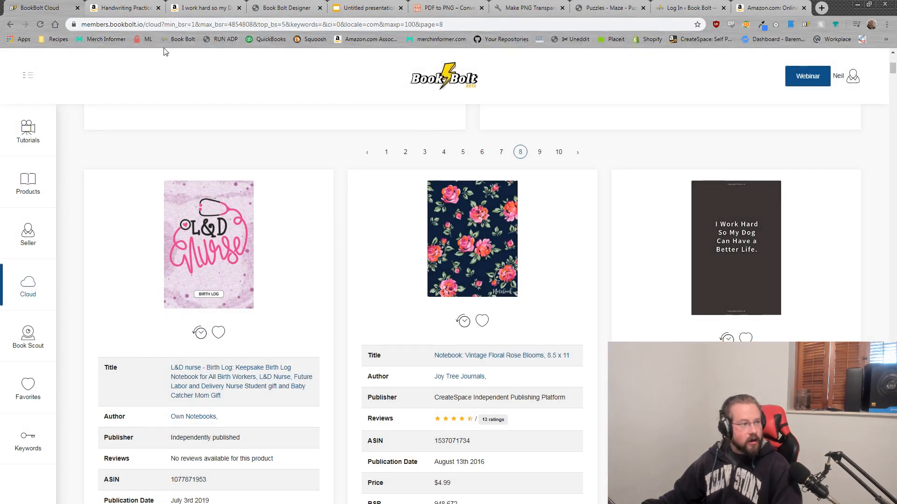
Step: Close the Handwriting Practice Amazon tab and return to Book Bolt's results
{"action": "left_click", "coordinate": [111, 5]}
{"action": "left_click", "coordinate": [158, 8]}
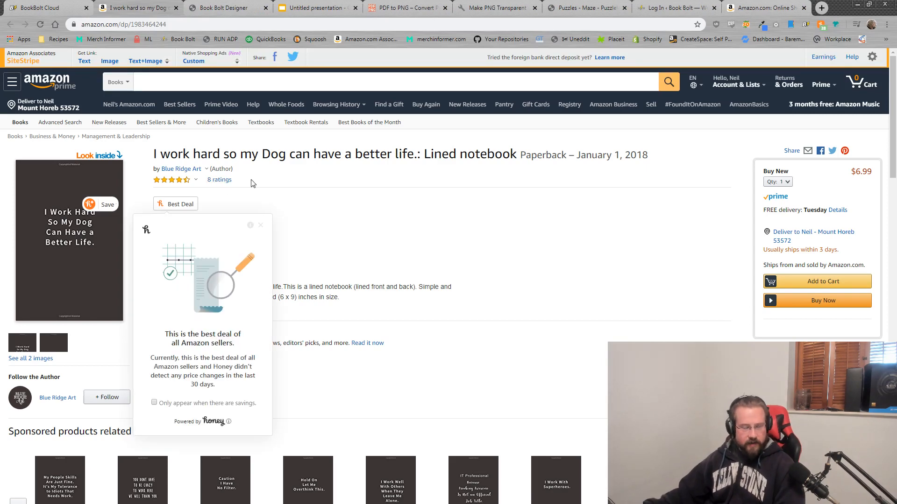
{"action": "left_click", "coordinate": [52, 5]}
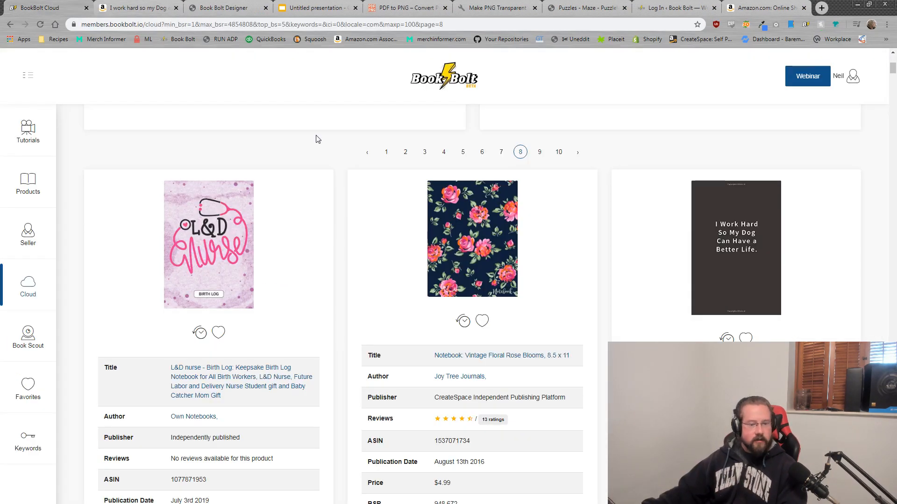
Step: Browse the results, then bring up the dog notebook's Amazon listing at $6.99
{"action": "scroll", "coordinate": [472, 304], "scroll_direction": "down", "scroll_amount": 4}
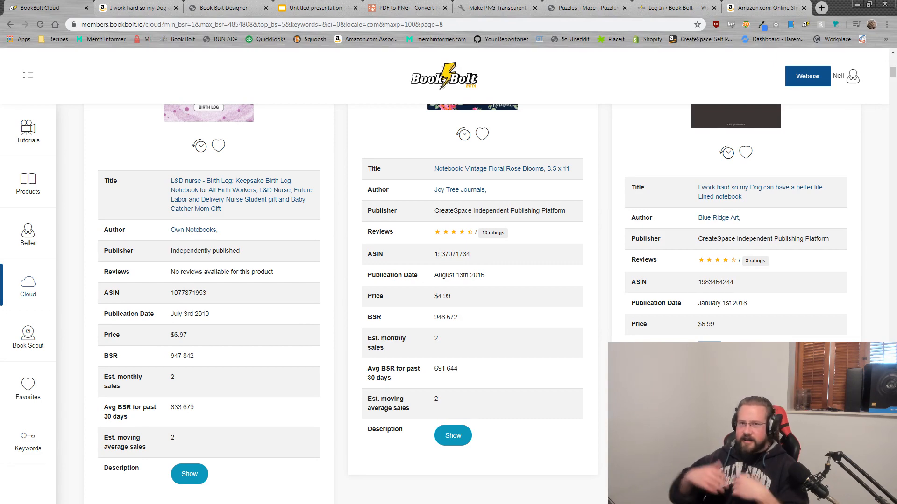
{"action": "scroll", "coordinate": [472, 303], "scroll_direction": "up", "scroll_amount": 3}
{"action": "scroll", "coordinate": [739, 265], "scroll_direction": "up", "scroll_amount": 1}
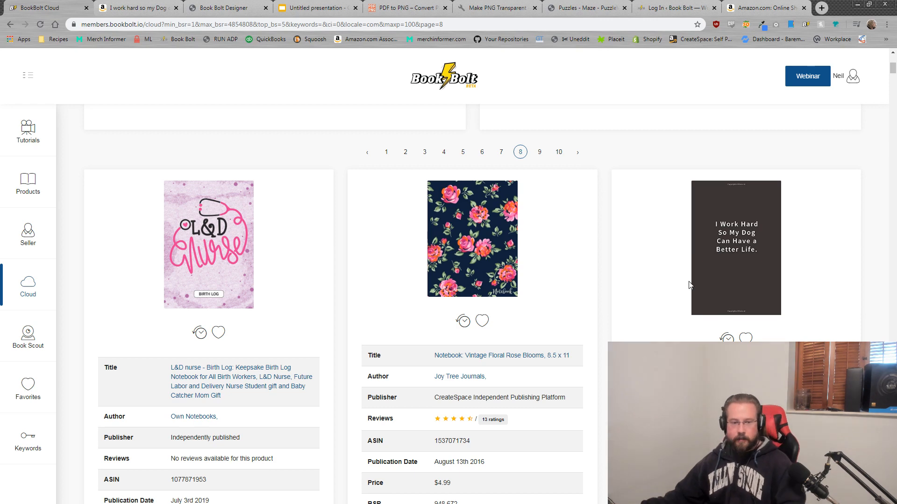
{"action": "scroll", "coordinate": [723, 329], "scroll_direction": "down", "scroll_amount": 4}
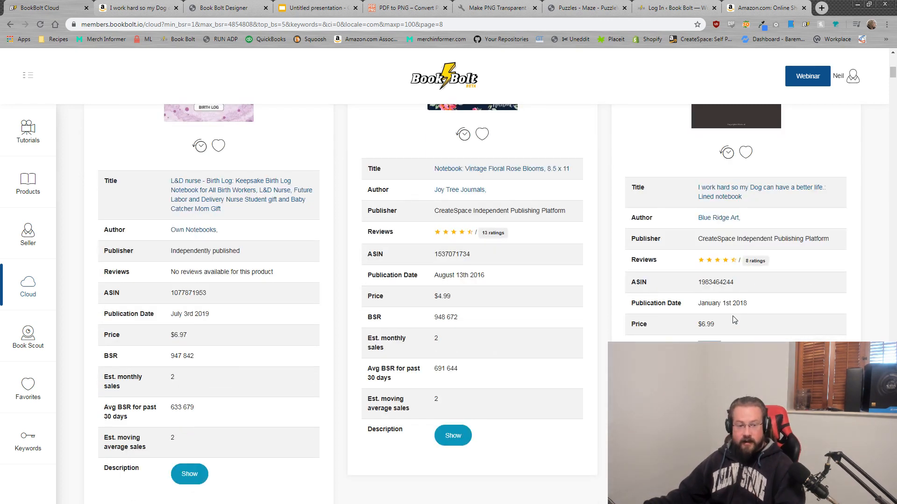
{"action": "left_click", "coordinate": [148, 5]}
Step: Page through the dog notebook's Look Inside interior preview, then close it
{"action": "left_click", "coordinate": [54, 187]}
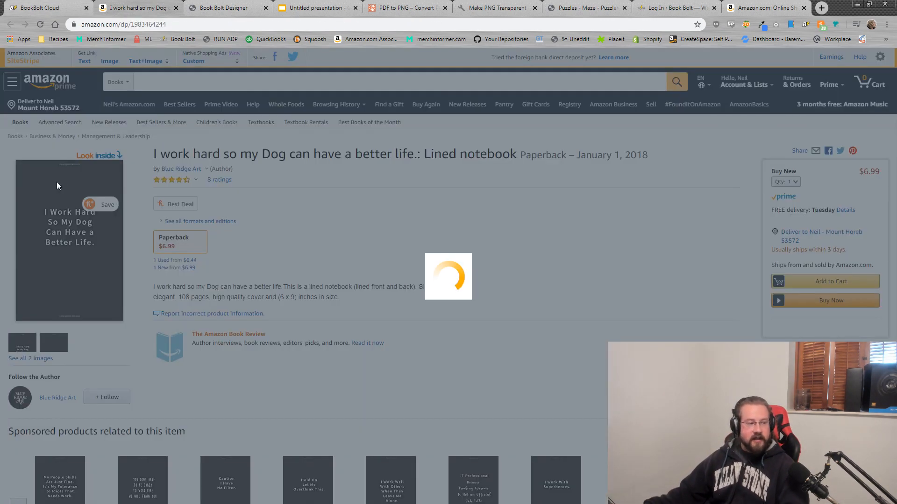
{"action": "scroll", "coordinate": [516, 254], "scroll_direction": "down", "scroll_amount": 10}
{"action": "scroll", "coordinate": [516, 259], "scroll_direction": "up", "scroll_amount": 7}
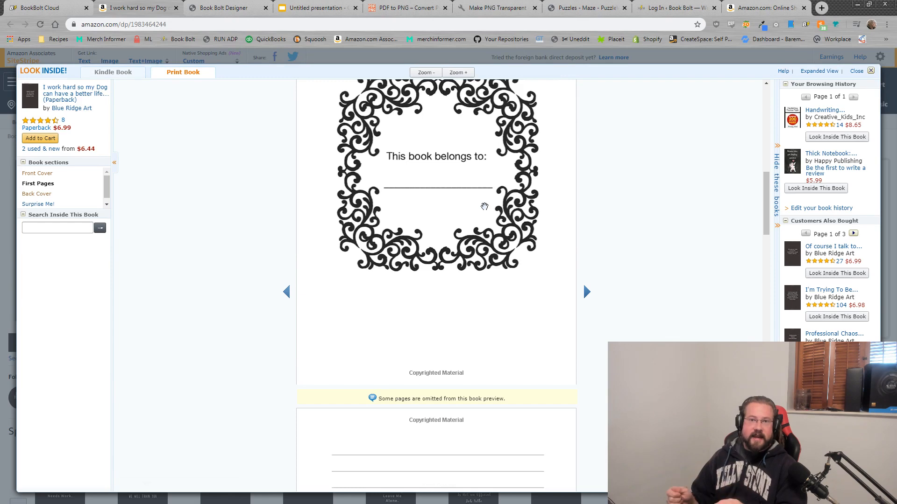
{"action": "scroll", "coordinate": [626, 213], "scroll_direction": "up", "scroll_amount": 8}
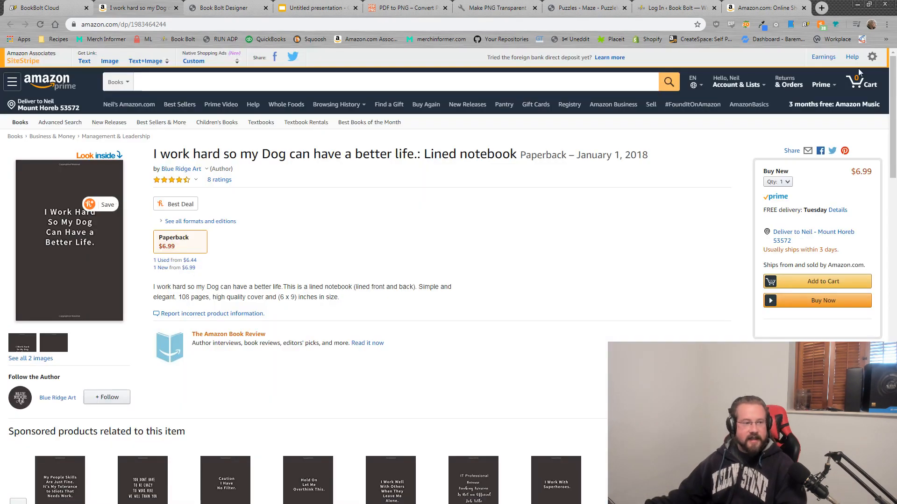
{"action": "left_click", "coordinate": [858, 70]}
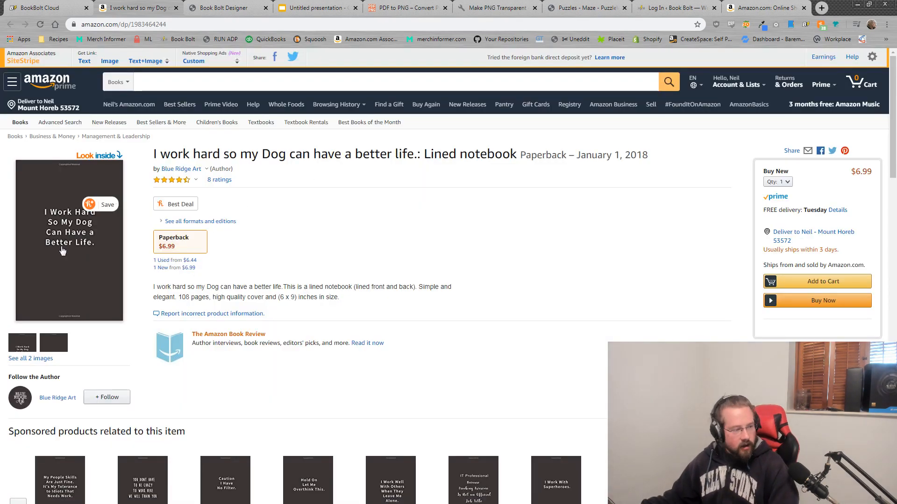
{"action": "left_click", "coordinate": [71, 270]}
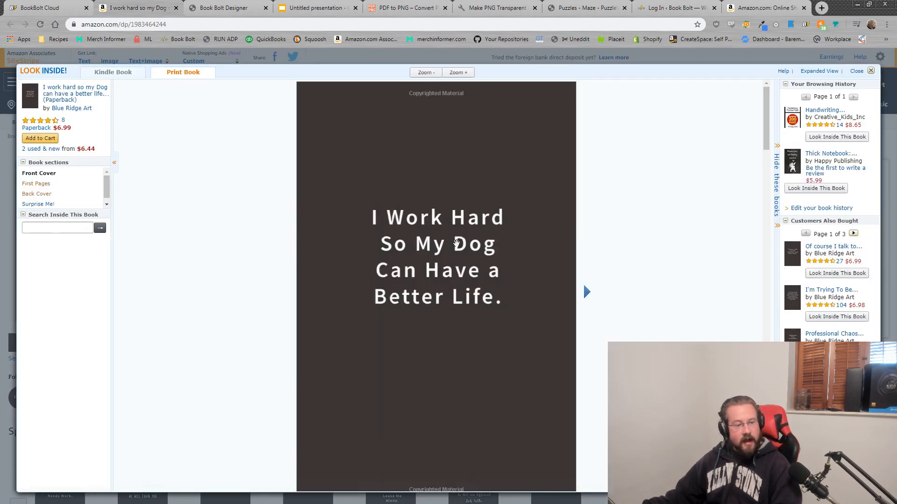
{"action": "scroll", "coordinate": [447, 263], "scroll_direction": "down", "scroll_amount": 5}
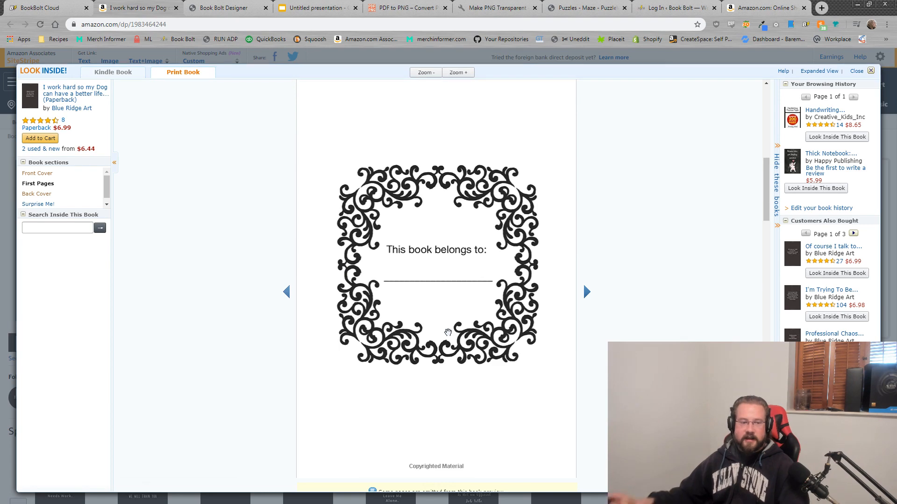
{"action": "scroll", "coordinate": [514, 317], "scroll_direction": "down", "scroll_amount": 6}
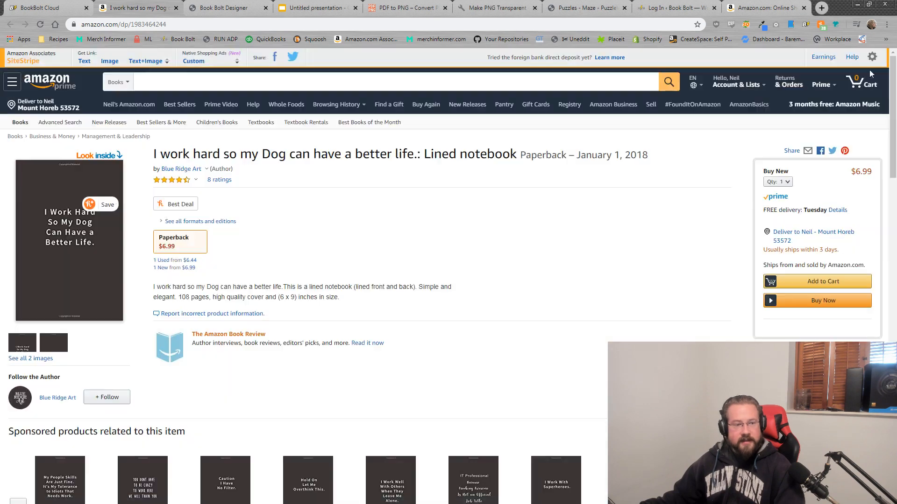
{"action": "left_click", "coordinate": [869, 71]}
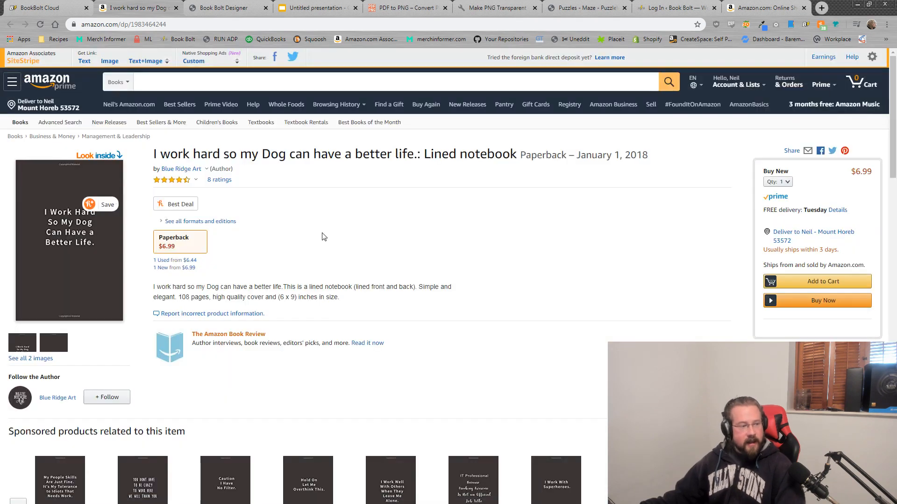
Step: Open the dog notebook's full customer reviews and highlight lines of the first review
{"action": "mouse_move", "coordinate": [187, 183]}
{"action": "left_click", "coordinate": [219, 180]}
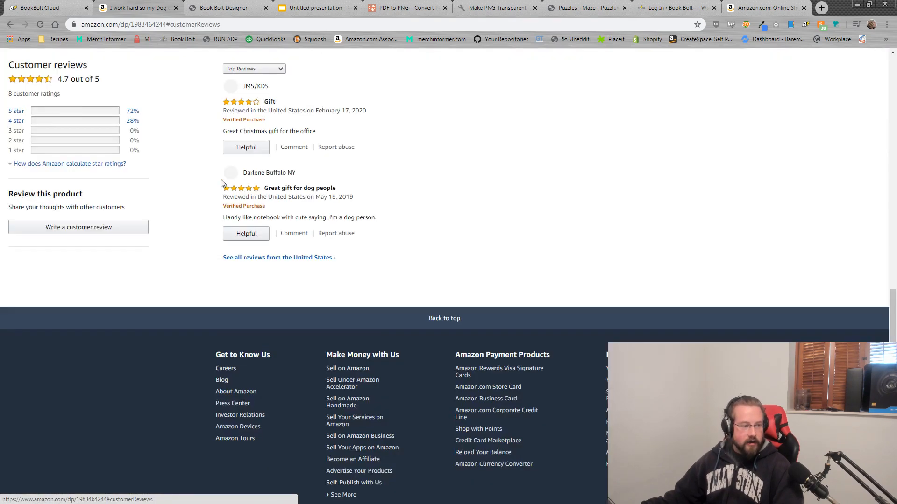
{"action": "left_click", "coordinate": [311, 259]}
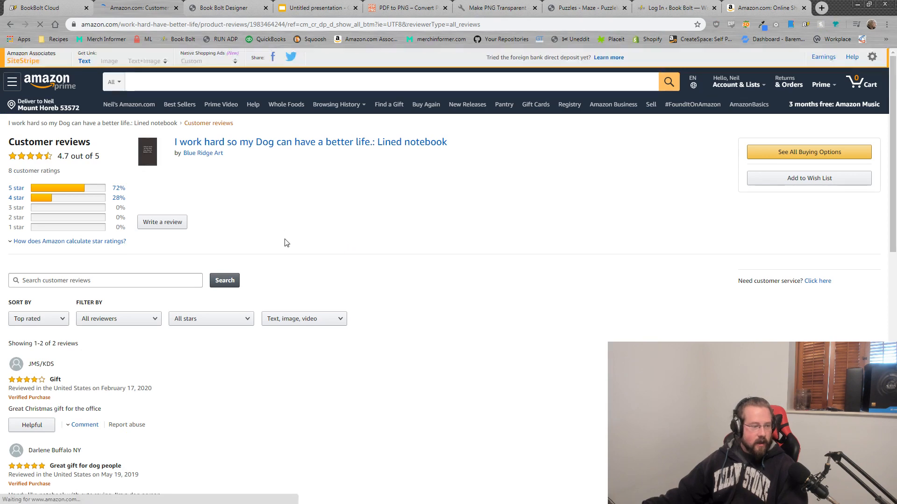
{"action": "scroll", "coordinate": [284, 242], "scroll_direction": "down", "scroll_amount": 6}
{"action": "scroll", "coordinate": [284, 241], "scroll_direction": "up", "scroll_amount": 2}
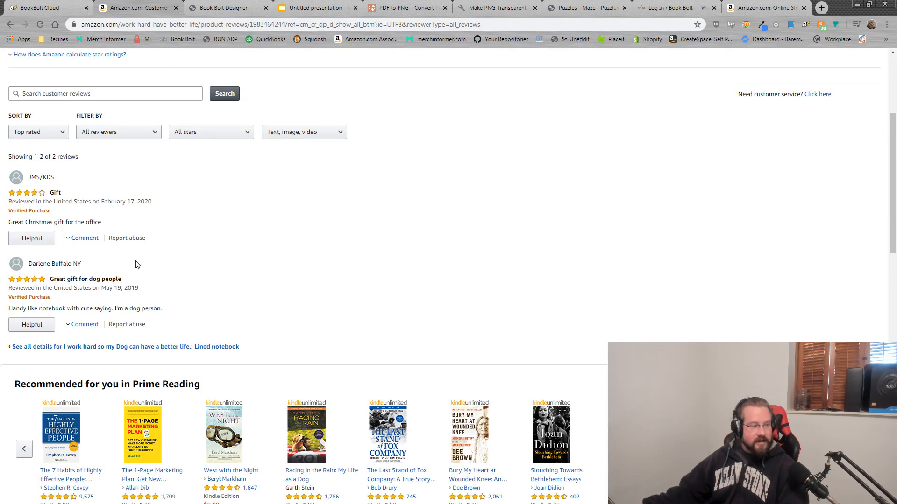
{"action": "left_click_drag", "start_coordinate": [55, 211], "coordinate": [7, 216]}
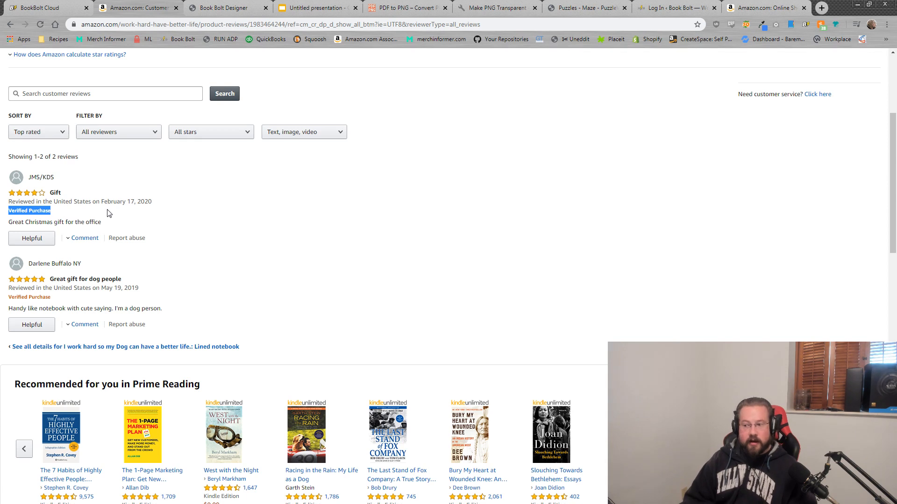
{"action": "left_click", "coordinate": [64, 215]}
{"action": "left_click_drag", "start_coordinate": [52, 206], "coordinate": [61, 213]}
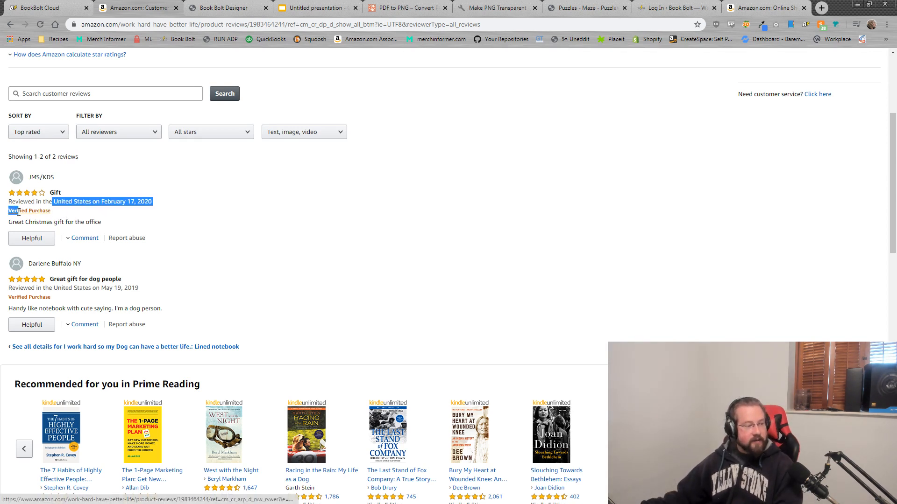
{"action": "left_click", "coordinate": [70, 215]}
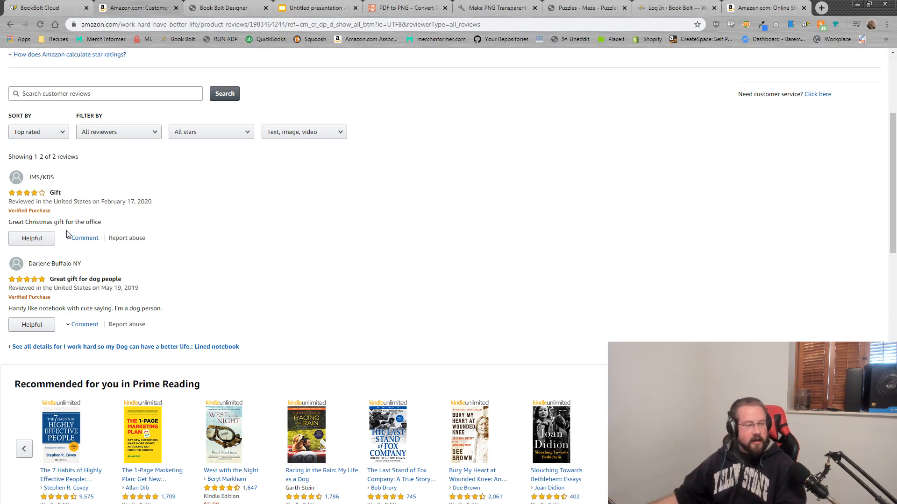
{"action": "left_click_drag", "start_coordinate": [117, 227], "coordinate": [9, 222]}
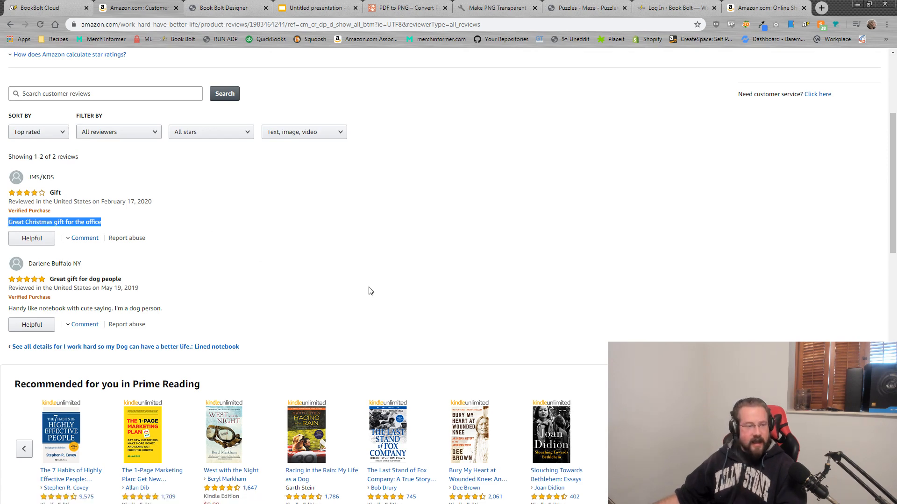
{"action": "scroll", "coordinate": [384, 292], "scroll_direction": "up", "scroll_amount": 4}
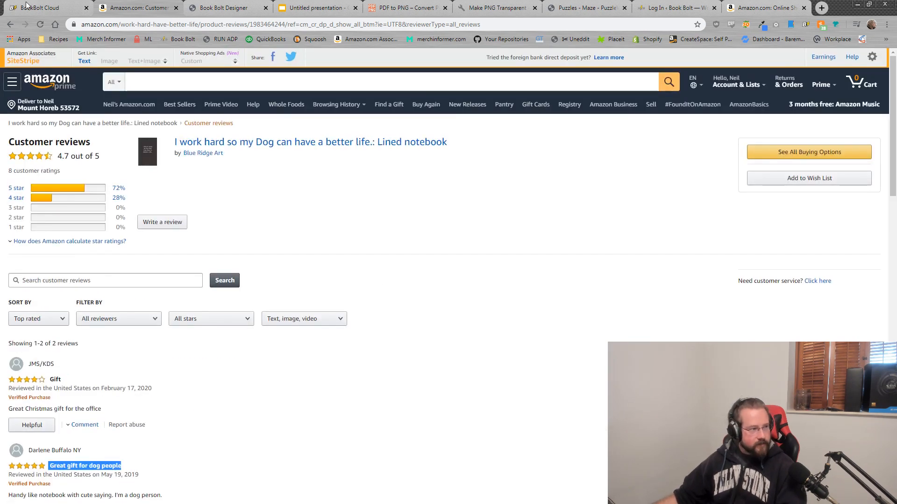
{"action": "left_click", "coordinate": [24, 4]}
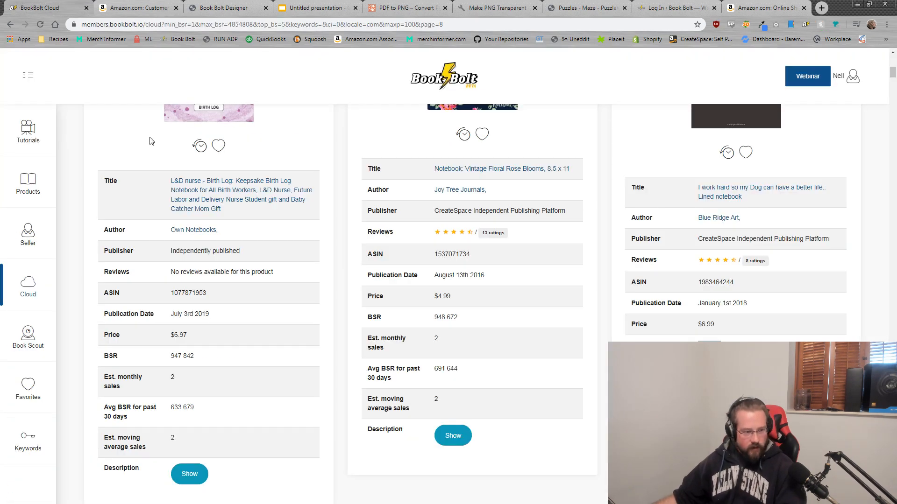
{"action": "scroll", "coordinate": [530, 210], "scroll_direction": "up", "scroll_amount": 8}
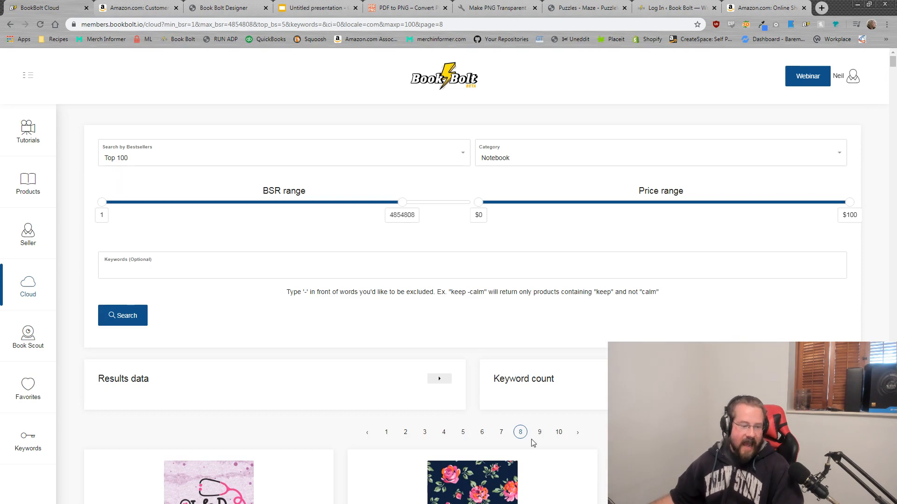
{"action": "scroll", "coordinate": [525, 436], "scroll_direction": "down", "scroll_amount": 6}
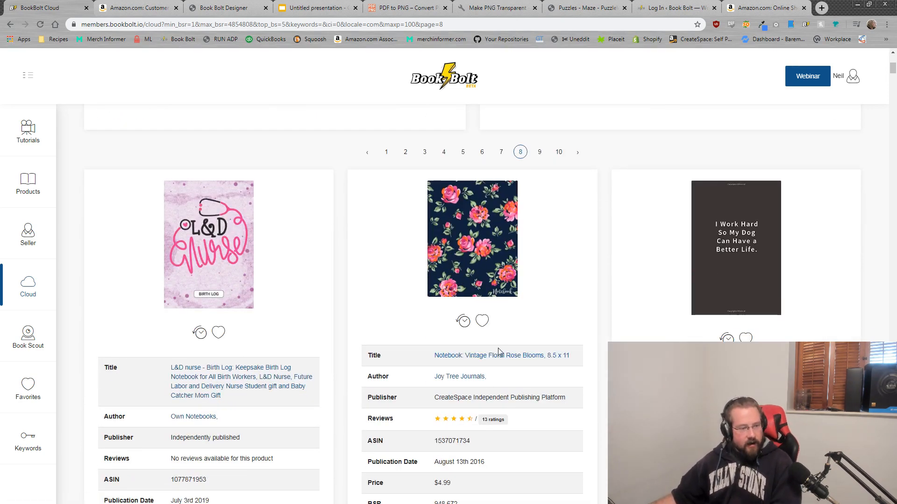
{"action": "scroll", "coordinate": [503, 341], "scroll_direction": "down", "scroll_amount": 8}
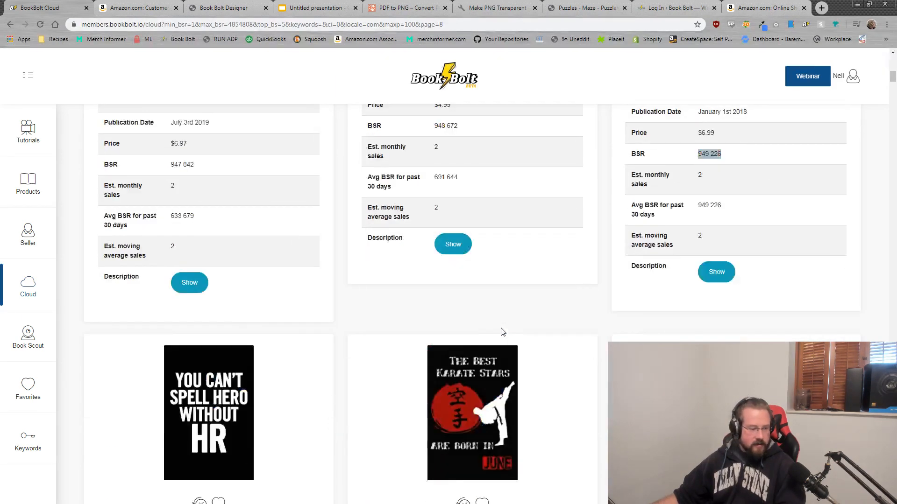
{"action": "scroll", "coordinate": [503, 332], "scroll_direction": "down", "scroll_amount": 2}
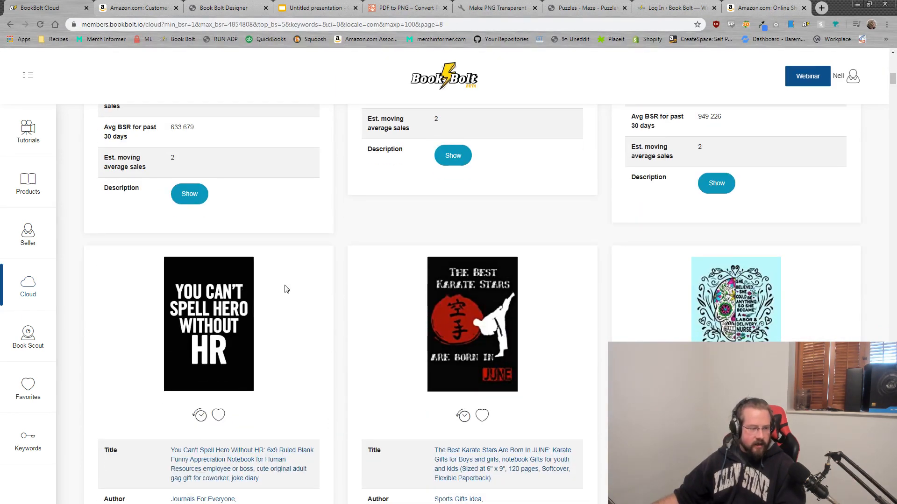
{"action": "scroll", "coordinate": [273, 301], "scroll_direction": "down", "scroll_amount": 4}
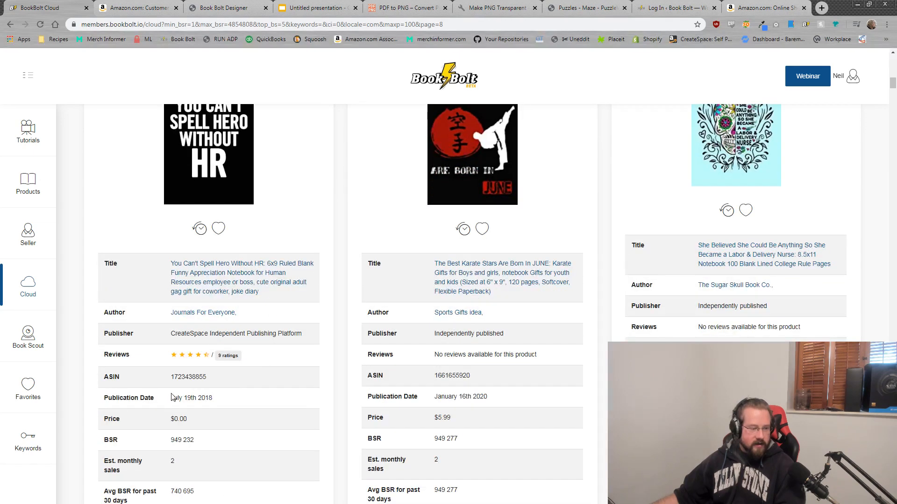
{"action": "scroll", "coordinate": [578, 286], "scroll_direction": "down", "scroll_amount": 12}
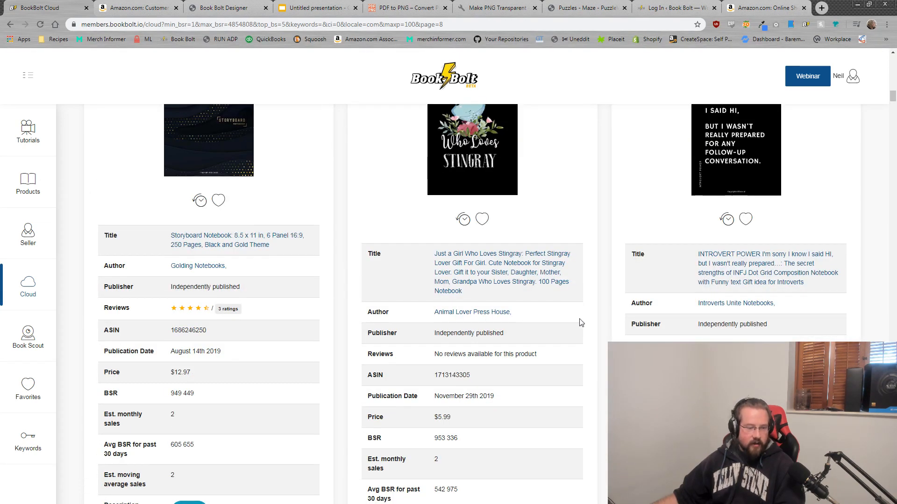
{"action": "scroll", "coordinate": [224, 322], "scroll_direction": "up", "scroll_amount": 2}
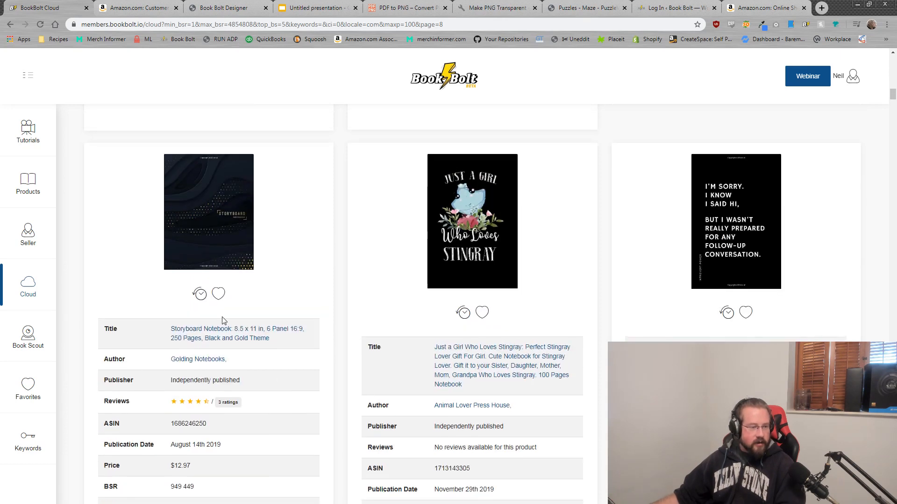
{"action": "scroll", "coordinate": [192, 228], "scroll_direction": "down", "scroll_amount": 2}
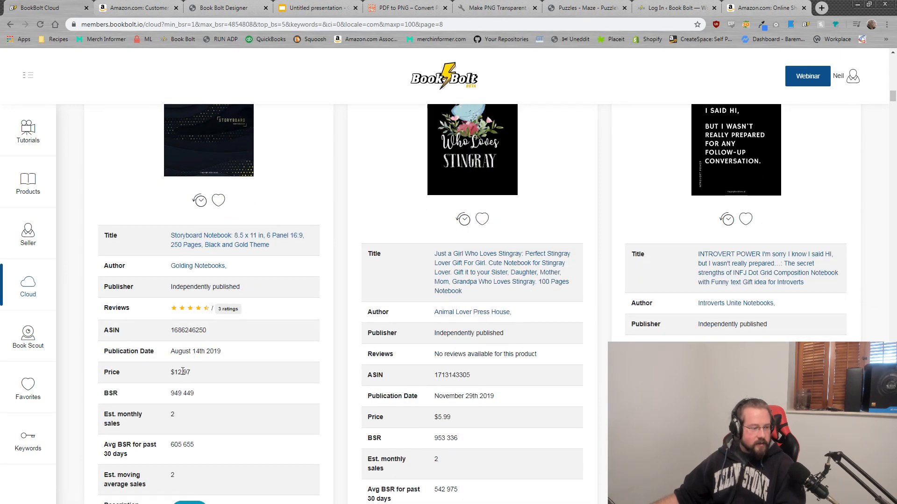
{"action": "left_click_drag", "start_coordinate": [192, 376], "coordinate": [164, 375]}
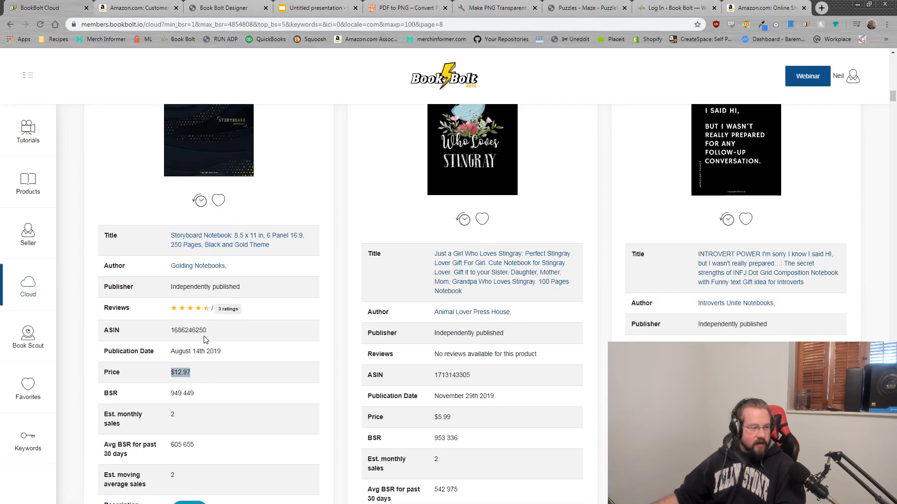
{"action": "left_click", "coordinate": [213, 241]}
Step: Open the Storyboard Notebook's Amazon page (250 pages, $12.97) and launch its Look Inside preview
{"action": "left_click", "coordinate": [216, 242]}
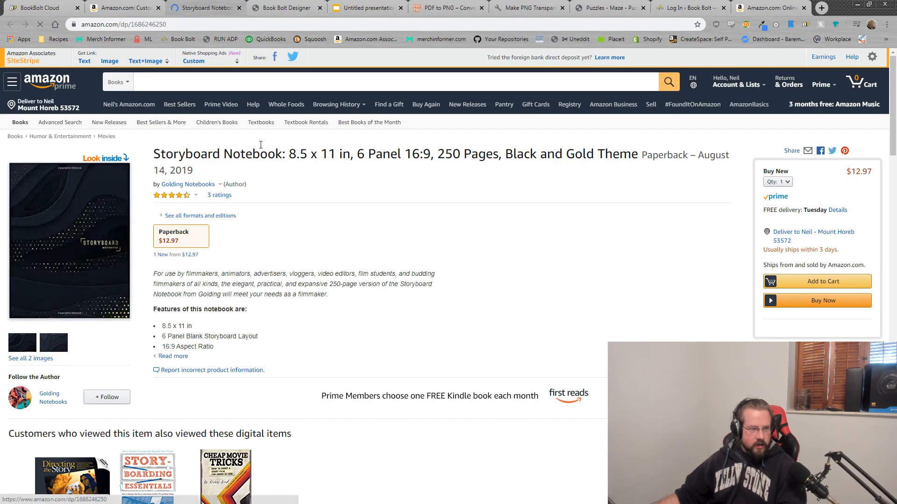
{"action": "double_click", "coordinate": [449, 154]}
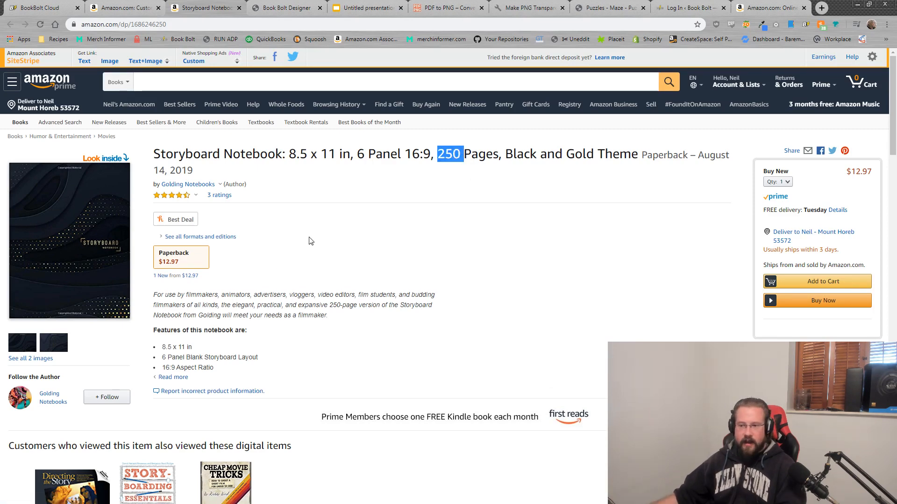
{"action": "left_click", "coordinate": [74, 208]}
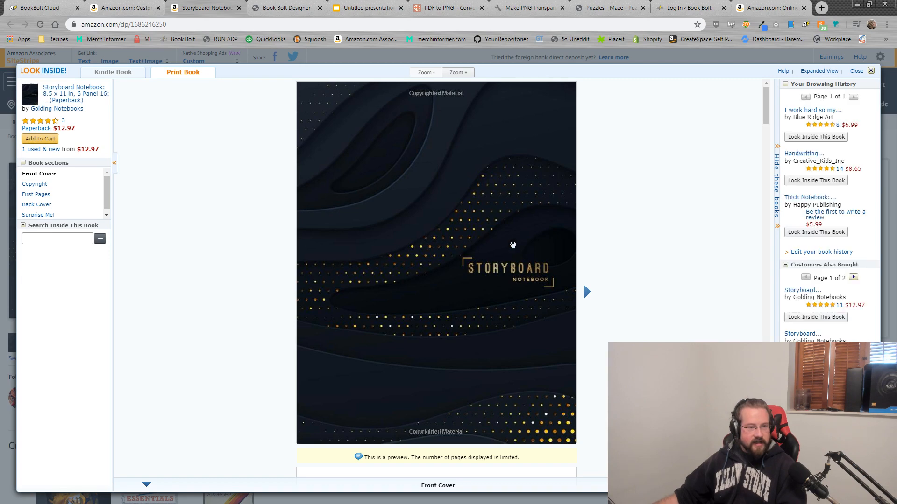
Step: Scroll the Storyboard Notebook's Look Inside viewer past the cover into its First Pages section
{"action": "scroll", "coordinate": [480, 323], "scroll_direction": "down", "scroll_amount": 10}
{"action": "scroll", "coordinate": [480, 323], "scroll_direction": "down", "scroll_amount": 10}
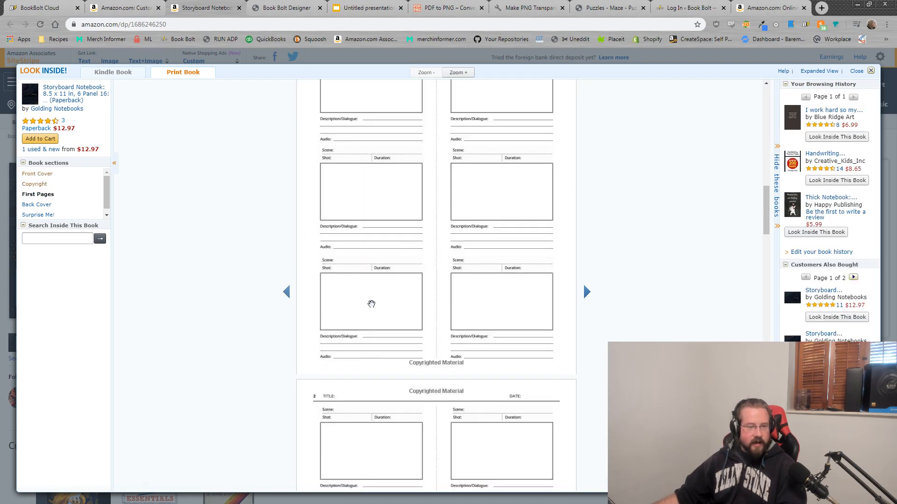
{"action": "scroll", "coordinate": [397, 310], "scroll_direction": "up", "scroll_amount": 2}
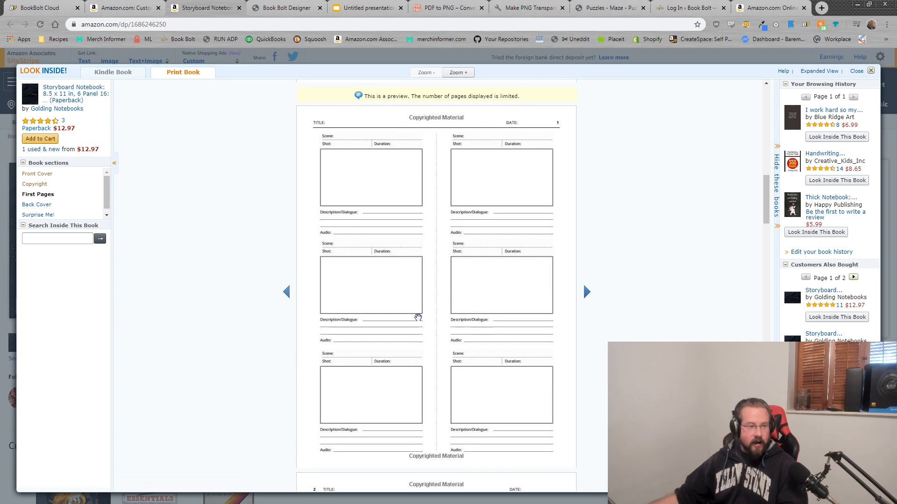
{"action": "scroll", "coordinate": [366, 310], "scroll_direction": "up", "scroll_amount": 15}
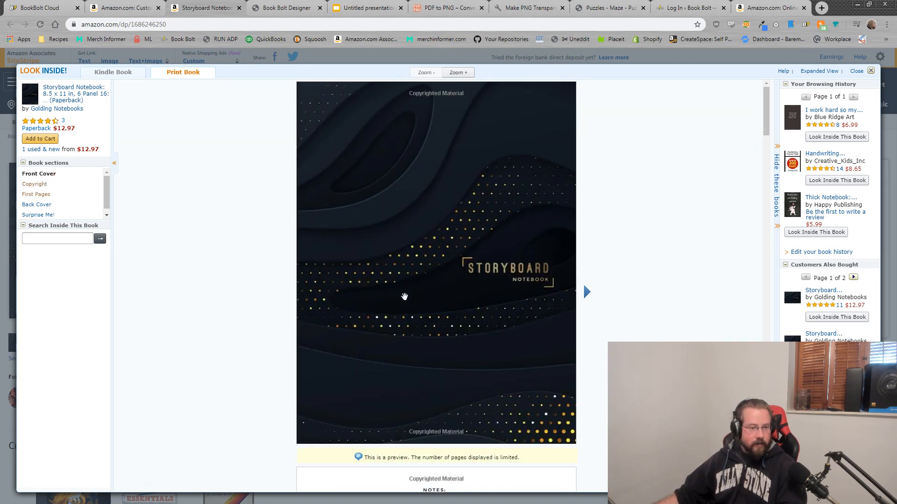
{"action": "scroll", "coordinate": [547, 299], "scroll_direction": "down", "scroll_amount": 14}
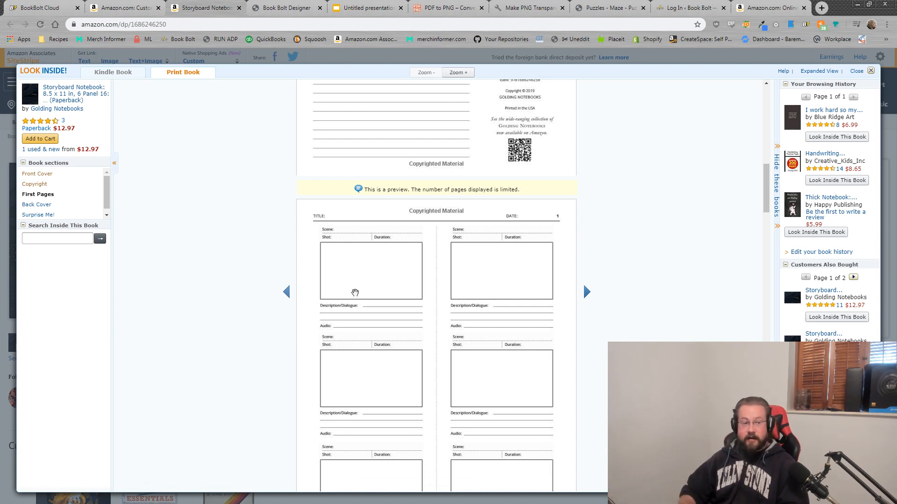
{"action": "scroll", "coordinate": [374, 294], "scroll_direction": "down", "scroll_amount": 2}
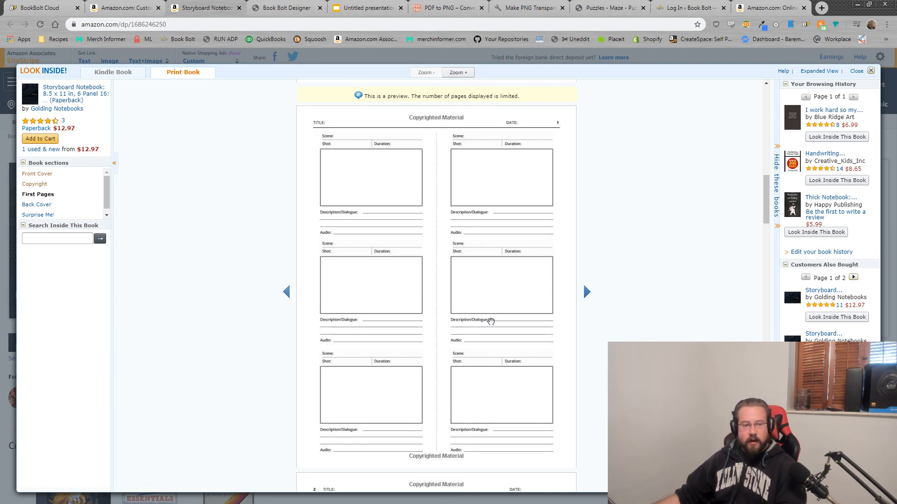
{"action": "scroll", "coordinate": [417, 308], "scroll_direction": "up", "scroll_amount": 10}
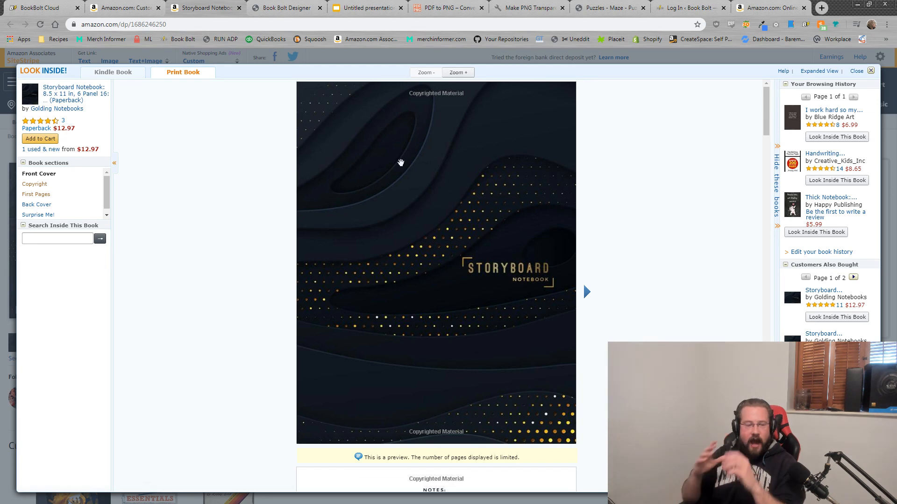
{"action": "scroll", "coordinate": [451, 160], "scroll_direction": "down", "scroll_amount": 10}
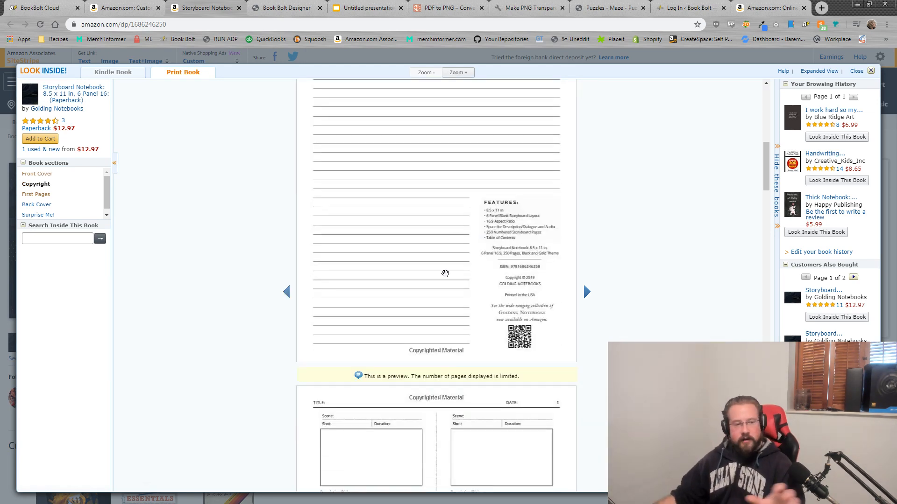
{"action": "scroll", "coordinate": [381, 404], "scroll_direction": "down", "scroll_amount": 3}
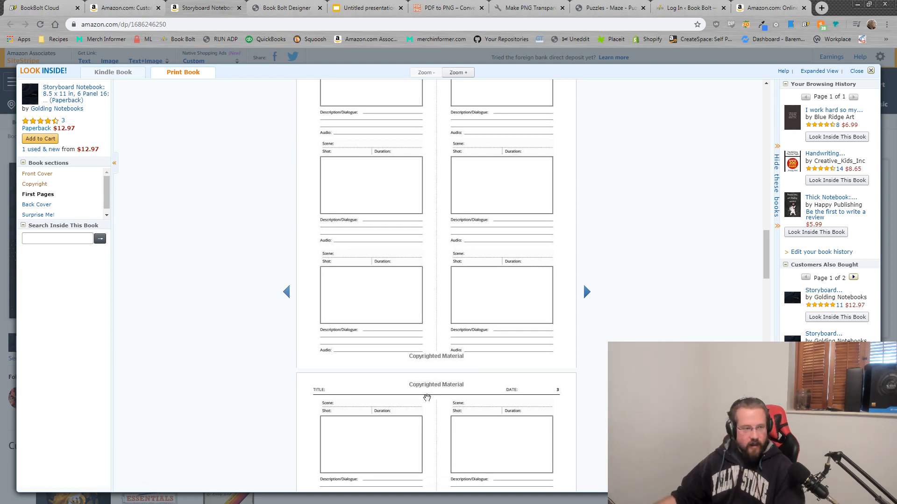
{"action": "scroll", "coordinate": [344, 256], "scroll_direction": "up", "scroll_amount": 12}
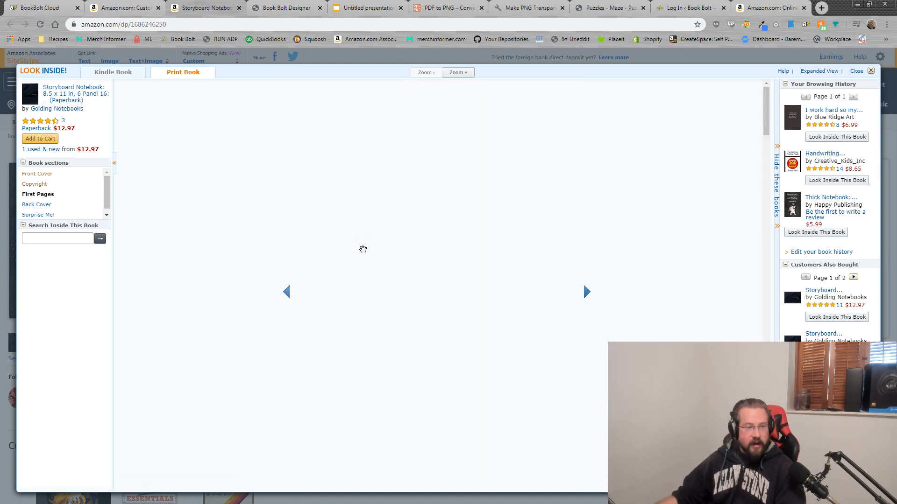
Step: Close the Look Inside preview and return to the Book Bolt Cloud results
{"action": "left_click", "coordinate": [870, 71]}
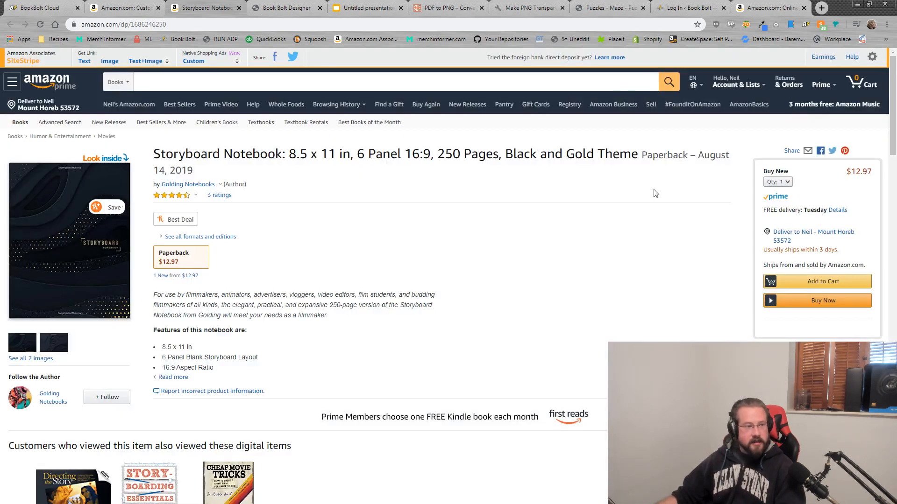
{"action": "left_click", "coordinate": [152, 6]}
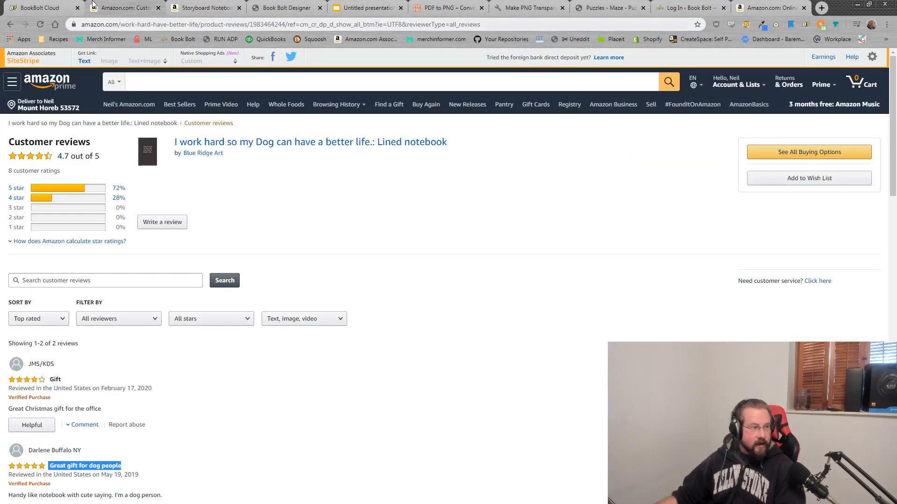
{"action": "left_click", "coordinate": [35, 6]}
Step: Highlight the Storyboard Notebook's 605,655 average BSR and its $12.97 price
{"action": "scroll", "coordinate": [189, 370], "scroll_direction": "down", "scroll_amount": 2}
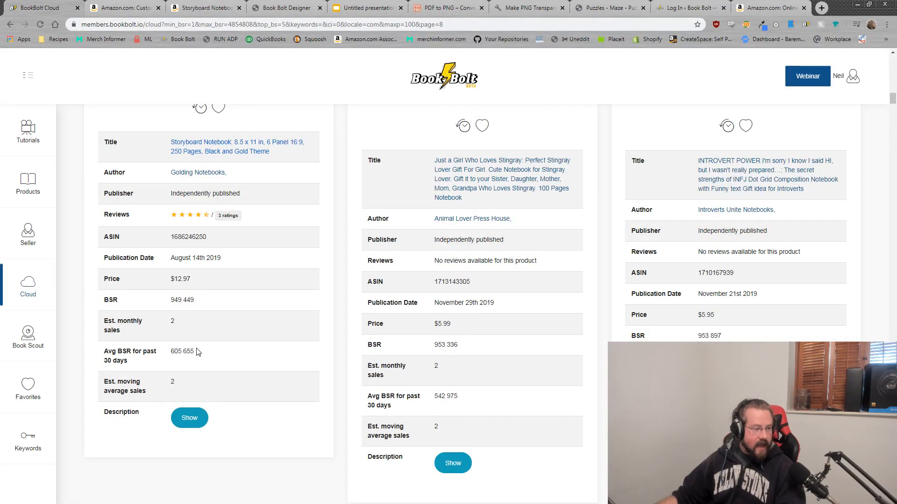
{"action": "left_click_drag", "start_coordinate": [197, 351], "coordinate": [172, 357]}
{"action": "left_click", "coordinate": [198, 357]}
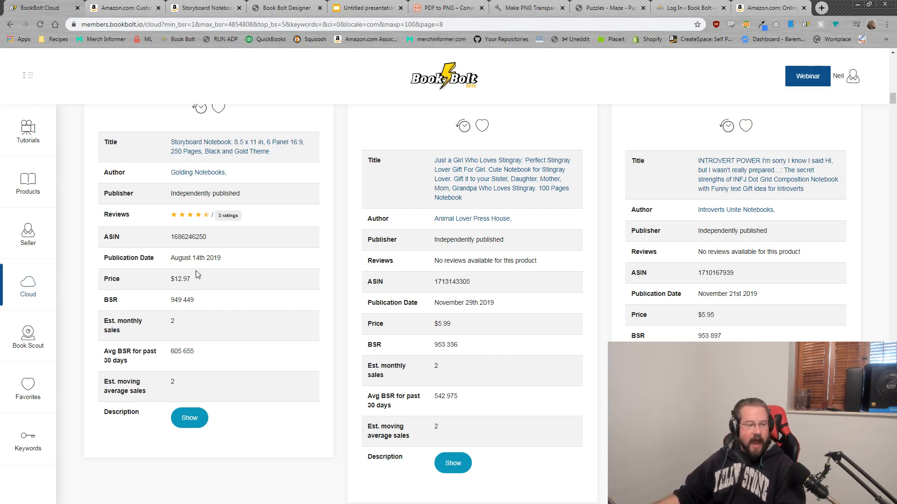
{"action": "left_click_drag", "start_coordinate": [191, 279], "coordinate": [174, 278]}
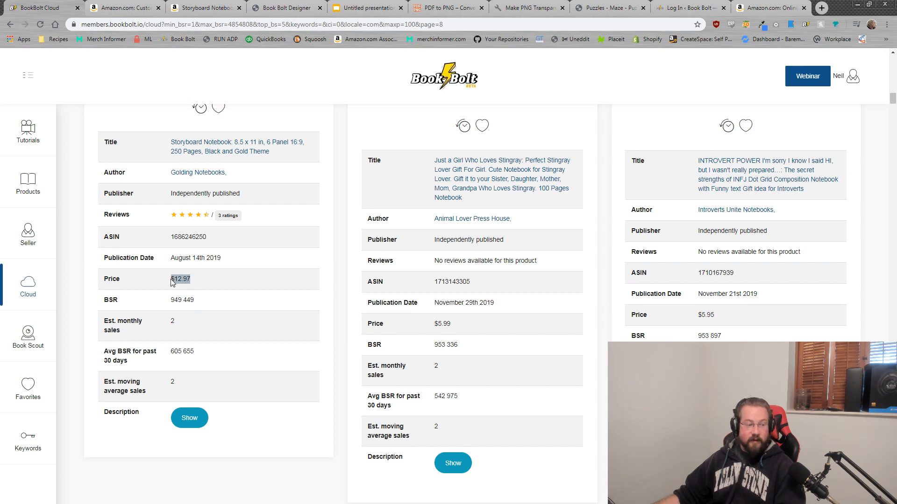
{"action": "left_click_drag", "start_coordinate": [198, 352], "coordinate": [175, 351]}
{"action": "scroll", "coordinate": [192, 341], "scroll_direction": "up", "scroll_amount": 2}
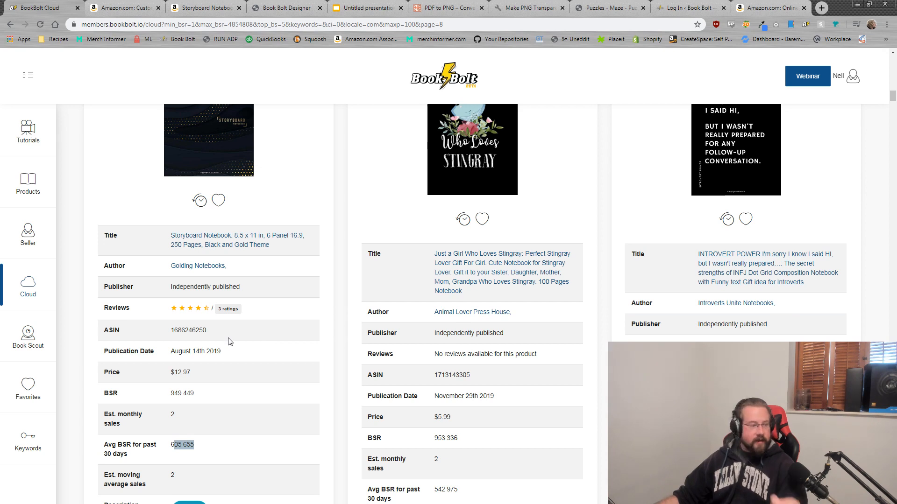
Step: Search Top 1000 notebooks with maximum BSR 4961719 and the keyword 'cow'
{"action": "left_click", "coordinate": [20, 294]}
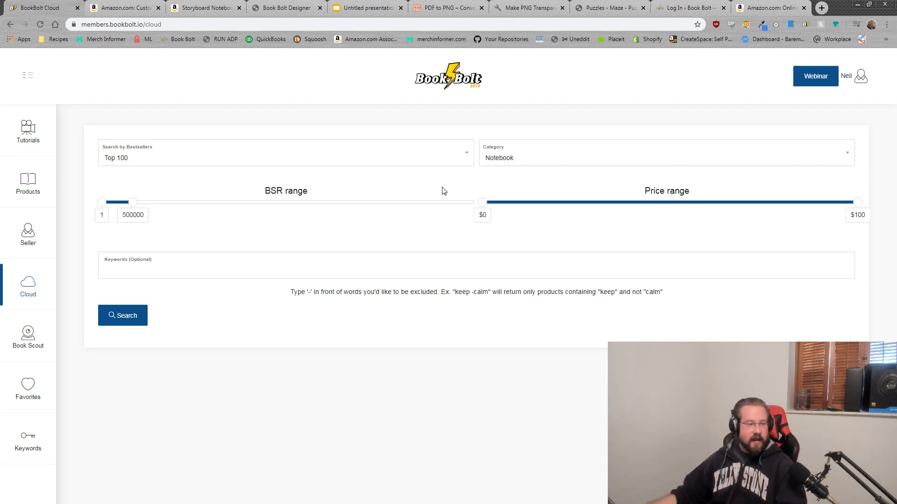
{"action": "left_click", "coordinate": [228, 160]}
{"action": "left_click", "coordinate": [149, 265]}
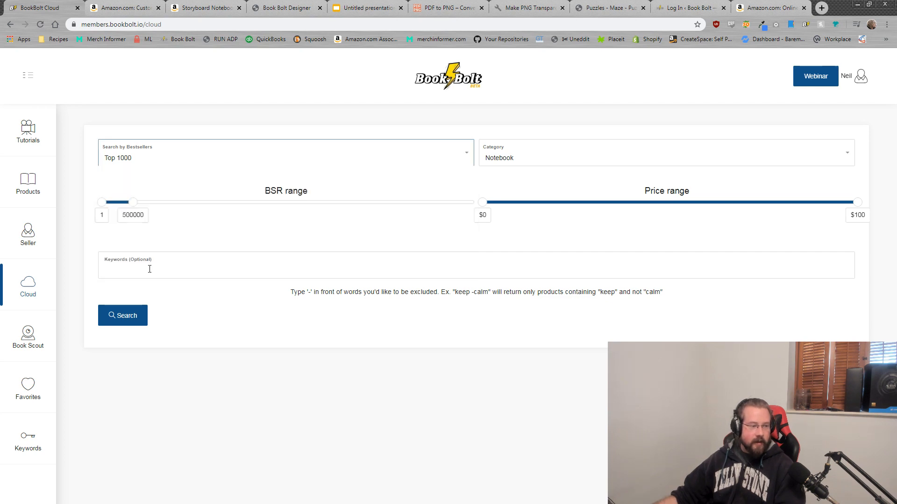
{"action": "left_click", "coordinate": [129, 204]}
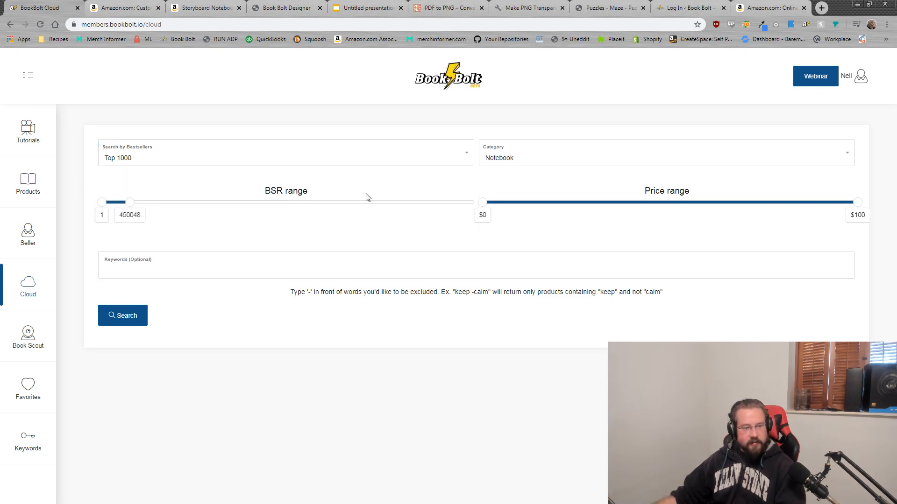
{"action": "left_click_drag", "start_coordinate": [129, 209], "coordinate": [414, 198]}
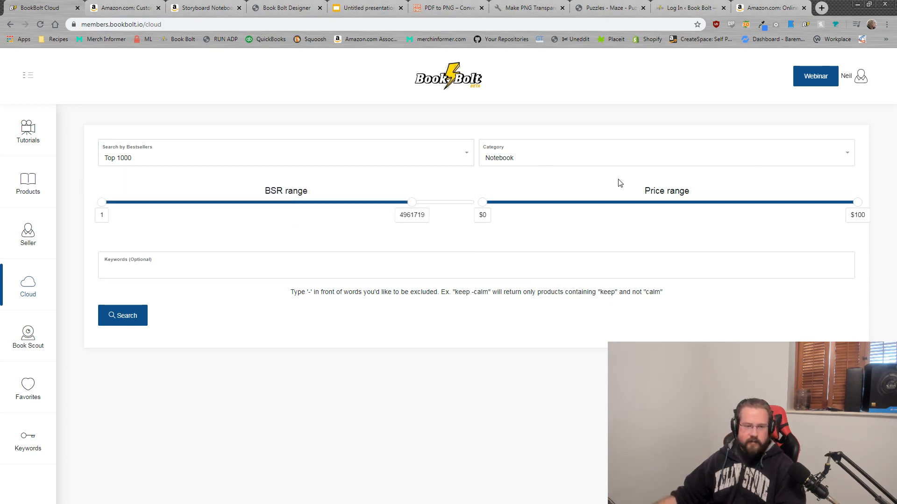
{"action": "left_click", "coordinate": [195, 267]}
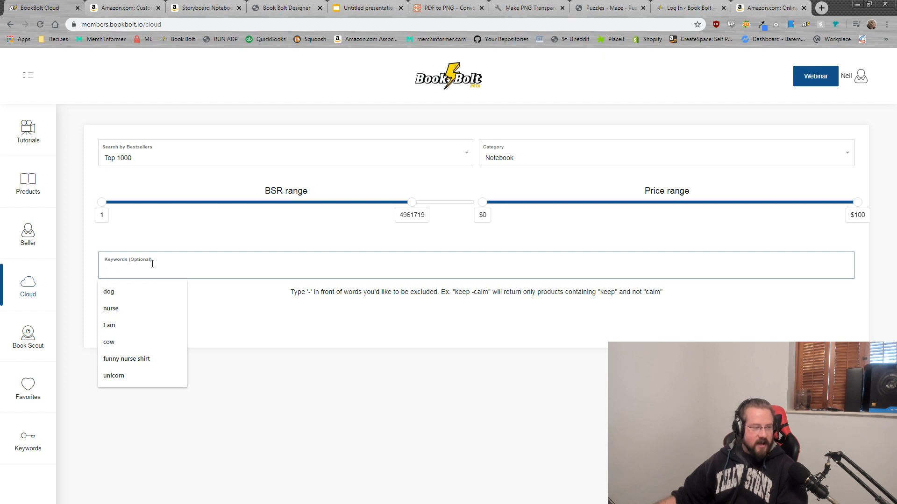
{"action": "type", "text": "cow"}
{"action": "left_click", "coordinate": [168, 350]}
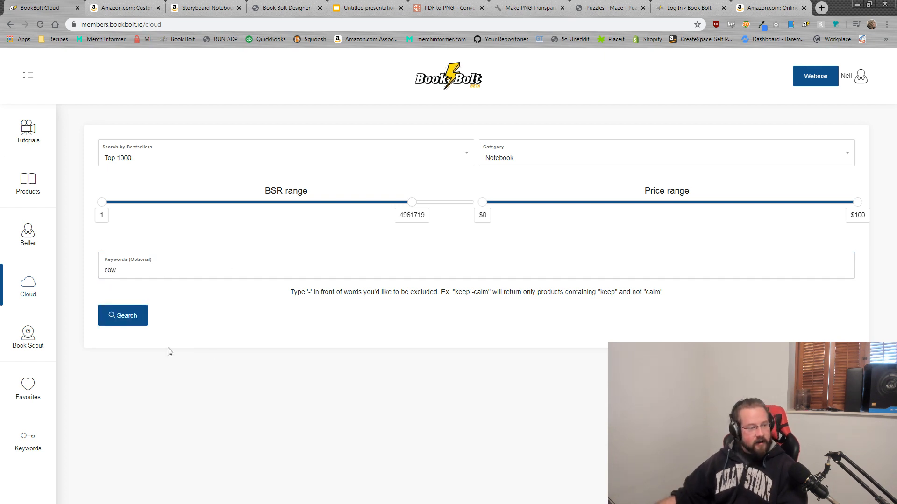
{"action": "left_click", "coordinate": [115, 309]}
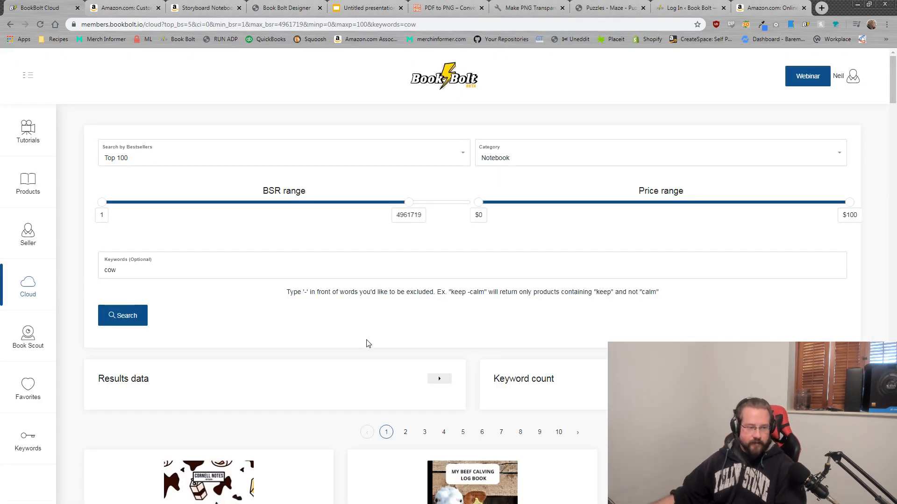
Step: Open the Cow Cornell Notes Notebook listing in its own tab, closing the old Amazon tabs
{"action": "scroll", "coordinate": [514, 295], "scroll_direction": "down", "scroll_amount": 4}
{"action": "scroll", "coordinate": [603, 278], "scroll_direction": "down", "scroll_amount": 2}
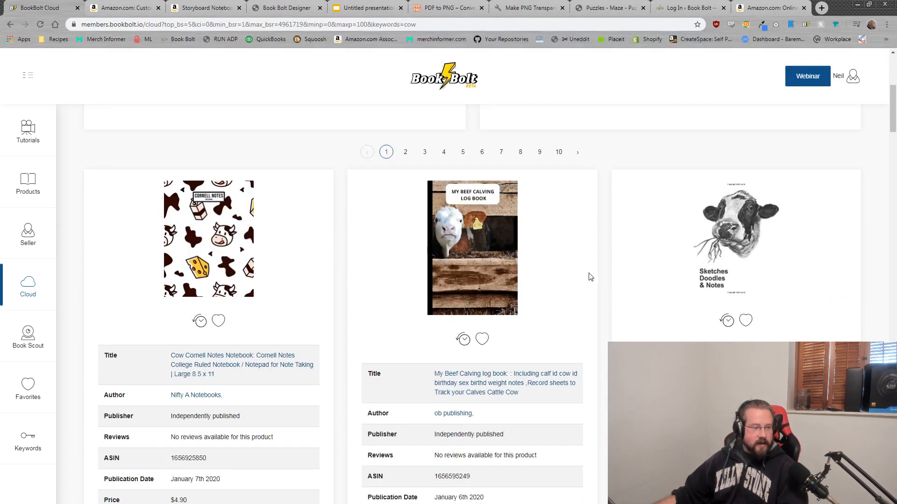
{"action": "scroll", "coordinate": [529, 279], "scroll_direction": "down", "scroll_amount": 2}
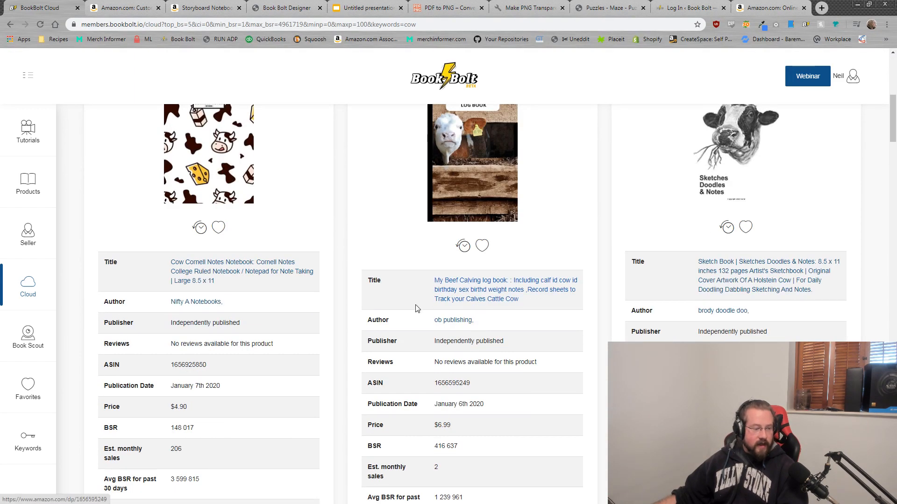
{"action": "scroll", "coordinate": [224, 134], "scroll_direction": "up", "scroll_amount": 2}
{"action": "scroll", "coordinate": [295, 317], "scroll_direction": "down", "scroll_amount": 2}
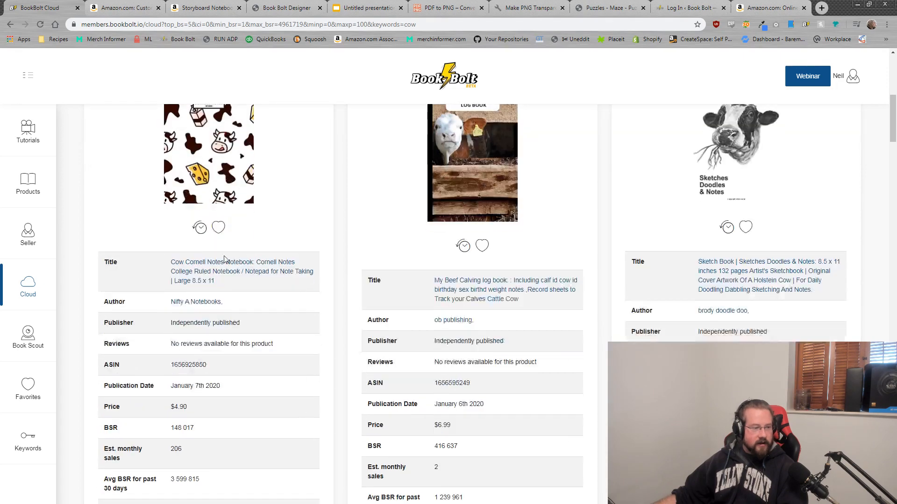
{"action": "middle_click", "coordinate": [230, 264]}
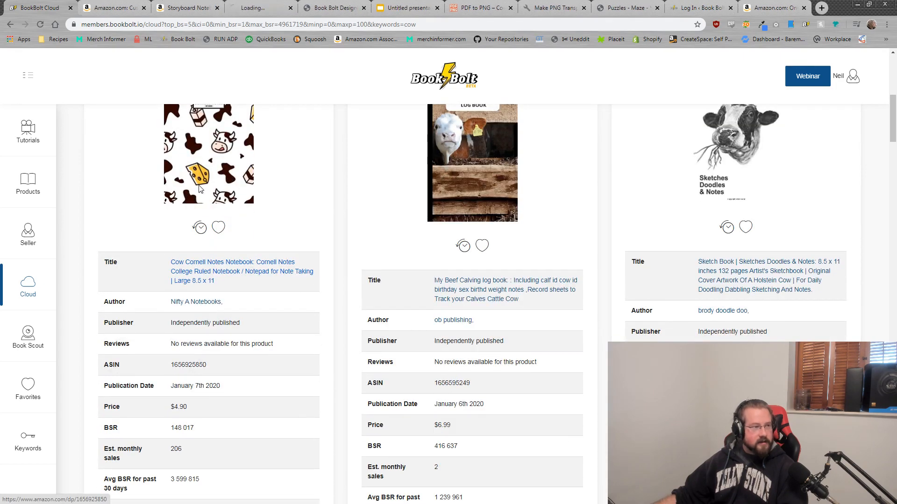
{"action": "left_click", "coordinate": [144, 8]}
{"action": "left_click", "coordinate": [144, 8]}
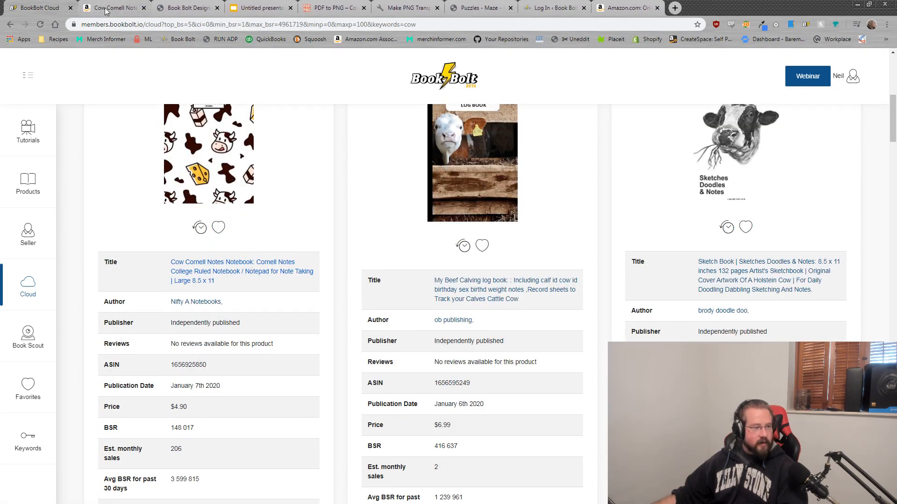
{"action": "left_click", "coordinate": [95, 8]}
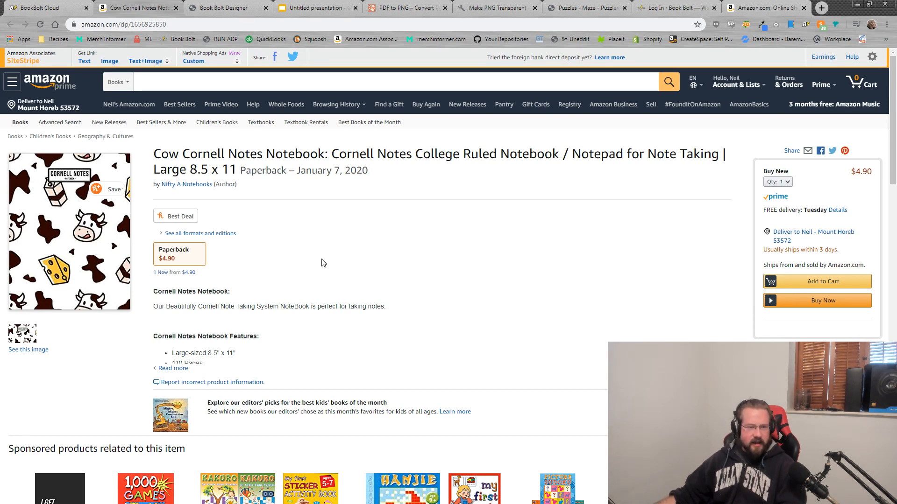
Step: Review the Cow Cornell Notes page and expand its features: 8.5" x 11", 110 pages, matte cover
{"action": "left_click_drag", "start_coordinate": [453, 157], "coordinate": [536, 156]}
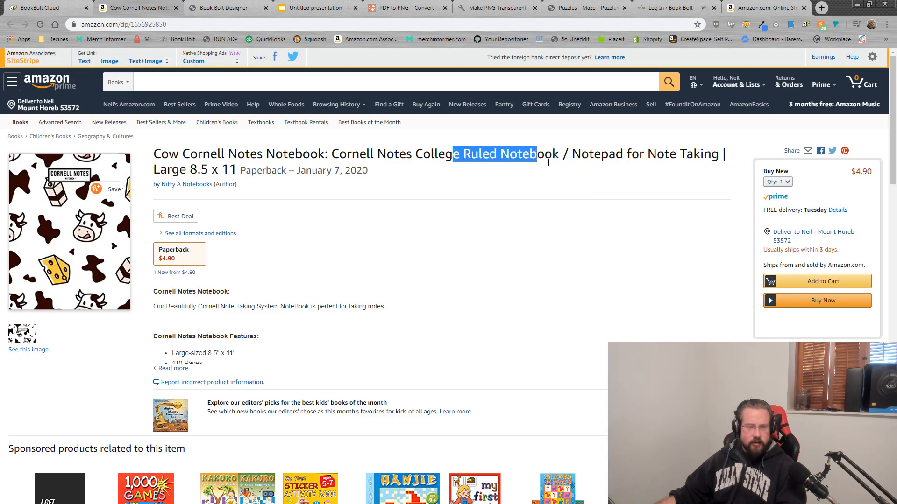
{"action": "left_click", "coordinate": [524, 262]}
{"action": "scroll", "coordinate": [537, 289], "scroll_direction": "down", "scroll_amount": 8}
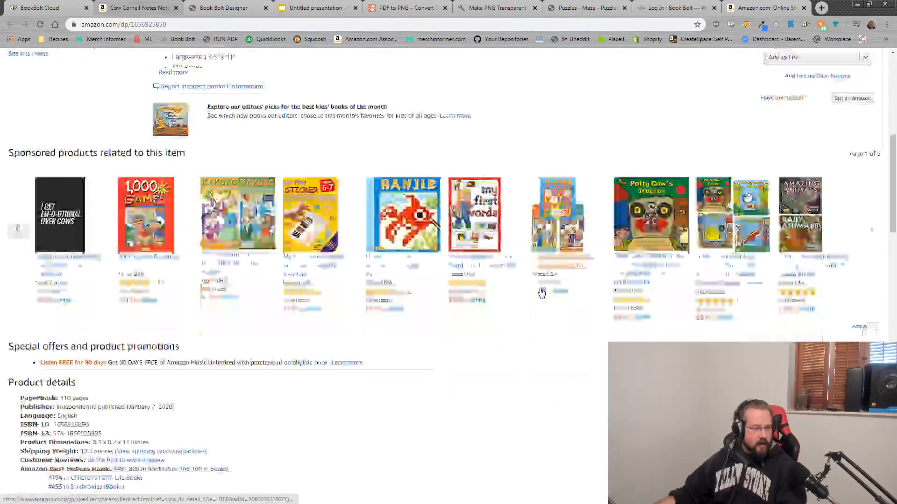
{"action": "scroll", "coordinate": [530, 309], "scroll_direction": "down", "scroll_amount": 2}
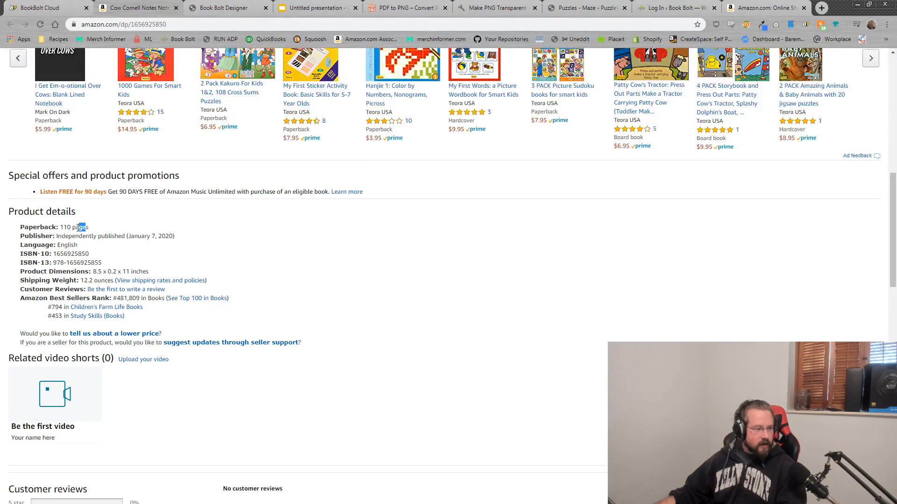
{"action": "left_click_drag", "start_coordinate": [78, 227], "coordinate": [60, 228]}
{"action": "scroll", "coordinate": [204, 268], "scroll_direction": "down", "scroll_amount": 7}
{"action": "scroll", "coordinate": [65, 270], "scroll_direction": "up", "scroll_amount": 17}
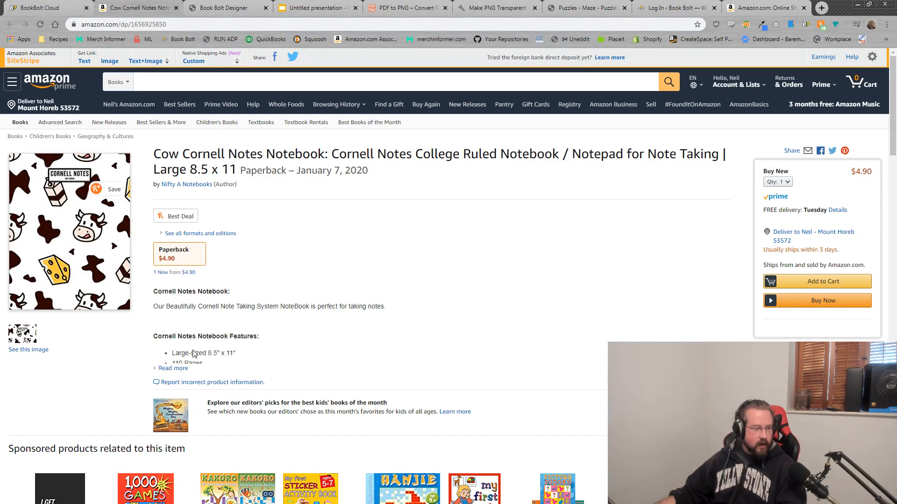
{"action": "left_click", "coordinate": [173, 368]}
{"action": "scroll", "coordinate": [210, 263], "scroll_direction": "down", "scroll_amount": 2}
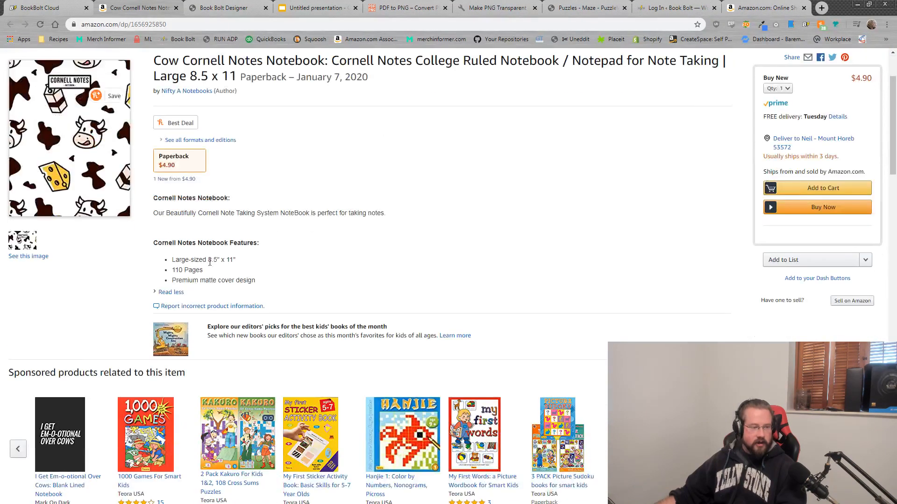
{"action": "left_click_drag", "start_coordinate": [261, 283], "coordinate": [147, 213]}
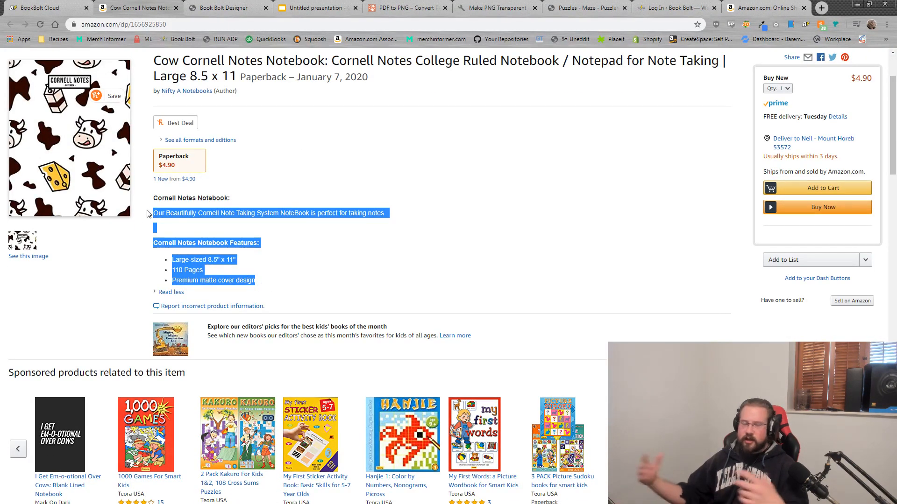
{"action": "scroll", "coordinate": [262, 194], "scroll_direction": "up", "scroll_amount": 2}
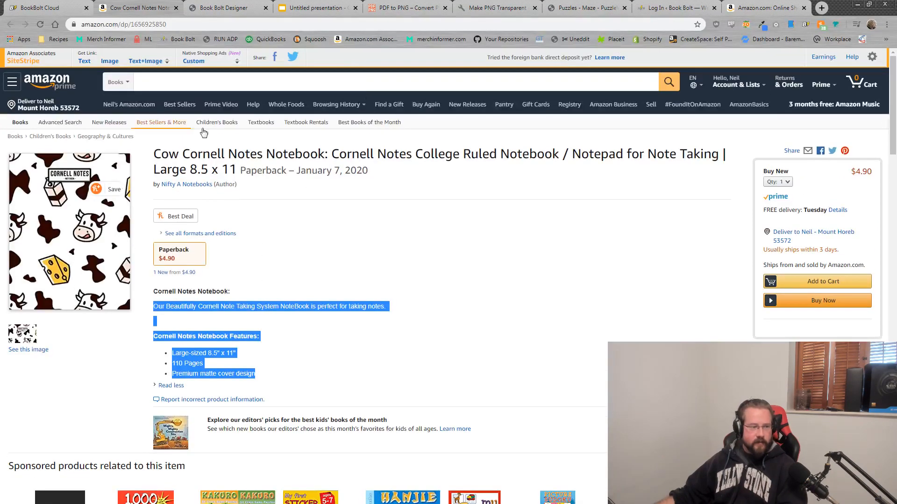
Step: Back in Book Bolt's cow results, highlight the Beef Calving log book's BSR 416,637 and 30-day average
{"action": "left_click", "coordinate": [37, 7]}
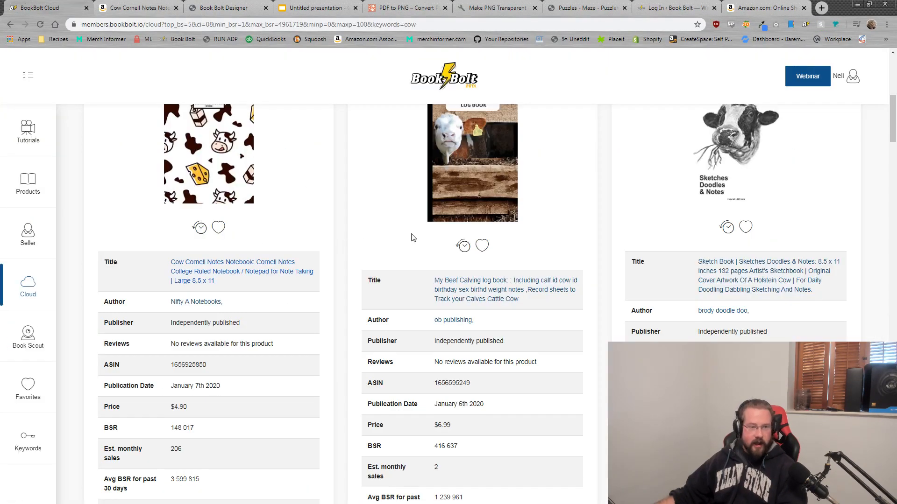
{"action": "scroll", "coordinate": [411, 238], "scroll_direction": "up", "scroll_amount": 2}
{"action": "scroll", "coordinate": [705, 310], "scroll_direction": "down", "scroll_amount": 2}
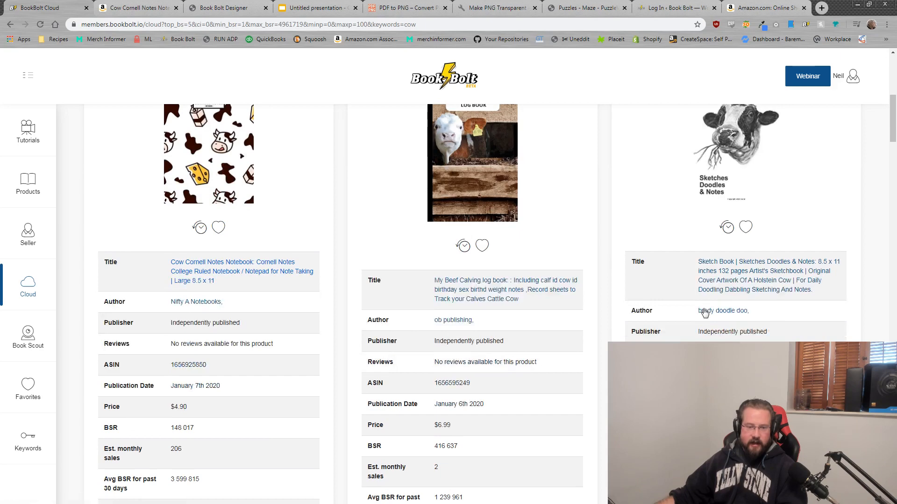
{"action": "scroll", "coordinate": [654, 327], "scroll_direction": "down", "scroll_amount": 2}
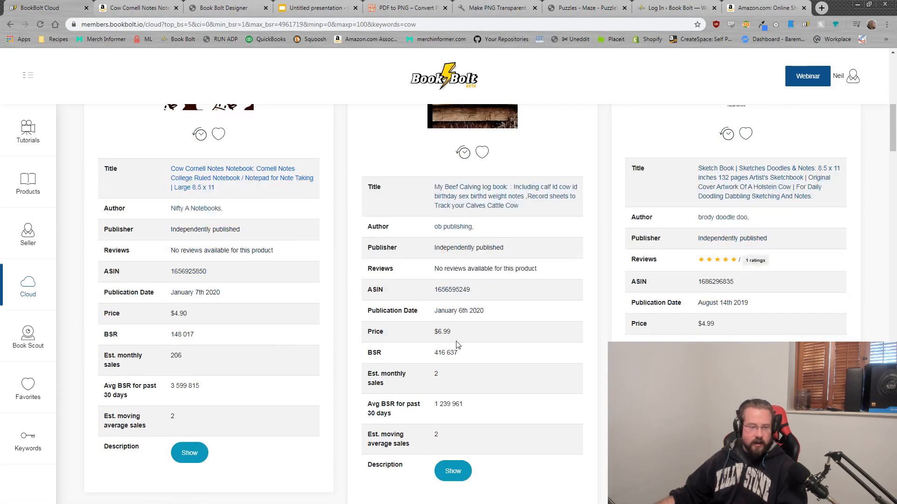
{"action": "left_click_drag", "start_coordinate": [469, 404], "coordinate": [438, 406]}
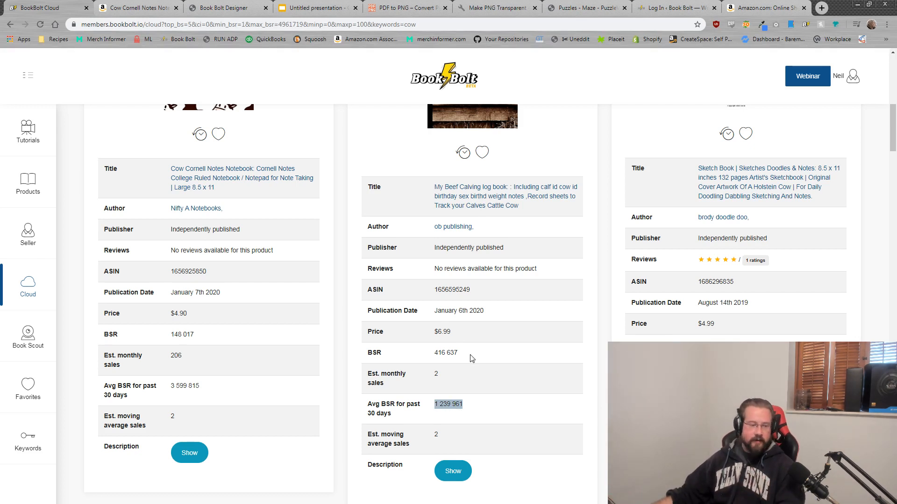
{"action": "left_click_drag", "start_coordinate": [459, 354], "coordinate": [436, 355]}
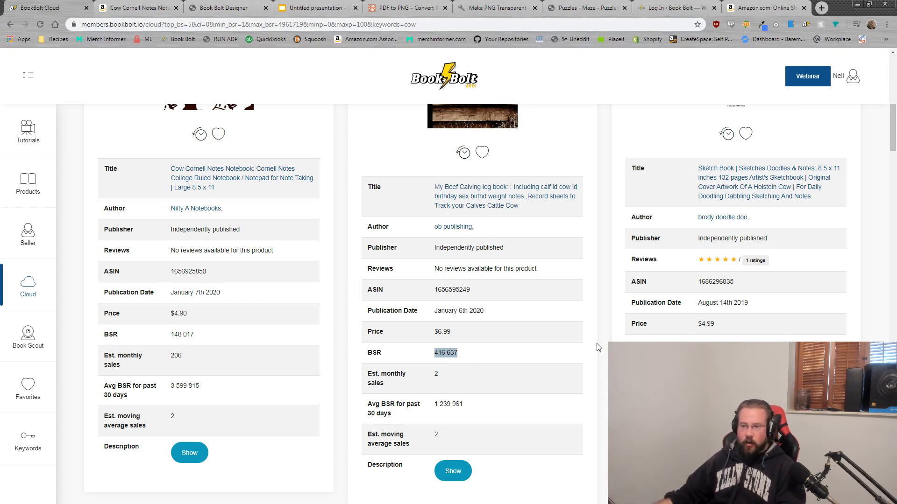
{"action": "left_click", "coordinate": [522, 437]}
{"action": "scroll", "coordinate": [499, 379], "scroll_direction": "up", "scroll_amount": 2}
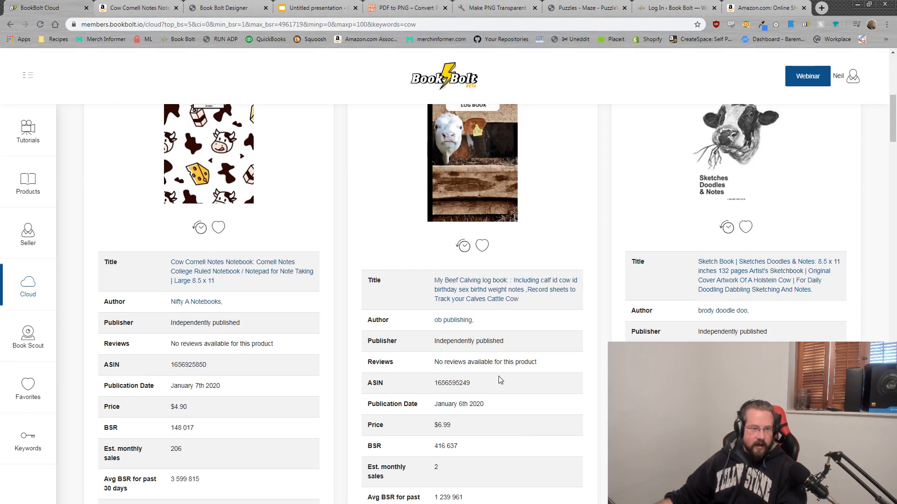
Step: Page through the My Beef Calving log book's Look Inside preview on Amazon, then return to Book Bolt
{"action": "left_click", "coordinate": [483, 283]}
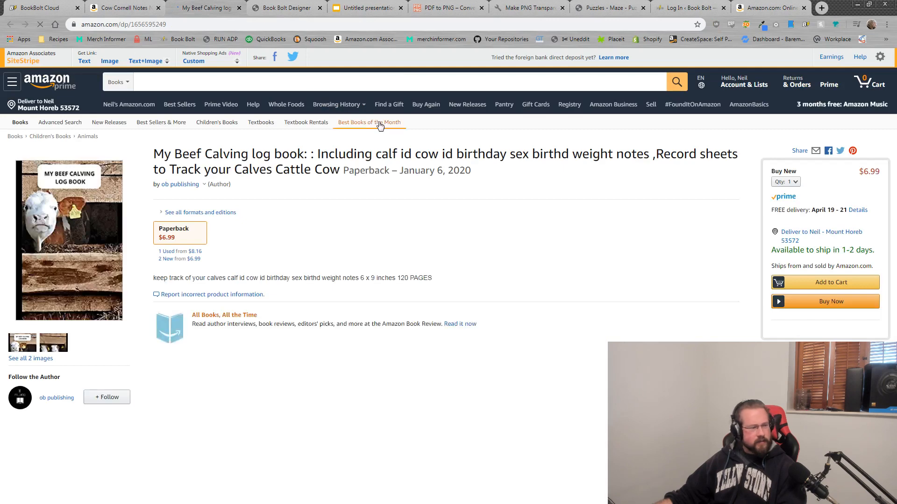
{"action": "left_click", "coordinate": [79, 235]}
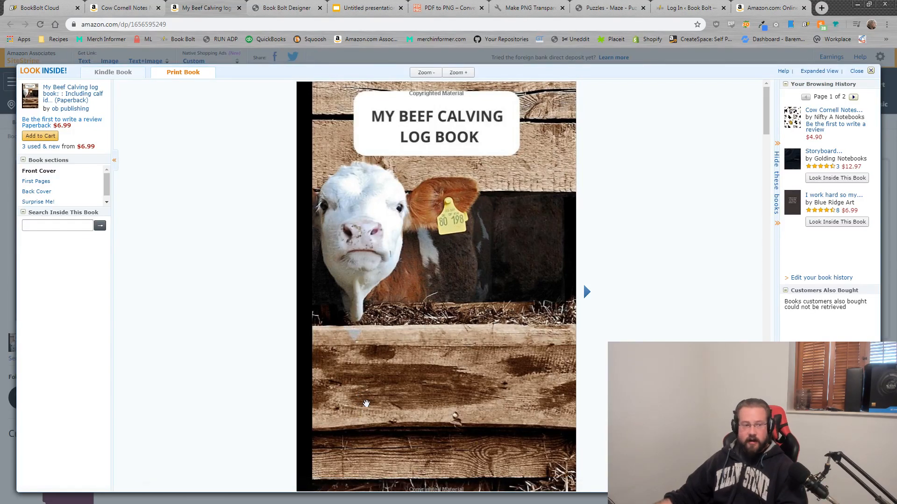
{"action": "scroll", "coordinate": [401, 374], "scroll_direction": "down", "scroll_amount": 10}
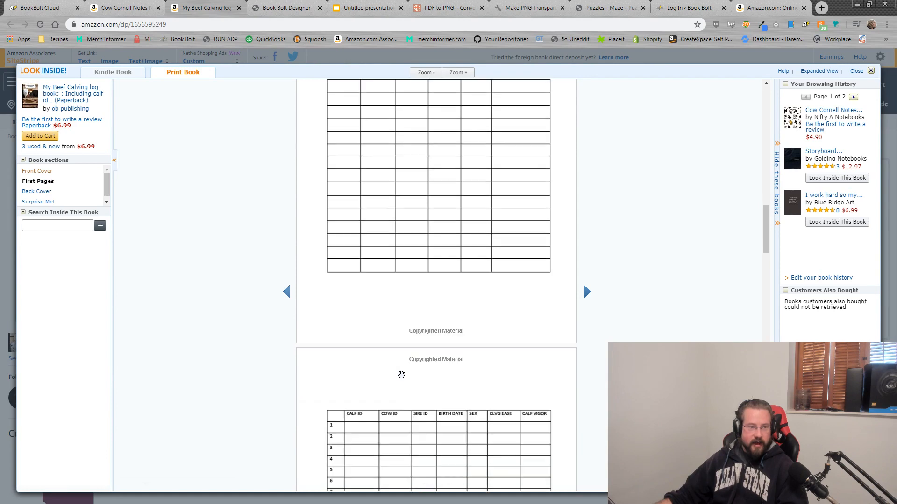
{"action": "scroll", "coordinate": [402, 375], "scroll_direction": "down", "scroll_amount": 10}
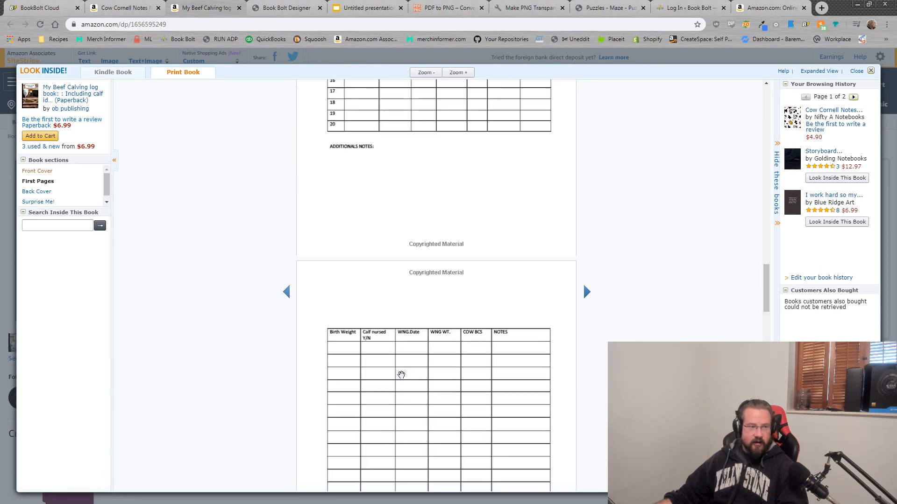
{"action": "scroll", "coordinate": [401, 375], "scroll_direction": "down", "scroll_amount": 5}
{"action": "scroll", "coordinate": [430, 311], "scroll_direction": "down", "scroll_amount": 7}
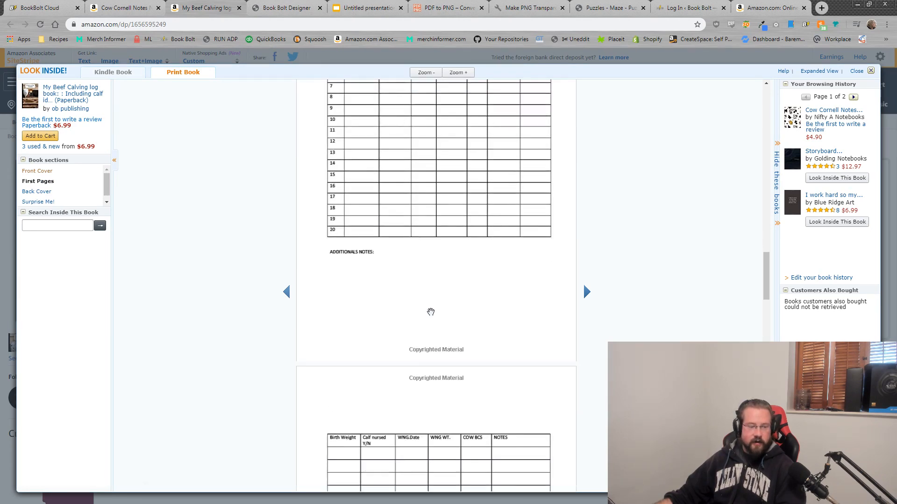
{"action": "scroll", "coordinate": [427, 373], "scroll_direction": "down", "scroll_amount": 15}
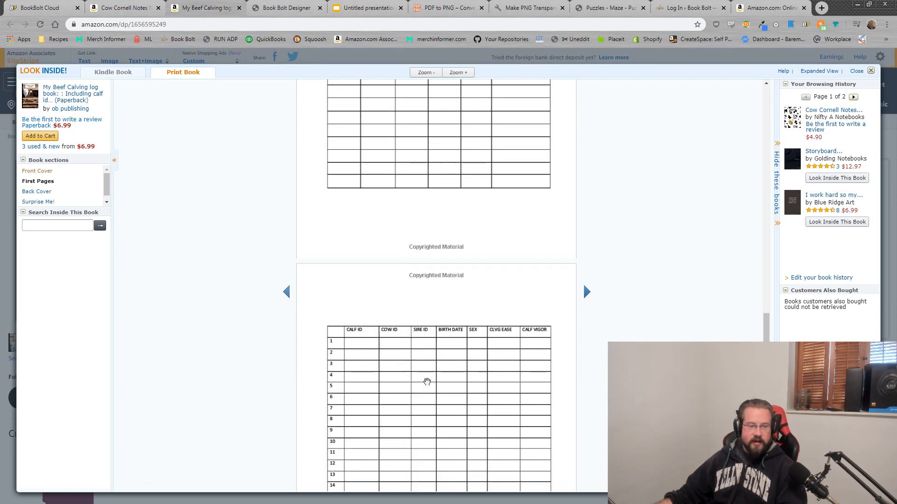
{"action": "scroll", "coordinate": [429, 351], "scroll_direction": "up", "scroll_amount": 20}
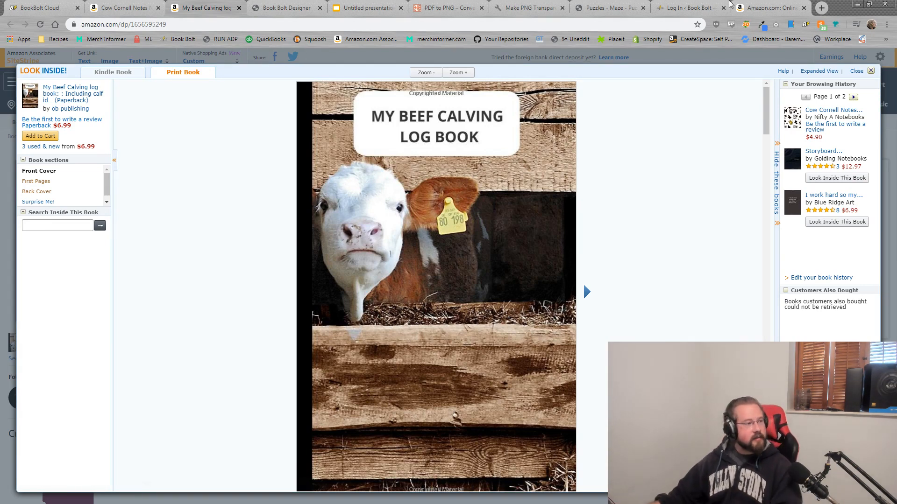
{"action": "left_click", "coordinate": [13, 6]}
{"action": "scroll", "coordinate": [214, 244], "scroll_direction": "up", "scroll_amount": 8}
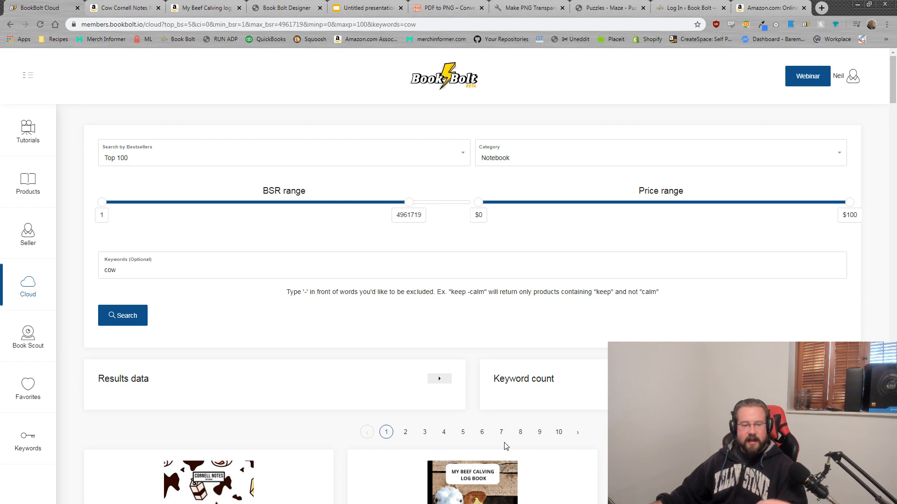
Step: Remove the cow keyword and rerun the Top 1000 notebook search
{"action": "left_click", "coordinate": [159, 267]}
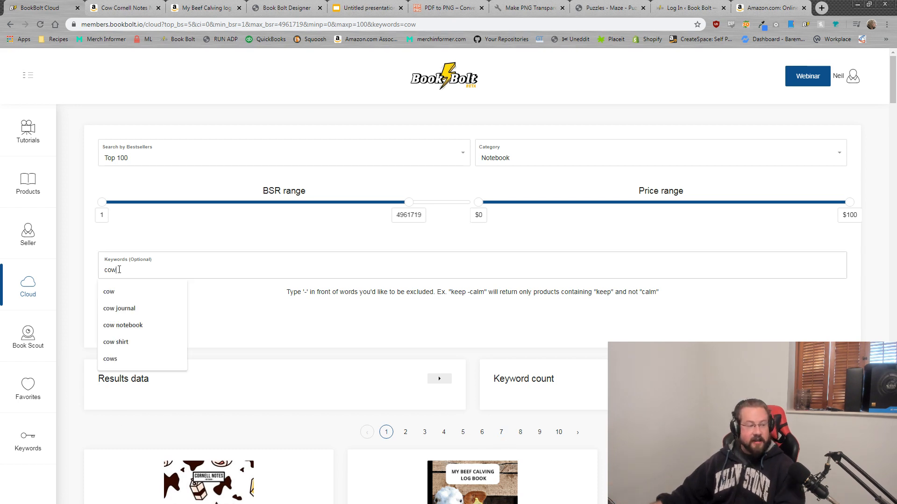
{"action": "double_click", "coordinate": [159, 267]}
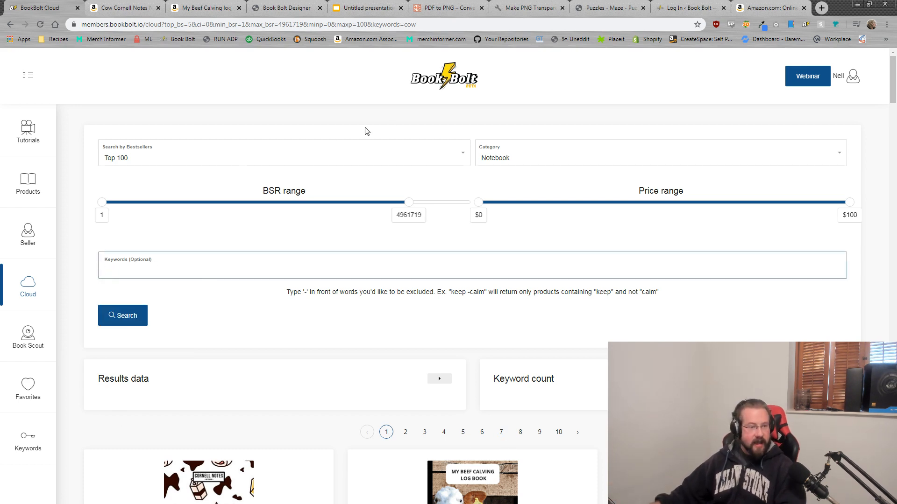
{"action": "left_click", "coordinate": [406, 158]}
{"action": "left_click", "coordinate": [116, 264]}
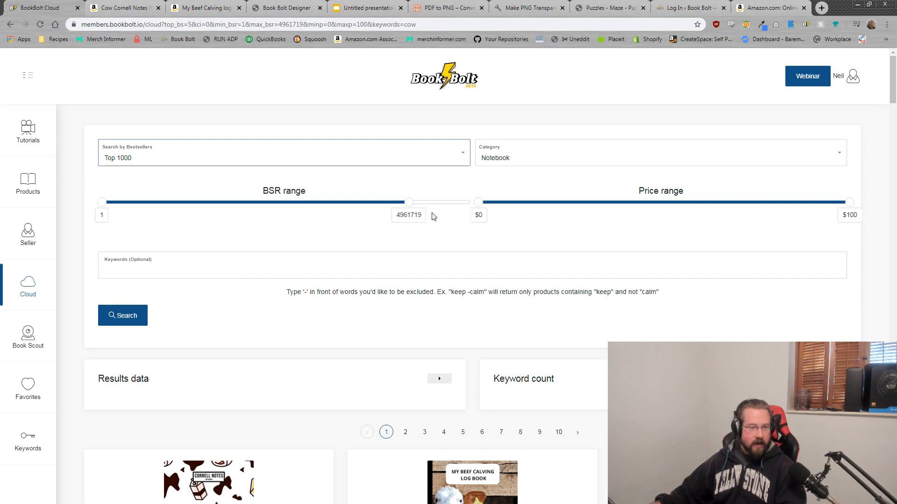
{"action": "left_click", "coordinate": [131, 320]}
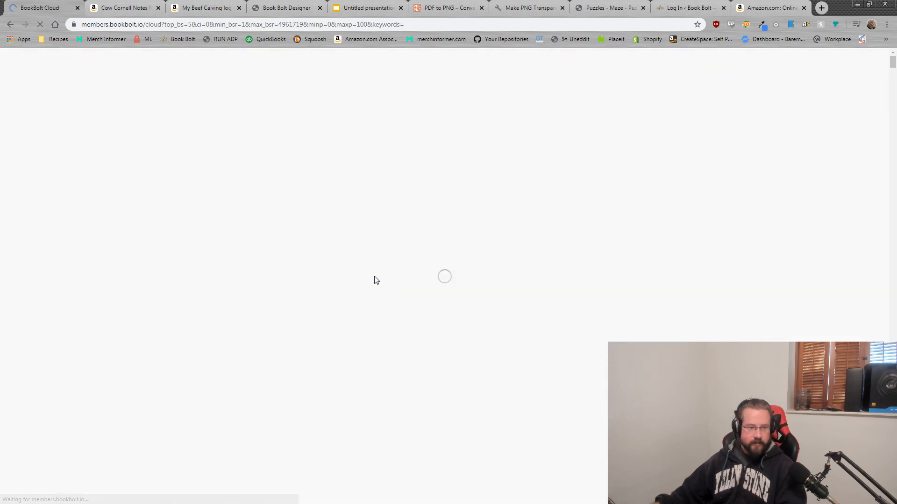
Step: Scroll through the unfiltered notebook results and go to page 9
{"action": "scroll", "coordinate": [461, 389], "scroll_direction": "down", "scroll_amount": 2}
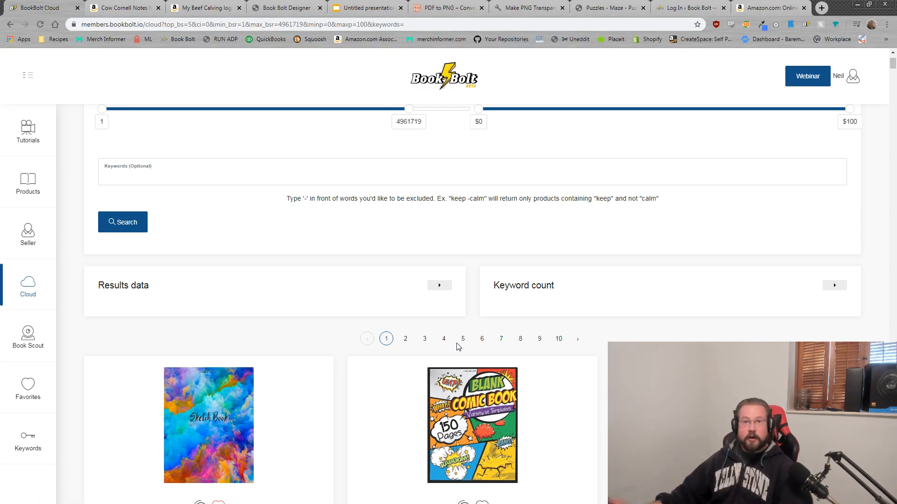
{"action": "scroll", "coordinate": [482, 269], "scroll_direction": "down", "scroll_amount": 1}
{"action": "scroll", "coordinate": [483, 270], "scroll_direction": "down", "scroll_amount": 5}
{"action": "scroll", "coordinate": [592, 316], "scroll_direction": "up", "scroll_amount": 5}
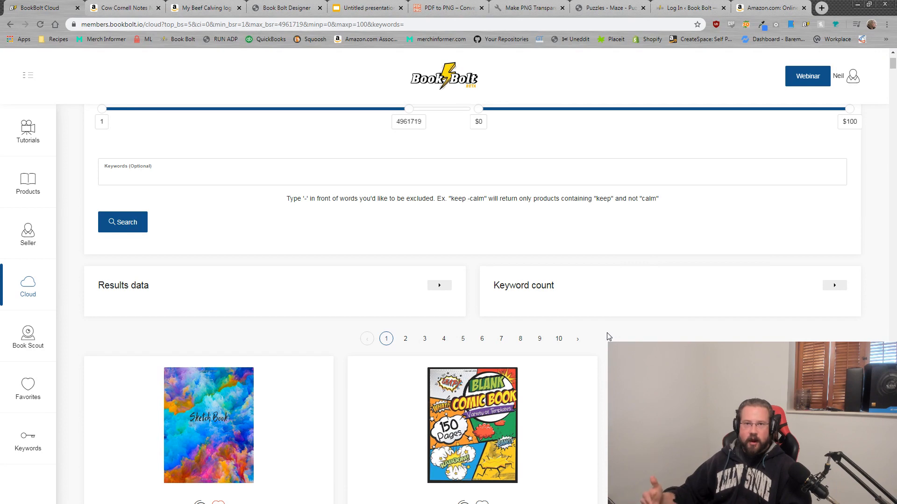
{"action": "scroll", "coordinate": [566, 348], "scroll_direction": "up", "scroll_amount": 2}
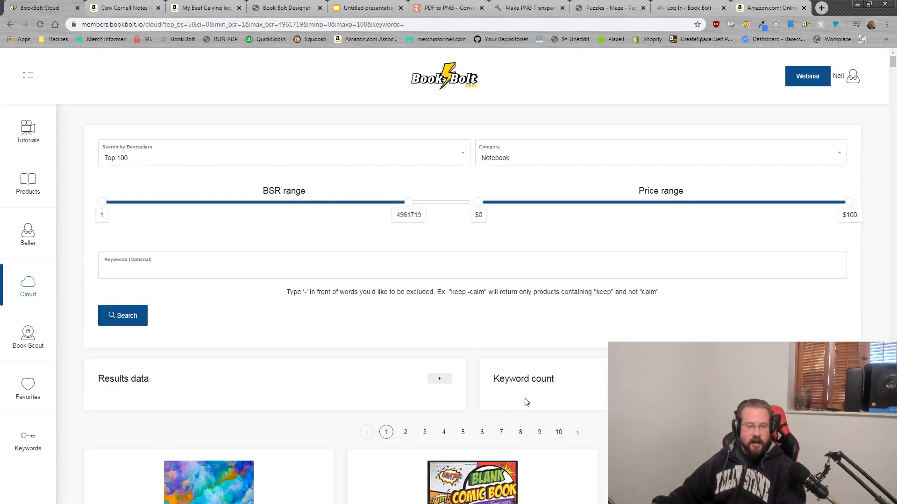
{"action": "left_click", "coordinate": [539, 432]}
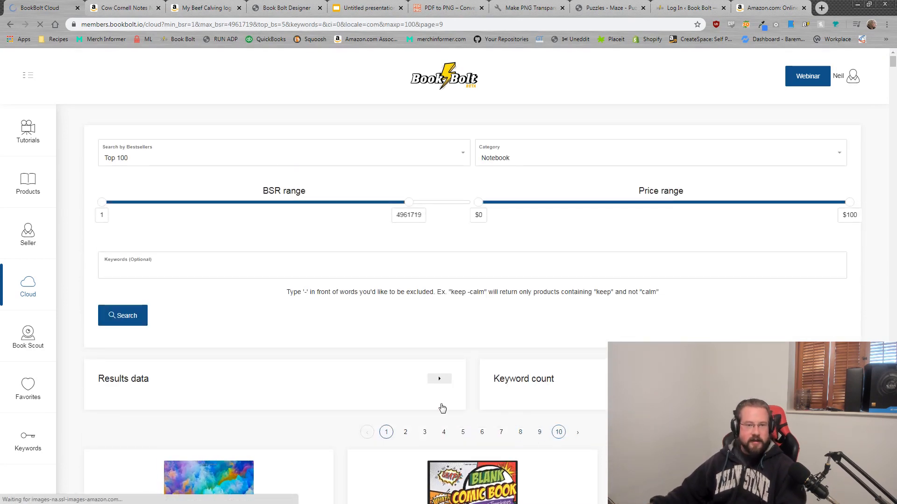
Step: Highlight the koala notebook's BSR 1,070,961 and its 30-day average BSR
{"action": "scroll", "coordinate": [551, 297], "scroll_direction": "down", "scroll_amount": 6}
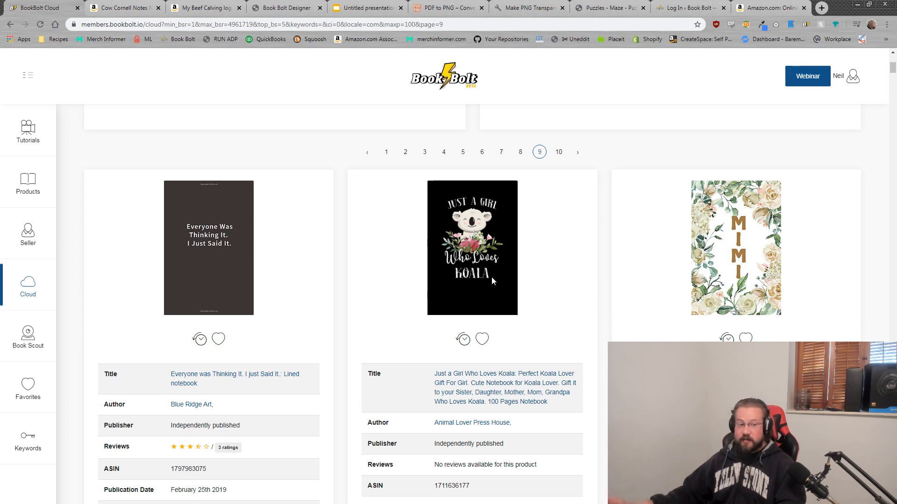
{"action": "scroll", "coordinate": [508, 252], "scroll_direction": "down", "scroll_amount": 4}
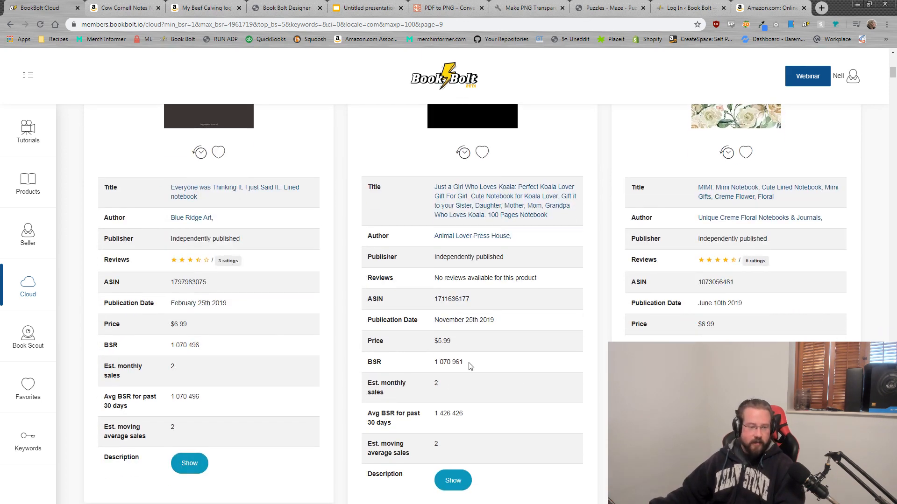
{"action": "left_click_drag", "start_coordinate": [465, 414], "coordinate": [435, 417]}
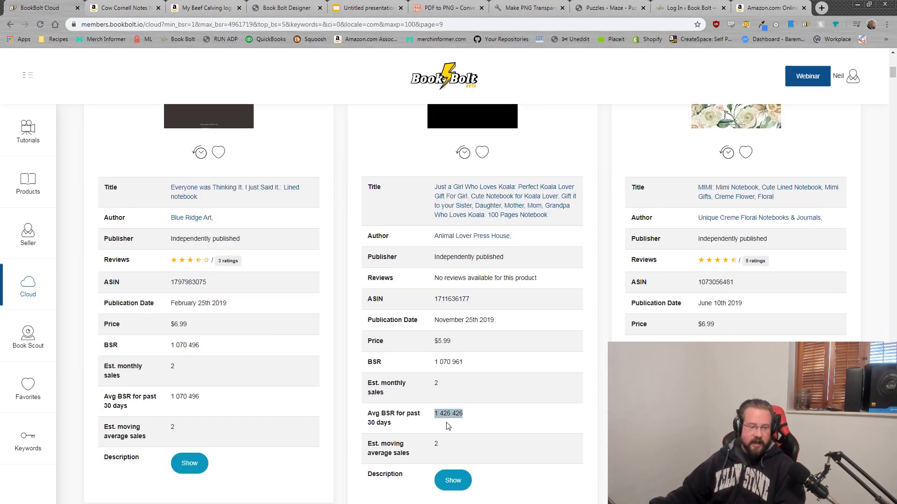
{"action": "left_click_drag", "start_coordinate": [462, 362], "coordinate": [435, 363]}
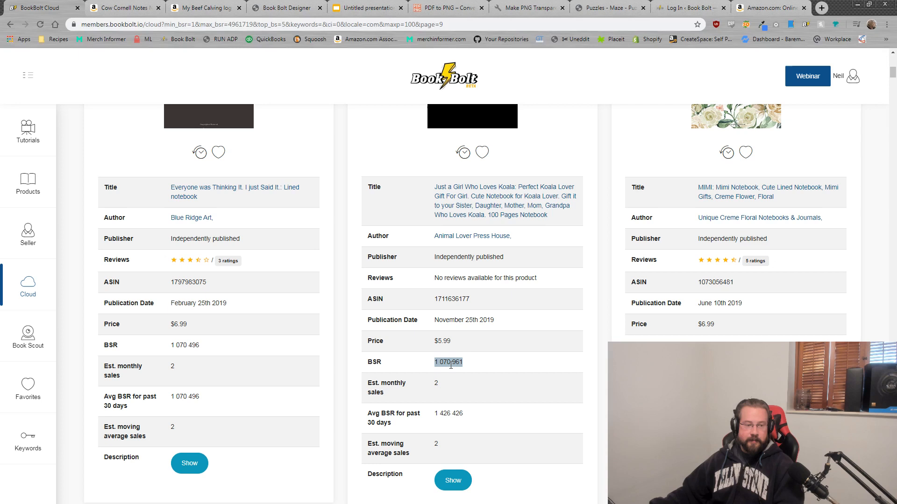
{"action": "scroll", "coordinate": [357, 455], "scroll_direction": "up", "scroll_amount": 1}
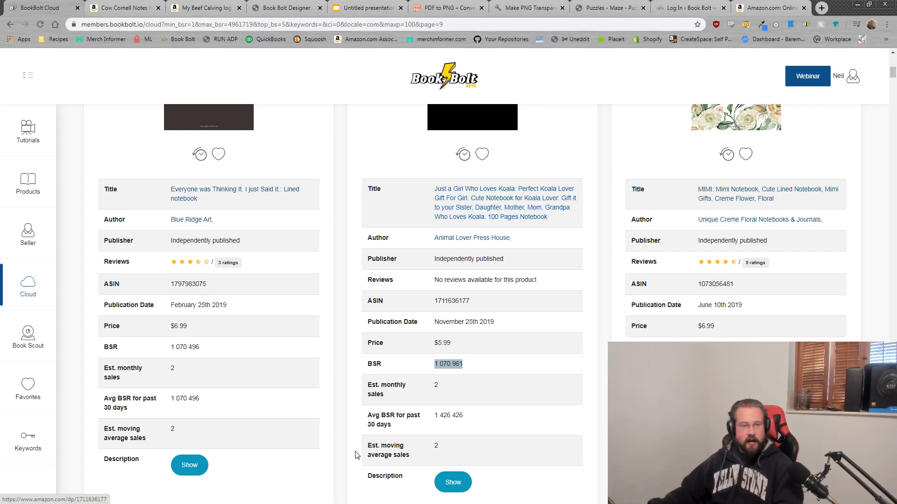
{"action": "scroll", "coordinate": [358, 456], "scroll_direction": "up", "scroll_amount": 3}
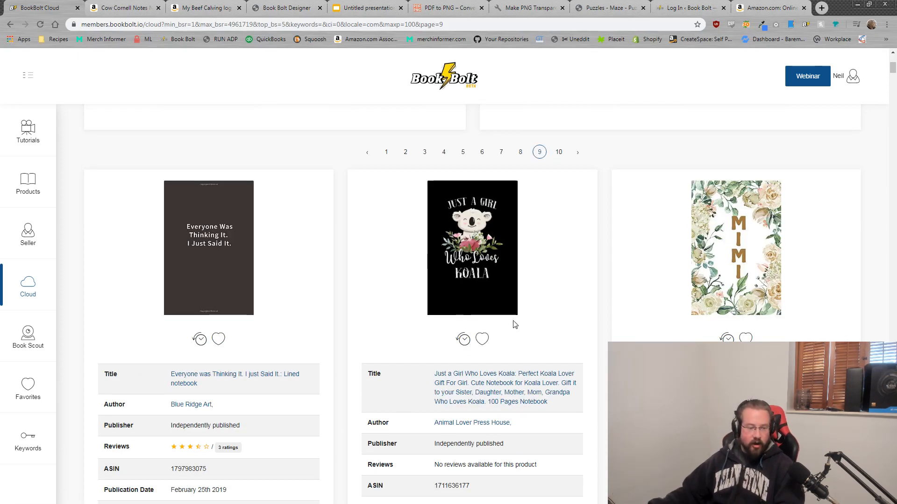
Step: Browse further down the page 9 notebook results
{"action": "scroll", "coordinate": [496, 380], "scroll_direction": "down", "scroll_amount": 8}
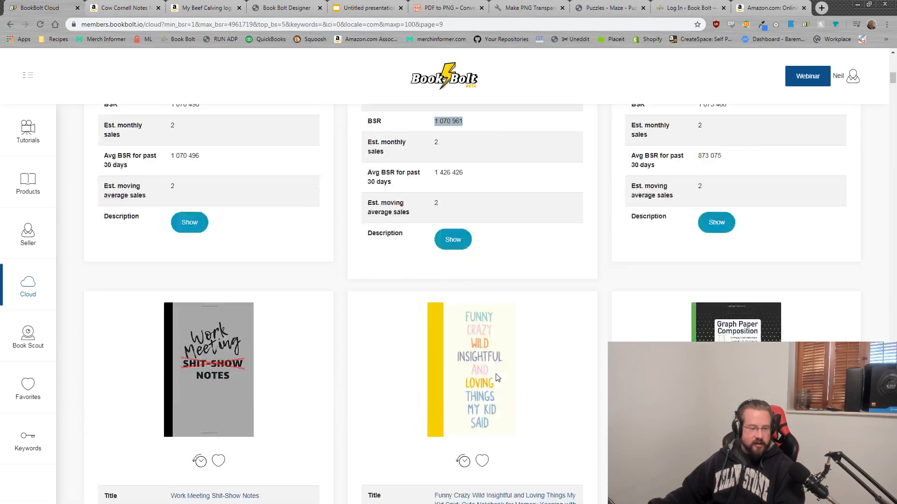
{"action": "scroll", "coordinate": [496, 377], "scroll_direction": "down", "scroll_amount": 3}
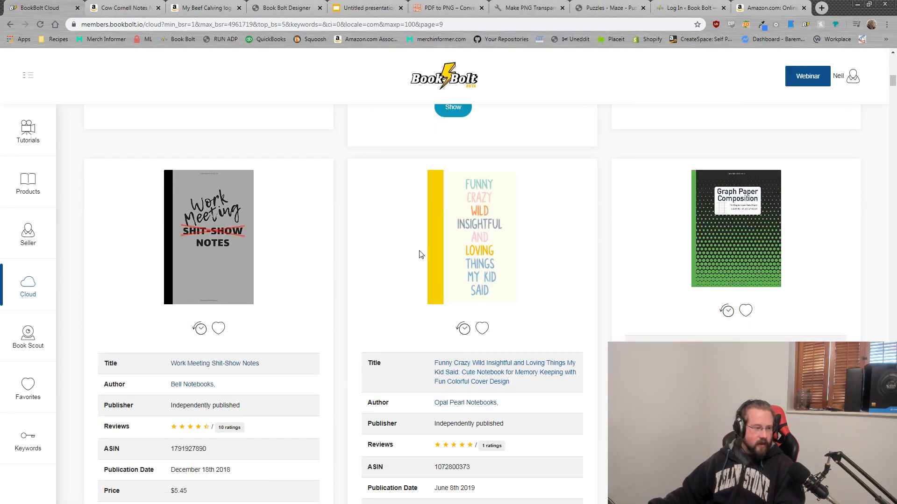
{"action": "scroll", "coordinate": [278, 309], "scroll_direction": "down", "scroll_amount": 2}
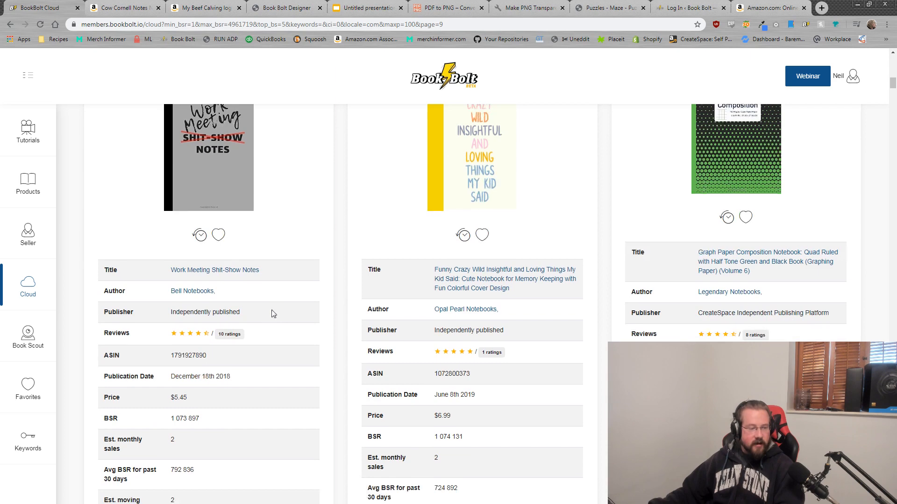
{"action": "scroll", "coordinate": [513, 247], "scroll_direction": "down", "scroll_amount": 2}
{"action": "scroll", "coordinate": [514, 248], "scroll_direction": "up", "scroll_amount": 4}
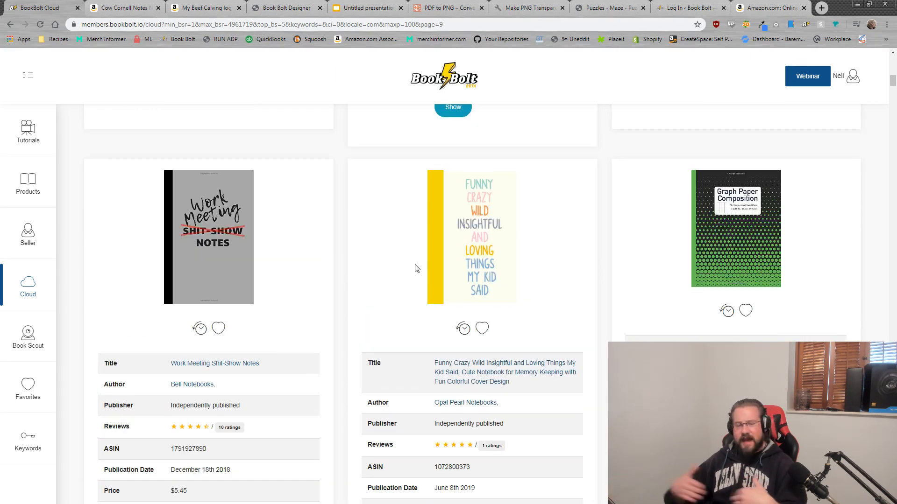
{"action": "scroll", "coordinate": [537, 280], "scroll_direction": "down", "scroll_amount": 5}
{"action": "scroll", "coordinate": [508, 328], "scroll_direction": "down", "scroll_amount": 6}
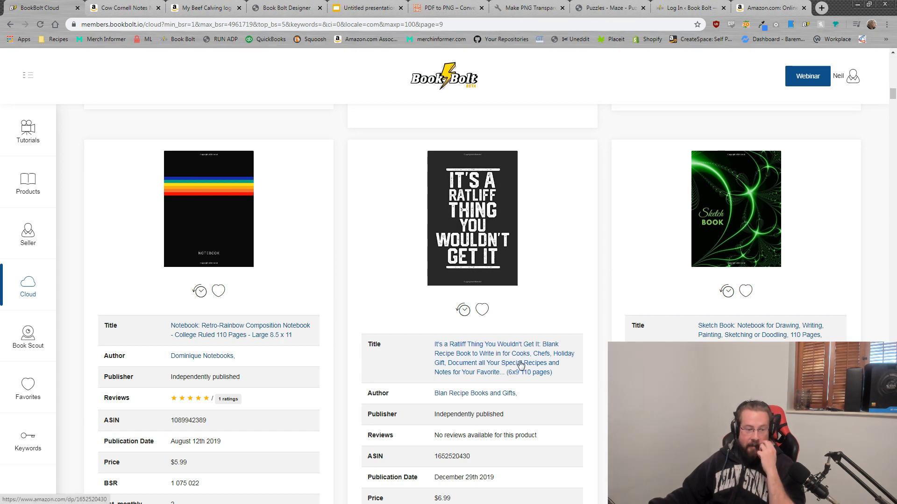
{"action": "scroll", "coordinate": [509, 308], "scroll_direction": "down", "scroll_amount": 1}
{"action": "scroll", "coordinate": [508, 304], "scroll_direction": "down", "scroll_amount": 8}
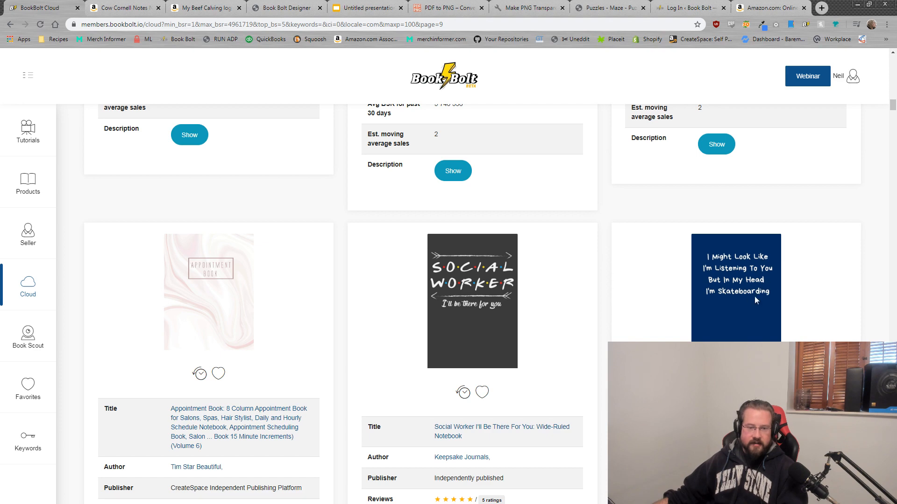
{"action": "scroll", "coordinate": [629, 310], "scroll_direction": "down", "scroll_amount": 4}
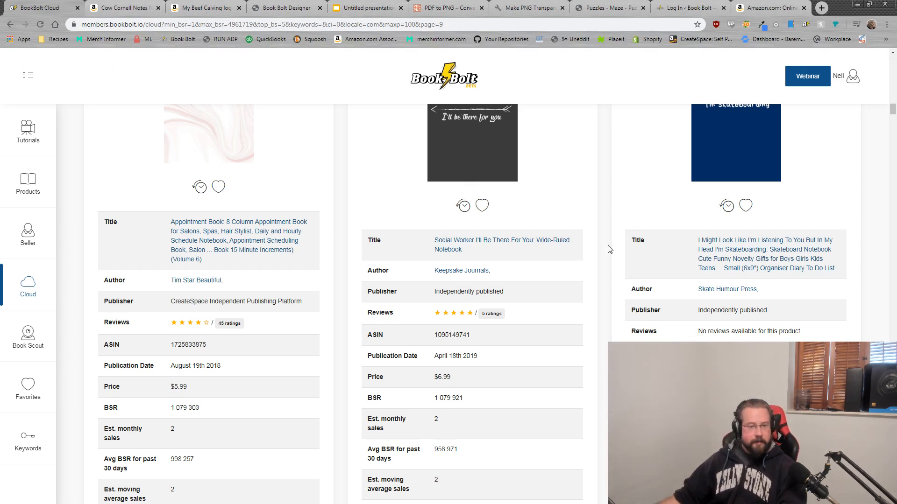
{"action": "scroll", "coordinate": [663, 336], "scroll_direction": "down", "scroll_amount": 6}
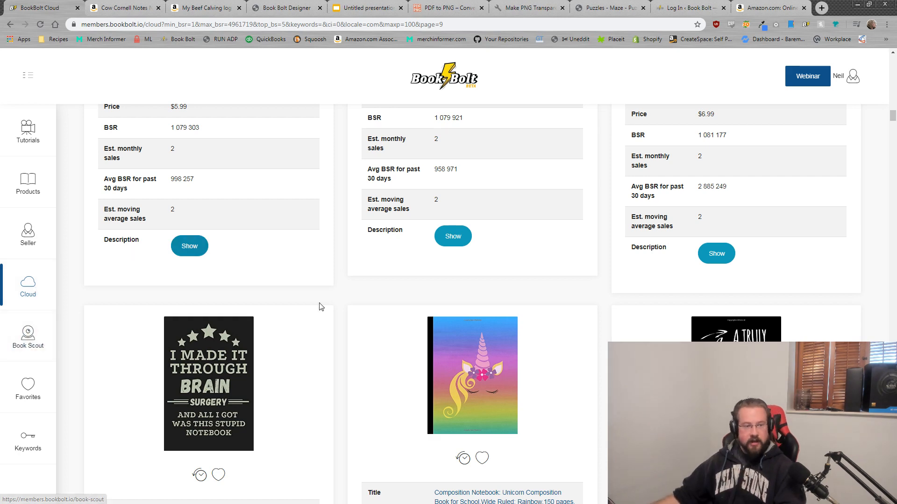
{"action": "scroll", "coordinate": [320, 304], "scroll_direction": "down", "scroll_amount": 14}
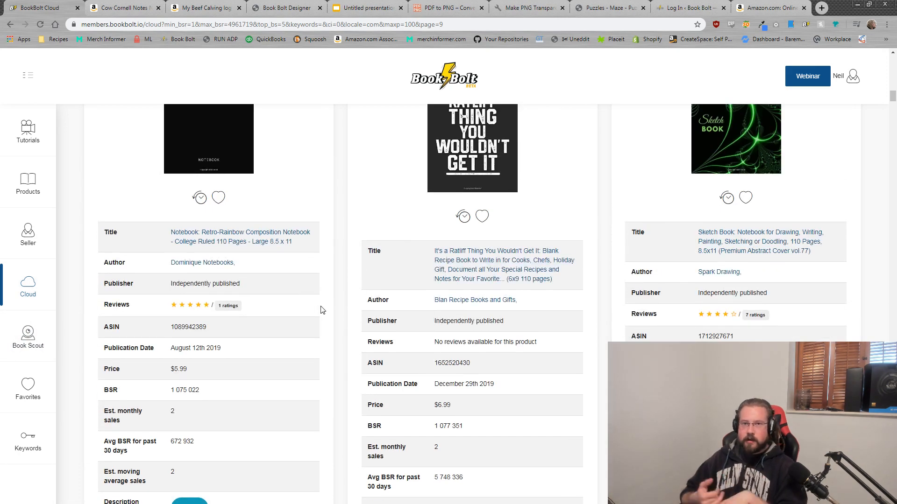
{"action": "scroll", "coordinate": [322, 310], "scroll_direction": "down", "scroll_amount": 15}
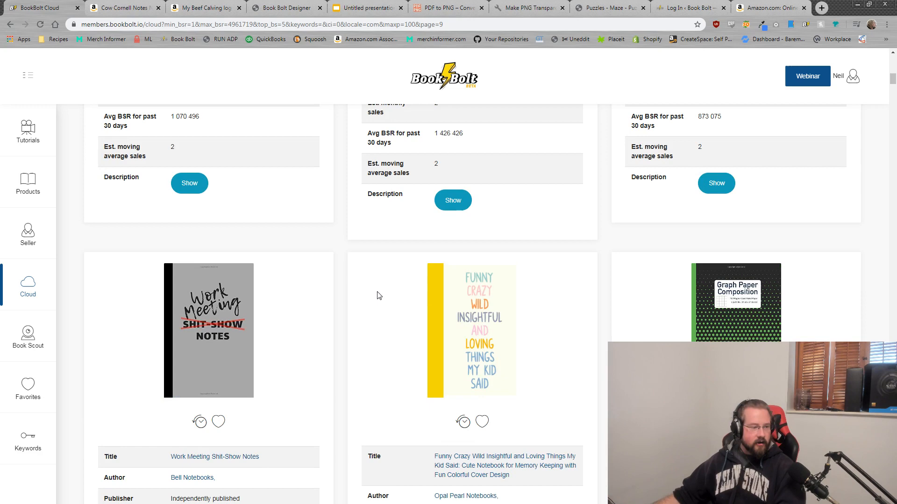
{"action": "scroll", "coordinate": [378, 295], "scroll_direction": "up", "scroll_amount": 3}
{"action": "scroll", "coordinate": [367, 314], "scroll_direction": "down", "scroll_amount": 5}
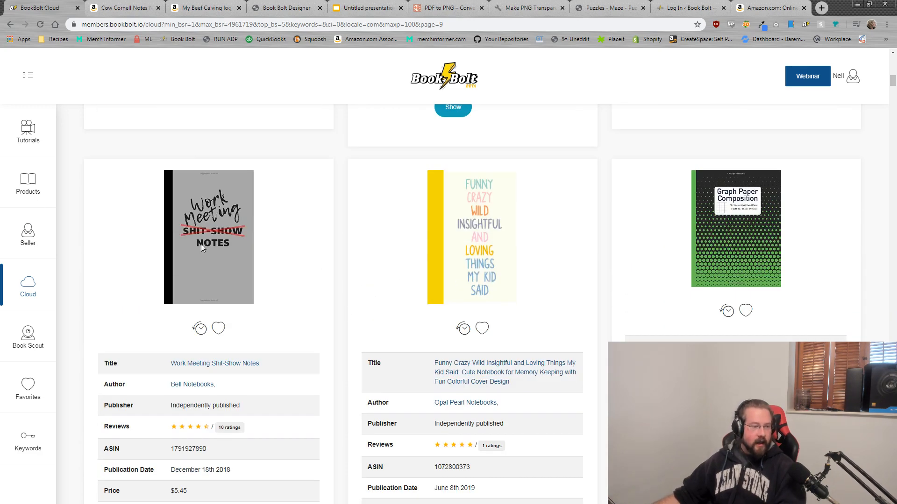
{"action": "scroll", "coordinate": [256, 386], "scroll_direction": "down", "scroll_amount": 2}
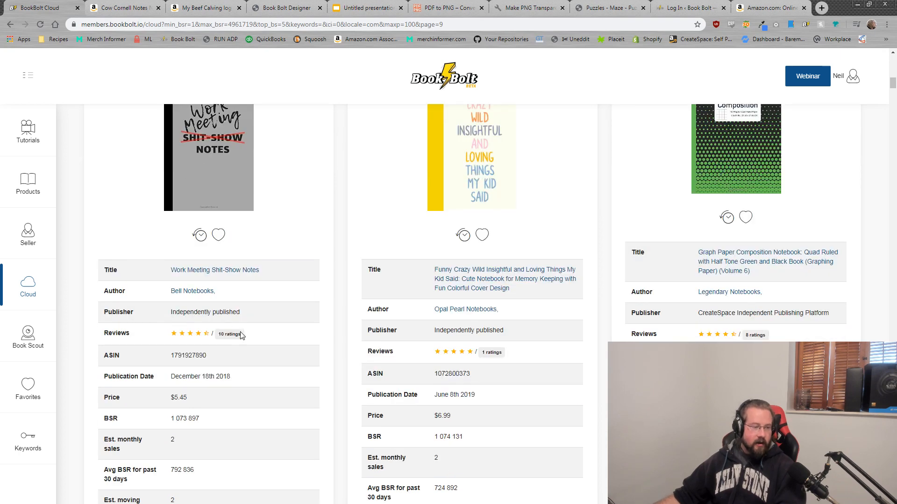
Step: Highlight the Work Meeting Shit-Show Notes card's 10 ratings count and open its product page
{"action": "left_click_drag", "start_coordinate": [241, 336], "coordinate": [219, 332]}
{"action": "scroll", "coordinate": [206, 386], "scroll_direction": "down", "scroll_amount": 2}
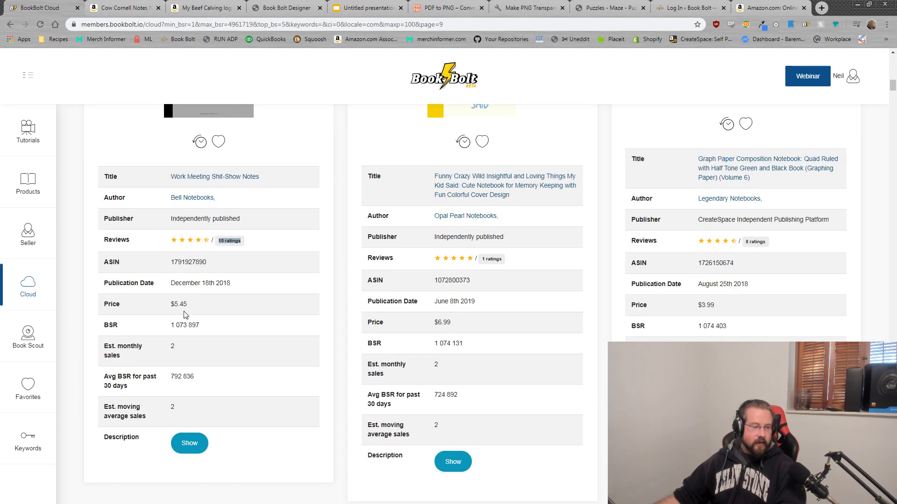
{"action": "left_click_drag", "start_coordinate": [191, 305], "coordinate": [173, 326]}
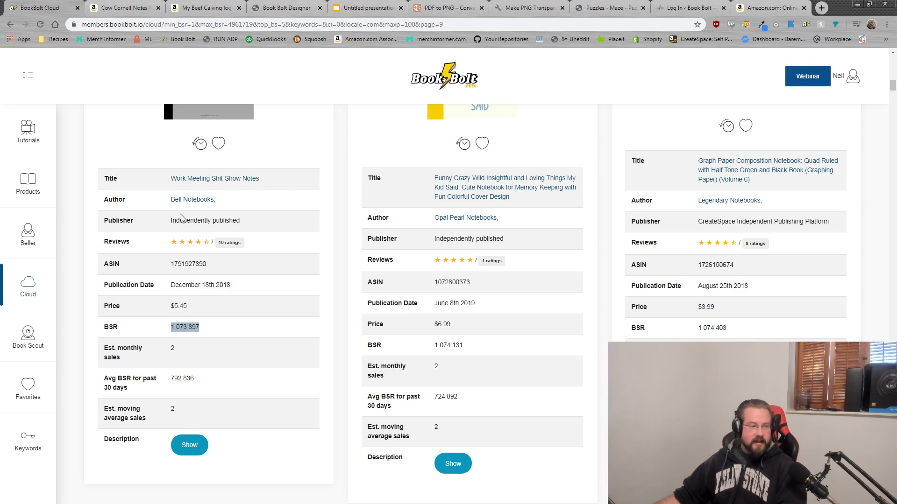
{"action": "scroll", "coordinate": [200, 350], "scroll_direction": "up", "scroll_amount": 2}
{"action": "left_click_drag", "start_coordinate": [241, 338], "coordinate": [218, 336]}
{"action": "scroll", "coordinate": [194, 347], "scroll_direction": "up", "scroll_amount": 2}
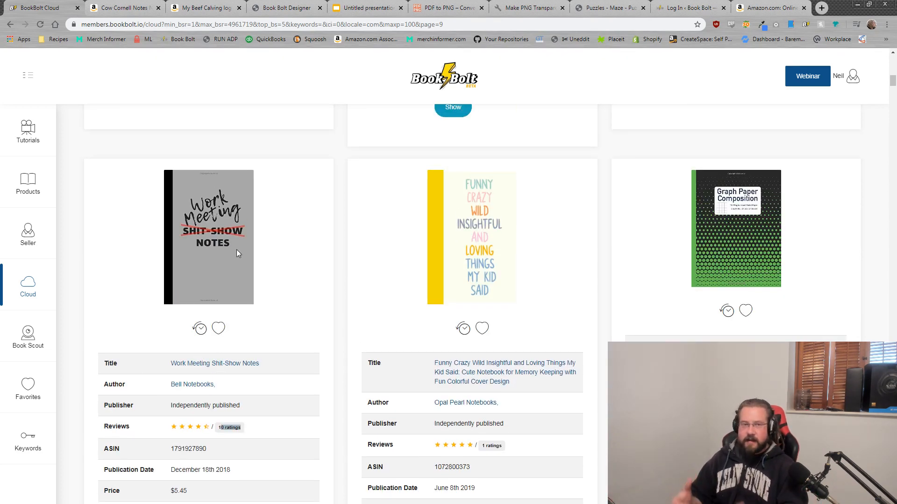
{"action": "scroll", "coordinate": [229, 261], "scroll_direction": "down", "scroll_amount": 2}
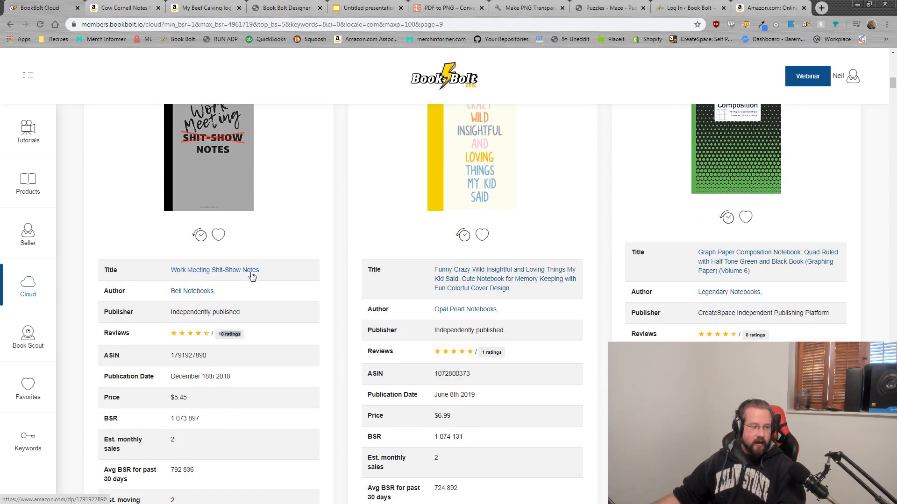
{"action": "left_click", "coordinate": [252, 276]}
Step: Check the Work Meeting Shit-Show Notes Amazon page and its best-deal popup
{"action": "left_click", "coordinate": [248, 14]}
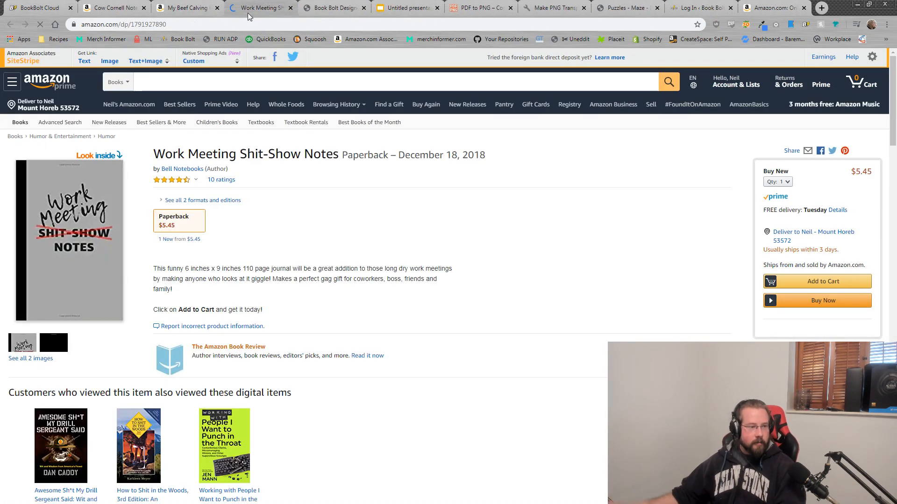
{"action": "left_click_drag", "start_coordinate": [339, 155], "coordinate": [155, 153]}
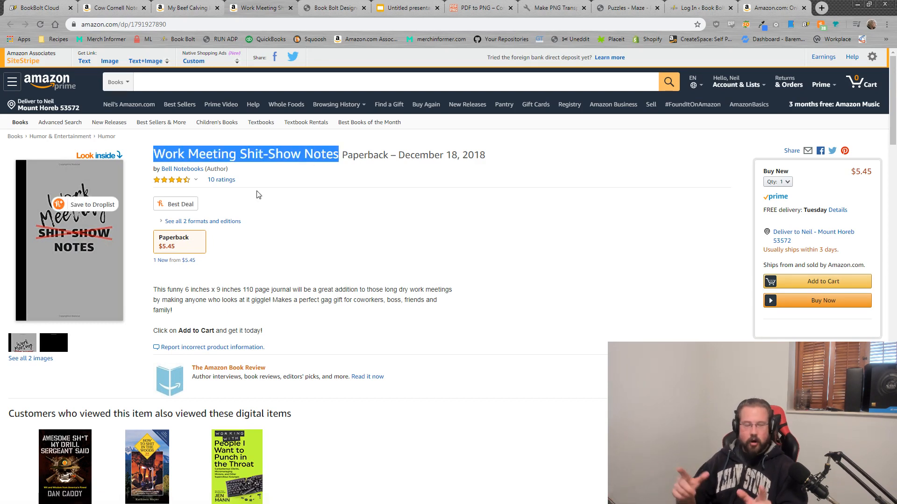
{"action": "left_click", "coordinate": [298, 169]}
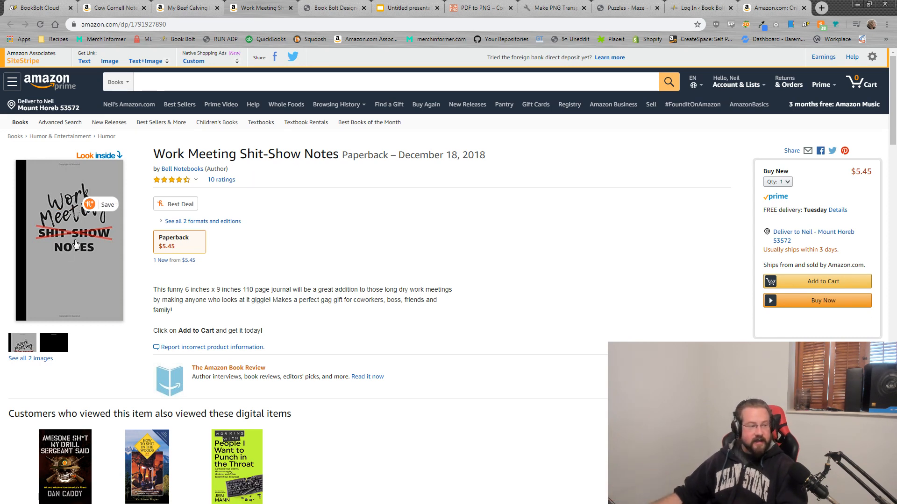
{"action": "left_click", "coordinate": [172, 205]}
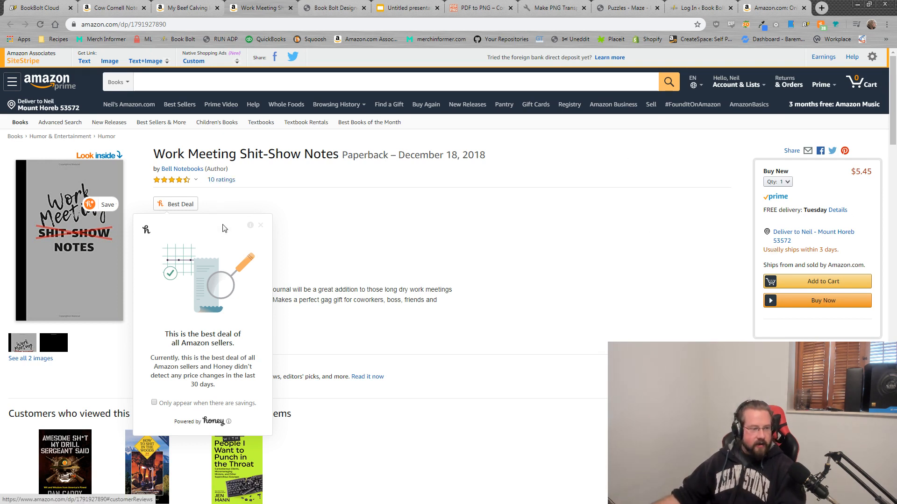
{"action": "left_click", "coordinate": [260, 225]}
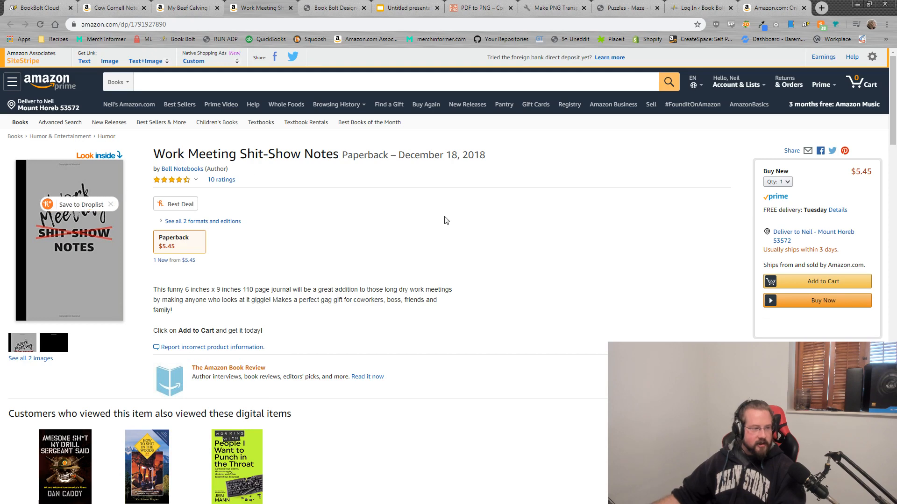
Step: Read the book's reviews, noting Verified Purchase, a co-worker mention and a damaged-on-arrival complaint
{"action": "left_click", "coordinate": [219, 180]}
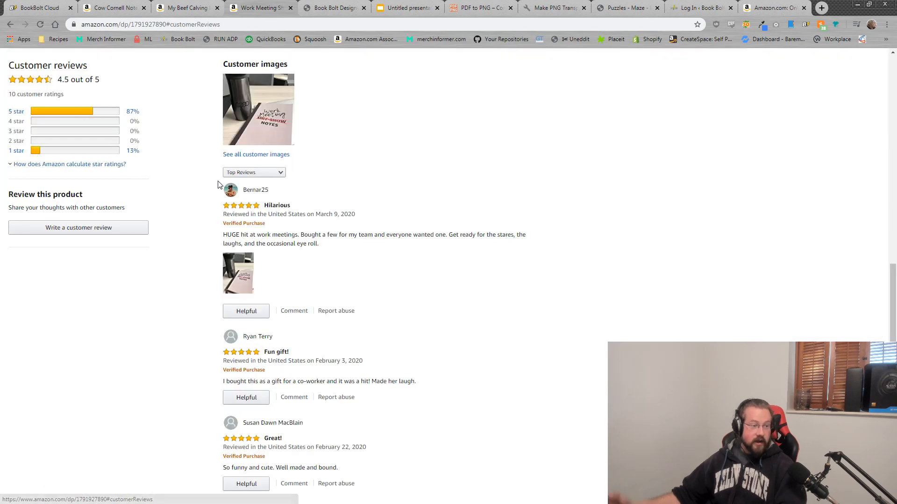
{"action": "left_click_drag", "start_coordinate": [269, 226], "coordinate": [214, 229]}
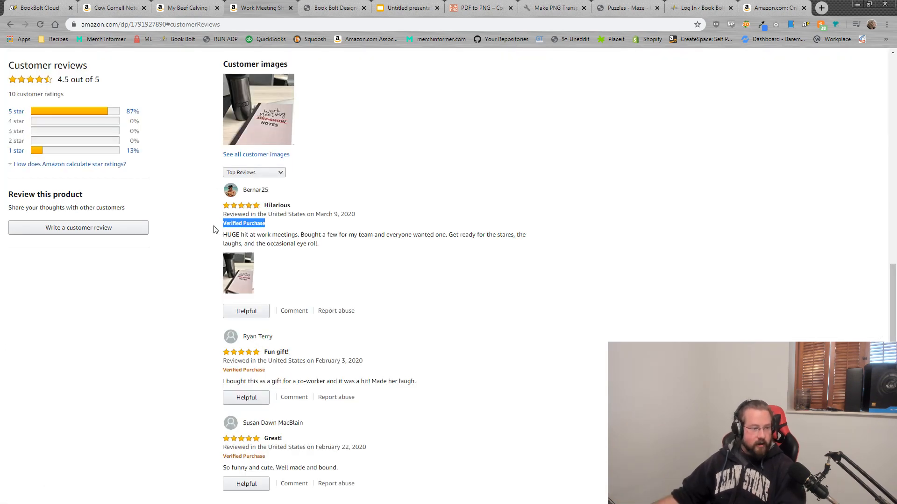
{"action": "scroll", "coordinate": [364, 227], "scroll_direction": "down", "scroll_amount": 4}
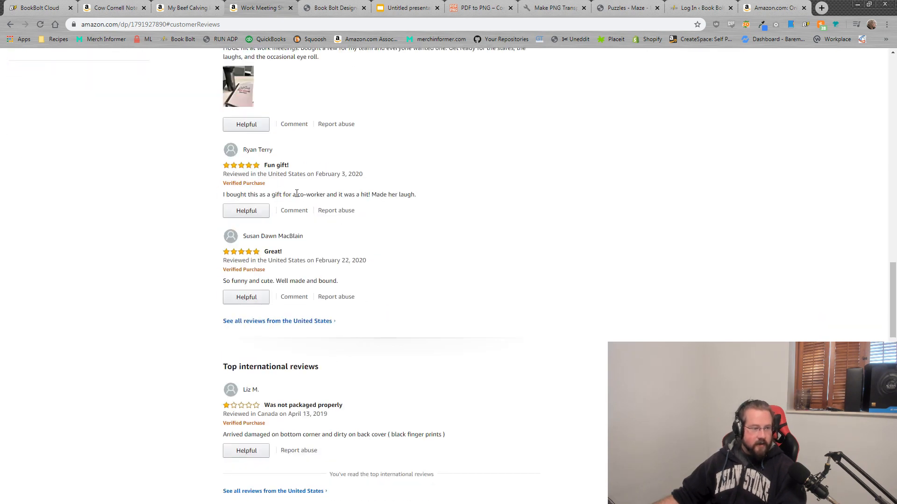
{"action": "left_click_drag", "start_coordinate": [298, 193], "coordinate": [326, 196]}
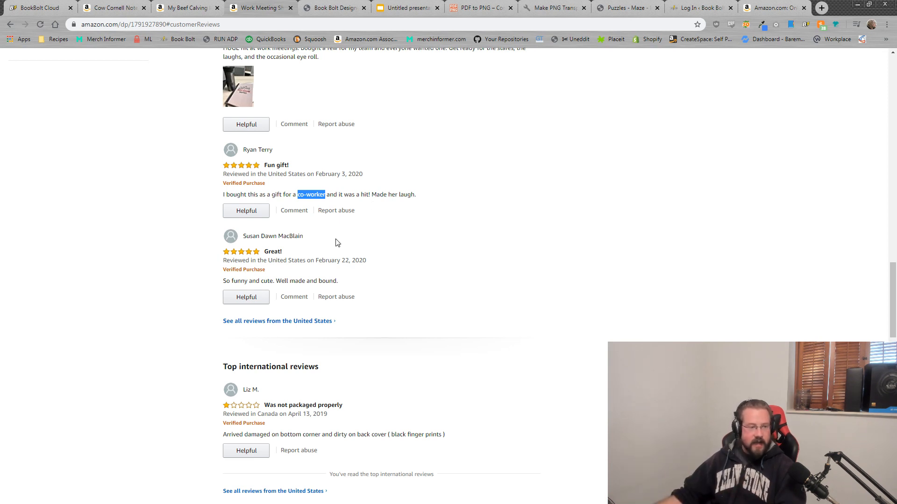
{"action": "scroll", "coordinate": [150, 121], "scroll_direction": "up", "scroll_amount": 2}
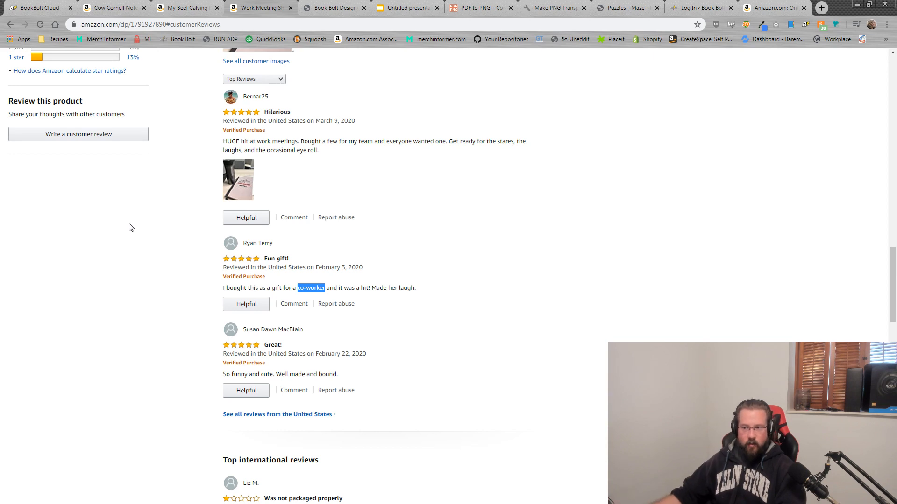
{"action": "left_click", "coordinate": [519, 303]}
{"action": "scroll", "coordinate": [333, 342], "scroll_direction": "down", "scroll_amount": 2}
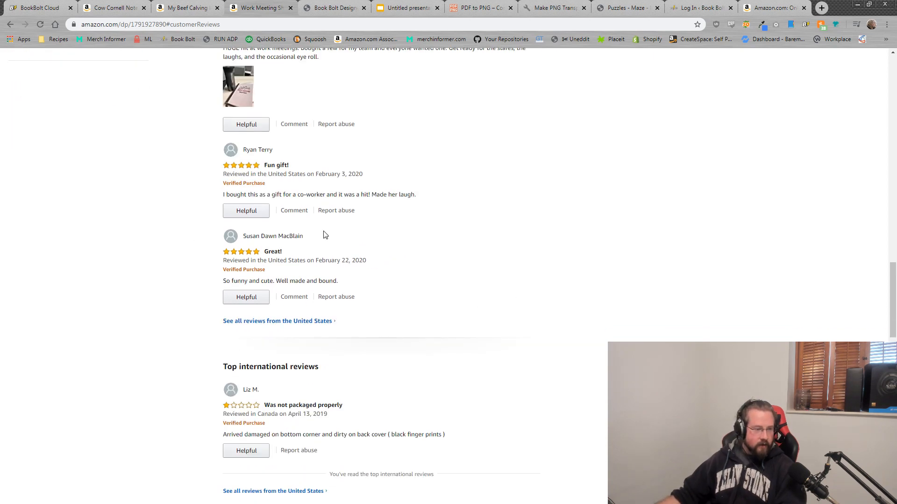
{"action": "scroll", "coordinate": [309, 355], "scroll_direction": "down", "scroll_amount": 2}
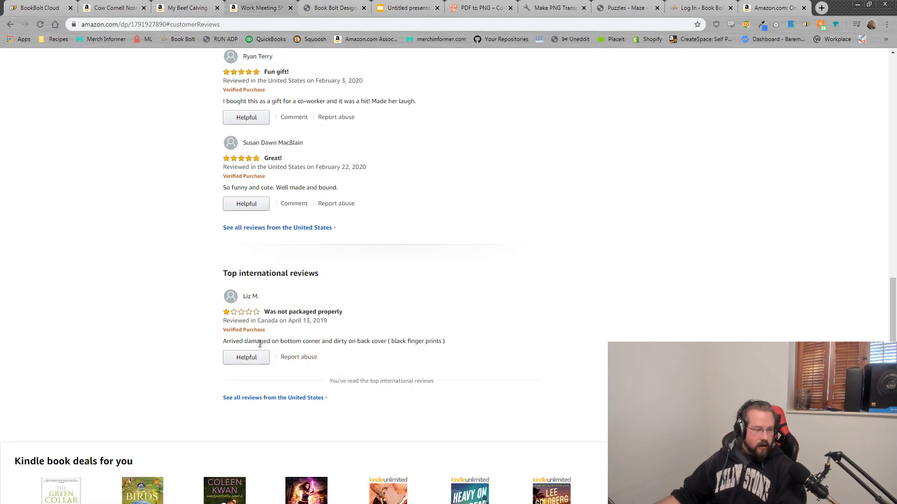
{"action": "left_click_drag", "start_coordinate": [260, 344], "coordinate": [311, 342]}
Step: Open and skim the book's full customer reviews page
{"action": "left_click", "coordinate": [280, 228]}
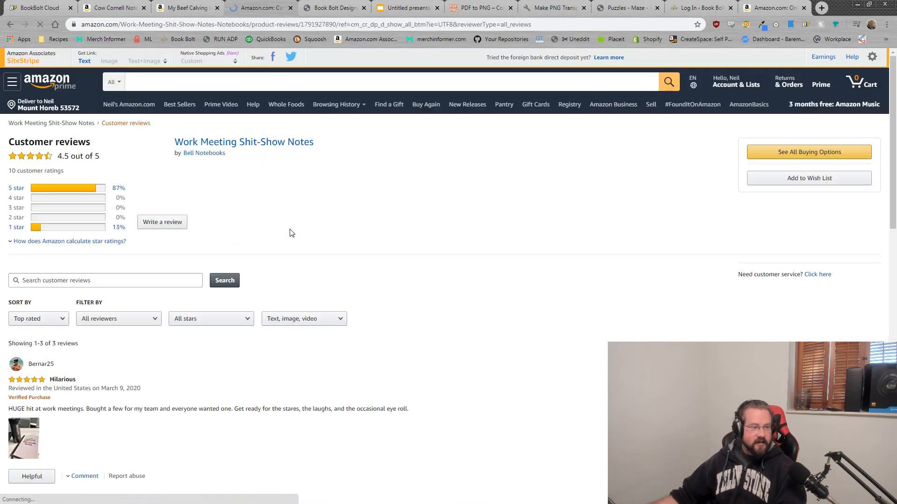
{"action": "scroll", "coordinate": [303, 232], "scroll_direction": "down", "scroll_amount": 8}
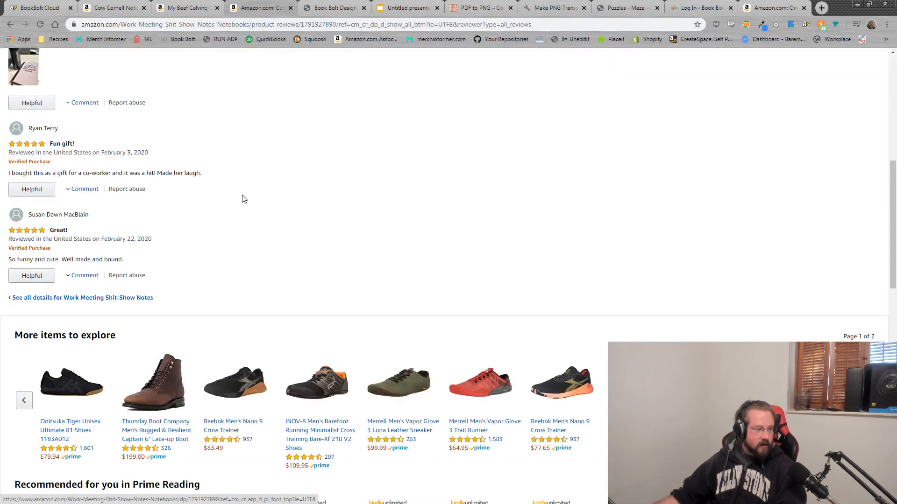
{"action": "scroll", "coordinate": [242, 199], "scroll_direction": "up", "scroll_amount": 10}
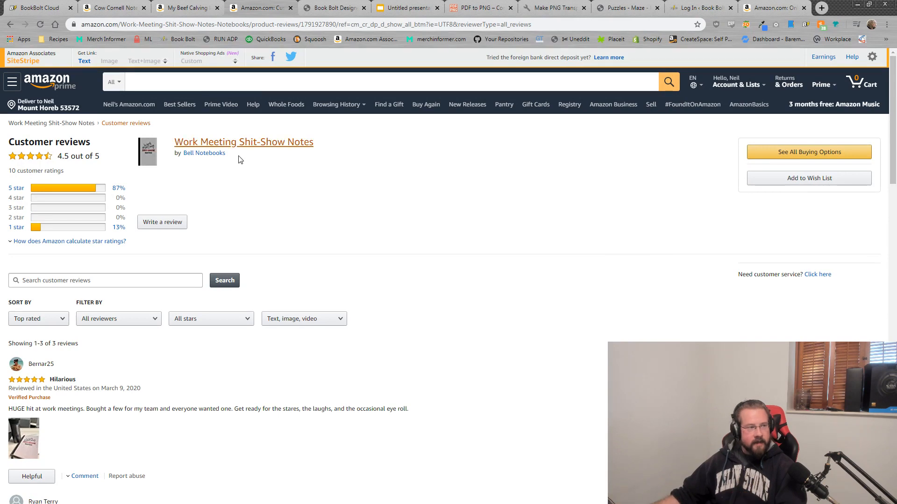
{"action": "left_click", "coordinate": [42, 9]}
Step: Search Book Bolt for the keyword 'cow' across the Top 1000 bestsellers
{"action": "scroll", "coordinate": [306, 286], "scroll_direction": "up", "scroll_amount": 9}
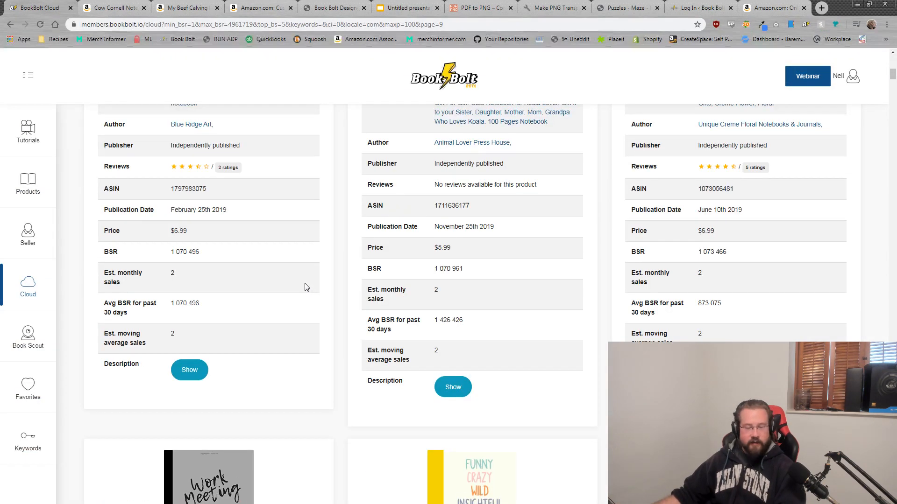
{"action": "scroll", "coordinate": [328, 310], "scroll_direction": "up", "scroll_amount": 12}
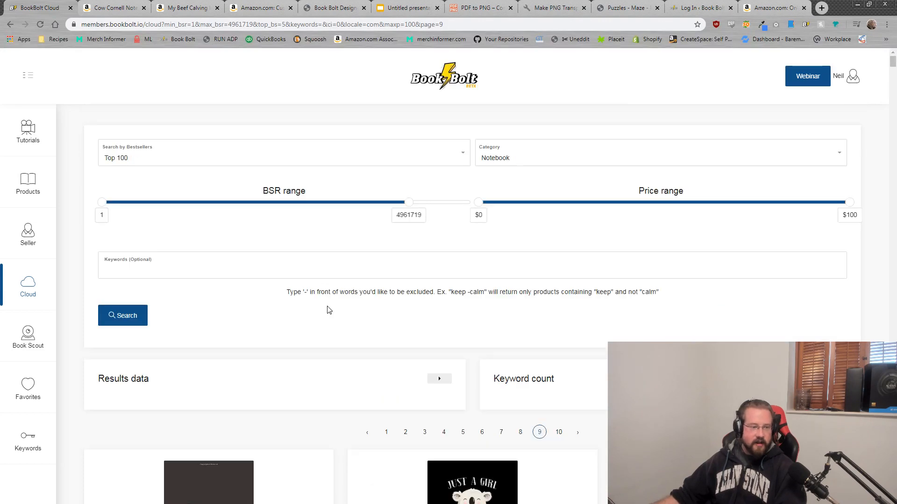
{"action": "left_click", "coordinate": [168, 269]}
{"action": "type", "text": "cow"}
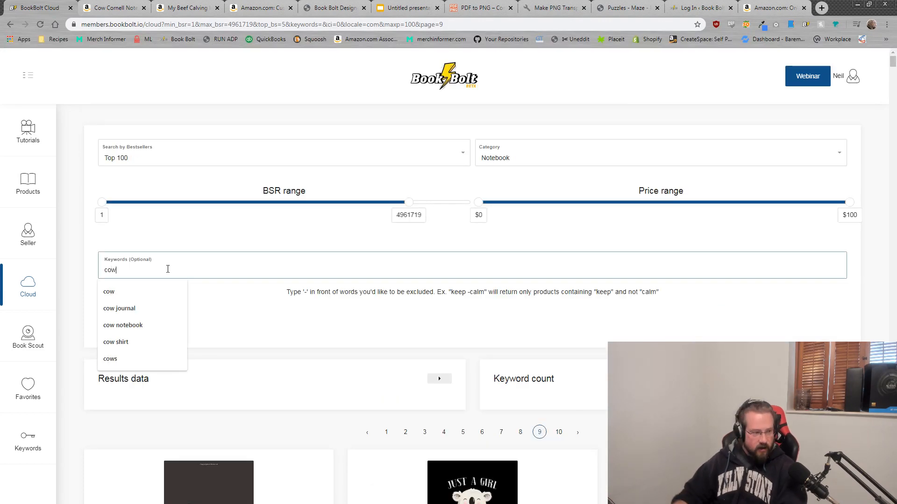
{"action": "left_click", "coordinate": [369, 158]}
{"action": "left_click", "coordinate": [234, 217]}
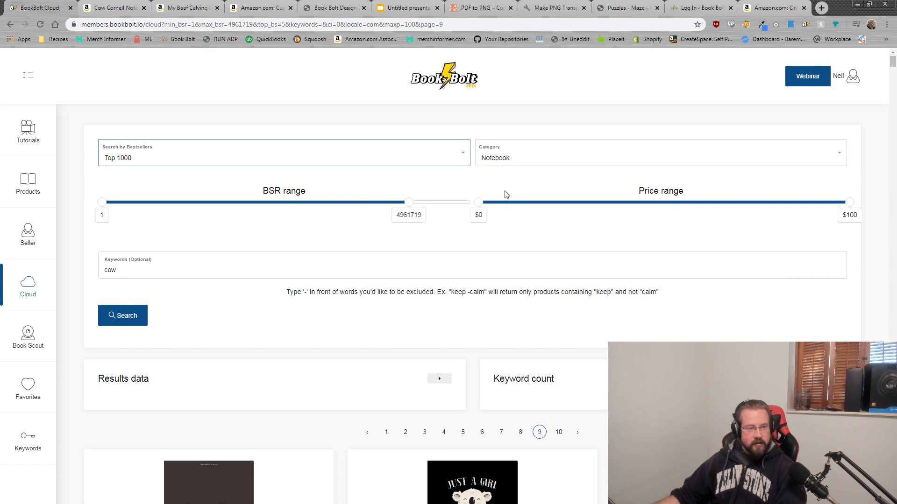
{"action": "left_click", "coordinate": [127, 322]}
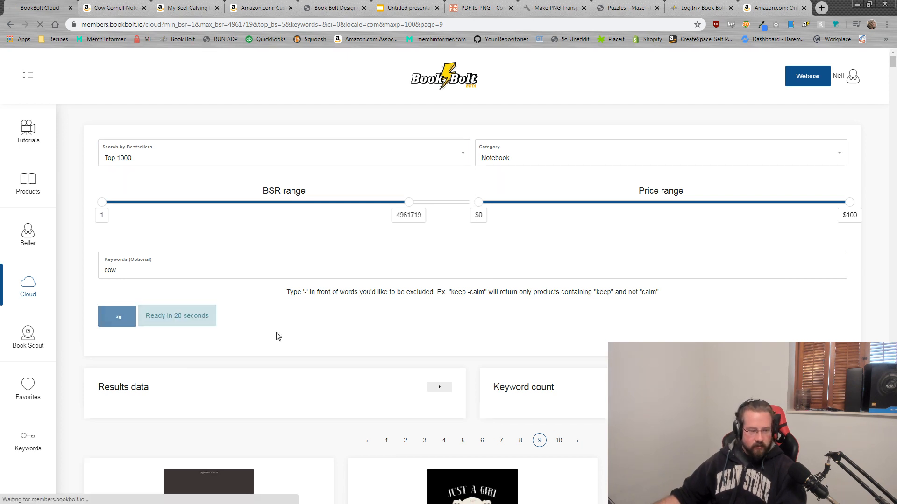
Step: Review the cow results statistics: 1000 bestsellers, sales rank range and $6.89 average price
{"action": "scroll", "coordinate": [361, 317], "scroll_direction": "down", "scroll_amount": 4}
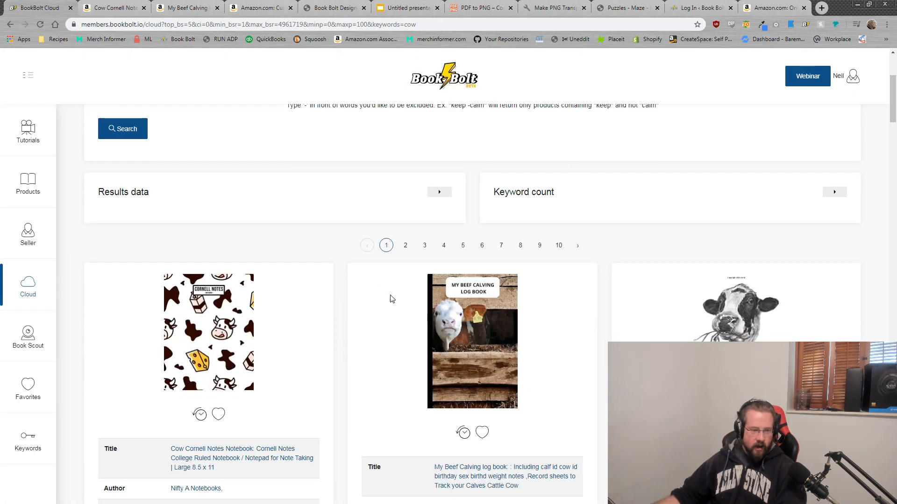
{"action": "left_click", "coordinate": [439, 192]}
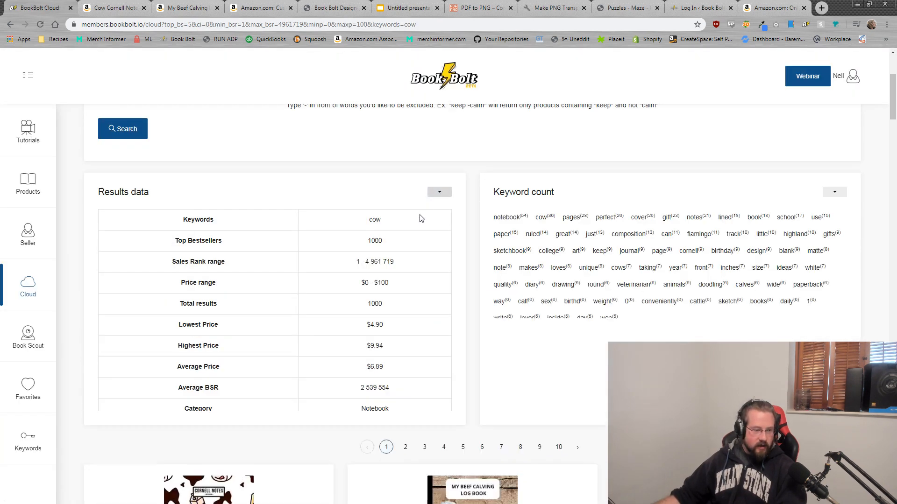
{"action": "double_click", "coordinate": [375, 241]}
{"action": "left_click_drag", "start_coordinate": [413, 262], "coordinate": [316, 266]}
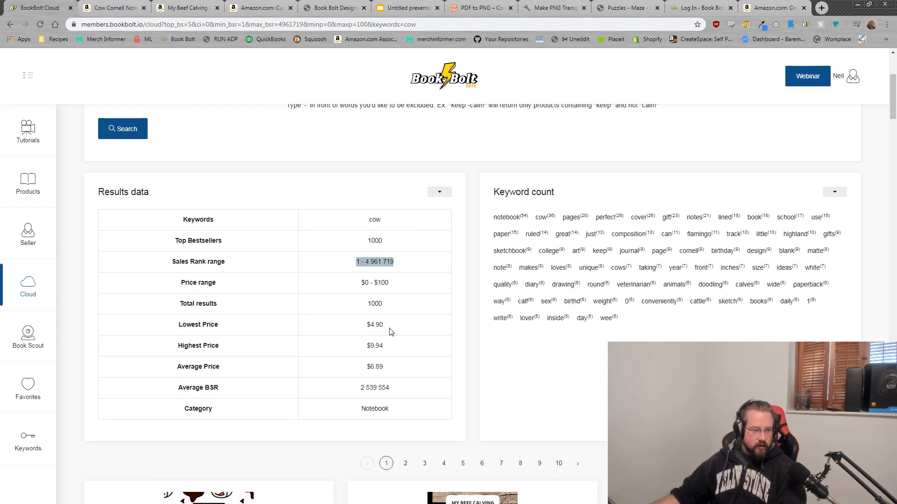
{"action": "left_click_drag", "start_coordinate": [386, 369], "coordinate": [353, 375]}
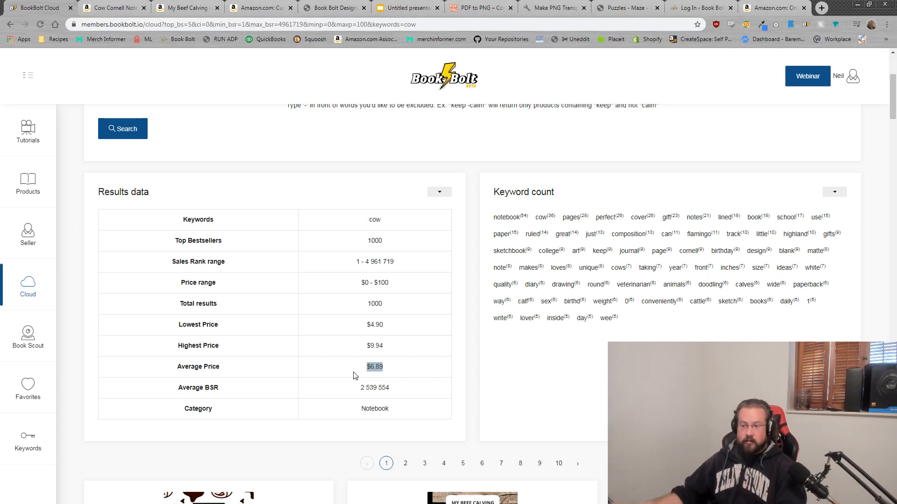
{"action": "scroll", "coordinate": [427, 349], "scroll_direction": "down", "scroll_amount": 2}
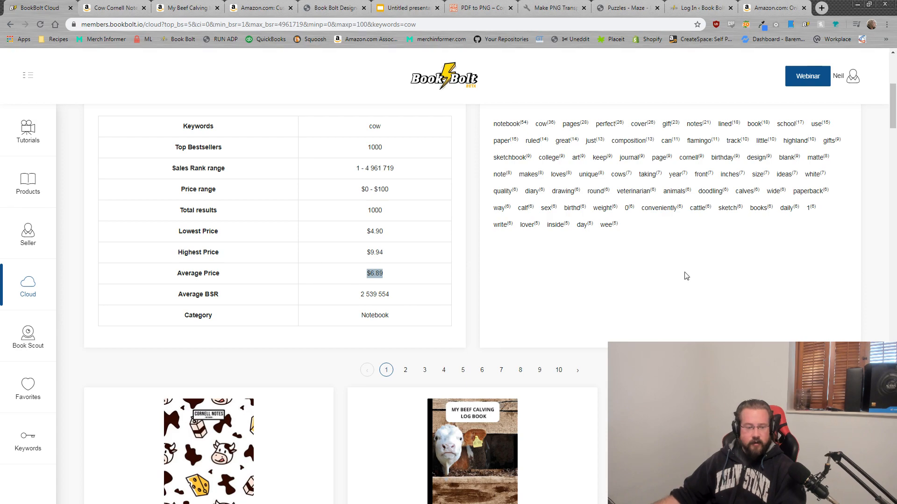
{"action": "scroll", "coordinate": [684, 275], "scroll_direction": "down", "scroll_amount": 6}
{"action": "scroll", "coordinate": [512, 409], "scroll_direction": "down", "scroll_amount": 12}
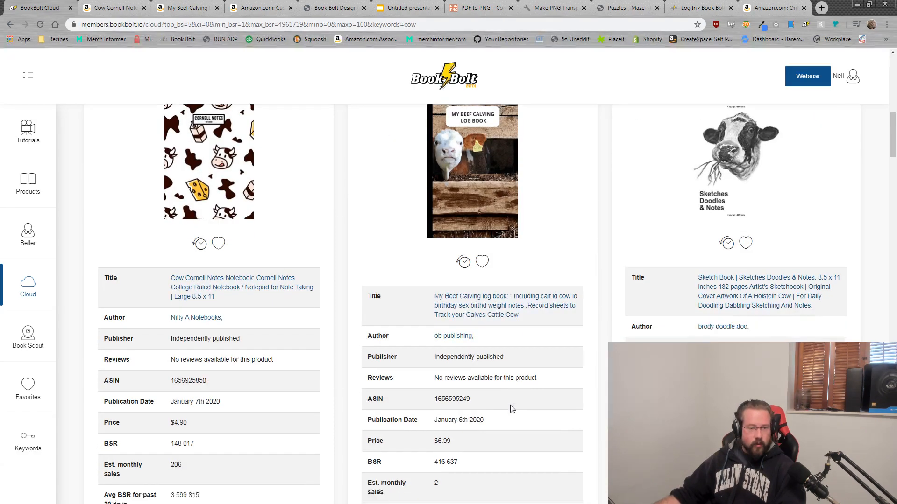
{"action": "scroll", "coordinate": [507, 411], "scroll_direction": "up", "scroll_amount": 8}
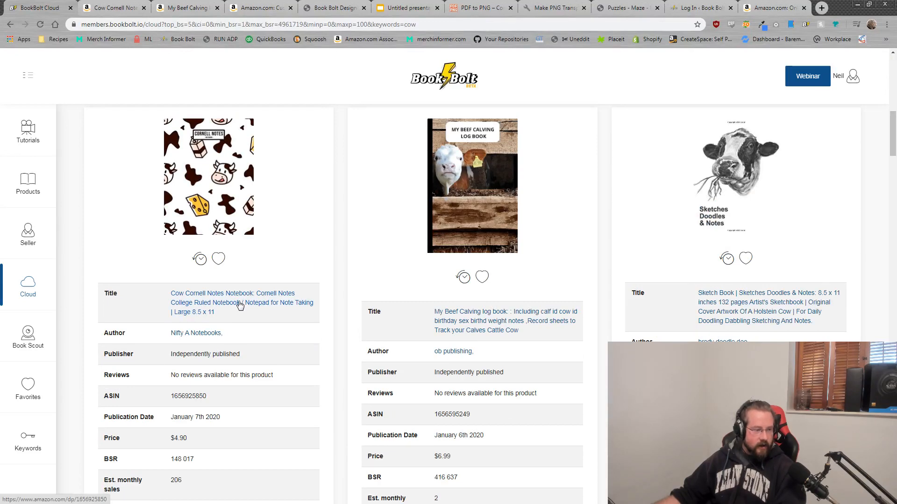
{"action": "left_click", "coordinate": [239, 305]}
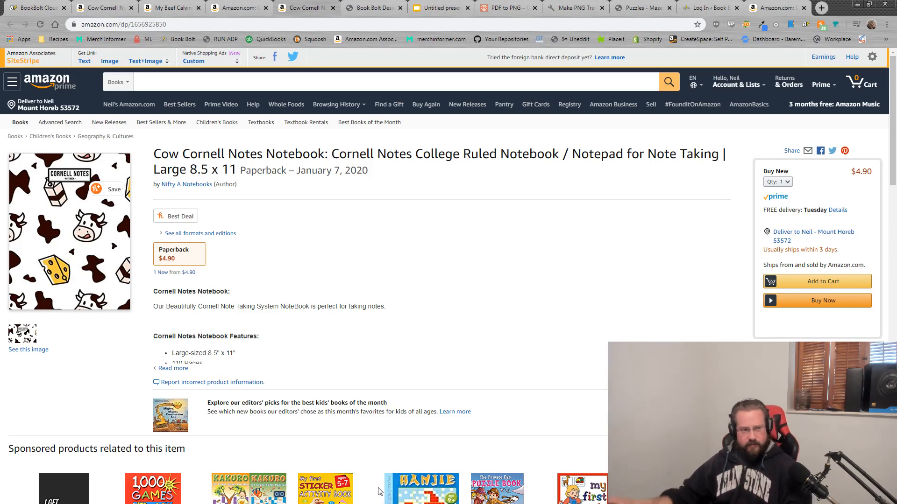
{"action": "left_click", "coordinate": [120, 7]}
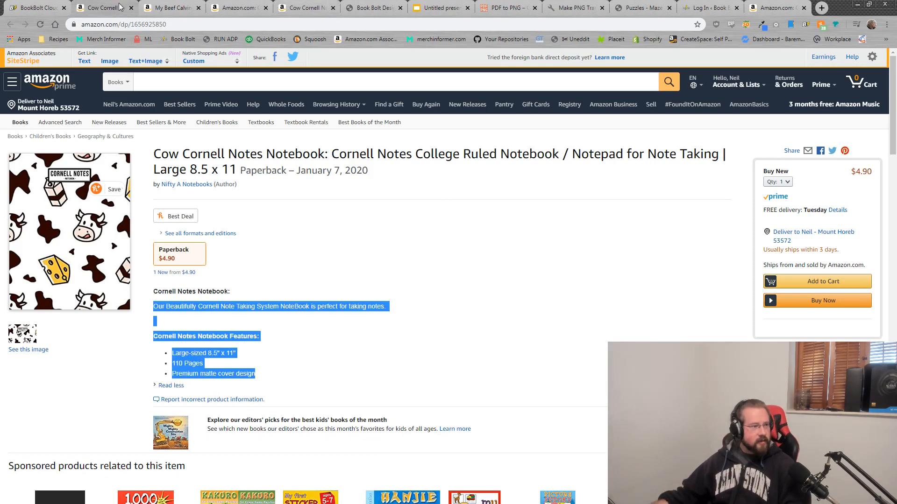
{"action": "left_click", "coordinate": [178, 7]}
{"action": "left_click", "coordinate": [199, 8]}
{"action": "left_click", "coordinate": [203, 9]}
{"action": "left_click", "coordinate": [203, 8]}
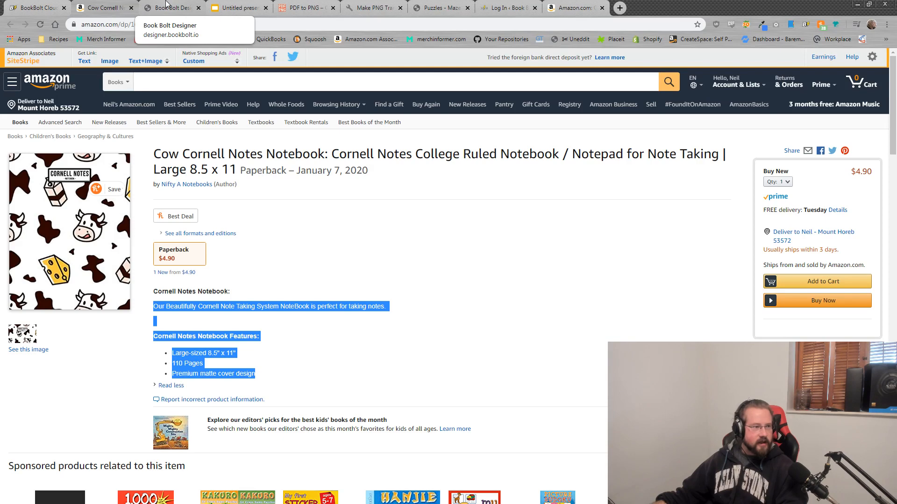
{"action": "left_click", "coordinate": [40, 7]}
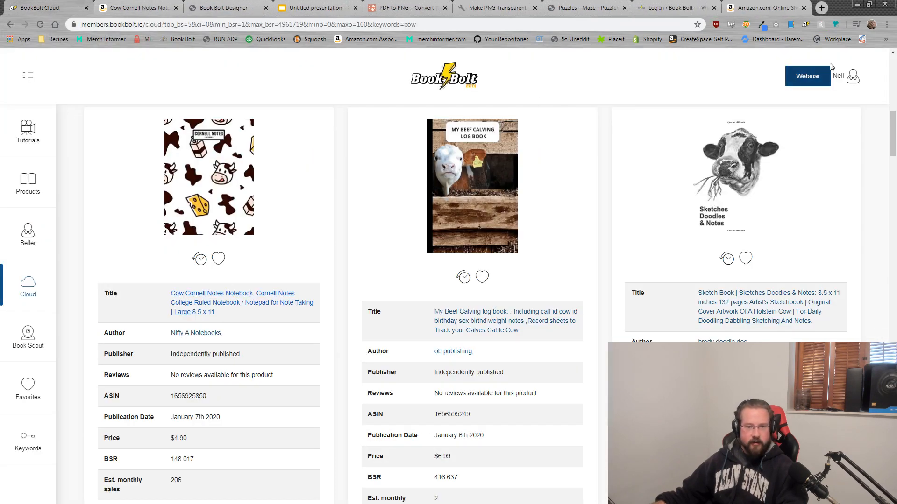
{"action": "left_click", "coordinate": [853, 81]}
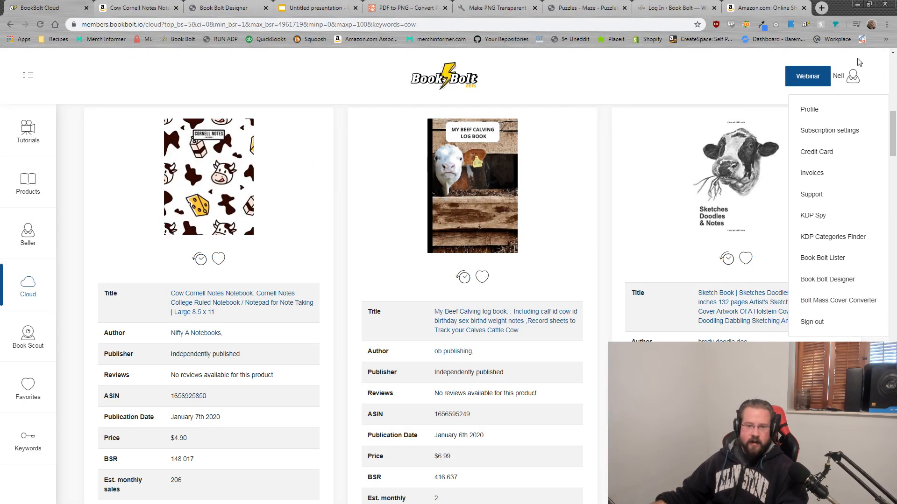
Step: Start a Cover template in Book Bolt Designer, checking the competitor's 8.5 x 11 trim size
{"action": "left_click", "coordinate": [844, 285]}
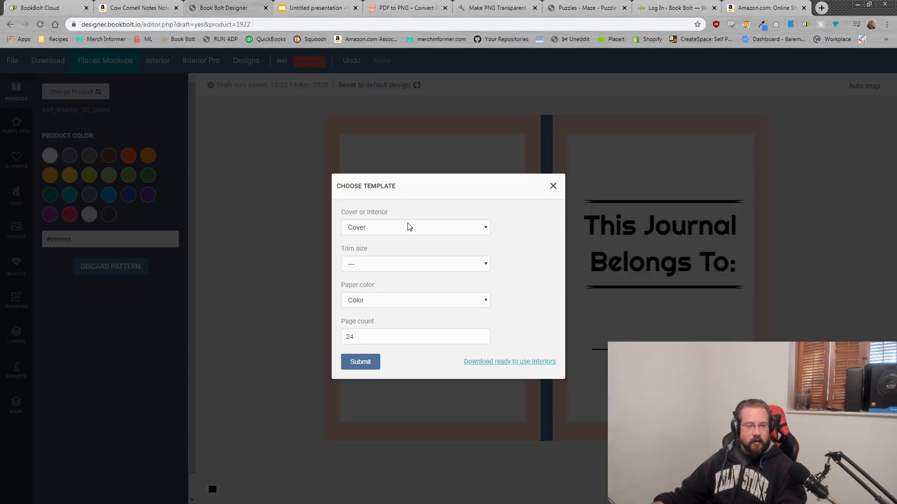
{"action": "left_click", "coordinate": [391, 228]}
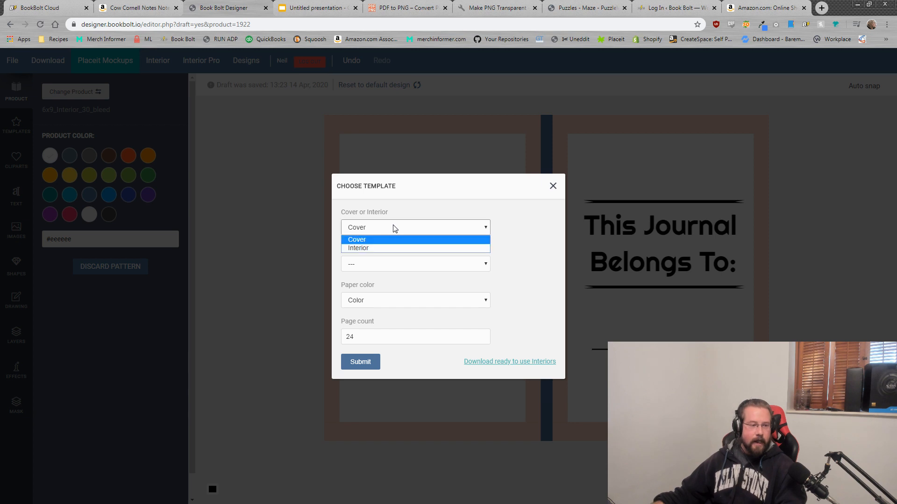
{"action": "left_click", "coordinate": [365, 241]}
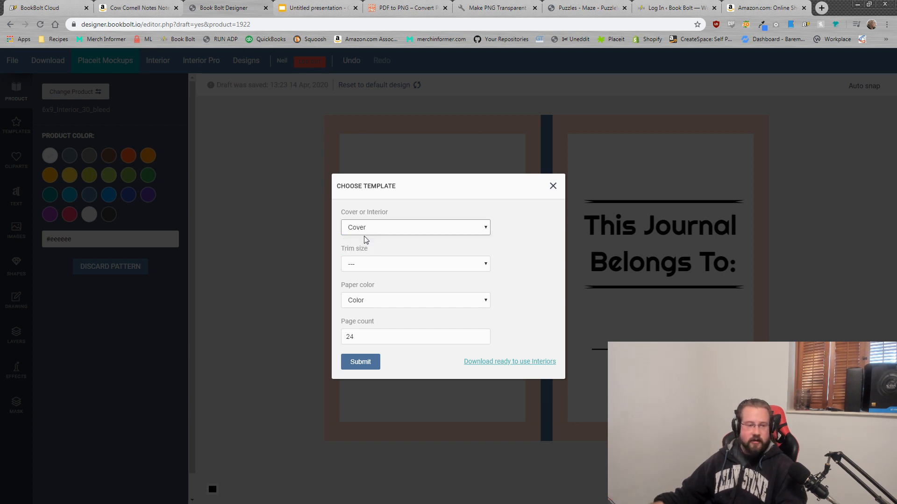
{"action": "left_click", "coordinate": [367, 264]}
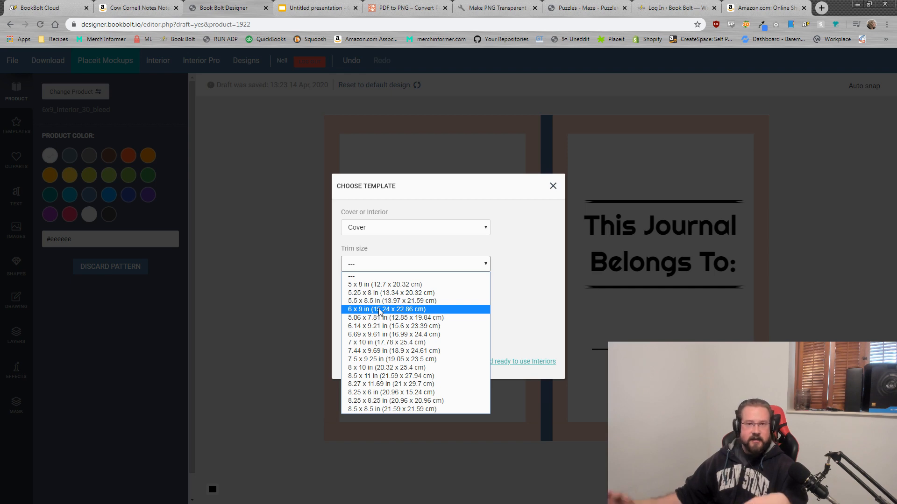
{"action": "left_click", "coordinate": [140, 7]}
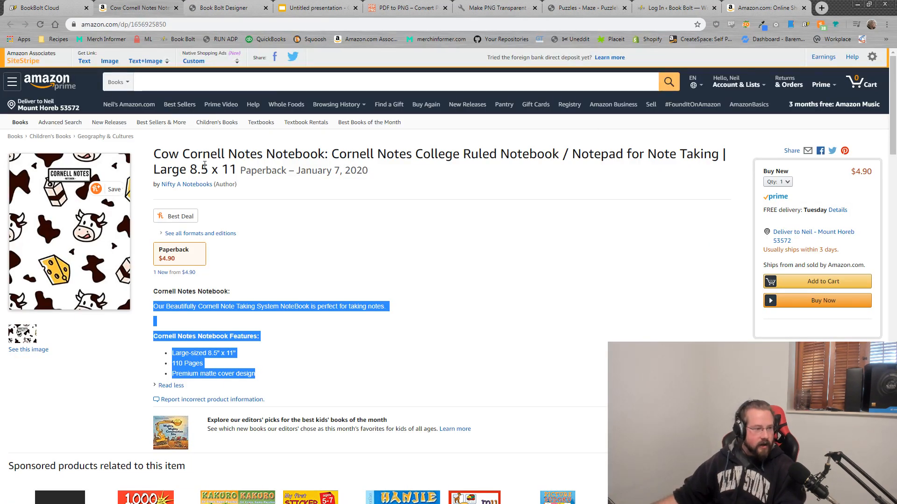
{"action": "left_click_drag", "start_coordinate": [189, 170], "coordinate": [238, 167]}
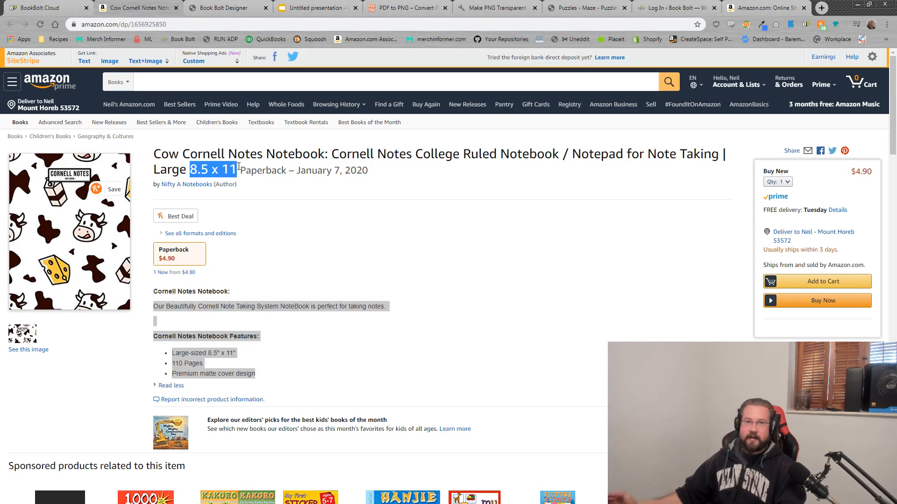
{"action": "left_click", "coordinate": [208, 4]}
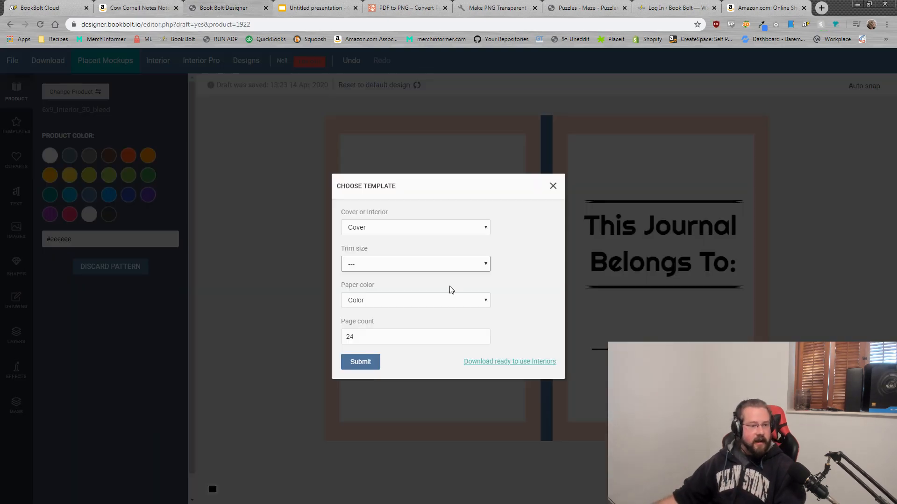
Step: Submit a 6 x 9 in cover with White paper and 25 pages
{"action": "left_click", "coordinate": [404, 262]}
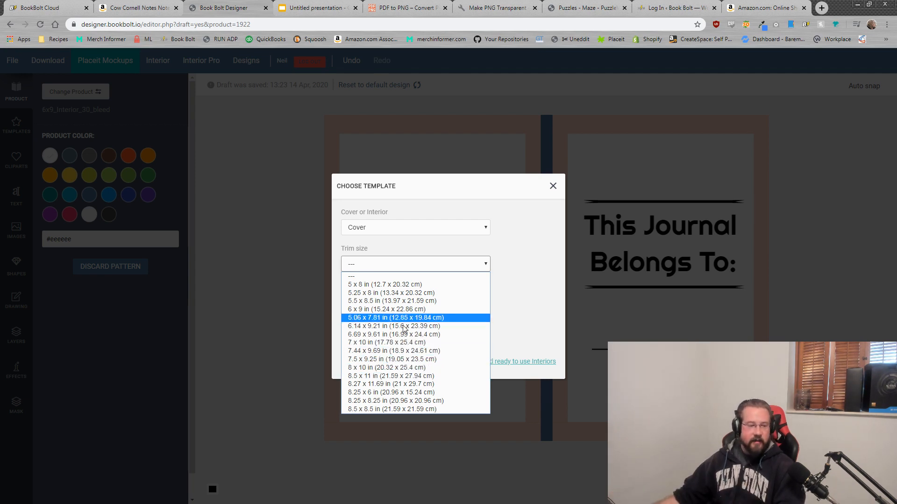
{"action": "left_click", "coordinate": [404, 309]}
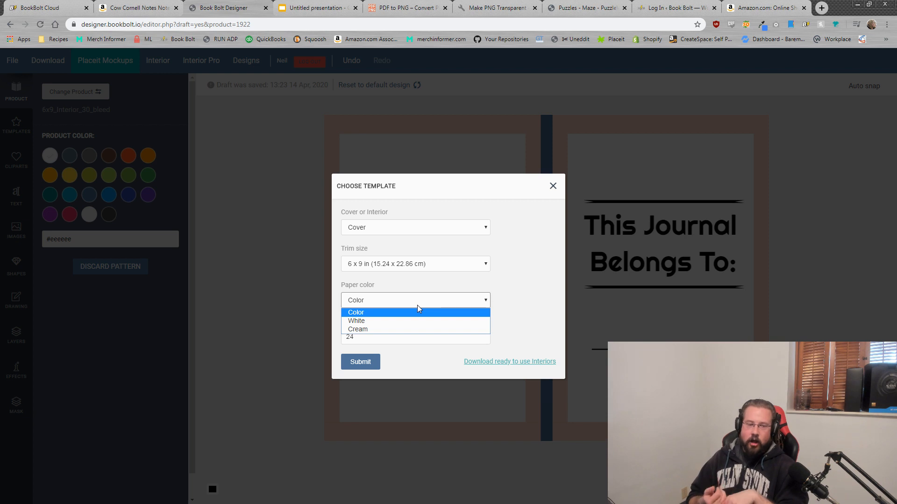
{"action": "left_click", "coordinate": [373, 321]}
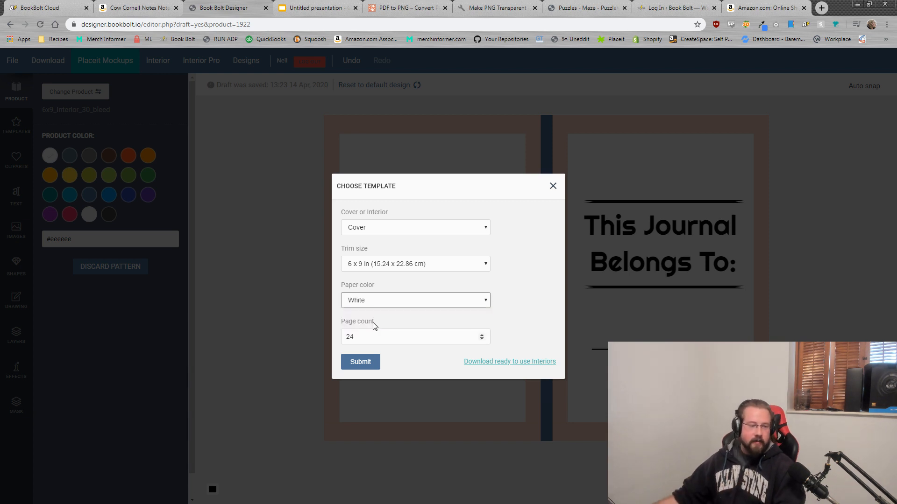
{"action": "double_click", "coordinate": [373, 343]}
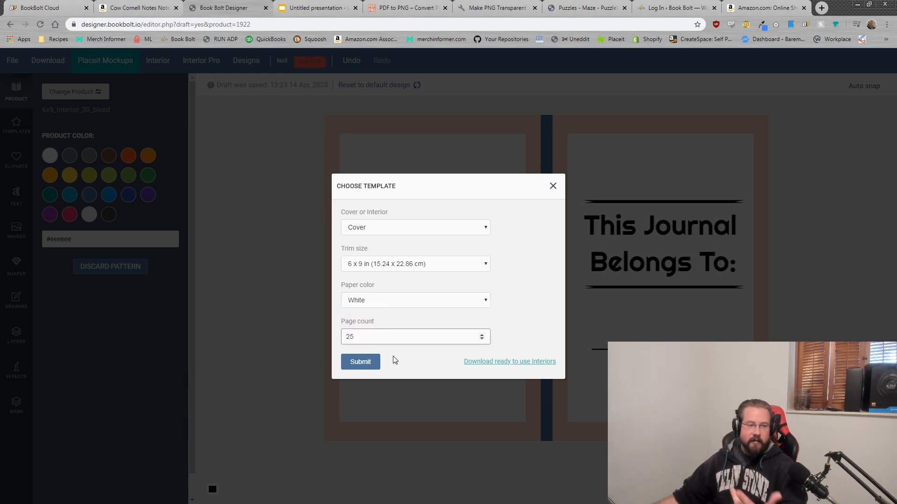
{"action": "left_click", "coordinate": [361, 362]}
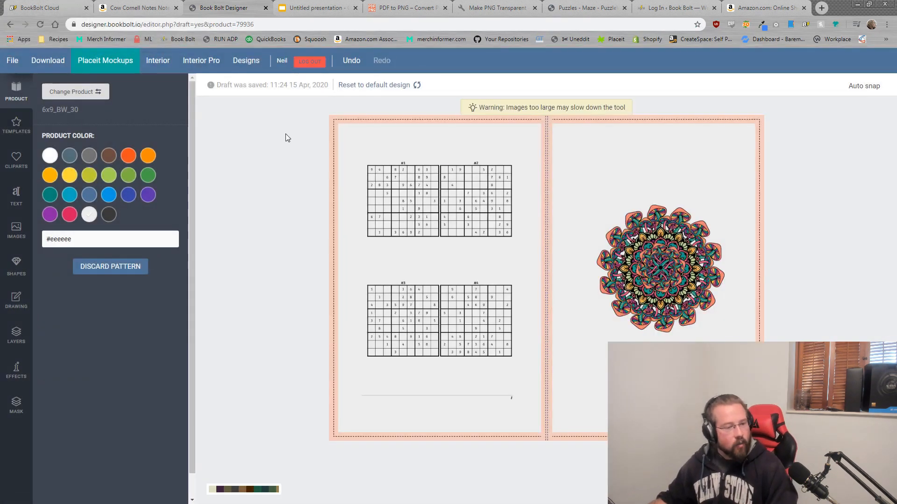
Step: Delete the sudoku page and mandala images, then pick the dark grey colour swatch
{"action": "left_click", "coordinate": [427, 192]}
{"action": "left_click", "coordinate": [350, 139]}
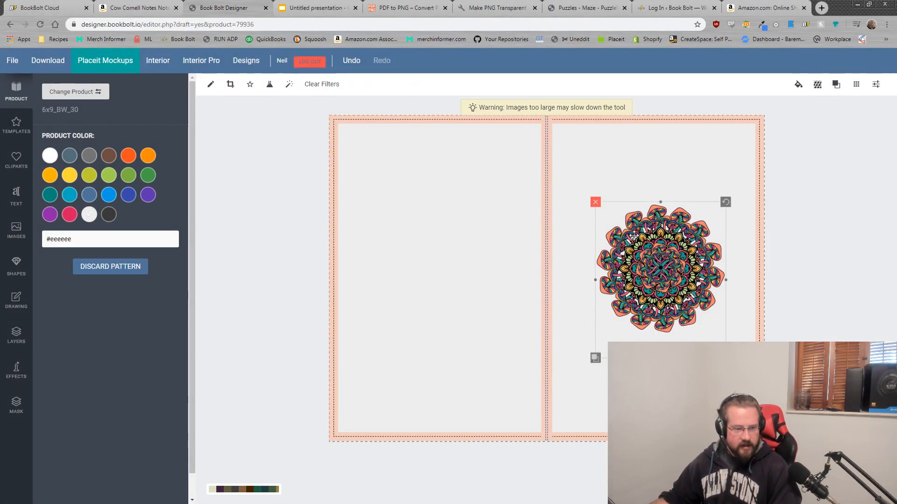
{"action": "left_click", "coordinate": [594, 201]}
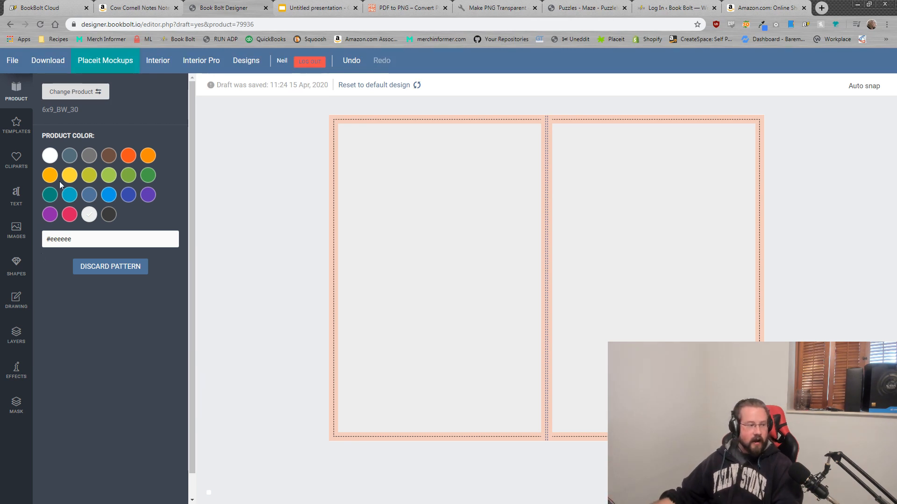
{"action": "left_click", "coordinate": [109, 214]}
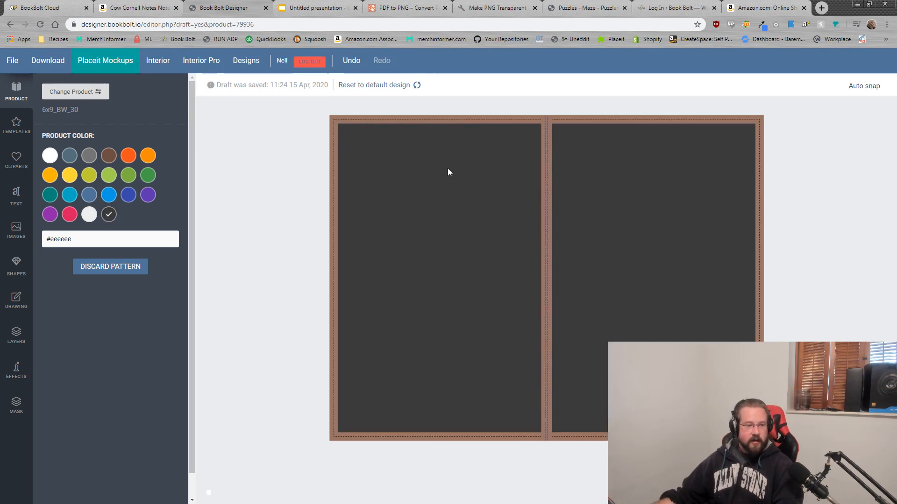
Step: Lighten the cover colour from black to dark grey #454545 in the colour picker
{"action": "left_click", "coordinate": [74, 240]}
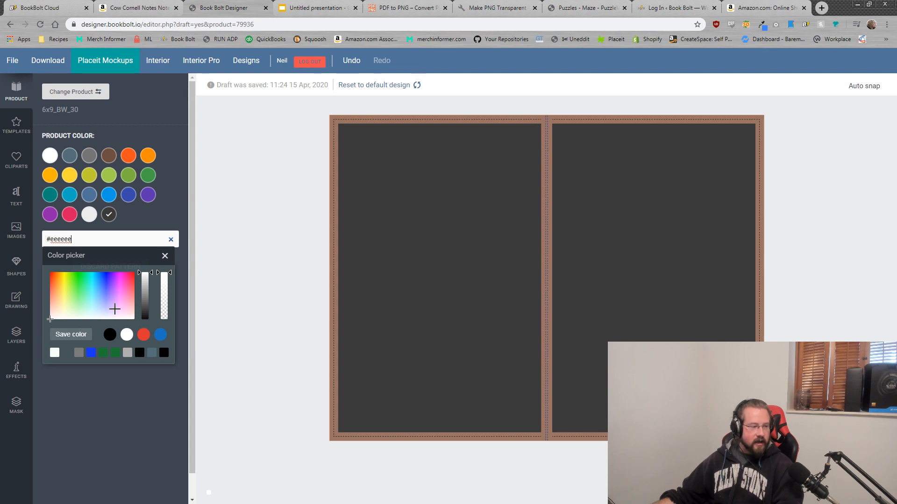
{"action": "left_click", "coordinate": [114, 335]}
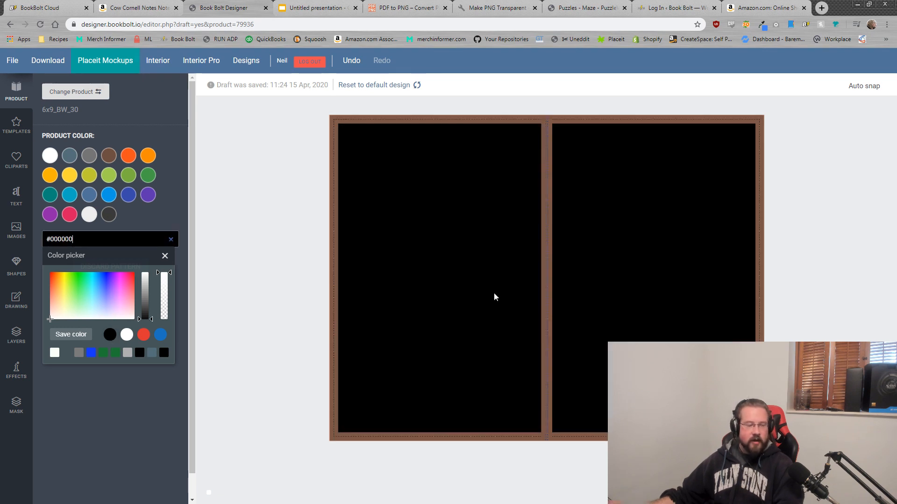
{"action": "left_click", "coordinate": [152, 318]}
{"action": "left_click_drag", "start_coordinate": [151, 320], "coordinate": [153, 310]}
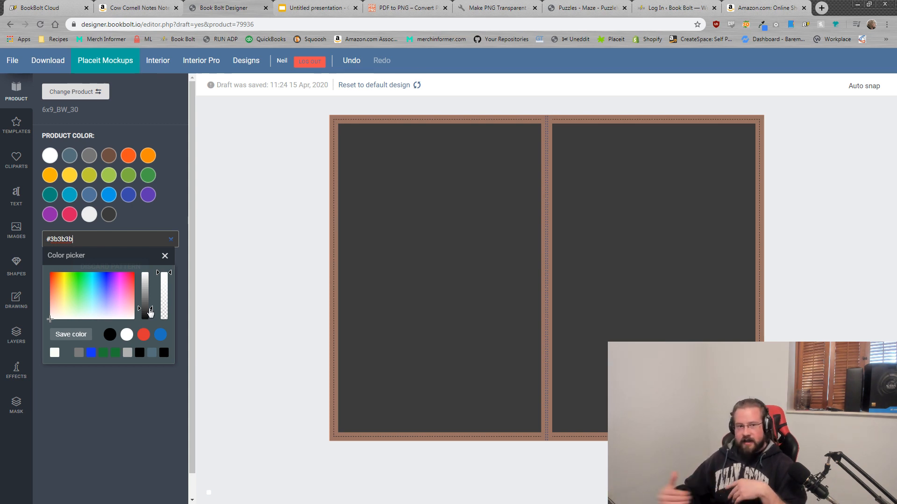
{"action": "left_click_drag", "start_coordinate": [150, 310], "coordinate": [149, 307]}
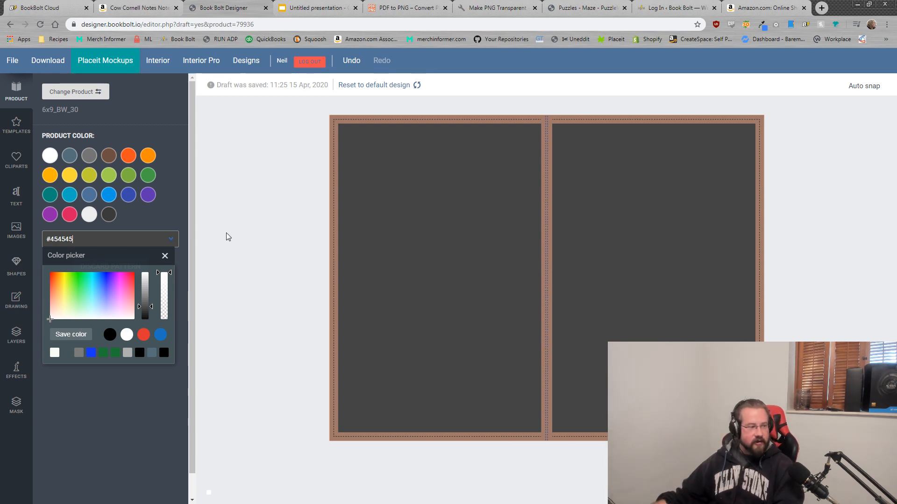
{"action": "left_click", "coordinate": [221, 215]}
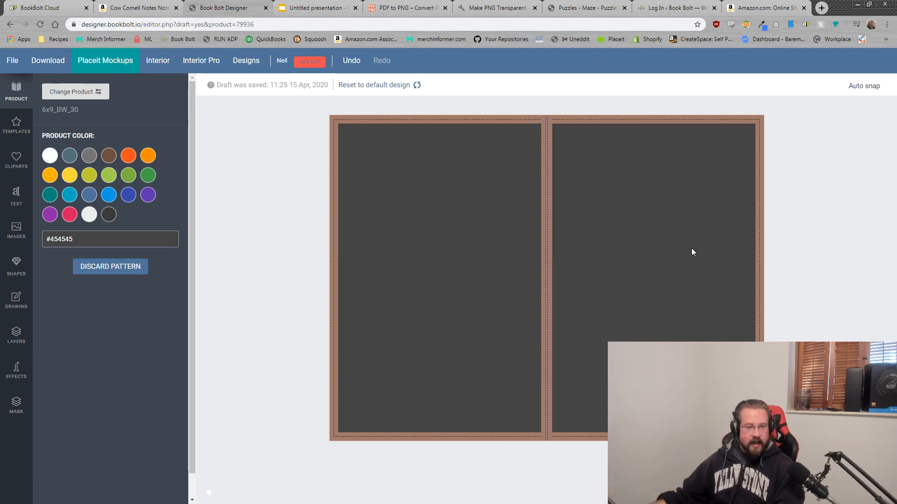
{"action": "left_click", "coordinate": [18, 237]}
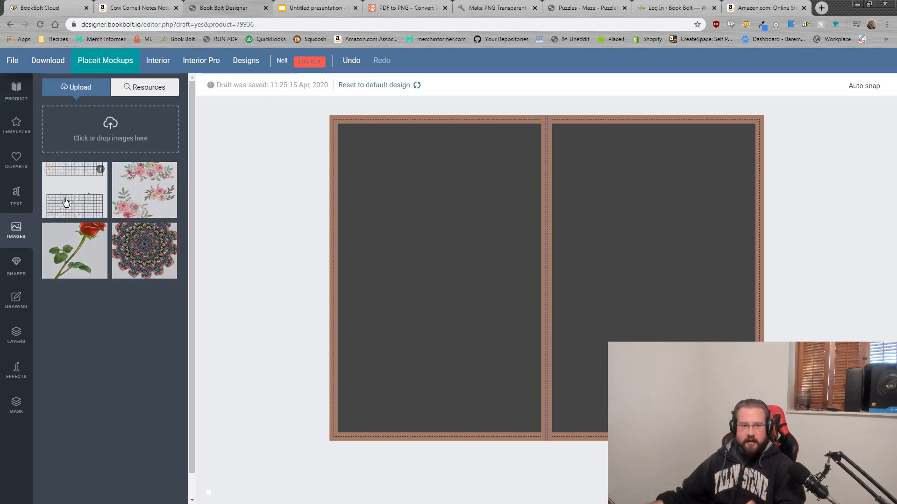
{"action": "left_click_drag", "start_coordinate": [836, 5], "coordinate": [668, 39]}
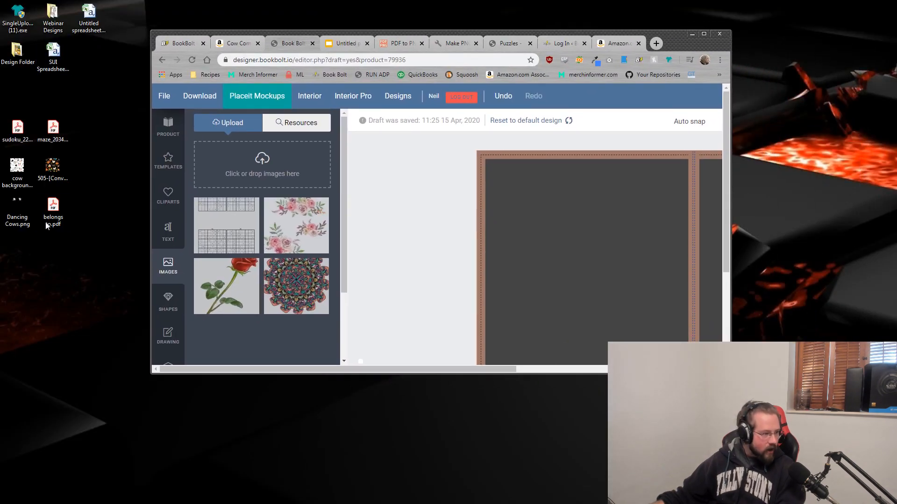
{"action": "left_click_drag", "start_coordinate": [18, 211], "coordinate": [252, 173]}
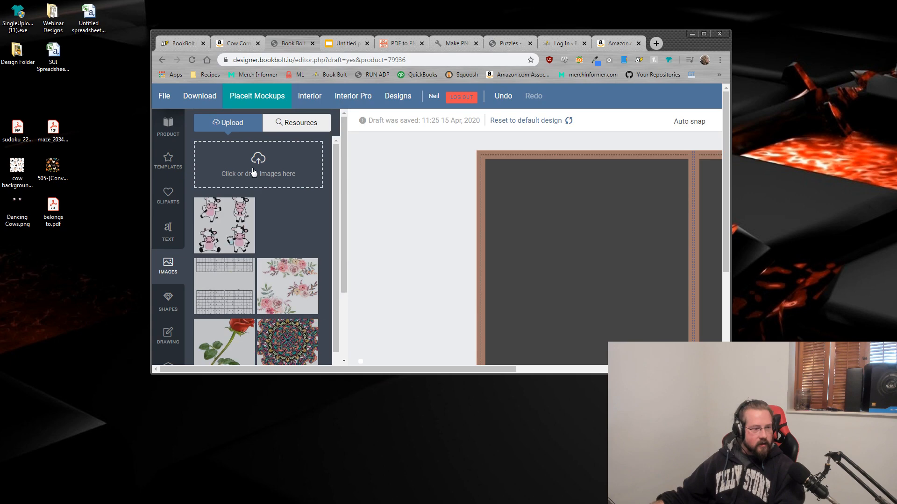
{"action": "left_click", "coordinate": [703, 35]}
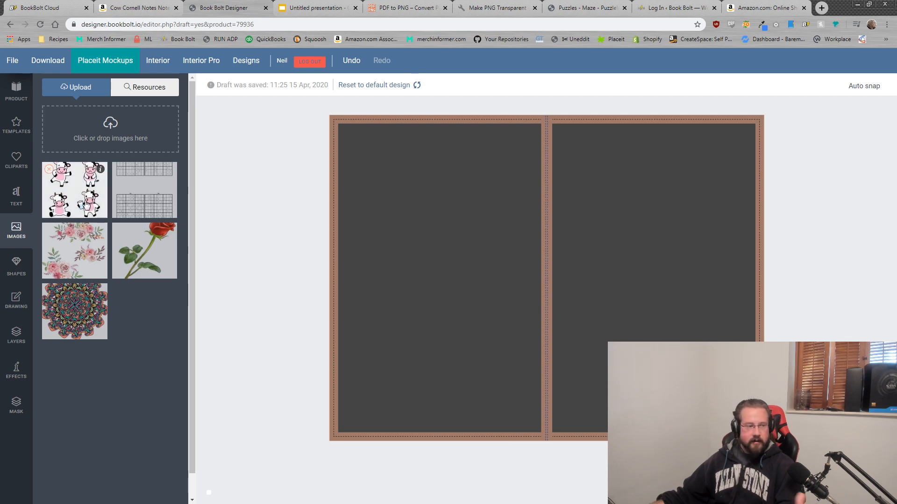
{"action": "left_click", "coordinate": [62, 204]}
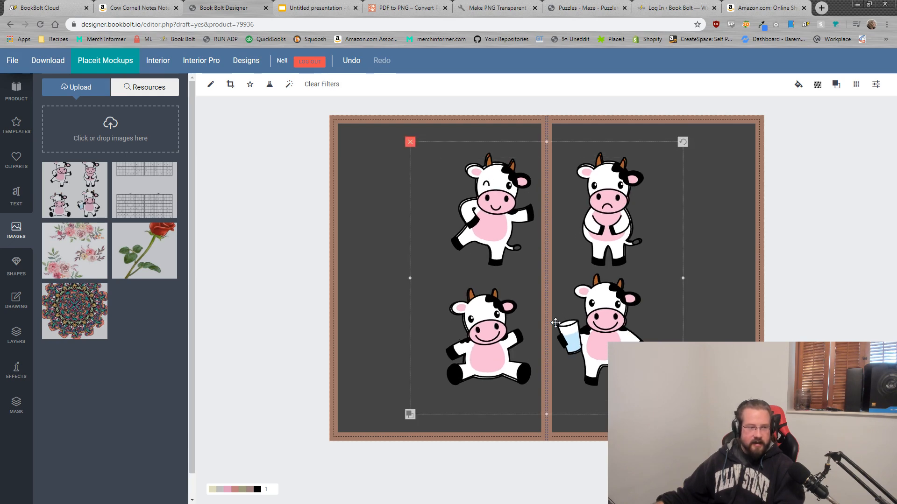
{"action": "left_click", "coordinate": [130, 5]}
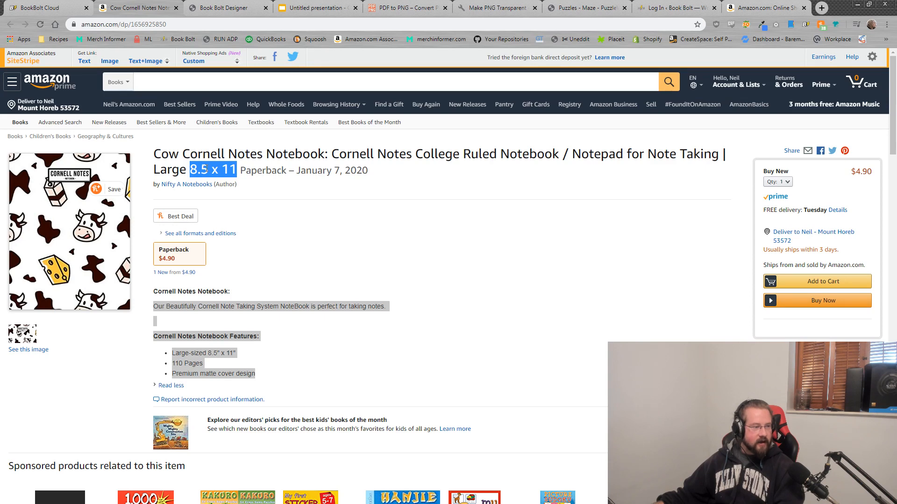
{"action": "left_click", "coordinate": [65, 6]}
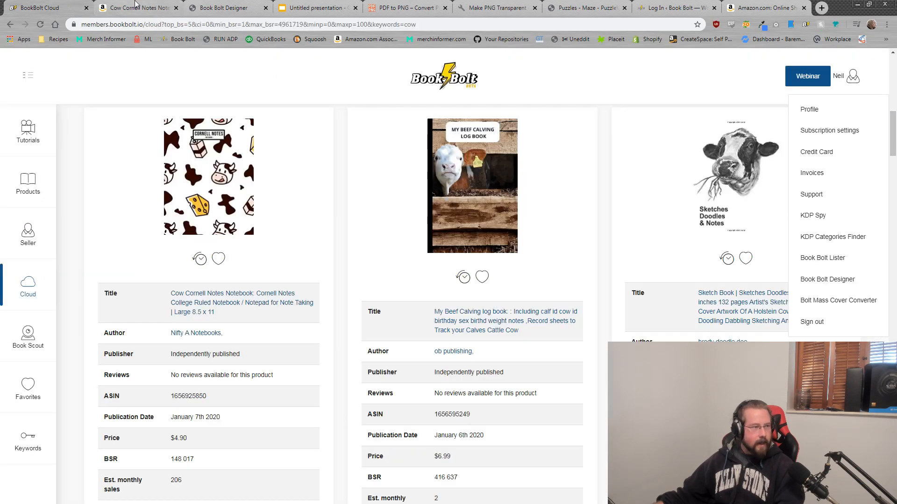
{"action": "left_click", "coordinate": [219, 7]}
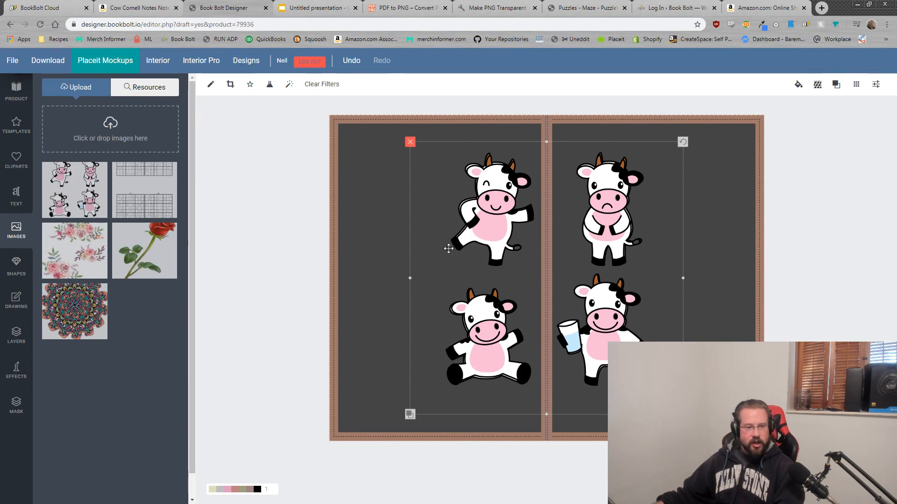
Step: Try framing the top-left winking cow in the four-cow image's crop window
{"action": "left_click", "coordinate": [232, 87]}
{"action": "left_click_drag", "start_coordinate": [434, 230], "coordinate": [416, 205]}
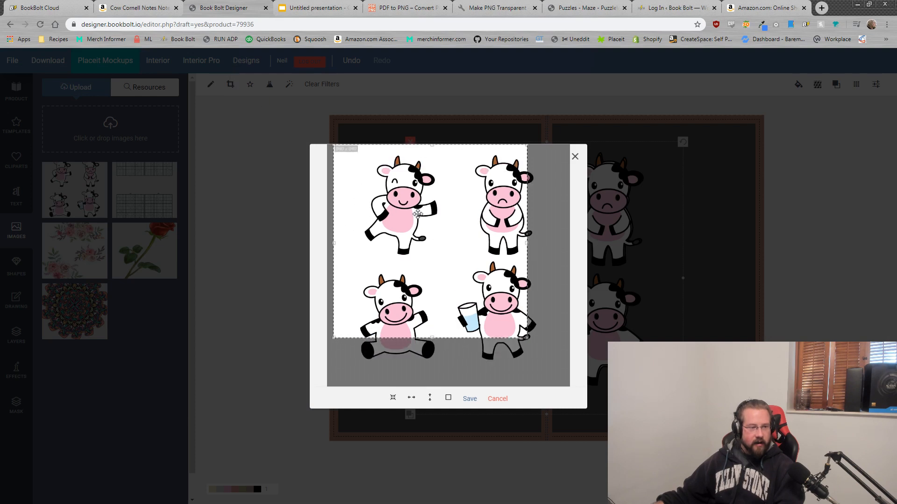
{"action": "left_click_drag", "start_coordinate": [527, 338], "coordinate": [446, 269]}
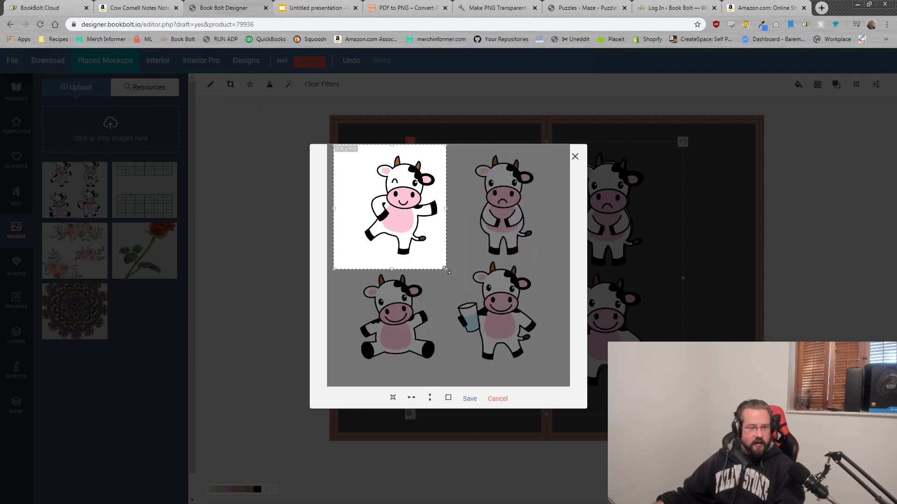
{"action": "left_click_drag", "start_coordinate": [418, 228], "coordinate": [430, 230]}
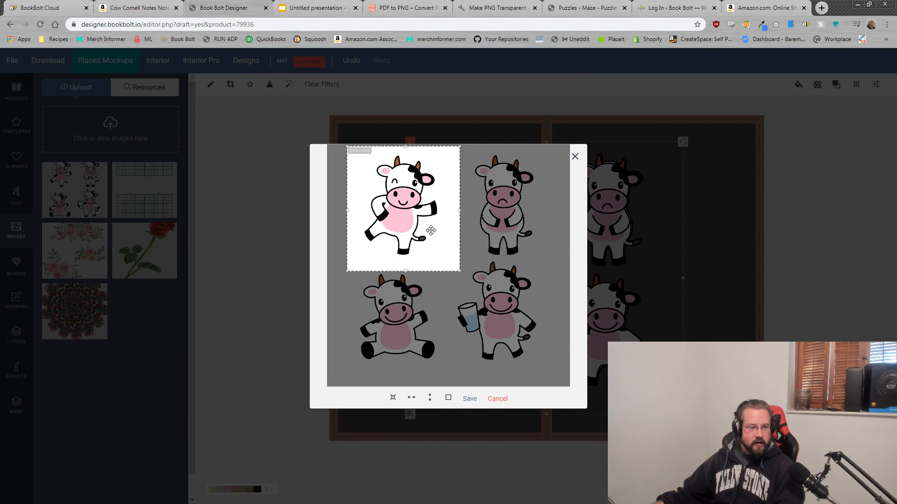
{"action": "left_click", "coordinate": [469, 398]}
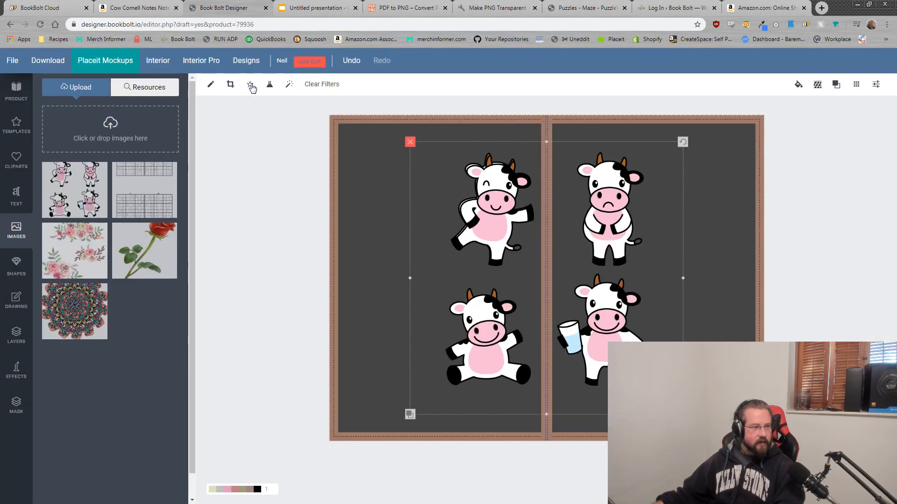
Step: Crop out the winking cow, place it on the left page, and shift the four-cow image right
{"action": "left_click", "coordinate": [230, 85]}
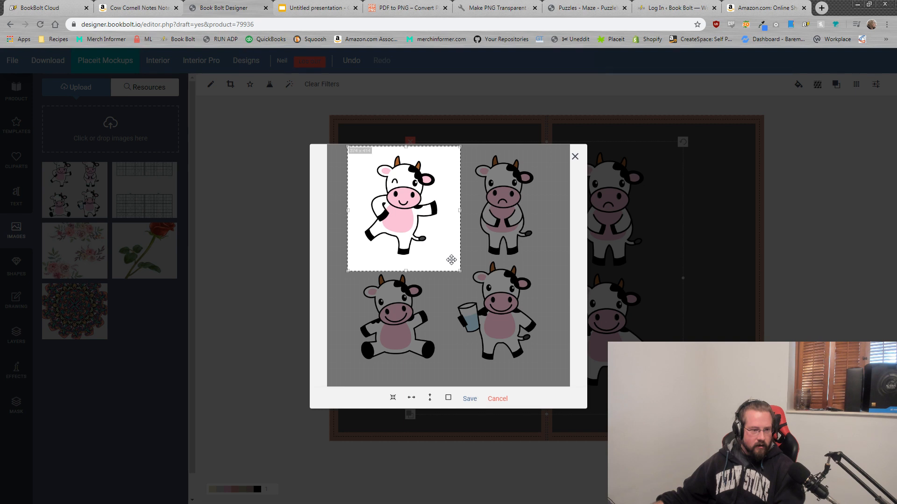
{"action": "left_click_drag", "start_coordinate": [438, 250], "coordinate": [424, 248]}
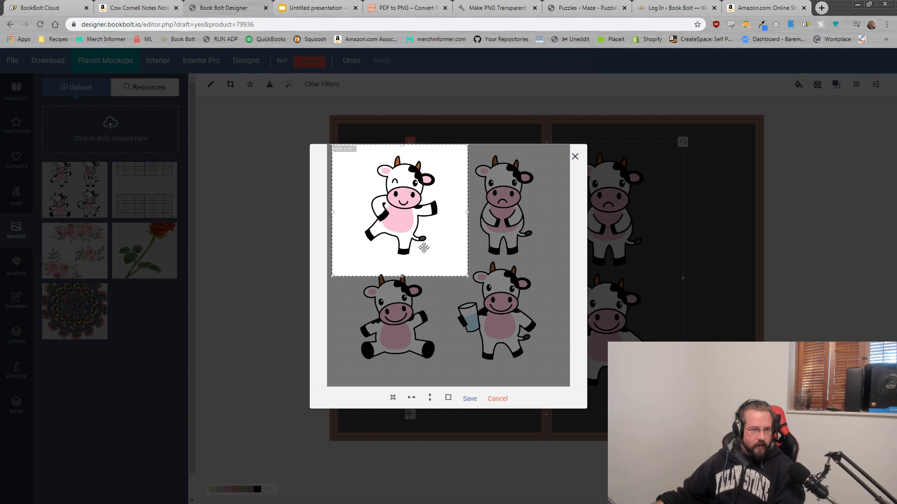
{"action": "left_click_drag", "start_coordinate": [467, 277], "coordinate": [460, 264]}
{"action": "left_click_drag", "start_coordinate": [428, 239], "coordinate": [437, 240]}
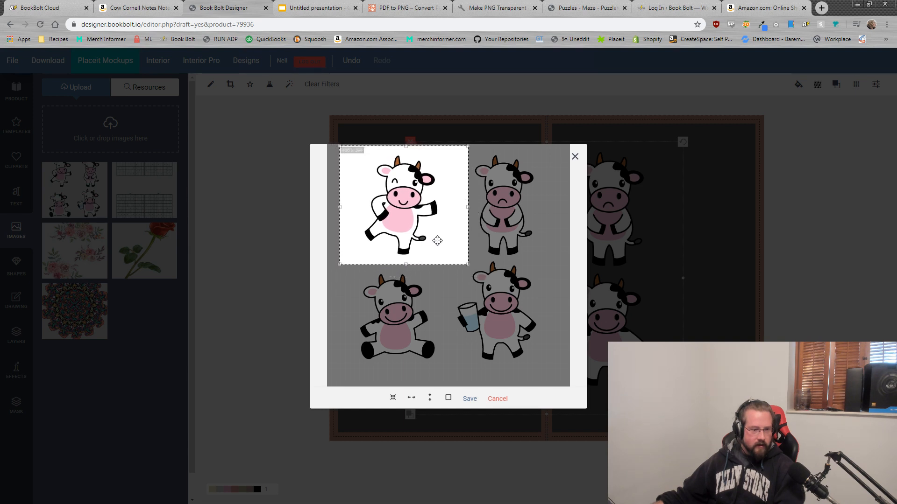
{"action": "left_click", "coordinate": [393, 398]}
{"action": "left_click_drag", "start_coordinate": [429, 241], "coordinate": [390, 186]}
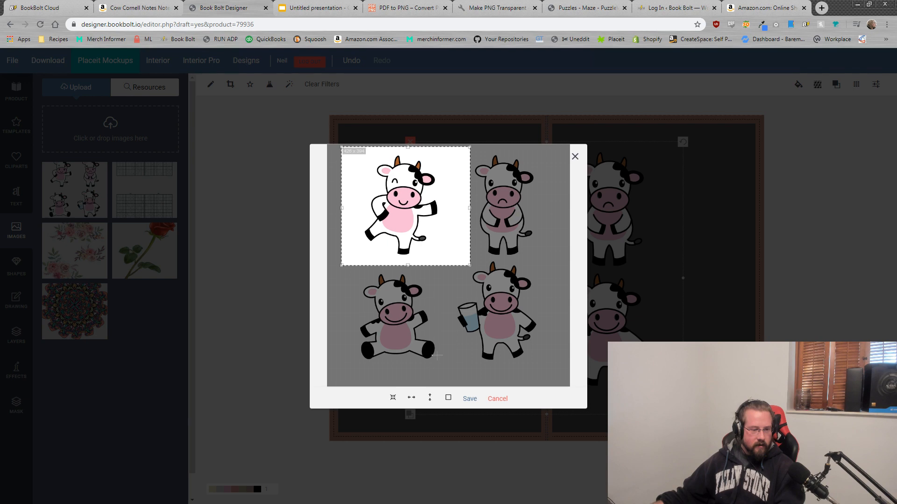
{"action": "left_click", "coordinate": [470, 398]}
{"action": "left_click_drag", "start_coordinate": [511, 271], "coordinate": [417, 273]}
{"action": "left_click_drag", "start_coordinate": [610, 220], "coordinate": [695, 219]}
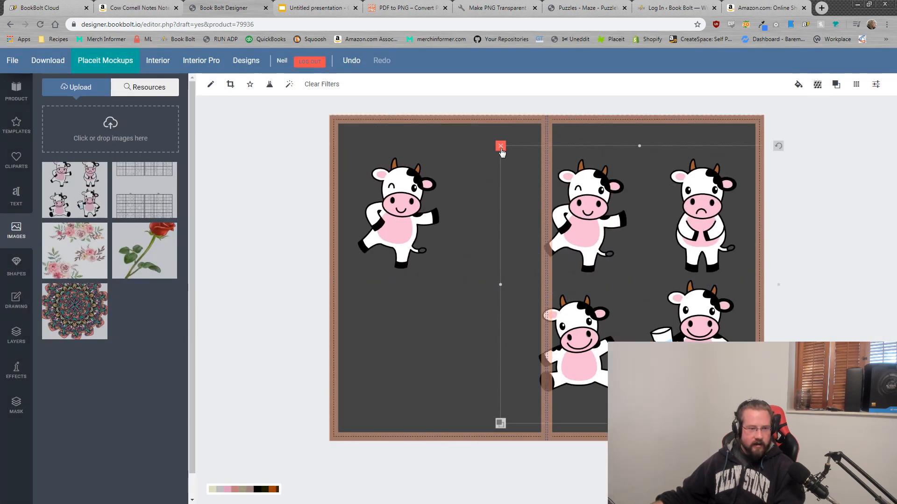
Step: Delete the four-cow image and enlarge the winking cow across the front cover
{"action": "key", "text": "Delete"}
{"action": "left_click_drag", "start_coordinate": [378, 206], "coordinate": [600, 232]}
{"action": "left_click_drag", "start_coordinate": [639, 253], "coordinate": [665, 269]}
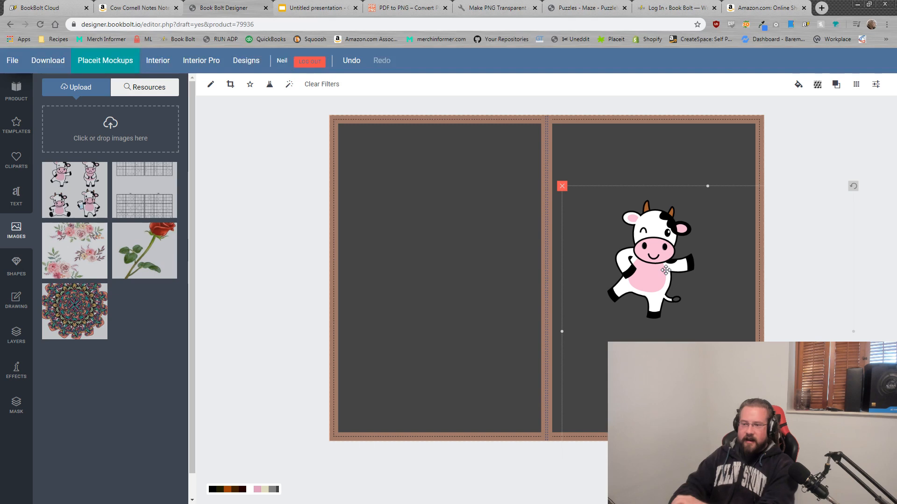
{"action": "left_click_drag", "start_coordinate": [687, 321], "coordinate": [627, 300]}
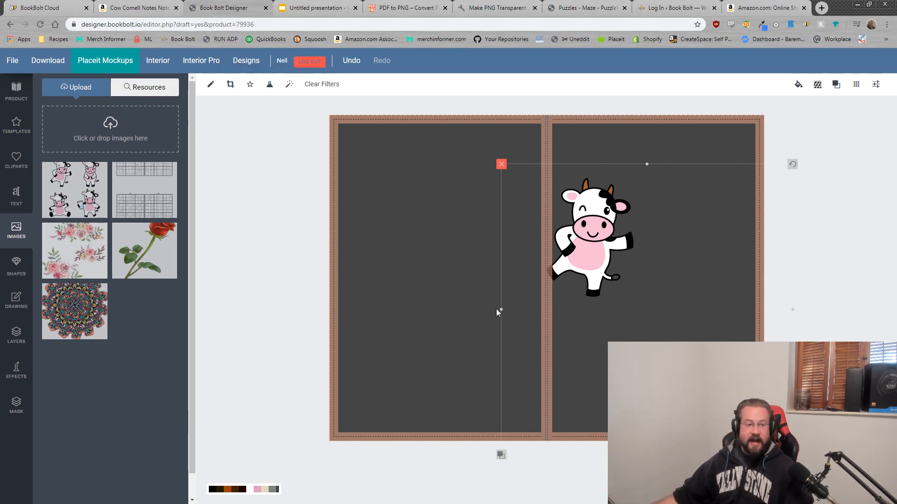
{"action": "left_click_drag", "start_coordinate": [609, 233], "coordinate": [486, 214]}
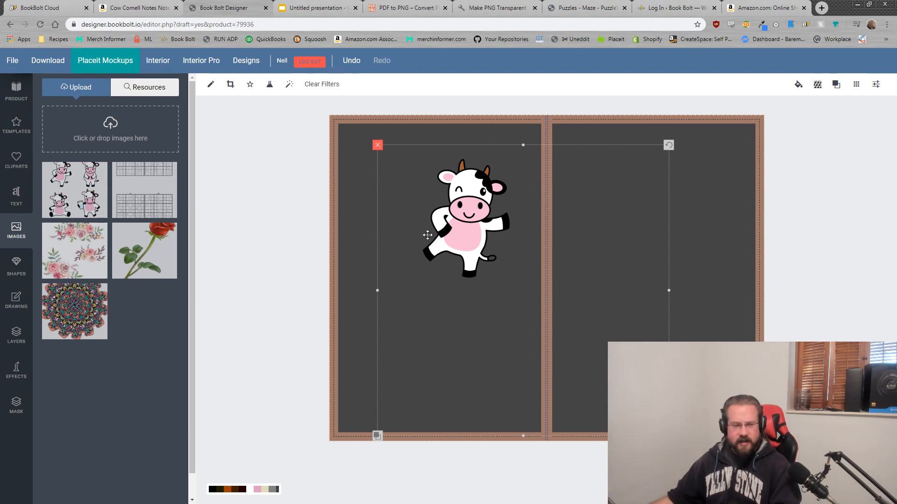
{"action": "left_click_drag", "start_coordinate": [470, 201], "coordinate": [669, 292]}
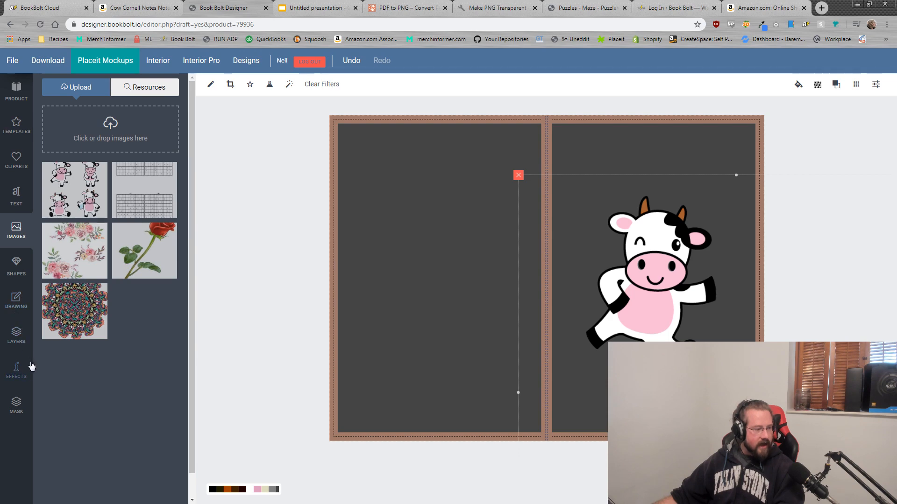
{"action": "left_click", "coordinate": [17, 196]}
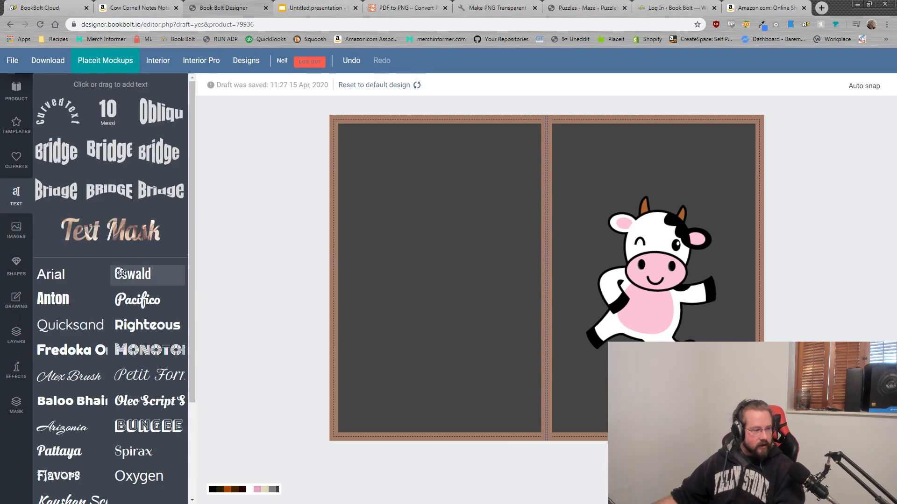
{"action": "scroll", "coordinate": [126, 304], "scroll_direction": "down", "scroll_amount": 3}
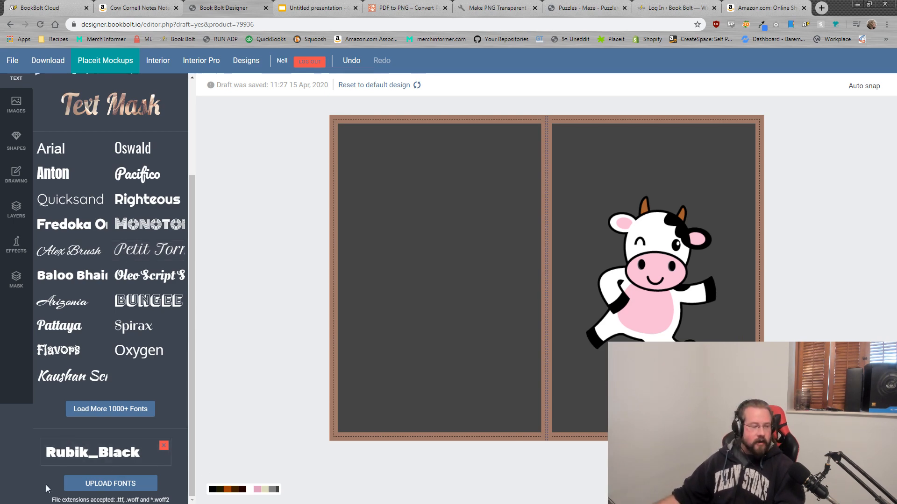
Step: Add a Rubik_Black text box reading 'Cow Notebook' at the top of the front cover
{"action": "left_click", "coordinate": [109, 458]}
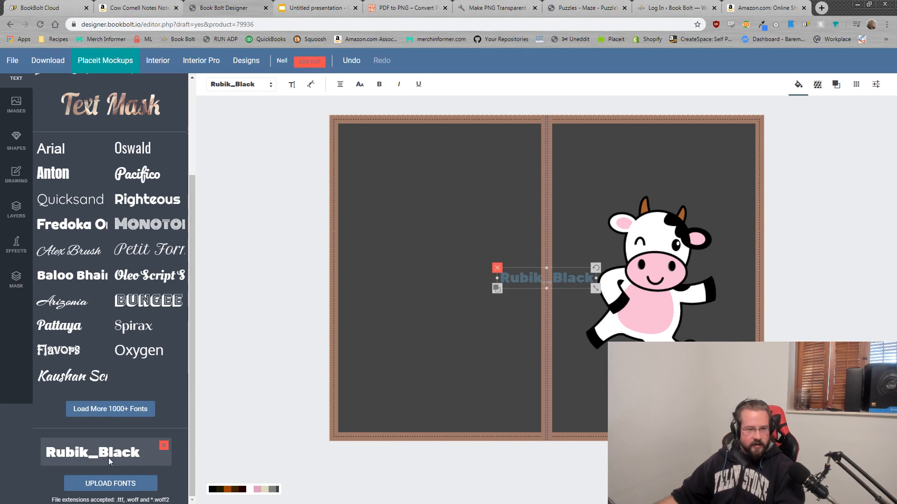
{"action": "left_click_drag", "start_coordinate": [561, 278], "coordinate": [662, 160]}
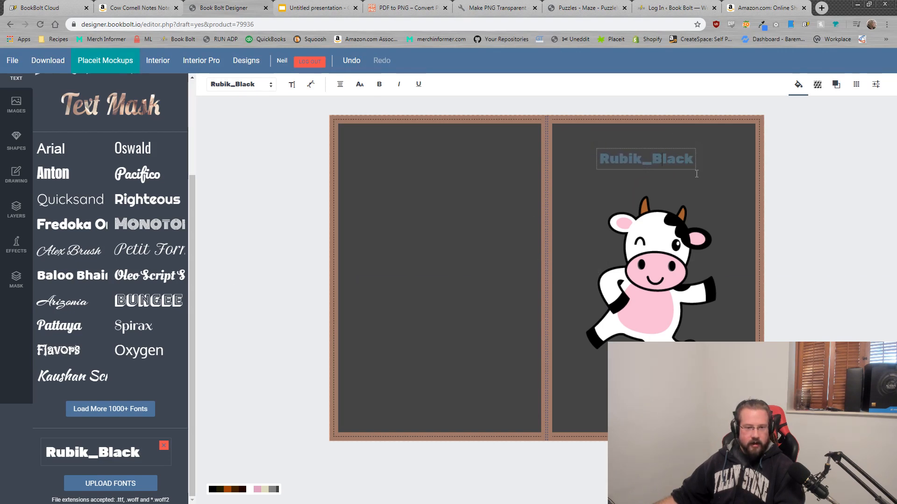
{"action": "left_click", "coordinate": [679, 161]}
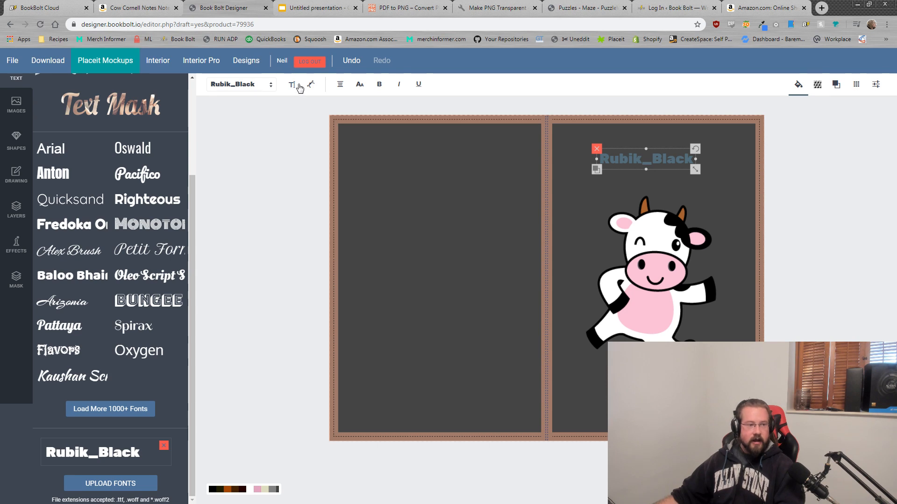
{"action": "left_click", "coordinate": [292, 85]}
{"action": "left_click_drag", "start_coordinate": [209, 132], "coordinate": [136, 134]}
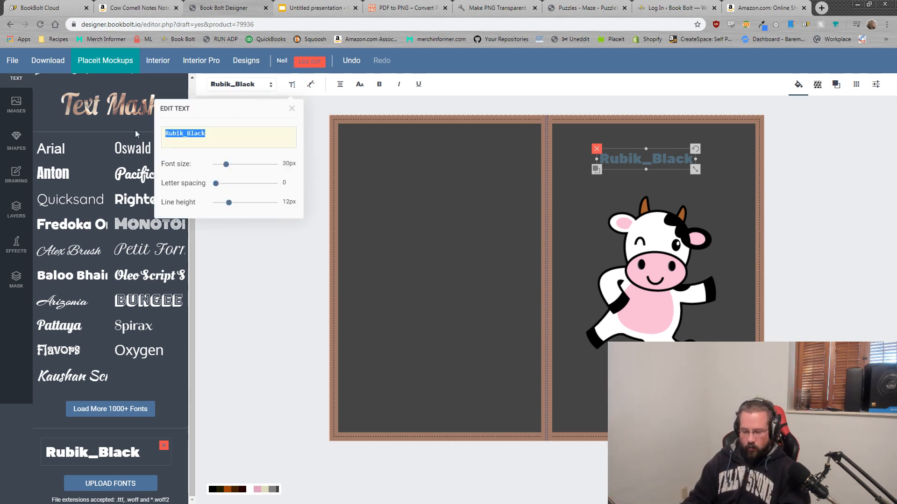
{"action": "type", "text": "Cow Notebook"}
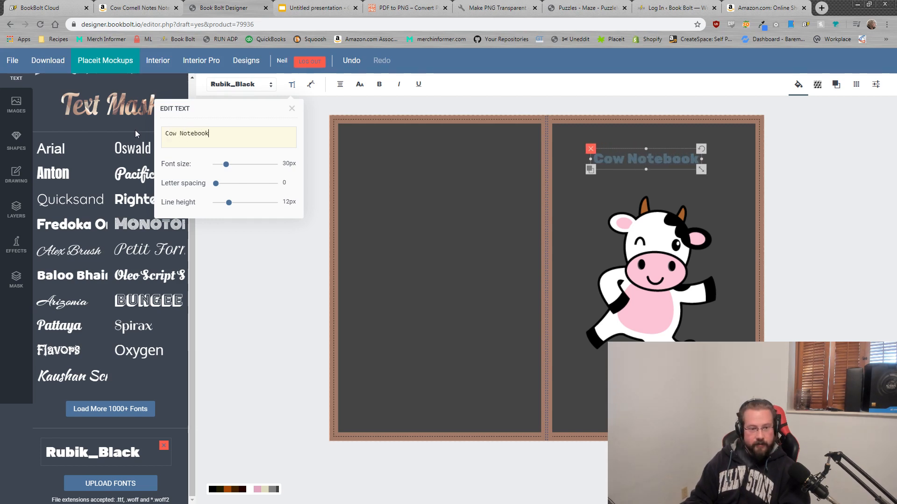
{"action": "left_click", "coordinate": [798, 85]}
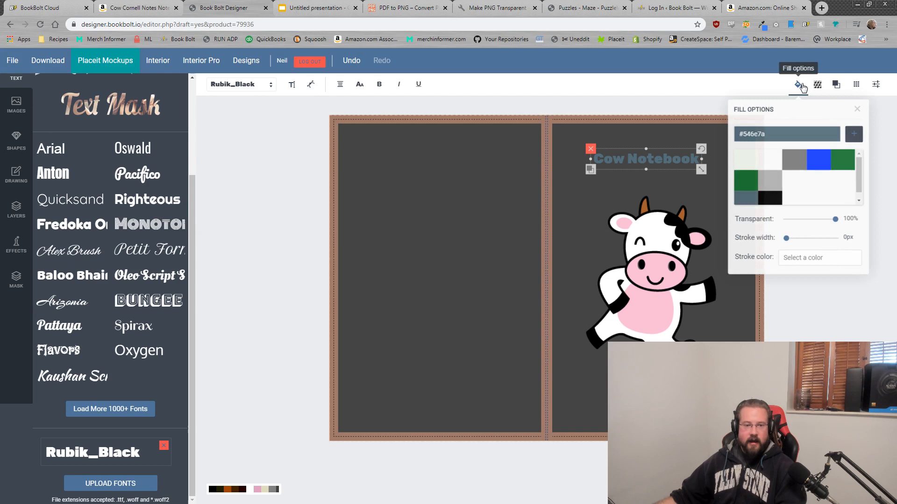
Step: Make the 'Cow Notebook' title white (#ffffff) and enlarge it across the front cover
{"action": "left_click", "coordinate": [784, 133]}
{"action": "left_click", "coordinate": [844, 229]}
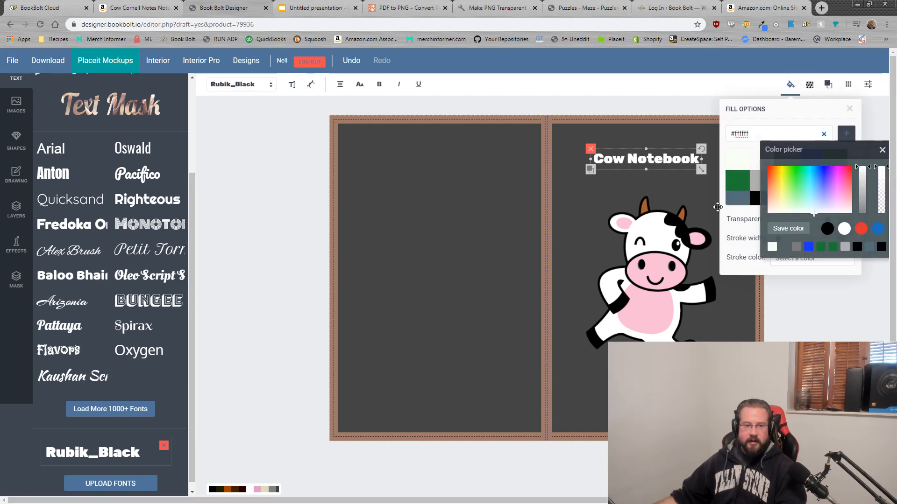
{"action": "left_click", "coordinate": [711, 204]}
{"action": "left_click", "coordinate": [684, 160]}
{"action": "mouse_move", "coordinate": [701, 169]}
{"action": "left_mouse_down"}
{"action": "mouse_move", "coordinate": [735, 185]}
{"action": "mouse_move", "coordinate": [709, 169]}
{"action": "left_mouse_up"}
{"action": "left_click", "coordinate": [827, 170]}
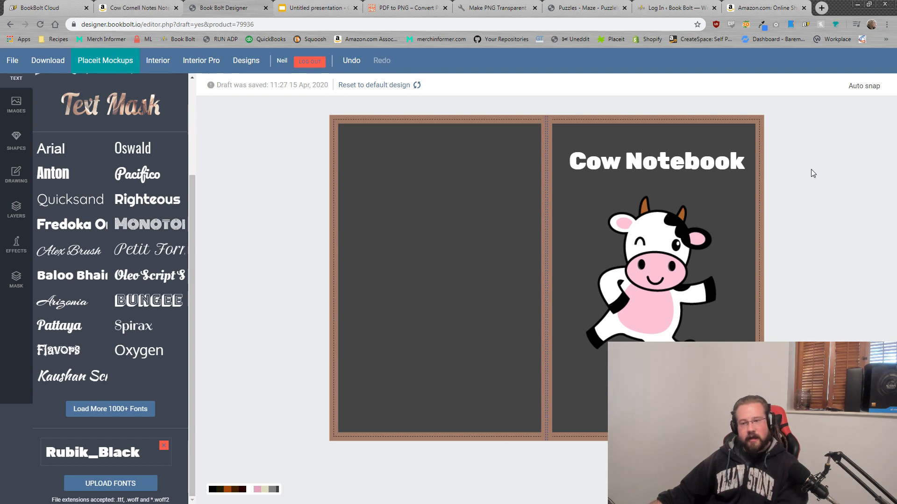
Step: Turn auto snap off and back on in the cover editor
{"action": "left_click", "coordinate": [865, 90]}
{"action": "left_click", "coordinate": [869, 112]}
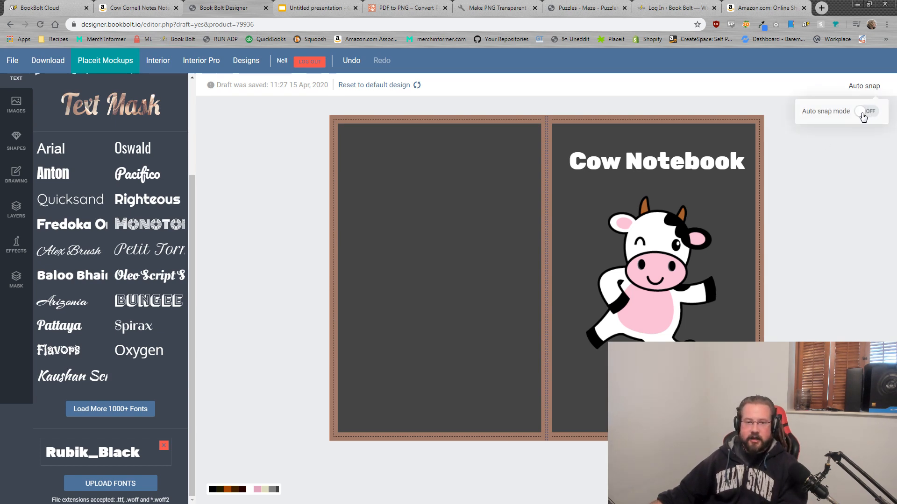
{"action": "left_click", "coordinate": [872, 112]}
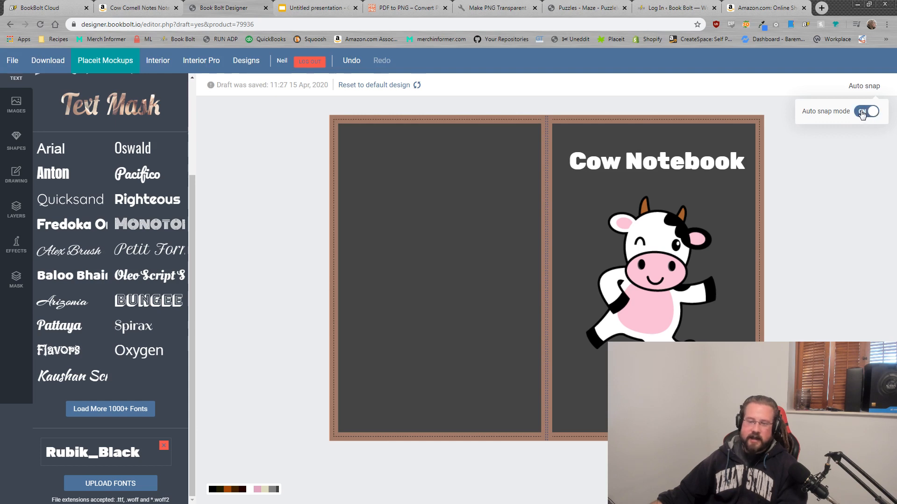
Step: Select and deselect the cow image, then view the Amazon Cow Cornell Notes listing
{"action": "left_click", "coordinate": [833, 203]}
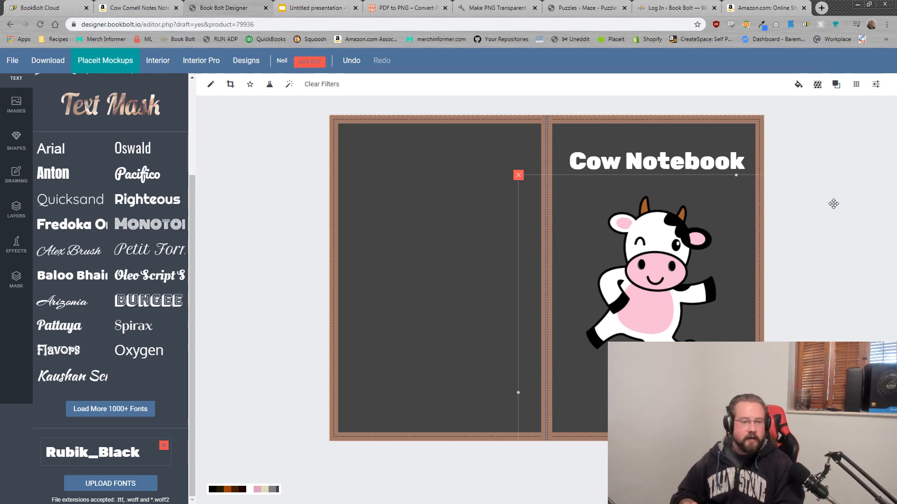
{"action": "left_click", "coordinate": [802, 145]}
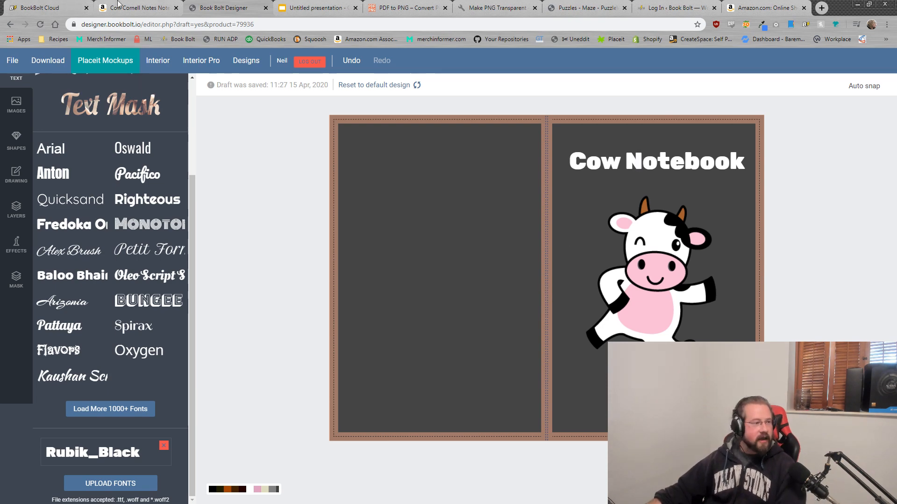
{"action": "left_click", "coordinate": [140, 8]}
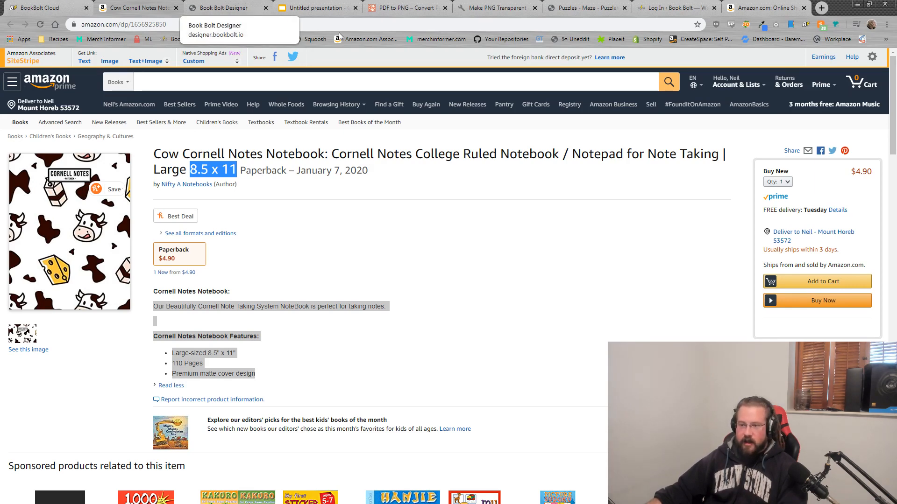
Step: Return to the Book Bolt Designer tab with the Cow Notebook cover
{"action": "left_click", "coordinate": [226, 6]}
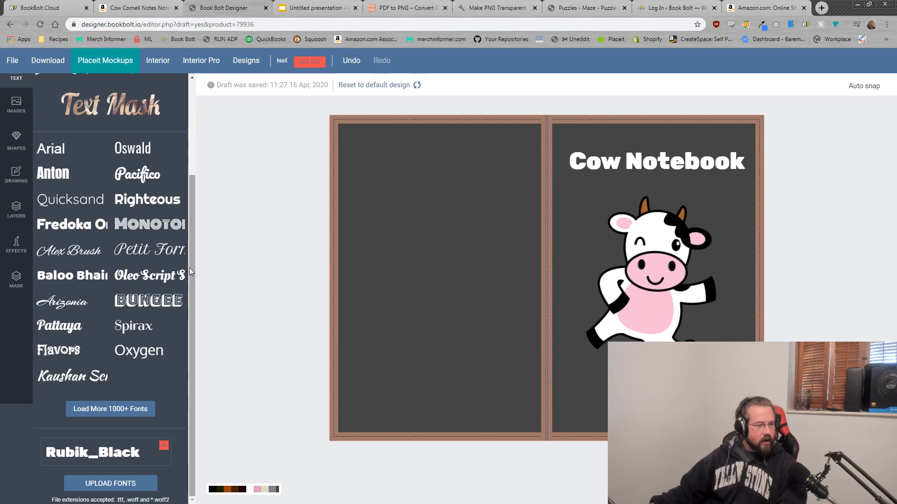
Step: Export the Cow Notebook cover and open it as 6x9_BW_30__9813.pdf
{"action": "scroll", "coordinate": [189, 267], "scroll_direction": "up", "scroll_amount": 3}
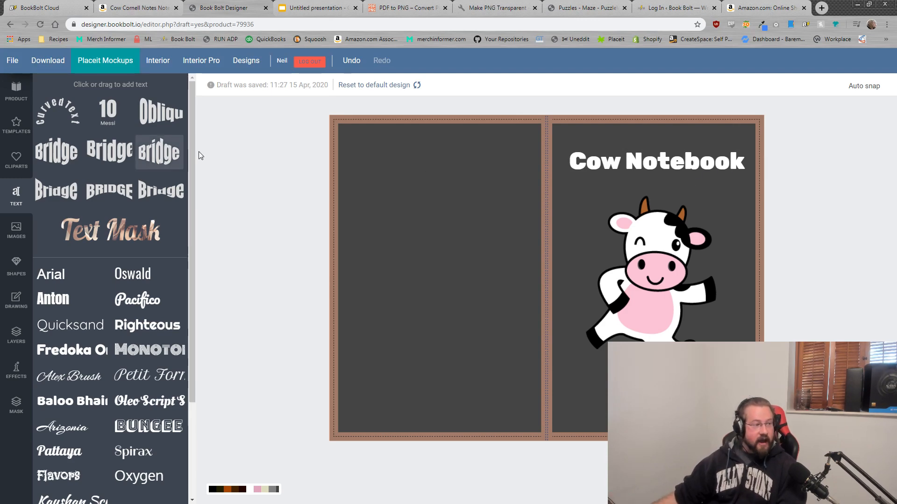
{"action": "left_click", "coordinate": [47, 60]}
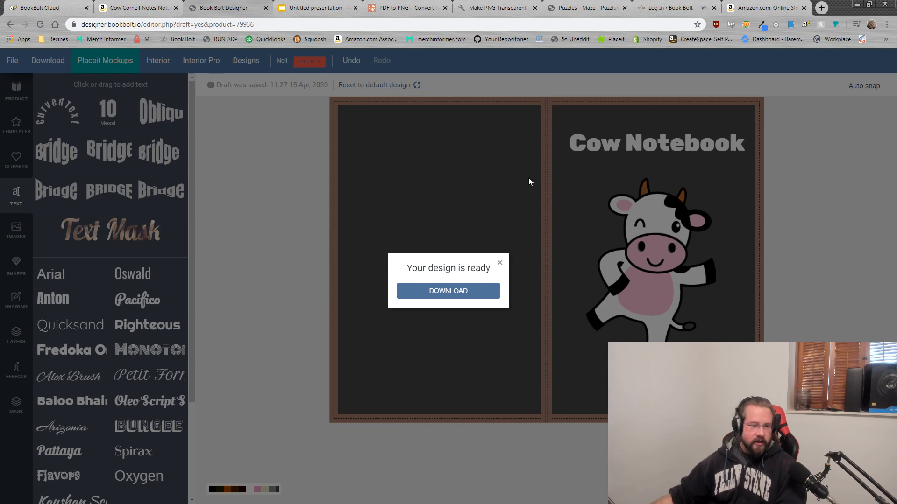
{"action": "left_click", "coordinate": [449, 292]}
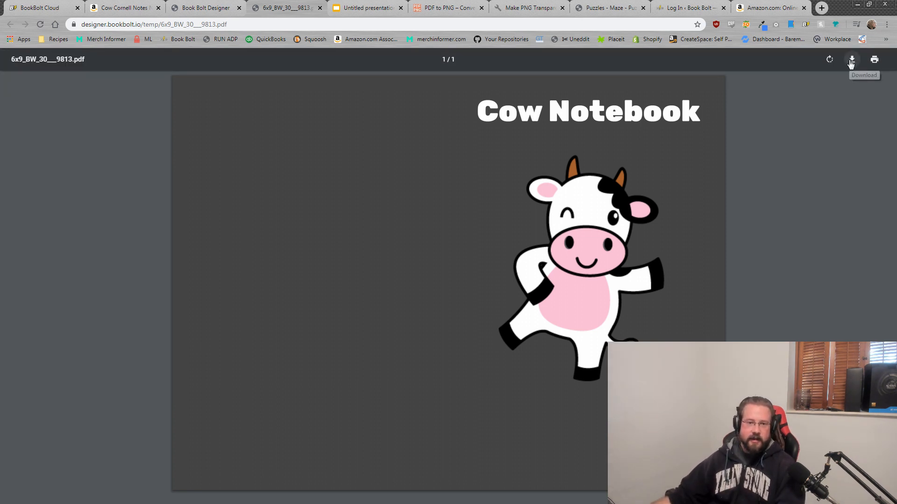
Step: Save the cover PDF to the Desktop and close the Book Bolt log-in tab
{"action": "left_click", "coordinate": [850, 61]}
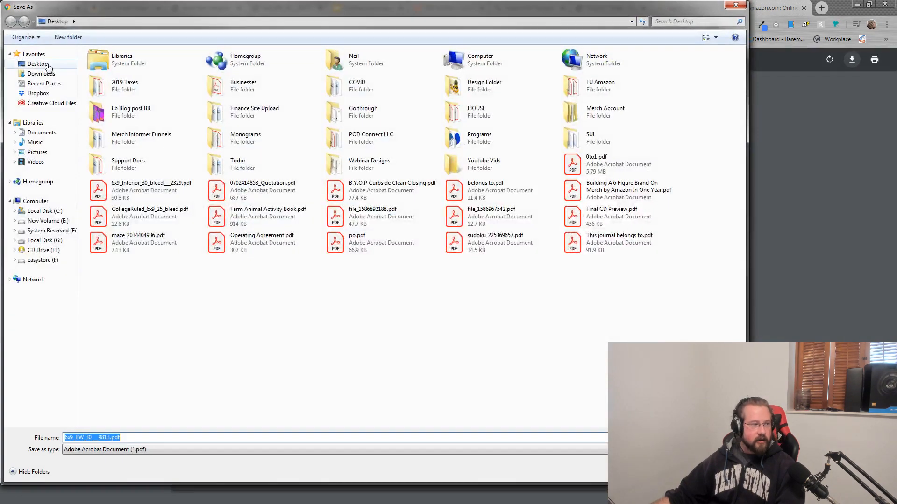
{"action": "left_click", "coordinate": [35, 64]}
{"action": "left_click", "coordinate": [673, 472]}
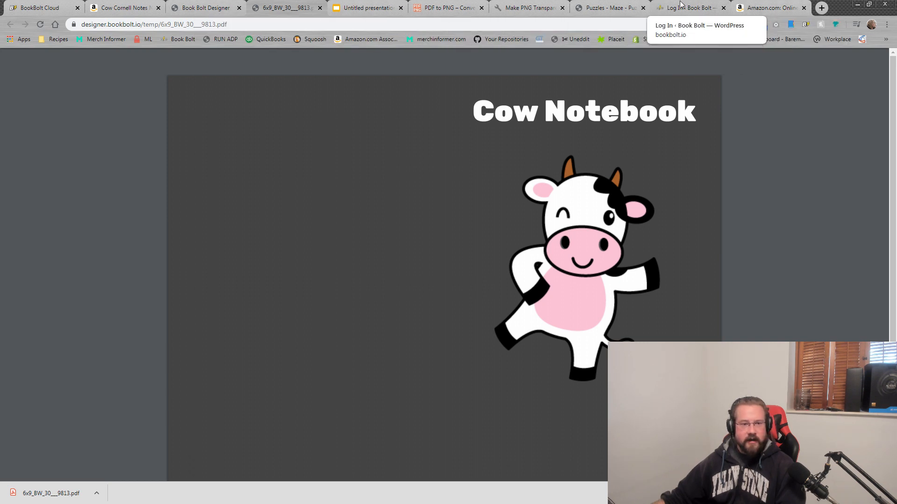
{"action": "left_click", "coordinate": [722, 8]}
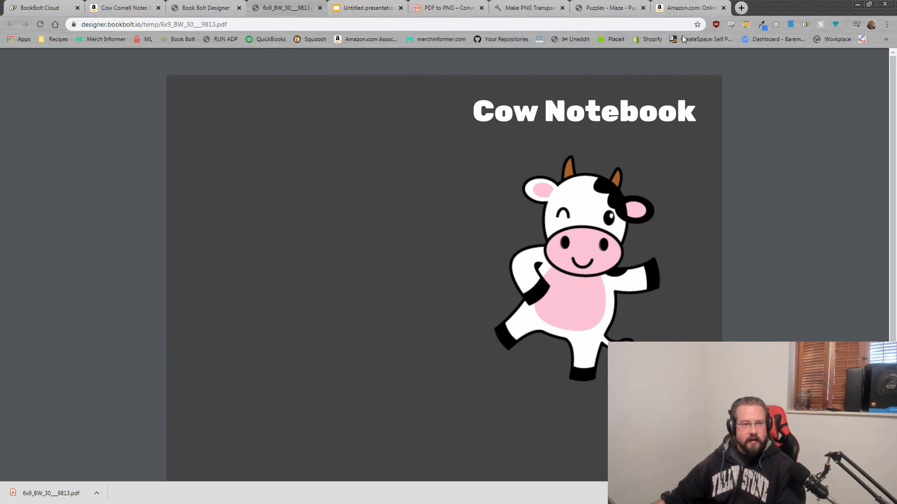
Step: Load bookbolt.io in a new tab and go to Resources > Interior Wizard
{"action": "left_click", "coordinate": [820, 9]}
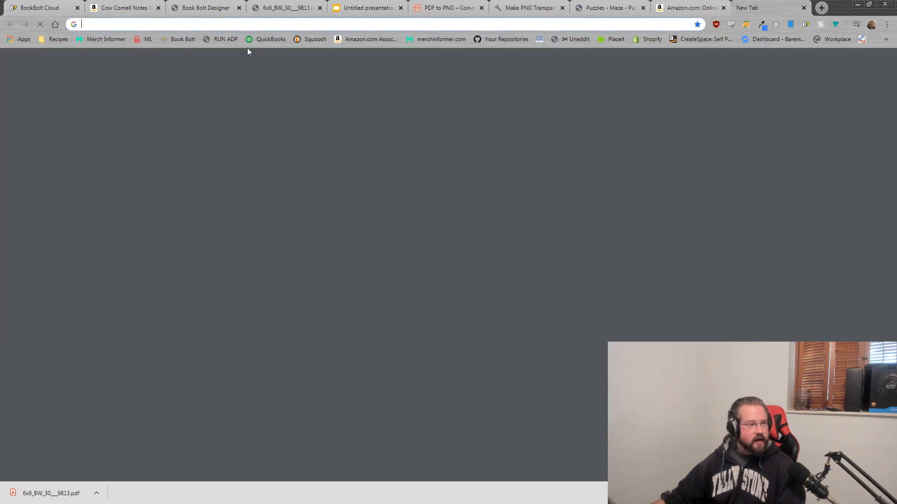
{"action": "type", "text": "bookbolt.io"}
{"action": "key", "text": "Return"}
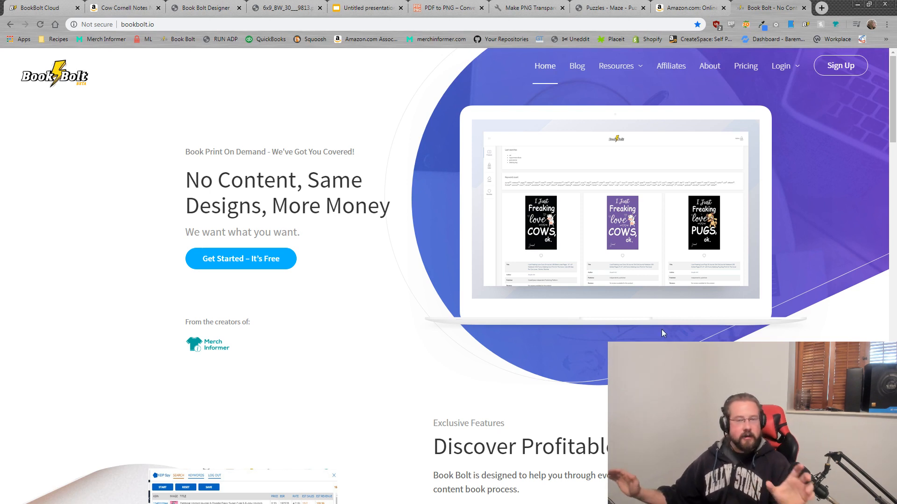
{"action": "mouse_move", "coordinate": [621, 65]}
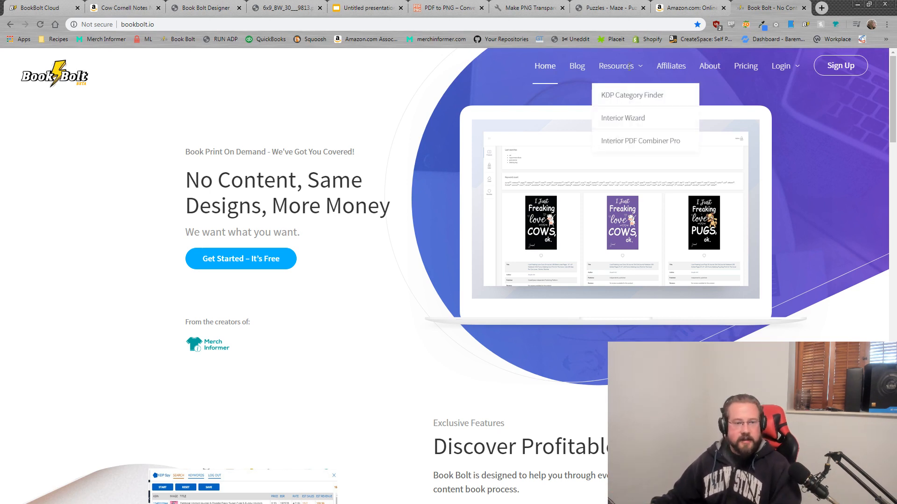
{"action": "left_click", "coordinate": [638, 118]}
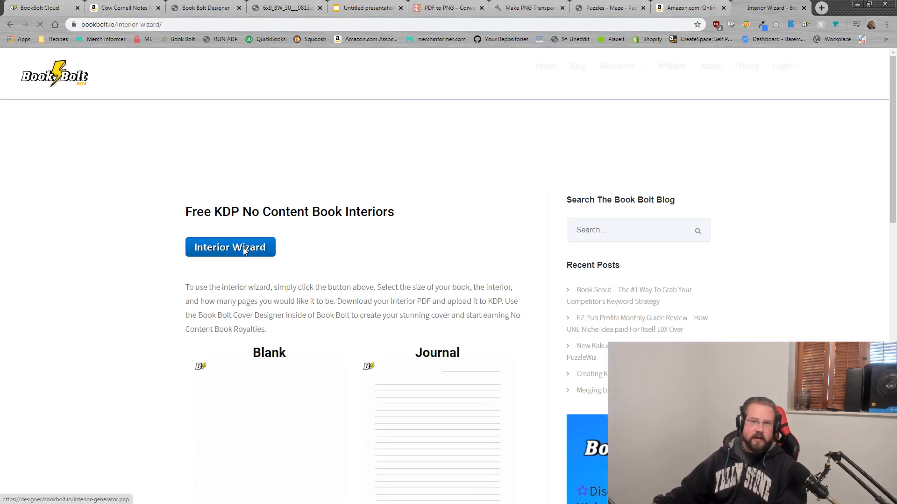
Step: Launch the Interior Generator and browse its template gallery
{"action": "left_click", "coordinate": [245, 247]}
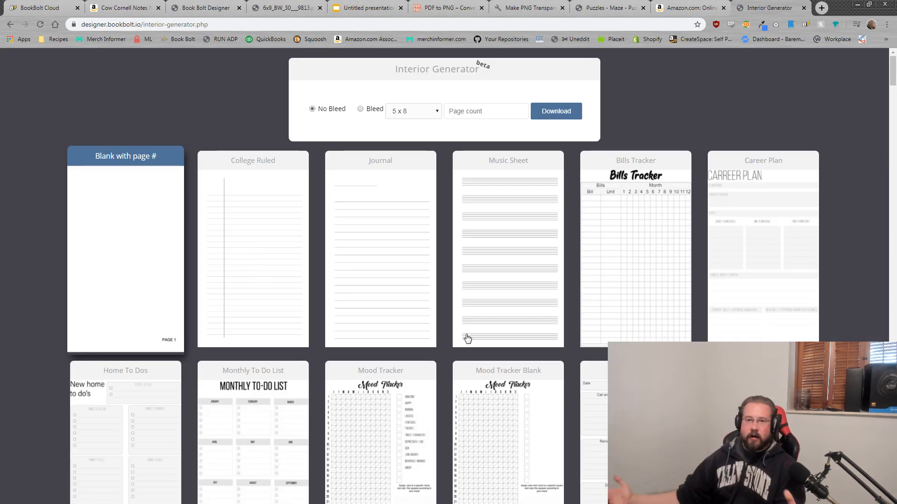
{"action": "scroll", "coordinate": [571, 264], "scroll_direction": "down", "scroll_amount": 20}
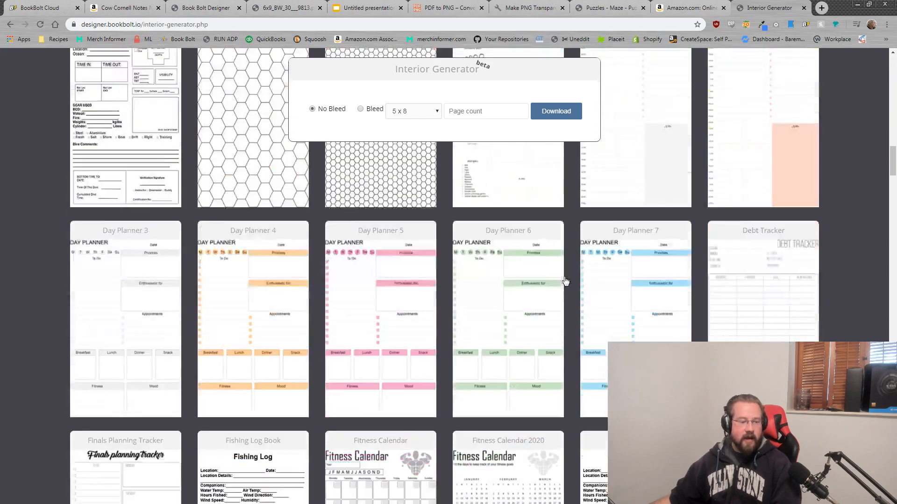
{"action": "scroll", "coordinate": [573, 353], "scroll_direction": "down", "scroll_amount": 15}
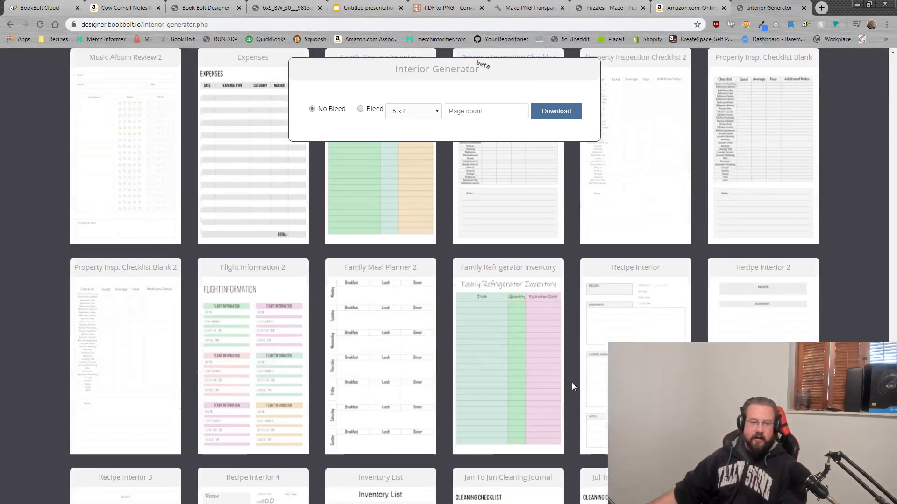
{"action": "scroll", "coordinate": [540, 410], "scroll_direction": "down", "scroll_amount": 10}
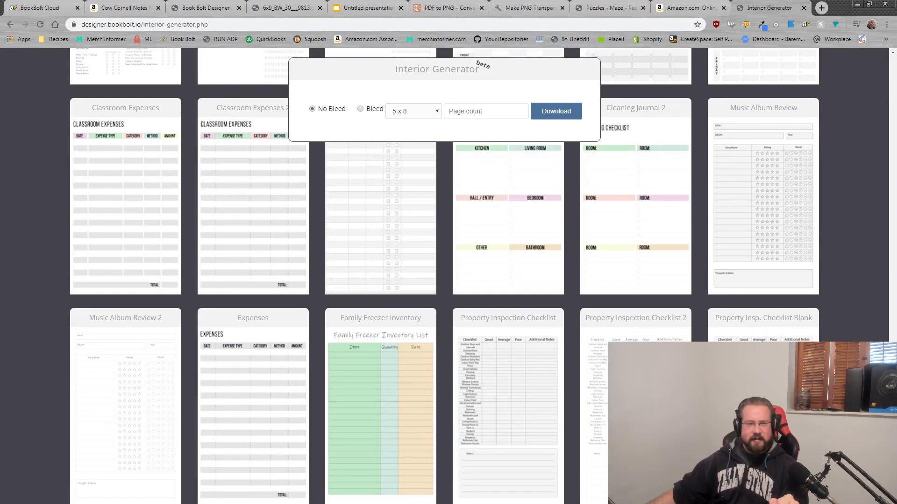
{"action": "scroll", "coordinate": [660, 331], "scroll_direction": "up", "scroll_amount": 20}
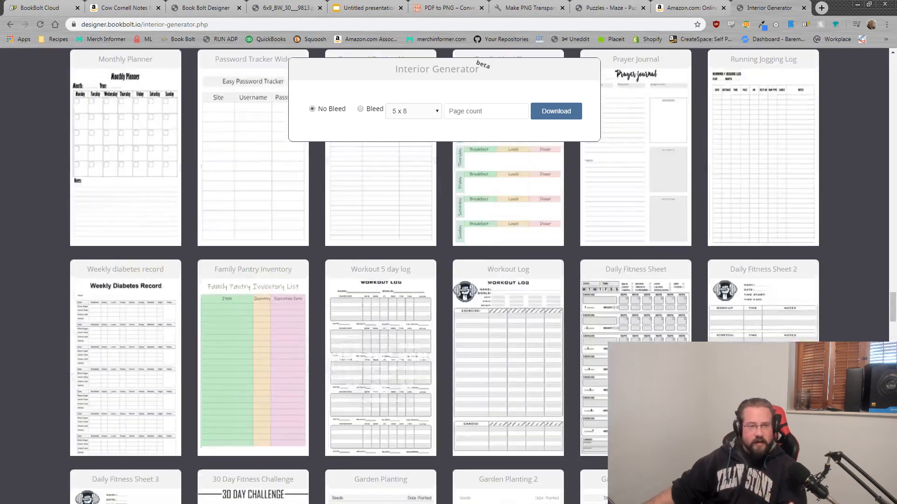
{"action": "scroll", "coordinate": [660, 330], "scroll_direction": "up", "scroll_amount": 15}
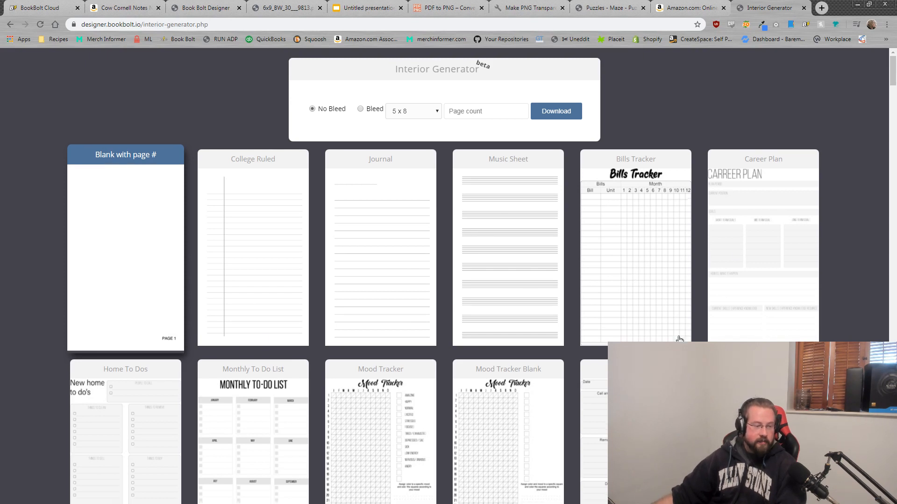
{"action": "scroll", "coordinate": [327, 397], "scroll_direction": "down", "scroll_amount": 2}
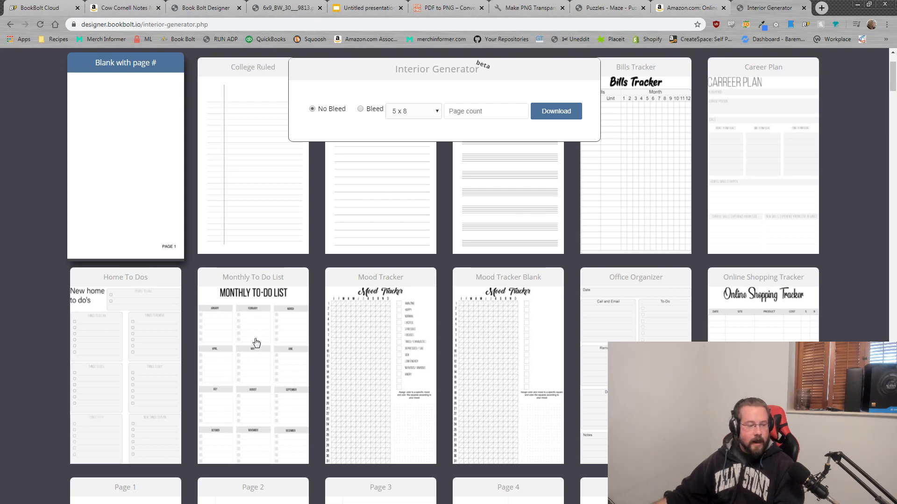
Step: Generate a 25-page 6 x 9 Monthly To Do List interior with bleed as a PDF
{"action": "left_click", "coordinate": [260, 356]}
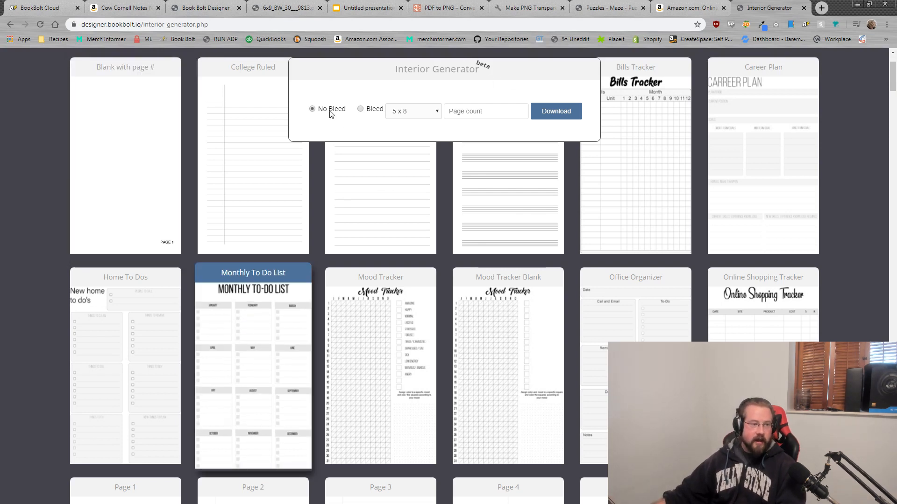
{"action": "left_click", "coordinate": [361, 110]}
{"action": "left_click", "coordinate": [396, 112]}
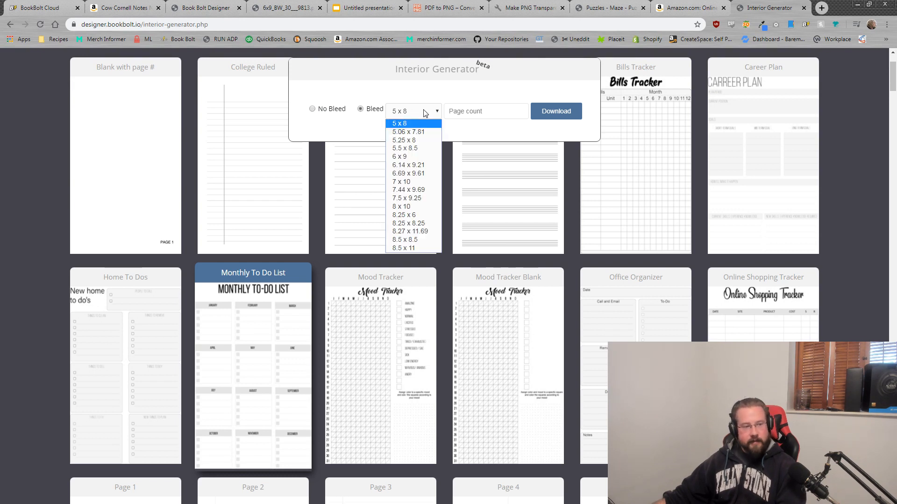
{"action": "left_click", "coordinate": [409, 157]}
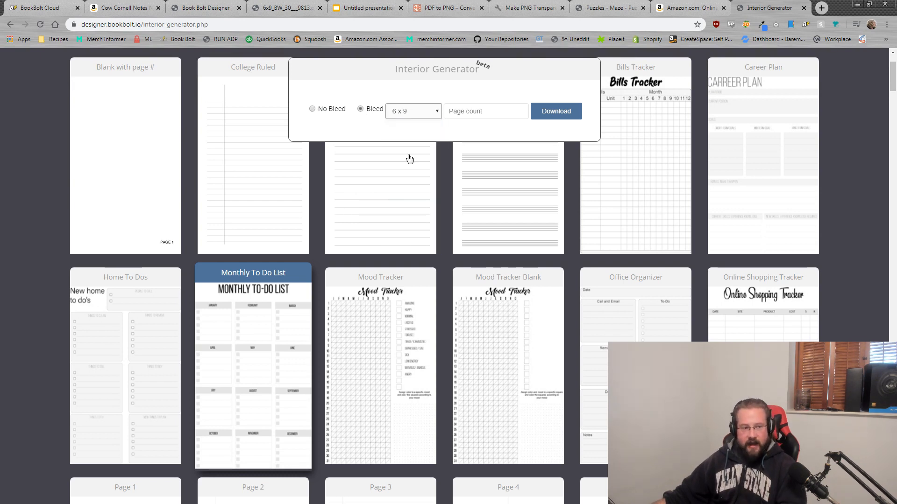
{"action": "left_click", "coordinate": [453, 112]}
{"action": "type", "text": "25"}
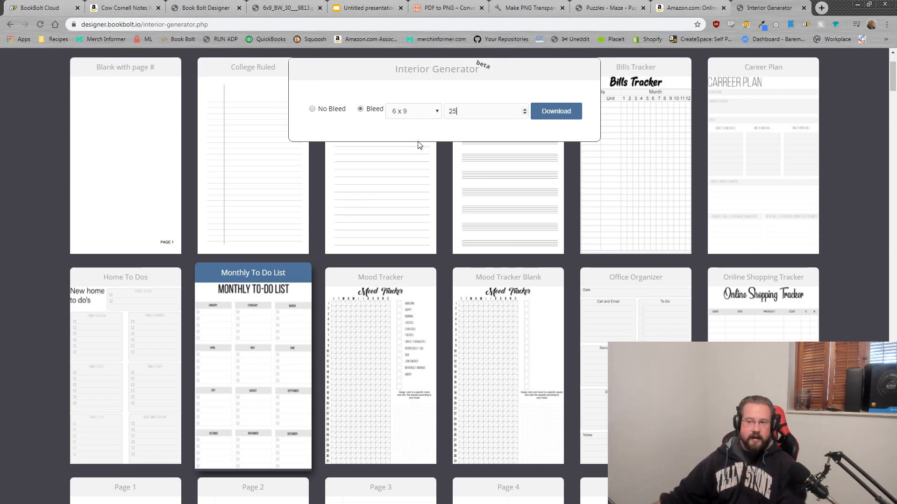
{"action": "left_click", "coordinate": [210, 7]}
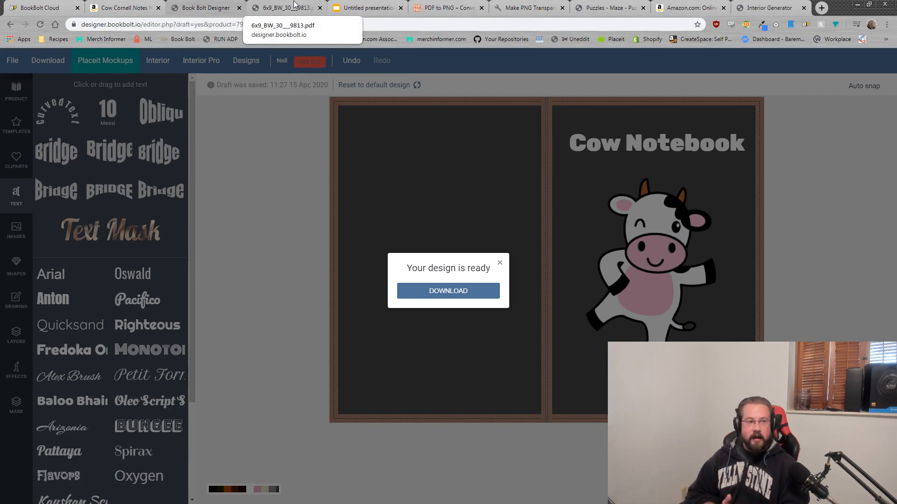
{"action": "left_click", "coordinate": [760, 5]}
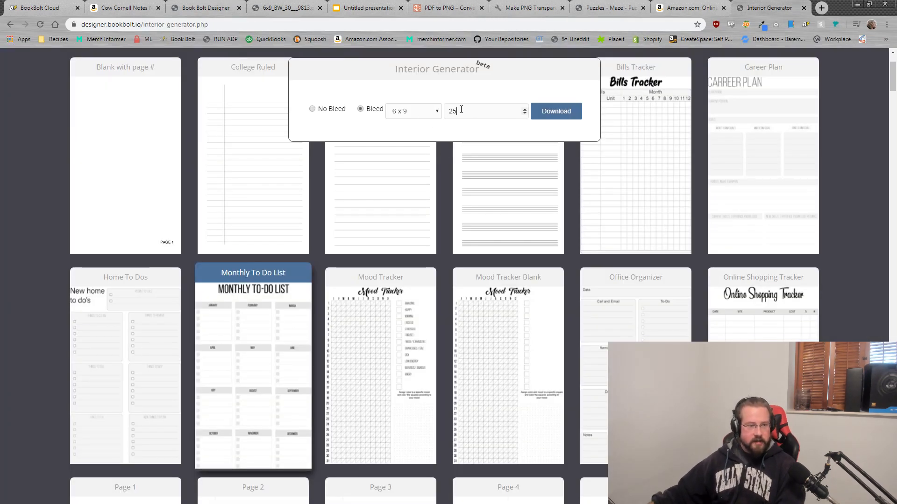
{"action": "left_click", "coordinate": [557, 112]}
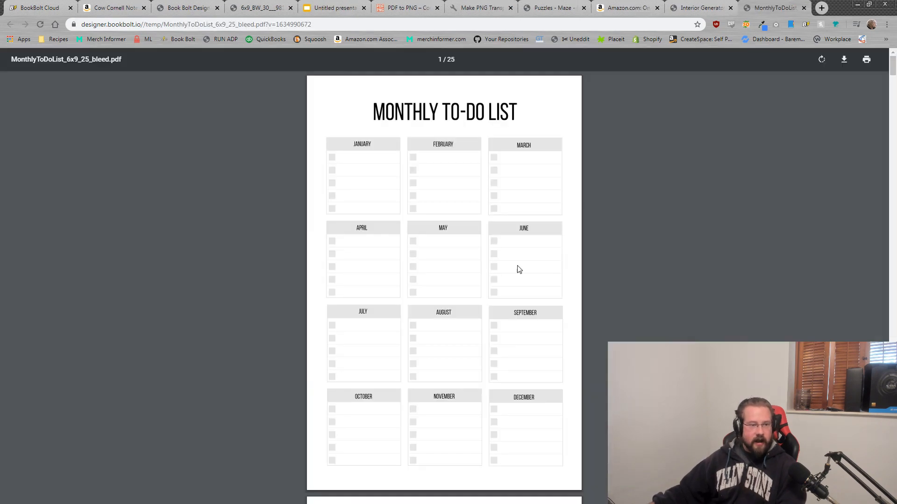
{"action": "scroll", "coordinate": [517, 271], "scroll_direction": "down", "scroll_amount": 20}
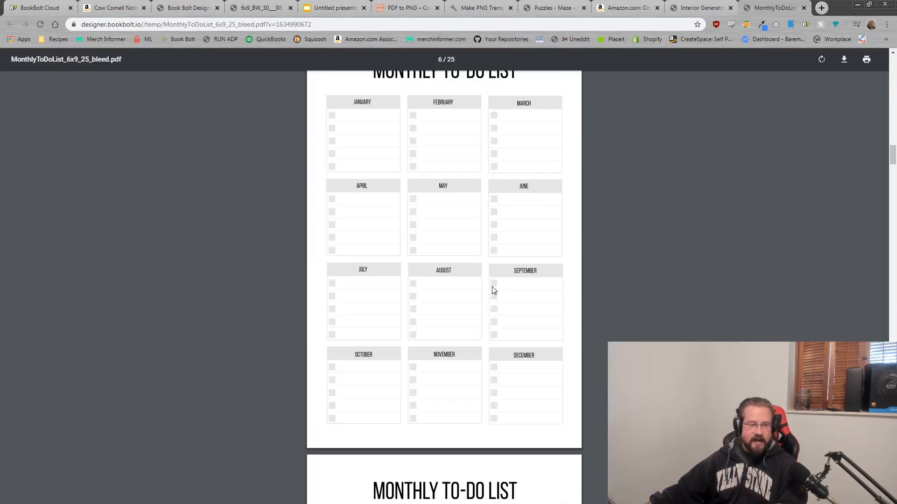
{"action": "scroll", "coordinate": [493, 290], "scroll_direction": "down", "scroll_amount": 20}
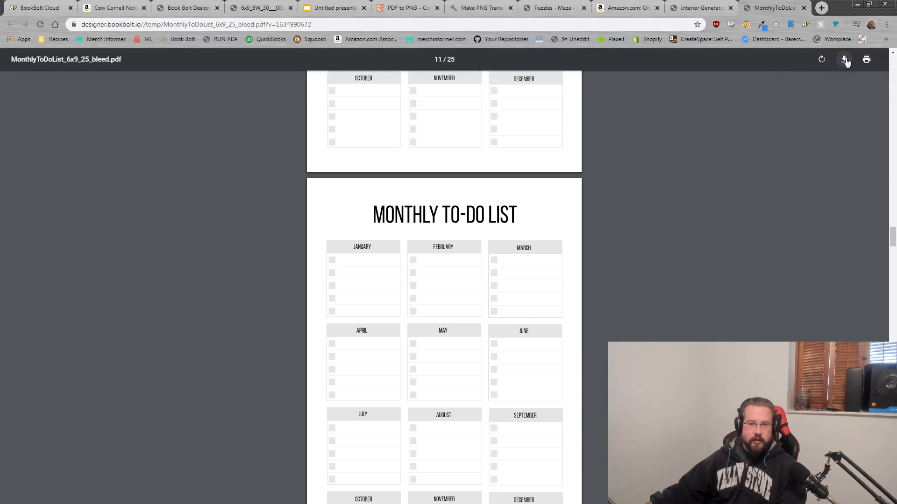
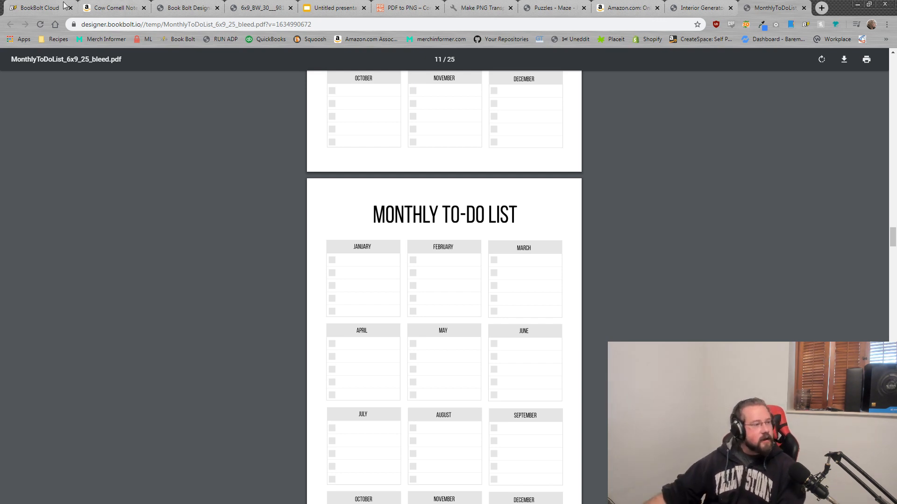
Step: Return to the Cow Notebook cover in the Book Bolt Designer tab
{"action": "left_click", "coordinate": [179, 3]}
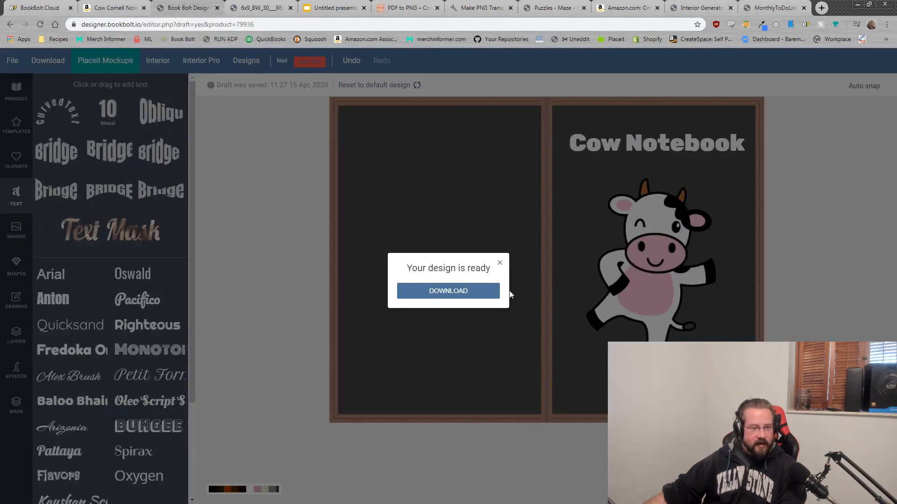
Step: Dismiss the design-ready prompt, nudge the cow image lower, then go to the Interior Generator tab
{"action": "left_click", "coordinate": [500, 263]}
{"action": "left_click_drag", "start_coordinate": [648, 248], "coordinate": [650, 259]}
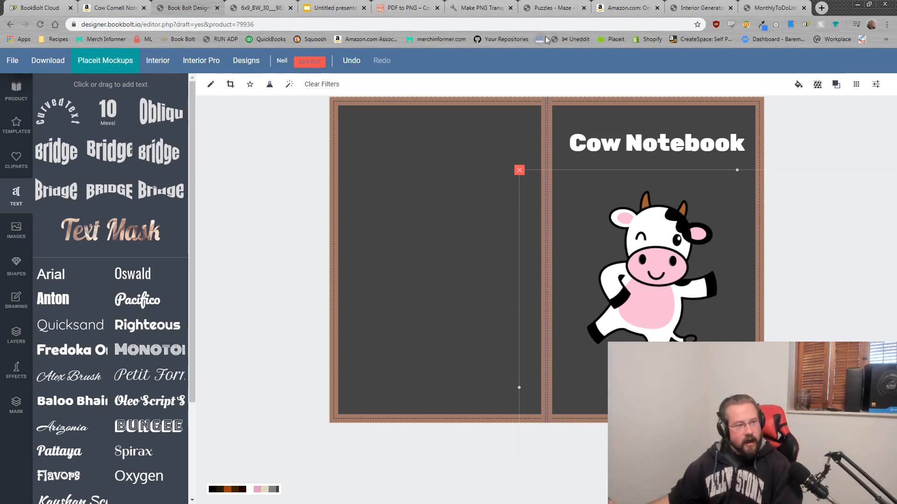
{"action": "left_click", "coordinate": [797, 147]}
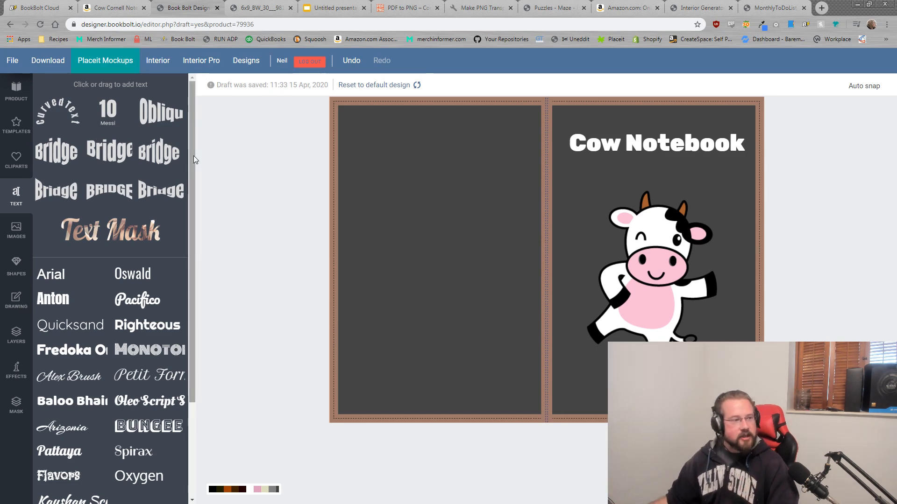
{"action": "left_click", "coordinate": [704, 3]}
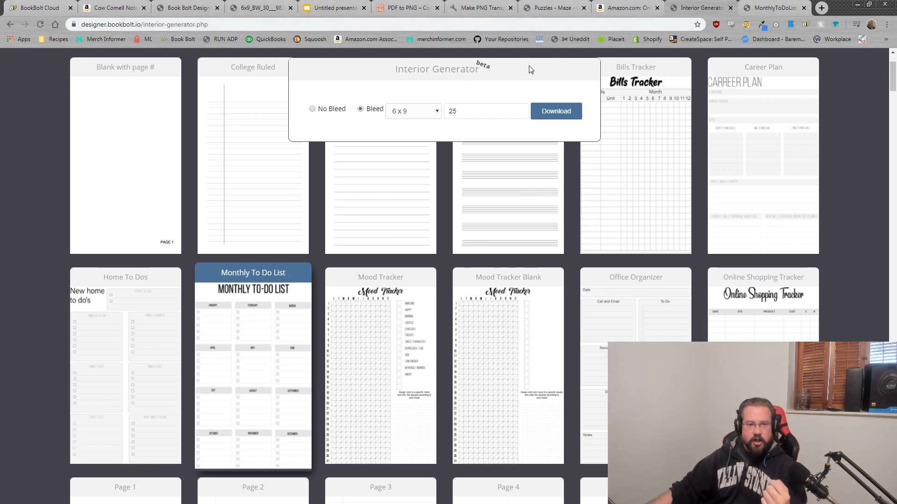
Step: Go back to the Book Bolt home page and relaunch the Interior Generator via Resources > Interior Wizard
{"action": "left_click", "coordinate": [10, 25]}
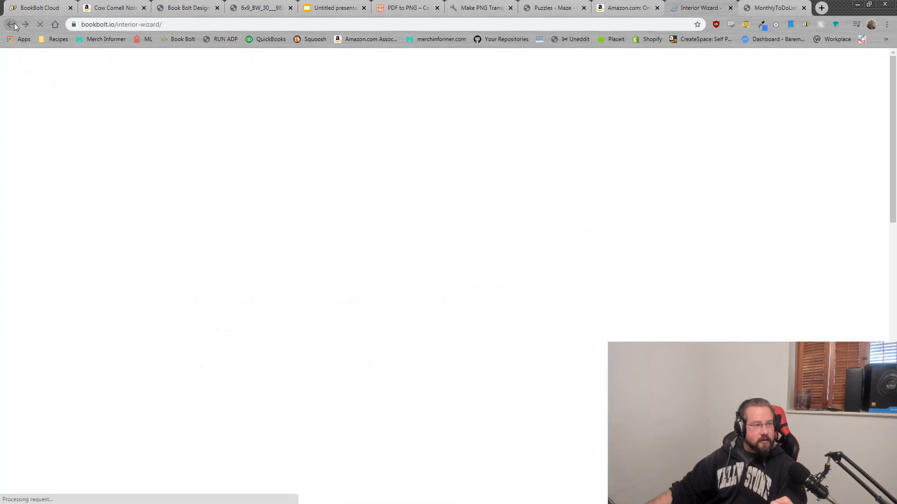
{"action": "left_click", "coordinate": [9, 25]}
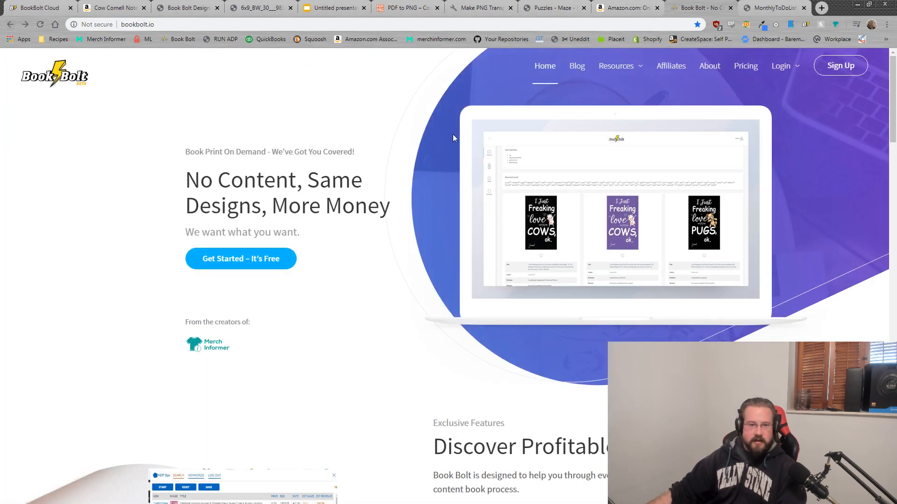
{"action": "mouse_move", "coordinate": [619, 67]}
{"action": "left_click", "coordinate": [625, 120]}
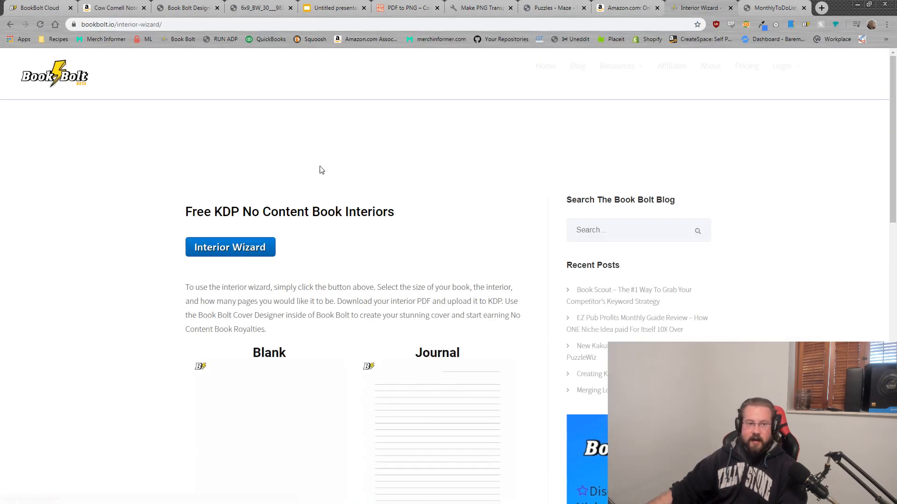
{"action": "left_click", "coordinate": [239, 250]}
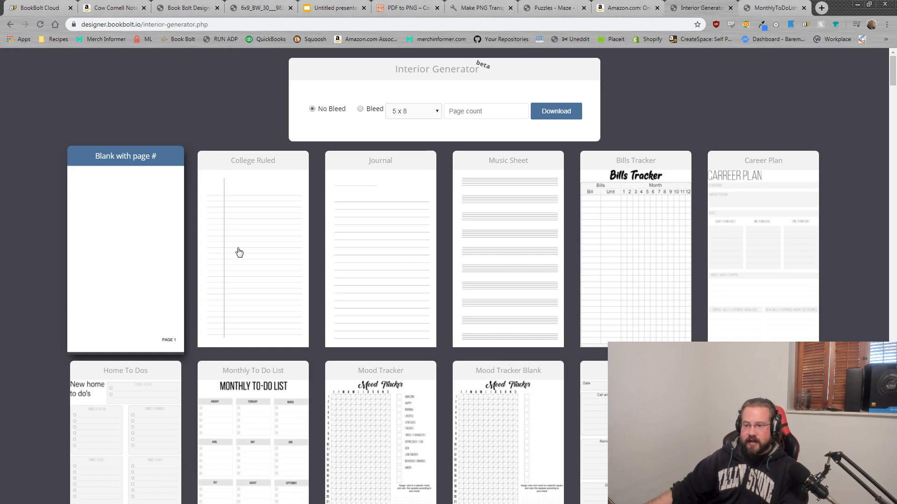
Step: Select the Journal template in the Interior Generator
{"action": "left_click", "coordinate": [433, 110]}
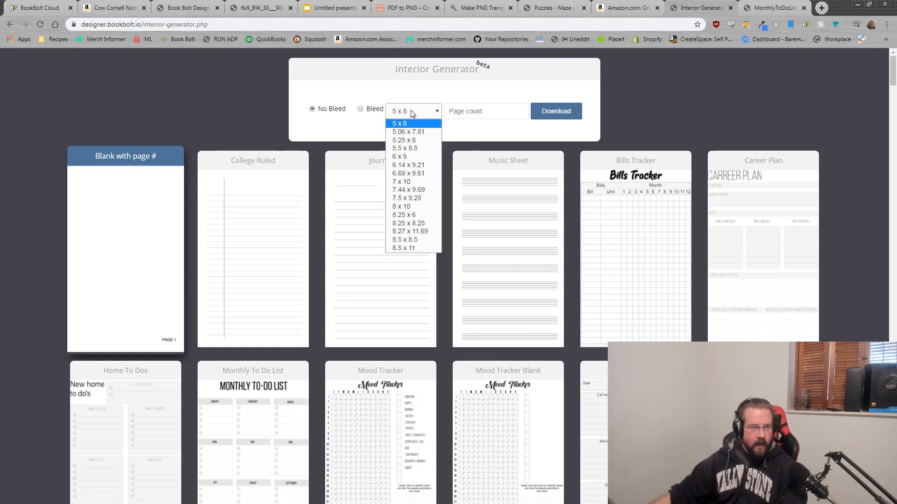
{"action": "left_click", "coordinate": [856, 251]}
{"action": "scroll", "coordinate": [855, 251], "scroll_direction": "down", "scroll_amount": 15}
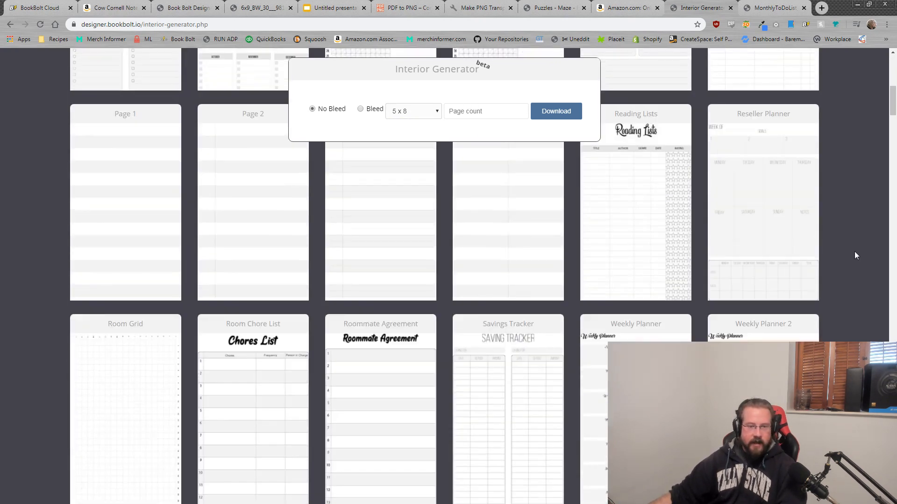
{"action": "scroll", "coordinate": [840, 272], "scroll_direction": "up", "scroll_amount": 15}
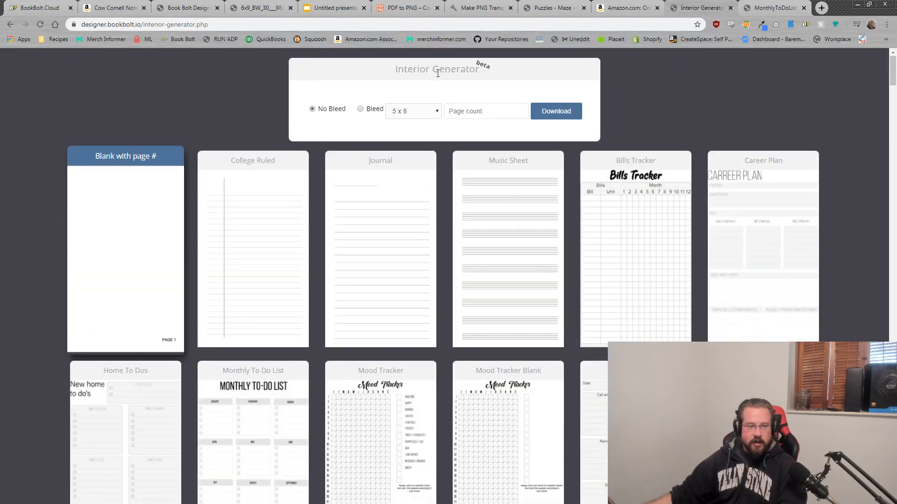
{"action": "left_click", "coordinate": [256, 218]}
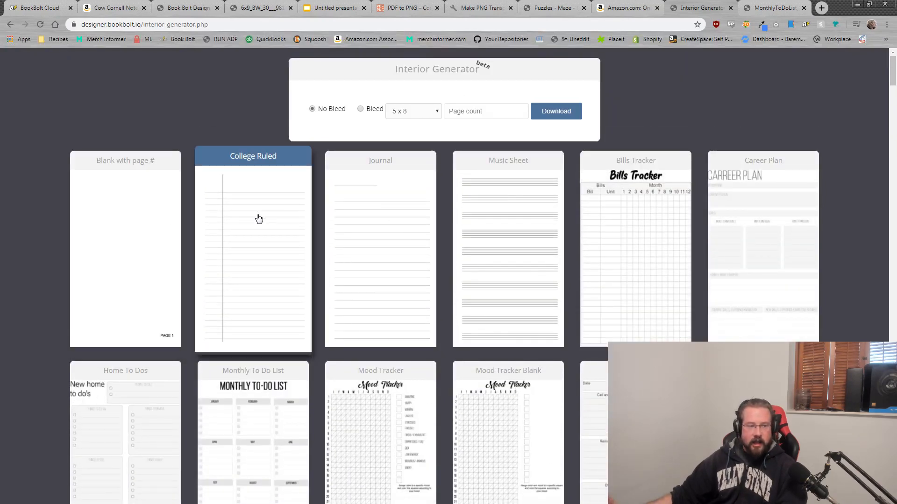
{"action": "left_click", "coordinate": [368, 225]}
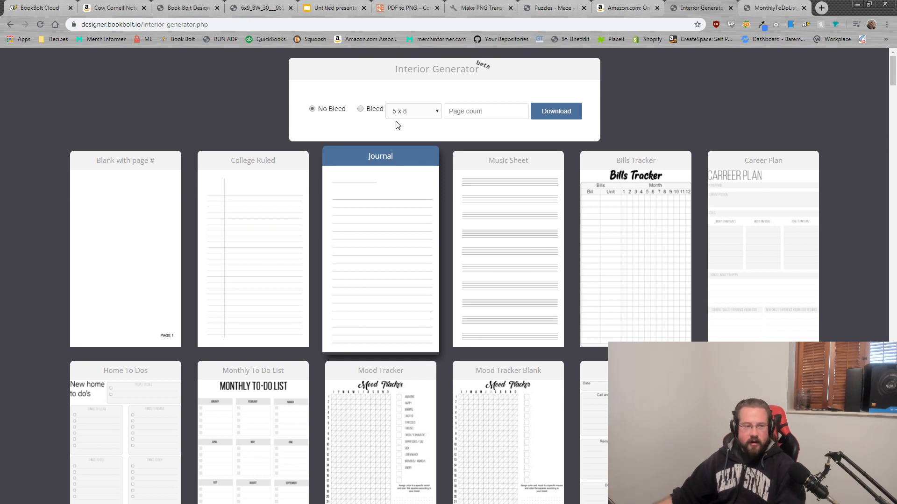
Step: Set the Journal interior to Bleed, 6 x 9 trim size and 25 pages
{"action": "left_click", "coordinate": [360, 110]}
{"action": "left_click", "coordinate": [413, 111]}
{"action": "left_click", "coordinate": [413, 158]}
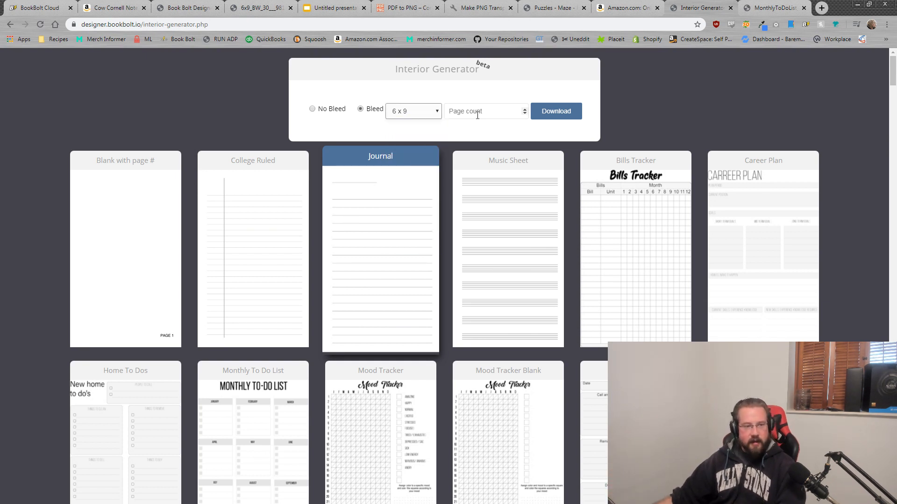
{"action": "left_click", "coordinate": [477, 114]}
{"action": "type", "text": "25"}
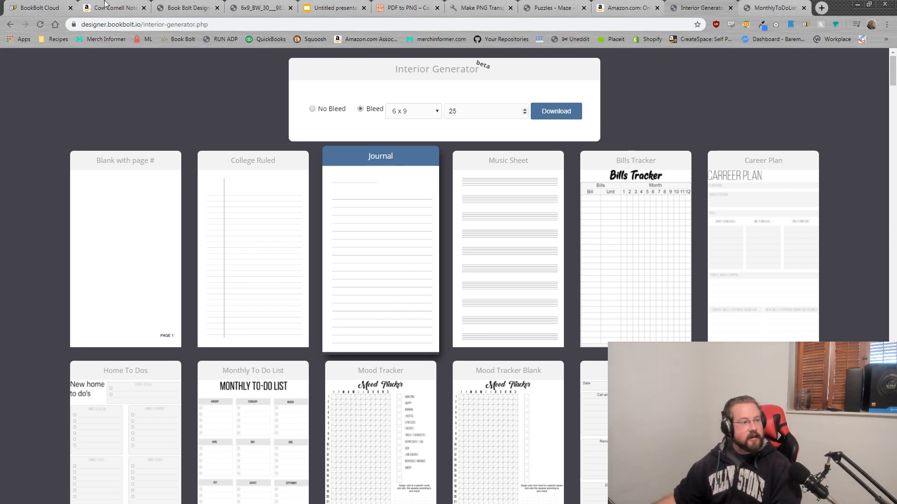
Step: Change the designer's product to a 6 x 9, 25-page bleed interior template
{"action": "left_click", "coordinate": [184, 6]}
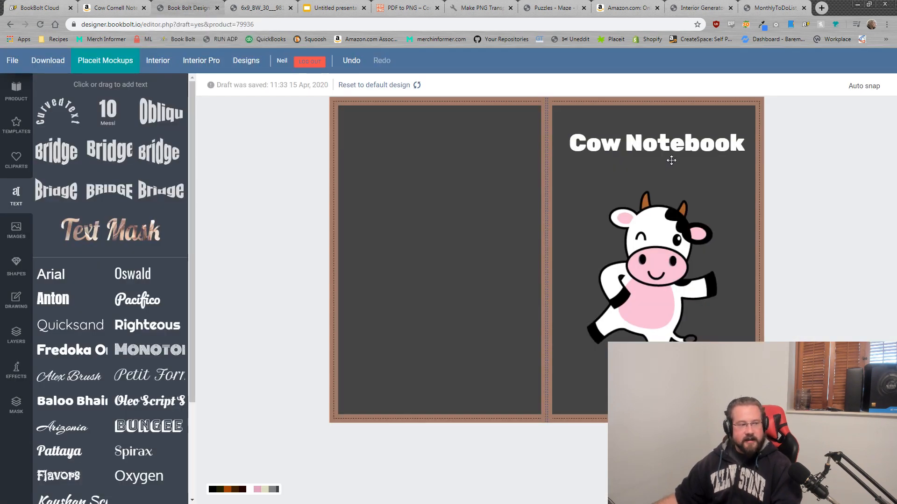
{"action": "left_click", "coordinate": [15, 91]}
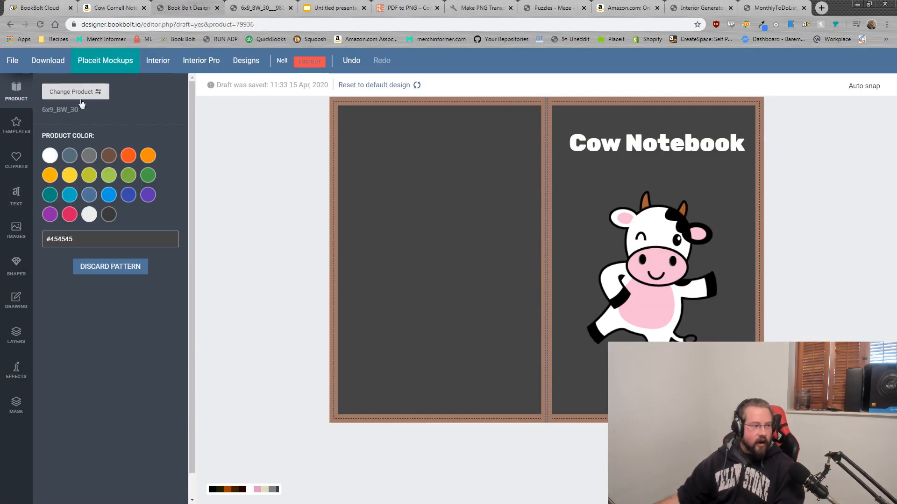
{"action": "left_click", "coordinate": [77, 93]}
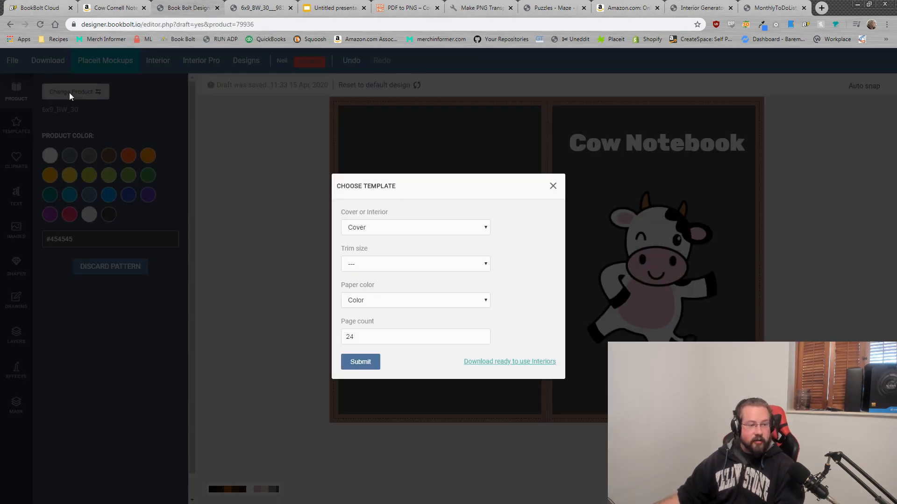
{"action": "left_click", "coordinate": [440, 230]}
{"action": "left_click", "coordinate": [379, 246]}
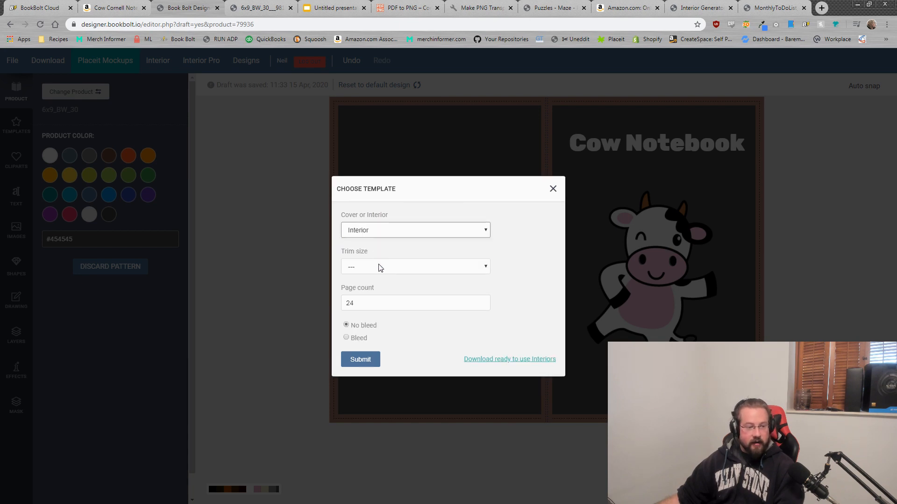
{"action": "left_click", "coordinate": [380, 268]}
{"action": "left_click", "coordinate": [374, 313]}
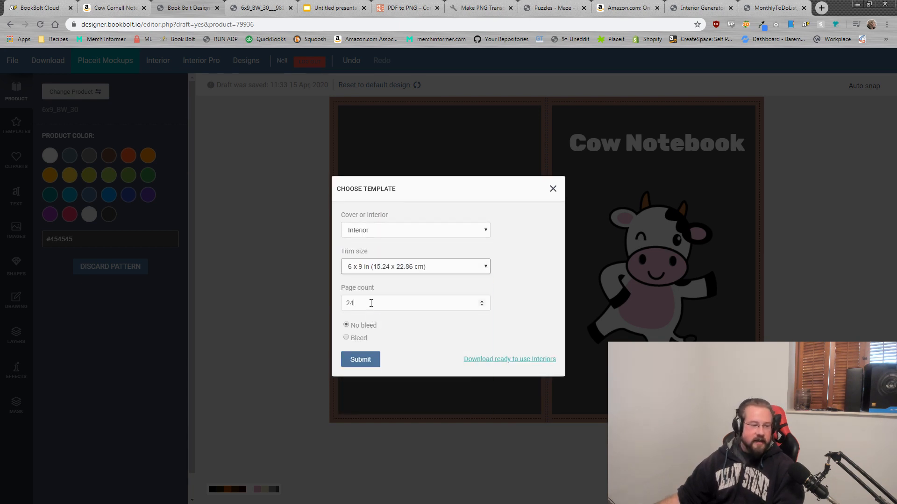
{"action": "left_click_drag", "start_coordinate": [370, 303], "coordinate": [294, 313]}
{"action": "left_click", "coordinate": [347, 337]}
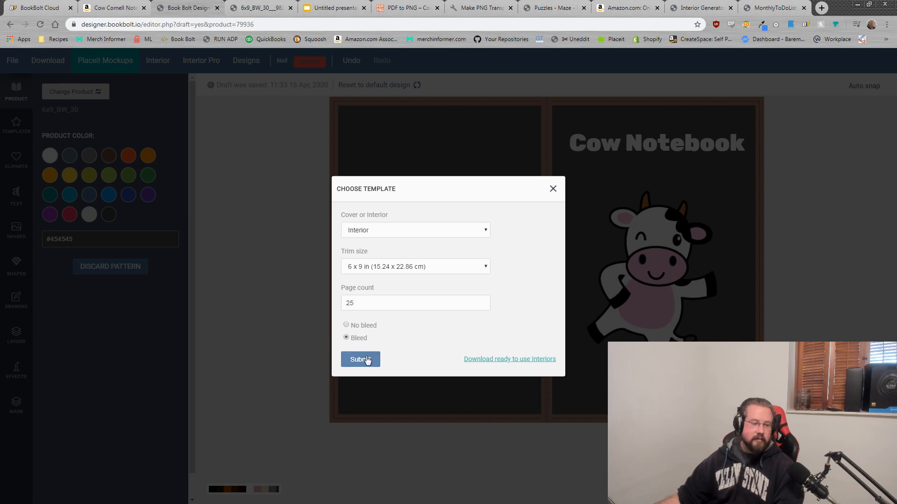
{"action": "left_click", "coordinate": [356, 360]}
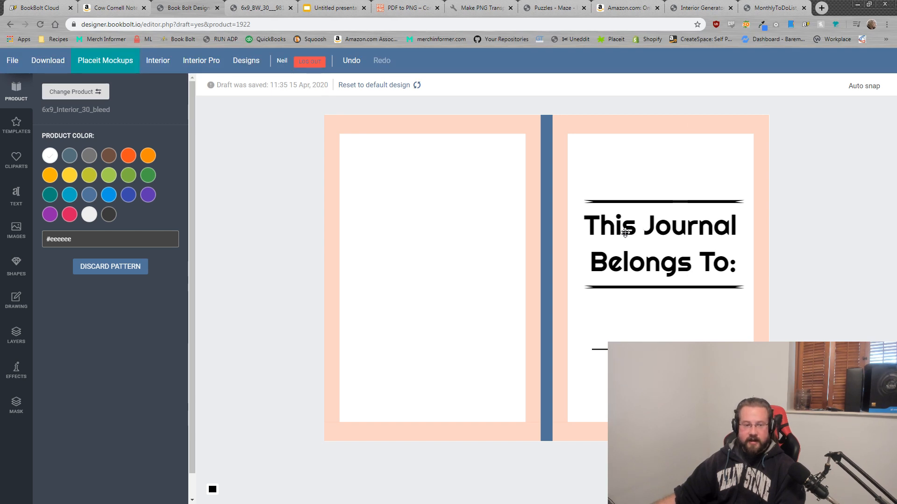
Step: Move 'This Journal Belongs To:' and its two line ornaments onto the left page
{"action": "left_click_drag", "start_coordinate": [626, 233], "coordinate": [413, 233]}
{"action": "left_click_drag", "start_coordinate": [626, 201], "coordinate": [397, 204]}
{"action": "left_click_drag", "start_coordinate": [607, 286], "coordinate": [385, 285]}
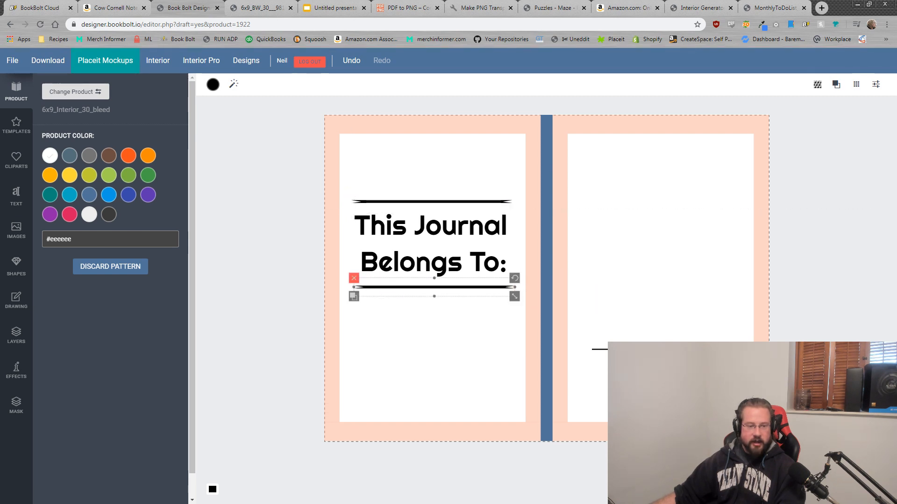
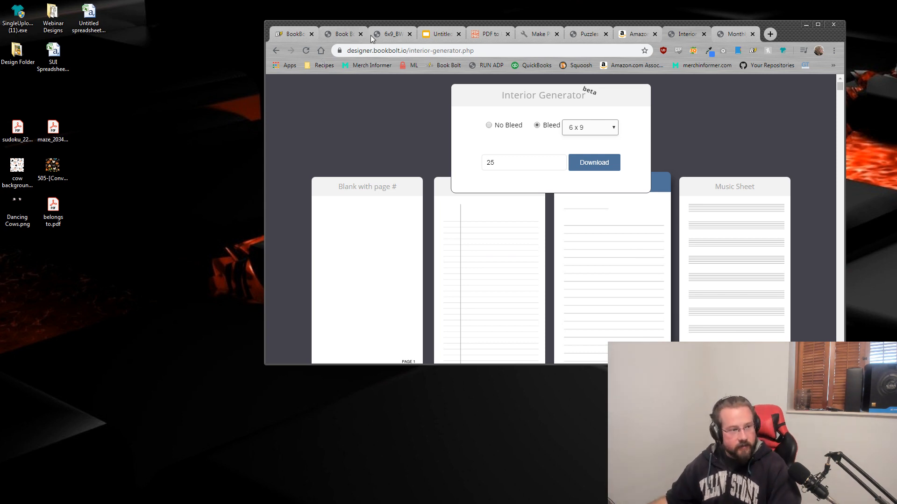
Step: Switch from Book Bolt's Interior Generator to the untitled Google Slides presentation
{"action": "left_click", "coordinate": [433, 36]}
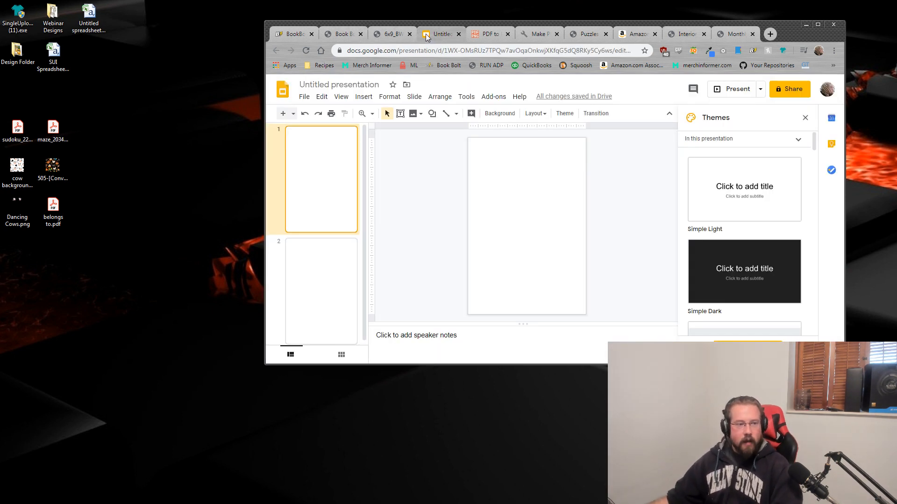
Step: Maximize the browser window and browse the Insert menu without adding anything
{"action": "double_click", "coordinate": [790, 35]}
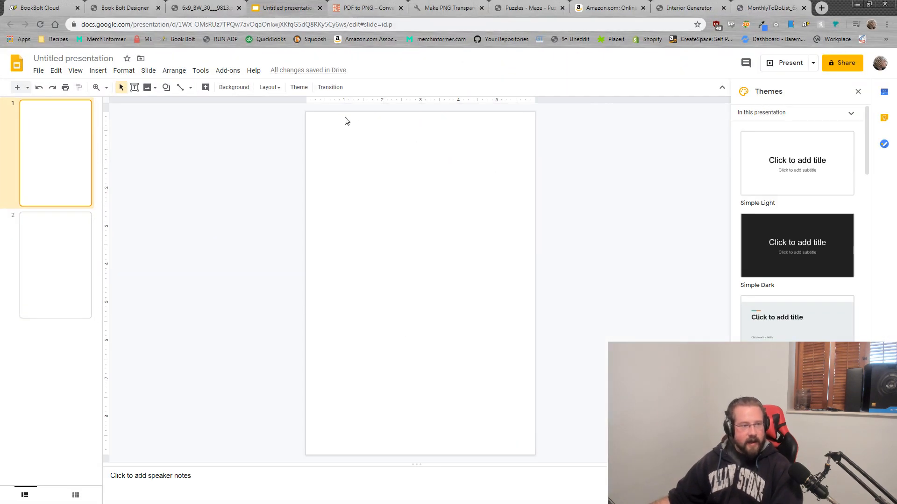
{"action": "left_click", "coordinate": [98, 70]}
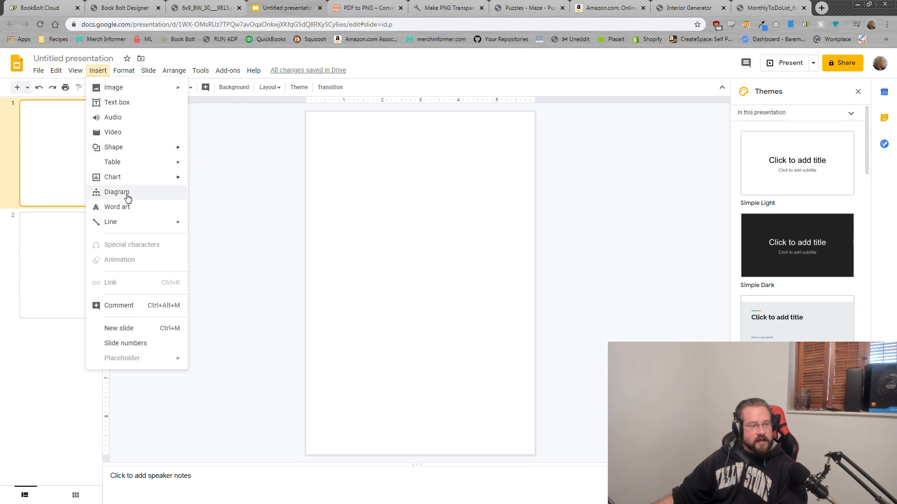
{"action": "mouse_move", "coordinate": [120, 222]}
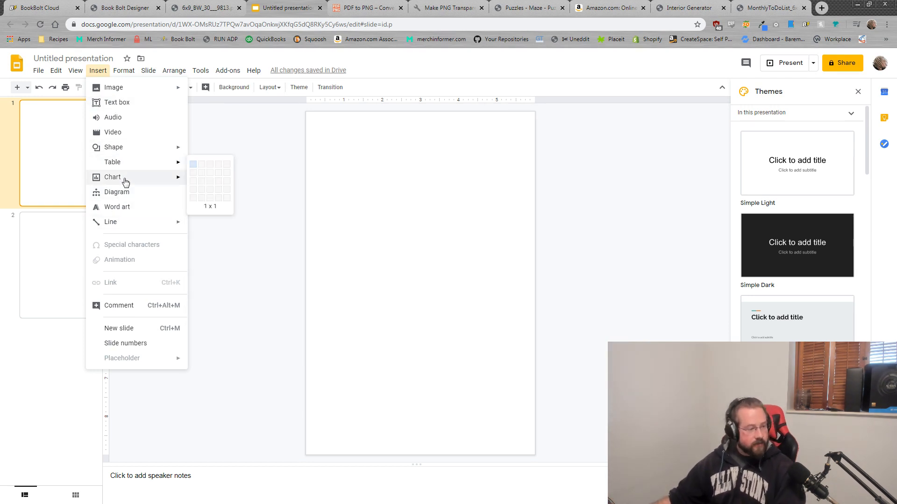
{"action": "mouse_move", "coordinate": [134, 89]}
{"action": "left_click", "coordinate": [625, 226]}
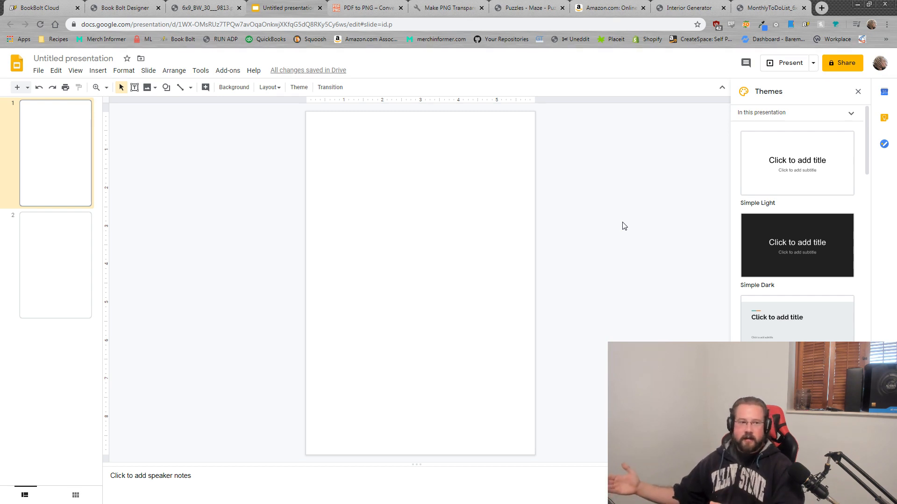
Step: Load the maze PDF from the desktop into the PDF to PNG converter
{"action": "left_click", "coordinate": [367, 8]}
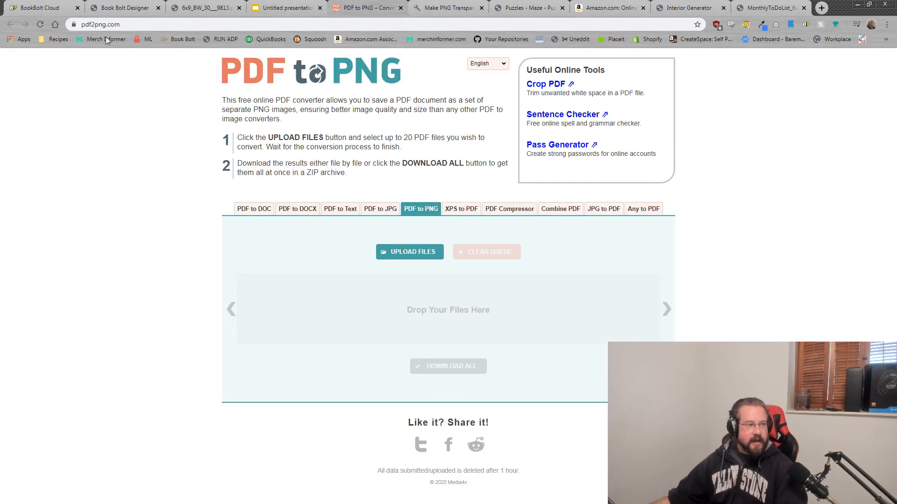
{"action": "left_click", "coordinate": [70, 24]}
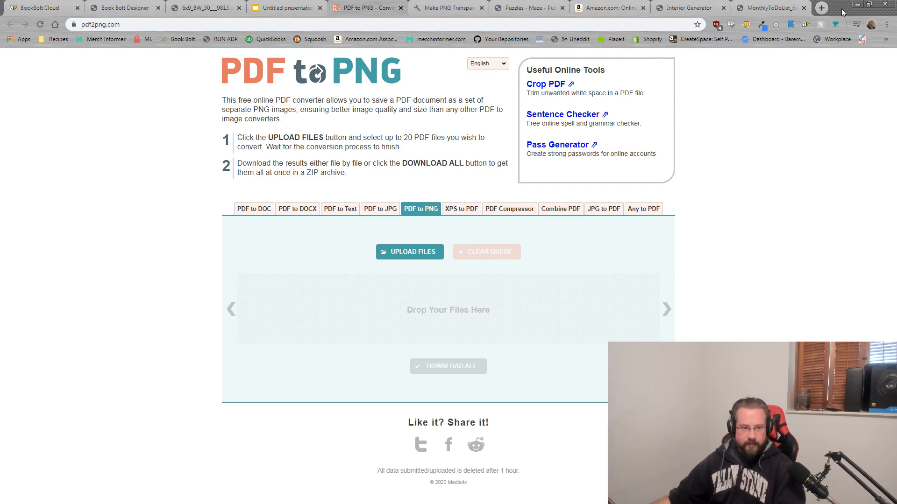
{"action": "left_click_drag", "start_coordinate": [842, 9], "coordinate": [735, 37]}
{"action": "left_click_drag", "start_coordinate": [52, 130], "coordinate": [329, 322]}
{"action": "double_click", "coordinate": [741, 40]}
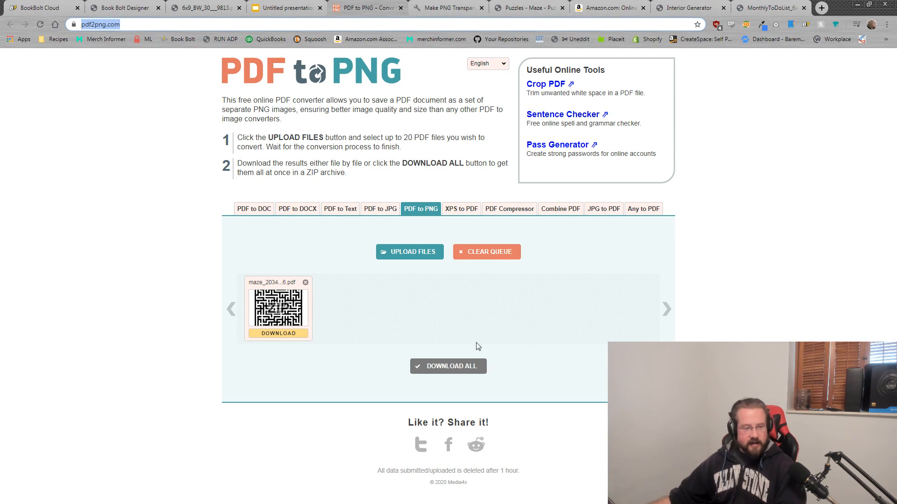
Step: Download the converted pdf2png (4).zip and extract the maze PNG onto the desktop
{"action": "left_click", "coordinate": [446, 368]}
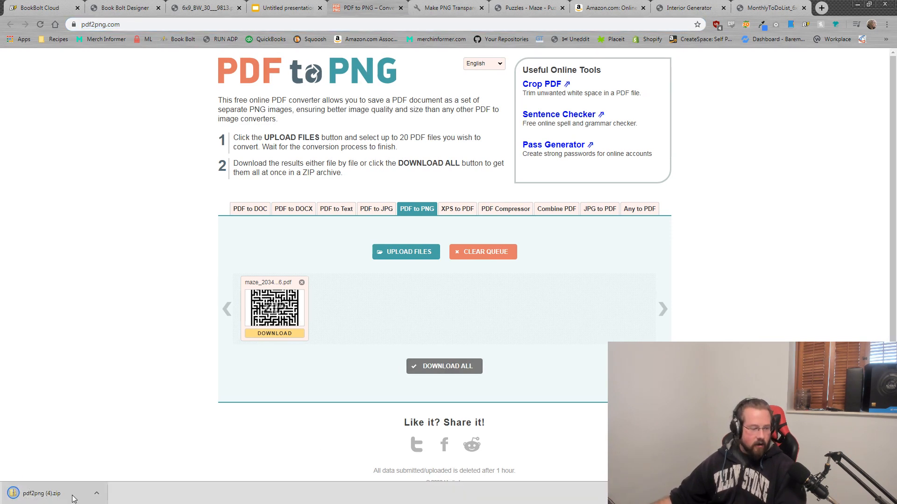
{"action": "left_click", "coordinate": [97, 493]}
{"action": "left_click", "coordinate": [107, 462]}
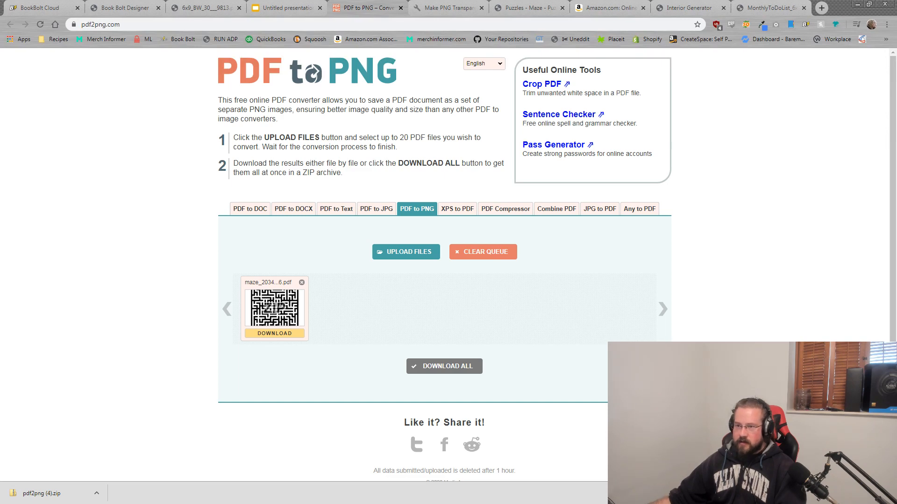
{"action": "left_click", "coordinate": [869, 4]}
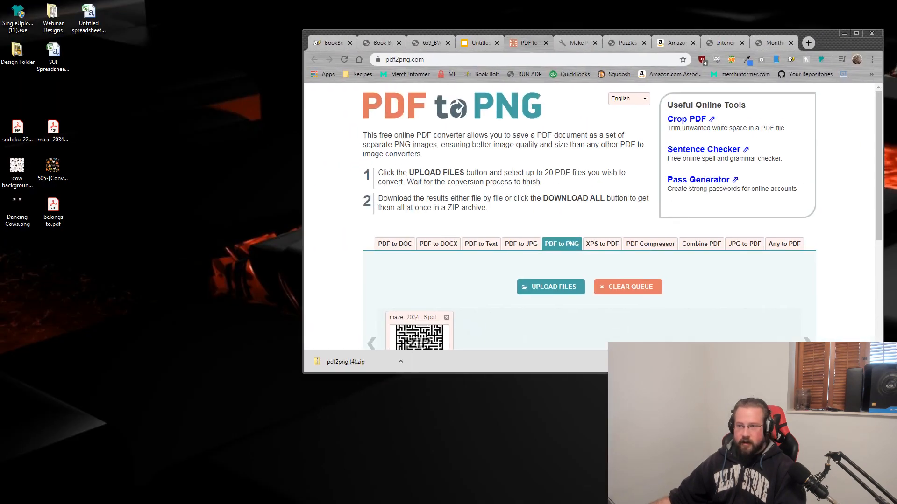
{"action": "left_click_drag", "start_coordinate": [896, 211], "coordinate": [123, 186]}
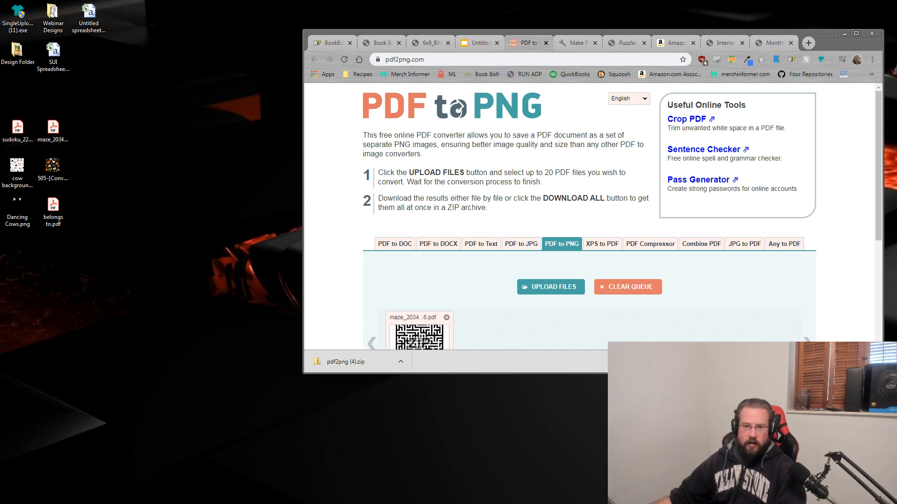
{"action": "left_click_drag", "start_coordinate": [0, 220], "coordinate": [82, 129]}
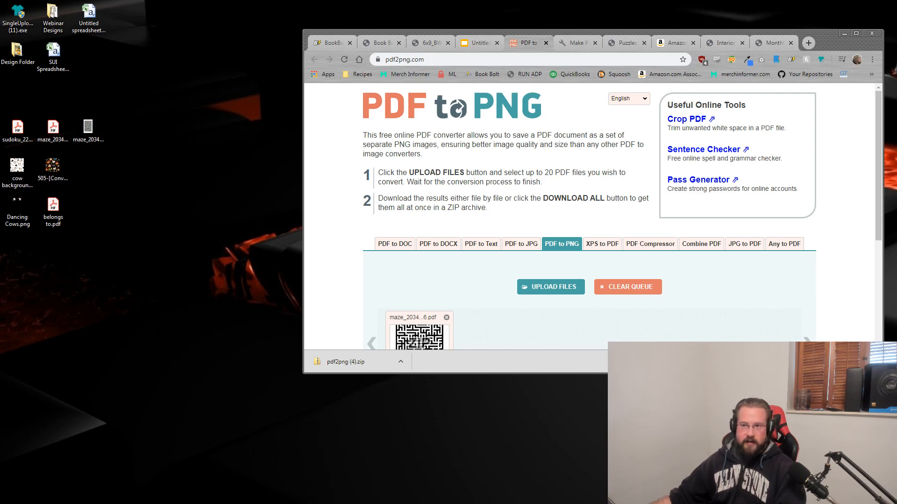
Step: Preview the maze PNG, then restore the browser and return to the presentation
{"action": "left_click_drag", "start_coordinate": [896, 29], "coordinate": [361, 4]}
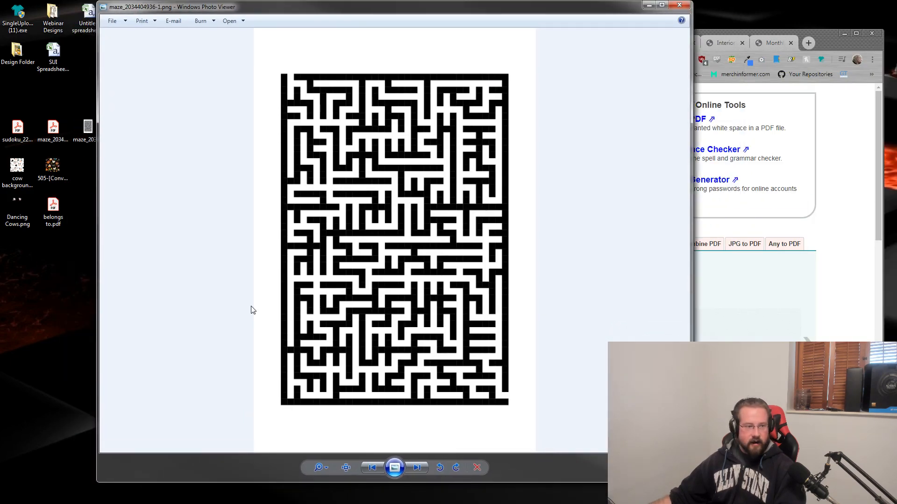
{"action": "left_click", "coordinate": [679, 5]}
{"action": "left_click_drag", "start_coordinate": [835, 44], "coordinate": [806, 28]}
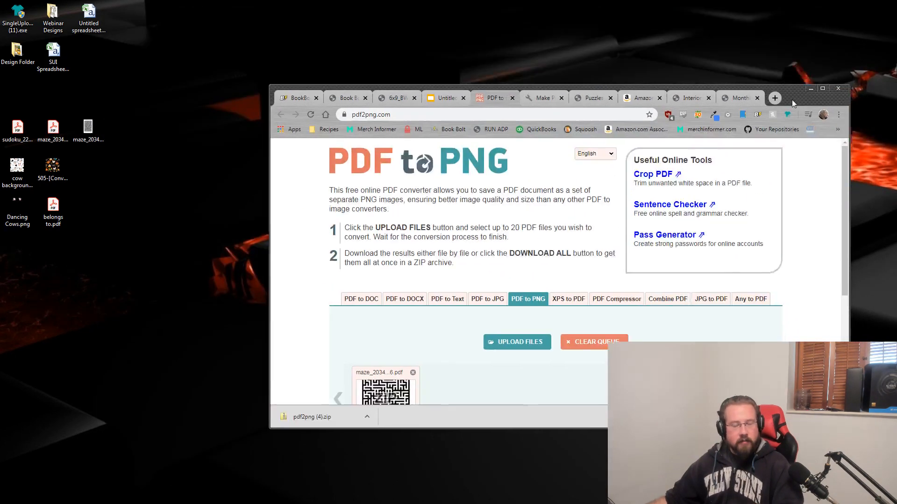
{"action": "left_click", "coordinate": [825, 17]}
{"action": "left_click", "coordinate": [283, 4]}
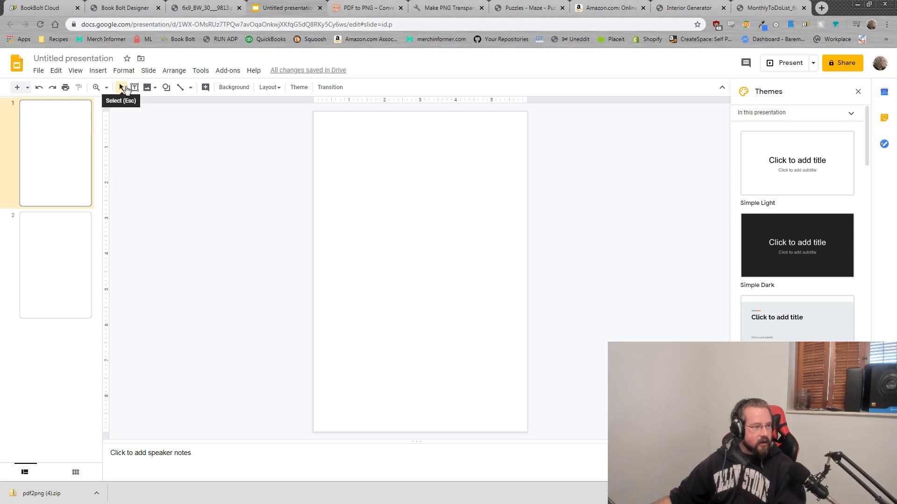
{"action": "left_click", "coordinate": [98, 70]}
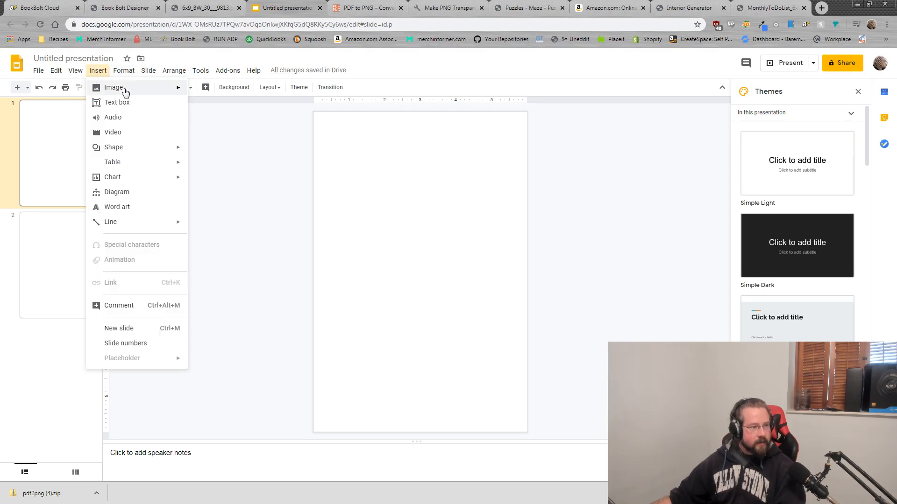
{"action": "mouse_move", "coordinate": [180, 91]}
{"action": "left_click", "coordinate": [233, 93]}
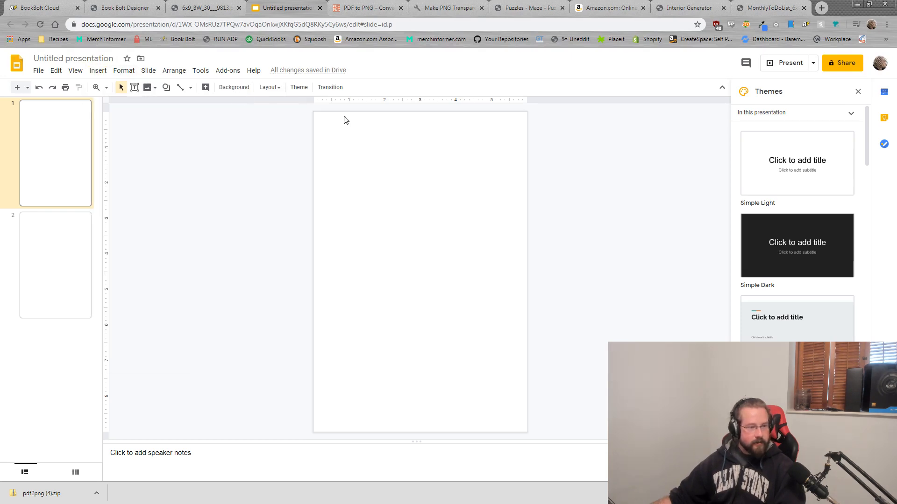
{"action": "left_click_drag", "start_coordinate": [374, 7], "coordinate": [896, 28]}
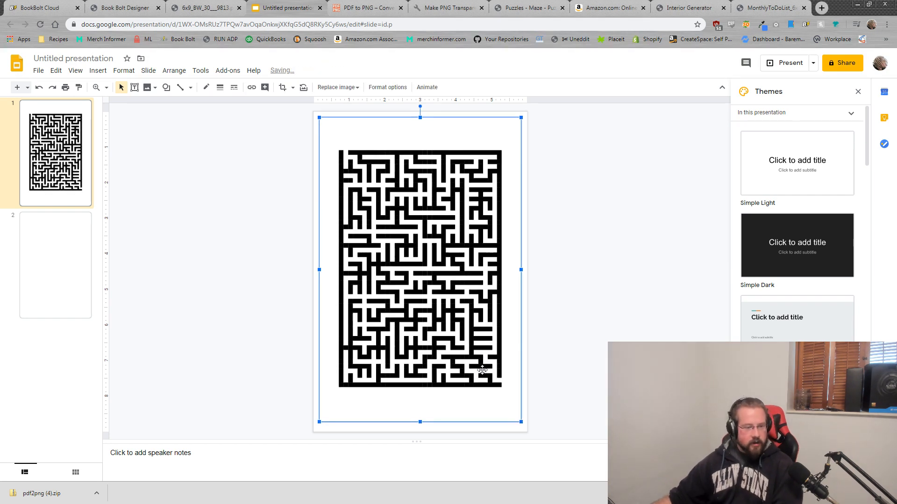
{"action": "left_click_drag", "start_coordinate": [518, 419], "coordinate": [495, 384]}
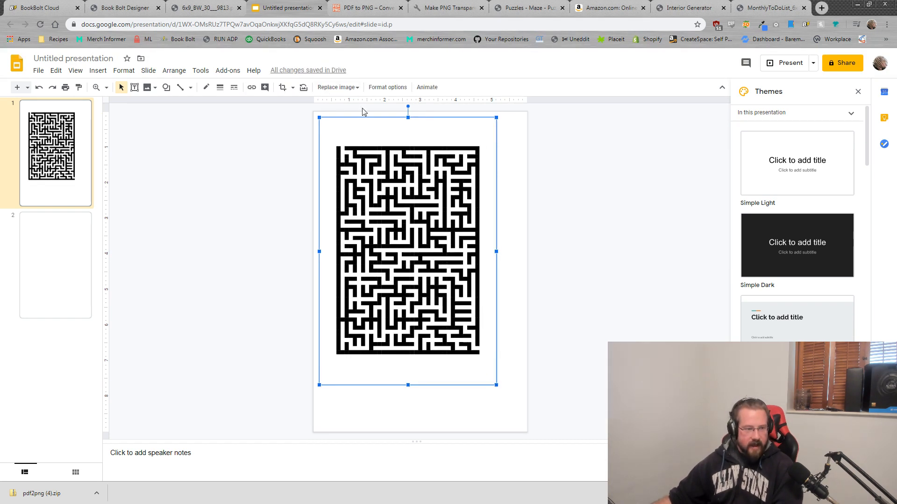
{"action": "mouse_move", "coordinate": [378, 127]}
{"action": "left_mouse_down"}
{"action": "mouse_move", "coordinate": [402, 136]}
{"action": "mouse_move", "coordinate": [398, 144]}
{"action": "mouse_move", "coordinate": [386, 131]}
{"action": "left_mouse_up"}
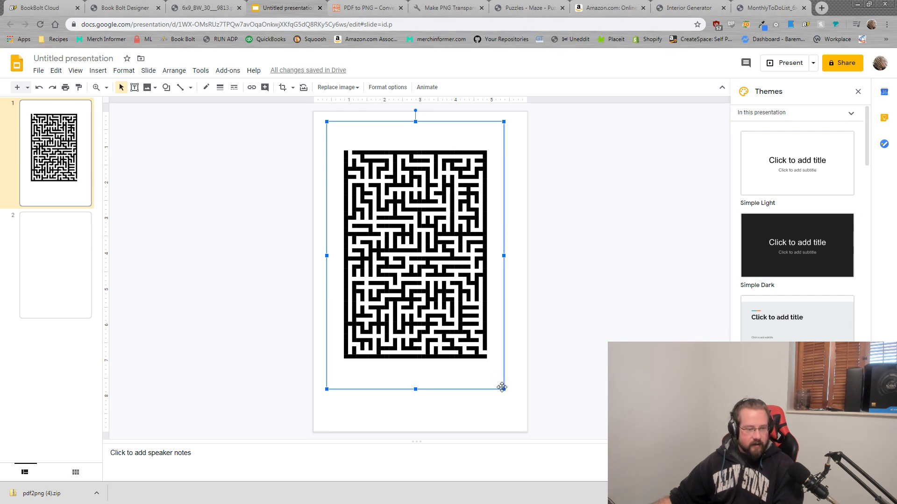
{"action": "left_click_drag", "start_coordinate": [504, 389], "coordinate": [516, 400]}
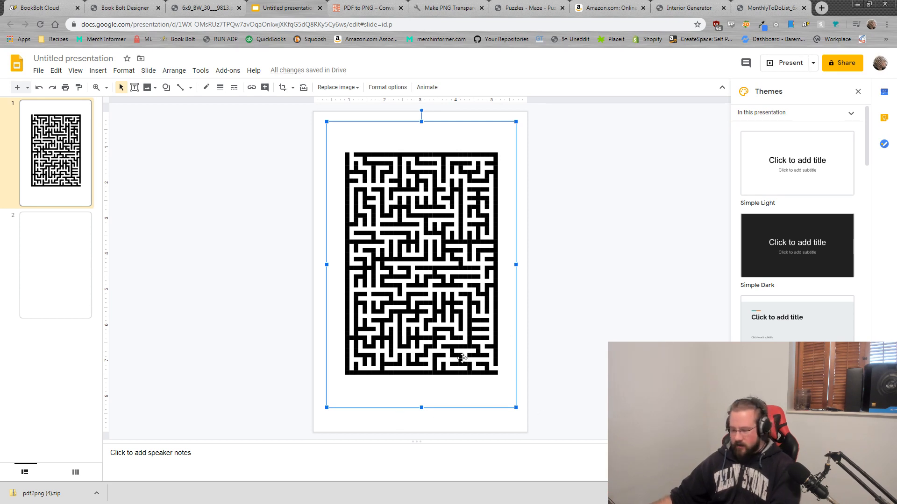
{"action": "key", "text": "Delete"}
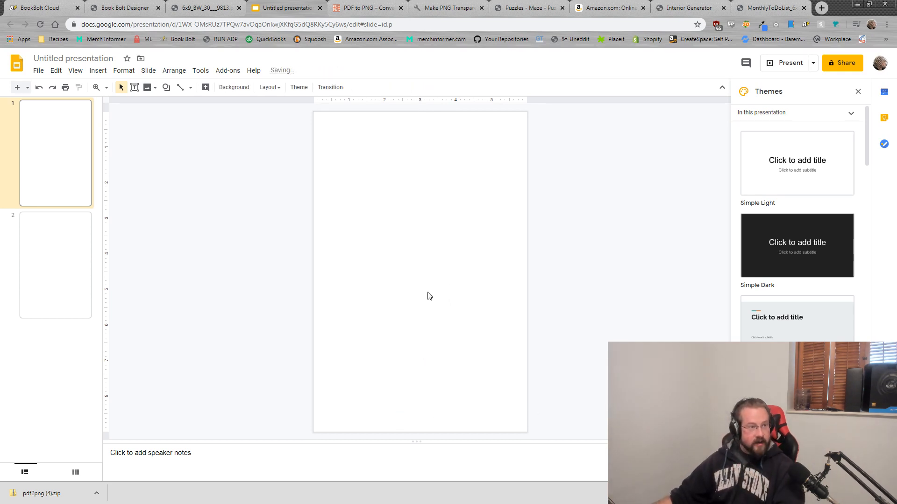
Step: Load the maze PNG from the desktop into Online PNG Tools' transparency tool
{"action": "left_click", "coordinate": [869, 4]}
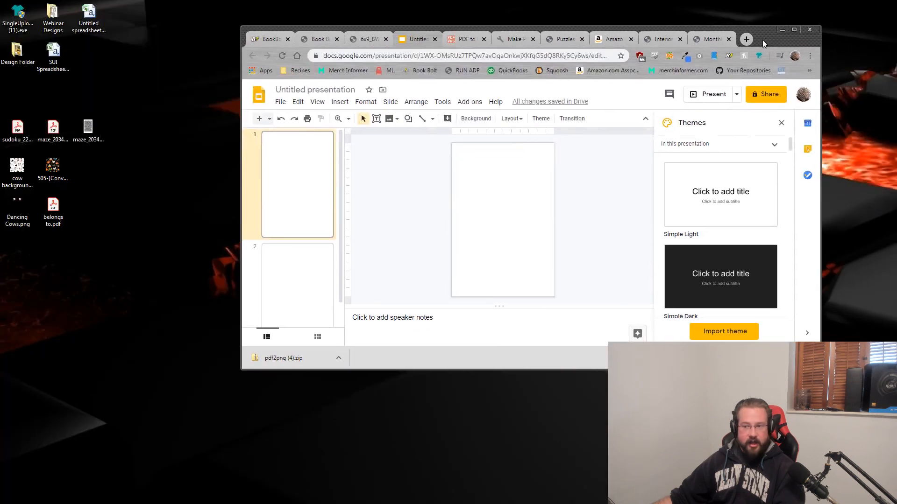
{"action": "left_click", "coordinate": [88, 131]}
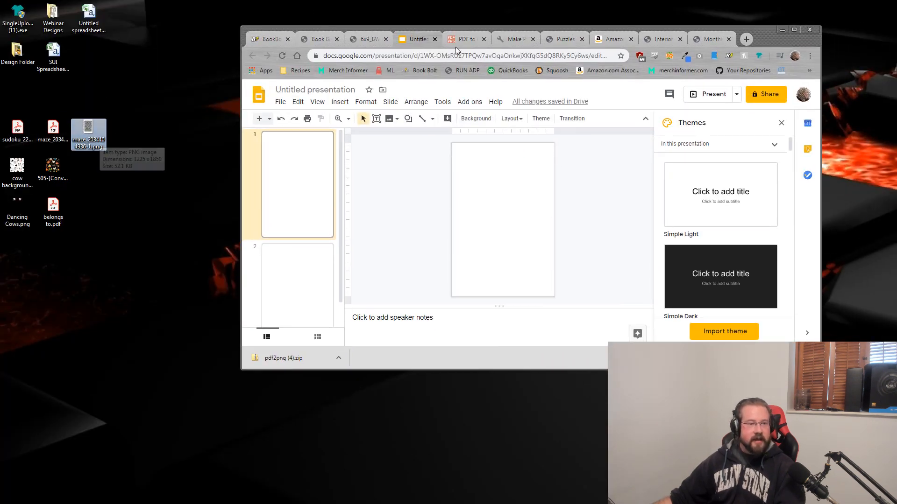
{"action": "double_click", "coordinate": [767, 32]}
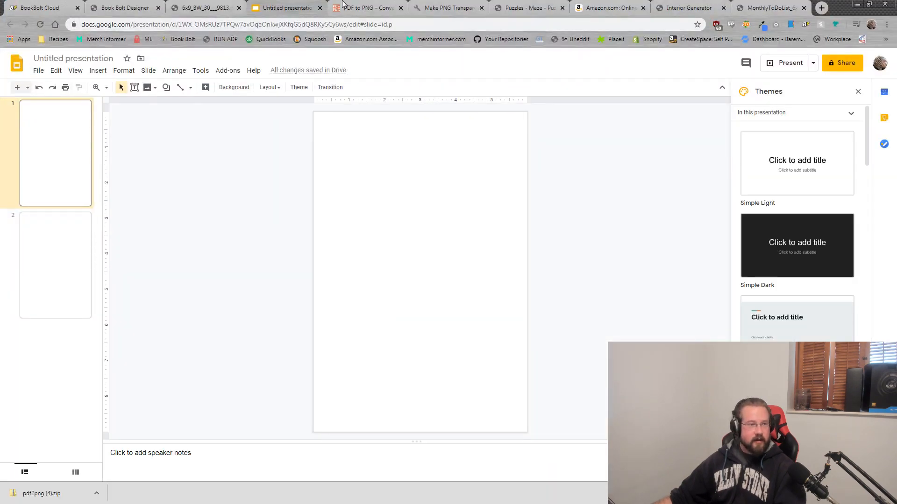
{"action": "left_click", "coordinate": [446, 8]}
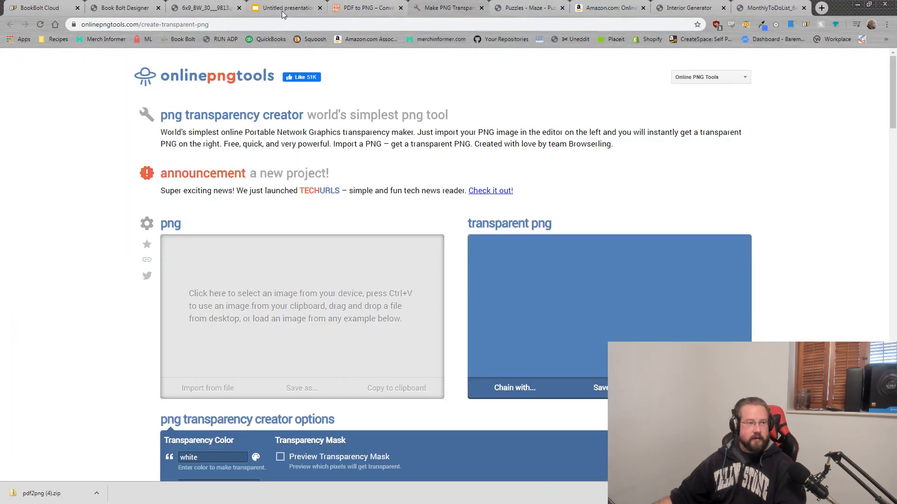
{"action": "left_click_drag", "start_coordinate": [209, 24], "coordinate": [187, 22]}
{"action": "key", "text": "ctrl+a"}
{"action": "key", "text": "alt+Tab"}
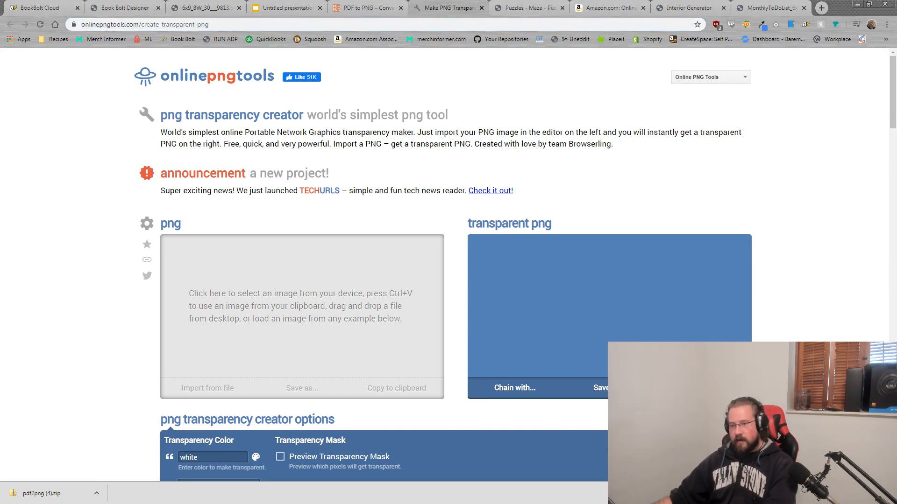
{"action": "double_click", "coordinate": [842, 15]}
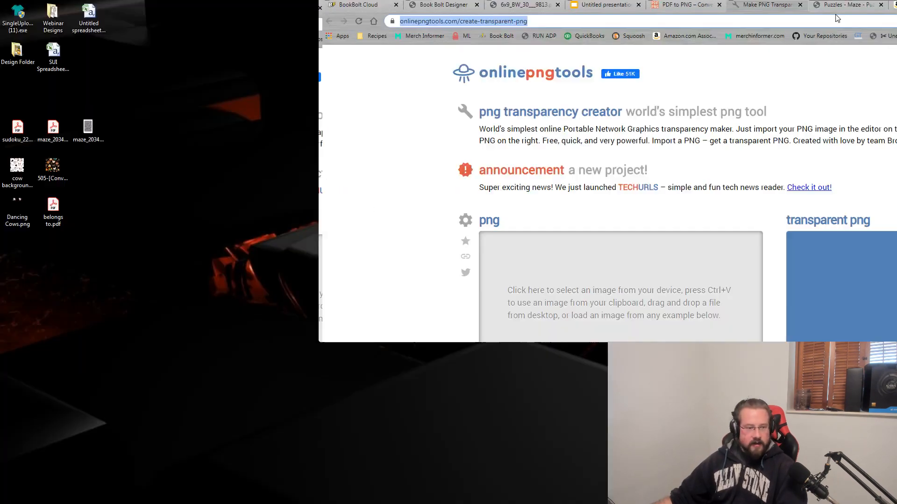
{"action": "left_click_drag", "start_coordinate": [74, 134], "coordinate": [431, 296]}
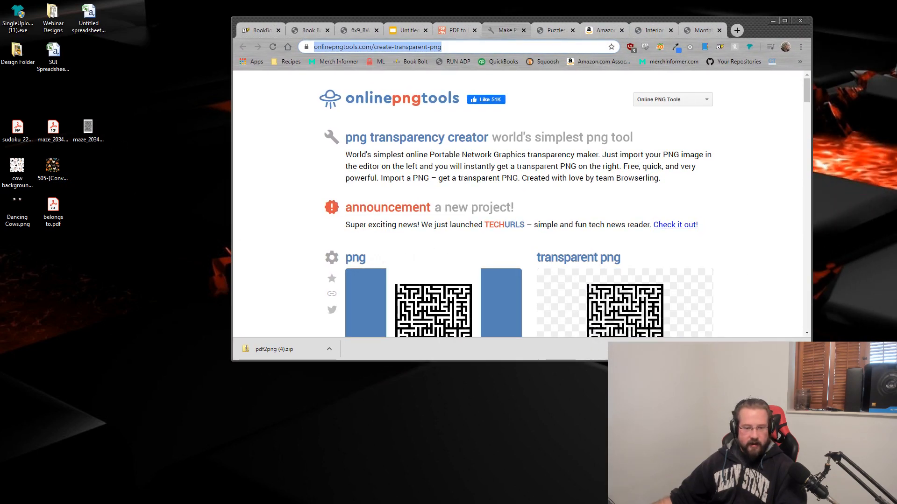
Step: Download the transparent maze and copy output-onlinepngtools (2).png onto the desktop
{"action": "left_click", "coordinate": [815, 364]}
{"action": "left_click_drag", "start_coordinate": [812, 361], "coordinate": [891, 453]}
{"action": "scroll", "coordinate": [714, 284], "scroll_direction": "down", "scroll_amount": 2}
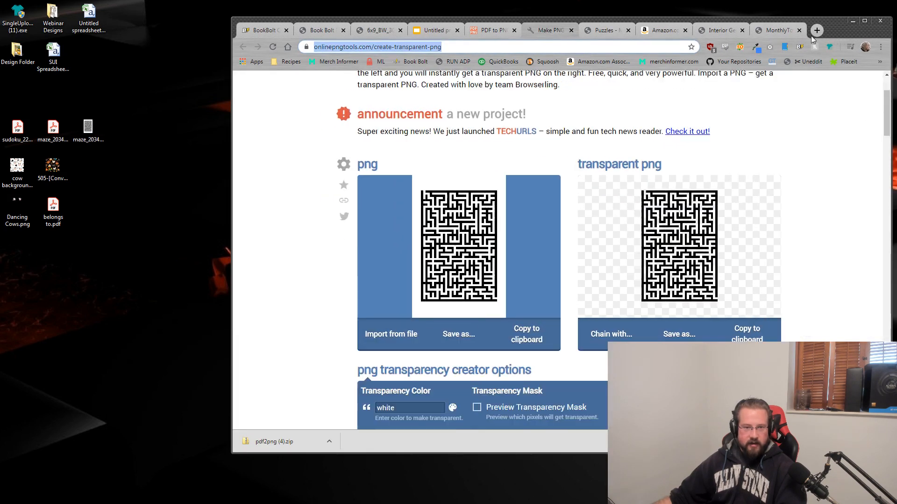
{"action": "left_click", "coordinate": [681, 336]}
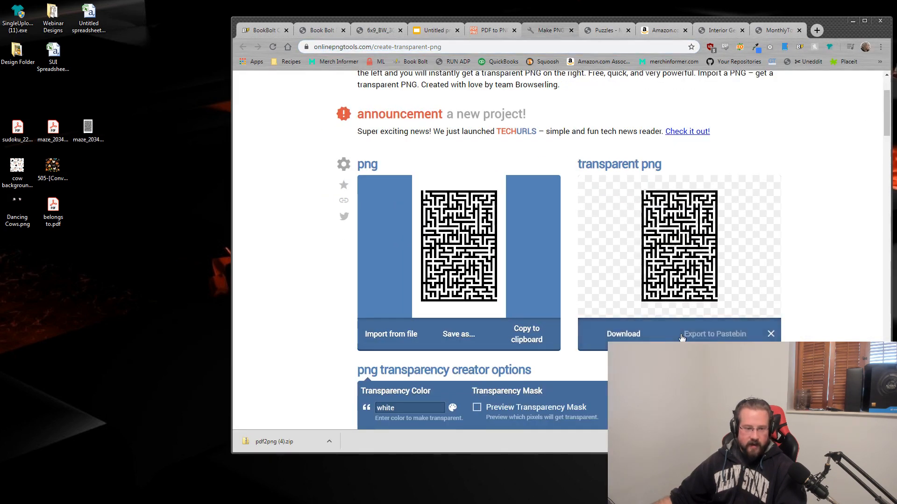
{"action": "left_click", "coordinate": [635, 336]}
{"action": "left_click", "coordinate": [330, 441]}
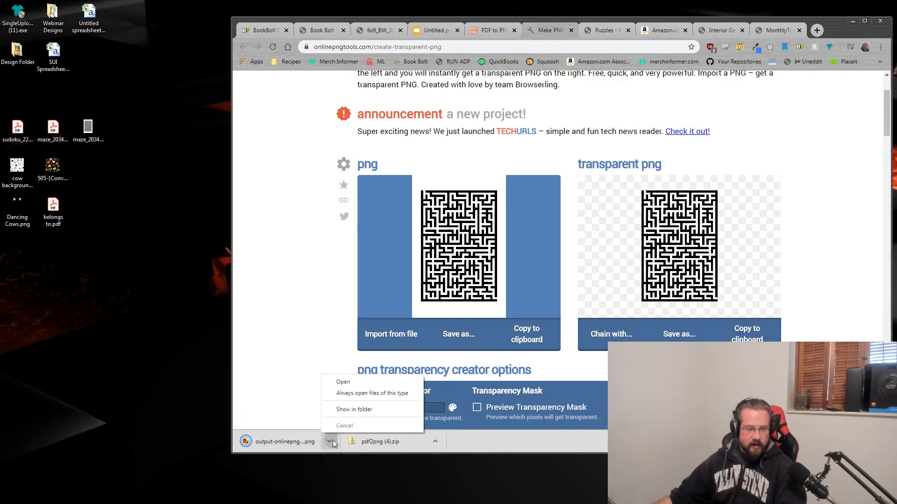
{"action": "left_click", "coordinate": [355, 411]}
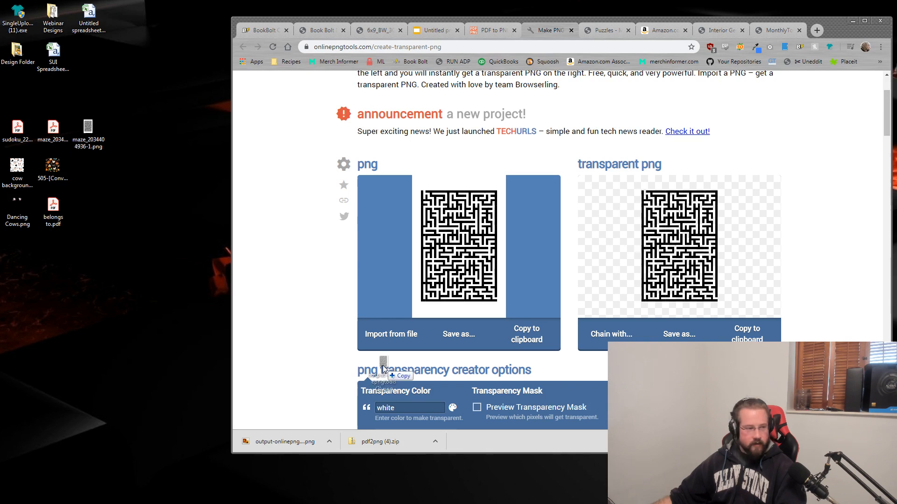
{"action": "left_click_drag", "start_coordinate": [381, 358], "coordinate": [92, 171]}
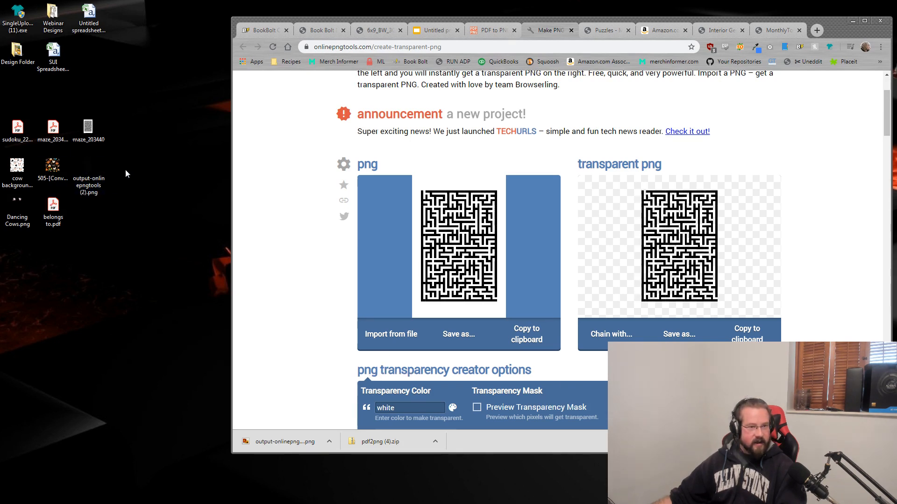
{"action": "left_click", "coordinate": [865, 21]}
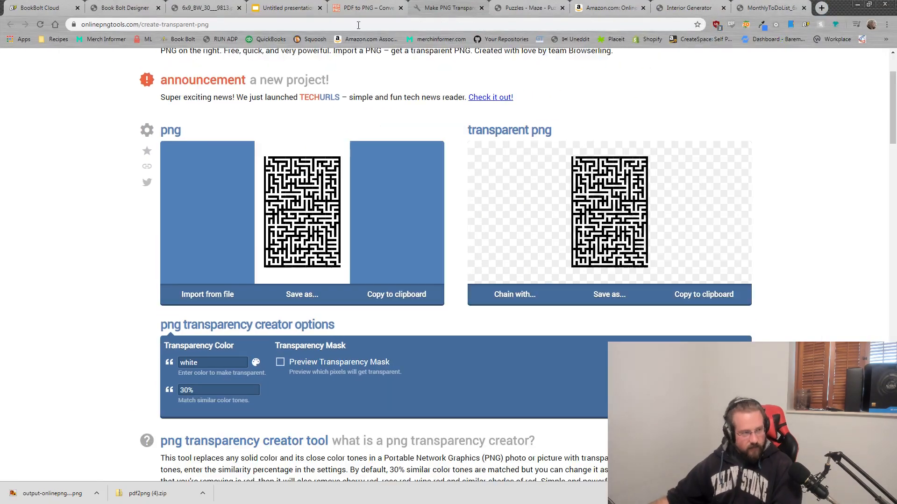
Step: Insert the transparent maze PNG on slide 1, then preview cow background.png
{"action": "left_click", "coordinate": [284, 5]}
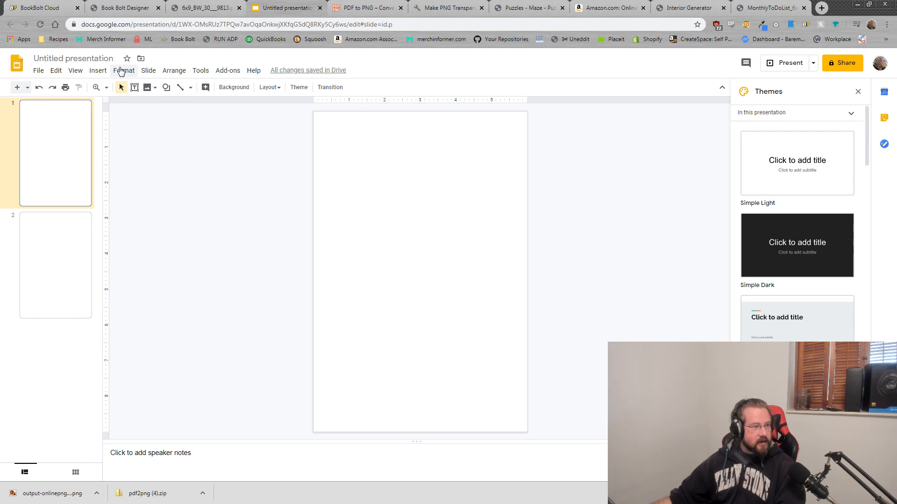
{"action": "left_click", "coordinate": [97, 70]}
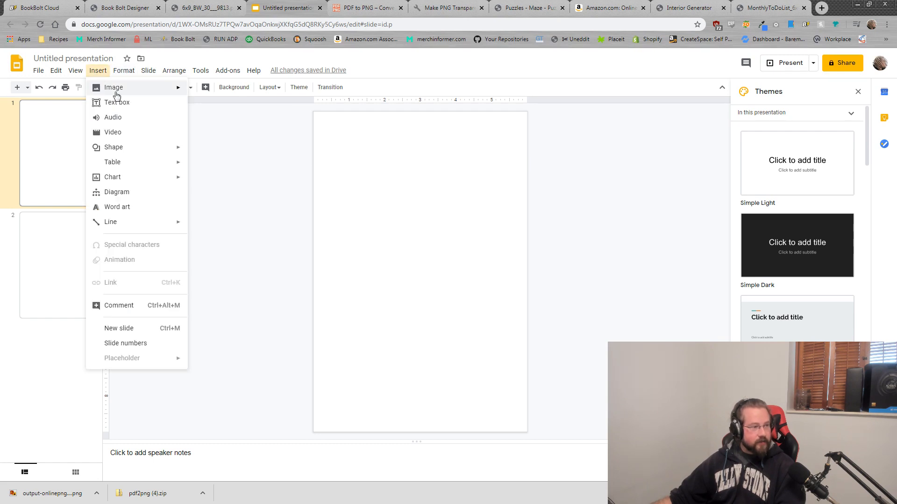
{"action": "mouse_move", "coordinate": [136, 90]}
{"action": "left_click", "coordinate": [234, 91]}
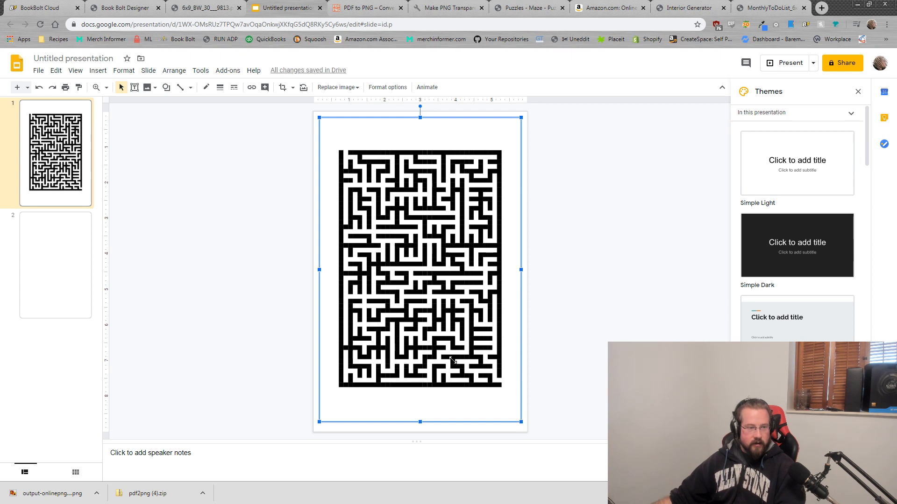
{"action": "left_click", "coordinate": [579, 271]}
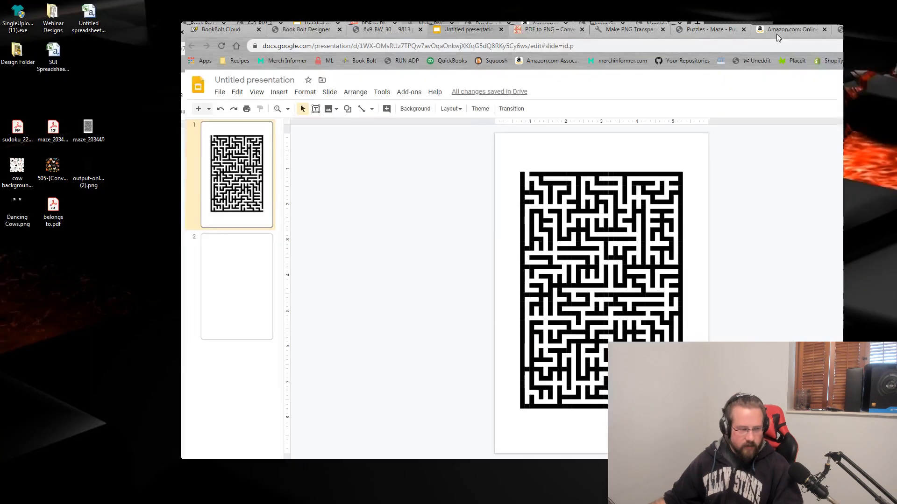
{"action": "double_click", "coordinate": [841, 11]}
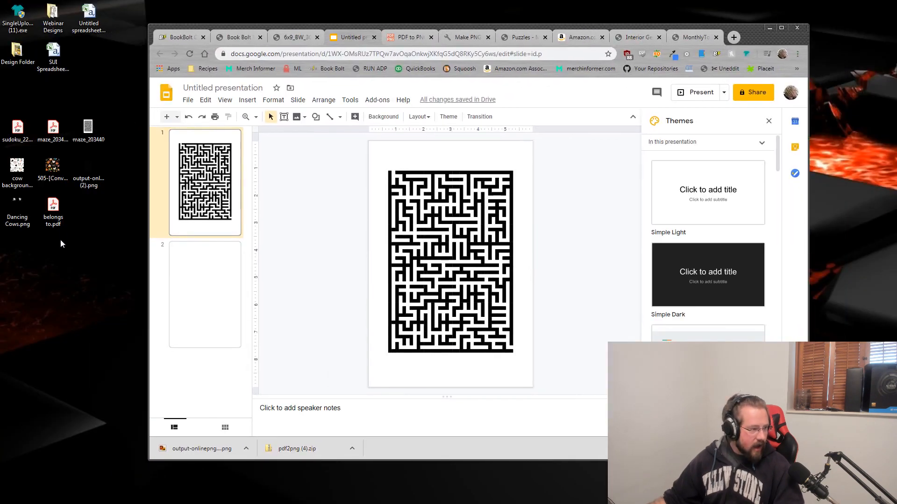
{"action": "double_click", "coordinate": [17, 167]}
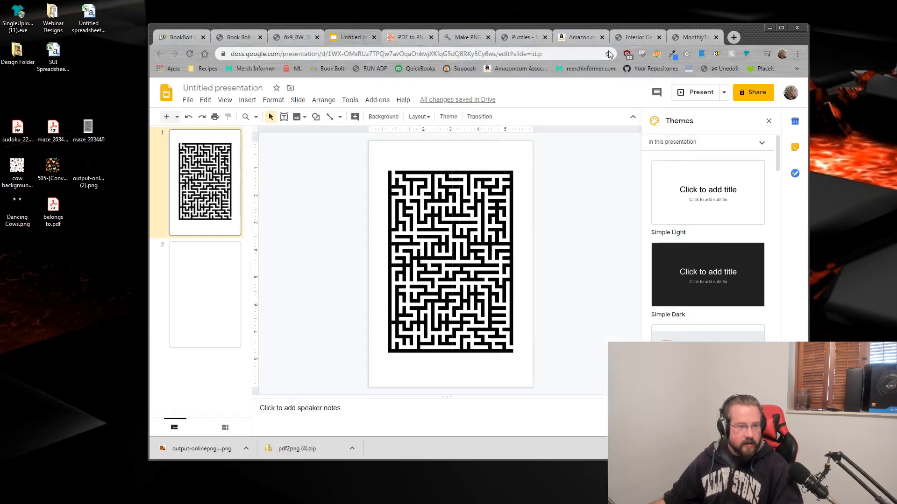
Step: Insert cow background.png on slide 1 and stretch it to cover the whole slide
{"action": "left_click", "coordinate": [680, 5]}
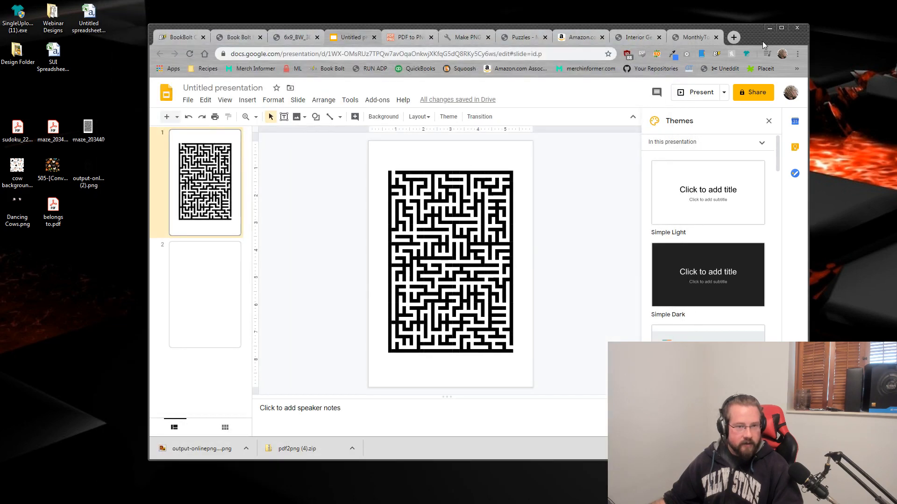
{"action": "mouse_move", "coordinate": [754, 35]}
{"action": "left_mouse_down"}
{"action": "mouse_move", "coordinate": [758, 45]}
{"action": "mouse_move", "coordinate": [758, 37]}
{"action": "left_mouse_up"}
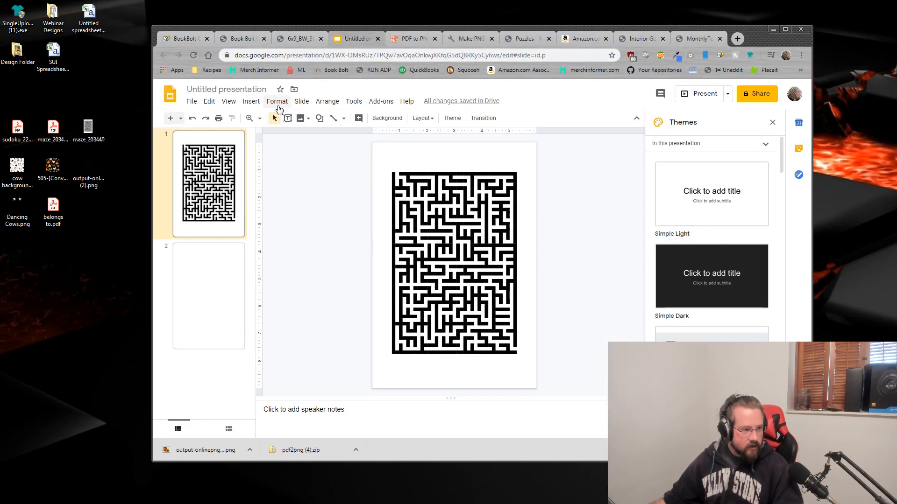
{"action": "left_click", "coordinate": [260, 106]}
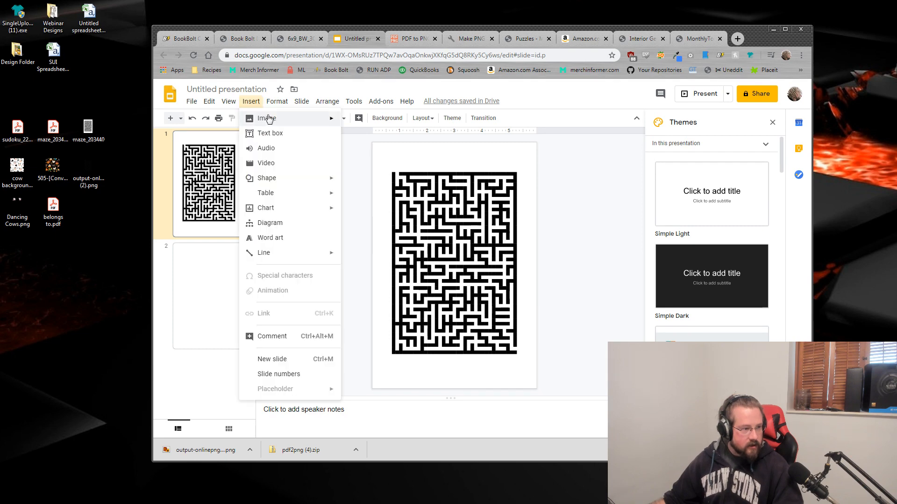
{"action": "mouse_move", "coordinate": [266, 118]}
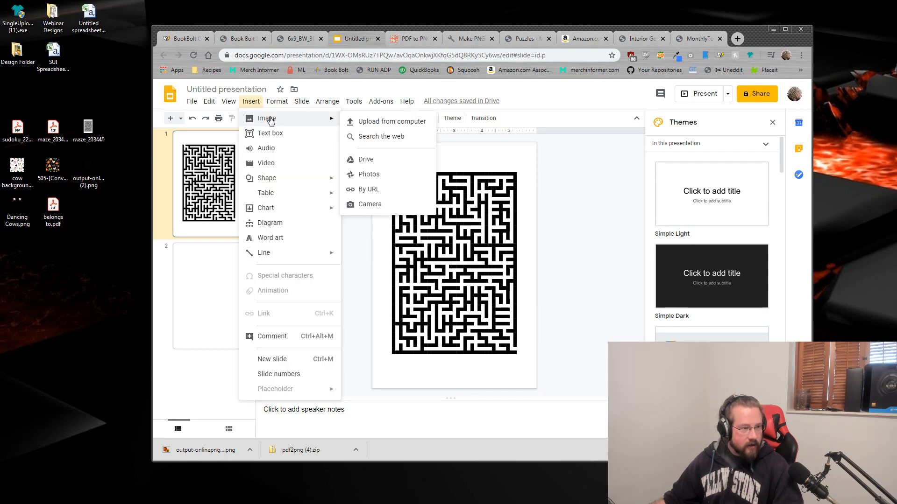
{"action": "left_click", "coordinate": [400, 124]}
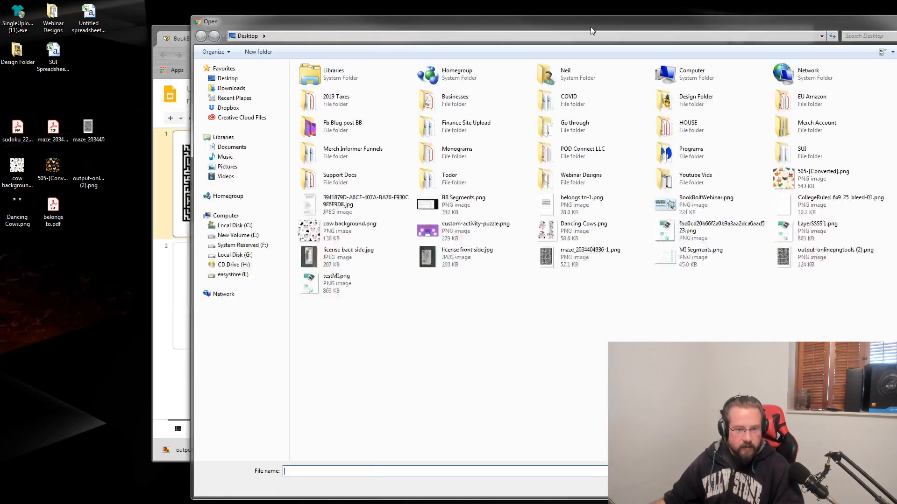
{"action": "key", "text": "Escape"}
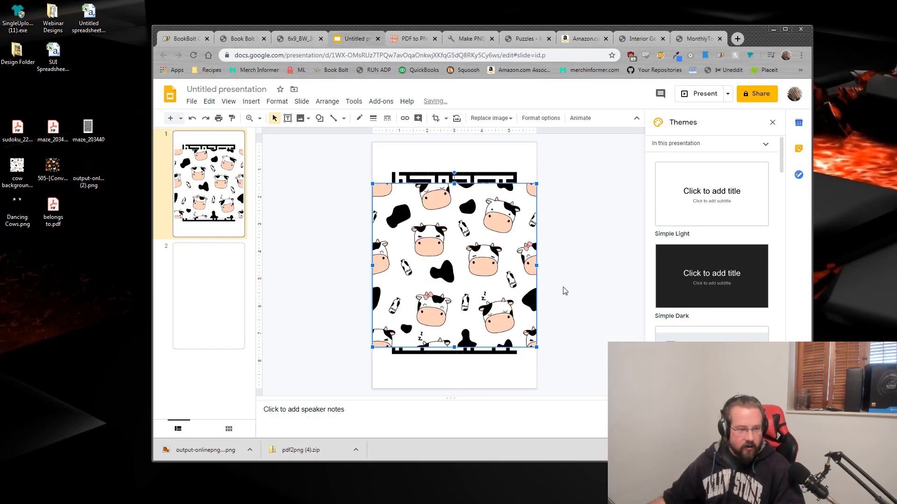
{"action": "left_click_drag", "start_coordinate": [536, 184], "coordinate": [559, 139]}
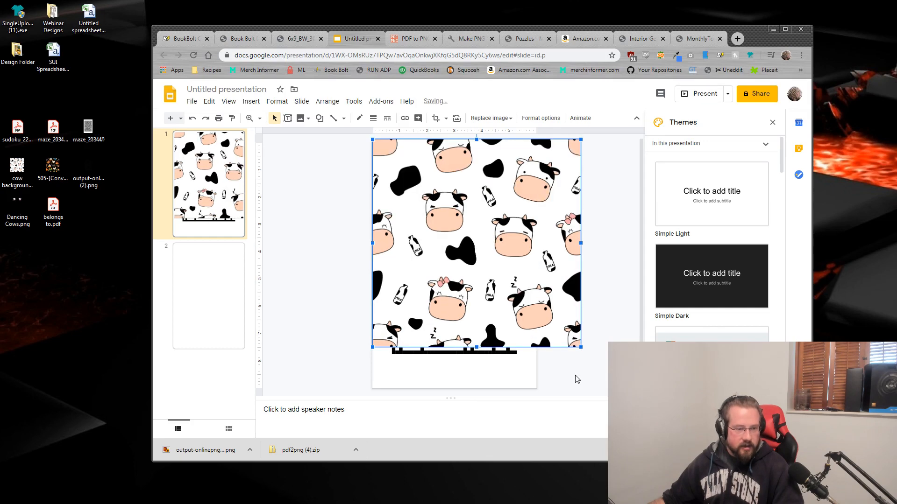
{"action": "left_click_drag", "start_coordinate": [583, 350], "coordinate": [600, 394]}
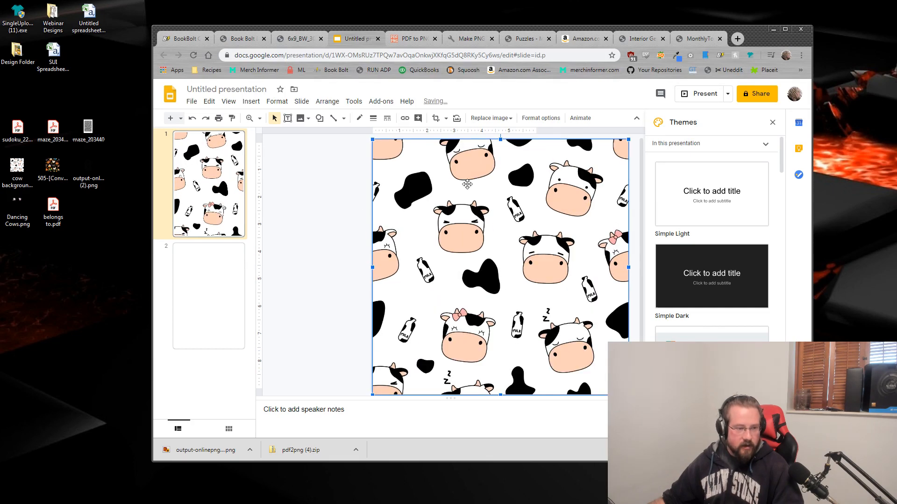
Step: Recolor the cow picture to Light 1 and raise its transparency to about 78%
{"action": "left_click", "coordinate": [539, 120]}
{"action": "double_click", "coordinate": [770, 44]}
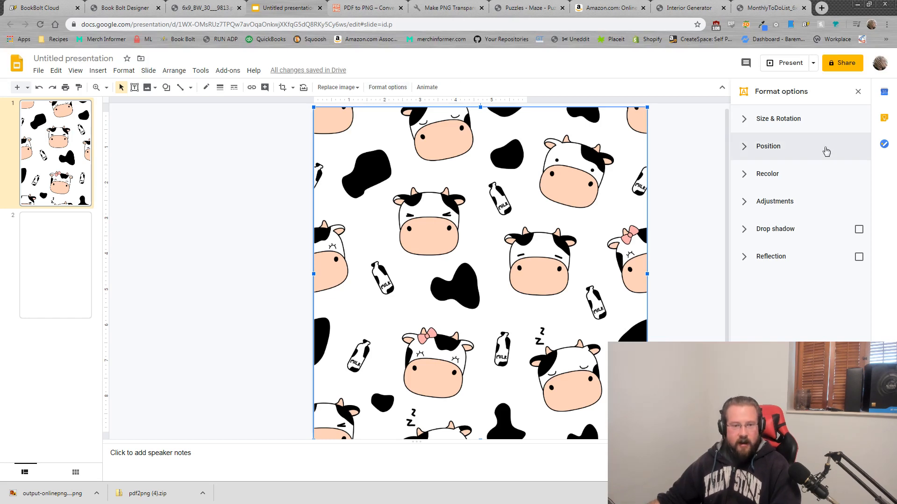
{"action": "left_click", "coordinate": [776, 179]}
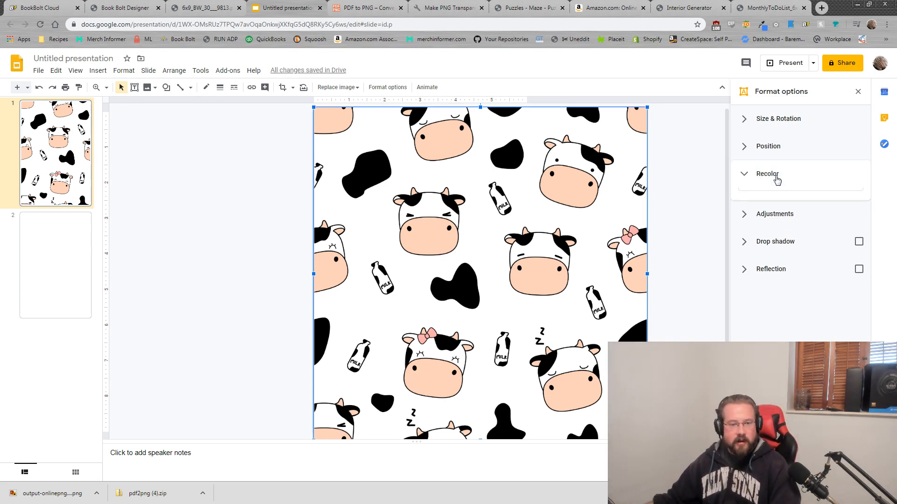
{"action": "left_click", "coordinate": [782, 200]}
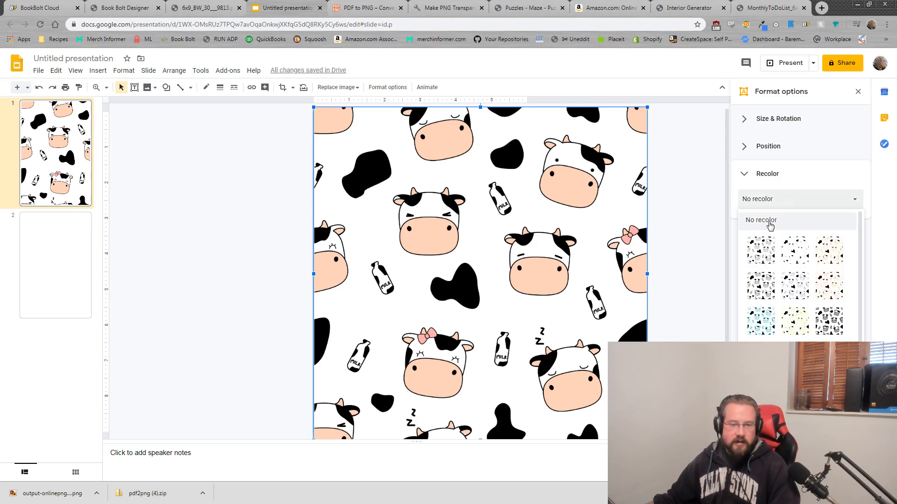
{"action": "left_click", "coordinate": [761, 250]}
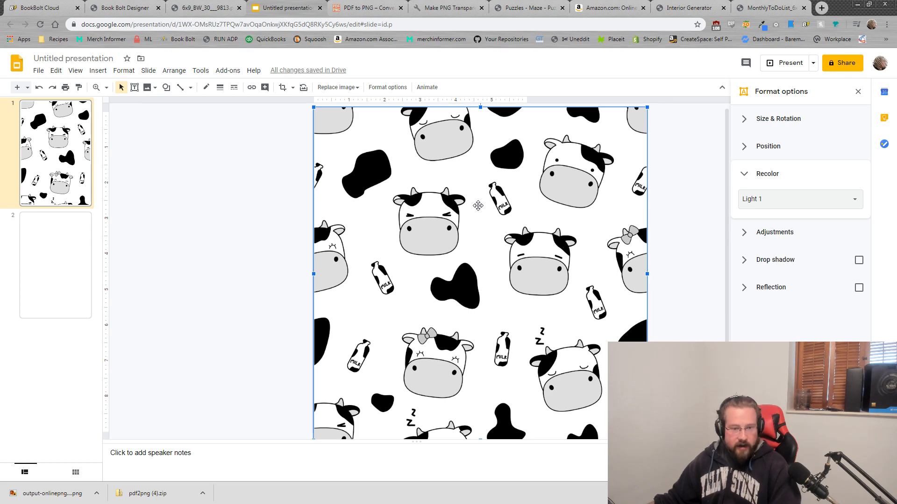
{"action": "left_click", "coordinate": [746, 233]}
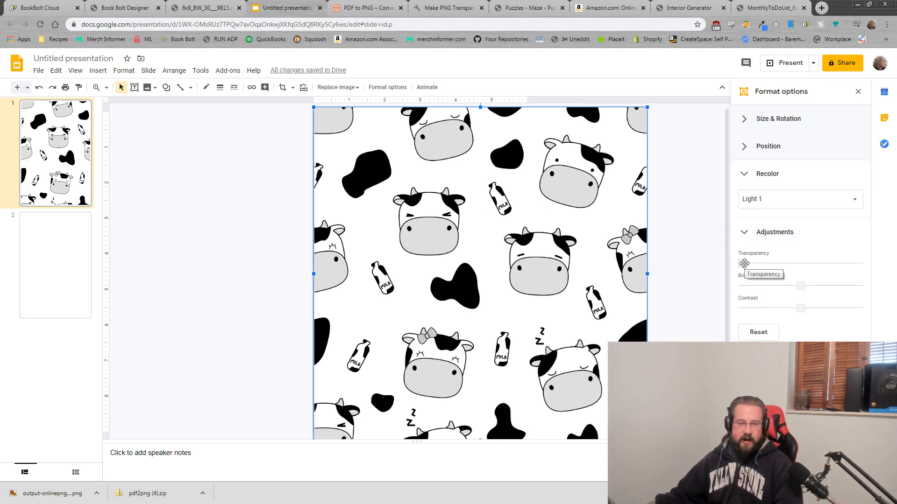
{"action": "left_click_drag", "start_coordinate": [744, 263], "coordinate": [832, 264]}
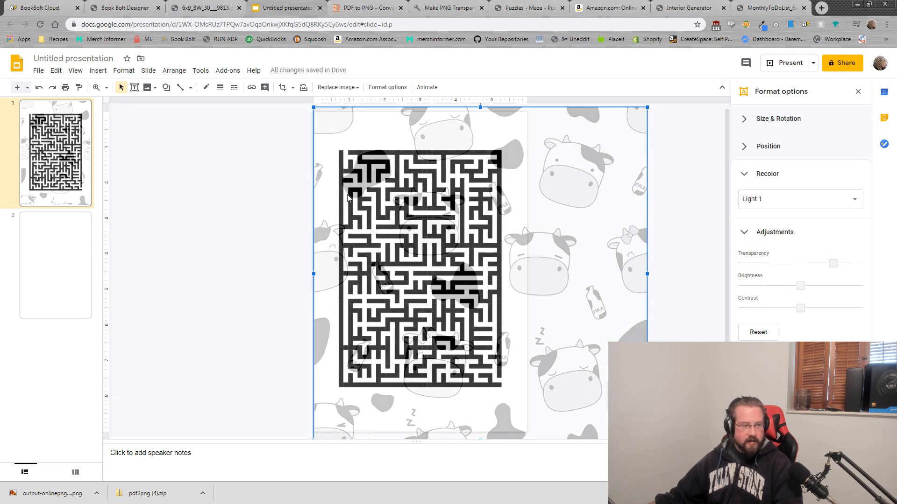
Step: Delete both the cow and maze images, leaving slide 1 blank
{"action": "double_click", "coordinate": [372, 186]}
{"action": "left_click_drag", "start_coordinate": [359, 129], "coordinate": [418, 198]}
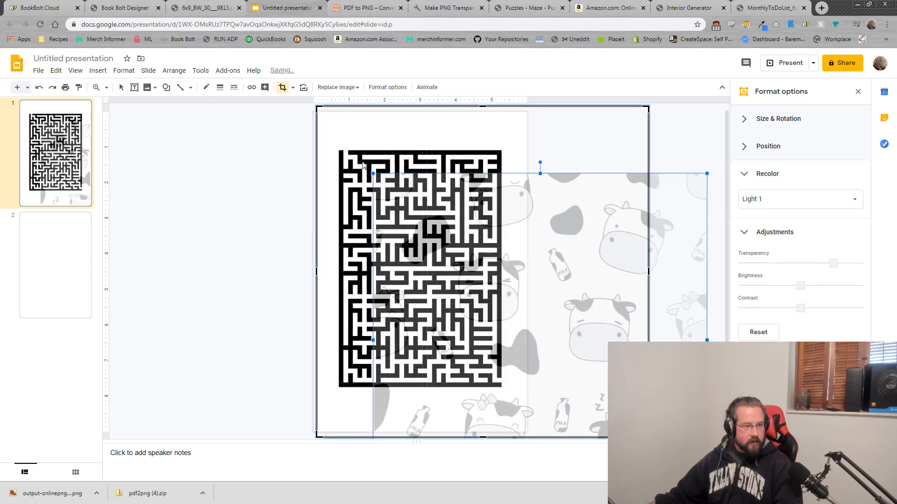
{"action": "left_click", "coordinate": [361, 161]}
{"action": "key", "text": "Delete"}
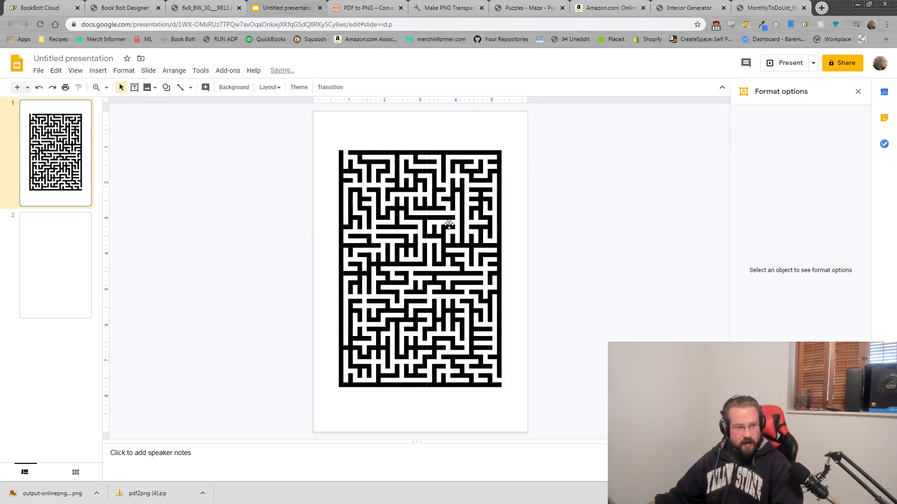
{"action": "left_click", "coordinate": [409, 223]}
{"action": "key", "text": "Delete"}
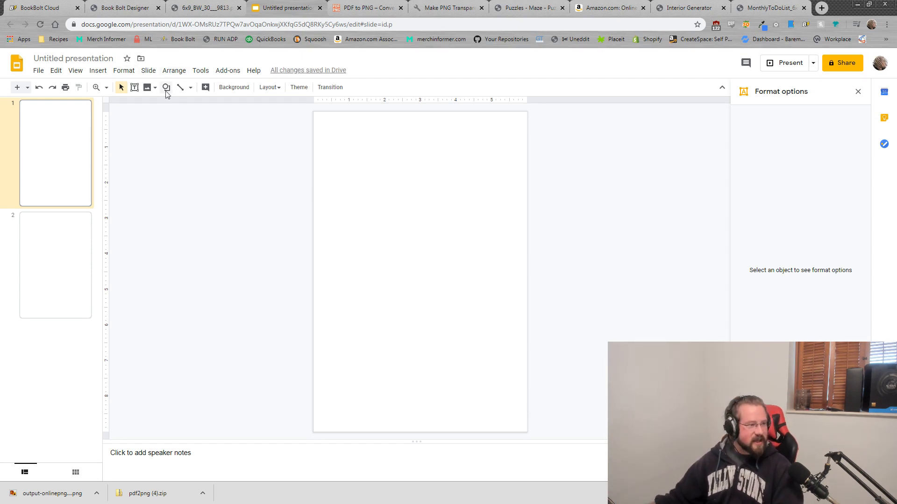
Step: Re-insert the cow background image and resize it to fill the whole slide
{"action": "left_click", "coordinate": [98, 73]}
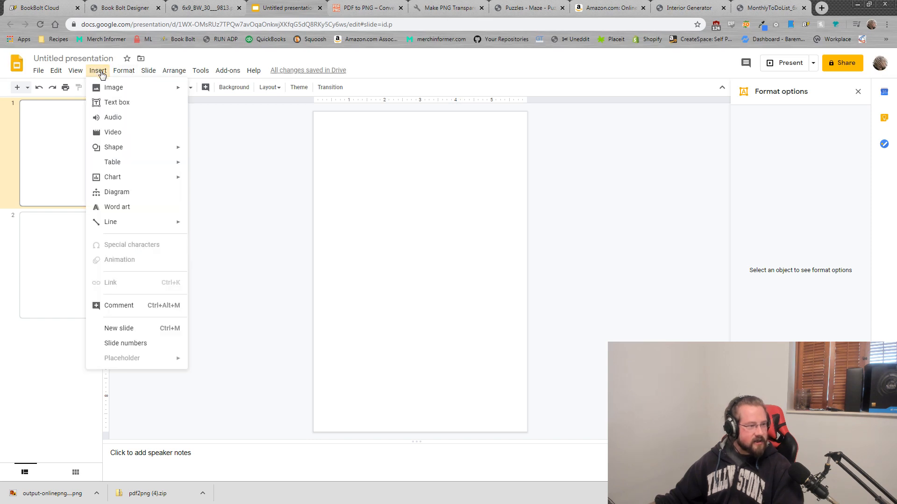
{"action": "mouse_move", "coordinate": [175, 89]}
{"action": "left_click", "coordinate": [217, 92]}
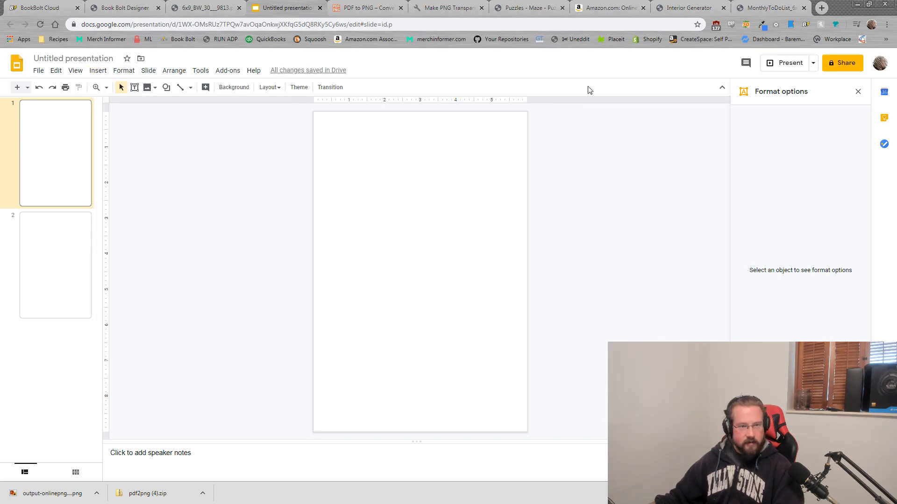
{"action": "left_click_drag", "start_coordinate": [510, 12], "coordinate": [896, 42]}
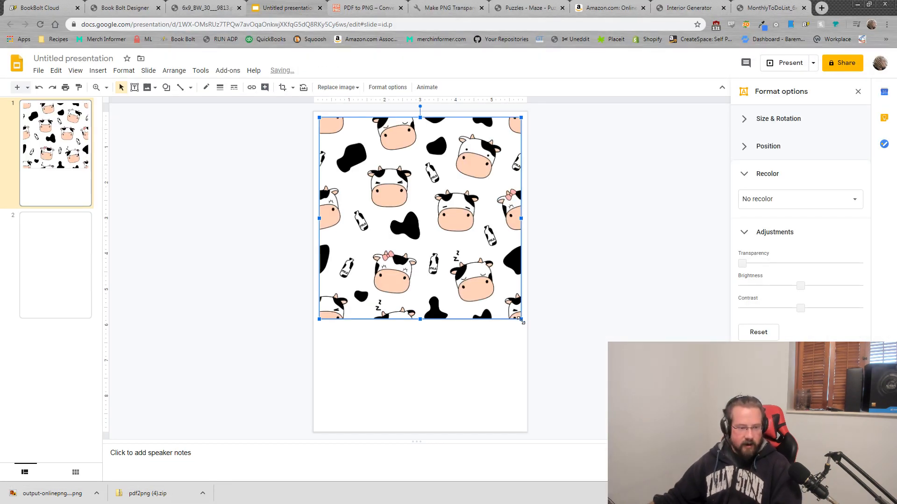
{"action": "left_click_drag", "start_coordinate": [521, 319], "coordinate": [591, 432]}
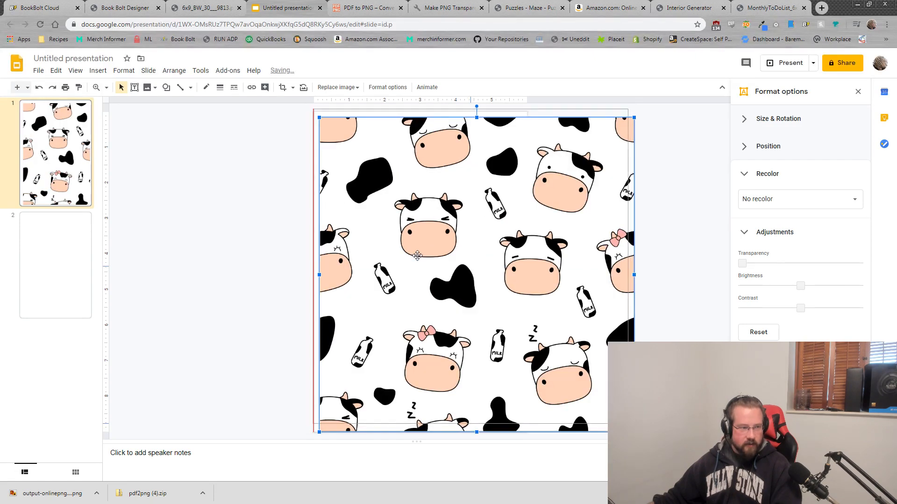
{"action": "left_click_drag", "start_coordinate": [411, 255], "coordinate": [401, 247]}
{"action": "left_click_drag", "start_coordinate": [623, 424], "coordinate": [640, 440]}
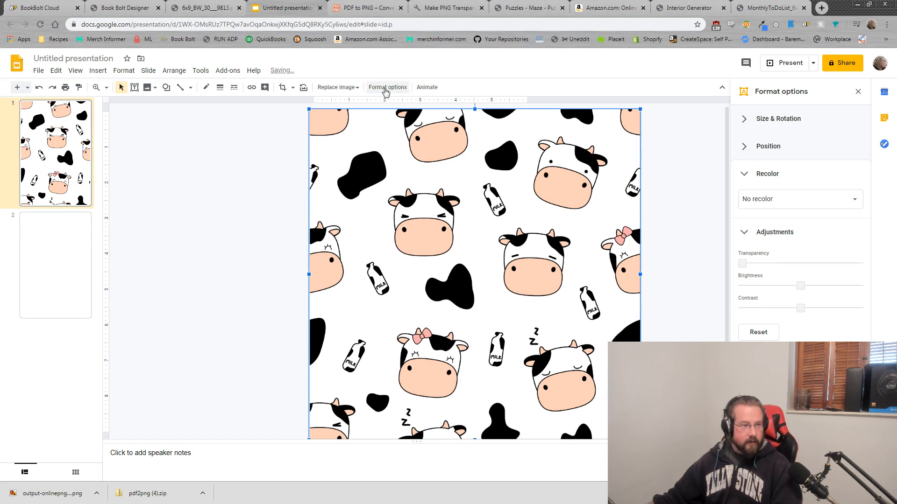
Step: Recolor the cow image Light 1 and fade it to about 81% transparency
{"action": "left_click", "coordinate": [784, 204]}
{"action": "left_click", "coordinate": [764, 251]}
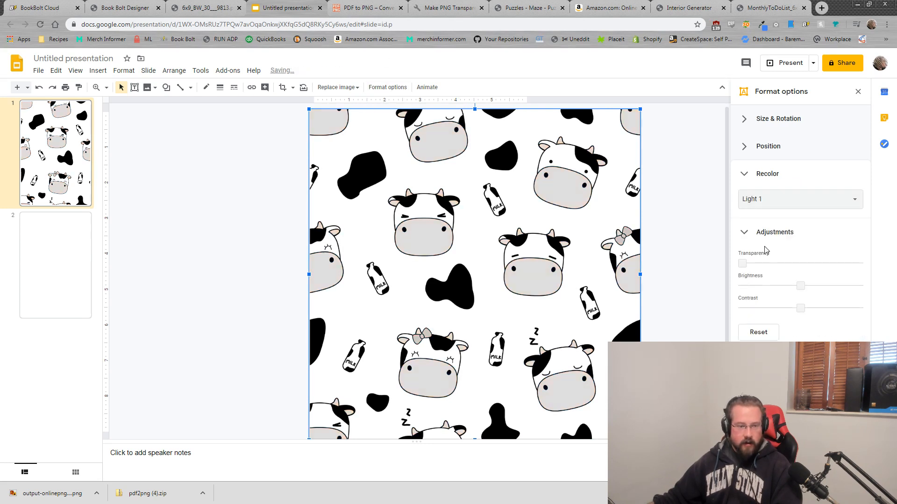
{"action": "left_click_drag", "start_coordinate": [742, 264], "coordinate": [839, 266]}
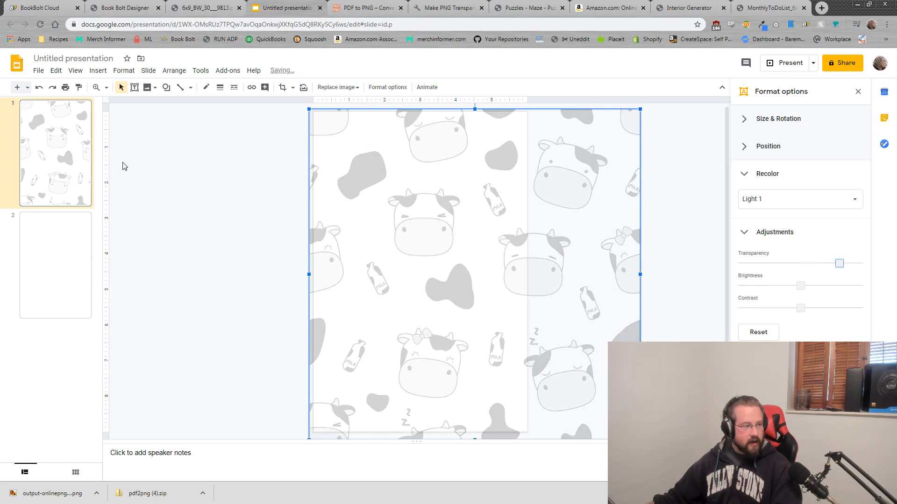
Step: Upload the maze PNG onto slide 1 over the faded cow pattern and deselect it
{"action": "left_click", "coordinate": [126, 71]}
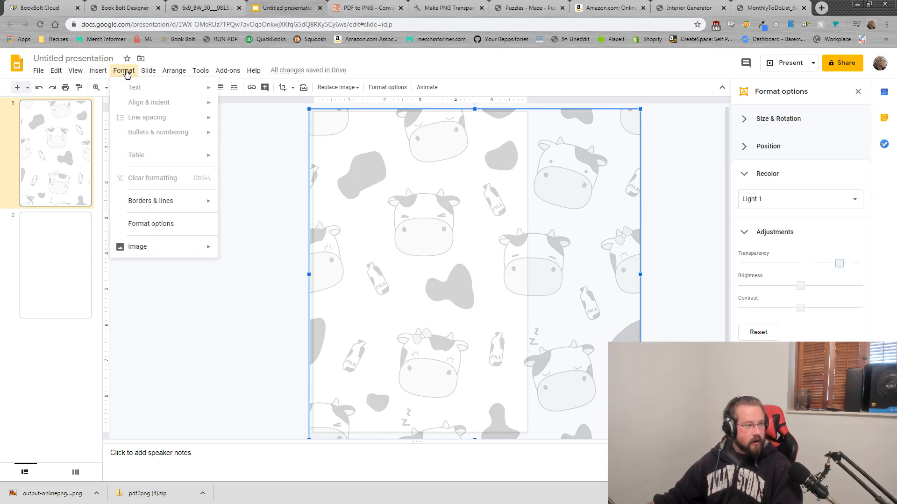
{"action": "mouse_move", "coordinate": [98, 73]}
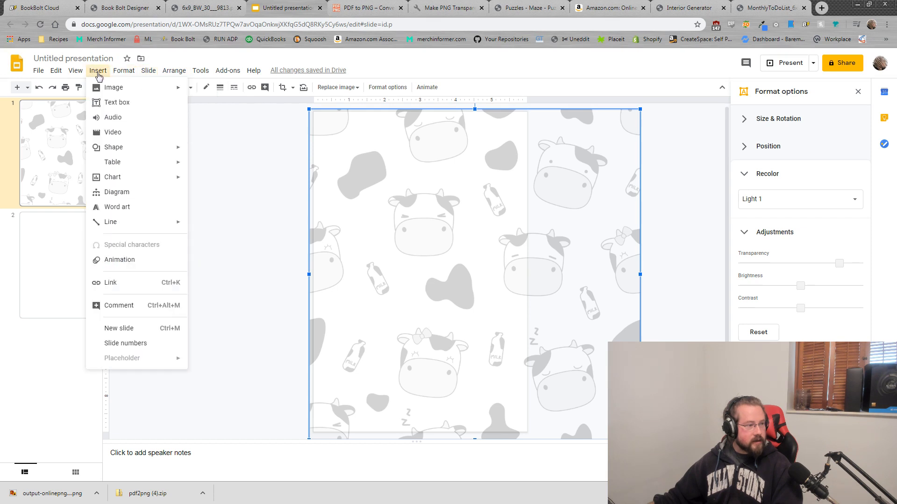
{"action": "mouse_move", "coordinate": [115, 91]}
{"action": "left_click", "coordinate": [224, 91]}
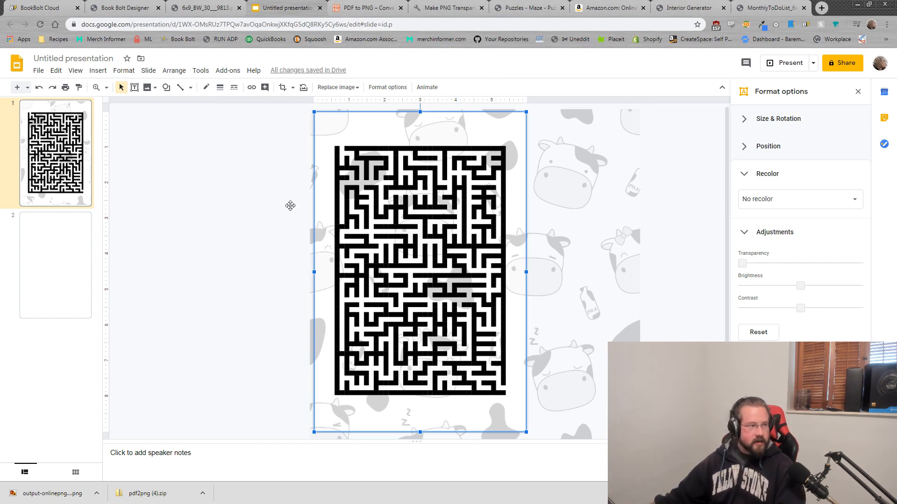
{"action": "left_click", "coordinate": [38, 72]}
{"action": "left_click", "coordinate": [216, 176]}
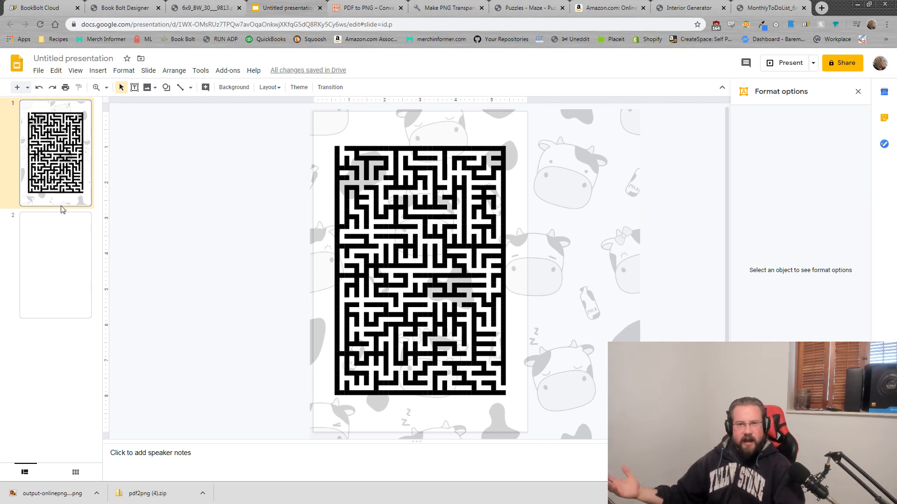
Step: Download the presentation as Untitled presentation.pdf and open the downloaded file
{"action": "left_click", "coordinate": [37, 75]}
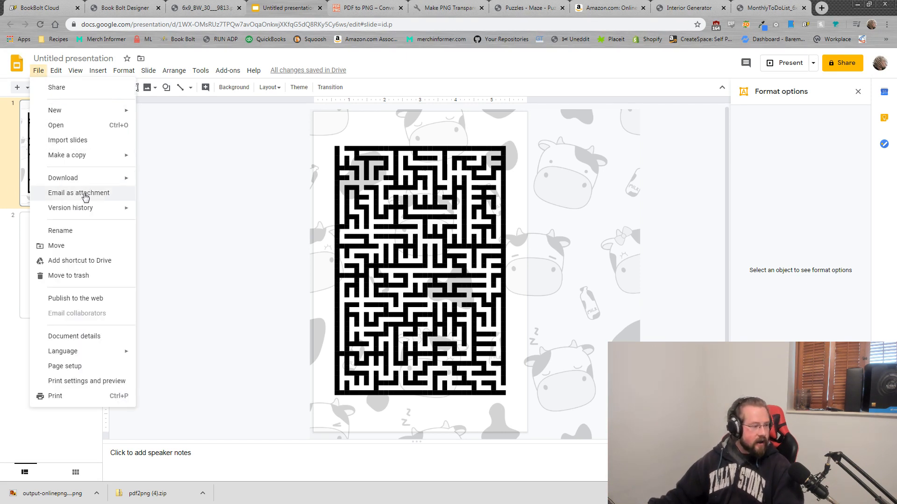
{"action": "mouse_move", "coordinate": [94, 181]}
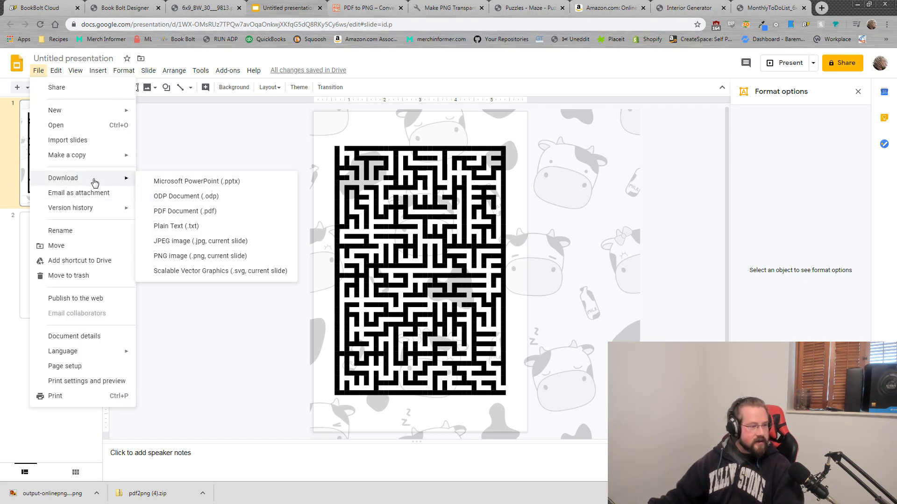
{"action": "left_click", "coordinate": [204, 217]}
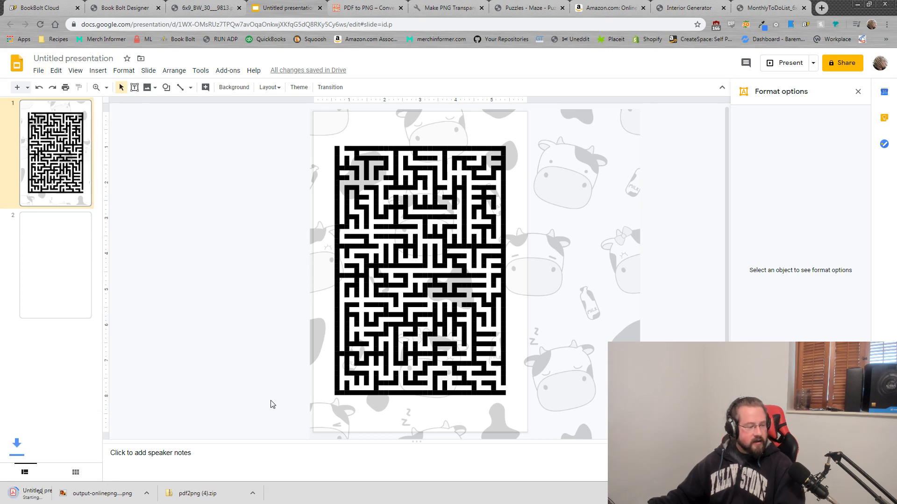
{"action": "left_click", "coordinate": [80, 494]}
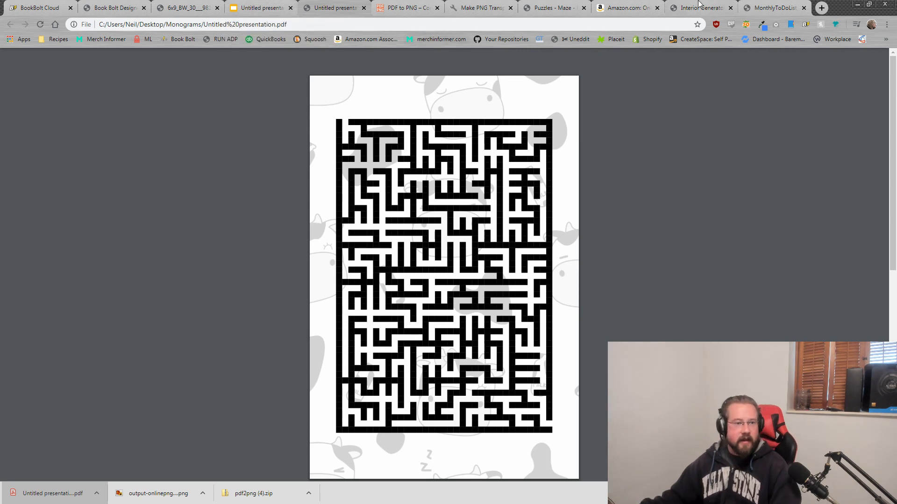
Step: Leave the exported maze PDF and return to the Book Bolt editor's 6x9_Interior_30_bleed draft
{"action": "left_click", "coordinate": [713, 6]}
{"action": "scroll", "coordinate": [561, 299], "scroll_direction": "down", "scroll_amount": 15}
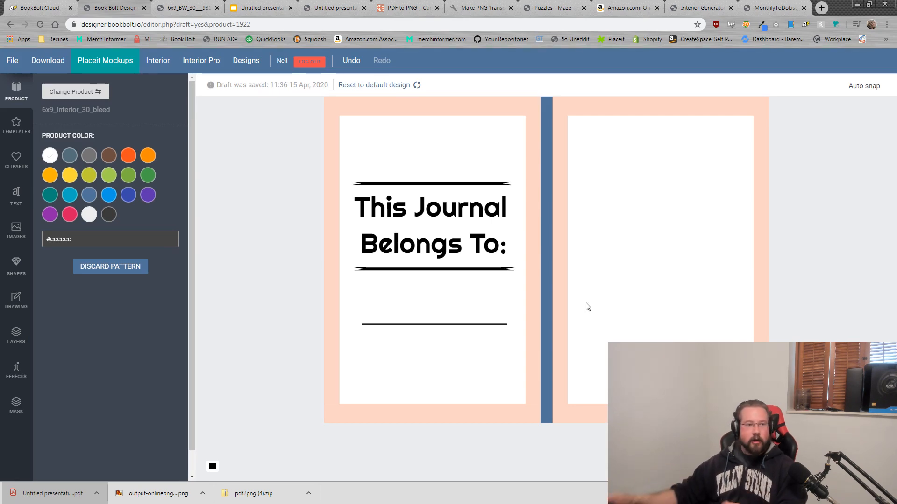
Step: Generate and download a 6 x 9 Room Chore List interior from the Interior Generator
{"action": "left_click", "coordinate": [701, 8]}
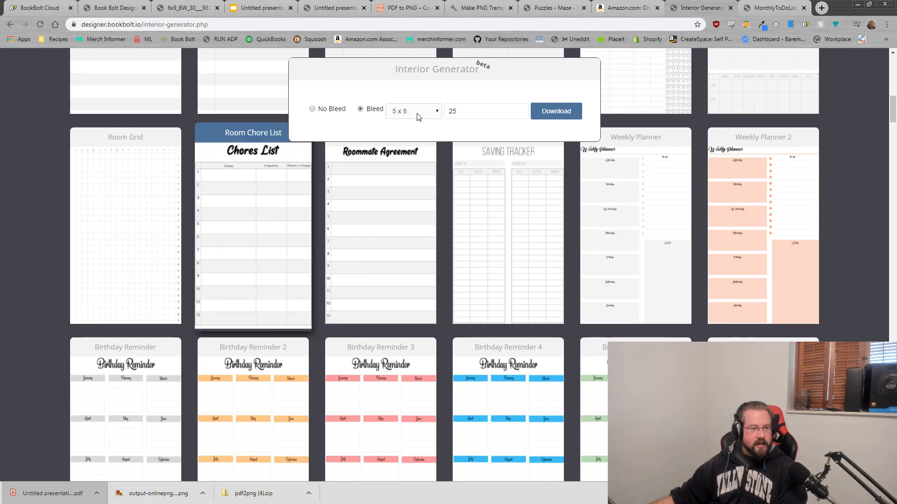
{"action": "left_click", "coordinate": [418, 114]}
{"action": "left_click", "coordinate": [404, 158]}
{"action": "left_click", "coordinate": [580, 117]}
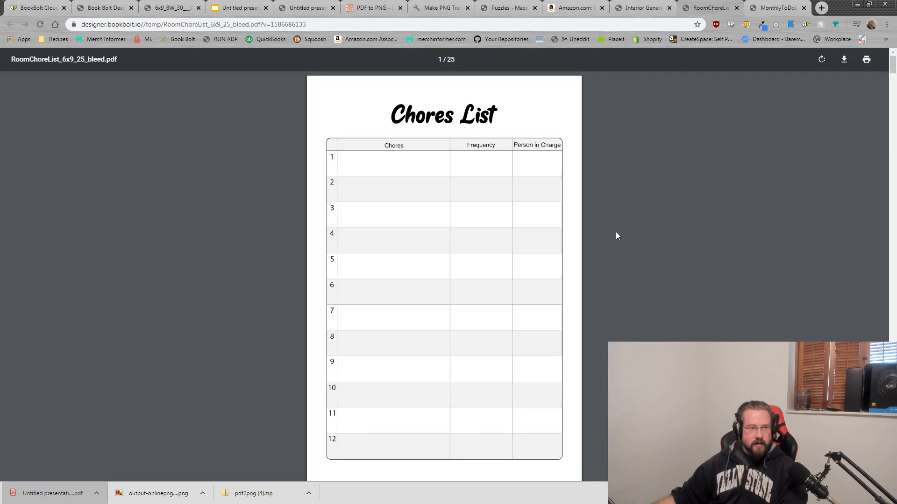
Step: Scroll through the generated chore-list PDF, then go back to the Book Bolt design editor
{"action": "left_click", "coordinate": [437, 62]}
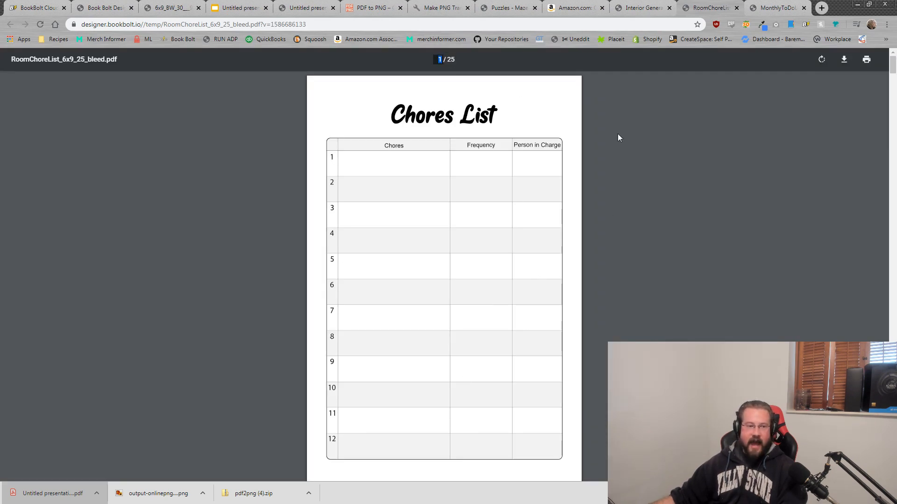
{"action": "scroll", "coordinate": [448, 236], "scroll_direction": "down", "scroll_amount": 7}
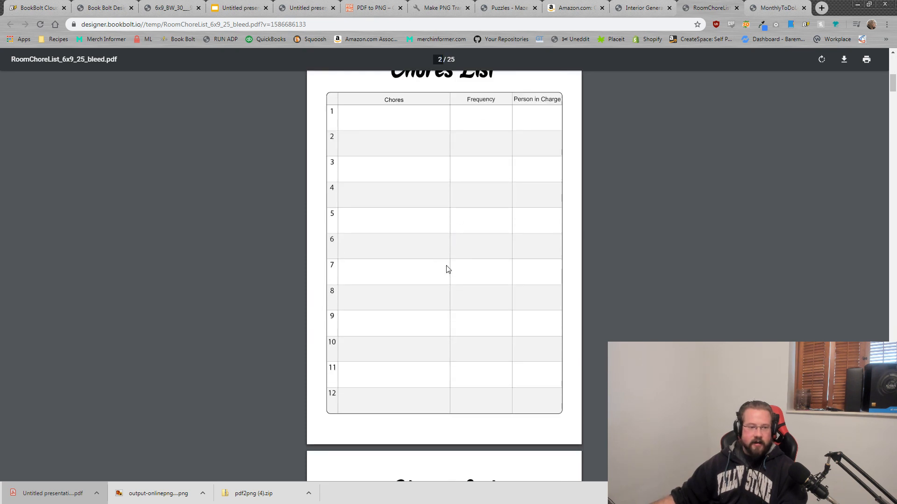
{"action": "scroll", "coordinate": [441, 326], "scroll_direction": "down", "scroll_amount": 5}
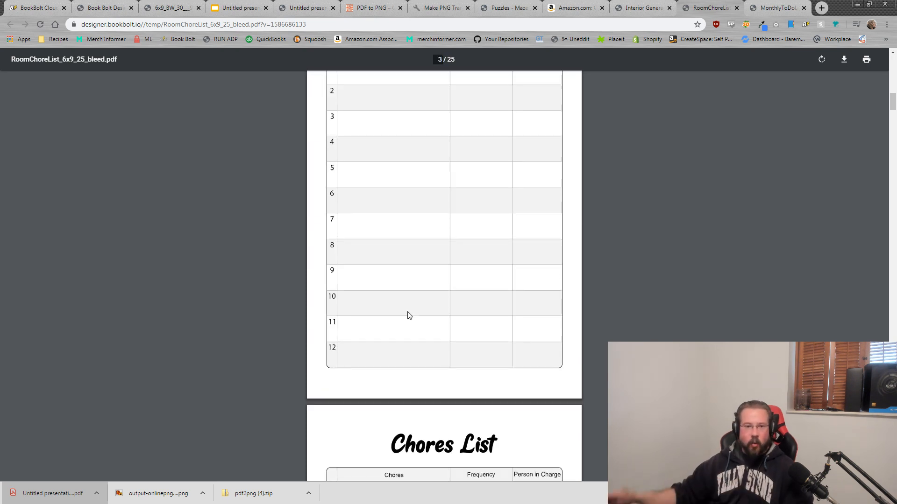
{"action": "scroll", "coordinate": [397, 261], "scroll_direction": "up", "scroll_amount": 1}
{"action": "scroll", "coordinate": [387, 210], "scroll_direction": "up", "scroll_amount": 10}
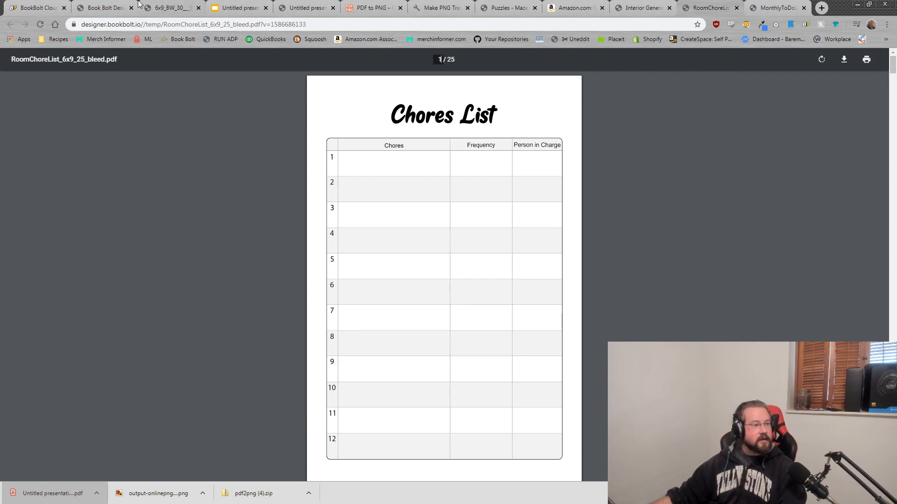
{"action": "left_click", "coordinate": [161, 5]}
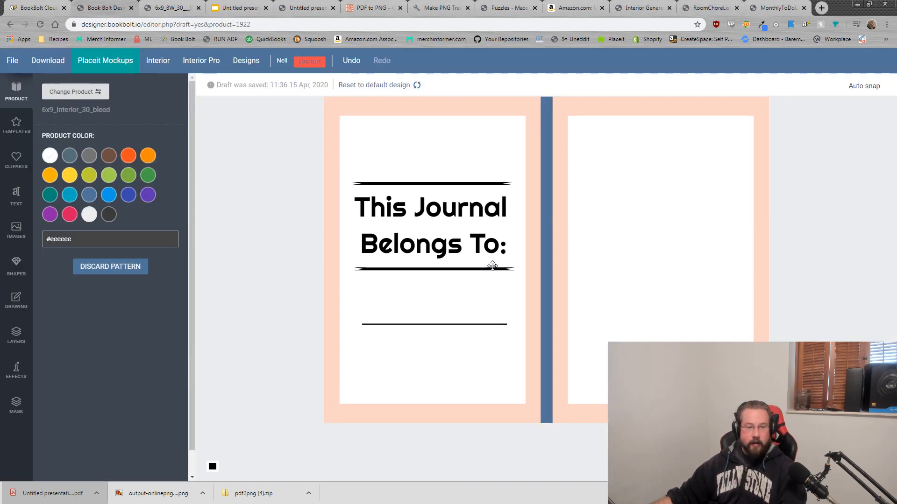
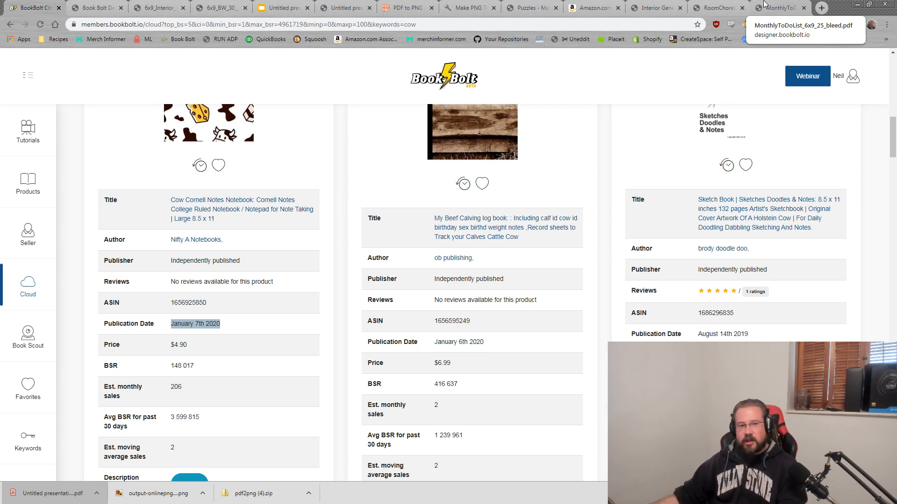
Step: Bring up the Monthly To-Do List PDF and scroll through its twelve-month checkbox pages
{"action": "left_click", "coordinate": [777, 6]}
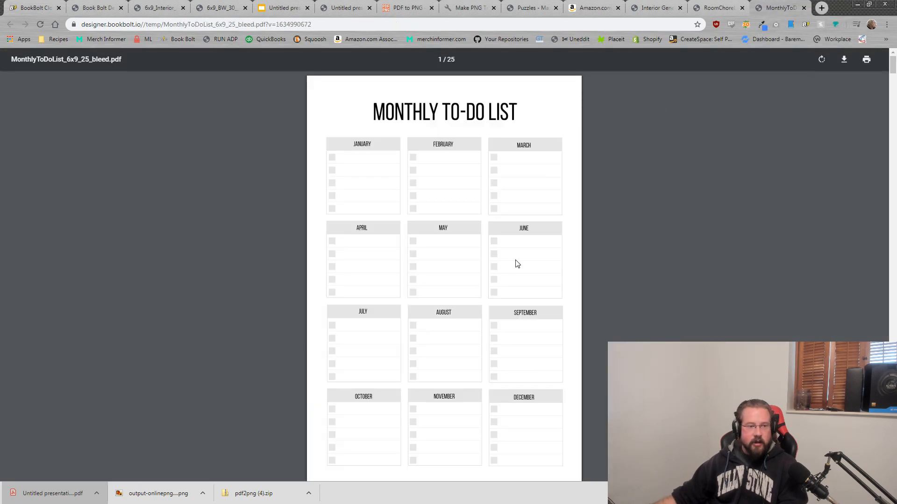
{"action": "scroll", "coordinate": [517, 263], "scroll_direction": "down", "scroll_amount": 5}
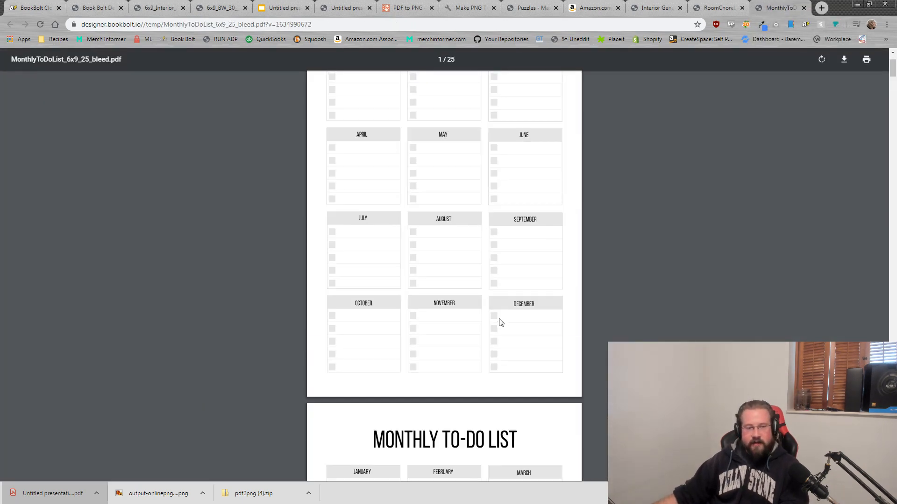
{"action": "scroll", "coordinate": [501, 322], "scroll_direction": "down", "scroll_amount": 7}
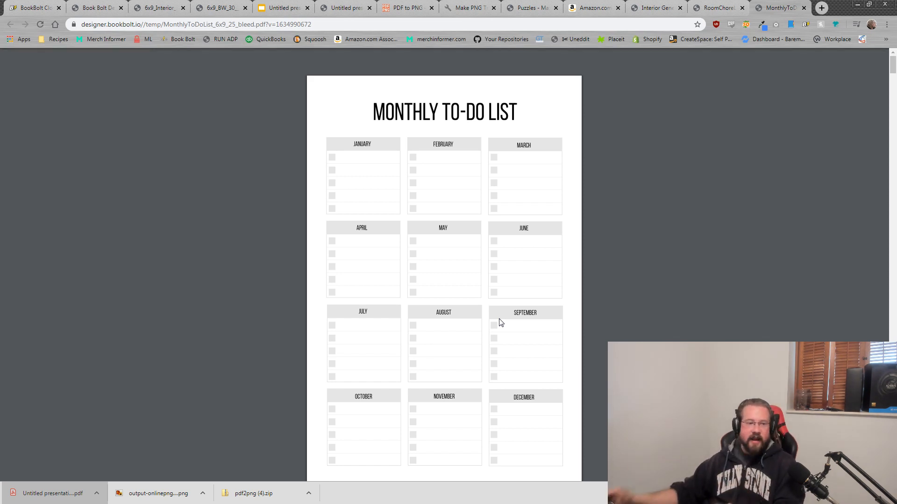
{"action": "scroll", "coordinate": [551, 311], "scroll_direction": "down", "scroll_amount": 2}
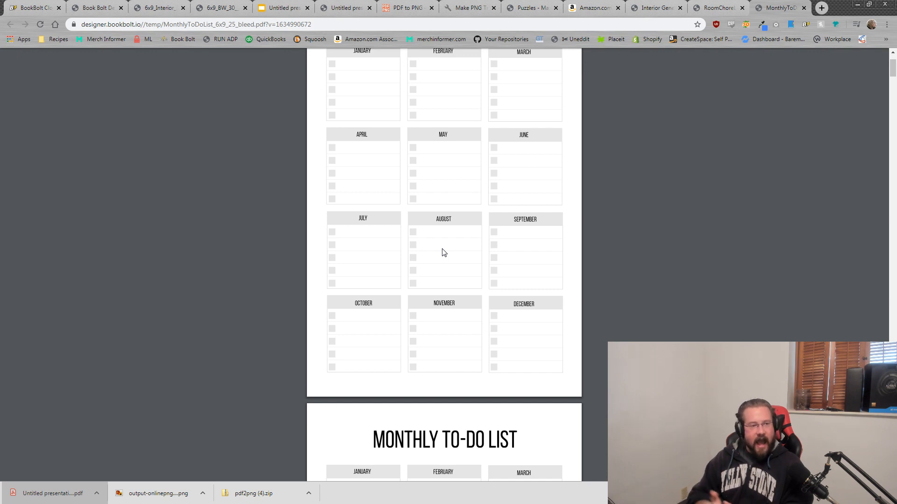
Step: Look through the open tabs and close the Book Bolt Designer tab
{"action": "left_click", "coordinate": [654, 7]}
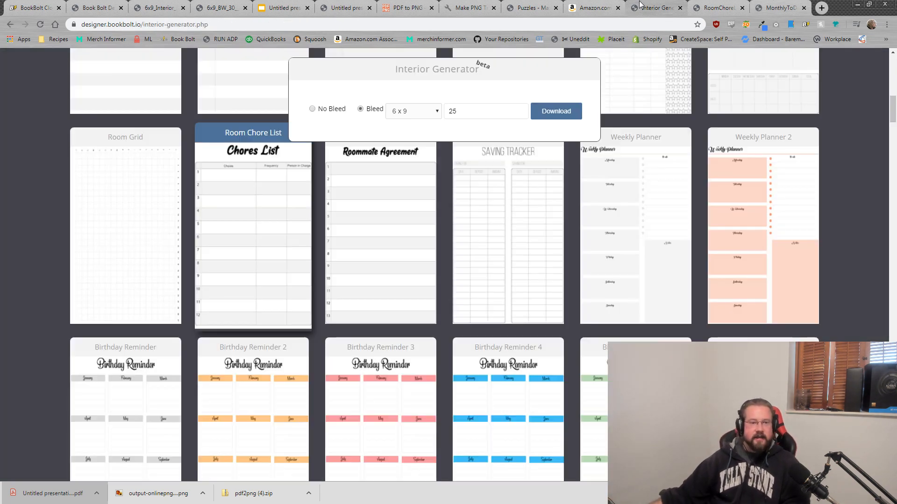
{"action": "scroll", "coordinate": [466, 278], "scroll_direction": "down", "scroll_amount": 1}
{"action": "scroll", "coordinate": [466, 278], "scroll_direction": "down", "scroll_amount": 8}
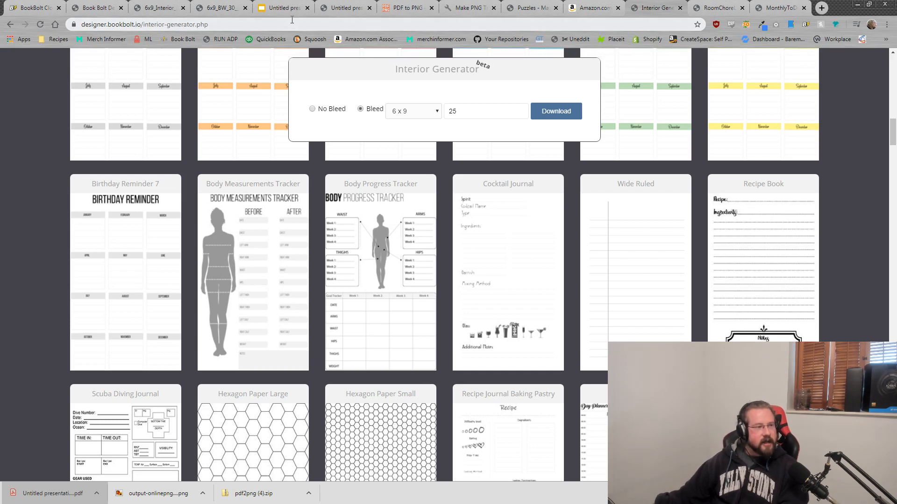
{"action": "left_click", "coordinate": [34, 5]}
{"action": "left_click", "coordinate": [95, 6]}
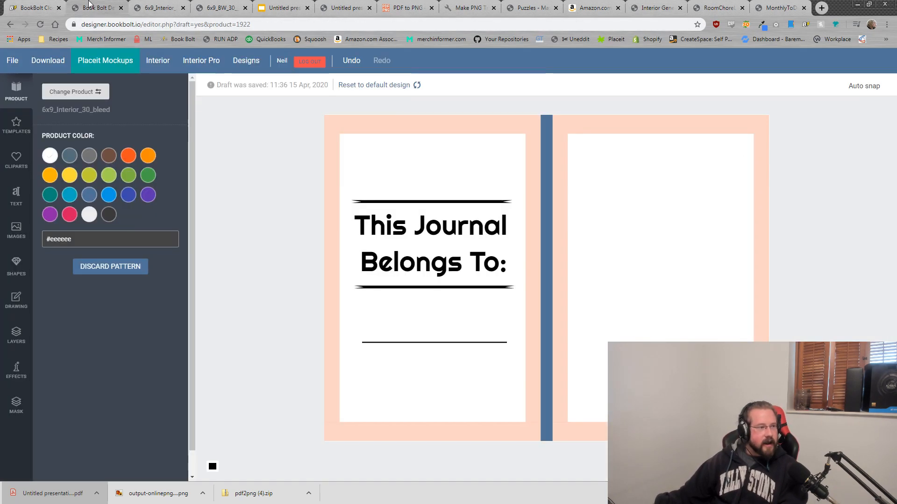
{"action": "left_click", "coordinate": [158, 5]}
{"action": "left_click", "coordinate": [100, 6]}
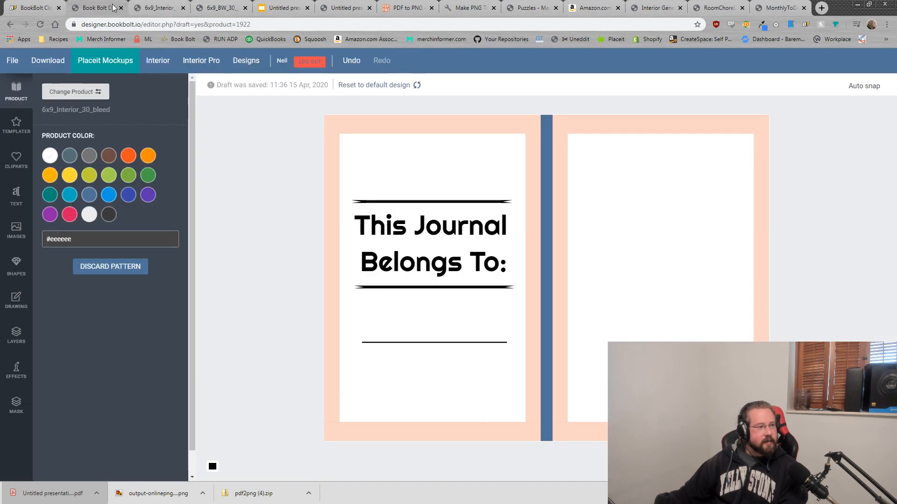
{"action": "left_click", "coordinate": [121, 8]}
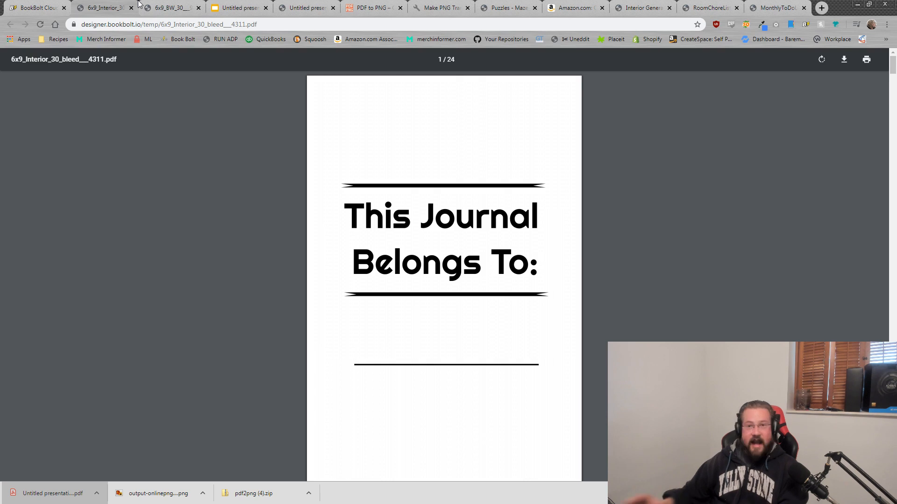
Step: Review the journal PDF, Cow Notebook cover, and the exported maze PDF and PNG files
{"action": "left_click", "coordinate": [789, 8]}
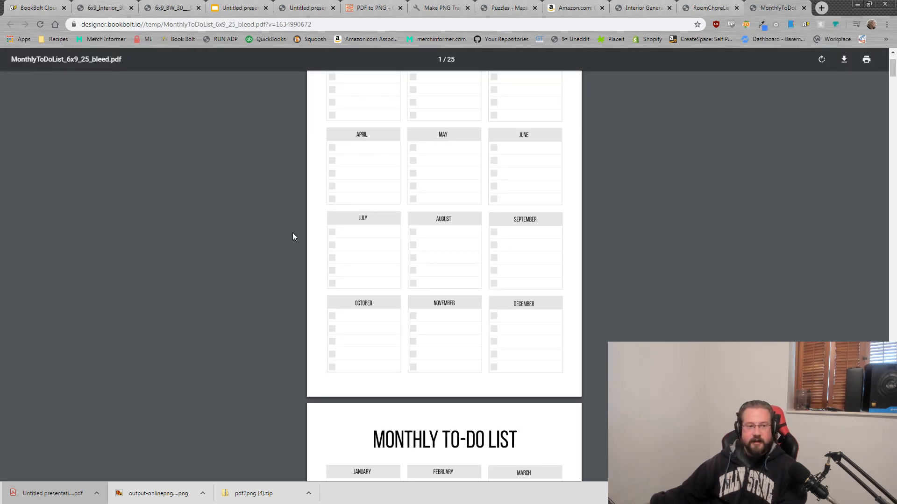
{"action": "left_click", "coordinate": [105, 6]}
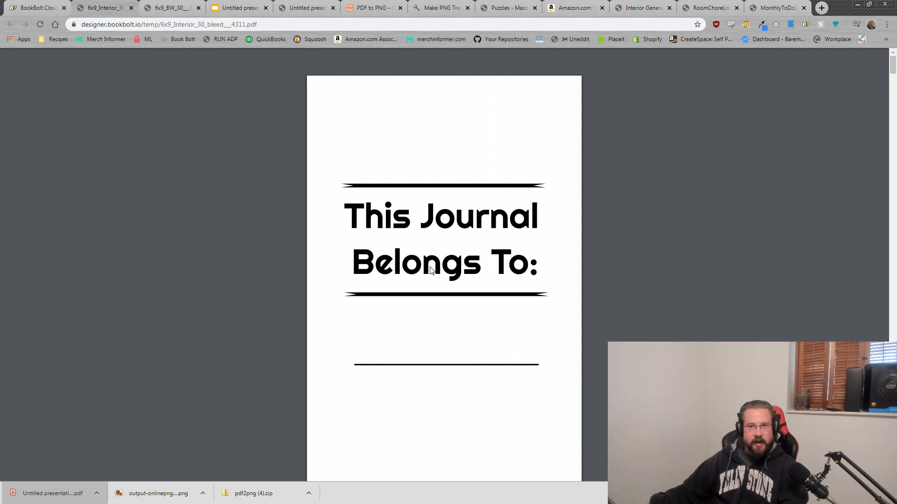
{"action": "key", "text": "ctrl+Tab"}
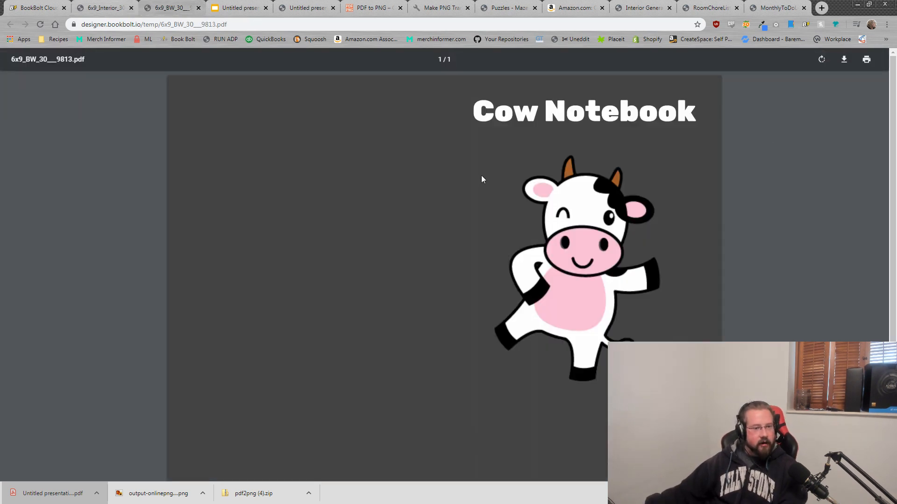
{"action": "left_click", "coordinate": [238, 7]}
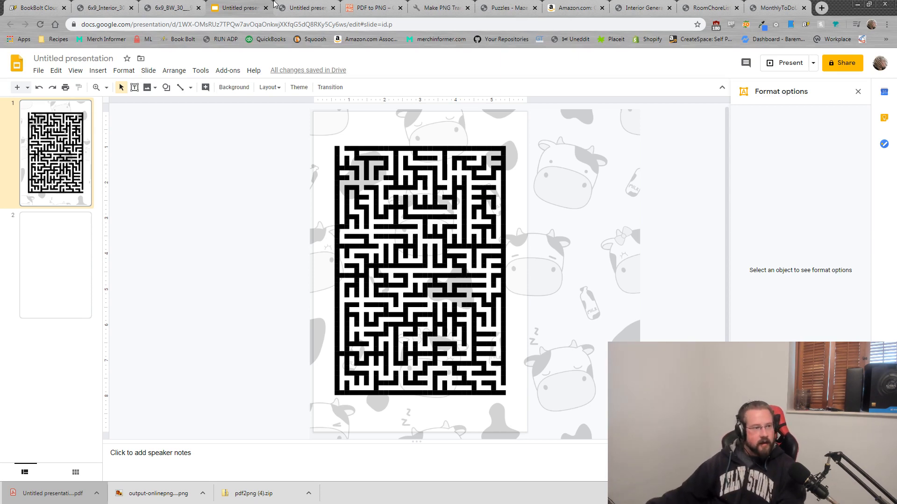
{"action": "left_click", "coordinate": [288, 8]}
{"action": "scroll", "coordinate": [451, 243], "scroll_direction": "down", "scroll_amount": 4}
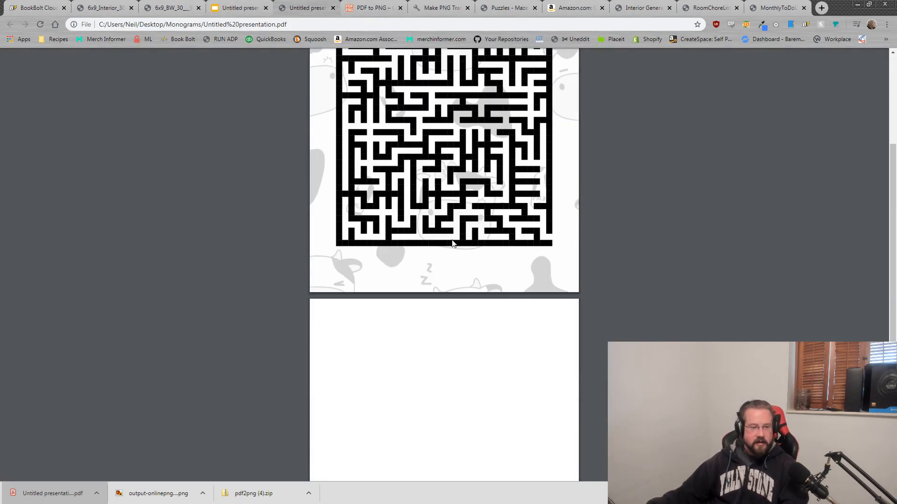
{"action": "scroll", "coordinate": [495, 224], "scroll_direction": "up", "scroll_amount": 4}
{"action": "left_click", "coordinate": [368, 8]}
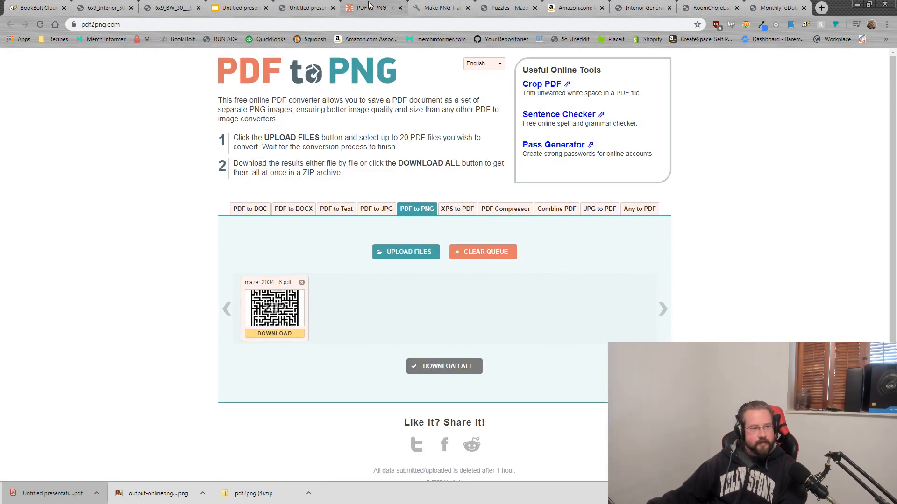
{"action": "left_click", "coordinate": [451, 5]}
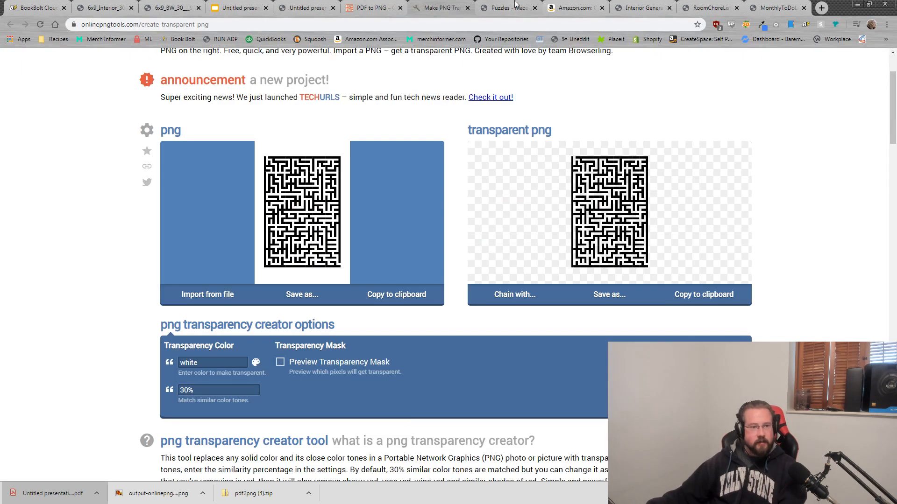
Step: Close the maze generator, Interior Generator and chore list tabs, then download the Monthly To-Do PDF
{"action": "left_click", "coordinate": [514, 7]}
{"action": "left_click", "coordinate": [534, 8]}
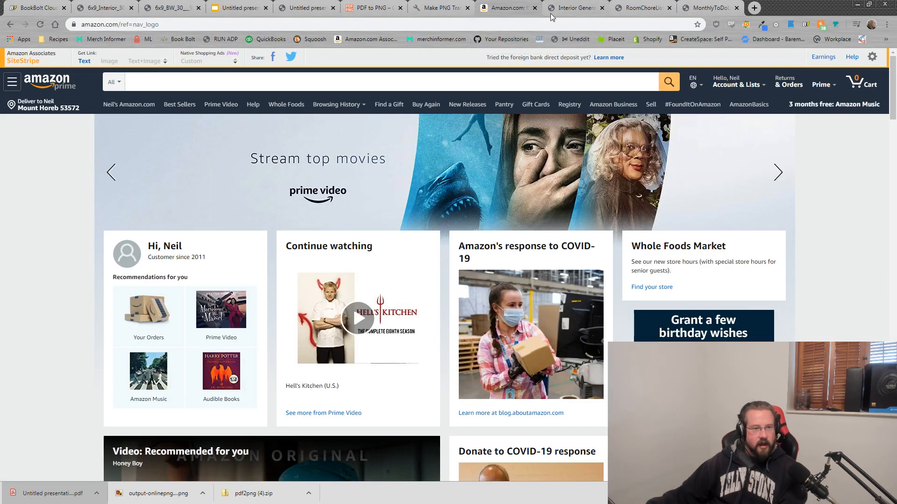
{"action": "left_click", "coordinate": [578, 8]}
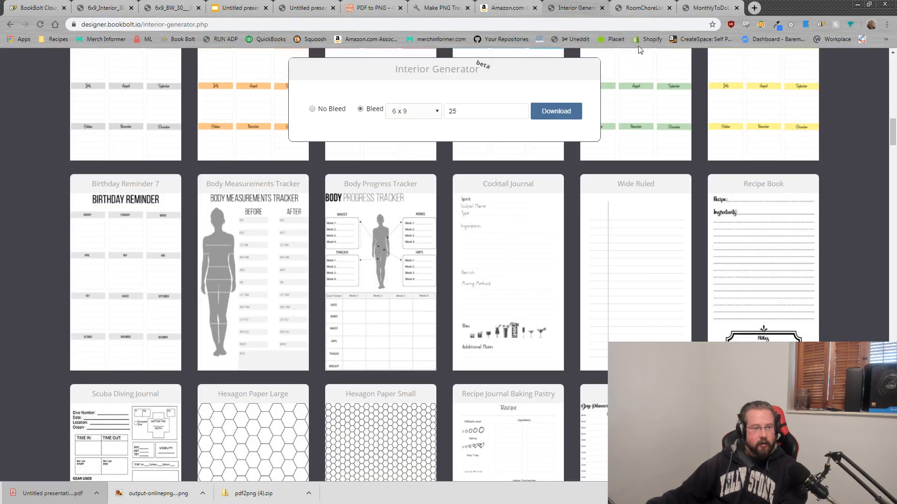
{"action": "left_click", "coordinate": [601, 8]}
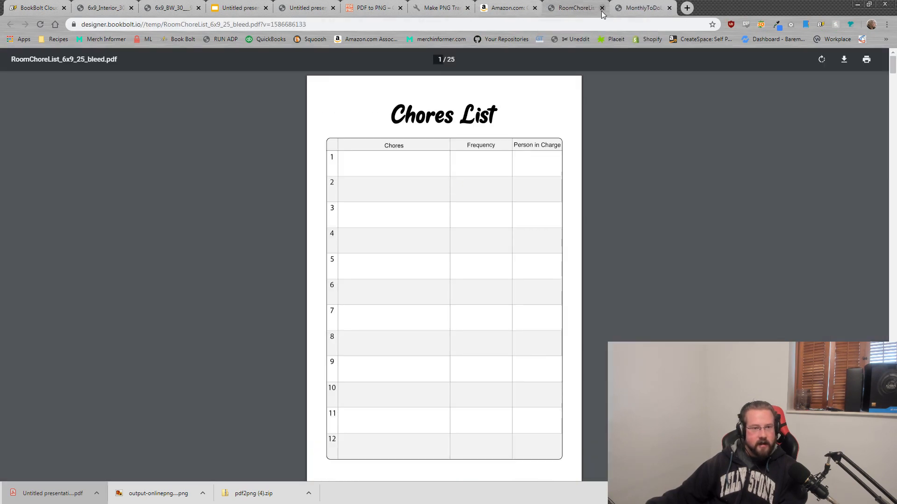
{"action": "left_click", "coordinate": [601, 8]}
{"action": "left_click", "coordinate": [844, 60]}
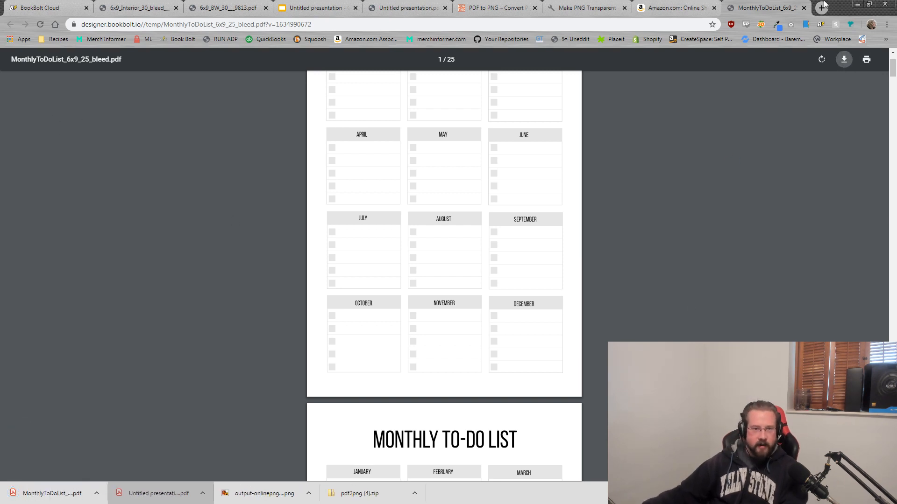
{"action": "left_click", "coordinate": [677, 8]}
Step: Dismiss the downloads bar, check the Cow Notebook 6x9 cover PDF, and return to the cow results
{"action": "left_click", "coordinate": [886, 493]}
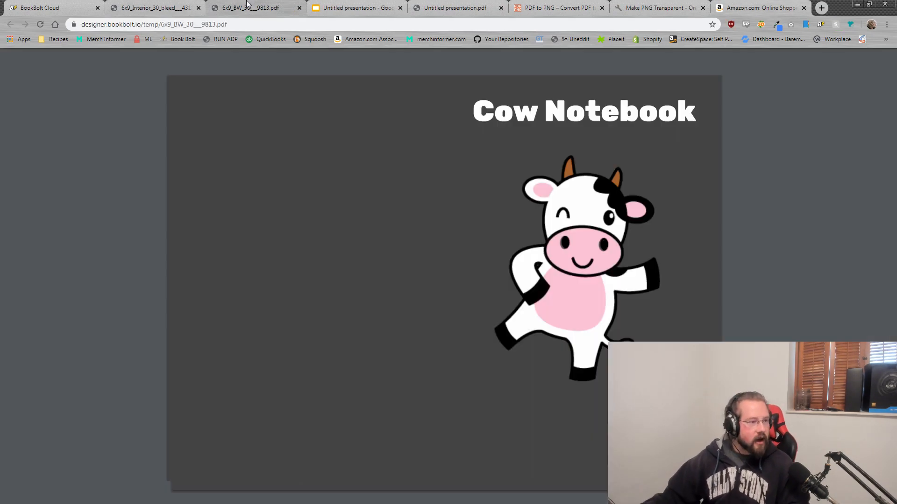
{"action": "left_click", "coordinate": [252, 8]}
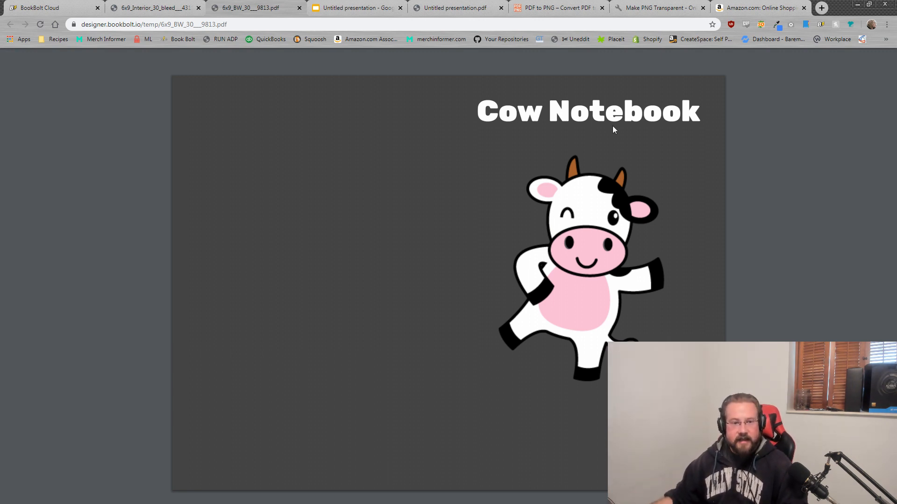
{"action": "left_click", "coordinate": [748, 5]}
{"action": "left_click", "coordinate": [78, 7]}
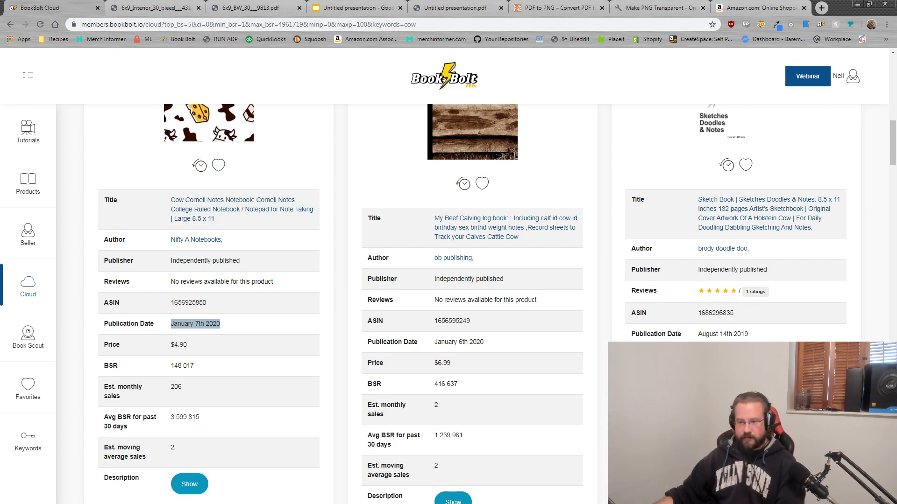
Step: Open KDP Spy's Chrome Web Store listing from the Book Bolt account avatar menu
{"action": "left_click", "coordinate": [867, 232]}
{"action": "scroll", "coordinate": [867, 232], "scroll_direction": "up", "scroll_amount": 15}
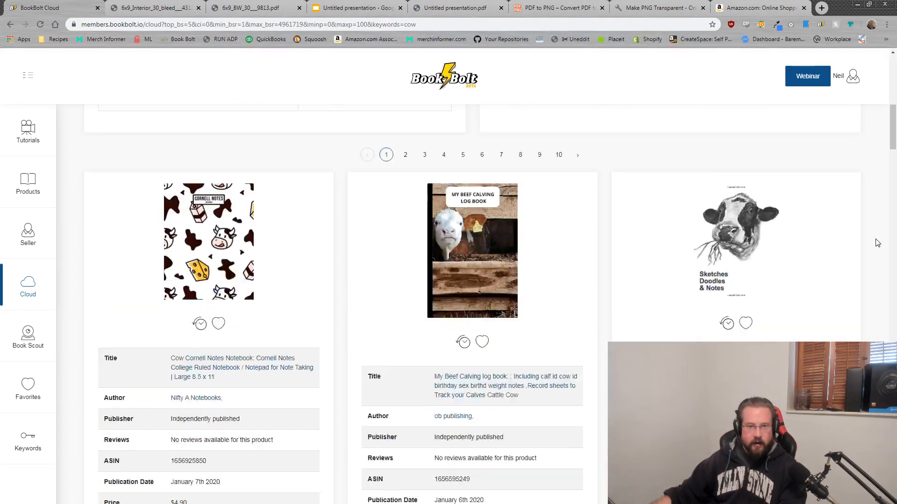
{"action": "left_click", "coordinate": [854, 86]}
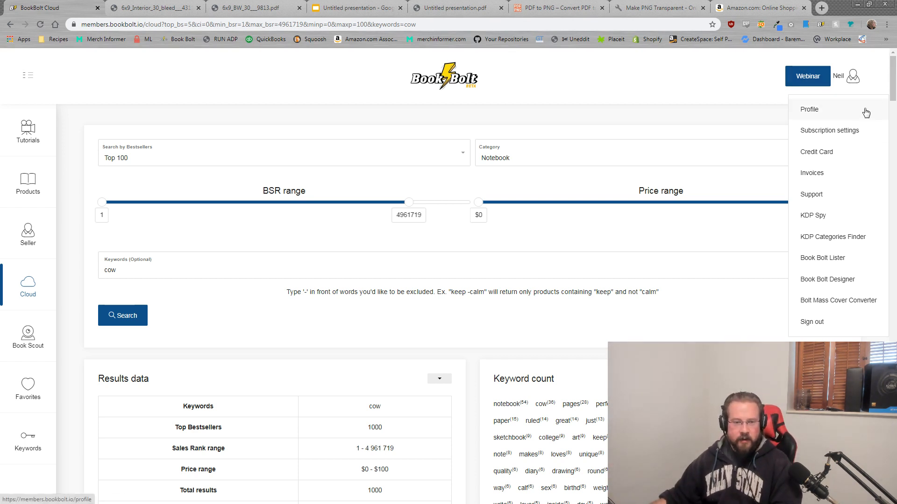
{"action": "left_click", "coordinate": [833, 218]}
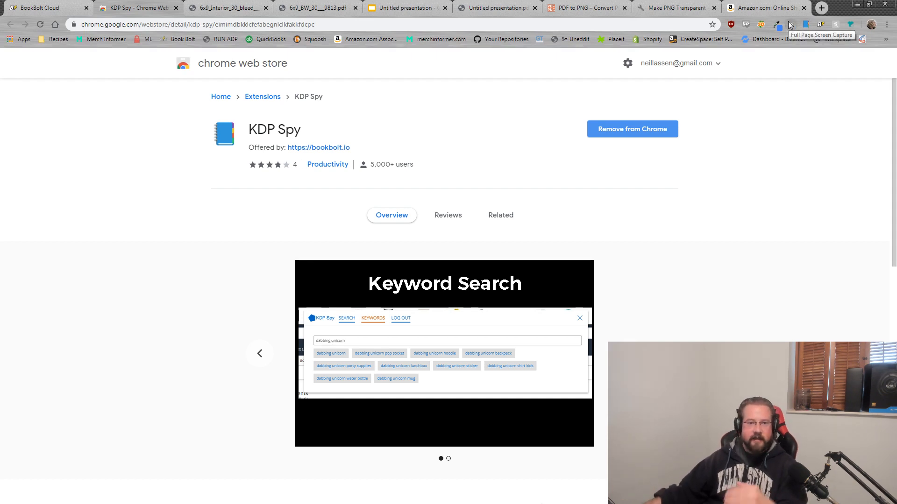
Step: Search Amazon for 'cow notebook'
{"action": "left_click", "coordinate": [768, 8]}
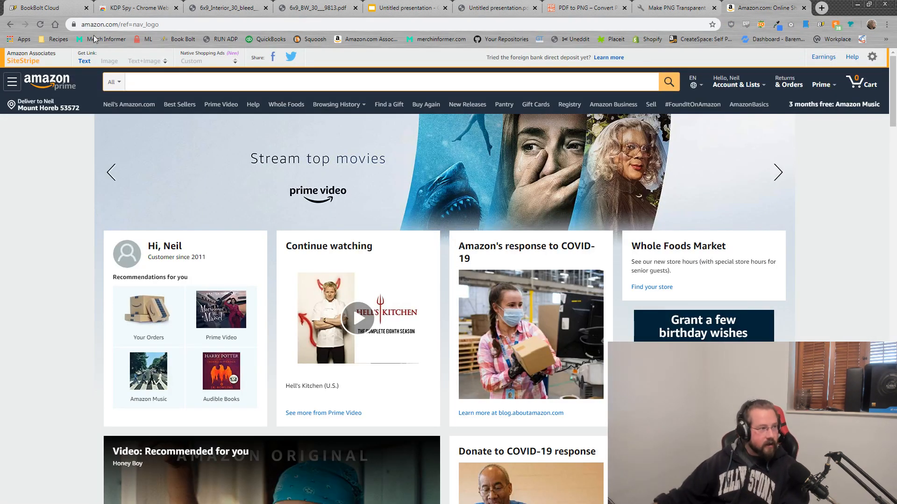
{"action": "left_click", "coordinate": [295, 4]}
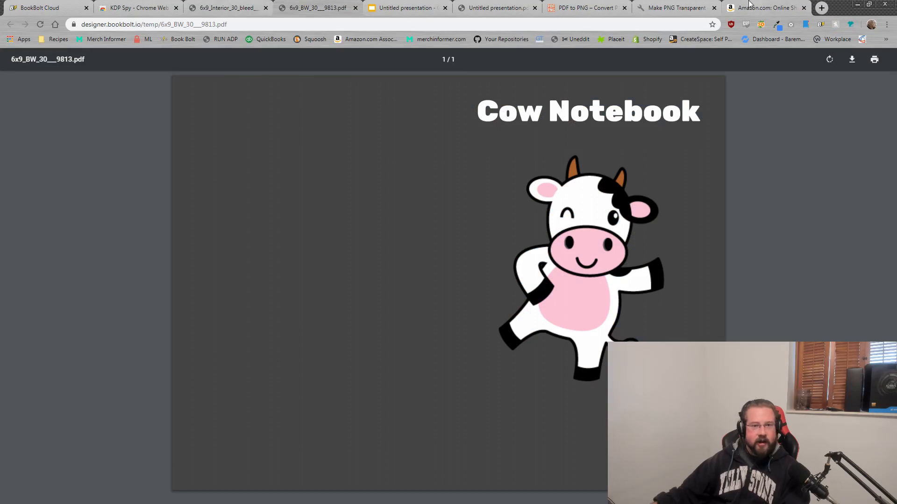
{"action": "left_click", "coordinate": [766, 8]}
{"action": "left_click", "coordinate": [172, 81]}
{"action": "type", "text": "cow notebook"}
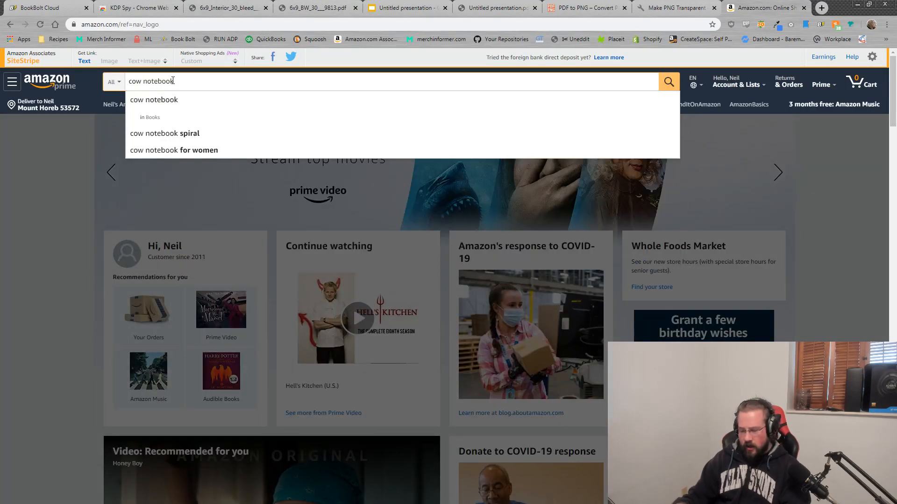
{"action": "key", "text": "Return"}
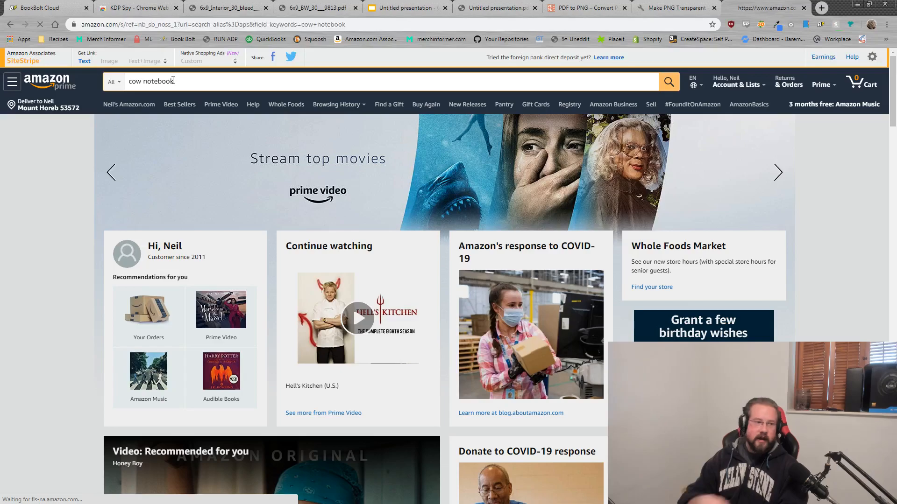
Step: Scroll the cow notebook results and highlight the 784 total result count
{"action": "scroll", "coordinate": [644, 238], "scroll_direction": "down", "scroll_amount": 20}
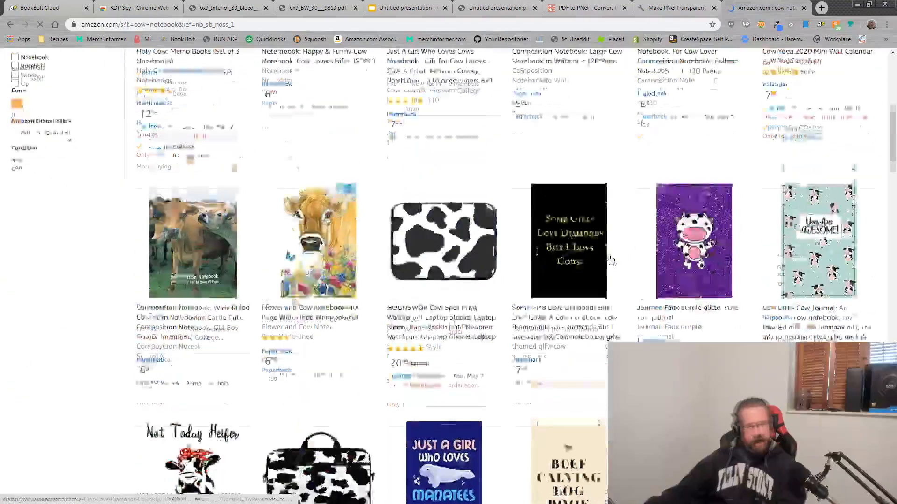
{"action": "scroll", "coordinate": [538, 341], "scroll_direction": "up", "scroll_amount": 9}
{"action": "scroll", "coordinate": [536, 340], "scroll_direction": "up", "scroll_amount": 10}
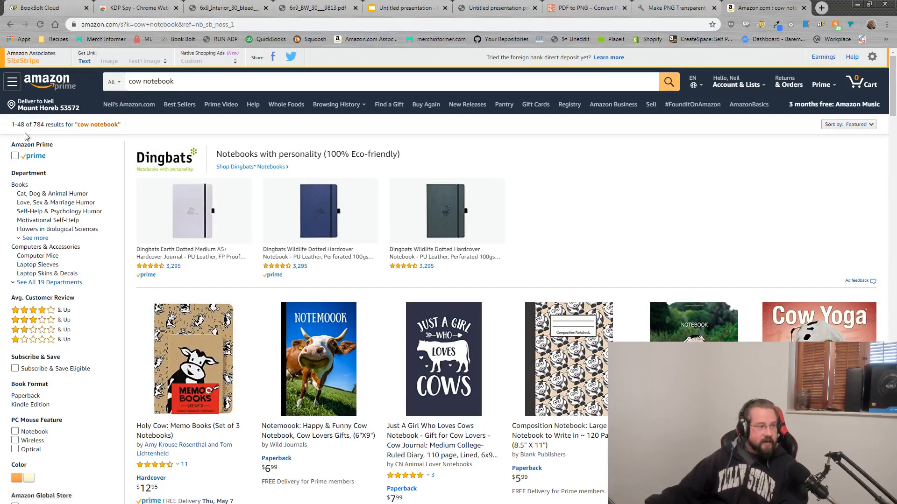
{"action": "left_click_drag", "start_coordinate": [45, 124], "coordinate": [30, 124]}
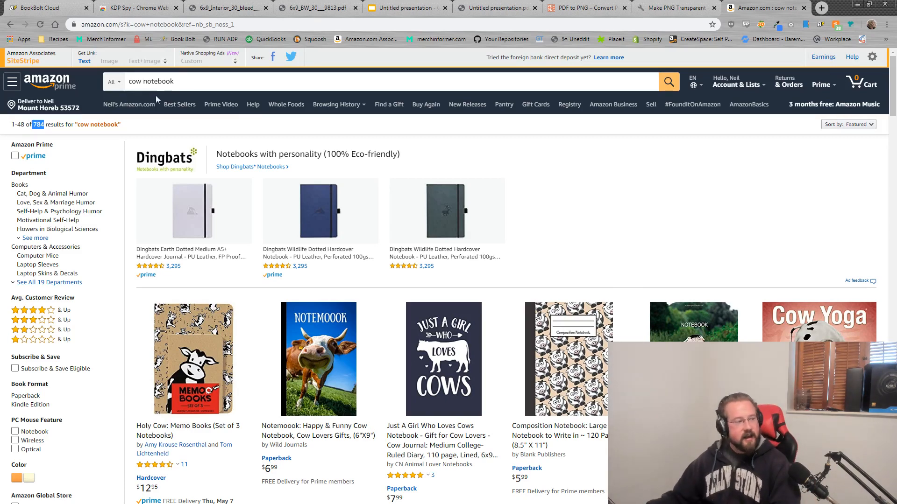
{"action": "left_click", "coordinate": [49, 125]}
{"action": "left_click_drag", "start_coordinate": [37, 124], "coordinate": [34, 122]}
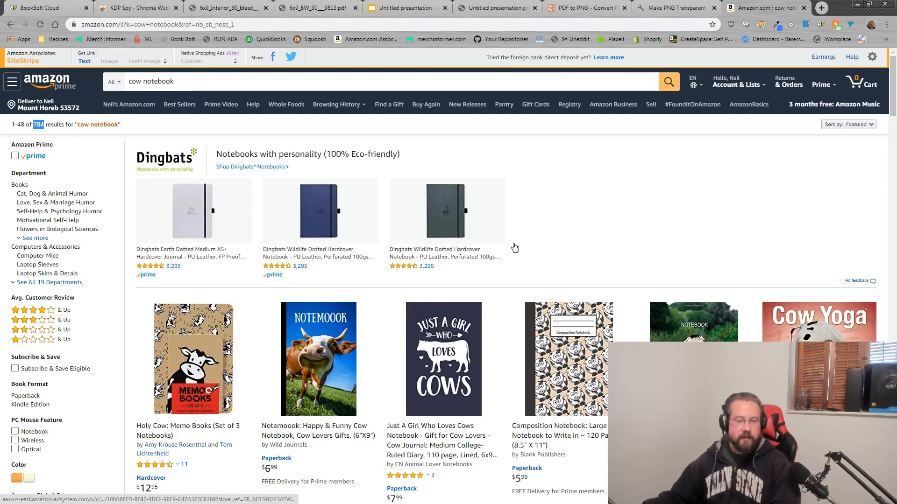
{"action": "scroll", "coordinate": [654, 289], "scroll_direction": "down", "scroll_amount": 4}
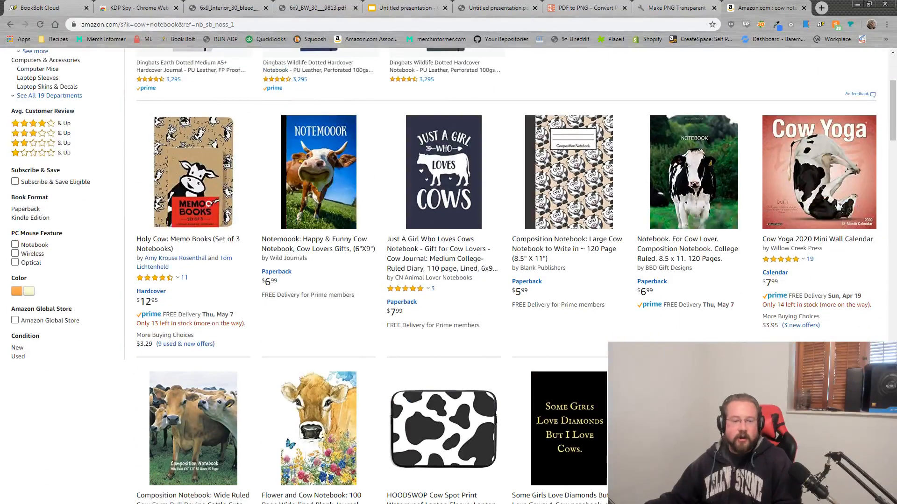
{"action": "scroll", "coordinate": [824, 190], "scroll_direction": "up", "scroll_amount": 4}
{"action": "triple_click", "coordinate": [149, 81]}
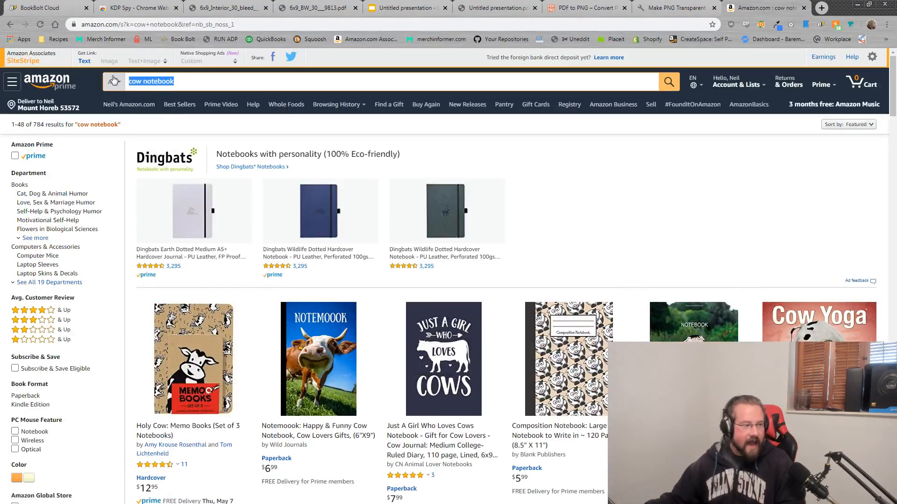
{"action": "scroll", "coordinate": [611, 331], "scroll_direction": "down", "scroll_amount": 4}
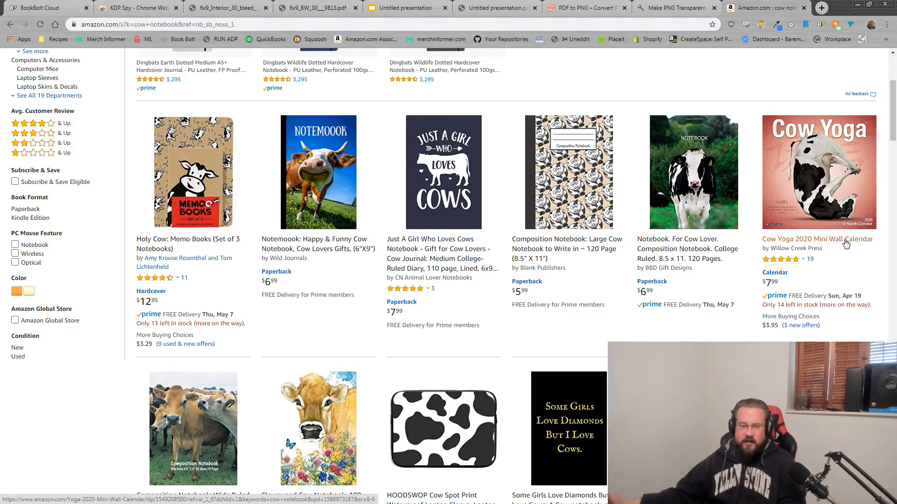
{"action": "scroll", "coordinate": [428, 417], "scroll_direction": "down", "scroll_amount": 4}
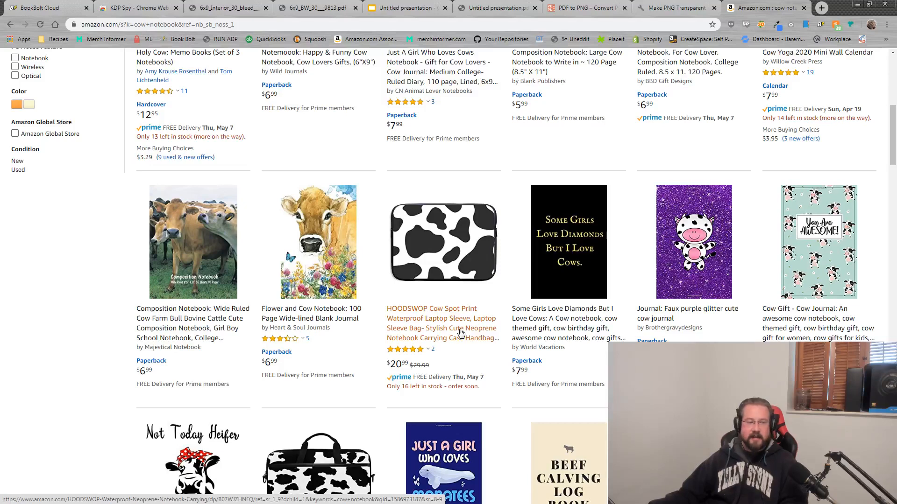
{"action": "scroll", "coordinate": [460, 332], "scroll_direction": "up", "scroll_amount": 8}
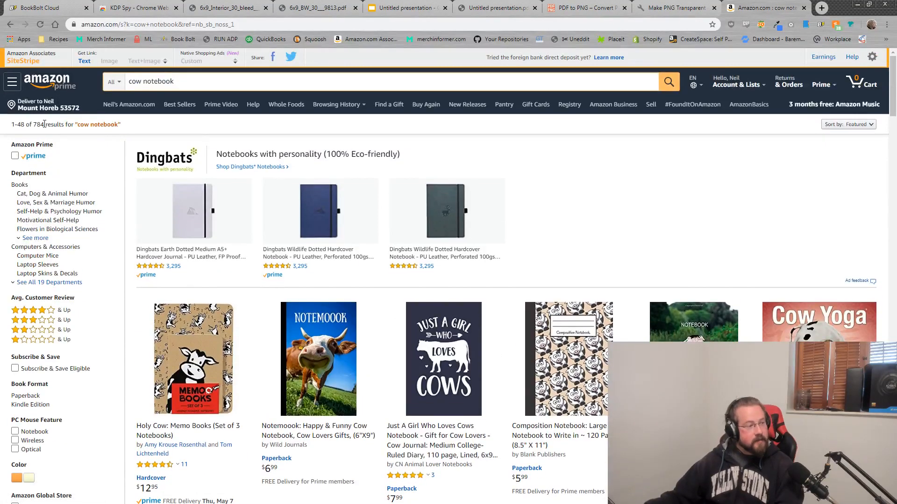
{"action": "left_click_drag", "start_coordinate": [44, 124], "coordinate": [37, 125]}
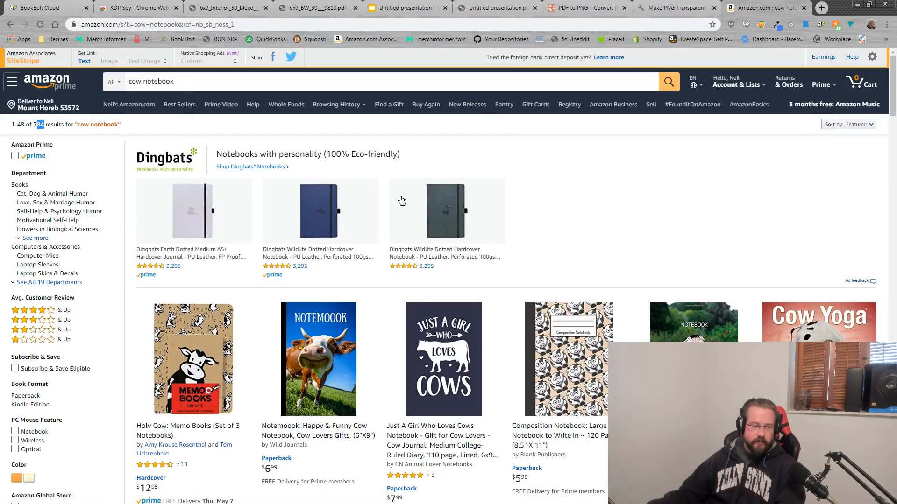
{"action": "scroll", "coordinate": [618, 278], "scroll_direction": "down", "scroll_amount": 8}
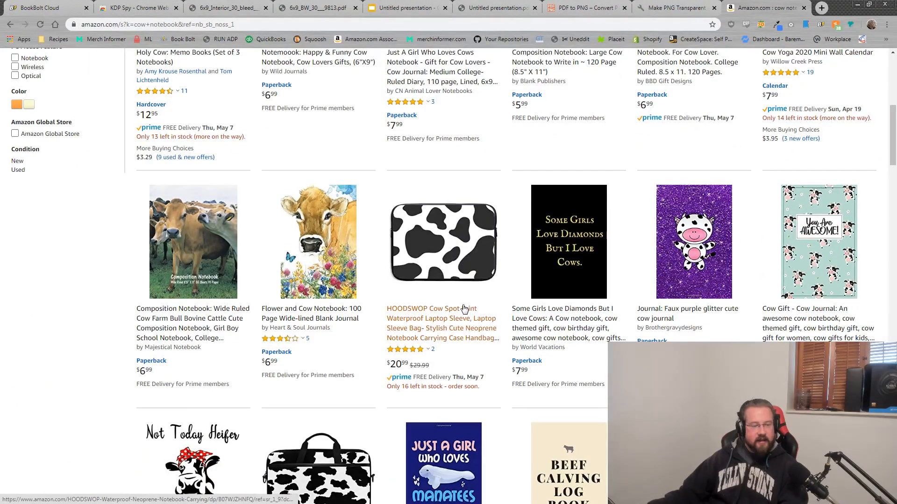
{"action": "scroll", "coordinate": [463, 309], "scroll_direction": "down", "scroll_amount": 4}
{"action": "scroll", "coordinate": [464, 308], "scroll_direction": "up", "scroll_amount": 4}
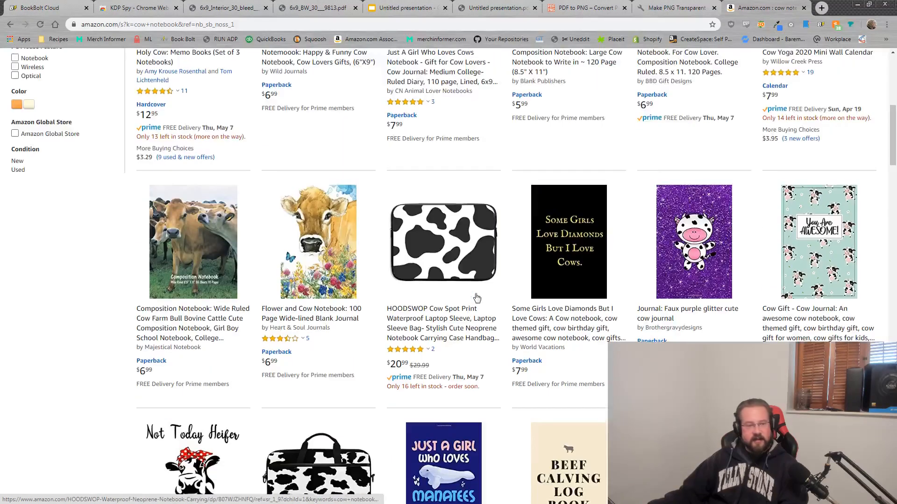
{"action": "scroll", "coordinate": [464, 327], "scroll_direction": "up", "scroll_amount": 8}
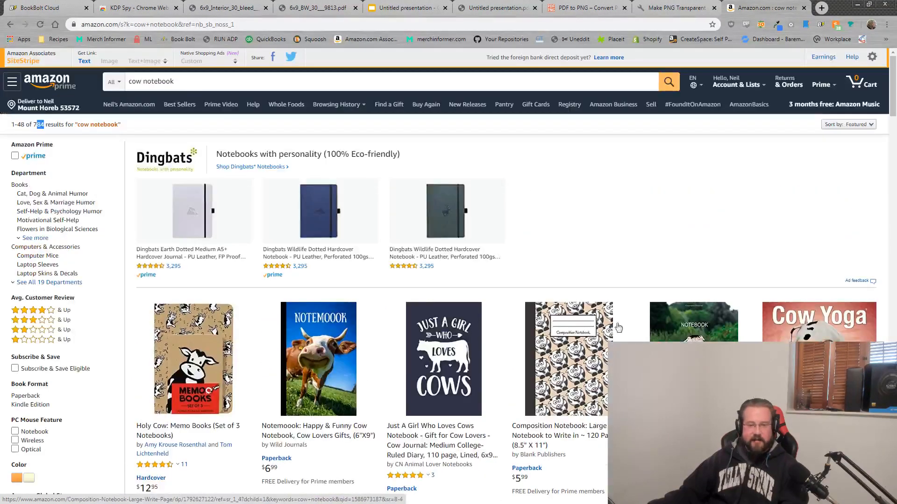
{"action": "scroll", "coordinate": [463, 327], "scroll_direction": "down", "scroll_amount": 2}
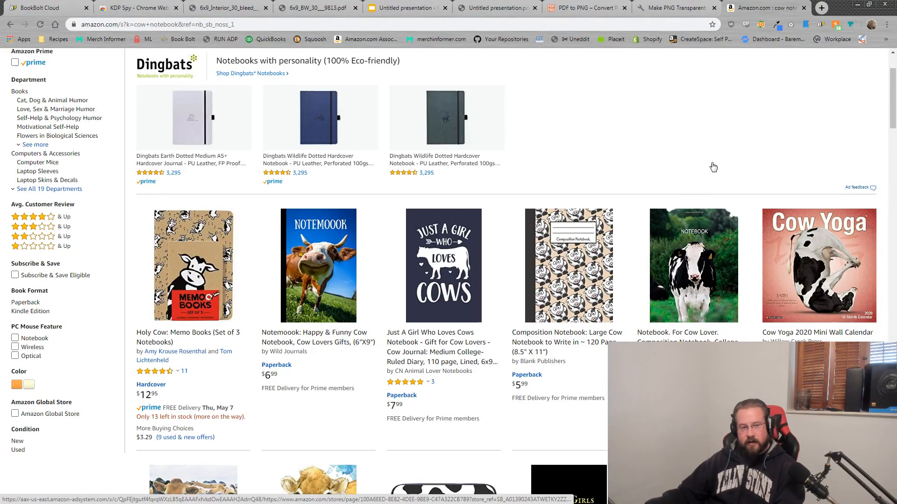
{"action": "scroll", "coordinate": [712, 166], "scroll_direction": "up", "scroll_amount": 2}
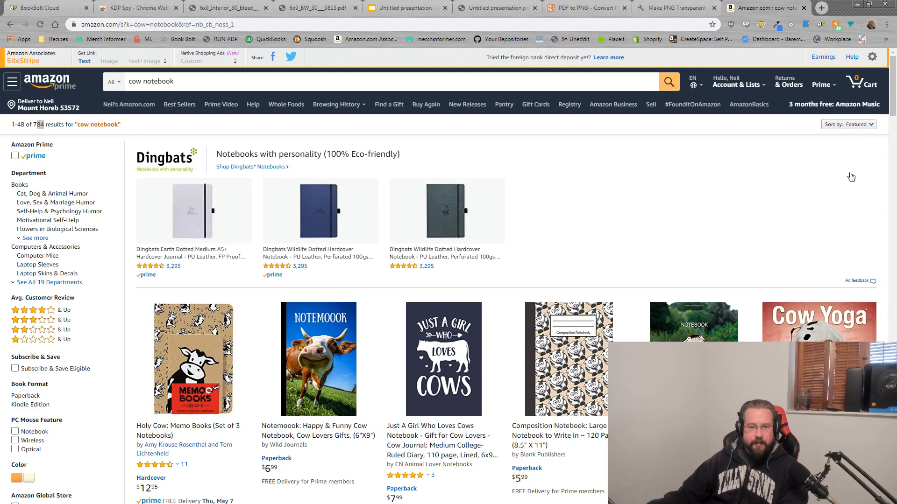
Step: Run a KDP Spy scan of the cow notebook results, stopping at 128 listings
{"action": "left_click", "coordinate": [805, 27]}
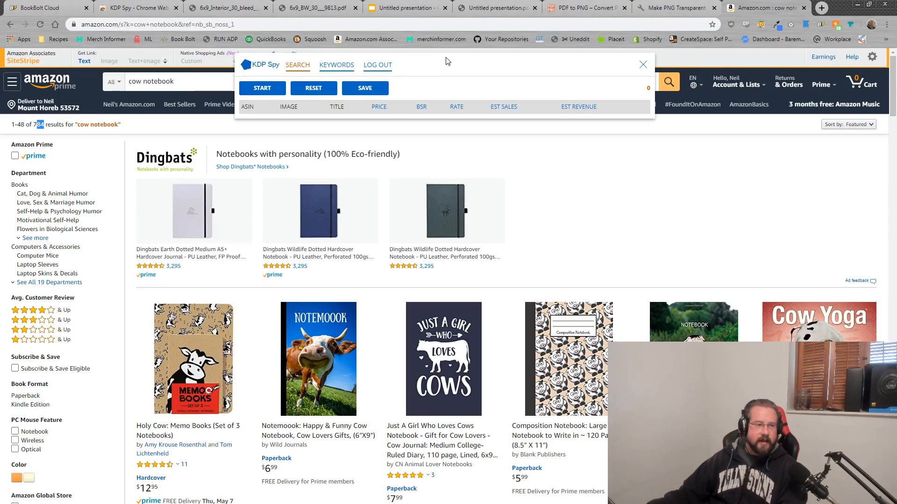
{"action": "left_click", "coordinate": [276, 90]}
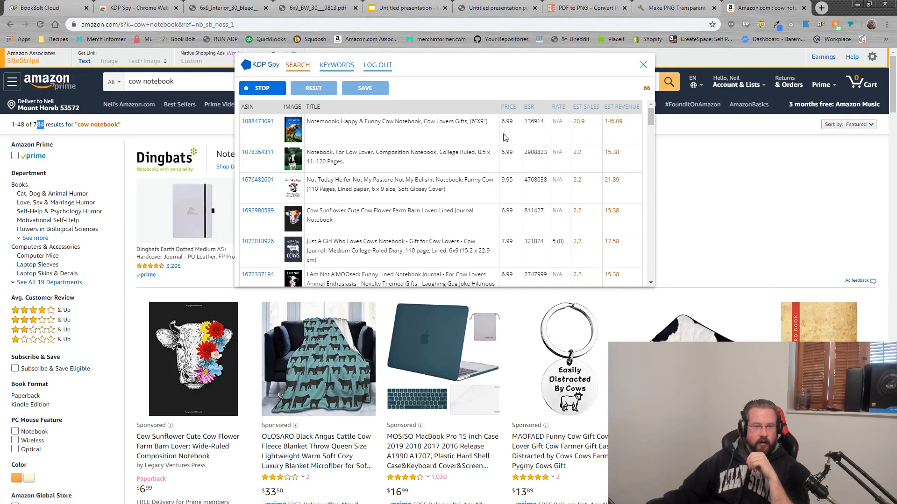
{"action": "left_click", "coordinate": [273, 89]}
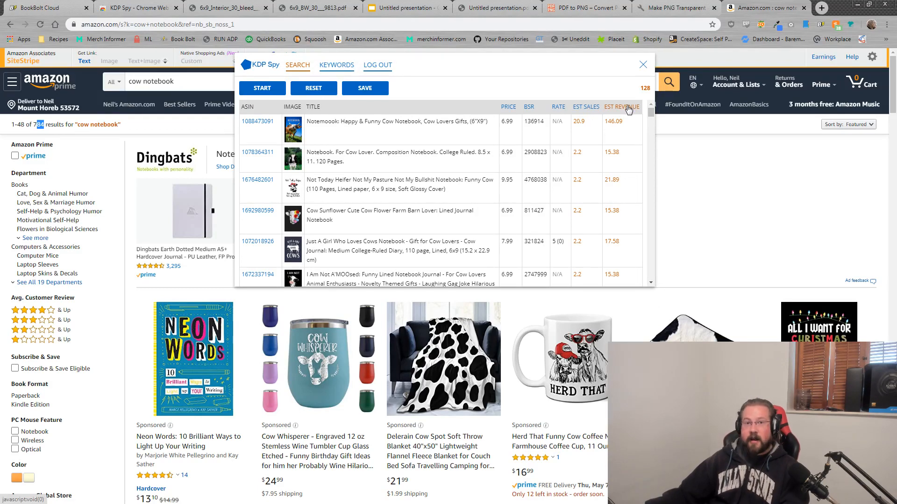
{"action": "left_click", "coordinate": [512, 107]}
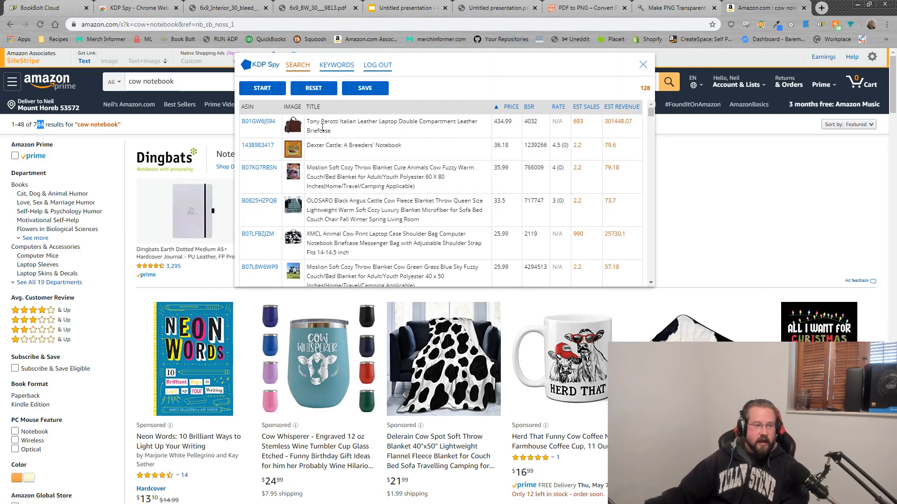
{"action": "mouse_move", "coordinate": [302, 127]}
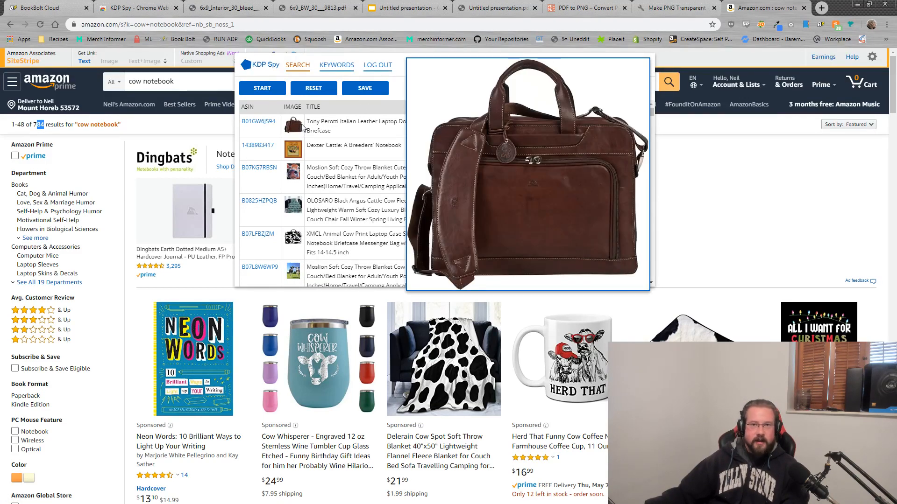
{"action": "left_click_drag", "start_coordinate": [330, 131], "coordinate": [318, 122]}
{"action": "left_click", "coordinate": [349, 121]}
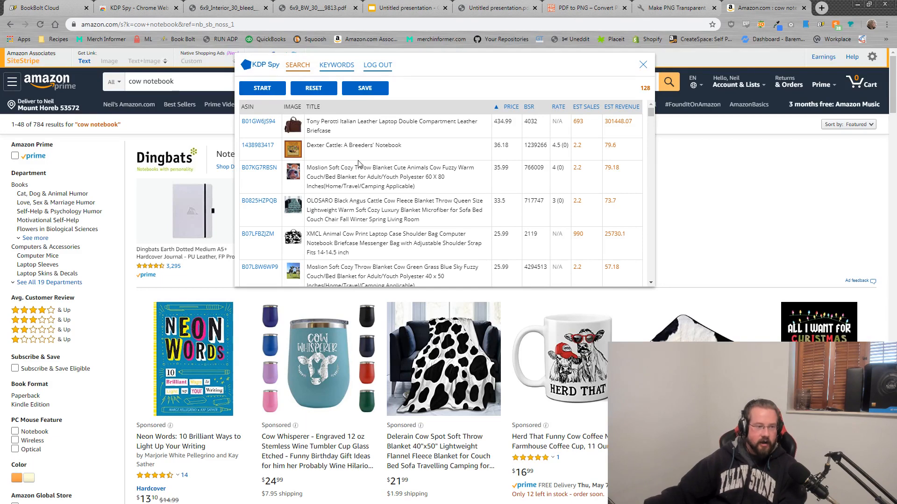
{"action": "left_click_drag", "start_coordinate": [373, 168], "coordinate": [335, 167]}
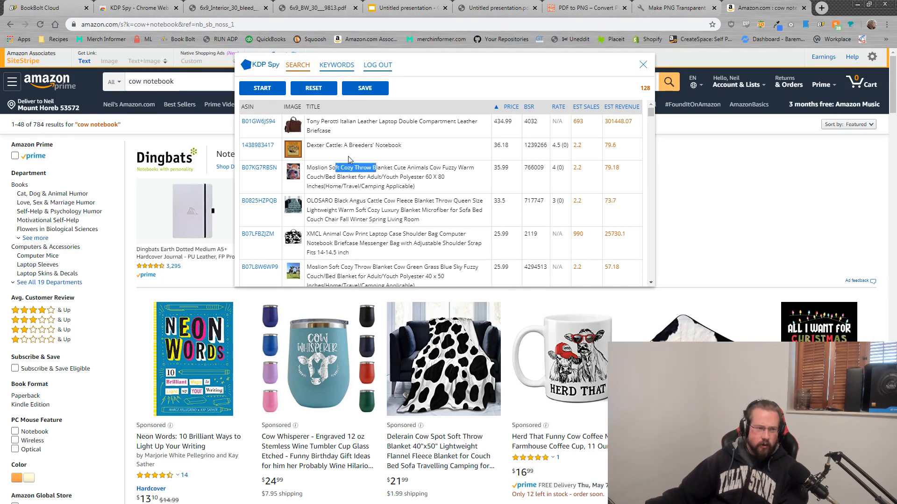
{"action": "left_click", "coordinate": [537, 107]}
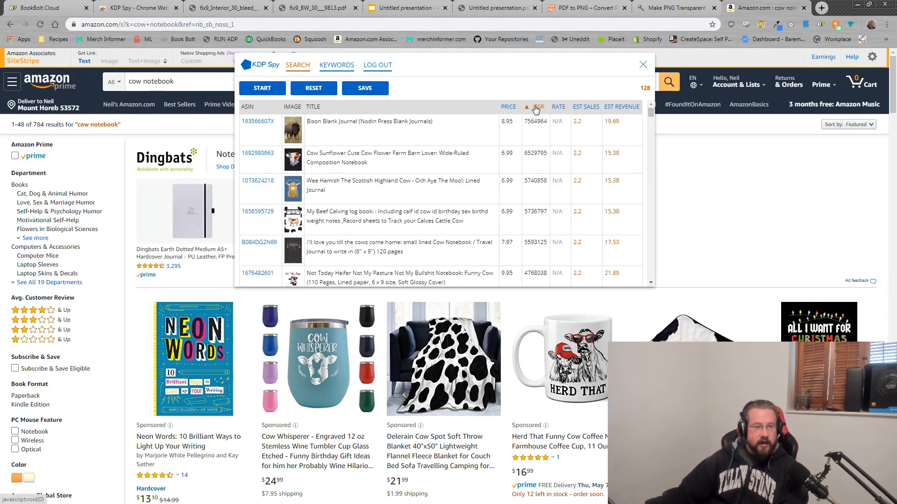
{"action": "left_click", "coordinate": [536, 110]}
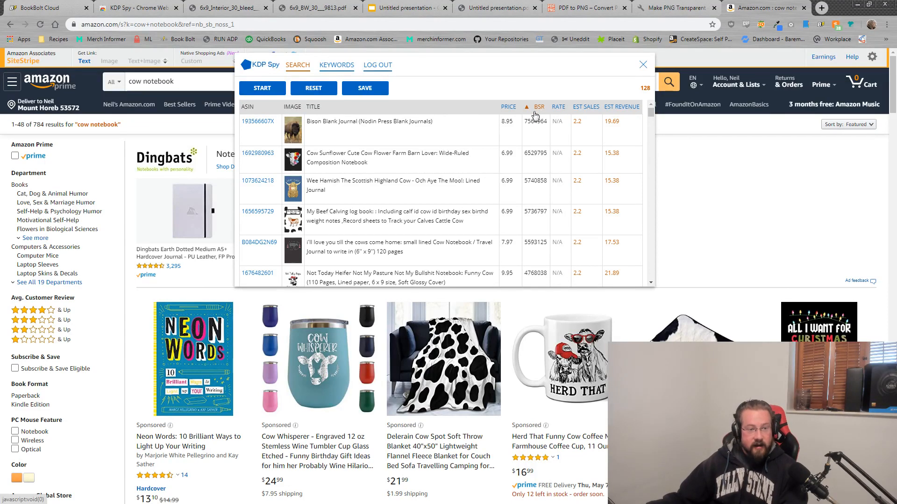
{"action": "scroll", "coordinate": [475, 139], "scroll_direction": "down", "scroll_amount": 3}
{"action": "scroll", "coordinate": [475, 139], "scroll_direction": "up", "scroll_amount": 3}
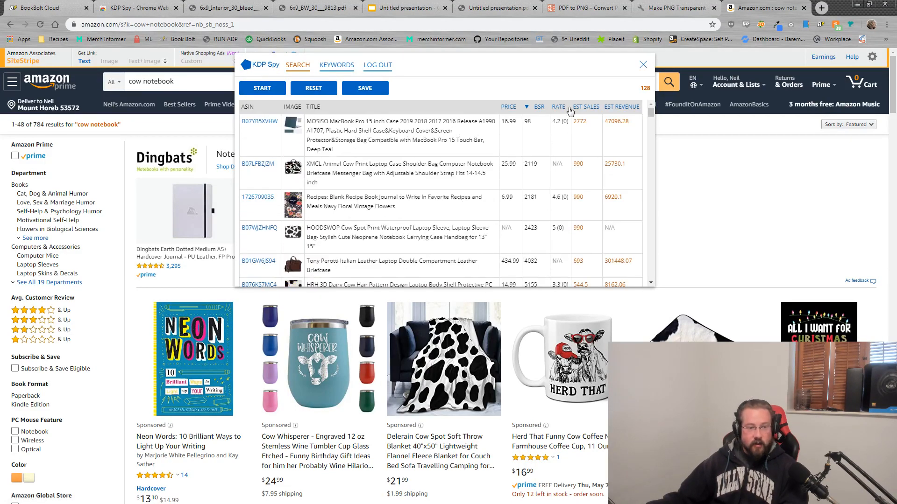
{"action": "left_click", "coordinate": [623, 108]}
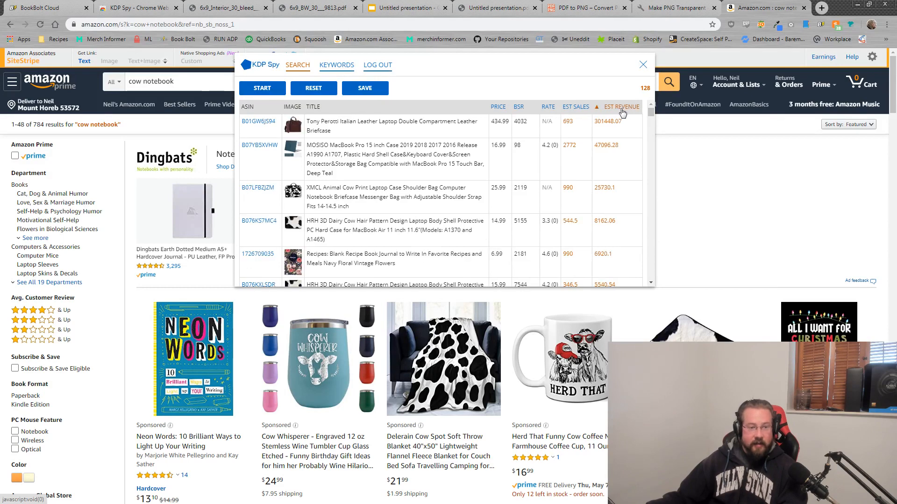
{"action": "scroll", "coordinate": [422, 193], "scroll_direction": "down", "scroll_amount": 10}
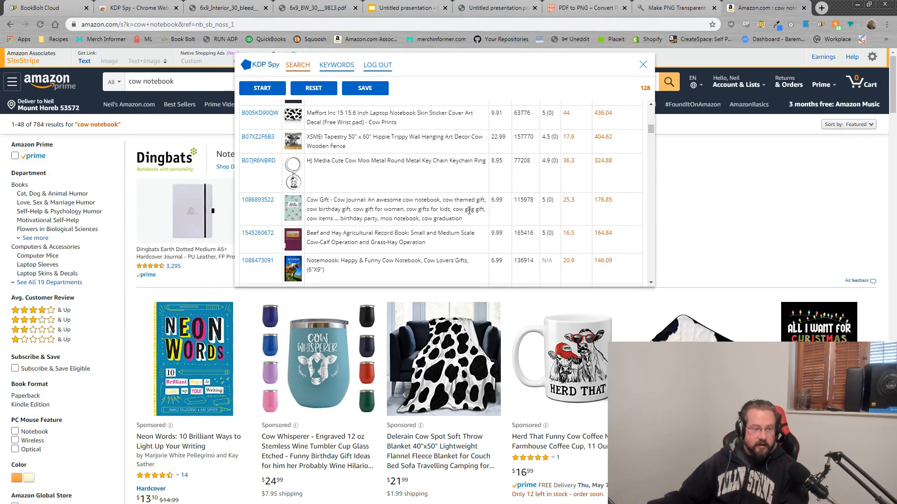
{"action": "left_click_drag", "start_coordinate": [465, 222], "coordinate": [306, 201]}
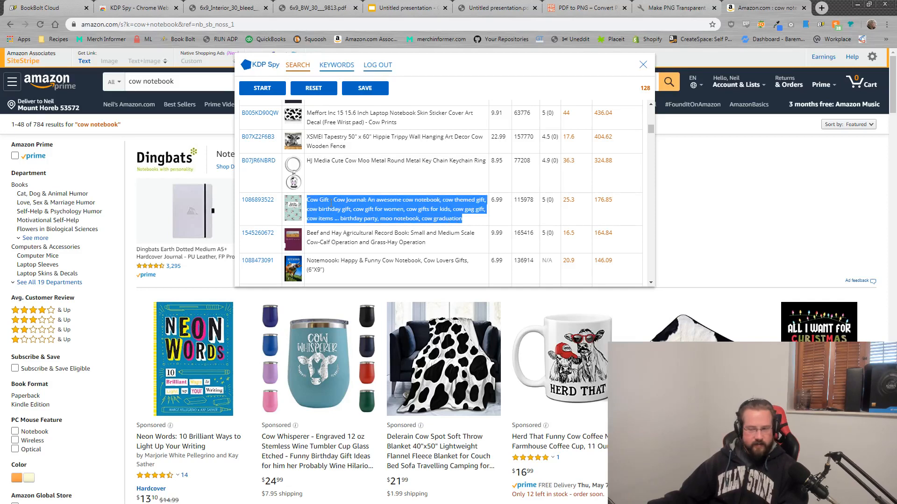
{"action": "left_click", "coordinate": [358, 219]}
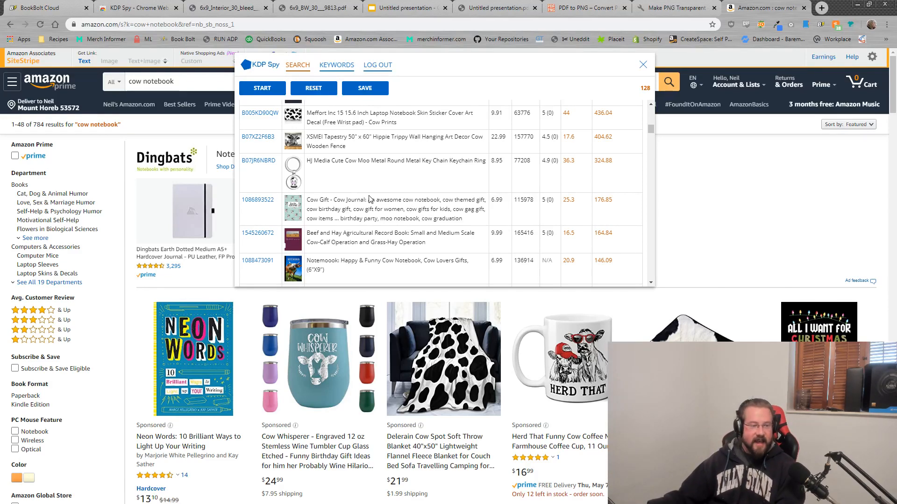
{"action": "left_click_drag", "start_coordinate": [368, 199], "coordinate": [470, 224]}
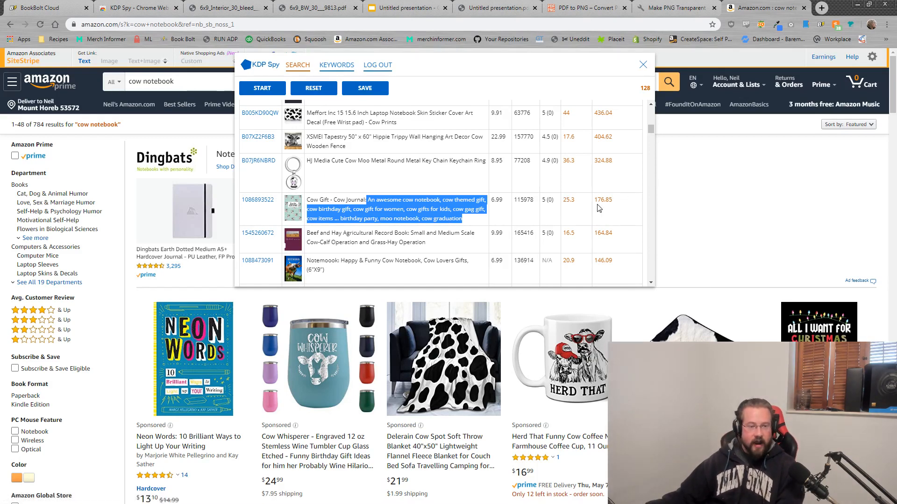
{"action": "left_click_drag", "start_coordinate": [607, 199], "coordinate": [595, 208]}
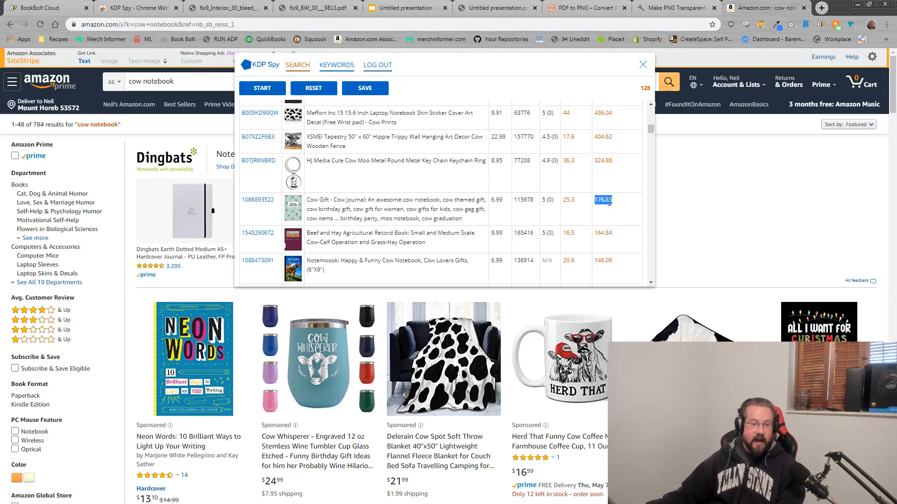
{"action": "left_click_drag", "start_coordinate": [651, 132], "coordinate": [649, 107]}
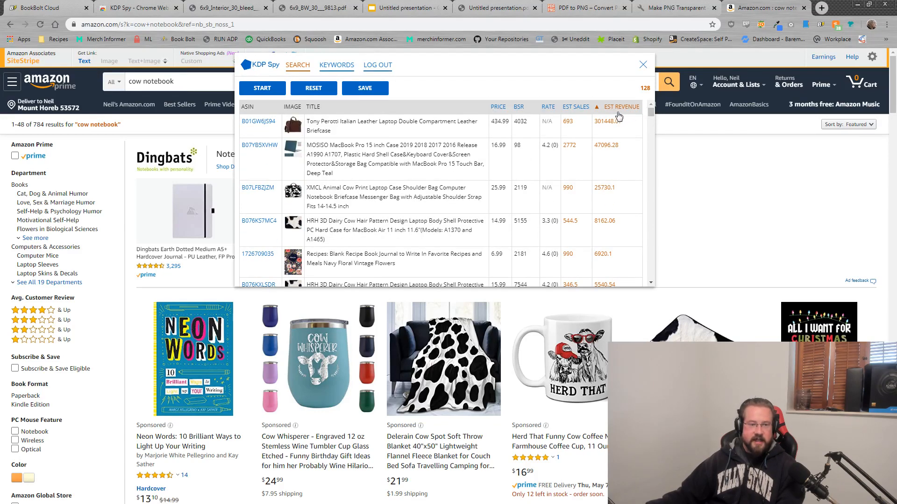
{"action": "scroll", "coordinate": [603, 225], "scroll_direction": "down", "scroll_amount": 2}
{"action": "scroll", "coordinate": [602, 226], "scroll_direction": "down", "scroll_amount": 8}
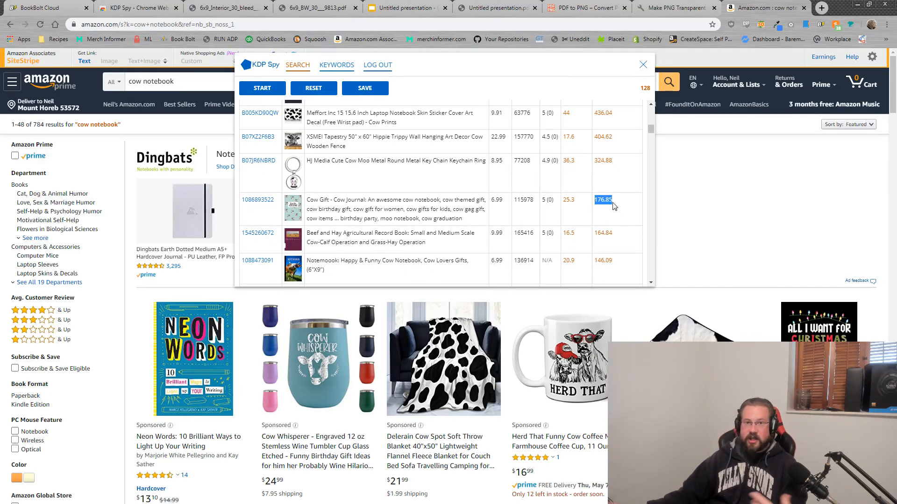
{"action": "left_click", "coordinate": [265, 204]}
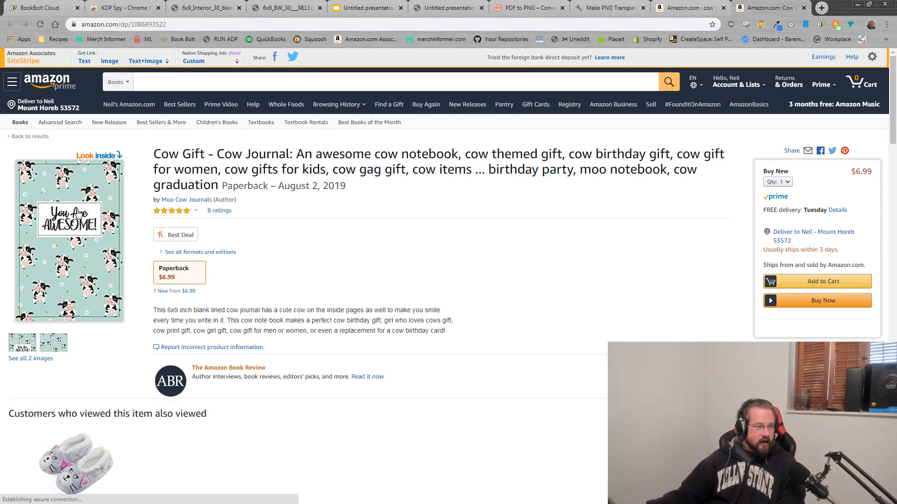
{"action": "left_click", "coordinate": [77, 182]}
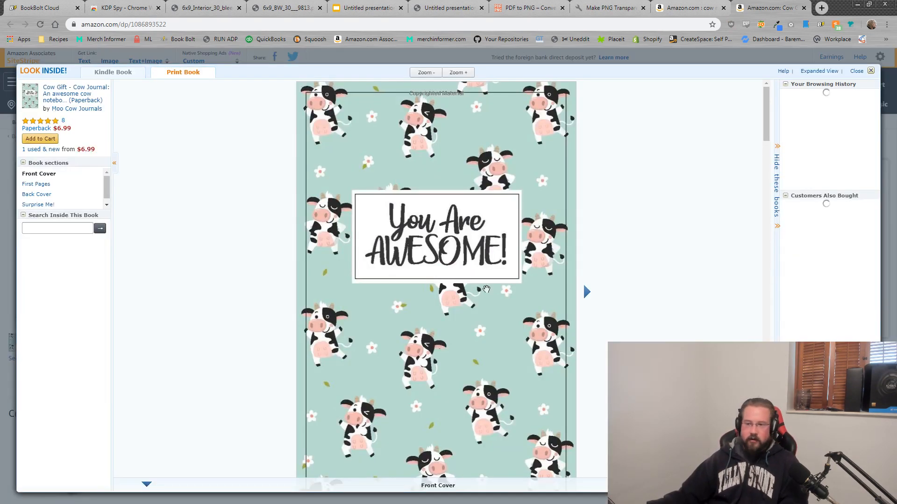
{"action": "scroll", "coordinate": [493, 282], "scroll_direction": "down", "scroll_amount": 8}
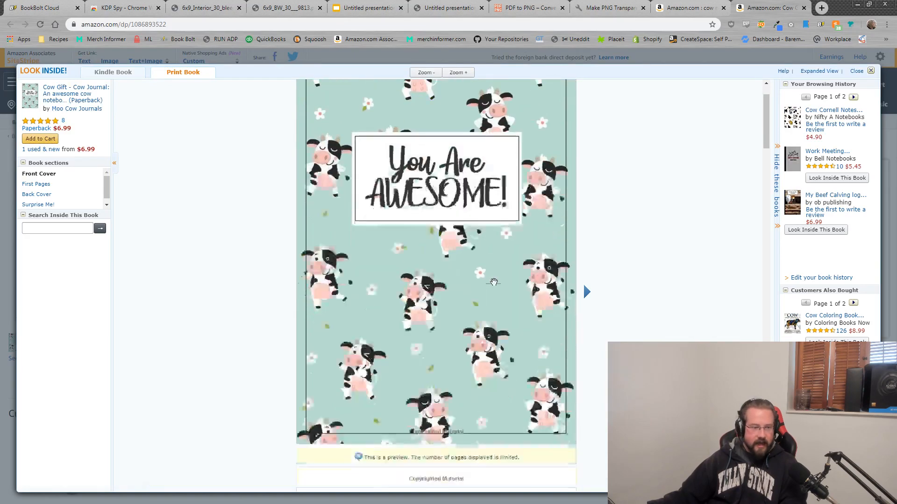
{"action": "scroll", "coordinate": [494, 282], "scroll_direction": "up", "scroll_amount": 1}
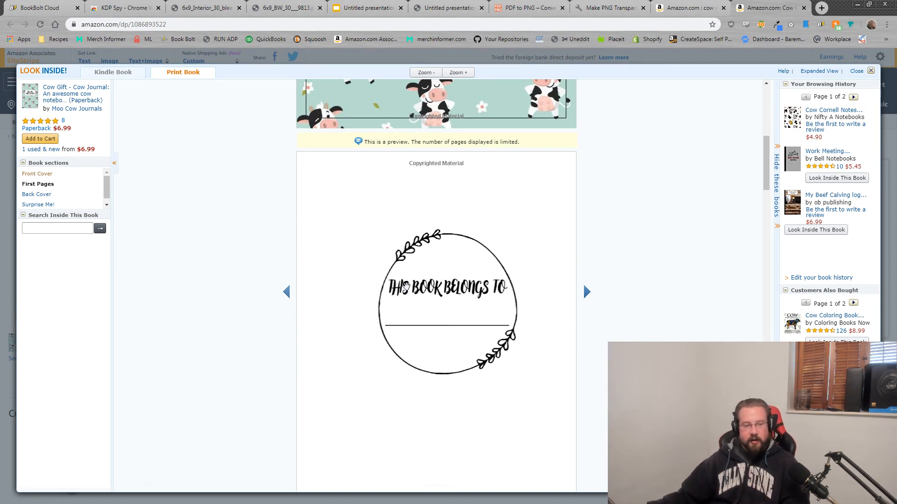
Step: Scroll through the preview's cover, name page and cow-decorated lined pages
{"action": "scroll", "coordinate": [369, 280], "scroll_direction": "down", "scroll_amount": 5}
{"action": "scroll", "coordinate": [360, 292], "scroll_direction": "down", "scroll_amount": 15}
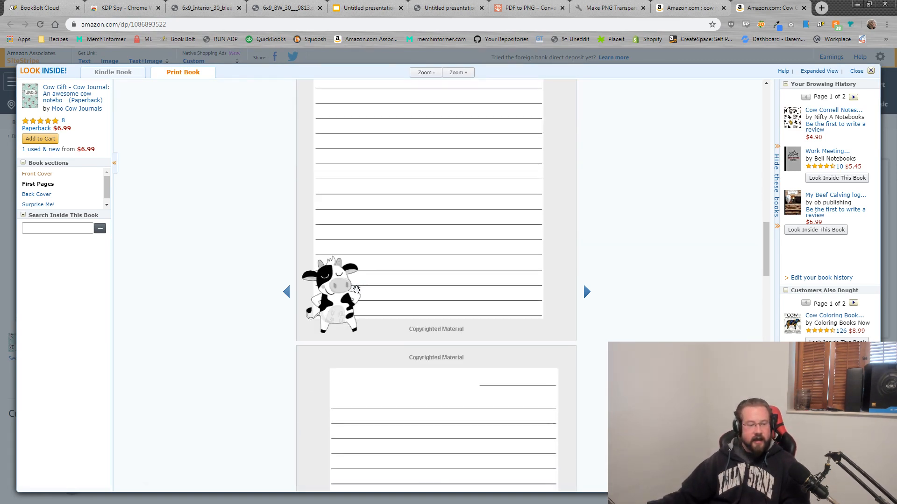
{"action": "scroll", "coordinate": [397, 295], "scroll_direction": "down", "scroll_amount": 20}
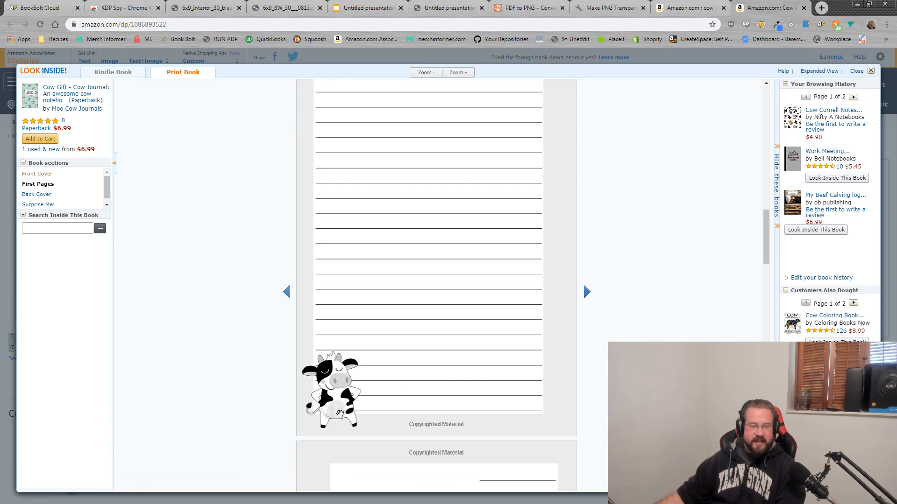
{"action": "scroll", "coordinate": [422, 420], "scroll_direction": "down", "scroll_amount": 10}
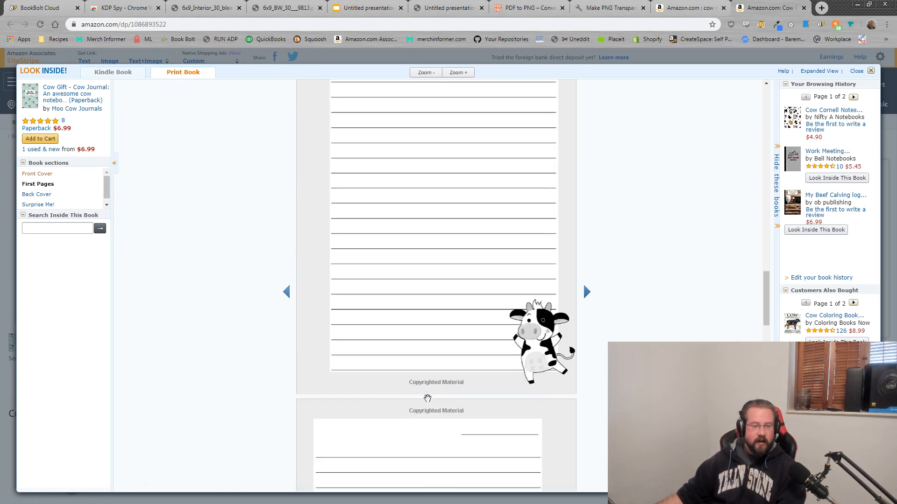
{"action": "scroll", "coordinate": [551, 406], "scroll_direction": "down", "scroll_amount": 10}
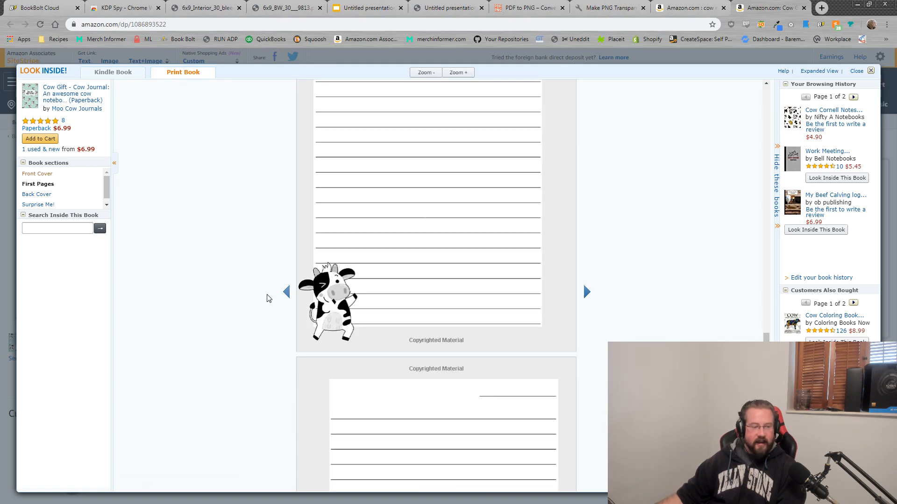
{"action": "scroll", "coordinate": [440, 348], "scroll_direction": "down", "scroll_amount": 10}
{"action": "scroll", "coordinate": [539, 328], "scroll_direction": "up", "scroll_amount": 12}
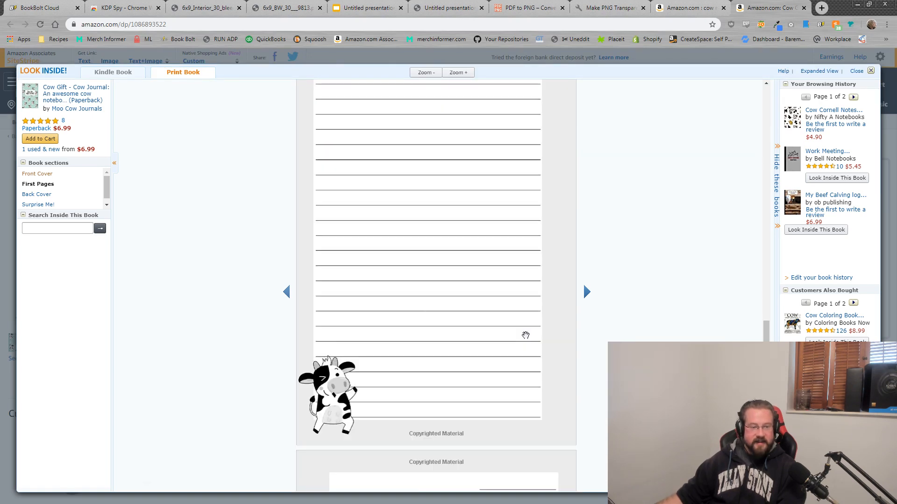
{"action": "scroll", "coordinate": [366, 419], "scroll_direction": "down", "scroll_amount": 8}
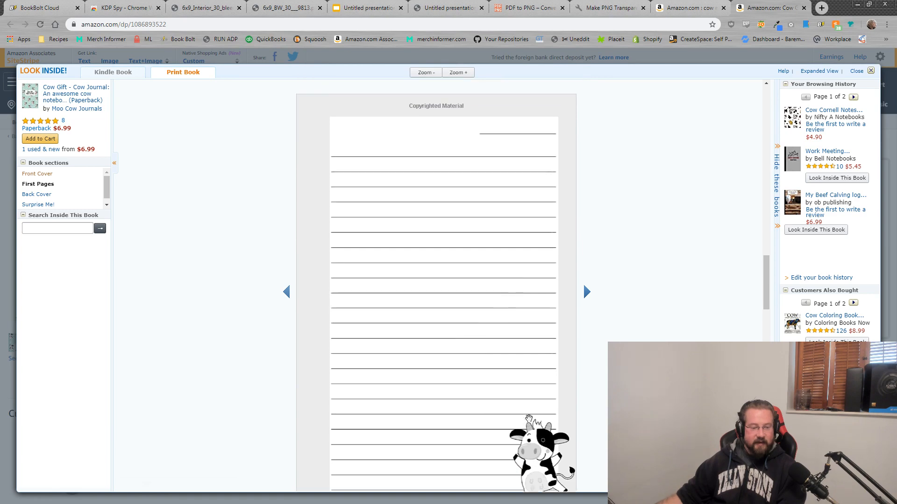
{"action": "scroll", "coordinate": [528, 418], "scroll_direction": "up", "scroll_amount": 8}
{"action": "scroll", "coordinate": [411, 403], "scroll_direction": "up", "scroll_amount": 8}
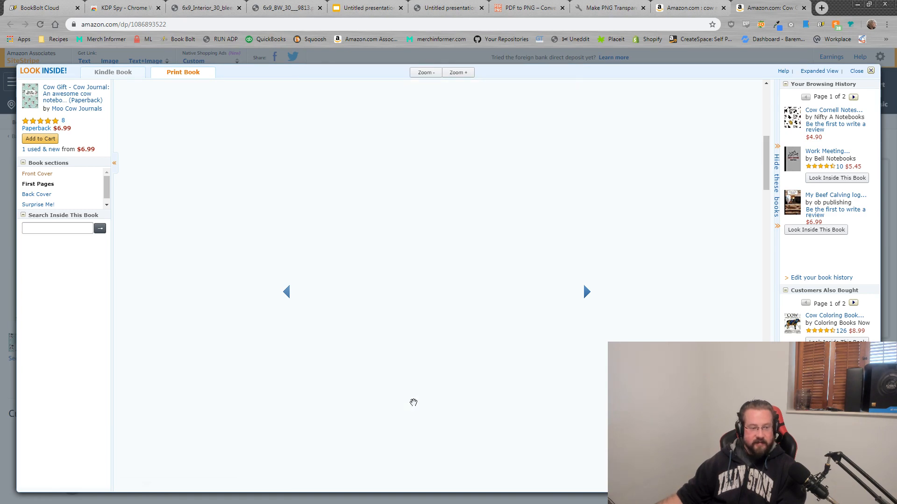
{"action": "scroll", "coordinate": [514, 299], "scroll_direction": "up", "scroll_amount": 5}
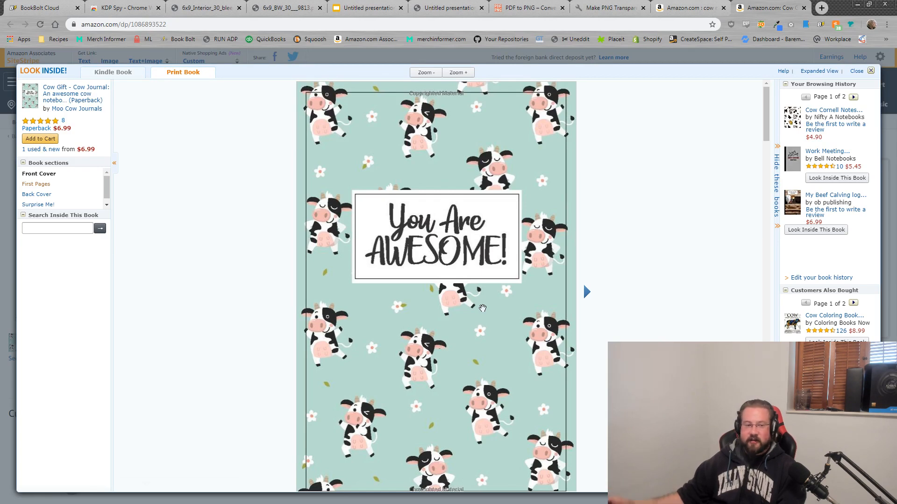
{"action": "scroll", "coordinate": [488, 327], "scroll_direction": "down", "scroll_amount": 8}
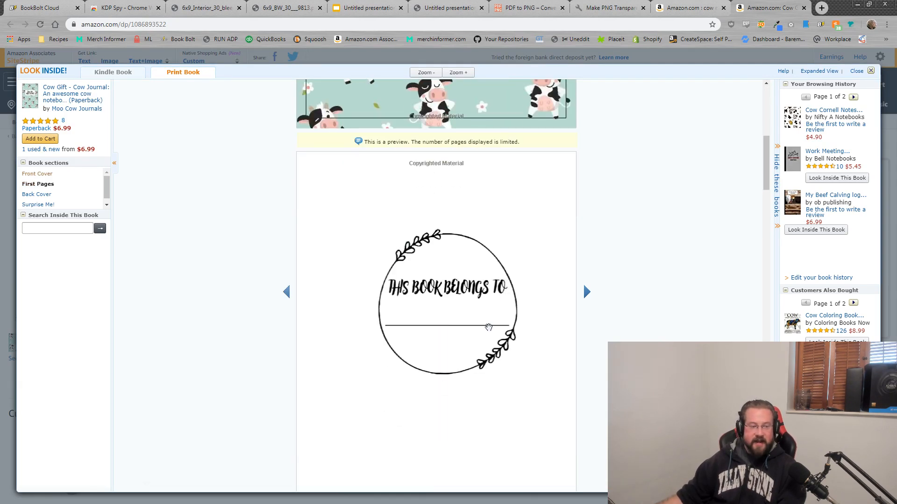
{"action": "scroll", "coordinate": [488, 327], "scroll_direction": "down", "scroll_amount": 10}
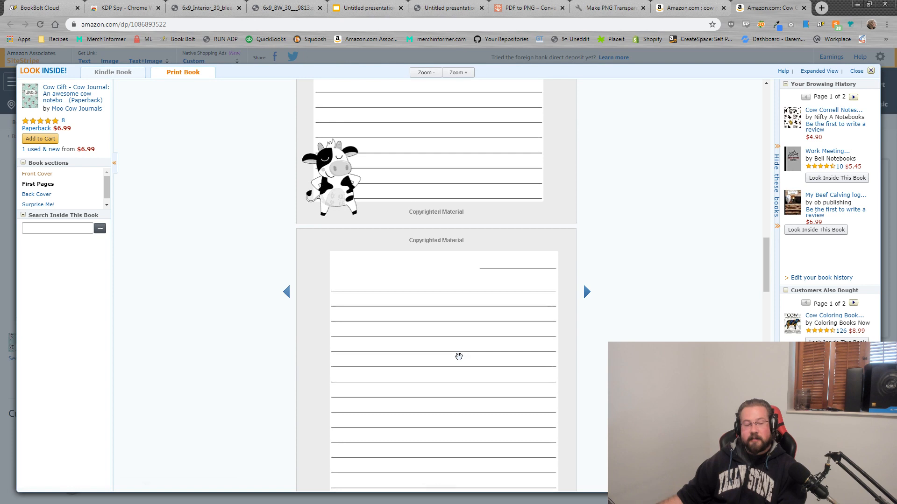
{"action": "scroll", "coordinate": [458, 357], "scroll_direction": "down", "scroll_amount": 2}
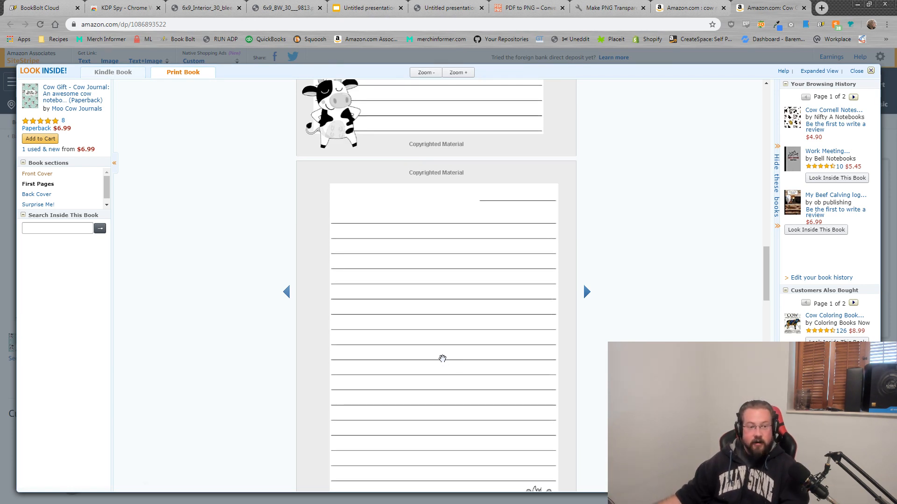
Step: Close the preview, select the Cow Gift listing title, and place Notepad beside it
{"action": "left_click", "coordinate": [870, 71]}
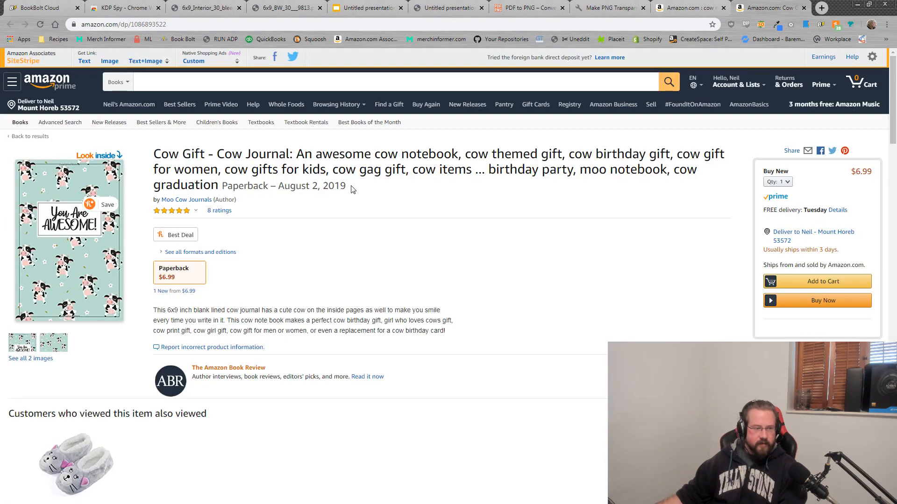
{"action": "triple_click", "coordinate": [286, 197]}
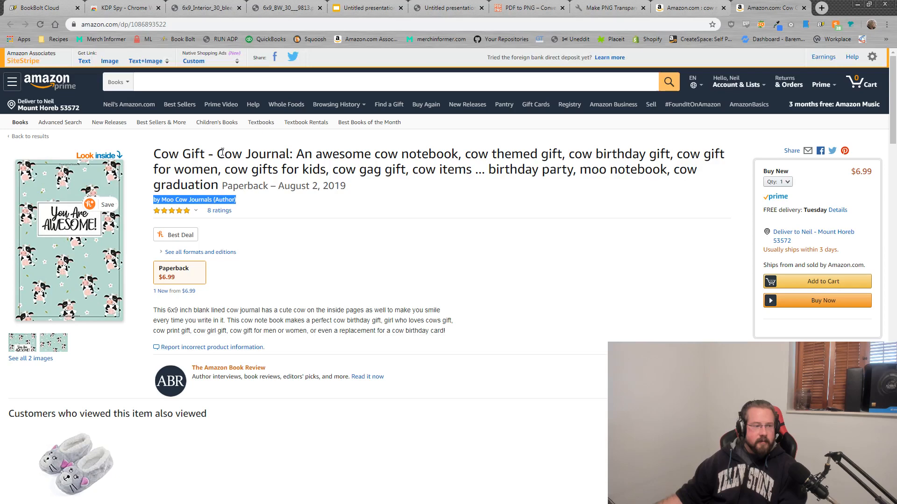
{"action": "left_click_drag", "start_coordinate": [218, 153], "coordinate": [647, 184]}
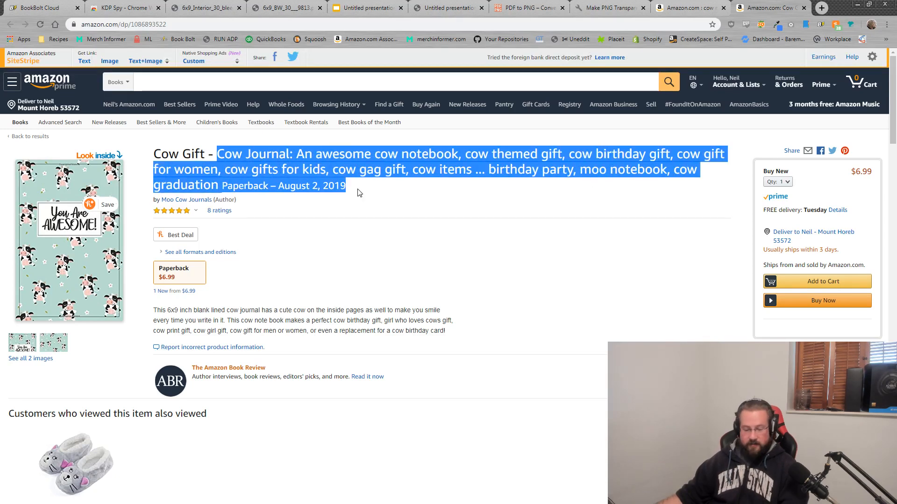
{"action": "key", "text": "alt+Tab"}
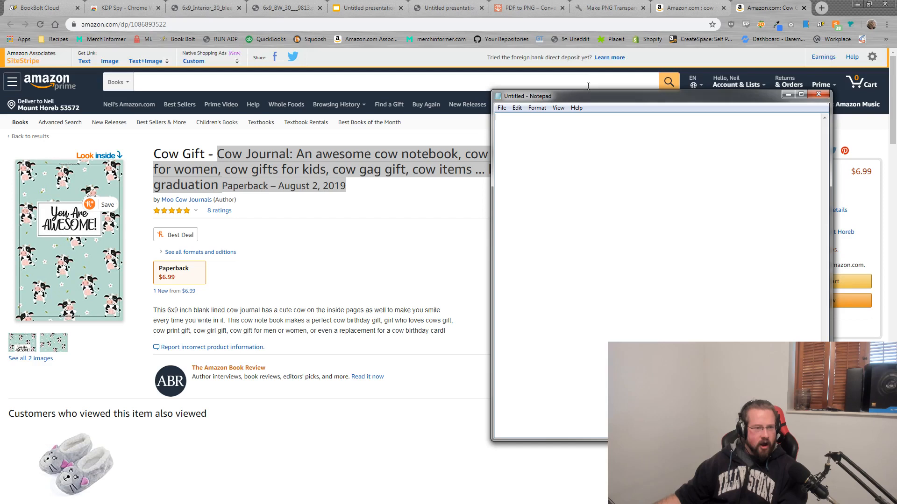
{"action": "left_click_drag", "start_coordinate": [587, 98], "coordinate": [523, 171]}
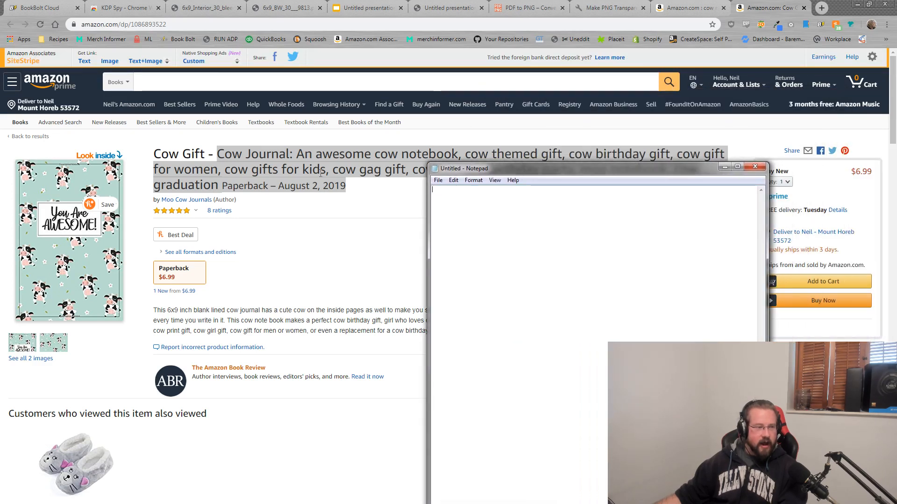
Step: Add keyword lines 'cow themed gift', 'cow birthday gift' and 'cow gift for women' to Notepad
{"action": "type", "text": "co"}
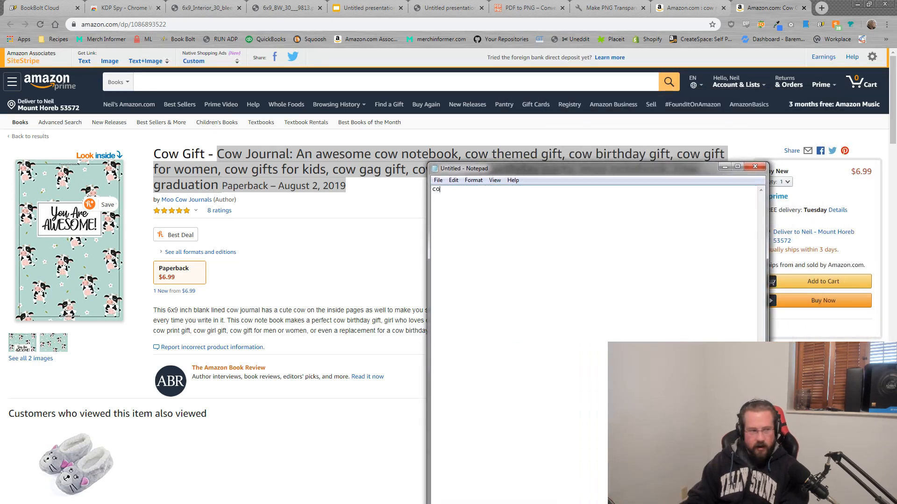
{"action": "type", "text": "cow journal"}
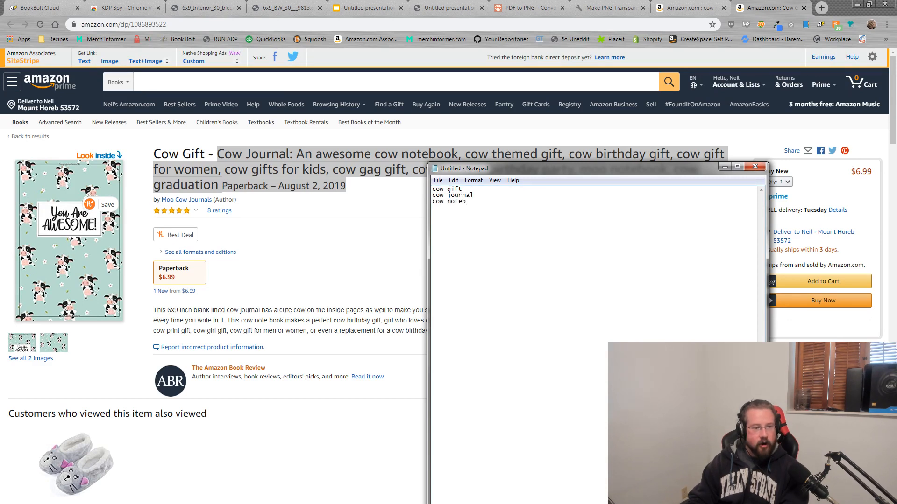
{"action": "type", "text": "ow themed gift"}
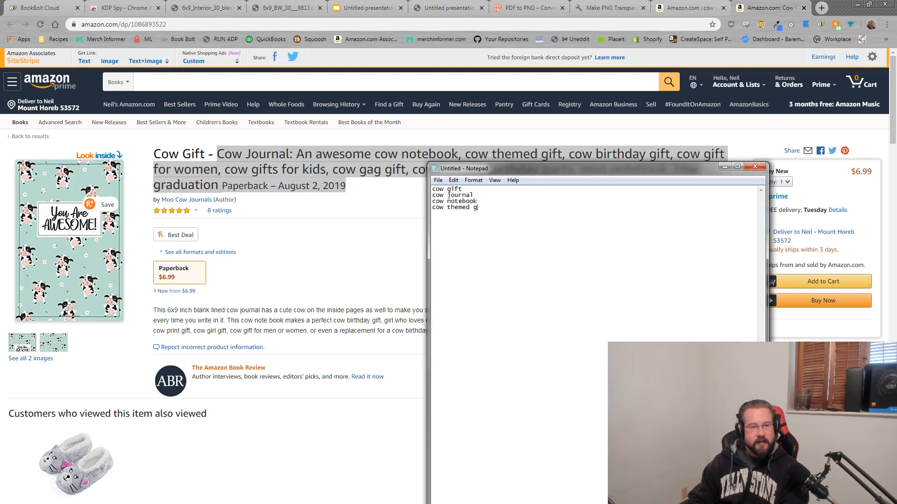
{"action": "key", "text": "Return"}
{"action": "type", "text": "cow bift"}
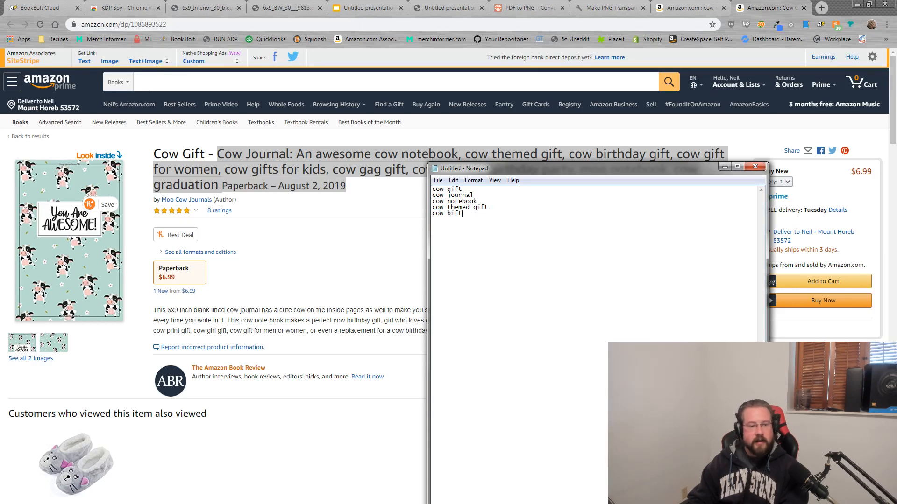
{"action": "type", "text": "hday gift"}
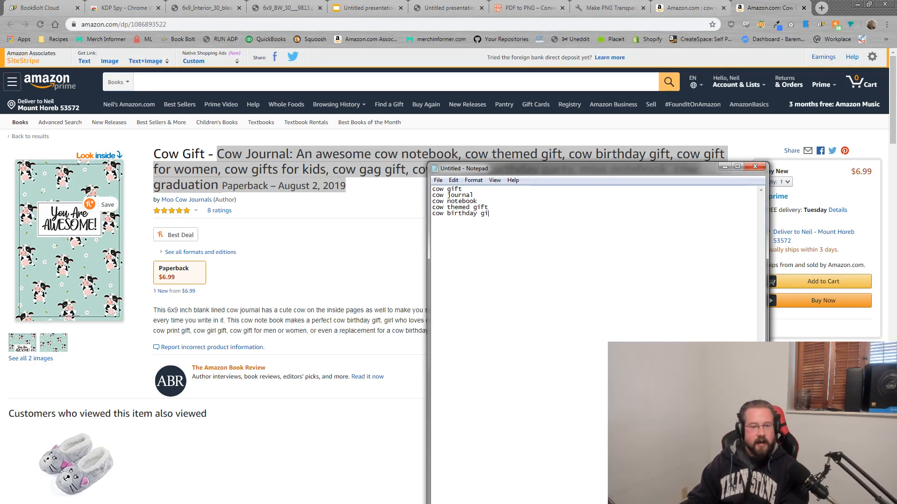
{"action": "key", "text": "Return"}
{"action": "type", "text": "cow gift for women"}
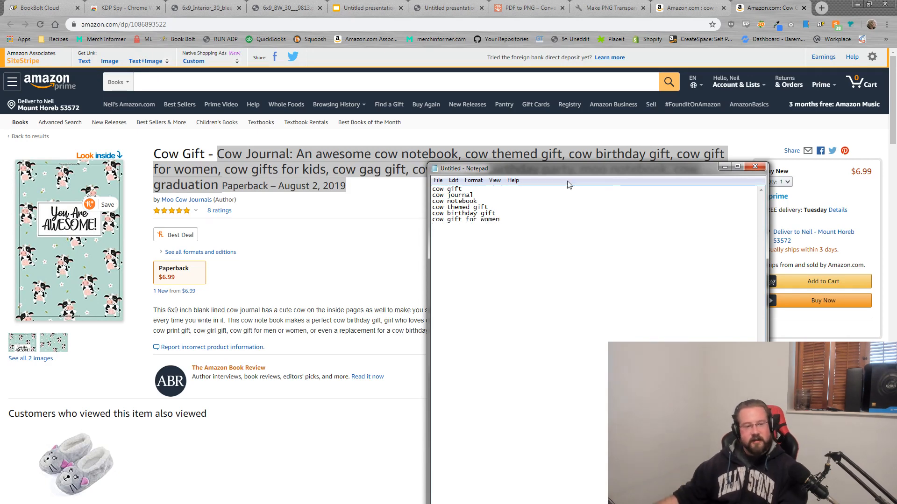
{"action": "left_click_drag", "start_coordinate": [623, 172], "coordinate": [589, 214]}
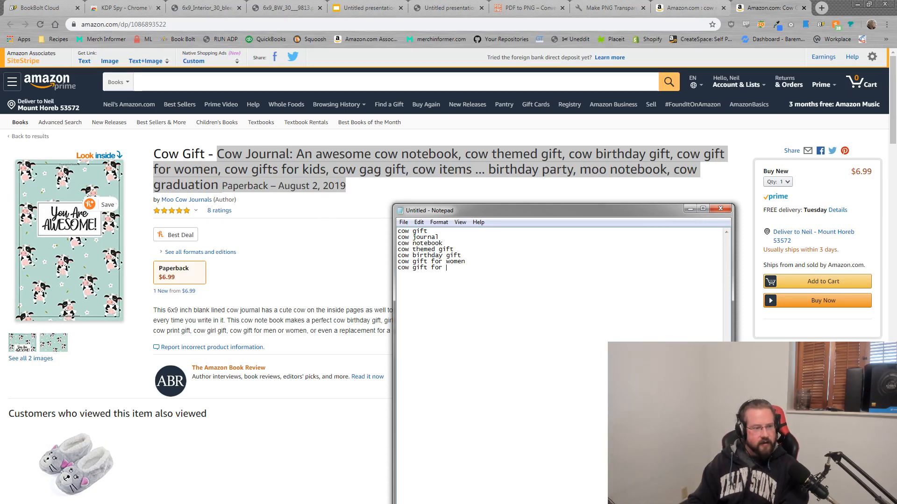
{"action": "key", "text": "BackSpace"}
{"action": "key", "text": "BackSpace"}
{"action": "type", "text": "kids"}
{"action": "key", "text": "Return"}
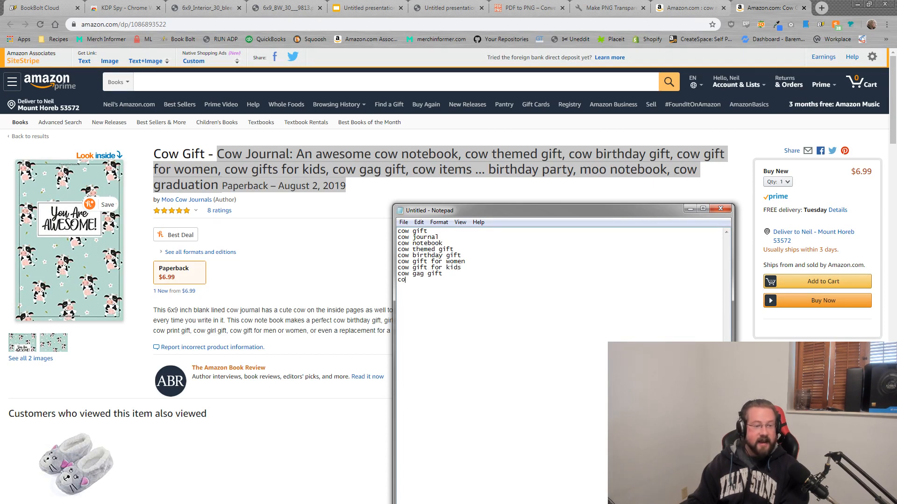
Step: Finish the list through moo notebook and cow graduation, correcting the 'cpw' typo
{"action": "type", "text": "oo notebook"}
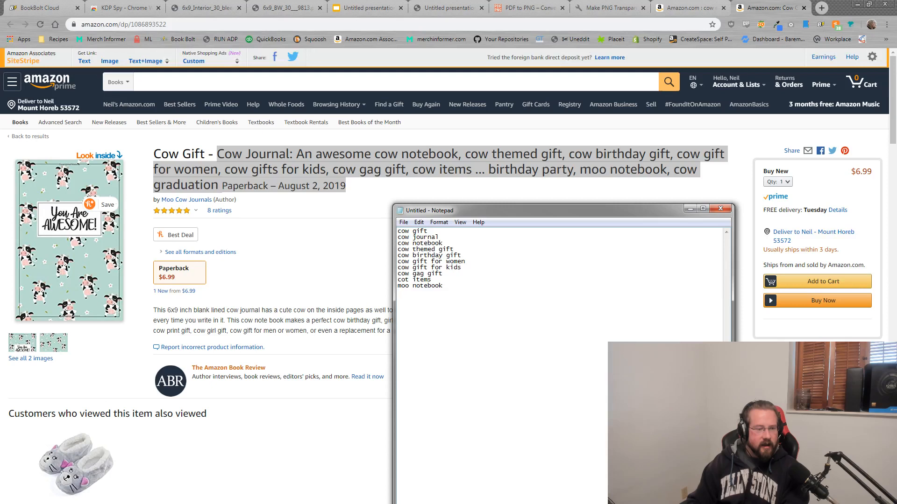
{"action": "type", "text": "atop"}
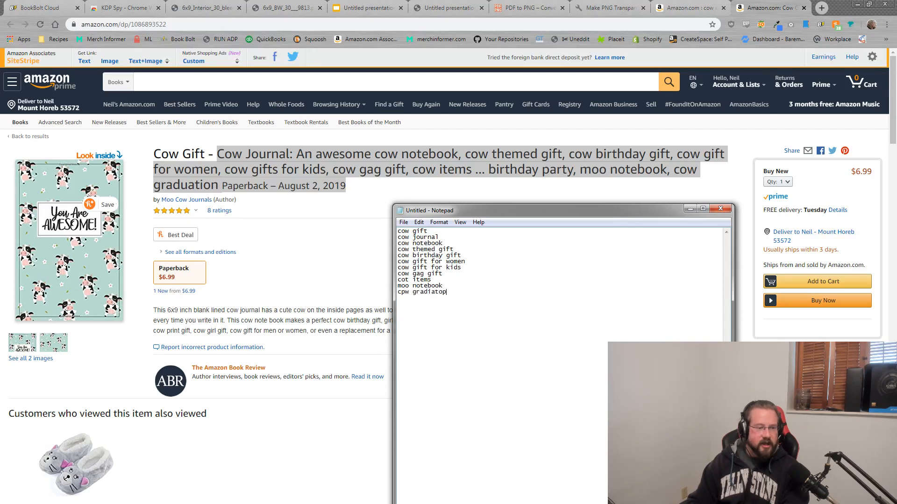
{"action": "key", "text": "BackSpace"}
{"action": "key", "text": "BackSpace"}
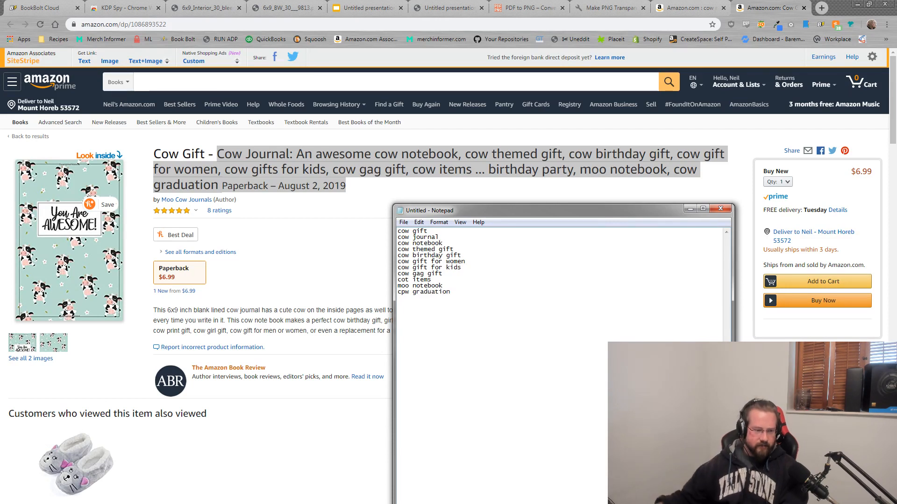
{"action": "left_click", "coordinate": [405, 292]}
{"action": "key", "text": "BackSpace"}
{"action": "type", "text": "o"}
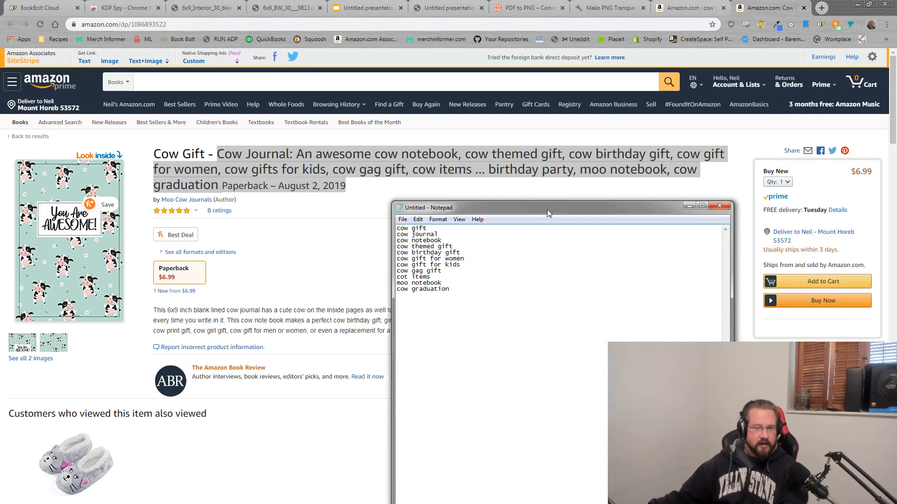
{"action": "left_click_drag", "start_coordinate": [549, 207], "coordinate": [530, 152]}
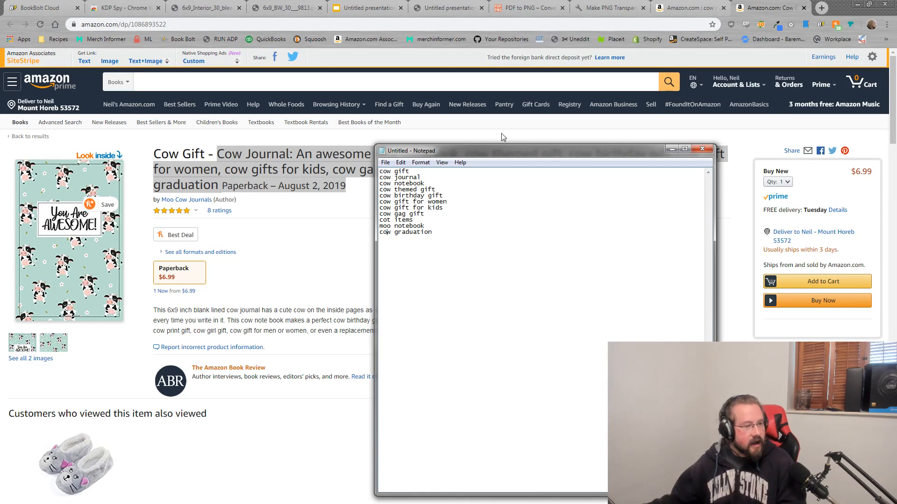
{"action": "left_click_drag", "start_coordinate": [486, 152], "coordinate": [661, 154]}
Step: Check the Book Bolt Cloud account menu, then return to the Cow Gift product details
{"action": "left_click", "coordinate": [37, 5]}
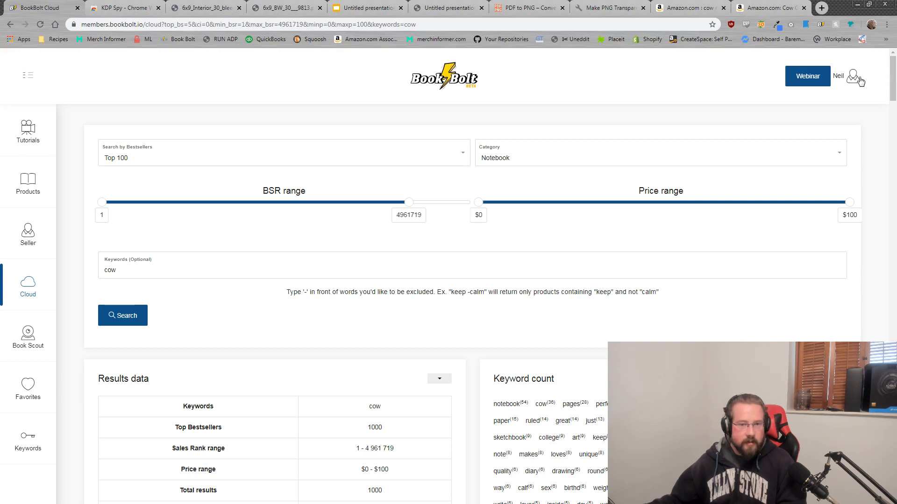
{"action": "left_click", "coordinate": [854, 79]}
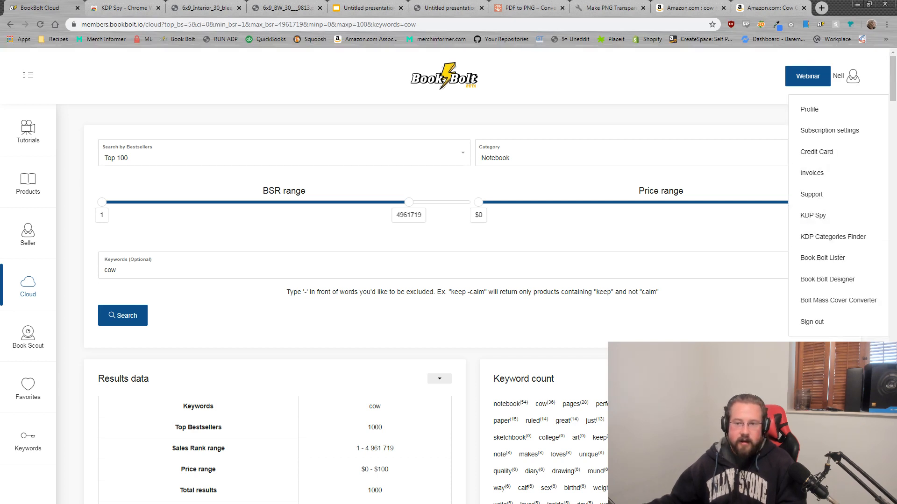
{"action": "key", "text": "alt+Tab"}
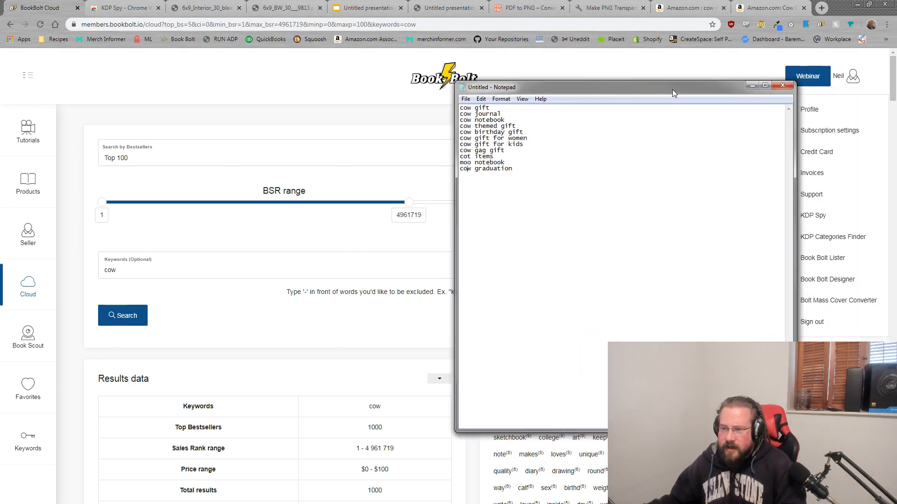
{"action": "left_click", "coordinate": [774, 4]}
{"action": "scroll", "coordinate": [528, 306], "scroll_direction": "down", "scroll_amount": 15}
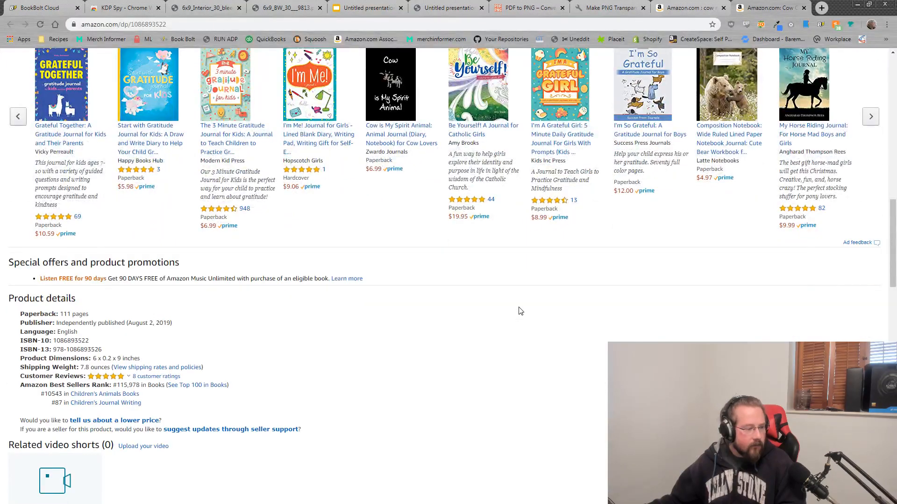
Step: Reselect the Cow Journal title text, then return to the cow notebook results with KDP Spy's table
{"action": "scroll", "coordinate": [519, 311], "scroll_direction": "up", "scroll_amount": 15}
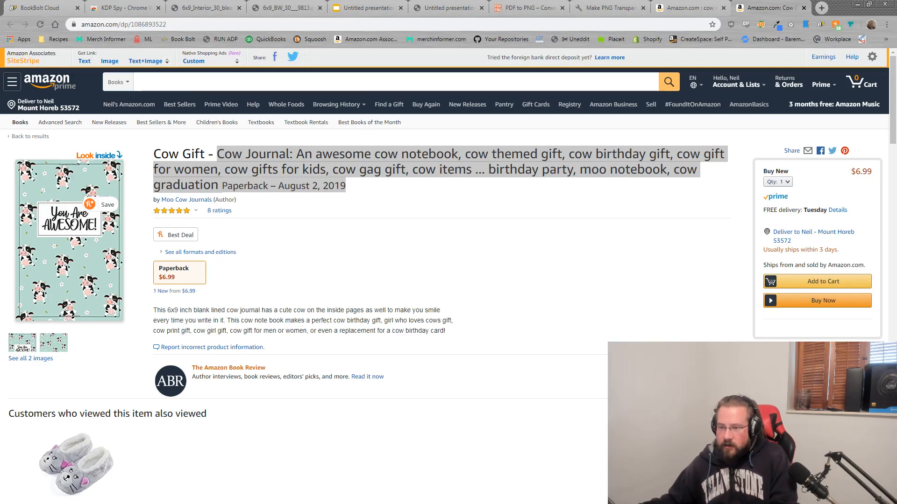
{"action": "left_click", "coordinate": [362, 189]}
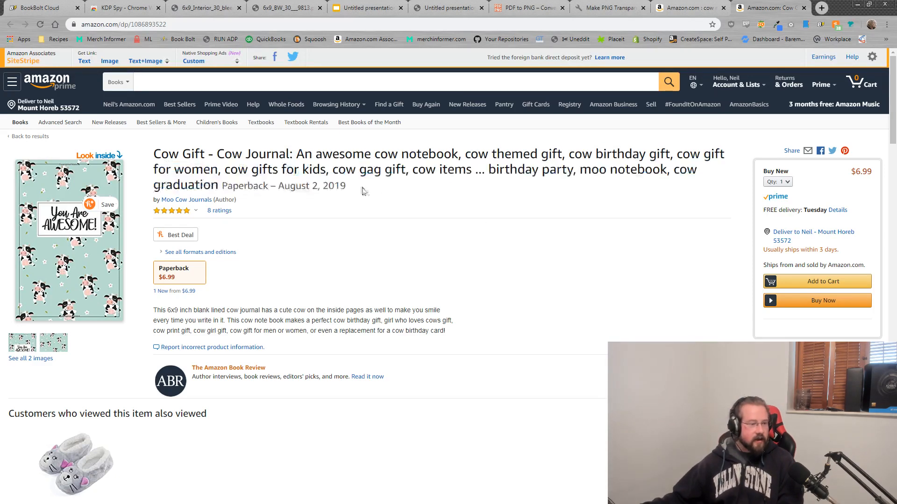
{"action": "left_click_drag", "start_coordinate": [219, 186], "coordinate": [220, 153]}
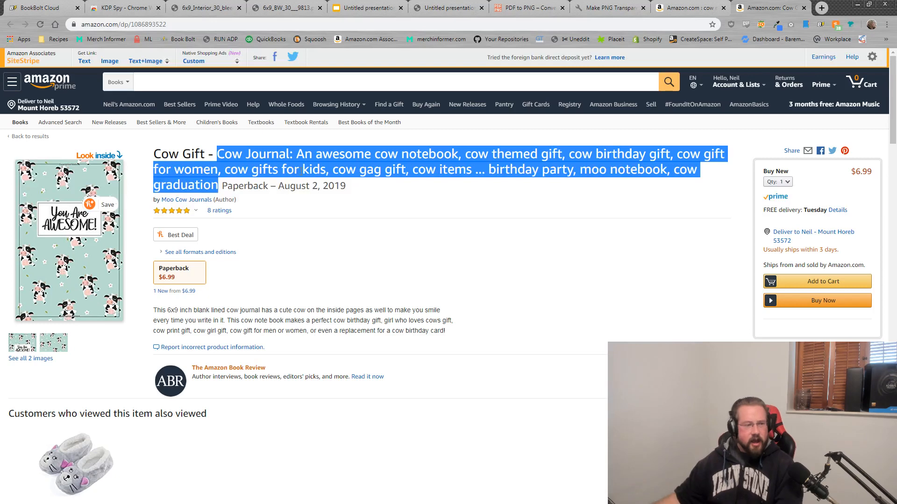
{"action": "left_click", "coordinate": [256, 169]}
{"action": "left_click_drag", "start_coordinate": [217, 154], "coordinate": [222, 192]}
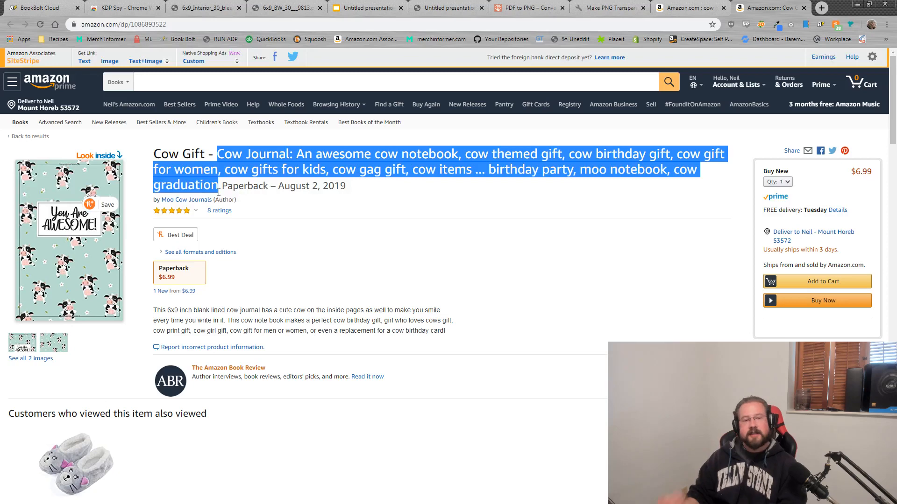
{"action": "left_click", "coordinate": [713, 4]}
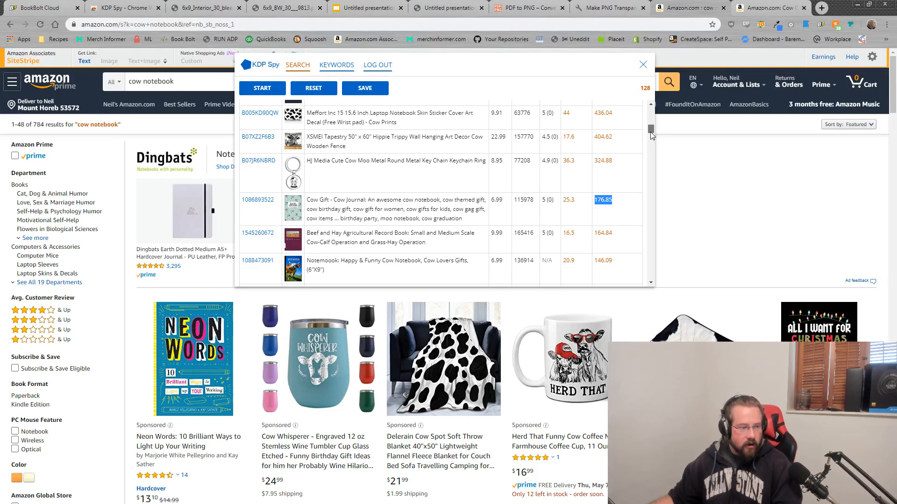
Step: Highlight the Notemoook row's 146.09 figure and open its product page, selecting the title
{"action": "left_click_drag", "start_coordinate": [650, 132], "coordinate": [651, 135]}
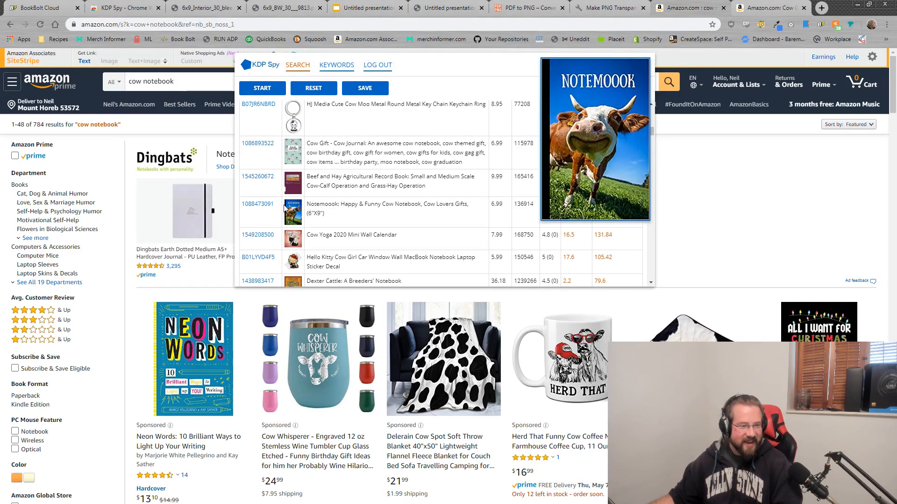
{"action": "left_click_drag", "start_coordinate": [609, 205], "coordinate": [593, 205]}
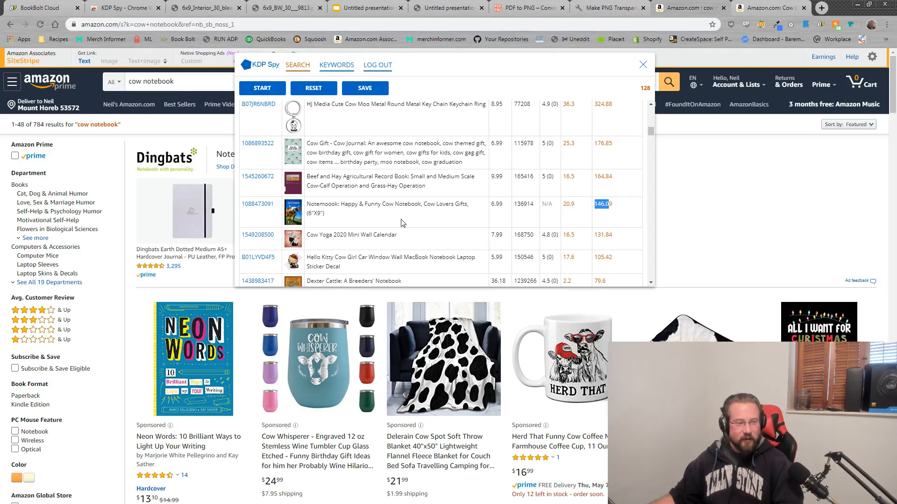
{"action": "left_click", "coordinate": [269, 211]}
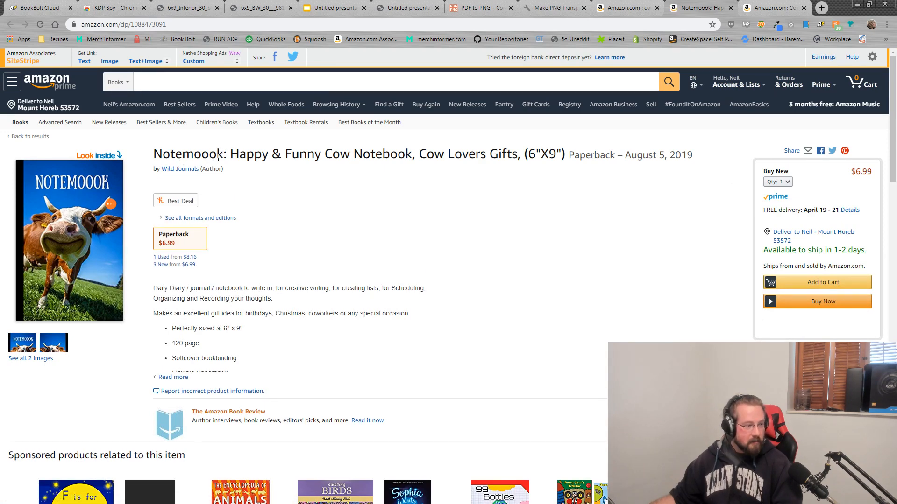
{"action": "left_click_drag", "start_coordinate": [218, 154], "coordinate": [157, 163]}
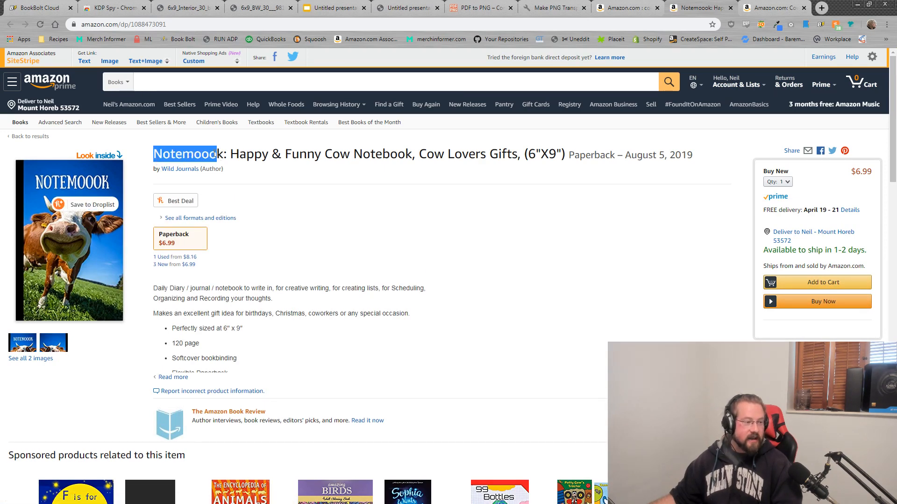
{"action": "left_click_drag", "start_coordinate": [223, 154], "coordinate": [159, 158]}
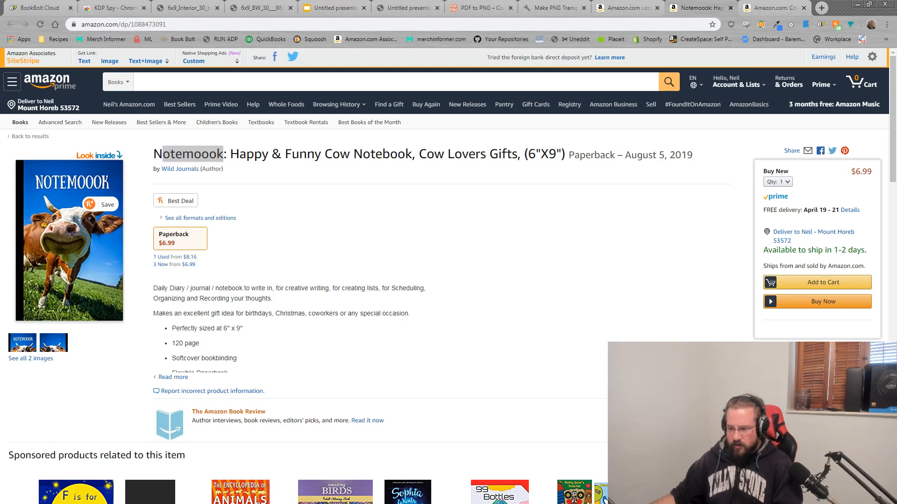
Step: Add 'funny cow notebook' and 'cow lovers' to the keyword list and fix the 'cot' typo
{"action": "key", "text": "alt+Tab"}
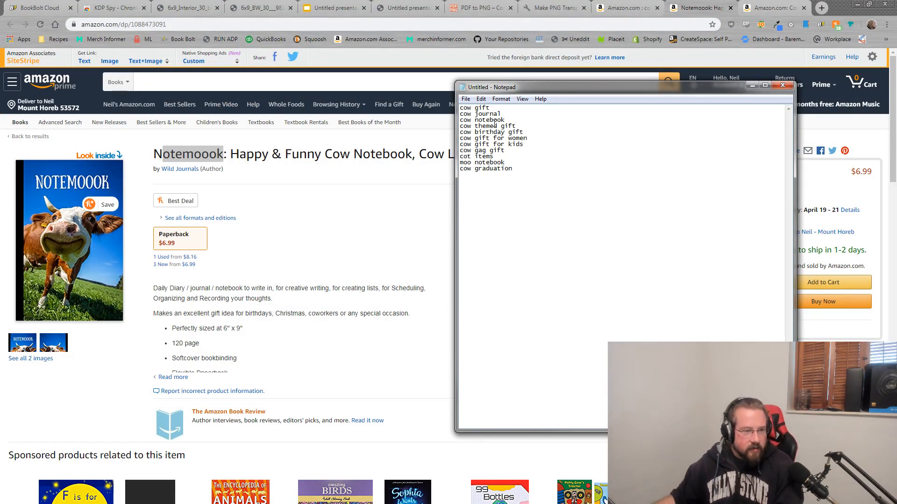
{"action": "key", "text": "Return"}
{"action": "type", "text": "funny cow notebook"}
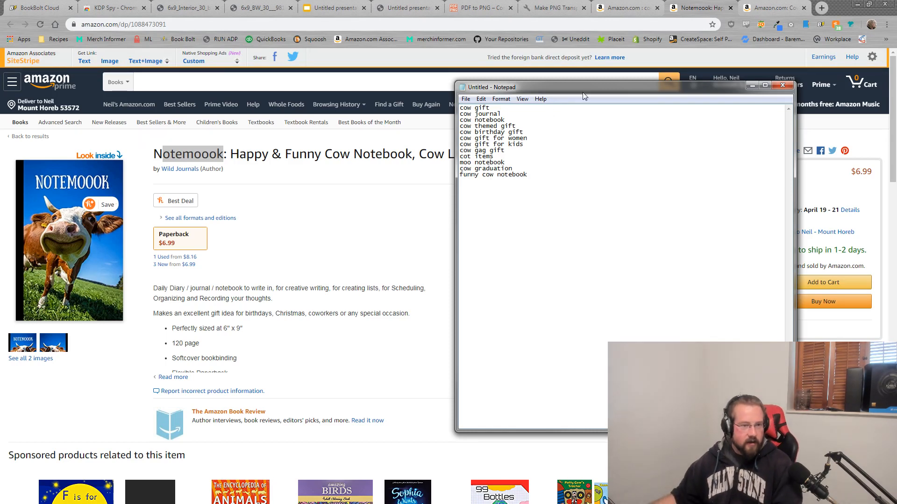
{"action": "left_click_drag", "start_coordinate": [588, 88], "coordinate": [670, 84]}
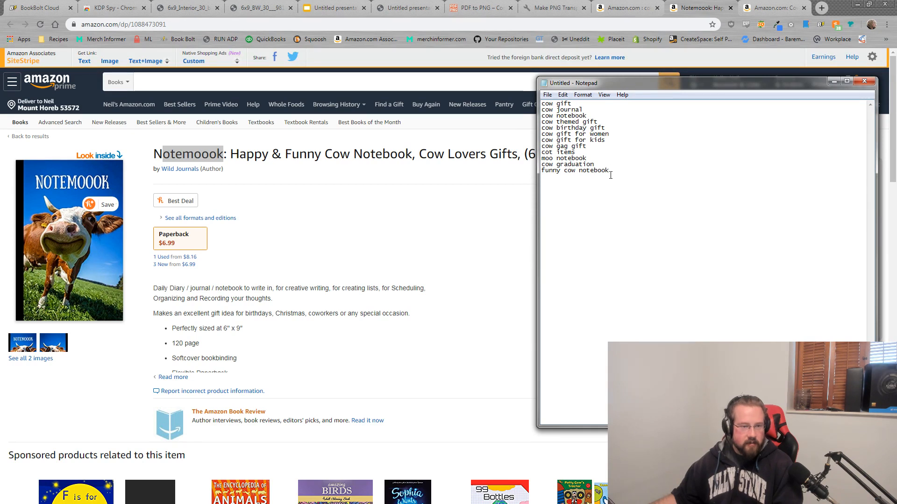
{"action": "key", "text": "Return"}
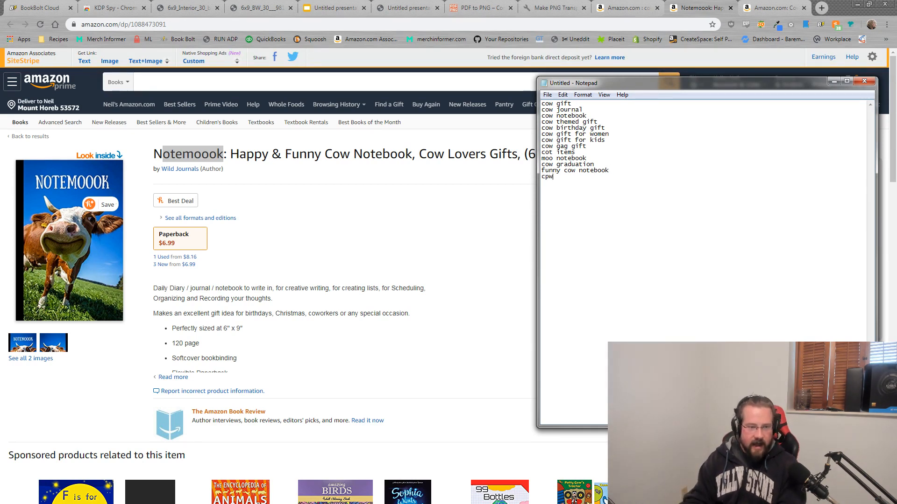
{"action": "type", "text": "c"}
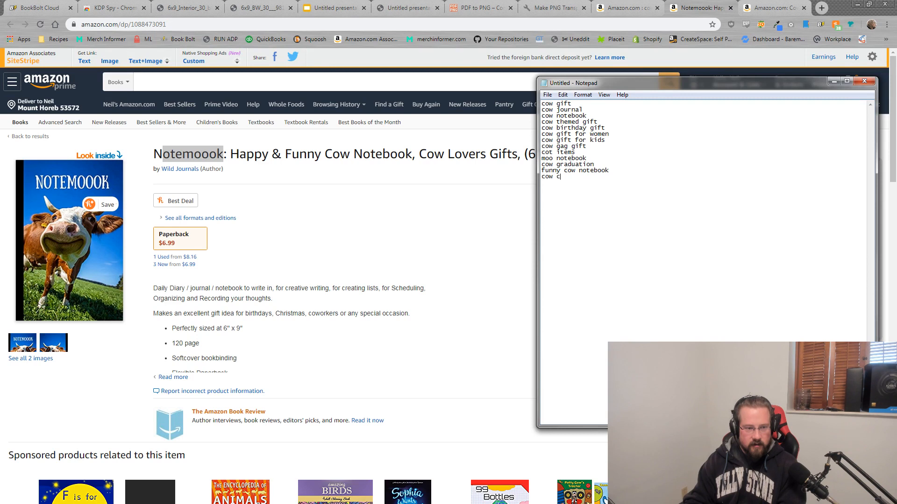
{"action": "type", "text": "ow gift c"}
{"action": "key", "text": "BackSpace"}
{"action": "type", "text": "lovers"}
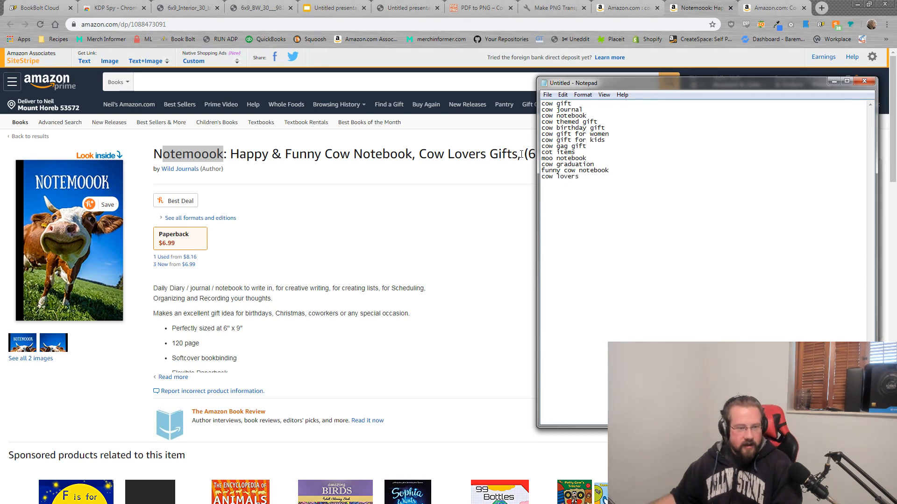
{"action": "left_click", "coordinate": [555, 153]}
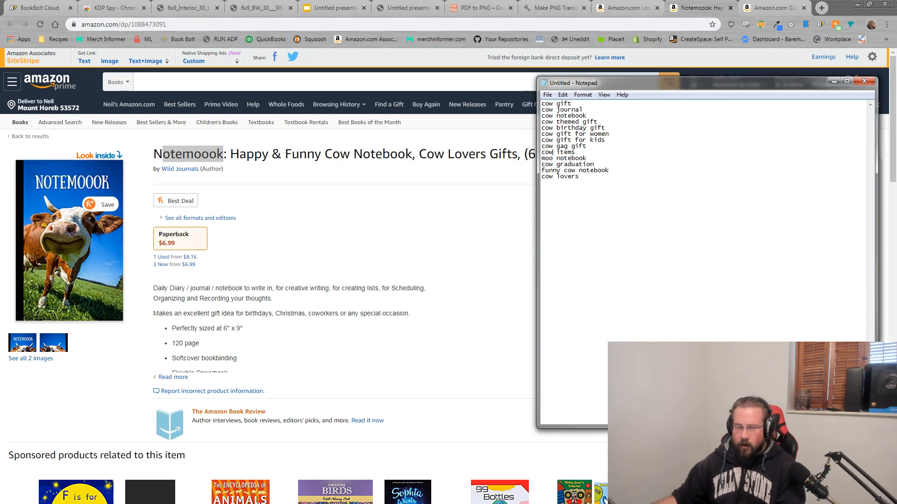
{"action": "left_click_drag", "start_coordinate": [641, 85], "coordinate": [896, 89]}
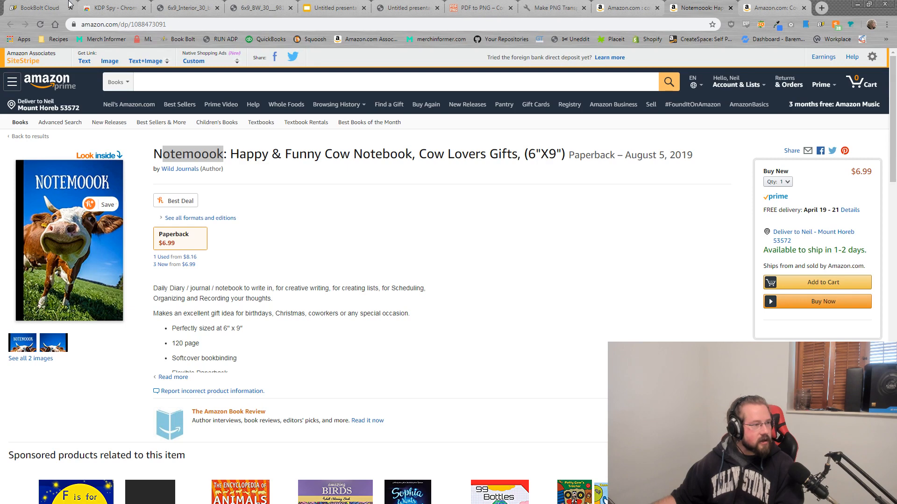
Step: Switch back to the 'Amazon.com : cow notebook' results tab with the KDP Spy overlay
{"action": "left_click", "coordinate": [628, 6]}
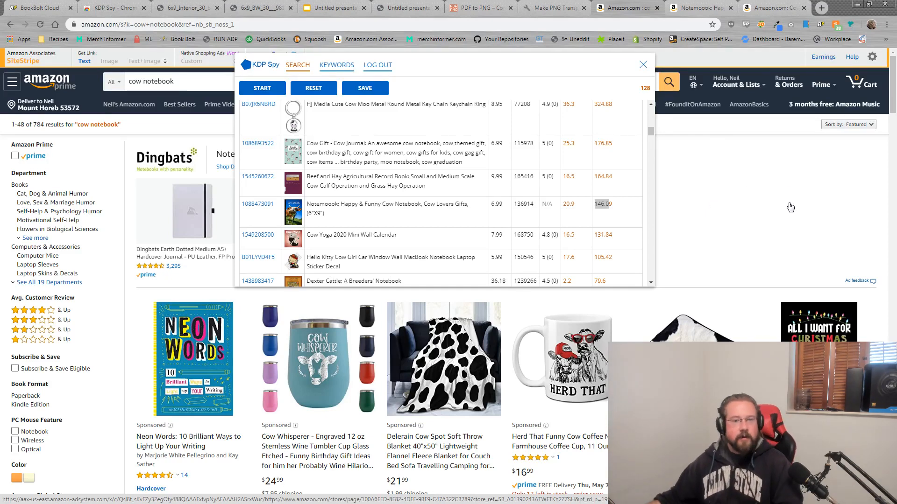
Step: Look over the Notemoook listing's title and Wild Journals byline, then return to the cow notebook results
{"action": "left_click", "coordinate": [703, 8]}
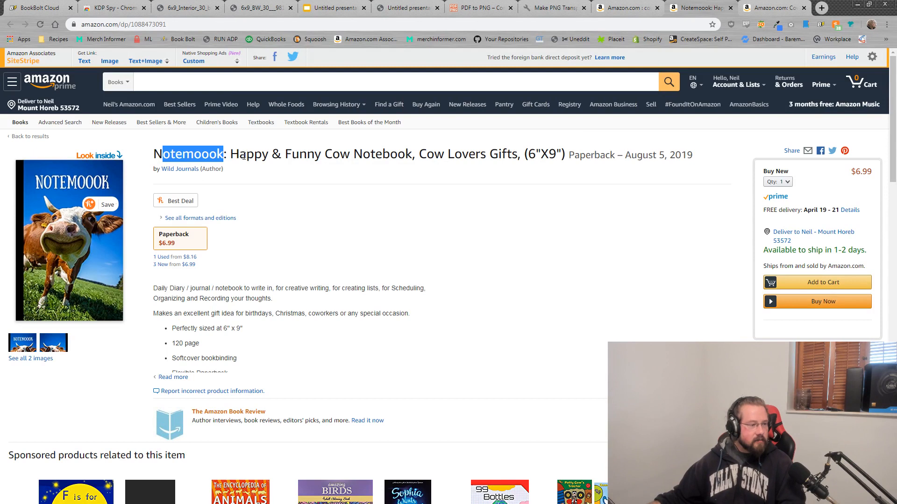
{"action": "left_click_drag", "start_coordinate": [245, 154], "coordinate": [379, 148]}
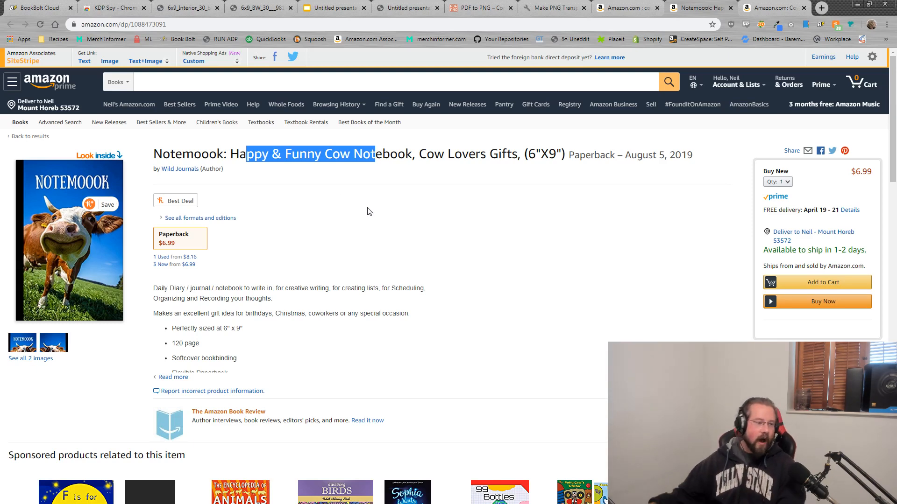
{"action": "left_click", "coordinate": [223, 169]}
{"action": "left_click", "coordinate": [154, 169], "text": "shift"}
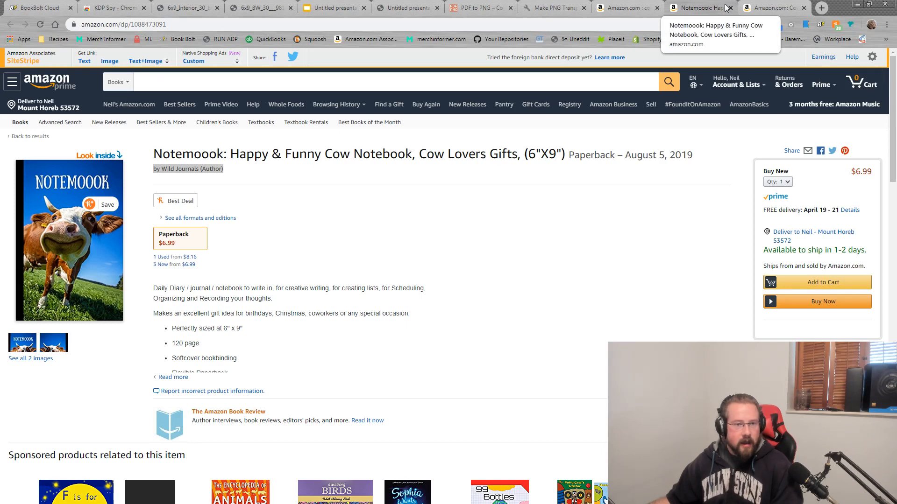
{"action": "left_click", "coordinate": [627, 8]}
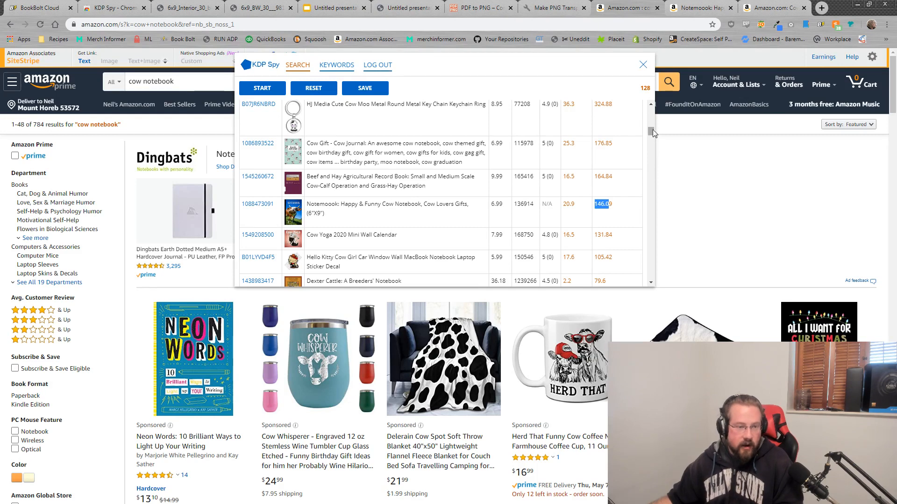
Step: Scroll through the KDP Spy cow notebook table, looking over titles like Cow Gift and Beef and Hay
{"action": "left_click_drag", "start_coordinate": [649, 131], "coordinate": [651, 107]}
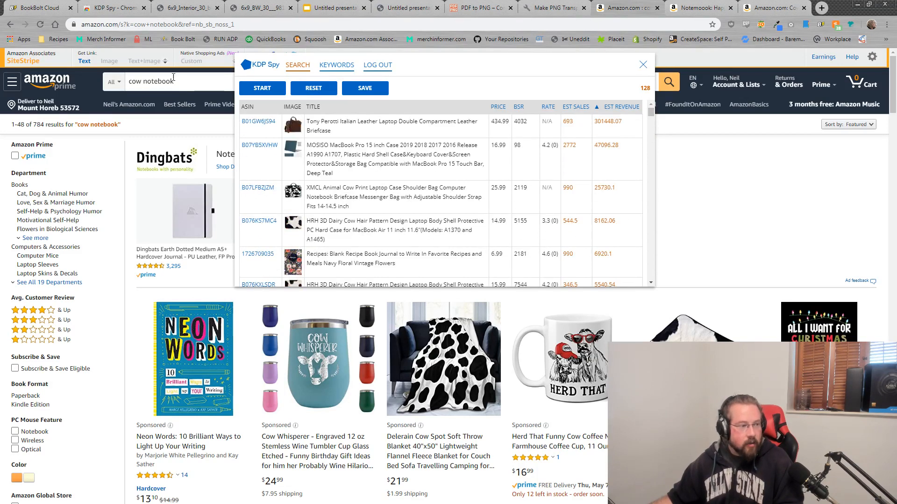
{"action": "left_click_drag", "start_coordinate": [181, 80], "coordinate": [117, 83]}
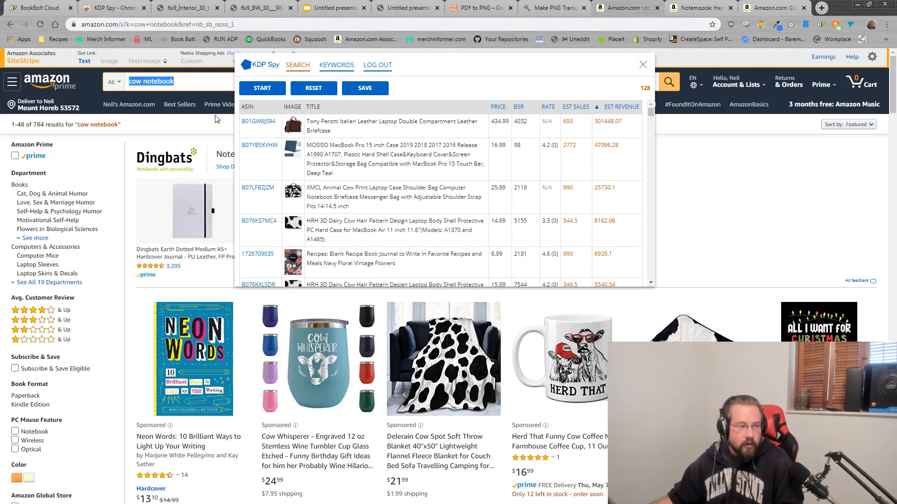
{"action": "left_click", "coordinate": [470, 73]}
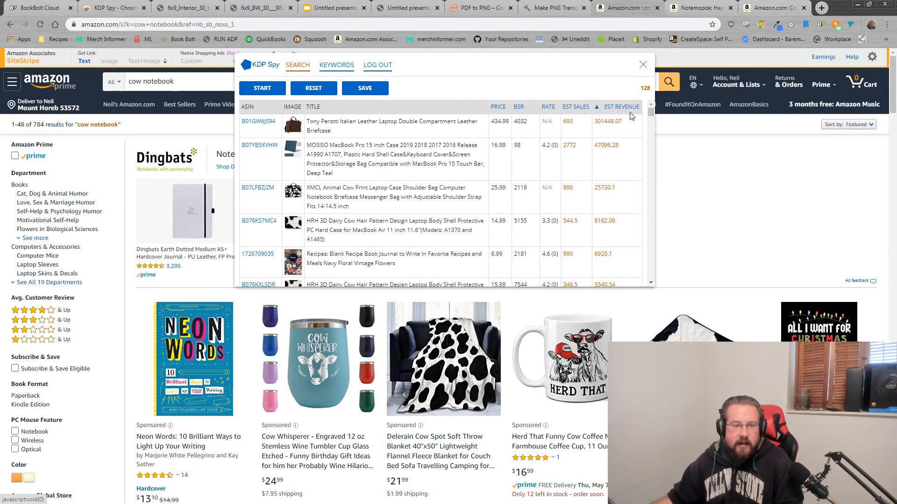
{"action": "left_click_drag", "start_coordinate": [651, 113], "coordinate": [652, 118]}
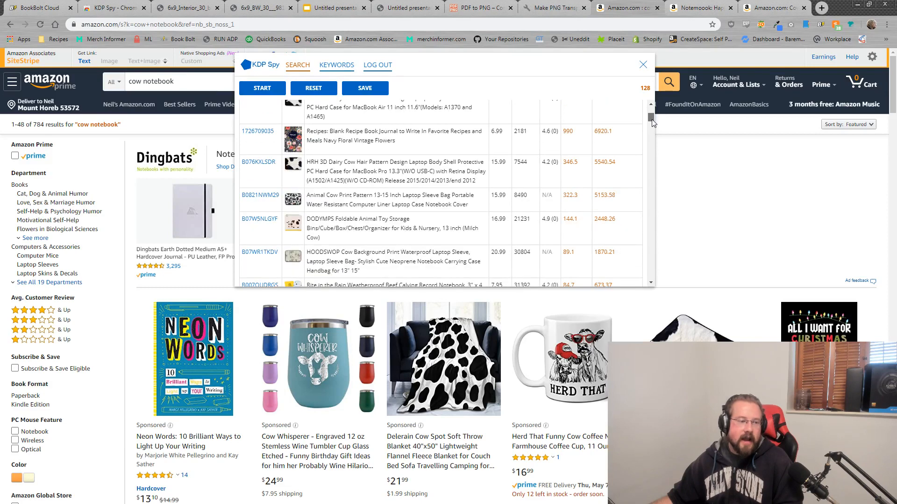
{"action": "scroll", "coordinate": [527, 192], "scroll_direction": "down", "scroll_amount": 2}
{"action": "scroll", "coordinate": [526, 194], "scroll_direction": "down", "scroll_amount": 2}
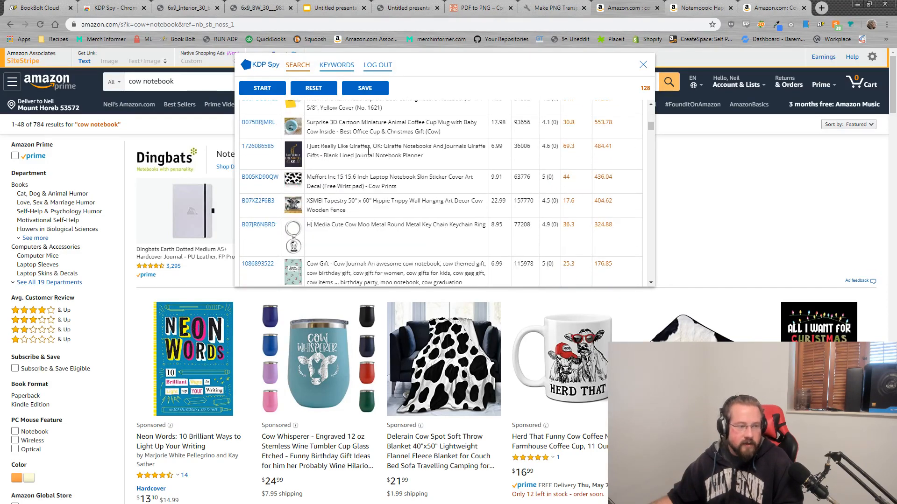
{"action": "scroll", "coordinate": [366, 219], "scroll_direction": "down", "scroll_amount": 2}
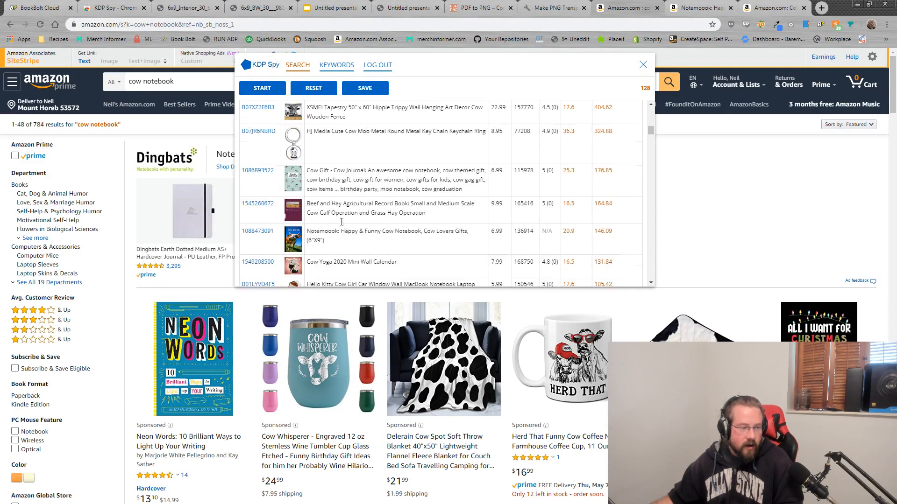
{"action": "left_click_drag", "start_coordinate": [332, 171], "coordinate": [382, 180]}
{"action": "left_click", "coordinate": [307, 171]}
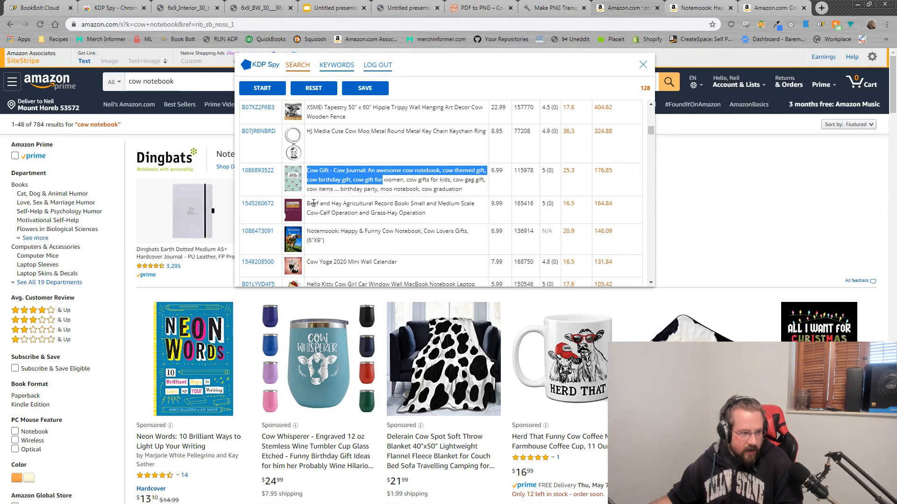
{"action": "left_click_drag", "start_coordinate": [310, 203], "coordinate": [358, 202]}
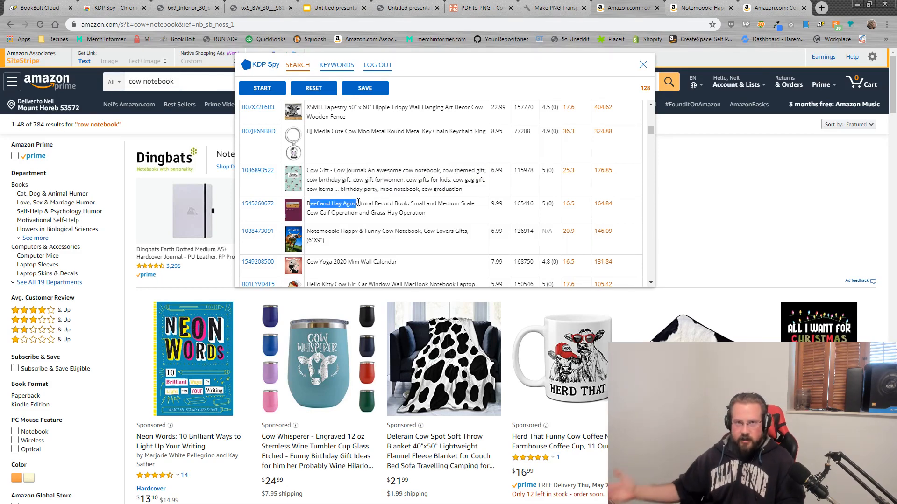
Step: Open the Beef and Hay Agricultural Record Book's page and page through its Look Inside preview
{"action": "left_click", "coordinate": [253, 203]}
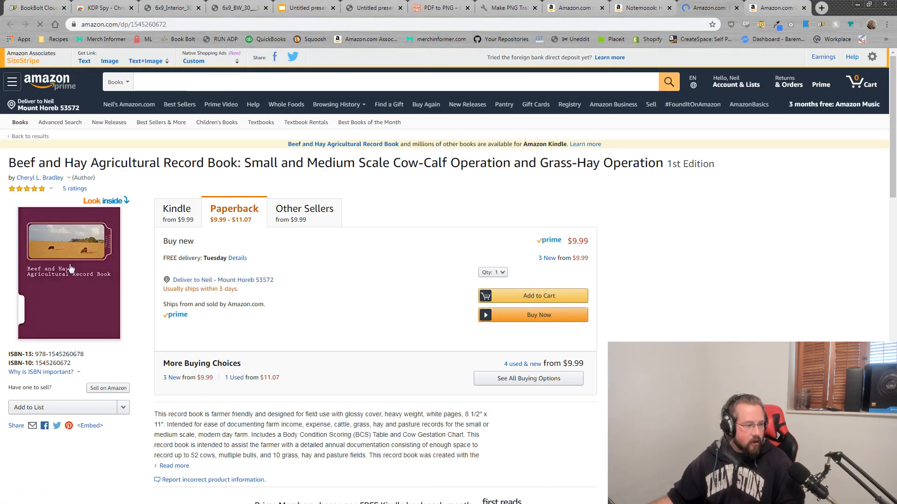
{"action": "left_click", "coordinate": [88, 252]}
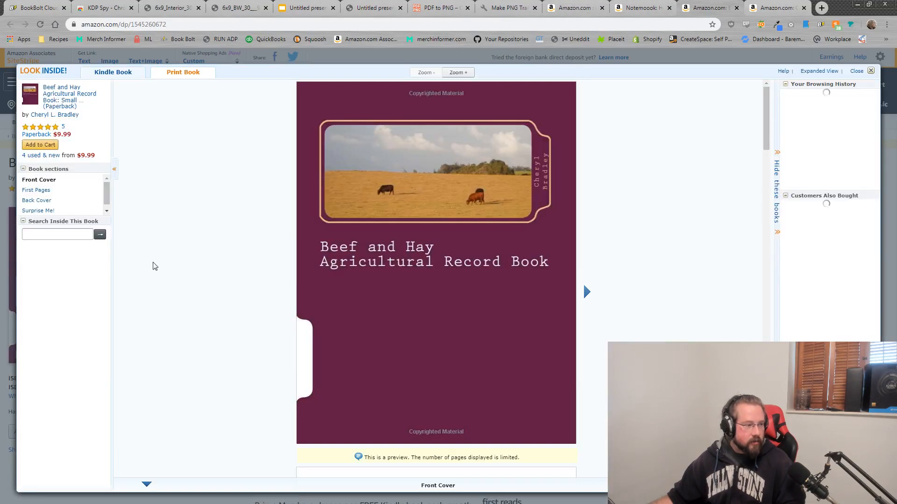
{"action": "scroll", "coordinate": [413, 301], "scroll_direction": "down", "scroll_amount": 5}
{"action": "scroll", "coordinate": [413, 300], "scroll_direction": "down", "scroll_amount": 15}
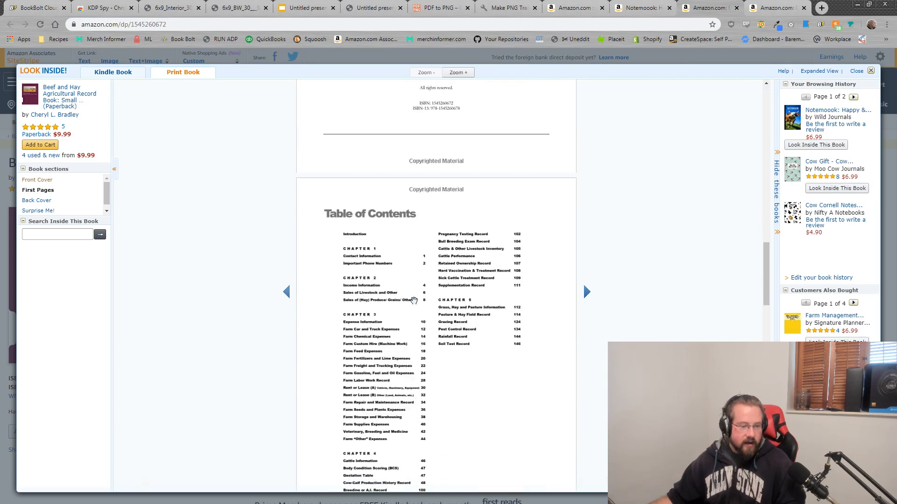
{"action": "scroll", "coordinate": [413, 300], "scroll_direction": "down", "scroll_amount": 5}
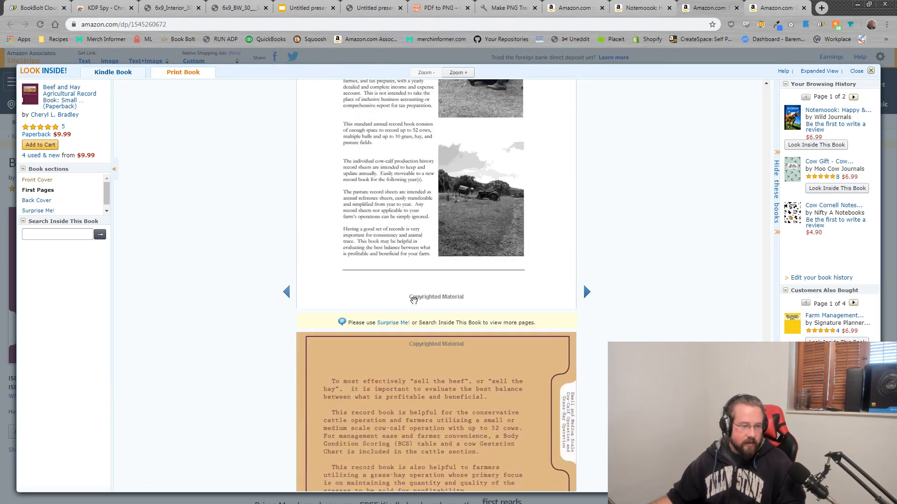
Step: Close the Beef and Hay preview and find the Manatee Sea Cow Composition Notebook in the table
{"action": "left_click", "coordinate": [870, 70]}
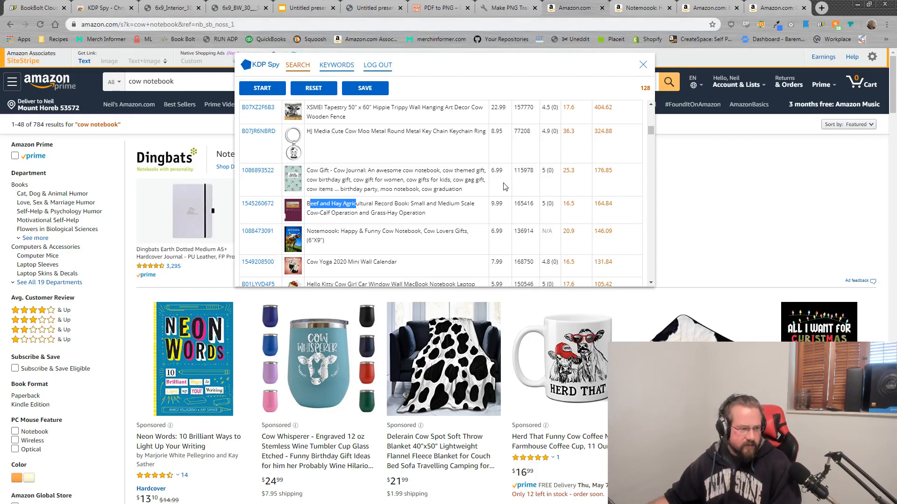
{"action": "scroll", "coordinate": [385, 180], "scroll_direction": "down", "scroll_amount": 2}
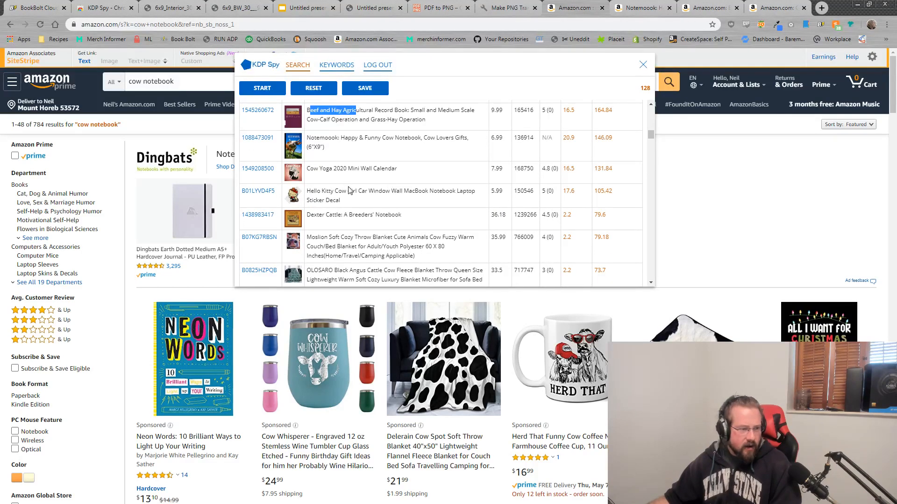
{"action": "scroll", "coordinate": [376, 212], "scroll_direction": "down", "scroll_amount": 2}
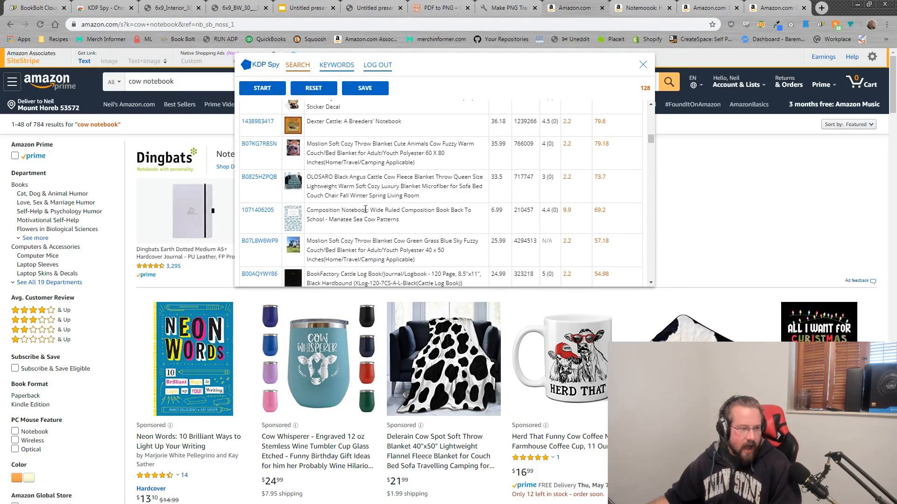
{"action": "mouse_move", "coordinate": [285, 223]}
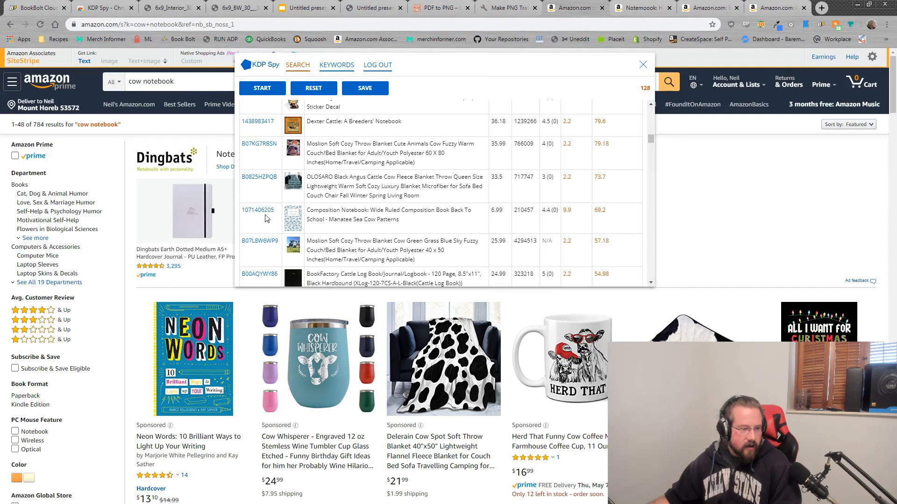
{"action": "double_click", "coordinate": [369, 220]}
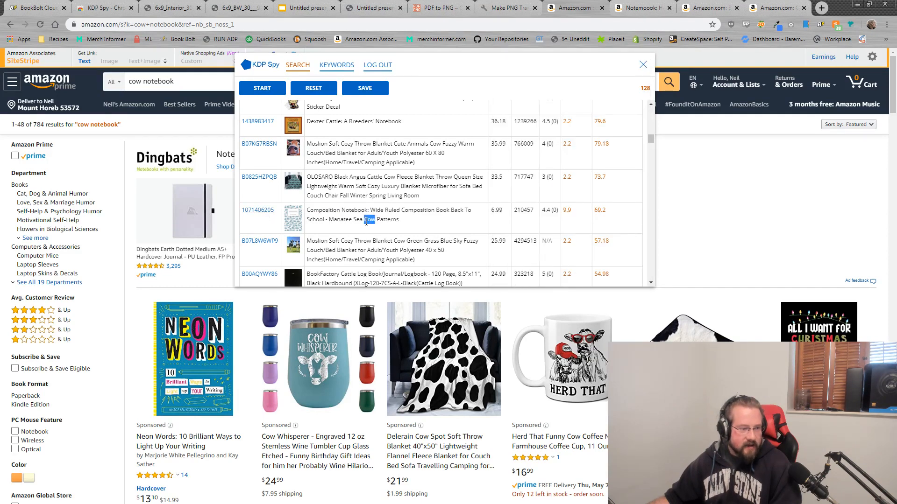
{"action": "left_click_drag", "start_coordinate": [328, 220], "coordinate": [367, 220]}
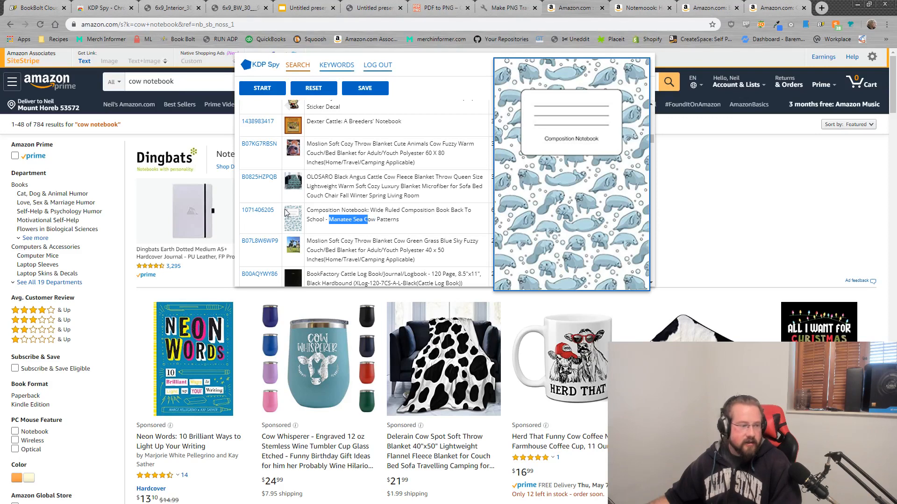
{"action": "left_click", "coordinate": [269, 212]}
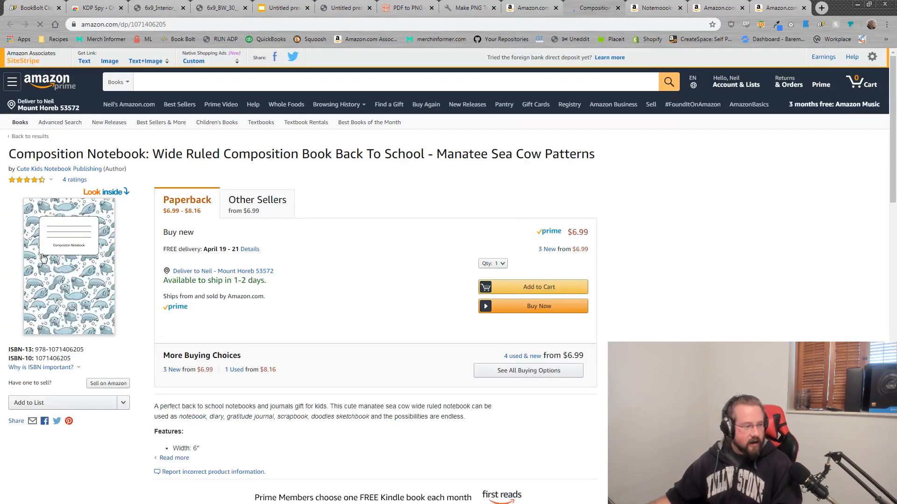
{"action": "left_click", "coordinate": [63, 256]}
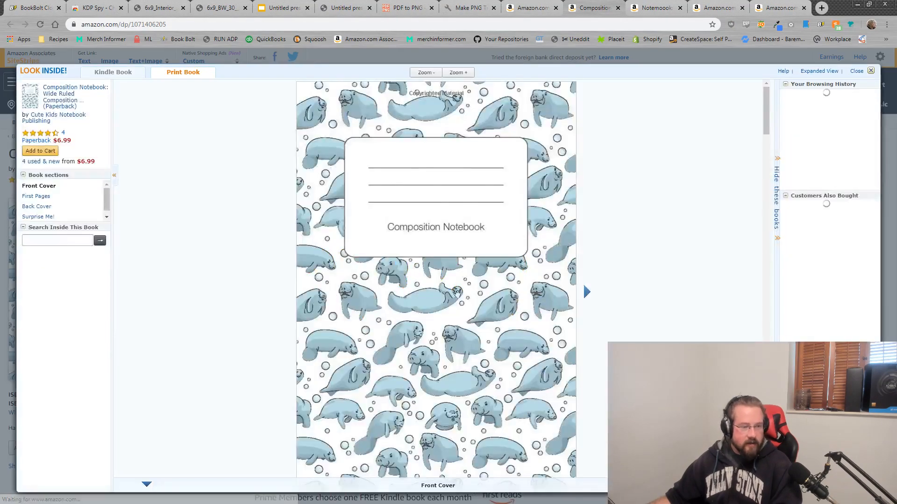
{"action": "scroll", "coordinate": [490, 293], "scroll_direction": "down", "scroll_amount": 5}
{"action": "scroll", "coordinate": [491, 293], "scroll_direction": "down", "scroll_amount": 10}
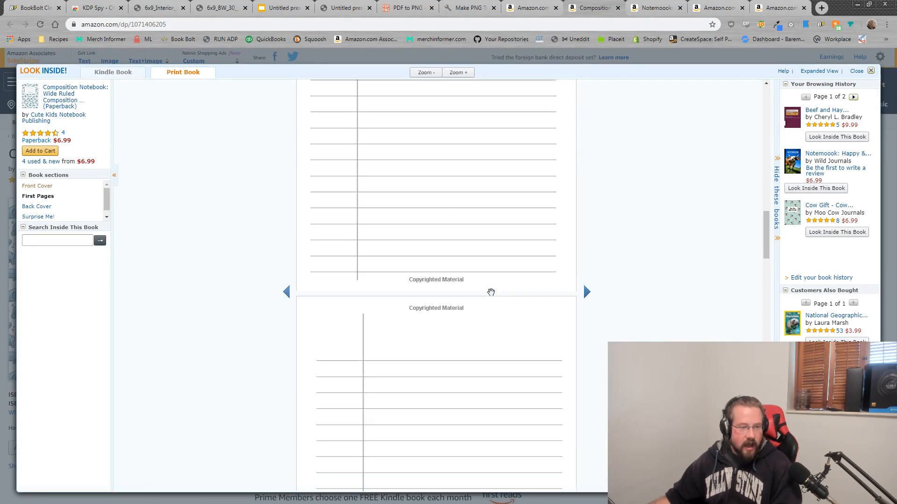
{"action": "scroll", "coordinate": [493, 294], "scroll_direction": "up", "scroll_amount": 15}
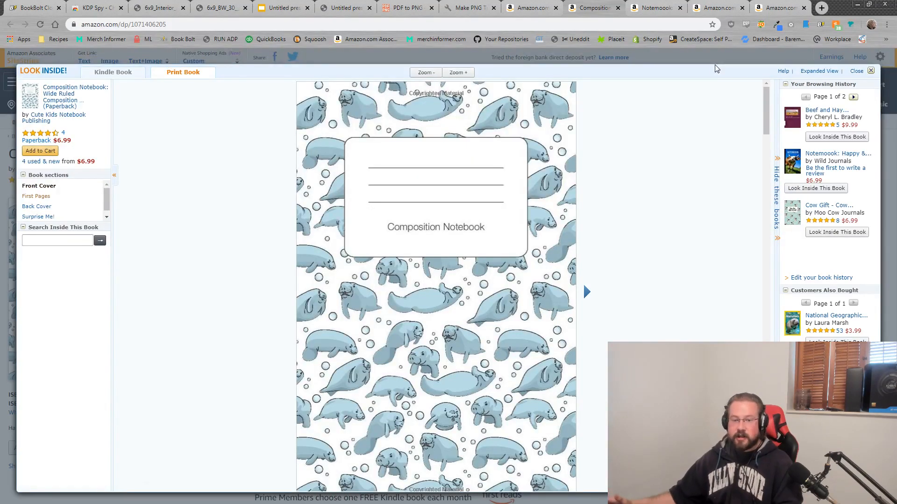
{"action": "left_click", "coordinate": [872, 72]}
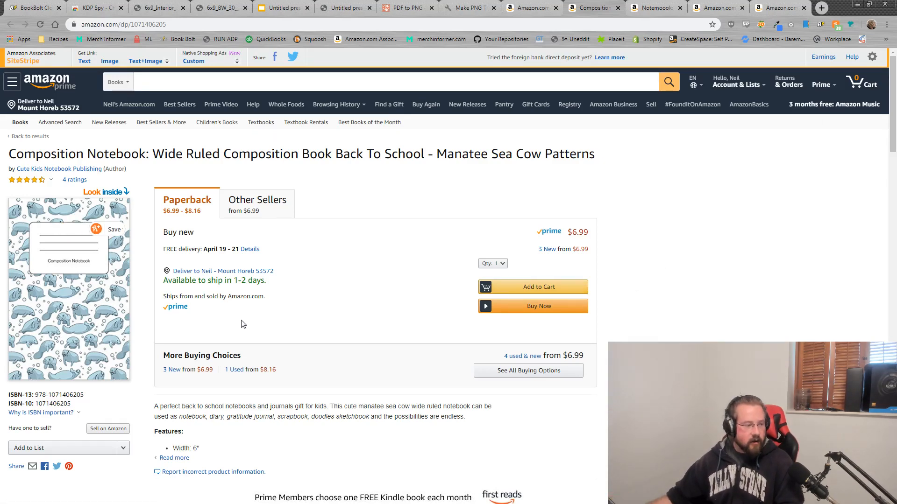
{"action": "scroll", "coordinate": [239, 325], "scroll_direction": "down", "scroll_amount": 4}
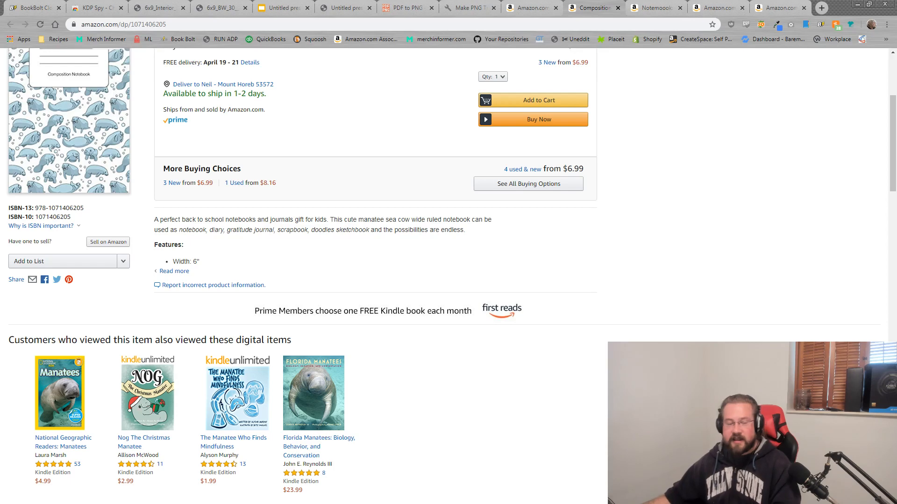
{"action": "left_click", "coordinate": [537, 7]}
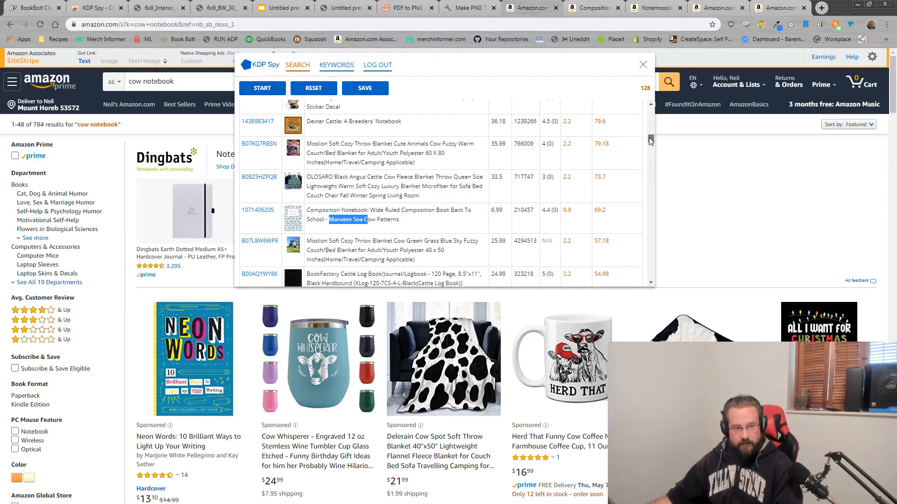
Step: Clear the KDP Spy sales table, search keyword suggestions for 'cow no', and bring up the Notepad list
{"action": "left_click_drag", "start_coordinate": [649, 137], "coordinate": [621, 74]}
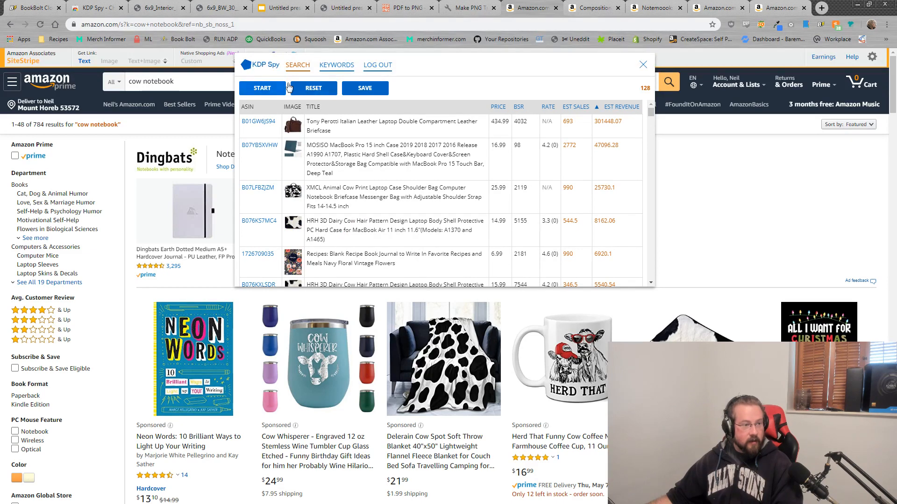
{"action": "left_click", "coordinate": [309, 90]}
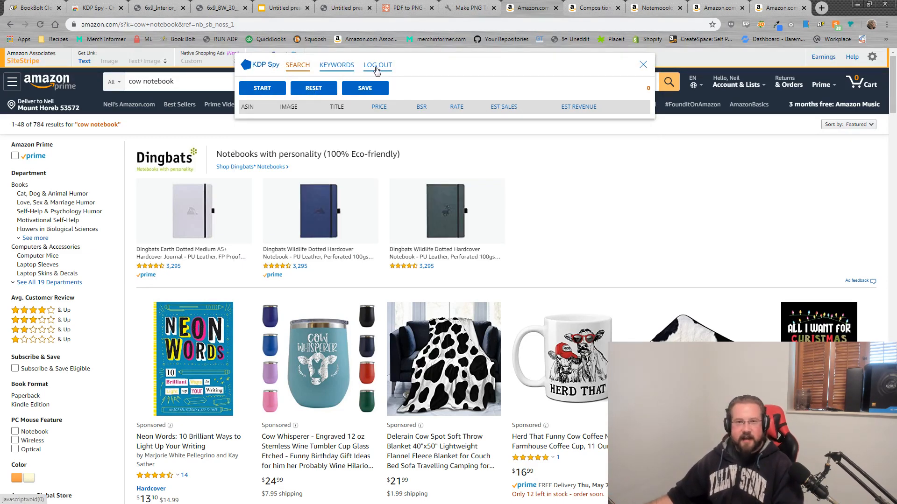
{"action": "left_click", "coordinate": [336, 65]}
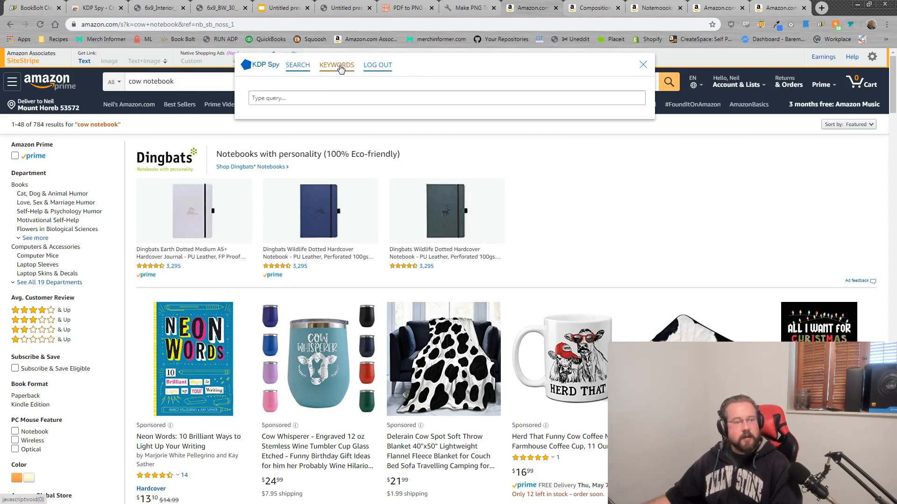
{"action": "left_click", "coordinate": [322, 99]}
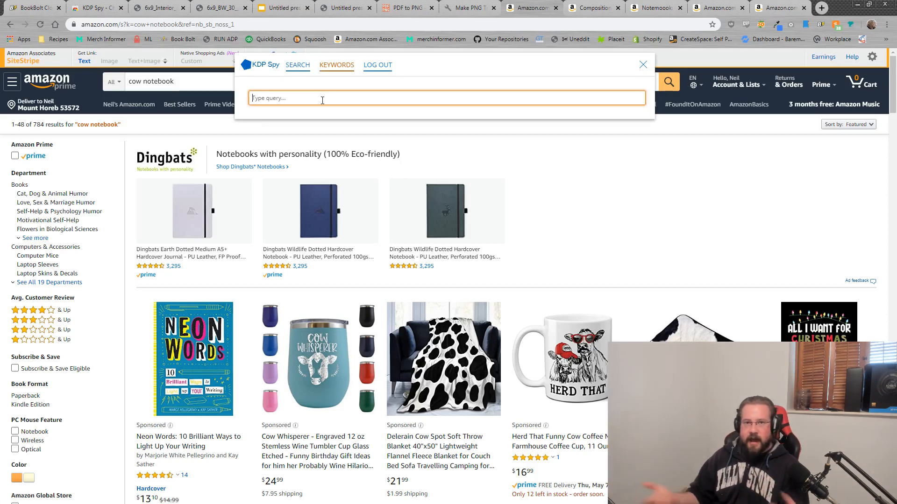
{"action": "type", "text": "c"}
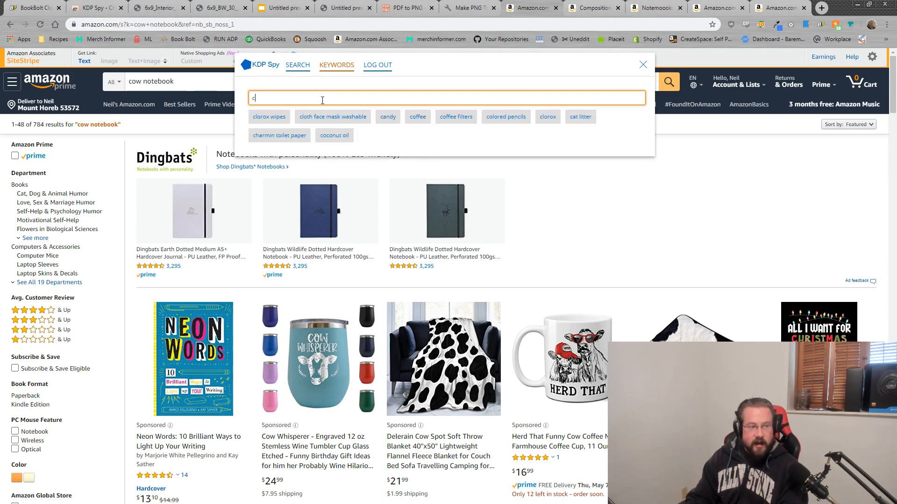
{"action": "type", "text": "ow"}
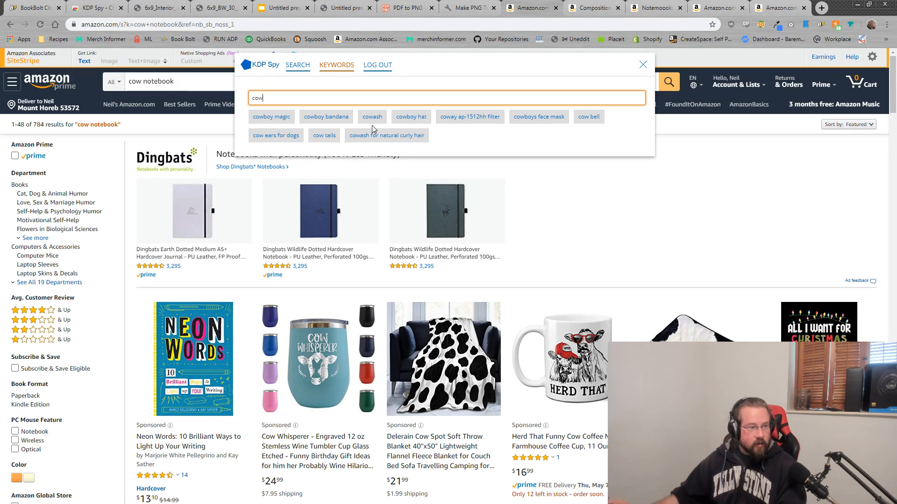
{"action": "type", "text": "no"}
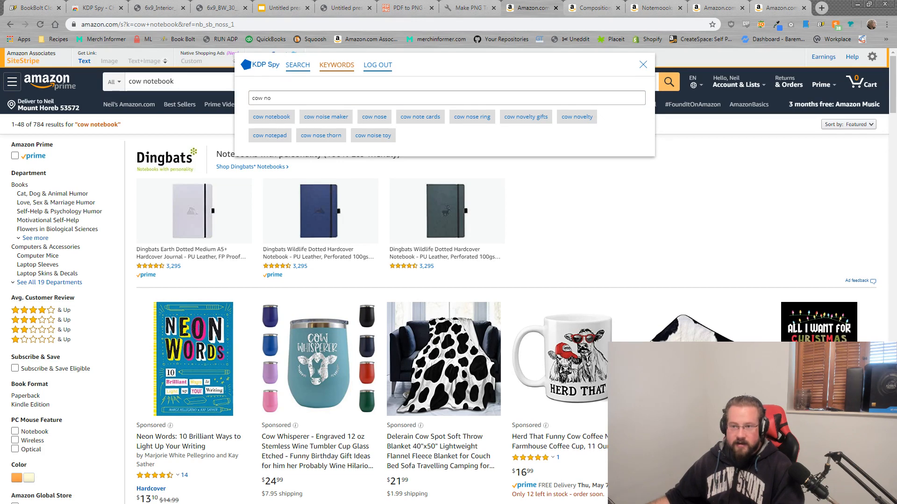
{"action": "left_click_drag", "start_coordinate": [896, 104], "coordinate": [611, 107]}
{"action": "key", "text": "Return"}
Step: Add 'cow novelty gifts' and 'cow notepad' to the Notepad list and refine the query to 'cow noteb'
{"action": "type", "text": "c"}
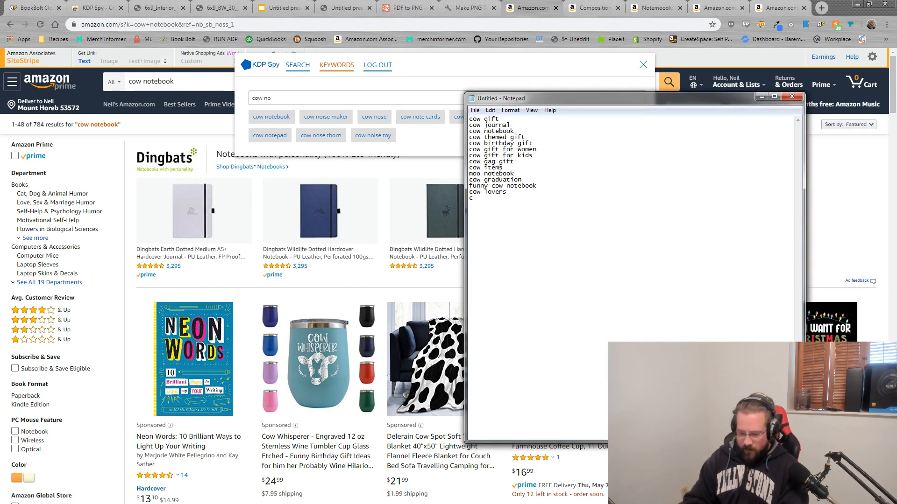
{"action": "type", "text": "ow novelty gifts"}
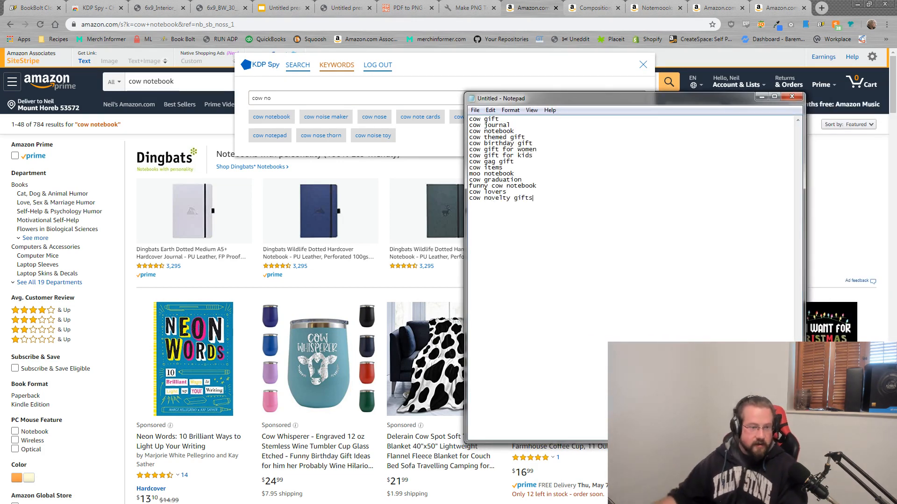
{"action": "left_click_drag", "start_coordinate": [896, 112], "coordinate": [756, 116]}
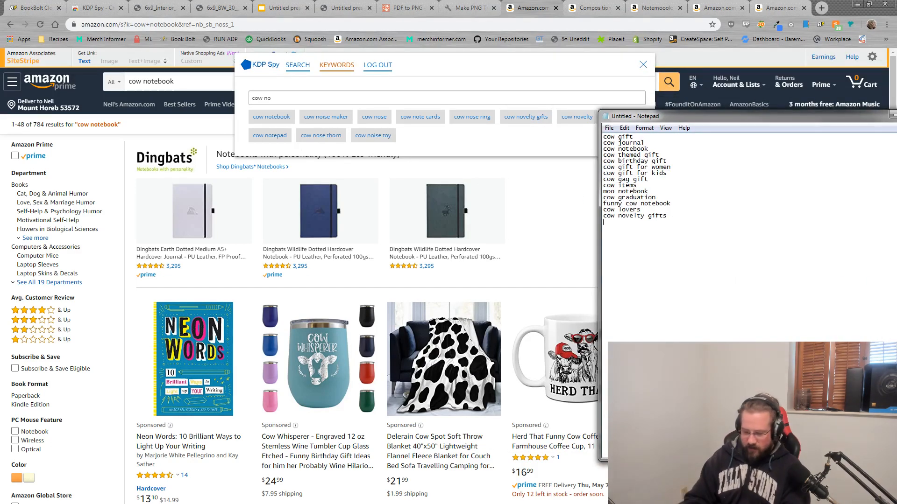
{"action": "type", "text": "cow notepad"}
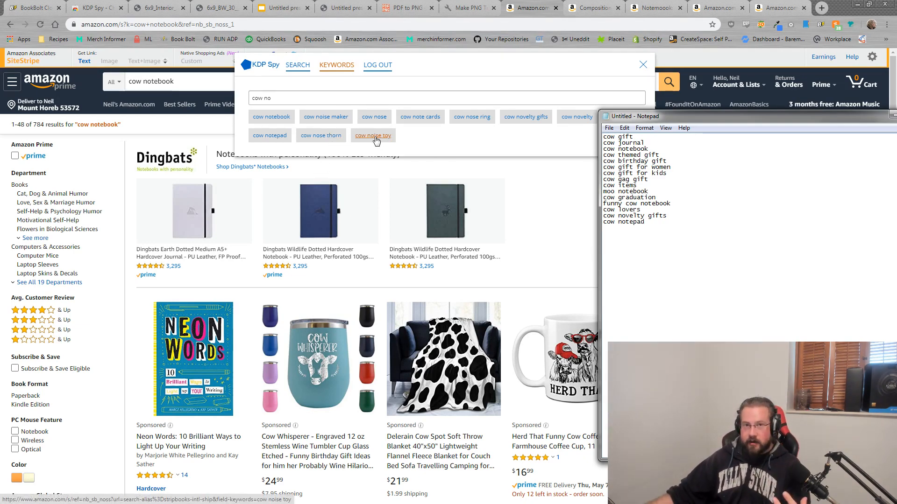
{"action": "left_click", "coordinate": [293, 99]}
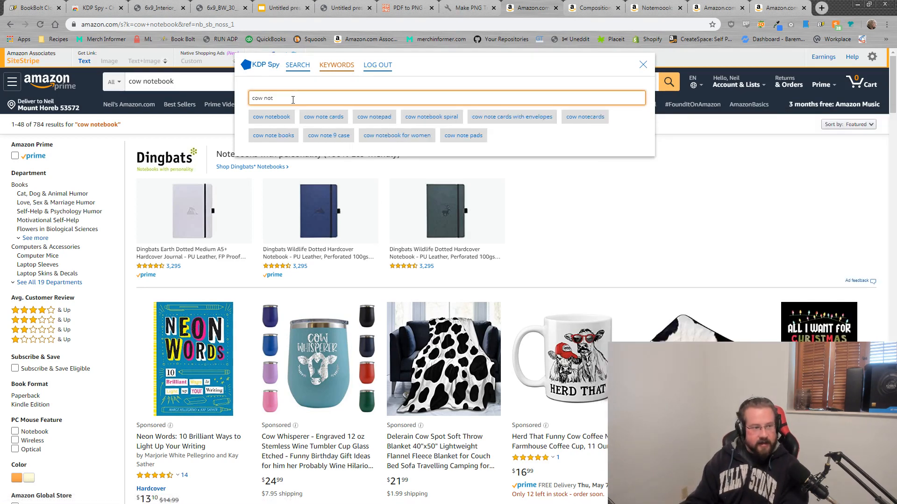
{"action": "type", "text": "te"}
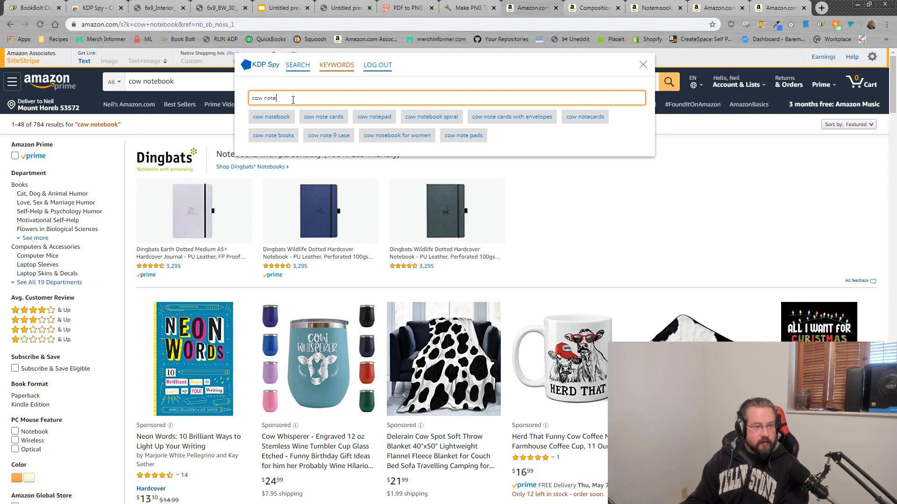
{"action": "type", "text": "b"}
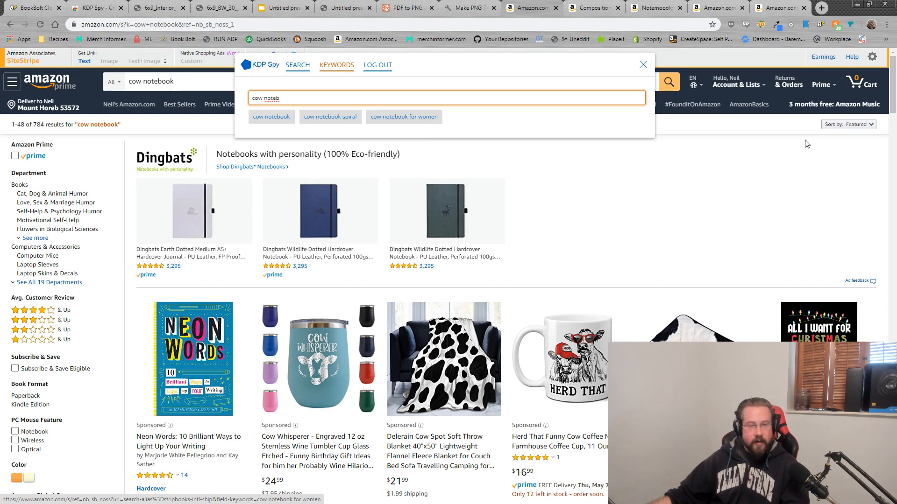
Step: Add 'cow notebook for women' on a new line below cow notepad in the keyword list
{"action": "key", "text": "alt+Tab"}
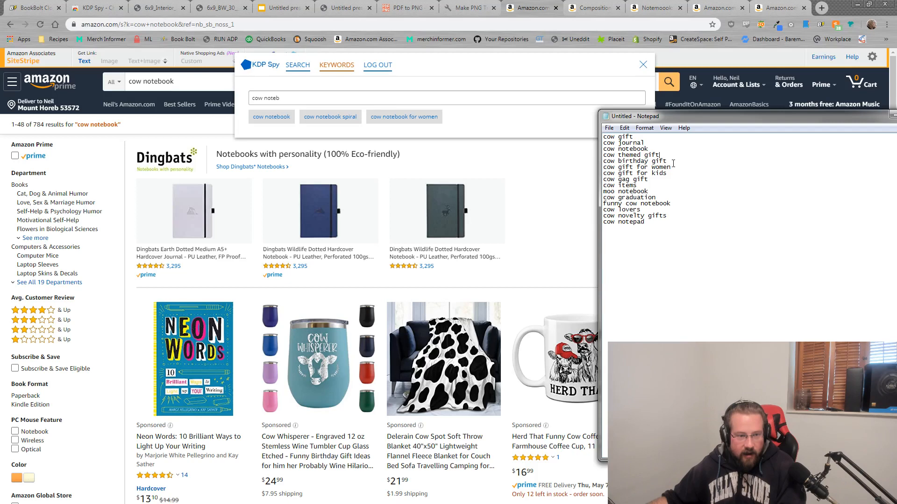
{"action": "left_click", "coordinate": [652, 221]}
{"action": "key", "text": "Return"}
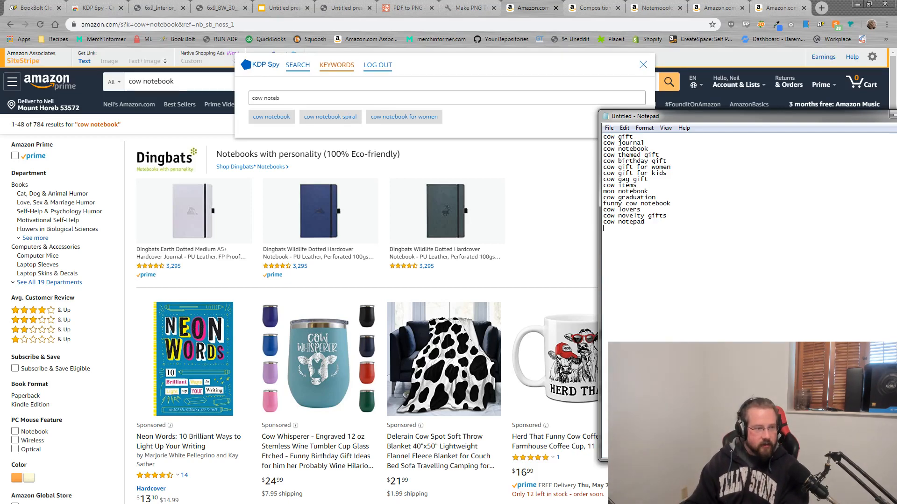
{"action": "type", "text": "cow notebook for women"}
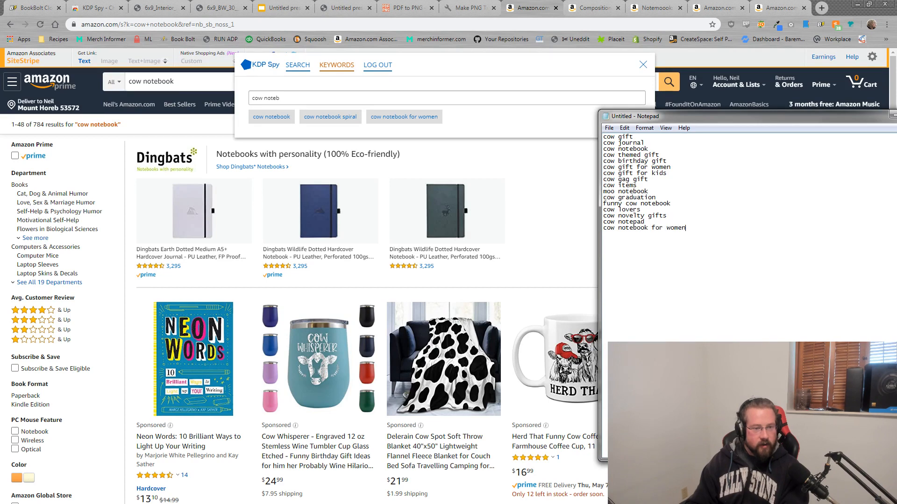
{"action": "left_click_drag", "start_coordinate": [717, 118], "coordinate": [896, 118]}
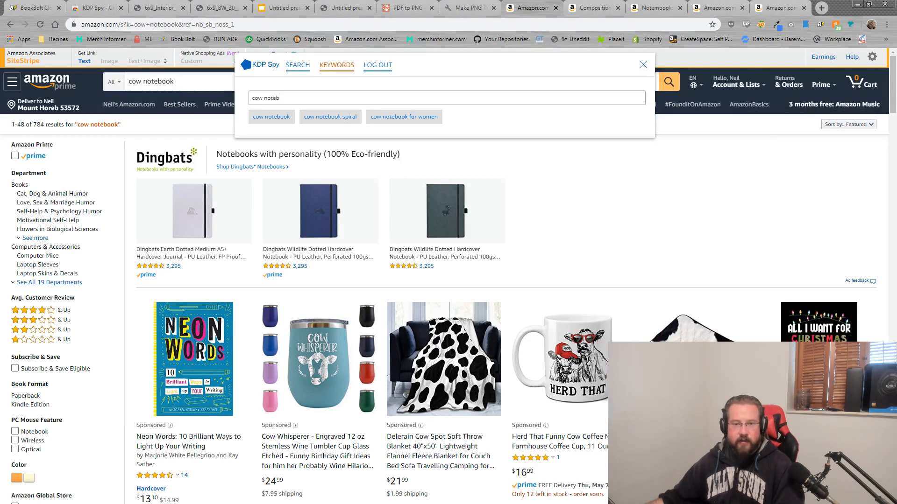
{"action": "left_click_drag", "start_coordinate": [305, 96], "coordinate": [249, 96]}
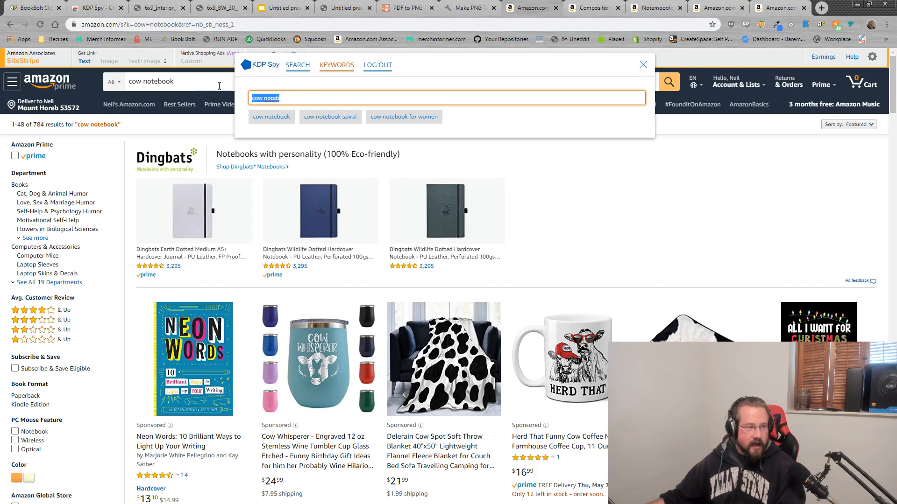
Step: Try 'heffer' as a query, then search 'dog yoga' and open the 'dog yoga calendar 2020' results
{"action": "type", "text": "hef"}
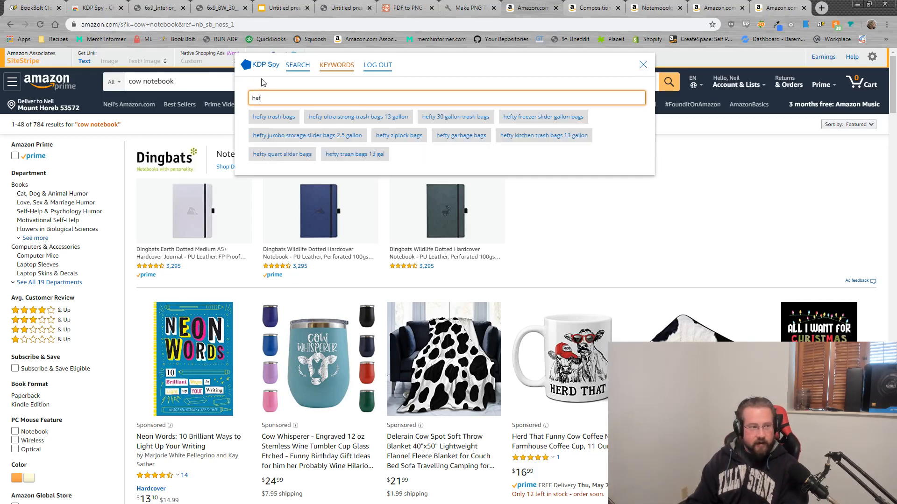
{"action": "type", "text": "fer"}
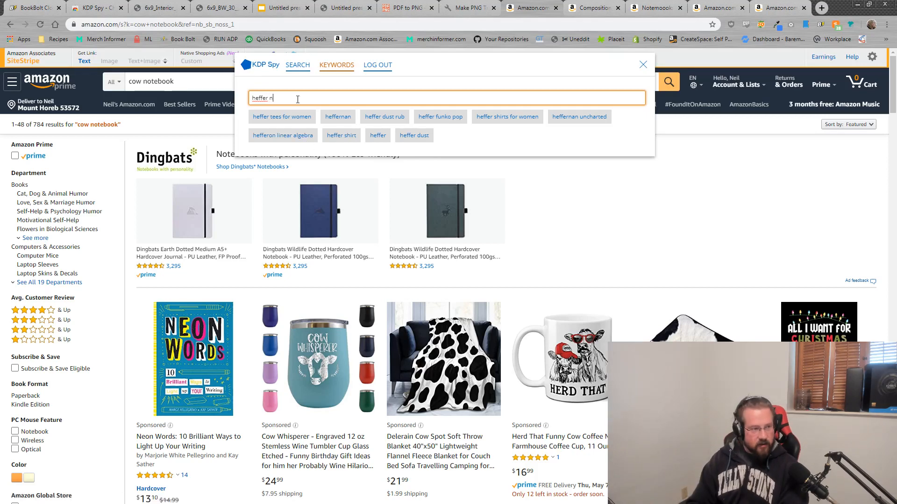
{"action": "key", "text": "ctrl+a"}
{"action": "key", "text": "BackSpace"}
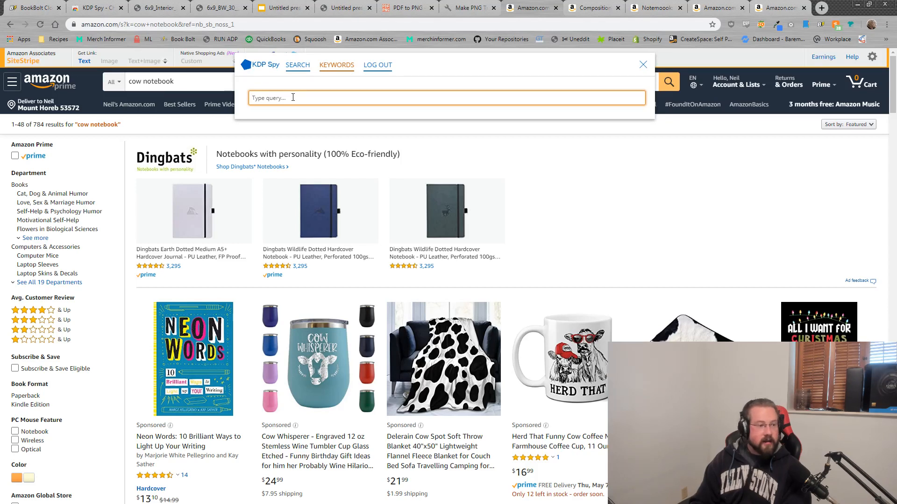
{"action": "type", "text": "dog "}
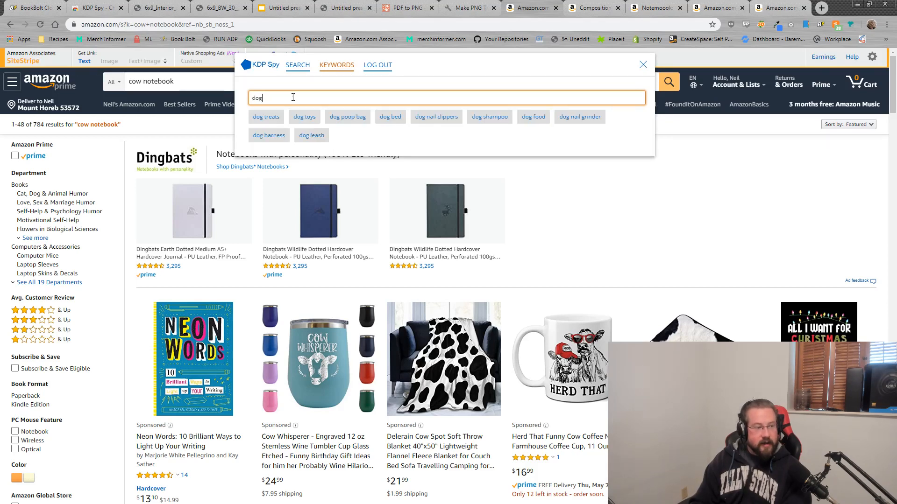
{"action": "type", "text": "yo"}
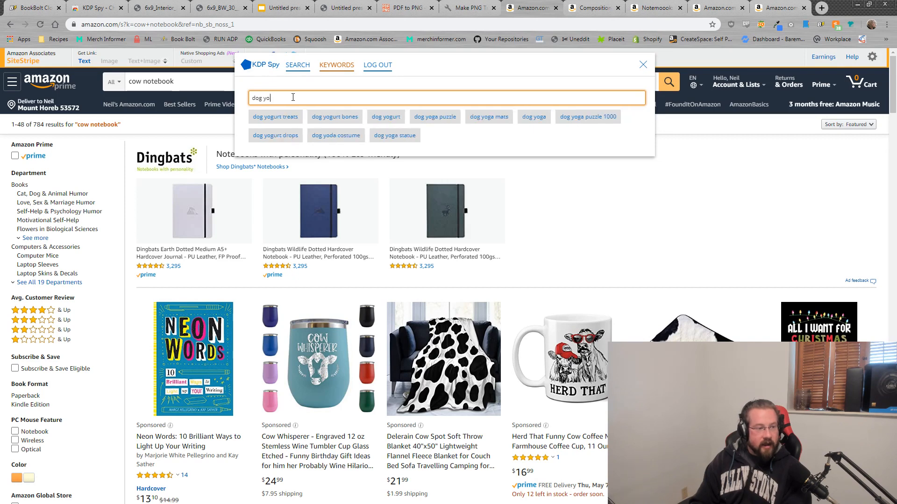
{"action": "type", "text": "g"}
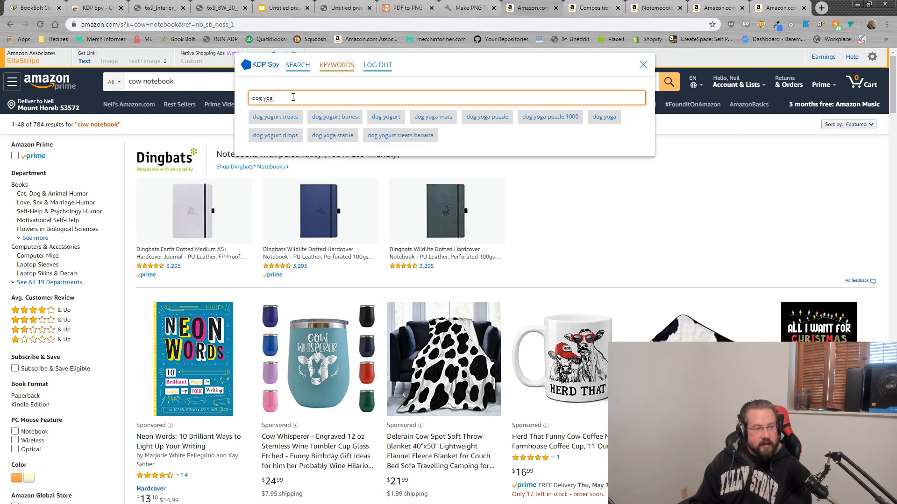
{"action": "type", "text": "a"}
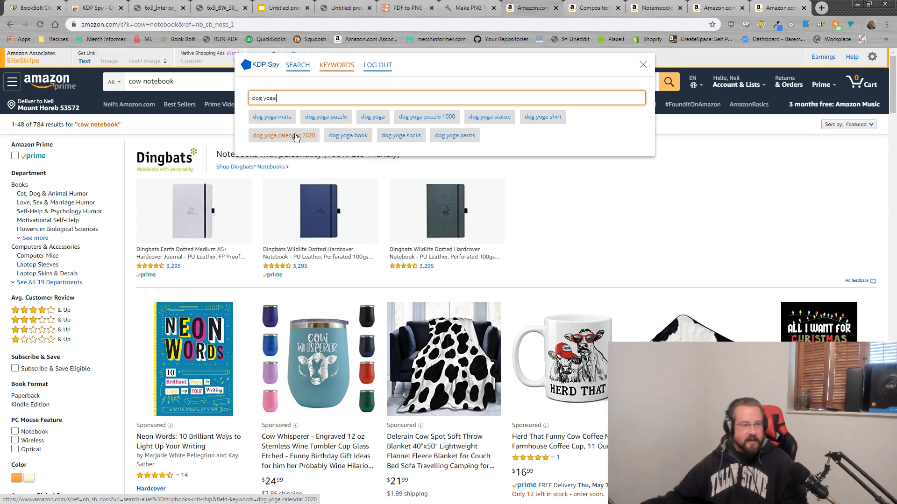
{"action": "left_click", "coordinate": [256, 138]}
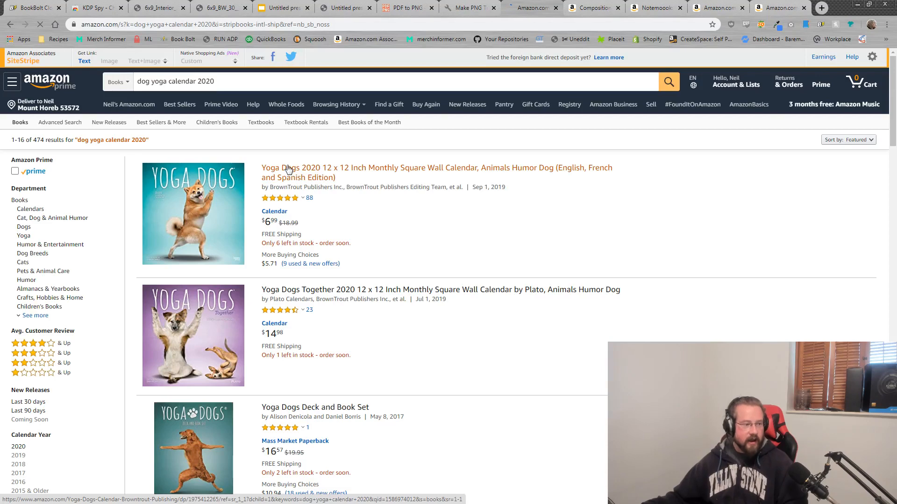
Step: Scan the dog yoga calendar results with KDP Spy and sort the 32 books by estimated revenue
{"action": "left_click", "coordinate": [806, 24]}
{"action": "left_click", "coordinate": [263, 89]}
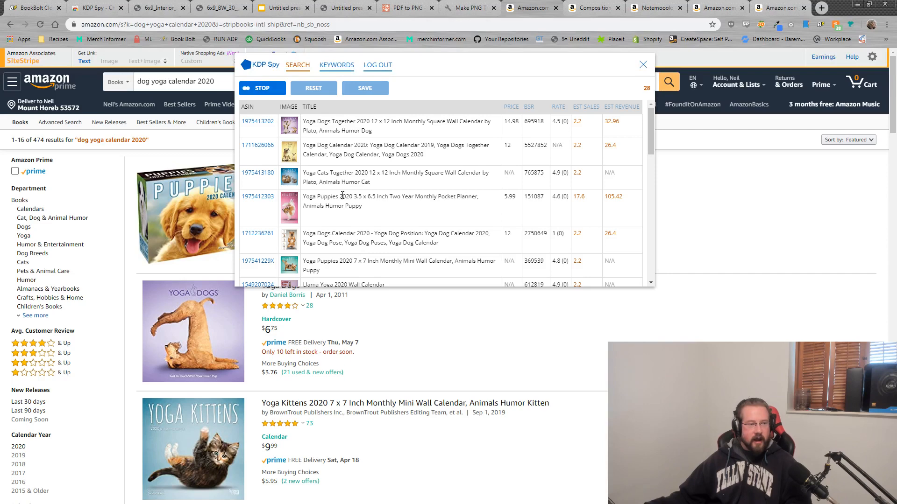
{"action": "left_click", "coordinate": [265, 88]}
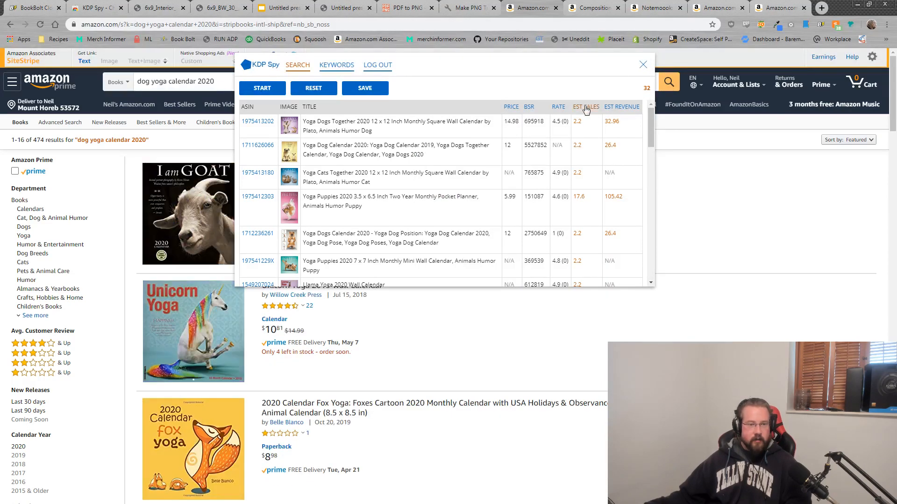
{"action": "left_click", "coordinate": [618, 108]}
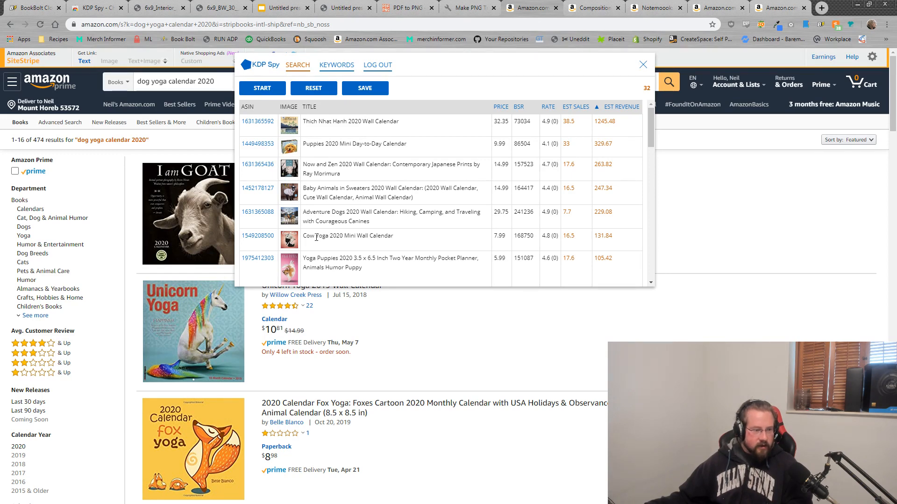
{"action": "left_click_drag", "start_coordinate": [316, 238], "coordinate": [351, 237]}
{"action": "scroll", "coordinate": [382, 250], "scroll_direction": "down", "scroll_amount": 2}
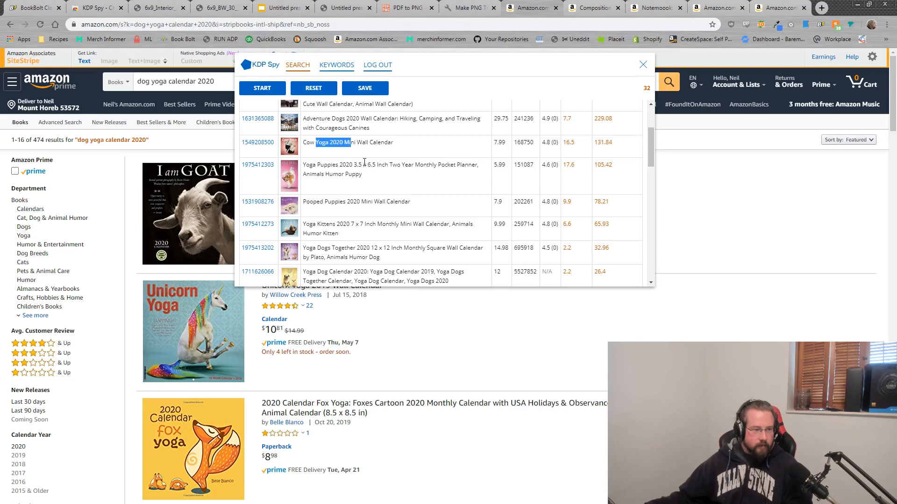
{"action": "left_click_drag", "start_coordinate": [365, 165], "coordinate": [309, 165]}
{"action": "left_click", "coordinate": [371, 177]}
{"action": "left_click_drag", "start_coordinate": [613, 166], "coordinate": [591, 167]}
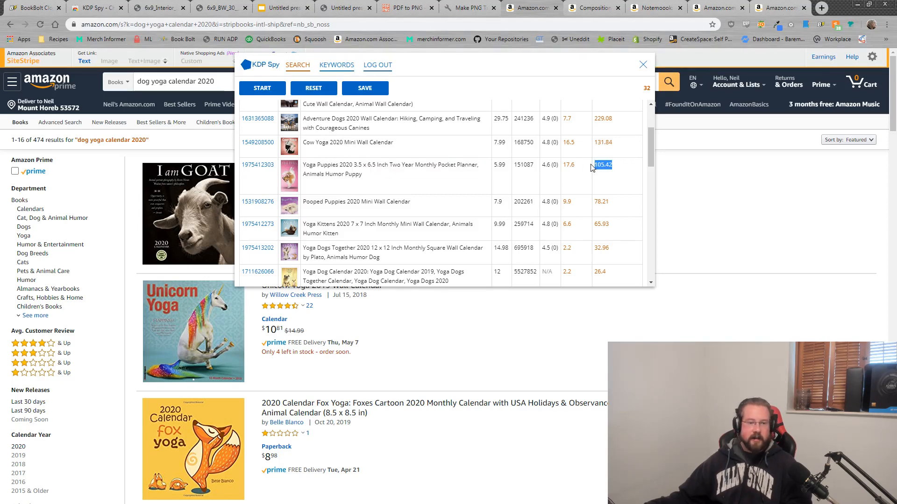
{"action": "left_click", "coordinate": [269, 167]}
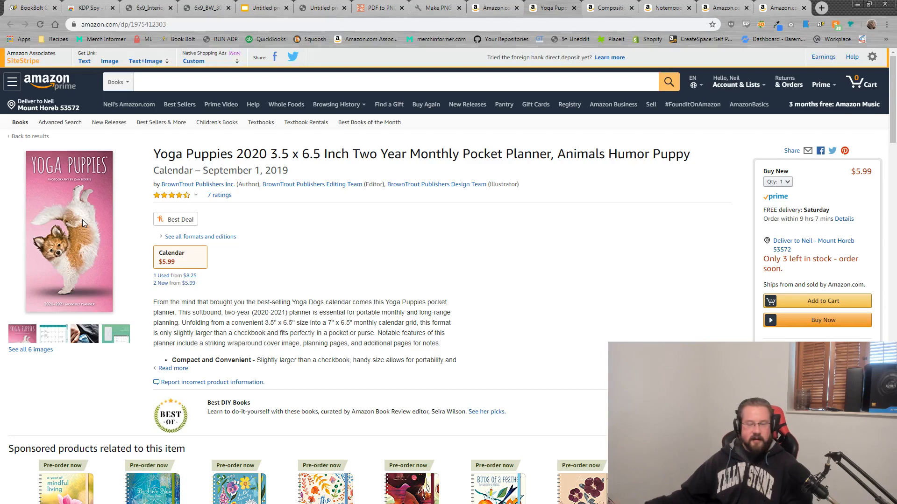
Step: Bring the cow keyword Notepad into view and switch back to the Book Bolt tab
{"action": "mouse_move", "coordinate": [83, 219]}
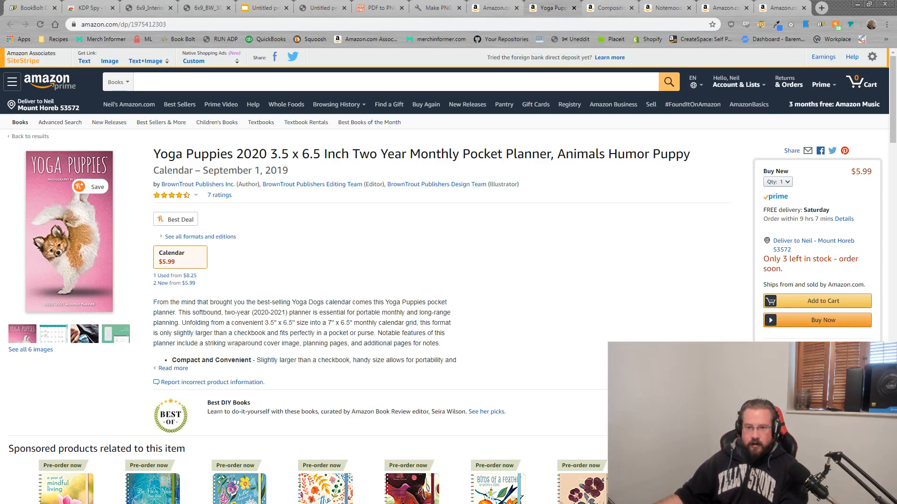
{"action": "left_click_drag", "start_coordinate": [896, 135], "coordinate": [896, 110]}
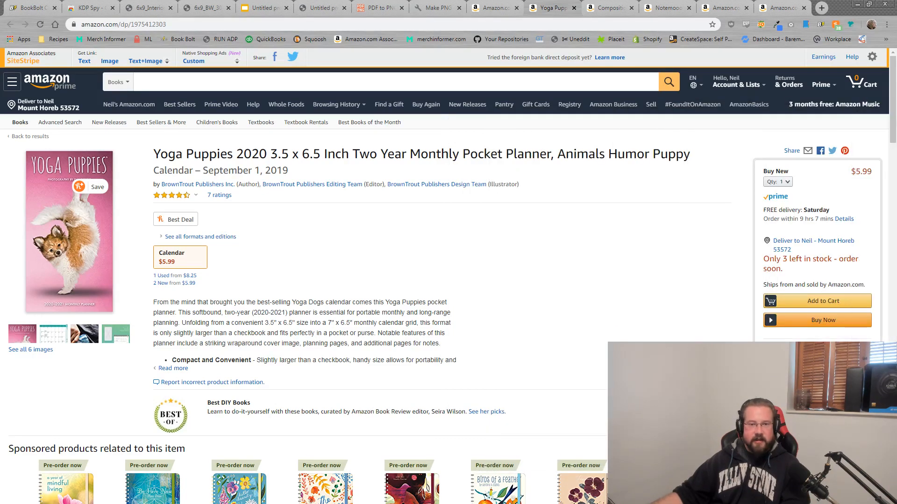
{"action": "left_click", "coordinate": [25, 7]}
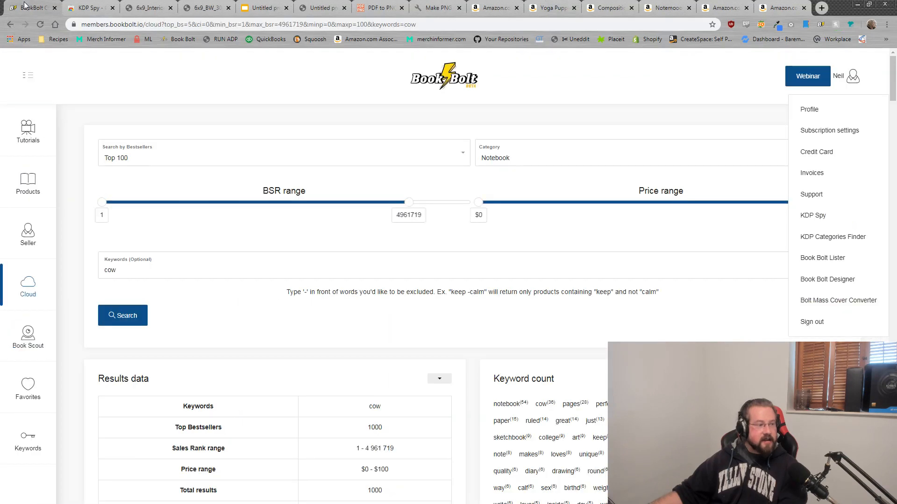
Step: Search Cloud for 'cow' limited to Top 1000 bestsellers with BSR max raised to 4929504
{"action": "left_click", "coordinate": [33, 290]}
{"action": "left_click", "coordinate": [320, 156]}
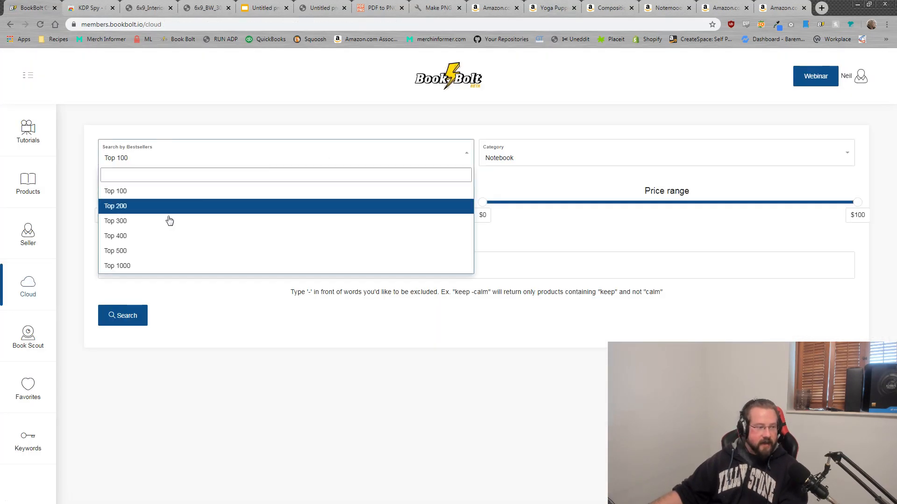
{"action": "left_click", "coordinate": [157, 267]}
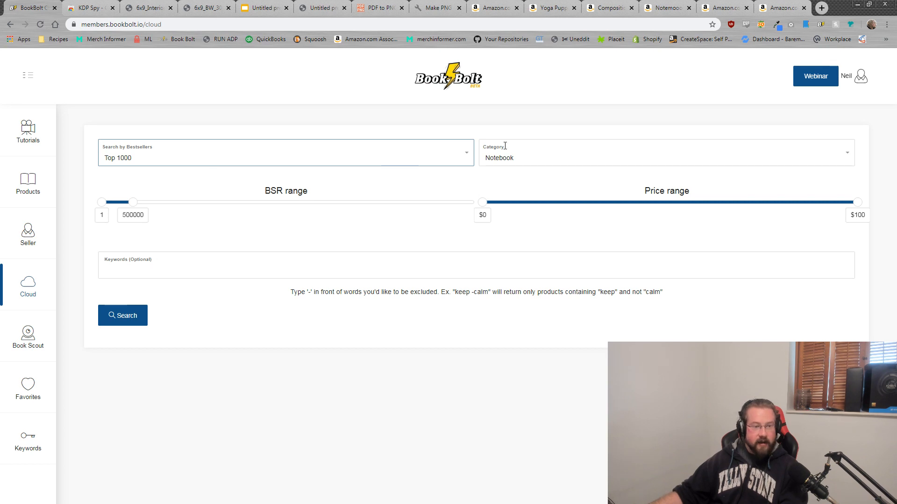
{"action": "left_click_drag", "start_coordinate": [134, 209], "coordinate": [409, 203]}
{"action": "left_click", "coordinate": [245, 270]}
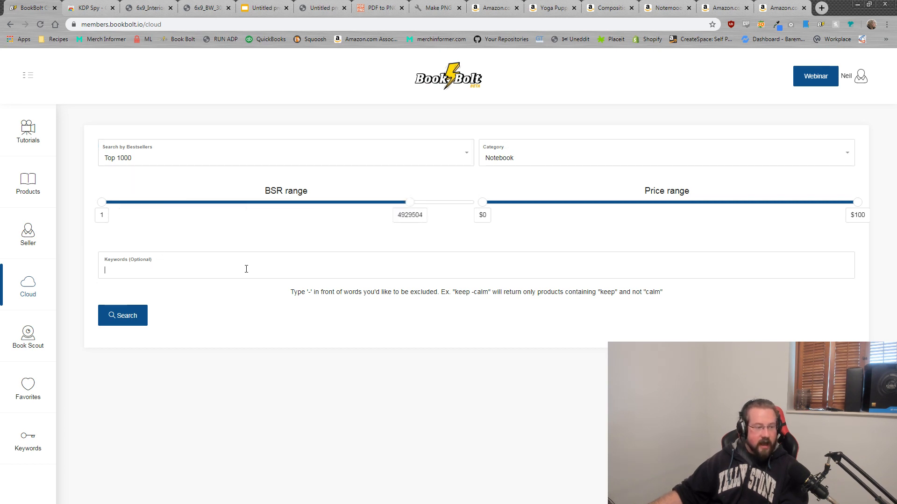
{"action": "type", "text": "cow"}
{"action": "key", "text": "Escape"}
{"action": "left_click", "coordinate": [121, 322]}
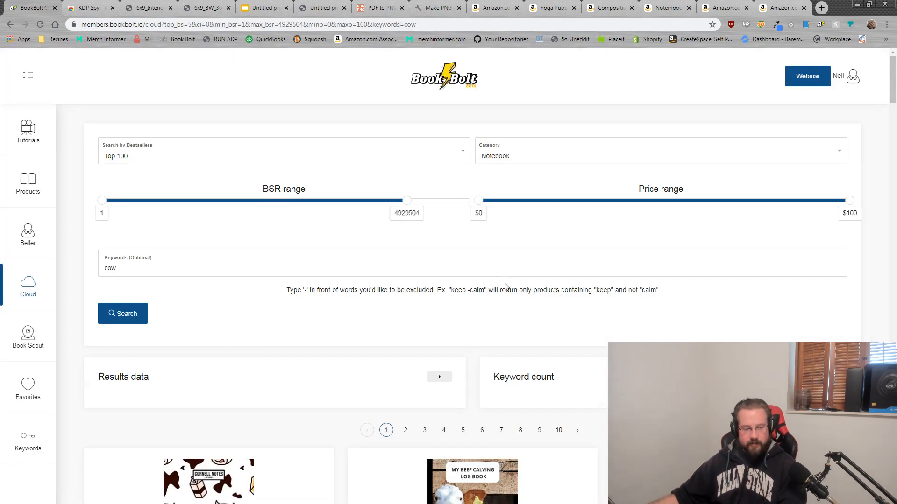
Step: Browse the cow results, glance at the Cow Notebook PDF cover, then open Keywords search
{"action": "scroll", "coordinate": [505, 285], "scroll_direction": "down", "scroll_amount": 15}
{"action": "scroll", "coordinate": [505, 284], "scroll_direction": "down", "scroll_amount": 18}
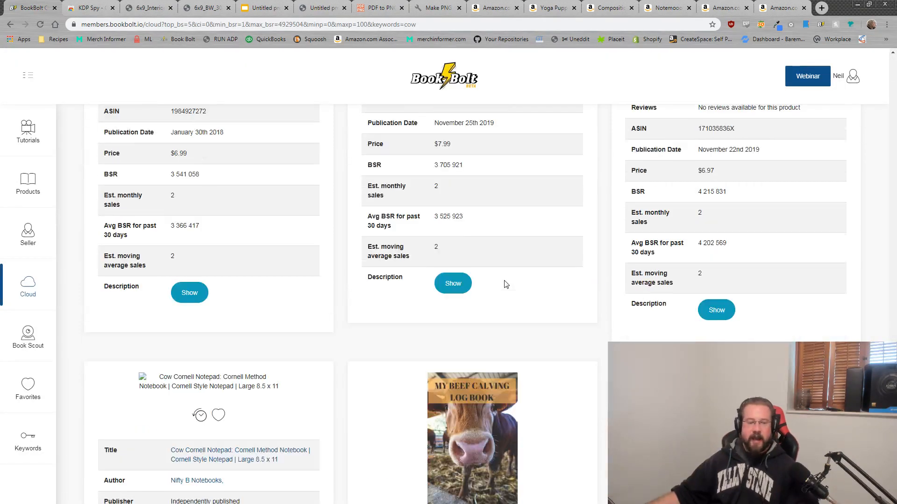
{"action": "scroll", "coordinate": [510, 275], "scroll_direction": "up", "scroll_amount": 5}
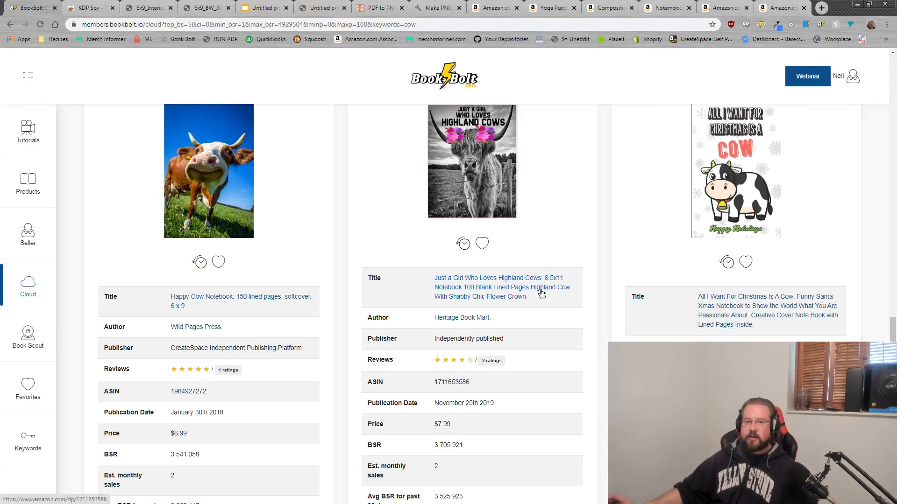
{"action": "left_click", "coordinate": [205, 8]}
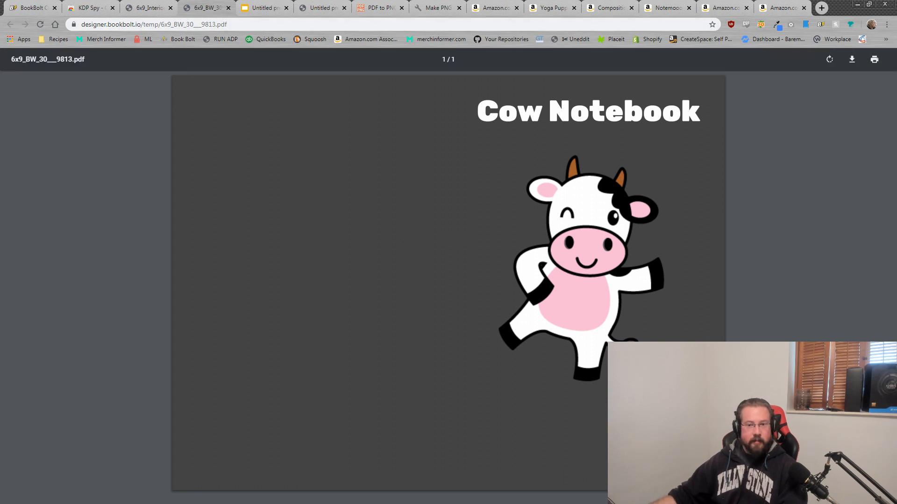
{"action": "mouse_move", "coordinate": [896, 112]}
{"action": "left_mouse_down"}
{"action": "mouse_move", "coordinate": [663, 115]}
{"action": "mouse_move", "coordinate": [710, 91]}
{"action": "mouse_move", "coordinate": [896, 111]}
{"action": "left_mouse_up"}
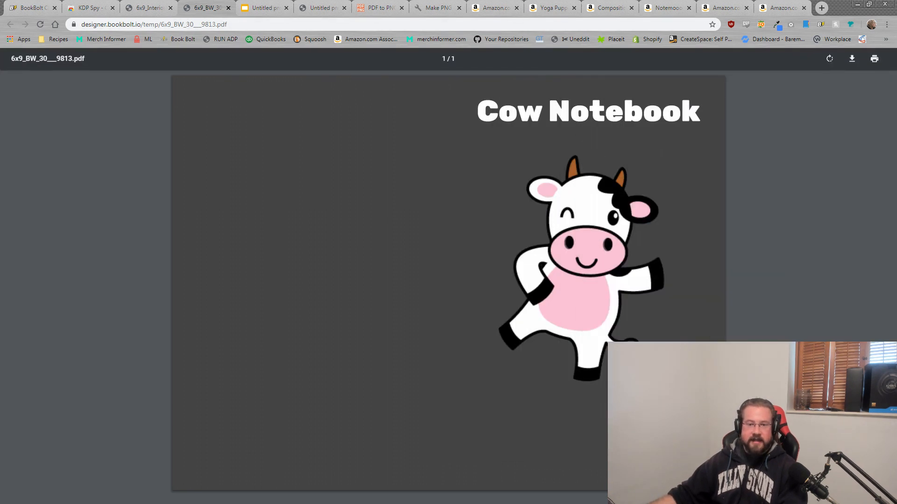
{"action": "left_click", "coordinate": [35, 8]}
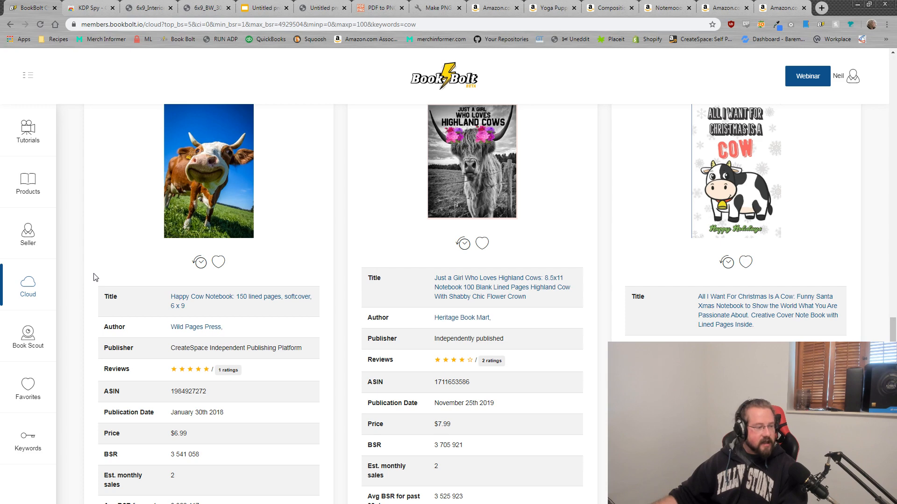
{"action": "mouse_move", "coordinate": [21, 437]}
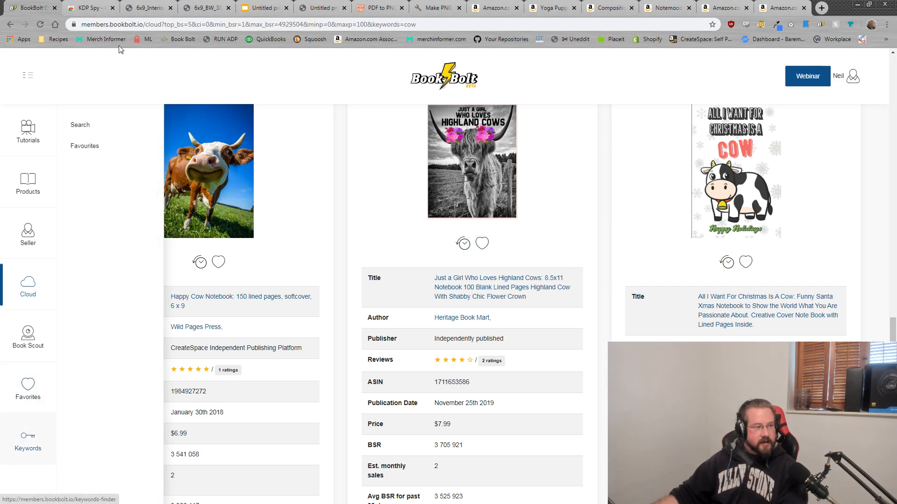
{"action": "left_click", "coordinate": [80, 125]}
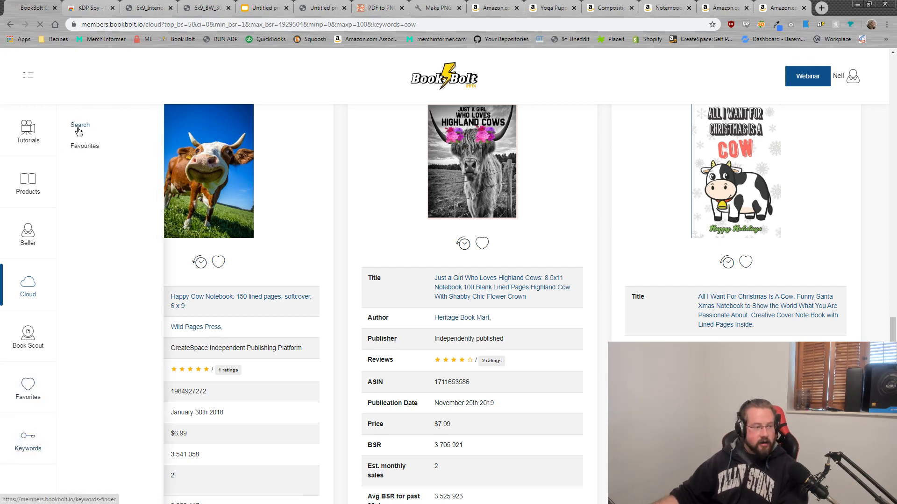
{"action": "scroll", "coordinate": [312, 260], "scroll_direction": "down", "scroll_amount": 20}
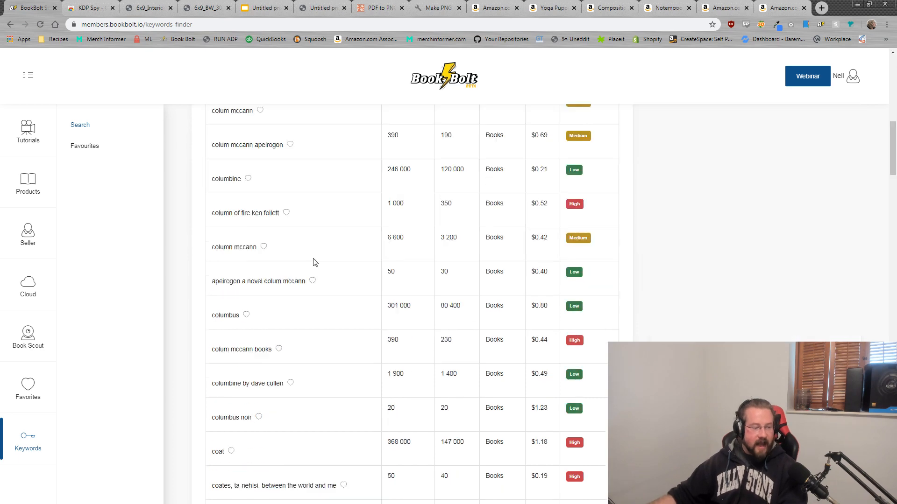
{"action": "scroll", "coordinate": [266, 188], "scroll_direction": "up", "scroll_amount": 2}
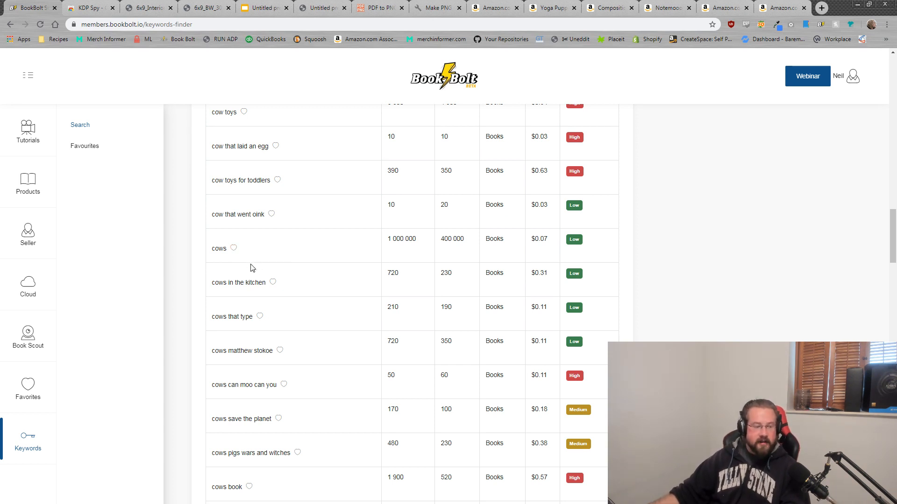
{"action": "scroll", "coordinate": [251, 267], "scroll_direction": "down", "scroll_amount": 8}
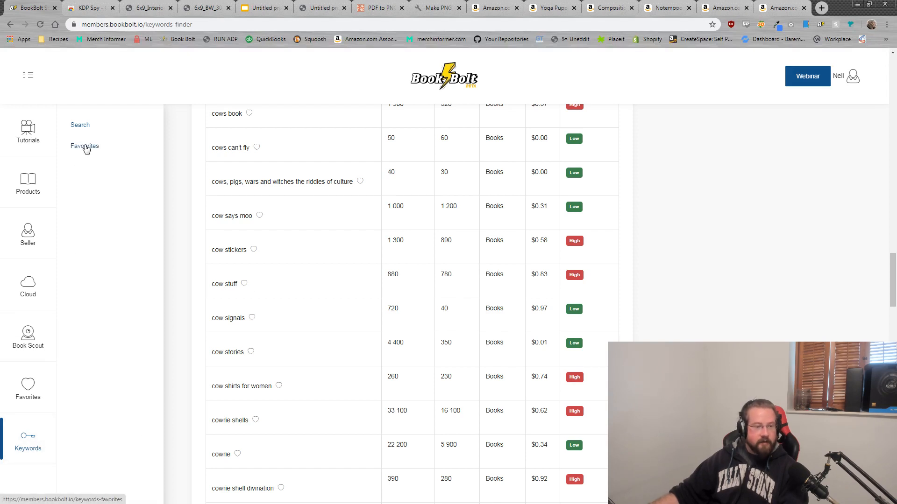
{"action": "scroll", "coordinate": [738, 288], "scroll_direction": "up", "scroll_amount": 20}
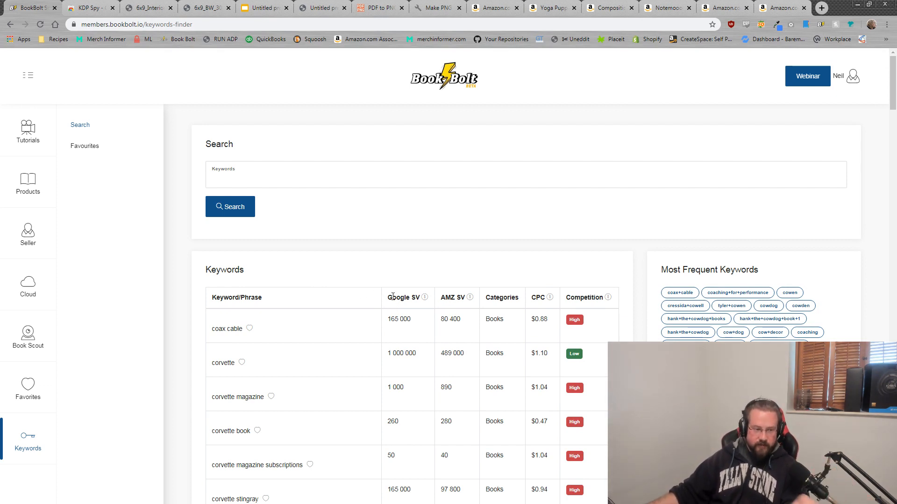
{"action": "left_click_drag", "start_coordinate": [387, 301], "coordinate": [465, 305]}
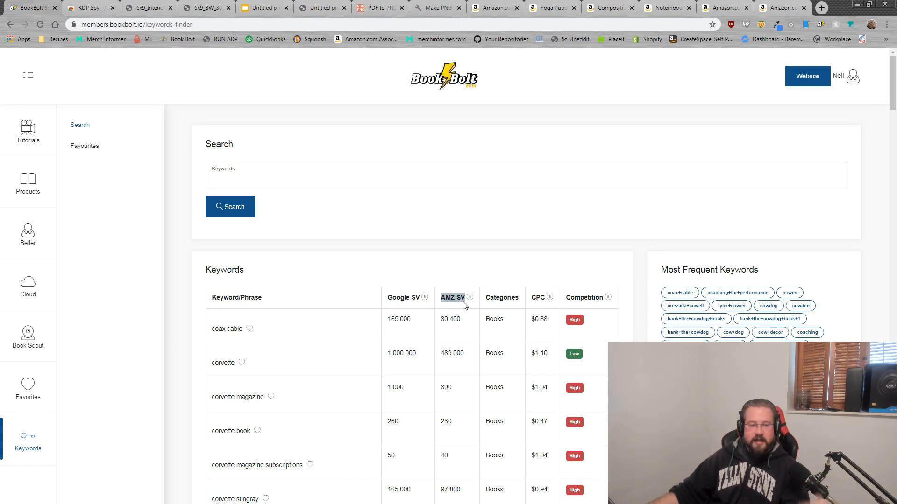
{"action": "scroll", "coordinate": [447, 315], "scroll_direction": "down", "scroll_amount": 10}
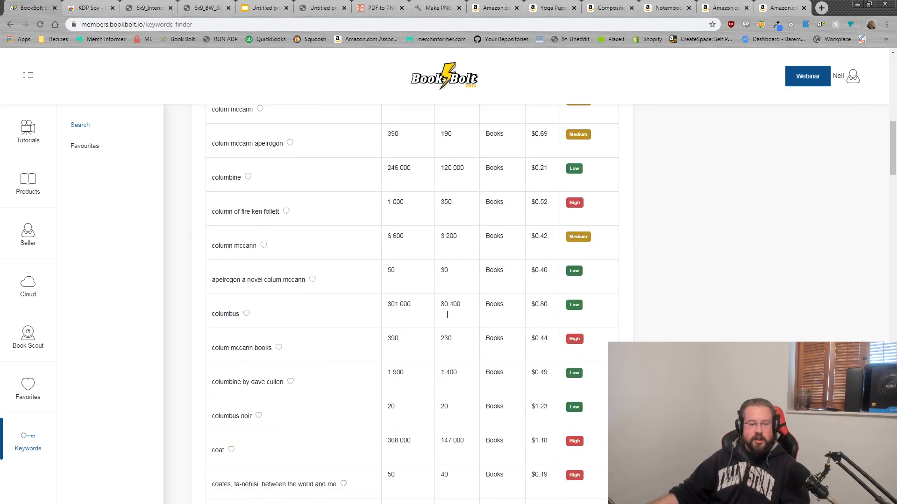
{"action": "scroll", "coordinate": [446, 315], "scroll_direction": "down", "scroll_amount": 15}
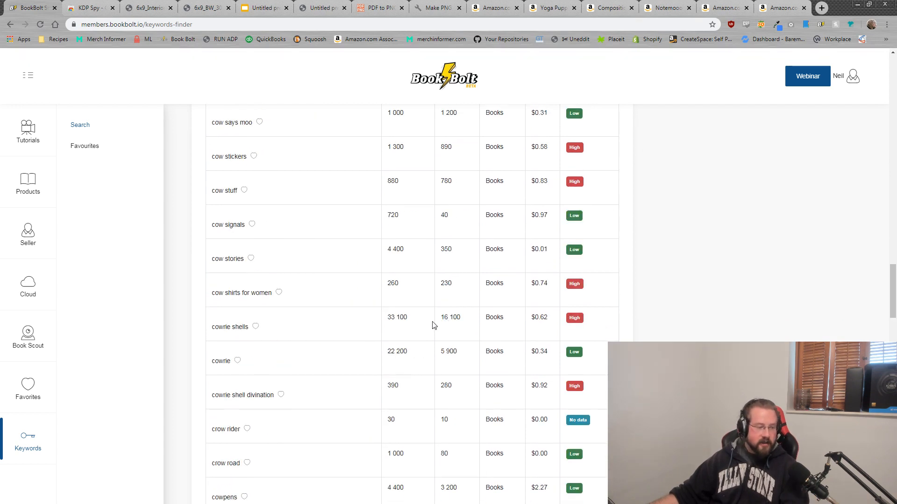
{"action": "scroll", "coordinate": [434, 326], "scroll_direction": "down", "scroll_amount": 6}
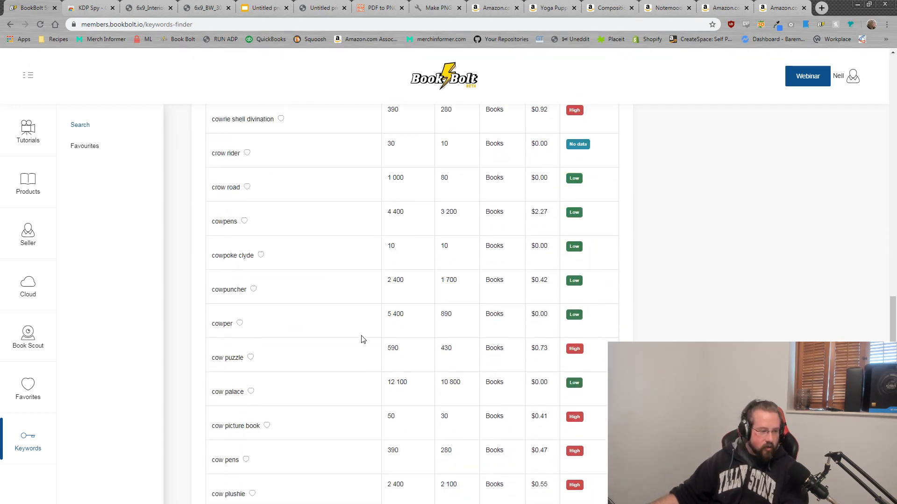
{"action": "scroll", "coordinate": [363, 339], "scroll_direction": "down", "scroll_amount": 2}
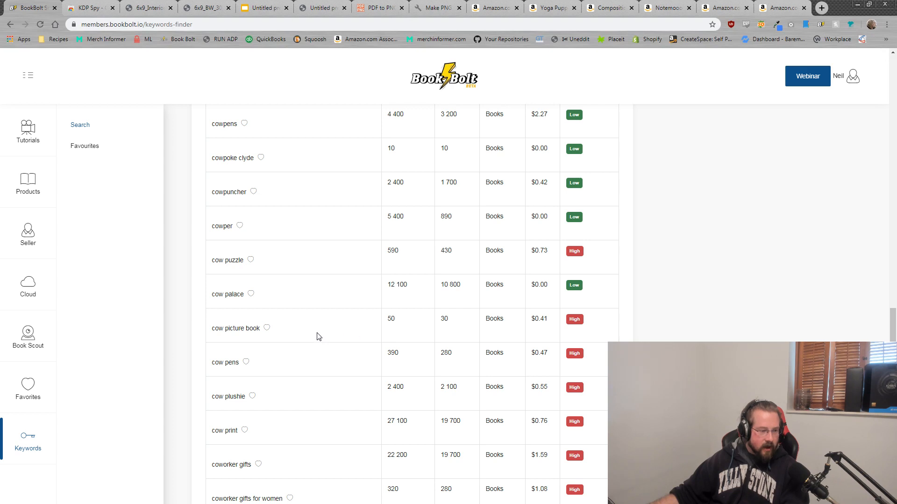
{"action": "left_click_drag", "start_coordinate": [259, 327], "coordinate": [211, 330]}
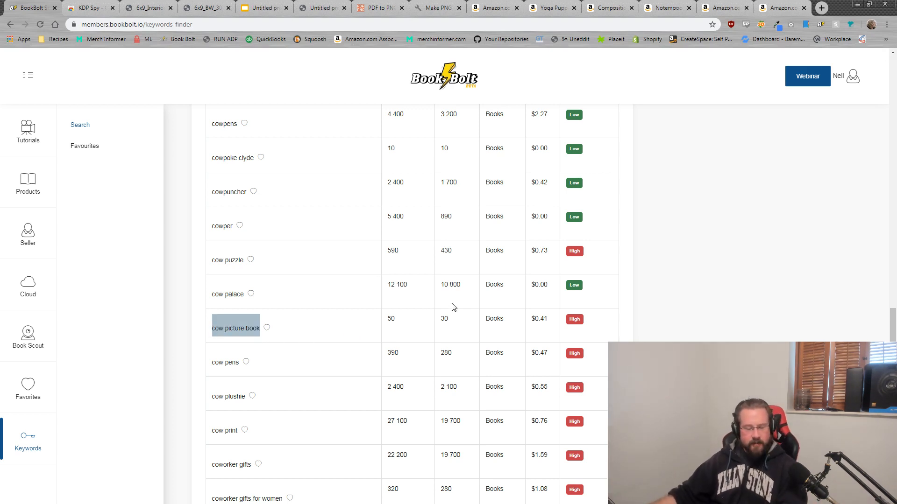
{"action": "left_click_drag", "start_coordinate": [450, 319], "coordinate": [440, 319]}
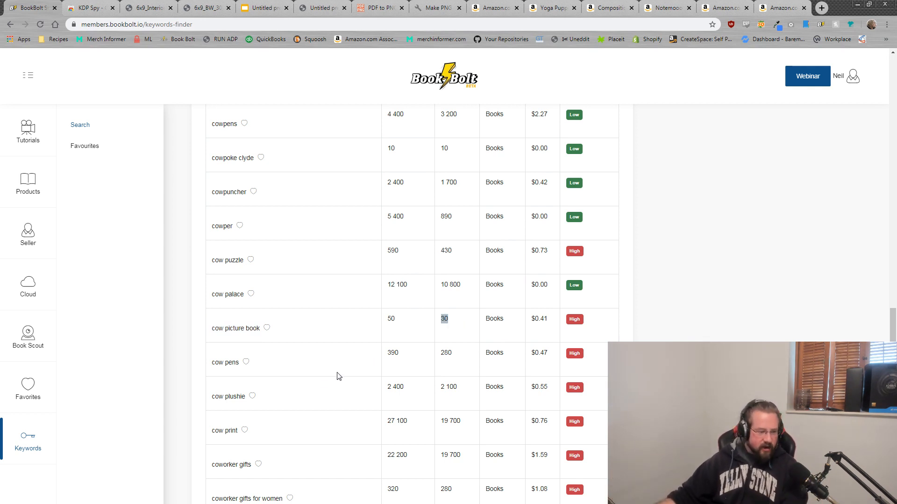
{"action": "scroll", "coordinate": [318, 361], "scroll_direction": "down", "scroll_amount": 2}
{"action": "scroll", "coordinate": [314, 362], "scroll_direction": "down", "scroll_amount": 2}
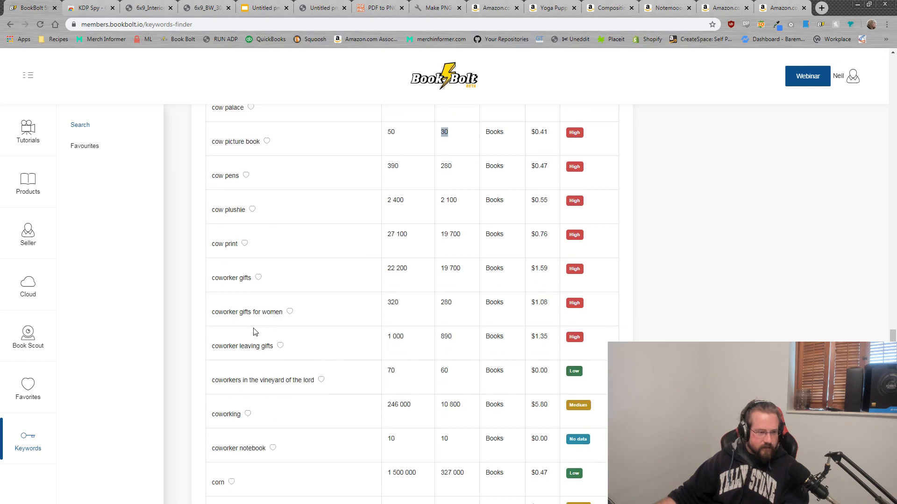
{"action": "left_click_drag", "start_coordinate": [253, 278], "coordinate": [214, 281]}
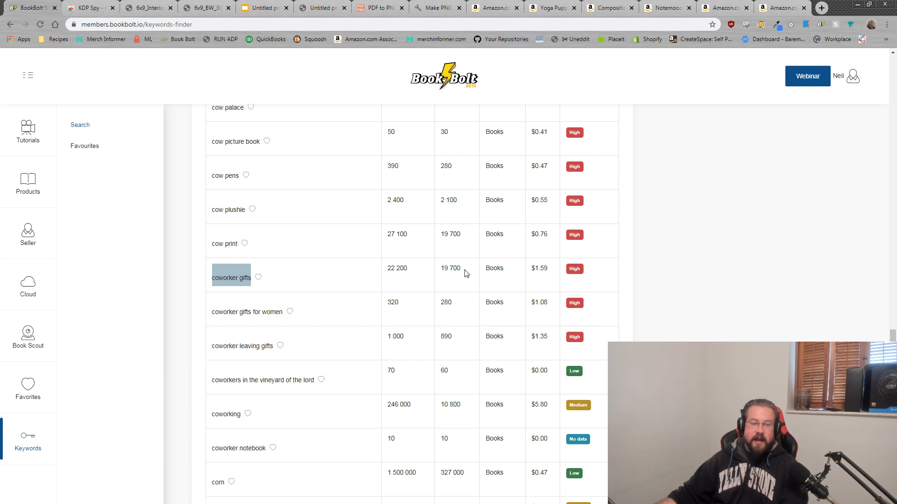
{"action": "left_click_drag", "start_coordinate": [465, 271], "coordinate": [437, 268]}
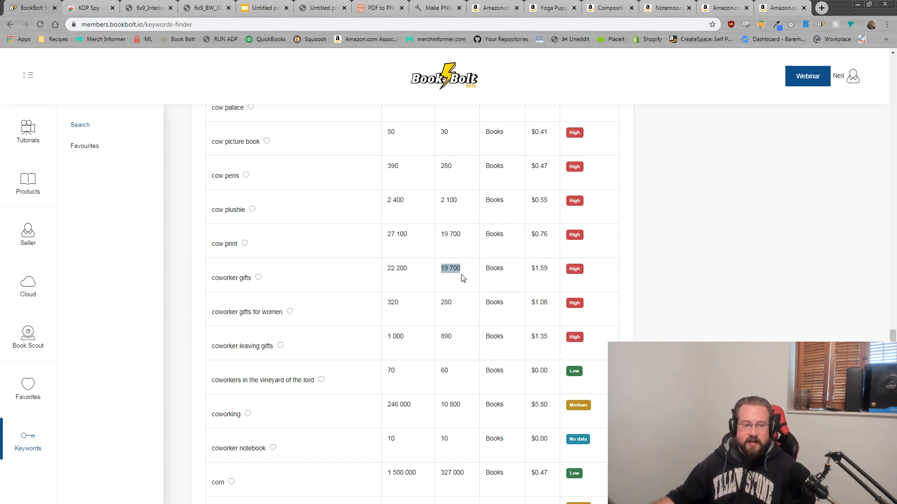
{"action": "left_click", "coordinate": [459, 269]}
{"action": "left_click_drag", "start_coordinate": [459, 270], "coordinate": [439, 269]}
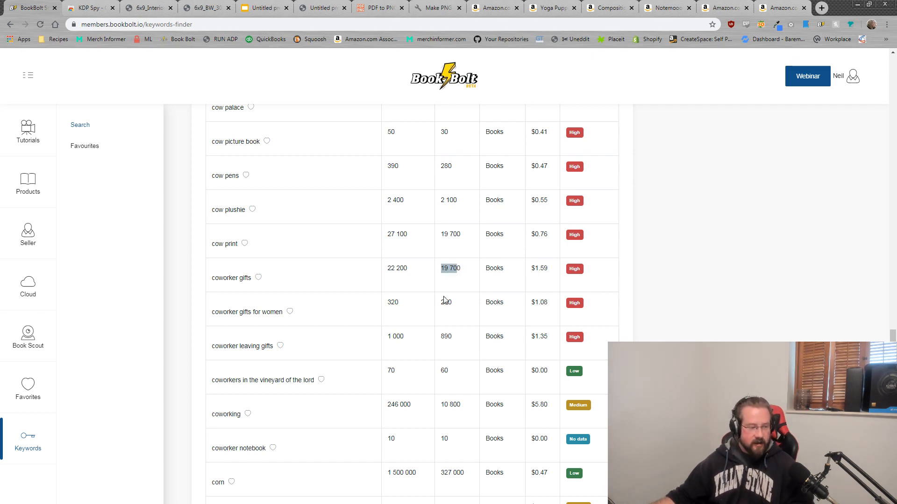
{"action": "scroll", "coordinate": [411, 338], "scroll_direction": "up", "scroll_amount": 4}
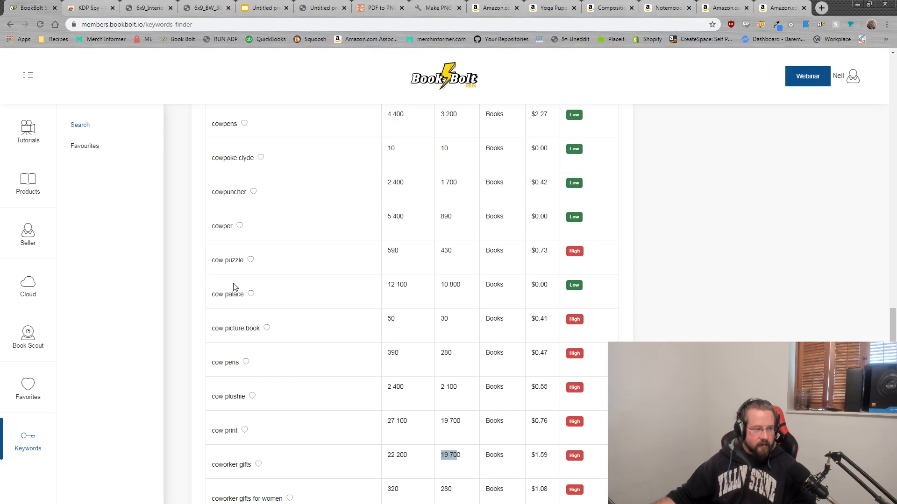
{"action": "left_click_drag", "start_coordinate": [244, 260], "coordinate": [212, 261]}
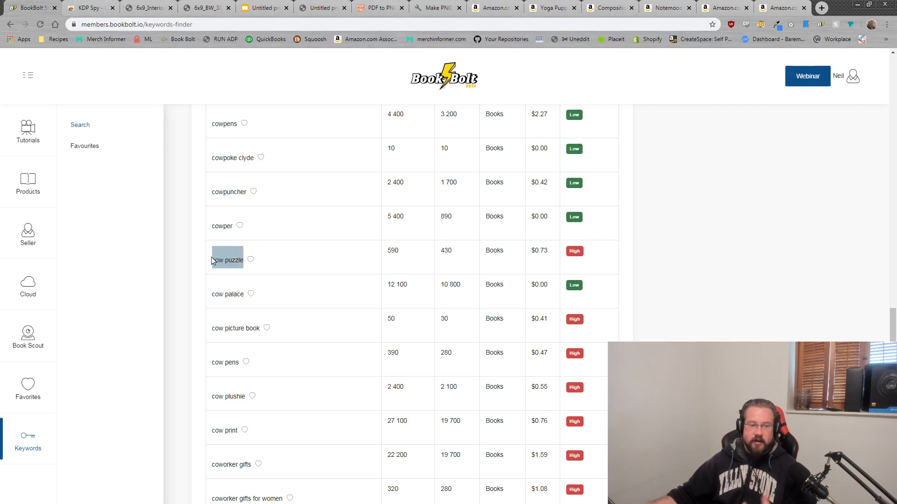
{"action": "left_click_drag", "start_coordinate": [453, 252], "coordinate": [439, 258]}
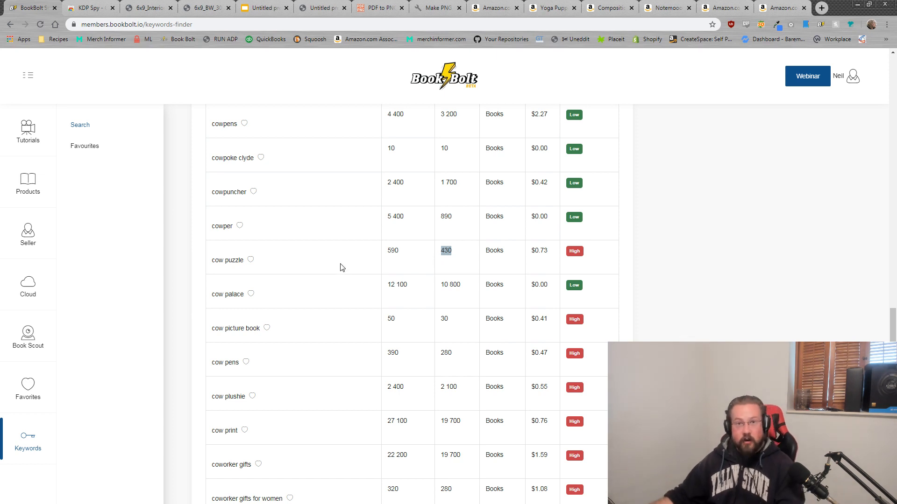
{"action": "left_click", "coordinate": [243, 260]}
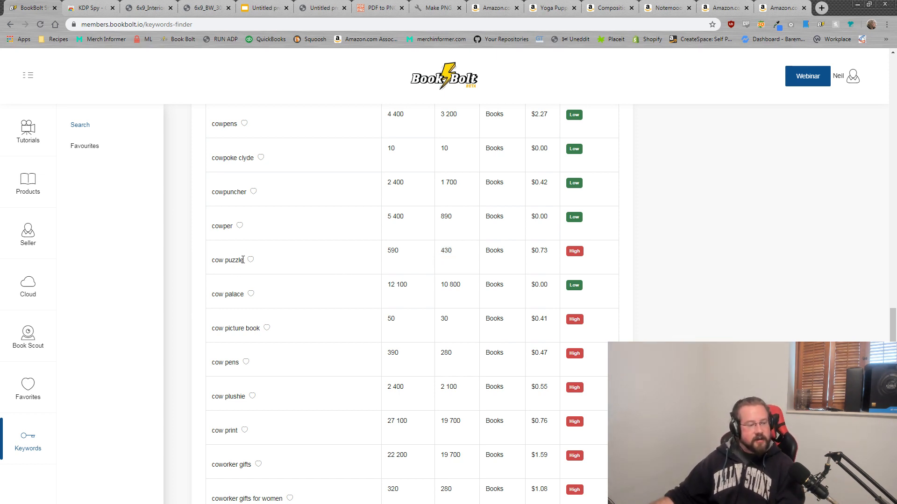
{"action": "left_click_drag", "start_coordinate": [242, 260], "coordinate": [213, 266]}
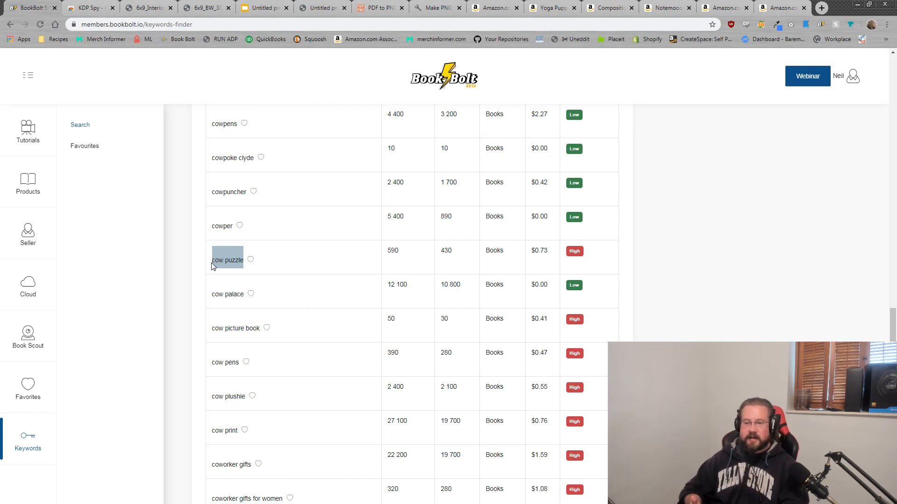
{"action": "left_click", "coordinate": [239, 263]}
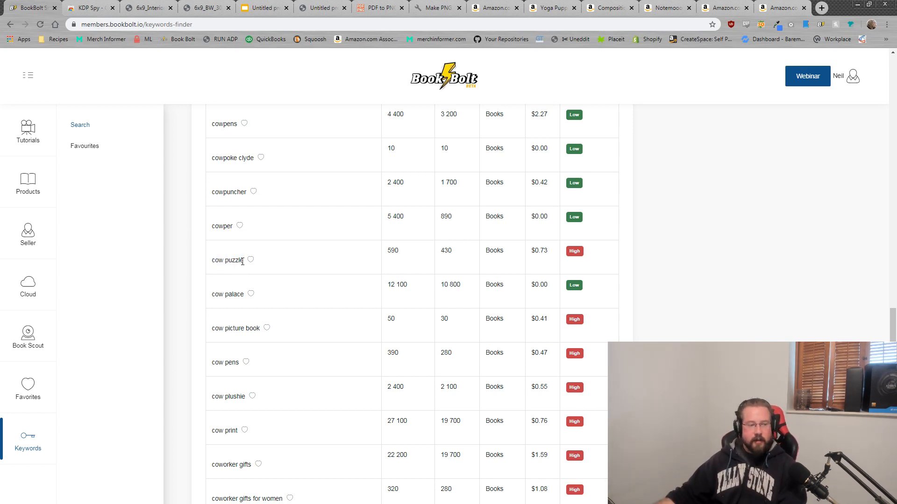
{"action": "left_click_drag", "start_coordinate": [242, 262], "coordinate": [225, 263]}
{"action": "left_click_drag", "start_coordinate": [449, 255], "coordinate": [449, 251]}
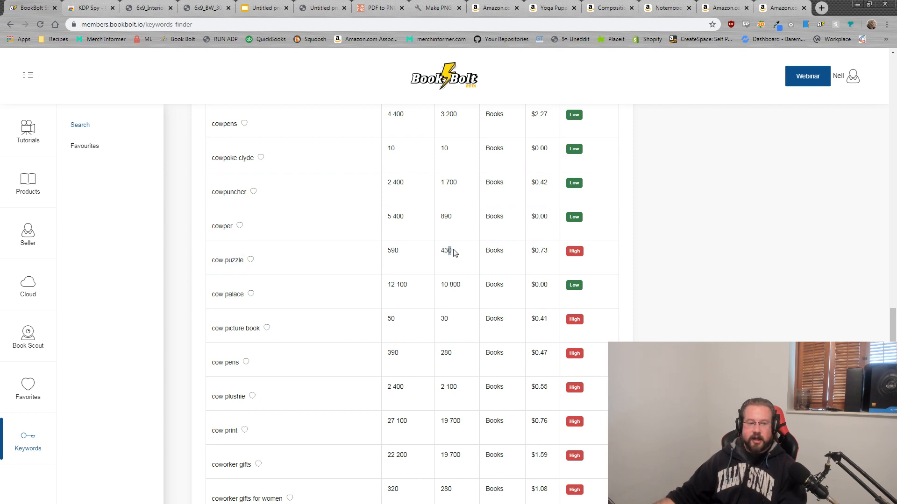
{"action": "scroll", "coordinate": [460, 254], "scroll_direction": "up", "scroll_amount": 20}
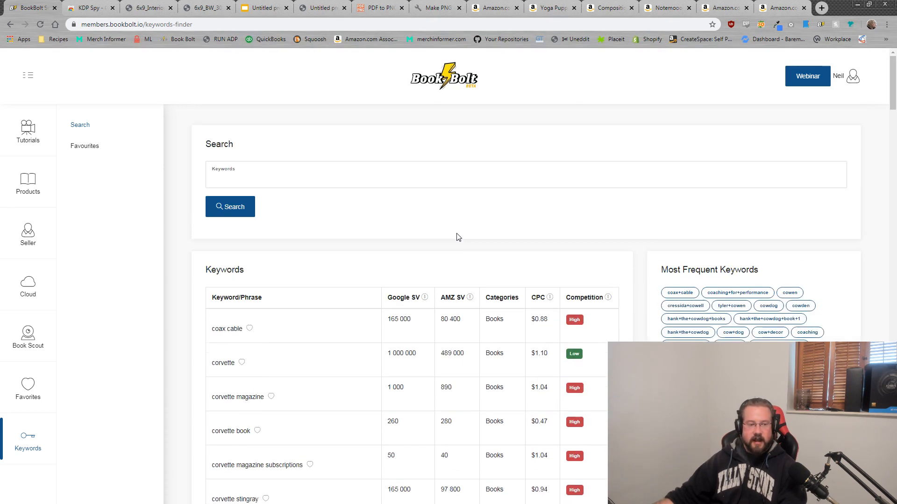
{"action": "scroll", "coordinate": [446, 299], "scroll_direction": "down", "scroll_amount": 20}
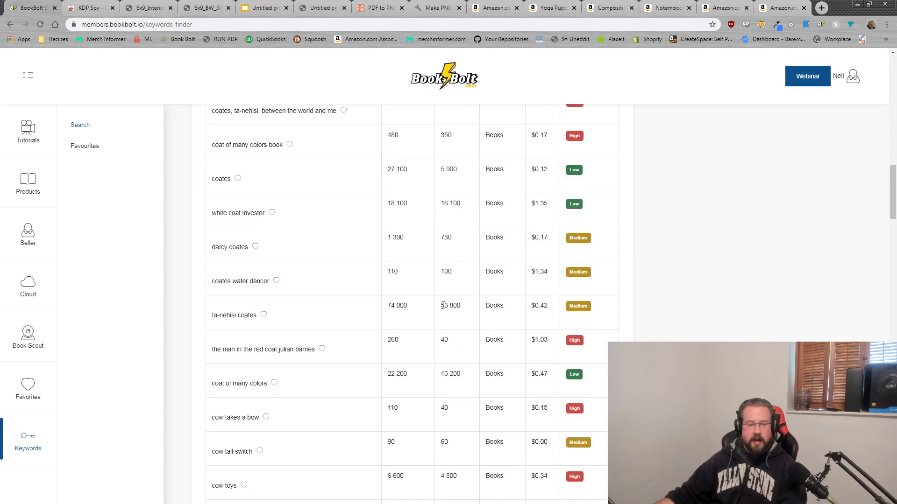
{"action": "scroll", "coordinate": [455, 294], "scroll_direction": "up", "scroll_amount": 2}
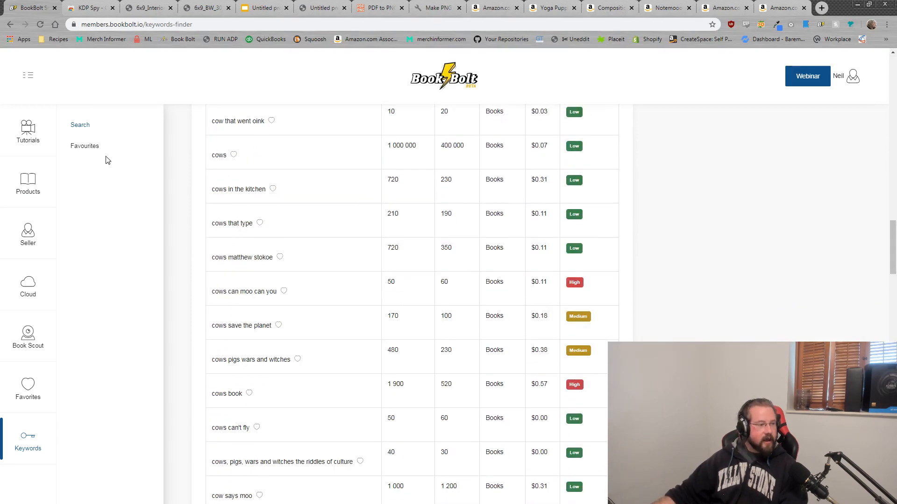
{"action": "left_click", "coordinate": [87, 148]}
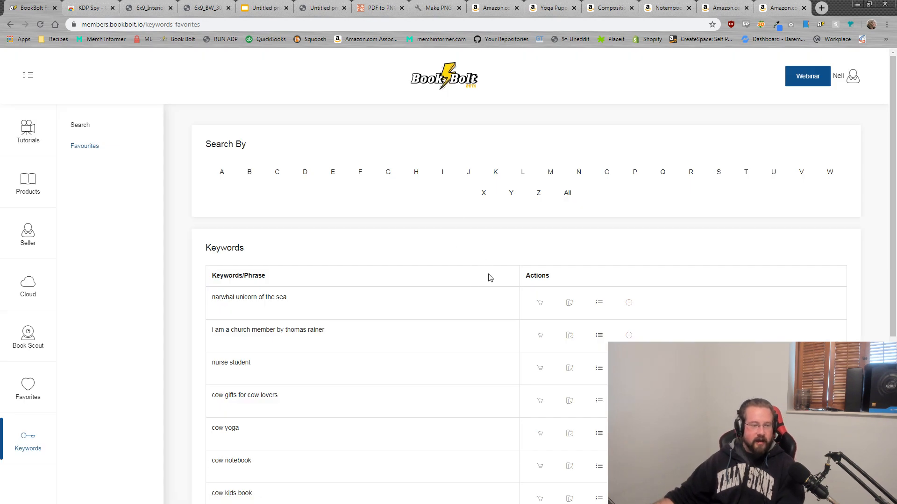
Step: Highlight saved cow gifts for cow lovers, cow yoga, cow notebook, cow kids book, cow themed; return to search
{"action": "scroll", "coordinate": [312, 282], "scroll_direction": "down", "scroll_amount": 4}
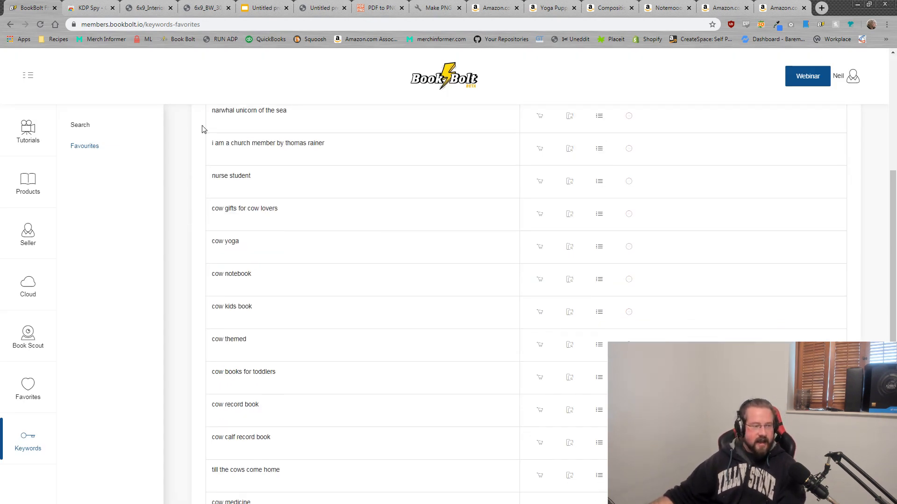
{"action": "left_click_drag", "start_coordinate": [286, 214], "coordinate": [213, 217]}
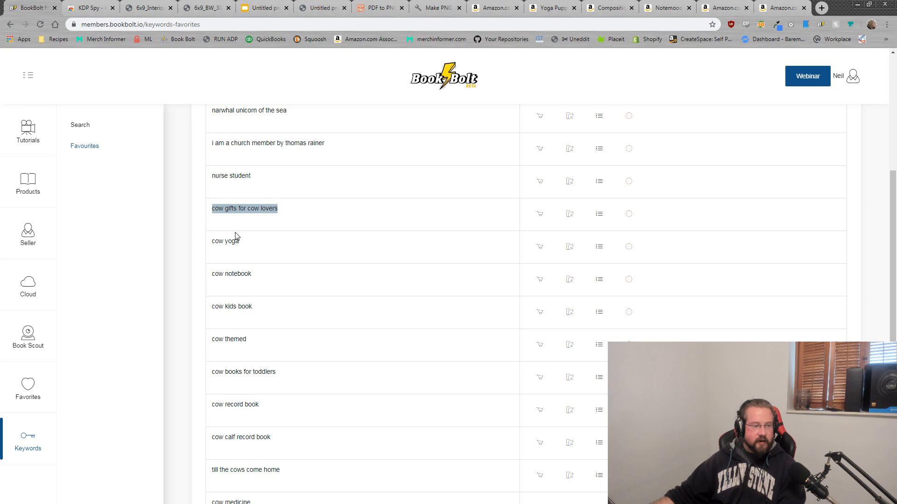
{"action": "left_click_drag", "start_coordinate": [245, 245], "coordinate": [211, 246]}
{"action": "left_click_drag", "start_coordinate": [255, 275], "coordinate": [212, 274]}
{"action": "left_click_drag", "start_coordinate": [261, 304], "coordinate": [209, 309]}
{"action": "left_click_drag", "start_coordinate": [252, 341], "coordinate": [212, 341]}
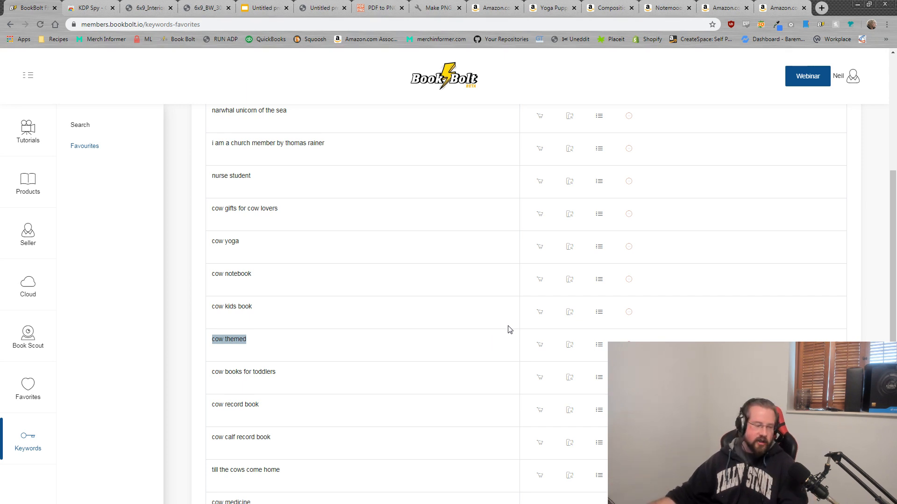
{"action": "scroll", "coordinate": [510, 331], "scroll_direction": "down", "scroll_amount": 2}
{"action": "scroll", "coordinate": [449, 393], "scroll_direction": "up", "scroll_amount": 2}
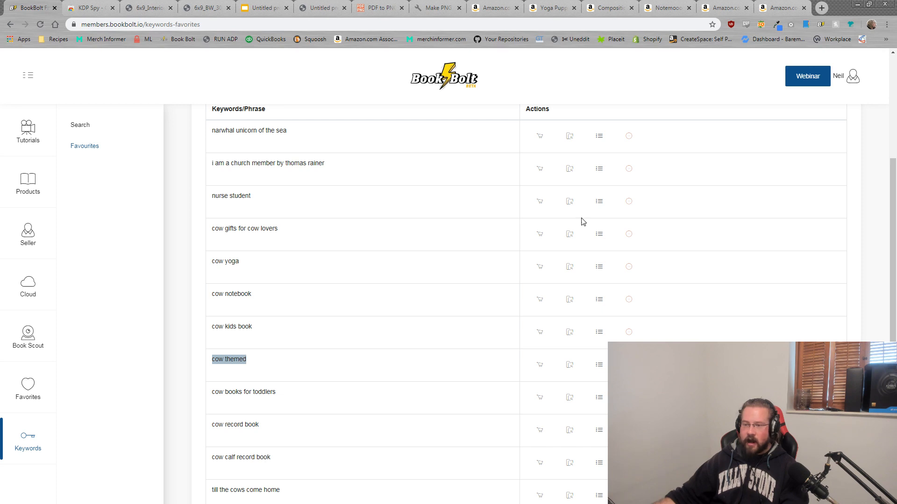
{"action": "left_click", "coordinate": [83, 125]}
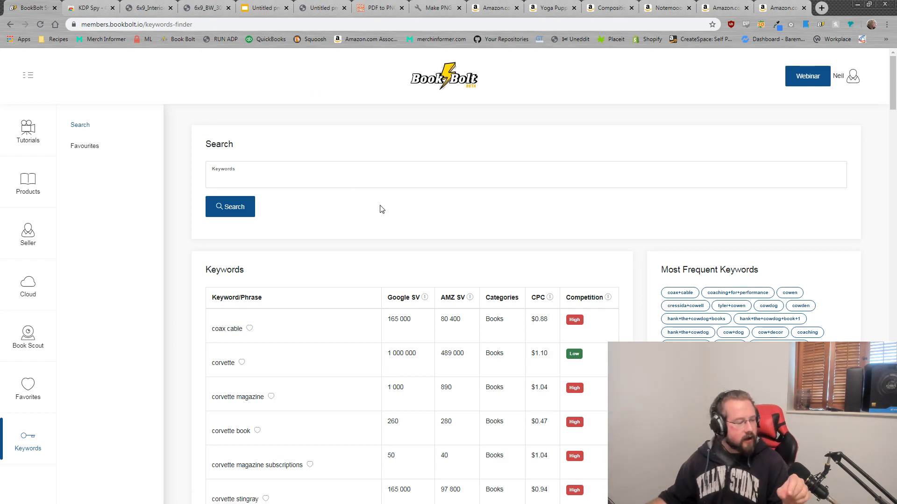
Step: Check the Competition info, then highlight cow toys with 6 600 Google and 4 800 Amazon volumes
{"action": "scroll", "coordinate": [444, 247], "scroll_direction": "down", "scroll_amount": 2}
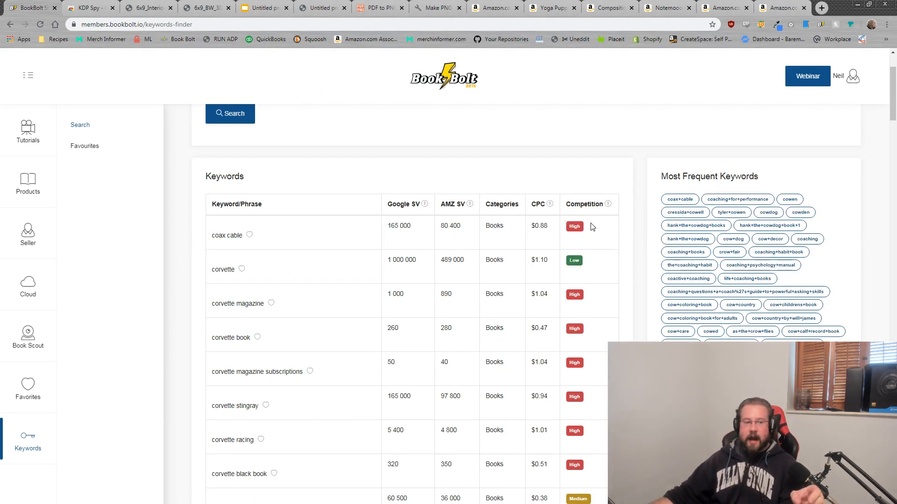
{"action": "mouse_move", "coordinate": [606, 210]}
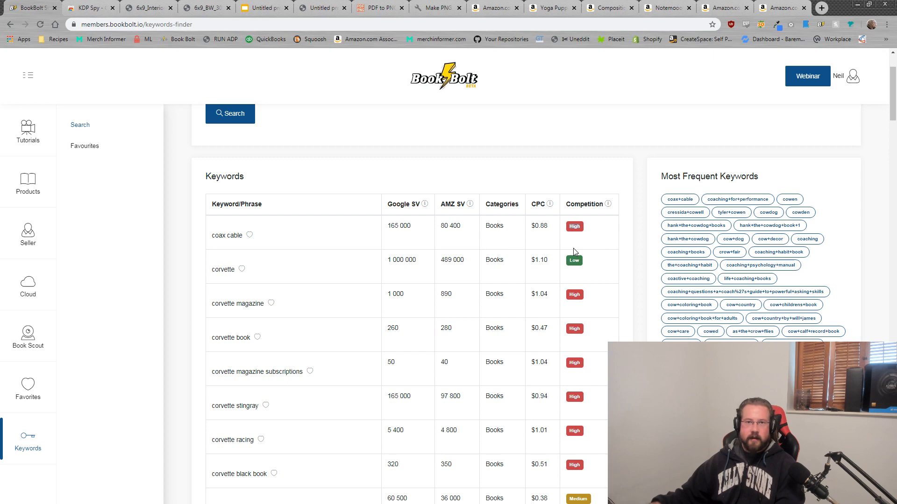
{"action": "scroll", "coordinate": [573, 248], "scroll_direction": "down", "scroll_amount": 20}
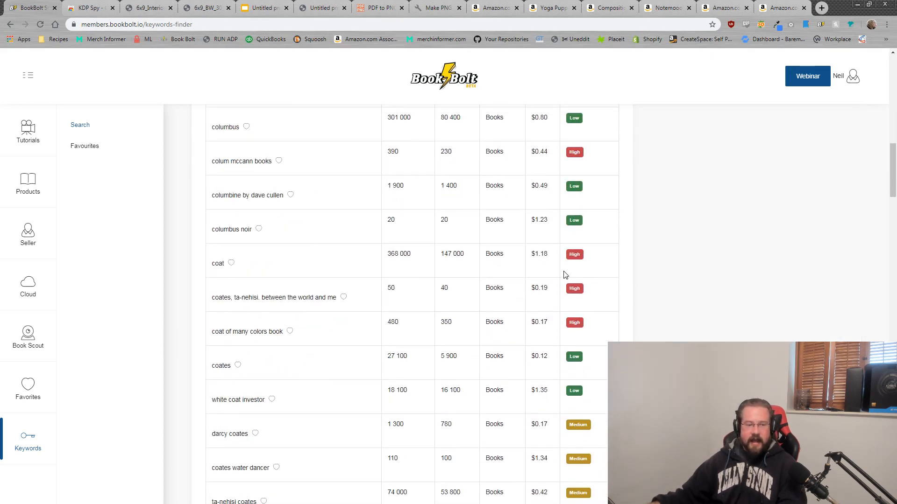
{"action": "scroll", "coordinate": [574, 252], "scroll_direction": "down", "scroll_amount": 2}
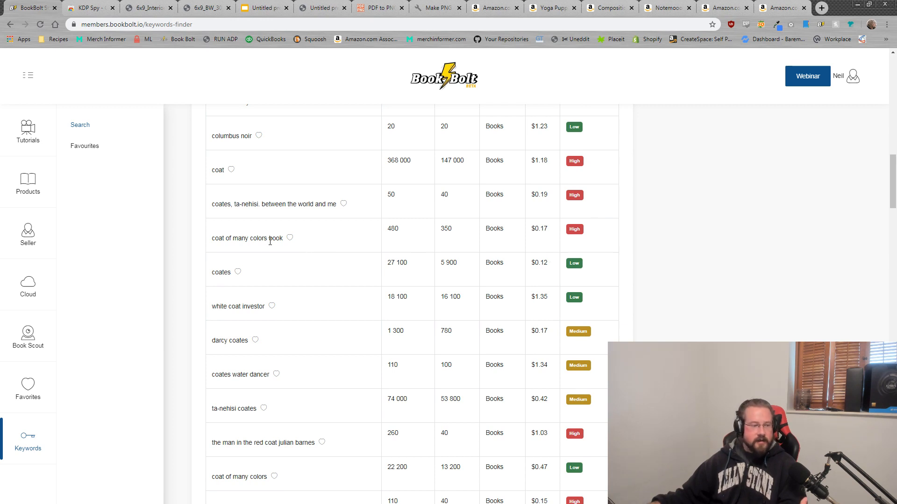
{"action": "scroll", "coordinate": [273, 242], "scroll_direction": "down", "scroll_amount": 6}
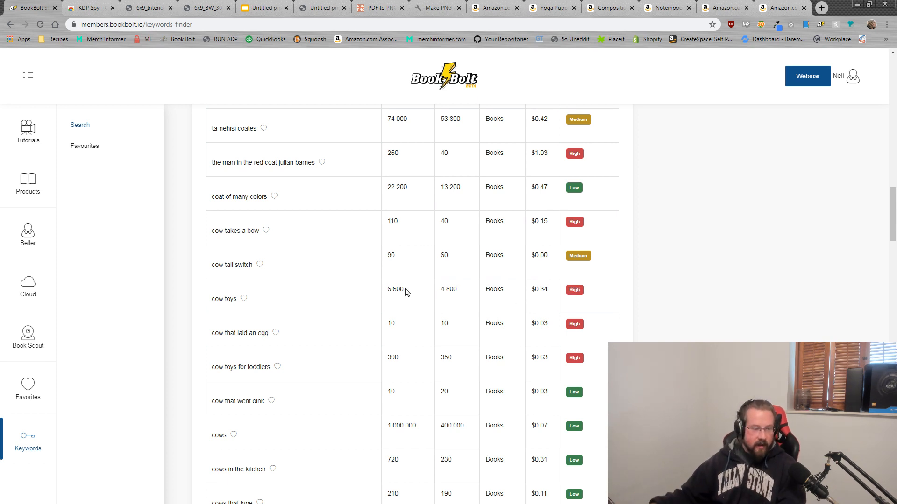
{"action": "left_click_drag", "start_coordinate": [404, 290], "coordinate": [388, 289]}
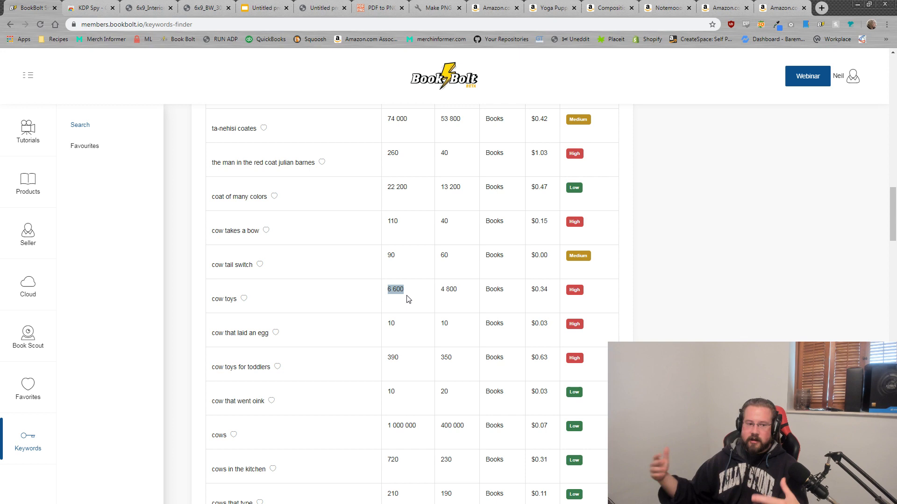
{"action": "left_click_drag", "start_coordinate": [457, 292], "coordinate": [440, 294]}
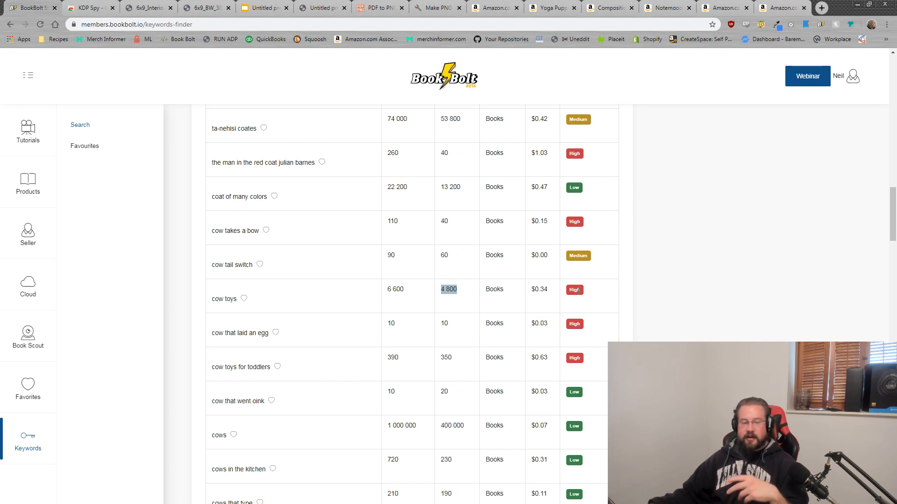
{"action": "left_click_drag", "start_coordinate": [235, 299], "coordinate": [211, 306]}
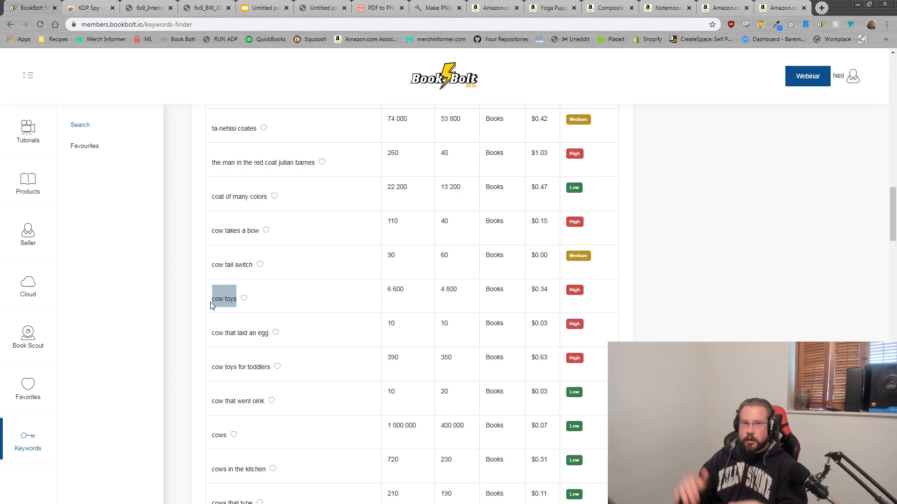
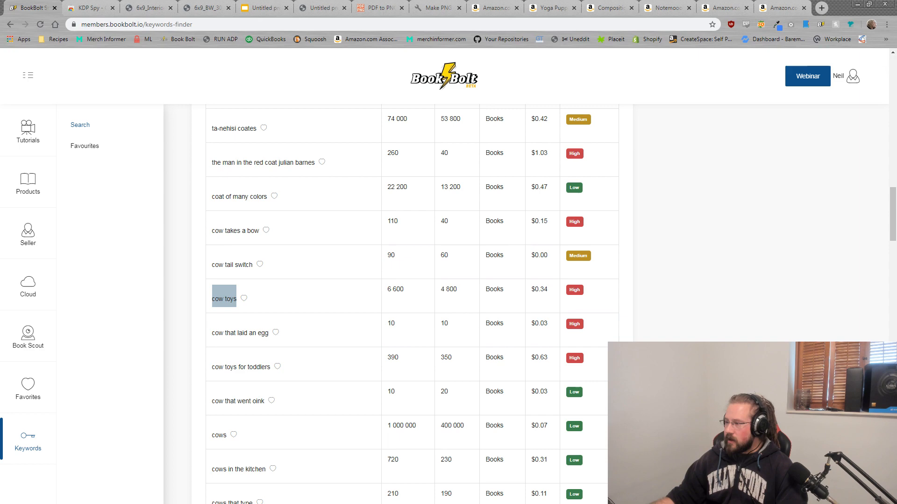
Step: Review the Cow Notebook cover, interior and maze presentation PDFs, then bring the KDP Bookshelf back
{"action": "left_click_drag", "start_coordinate": [896, 220], "coordinate": [373, 1]}
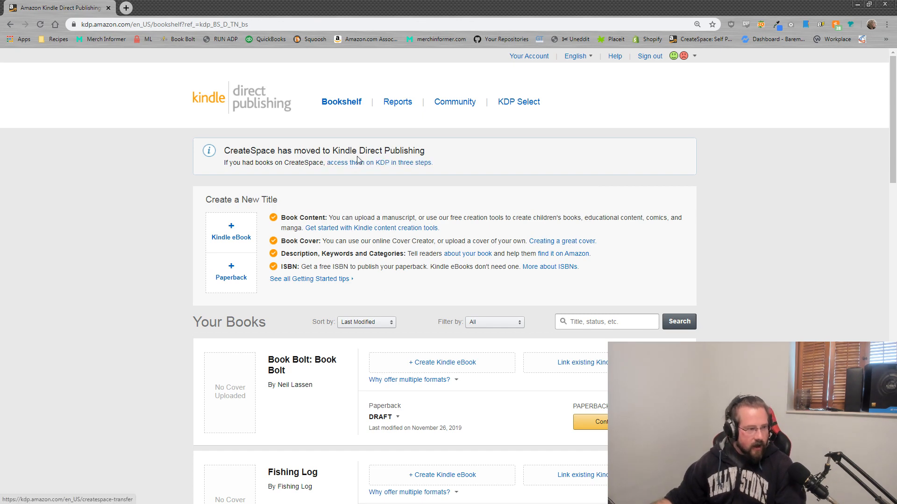
{"action": "left_click_drag", "start_coordinate": [562, 4], "coordinate": [896, 57]}
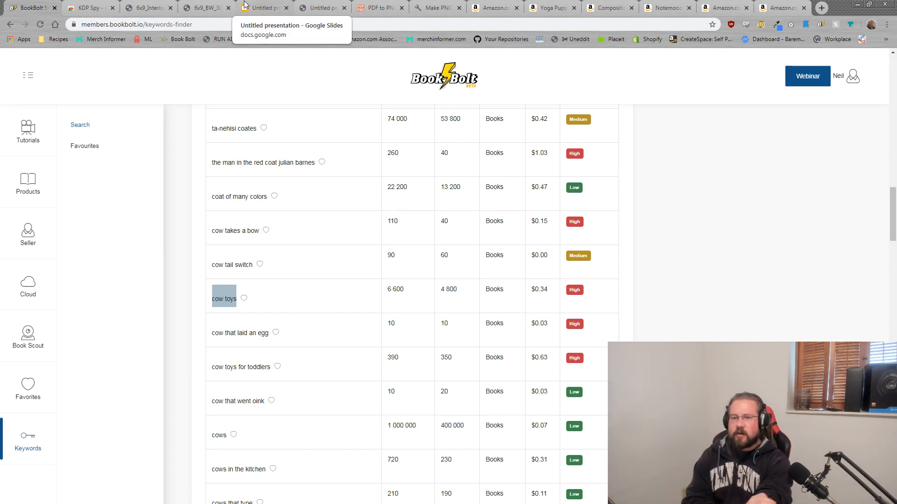
{"action": "left_click", "coordinate": [150, 5]}
{"action": "left_click", "coordinate": [209, 6]}
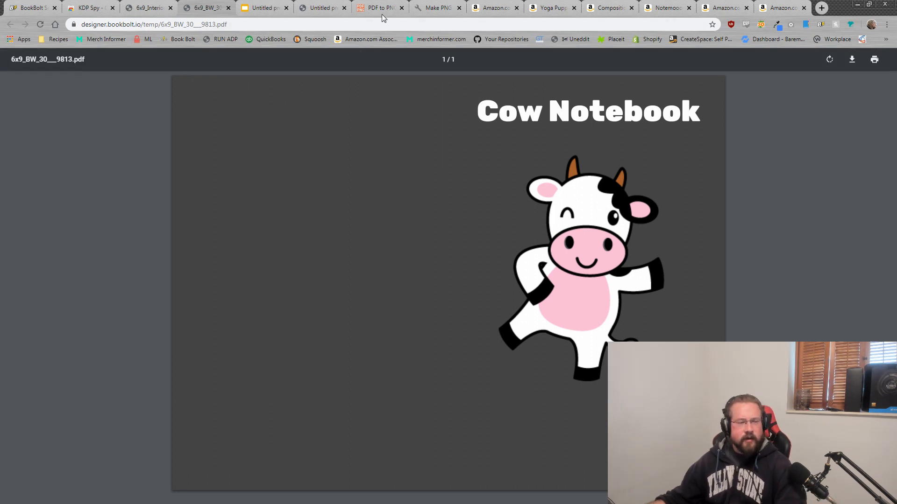
{"action": "left_click", "coordinate": [149, 8]}
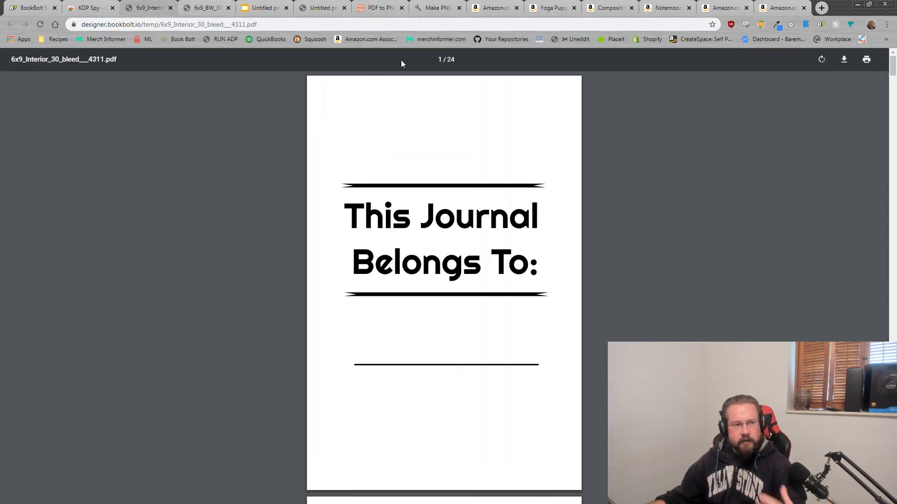
{"action": "left_click", "coordinate": [436, 5]}
{"action": "left_click", "coordinate": [314, 6]}
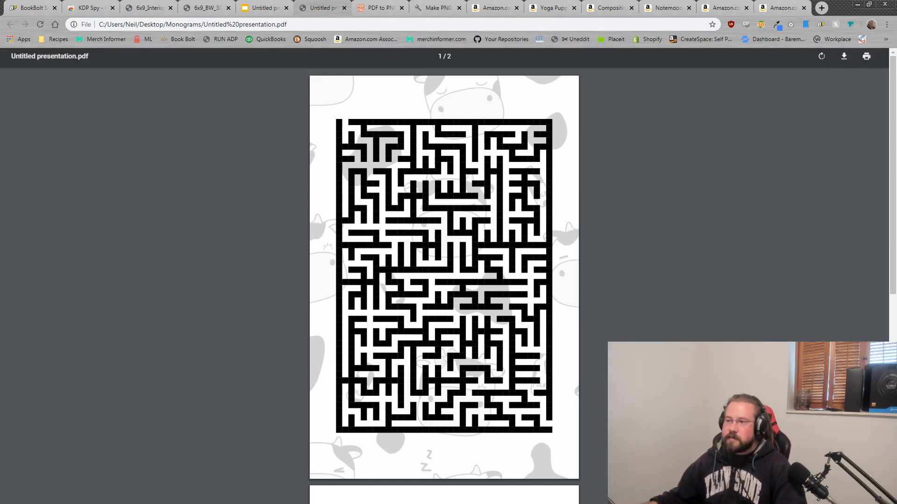
{"action": "left_click_drag", "start_coordinate": [896, 229], "coordinate": [458, 1]}
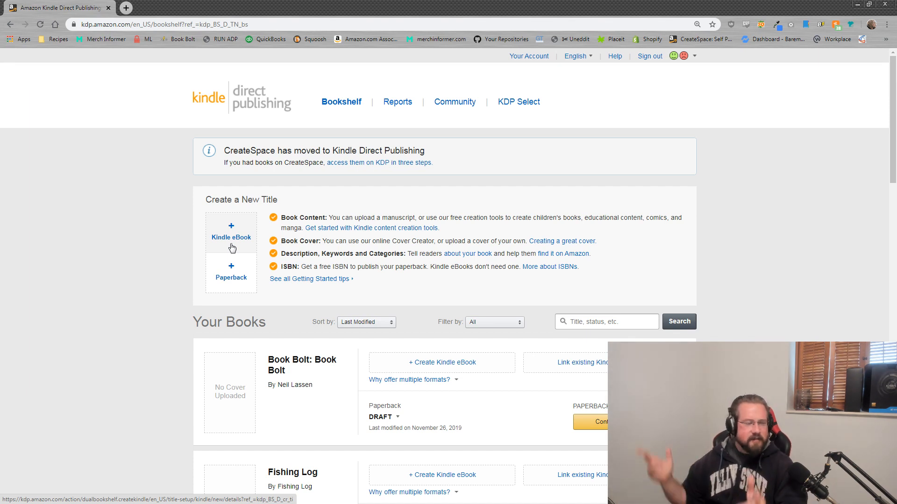
Step: Create a new paperback title, glance at the Book Bolt results, and return to the empty Details form
{"action": "left_click", "coordinate": [238, 266]}
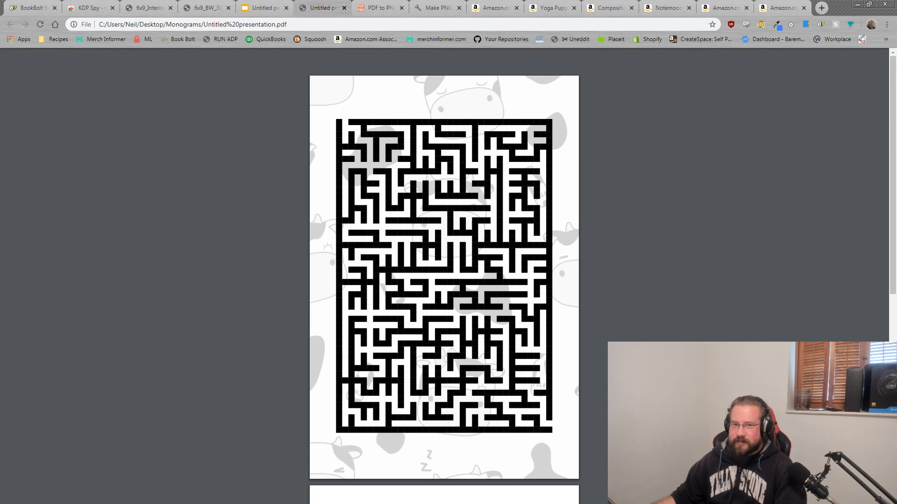
{"action": "left_click_drag", "start_coordinate": [0, 4], "coordinate": [266, 1]}
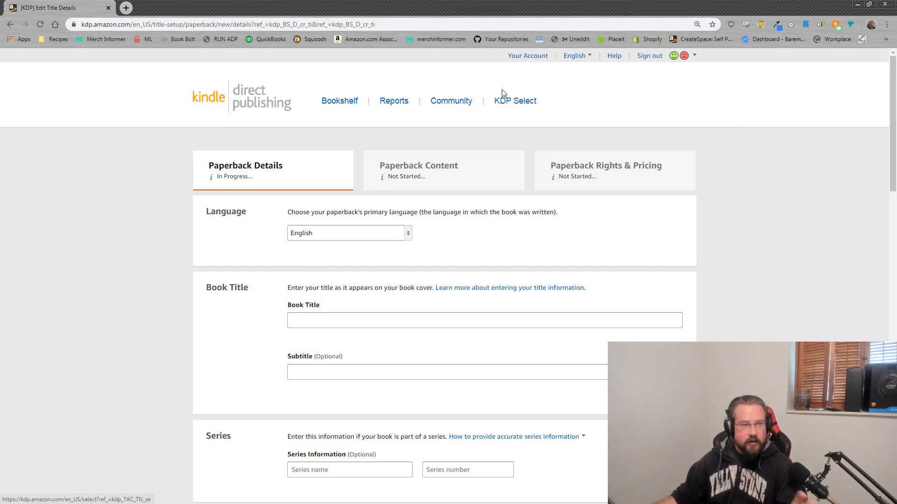
{"action": "left_click_drag", "start_coordinate": [505, 6], "coordinate": [896, 21]}
{"action": "left_click", "coordinate": [29, 8]}
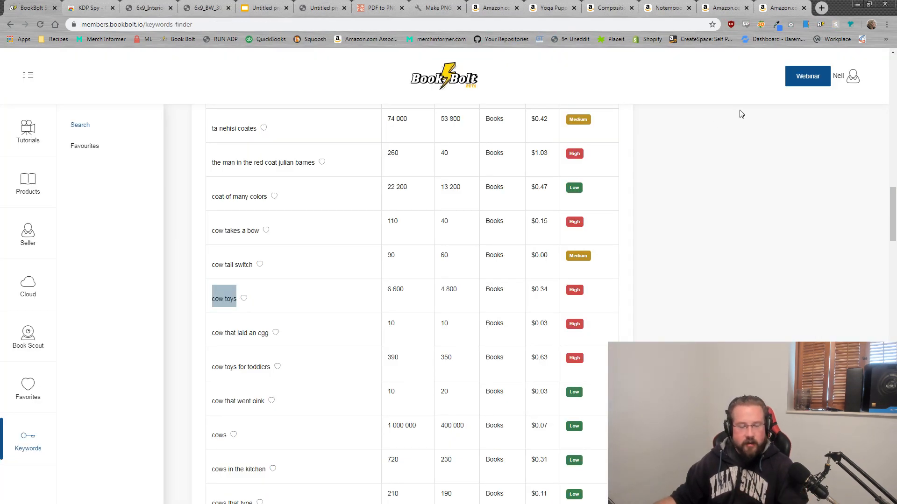
{"action": "left_click", "coordinate": [851, 82]}
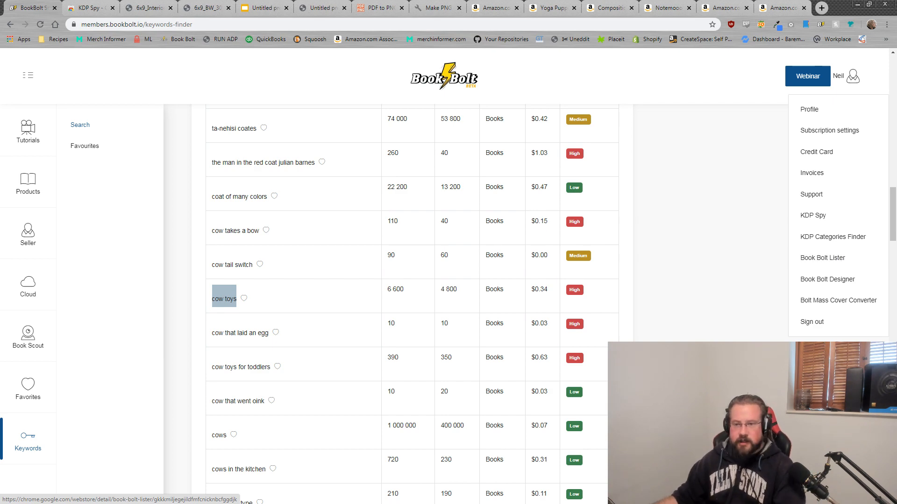
{"action": "left_click_drag", "start_coordinate": [896, 5], "coordinate": [561, 3]}
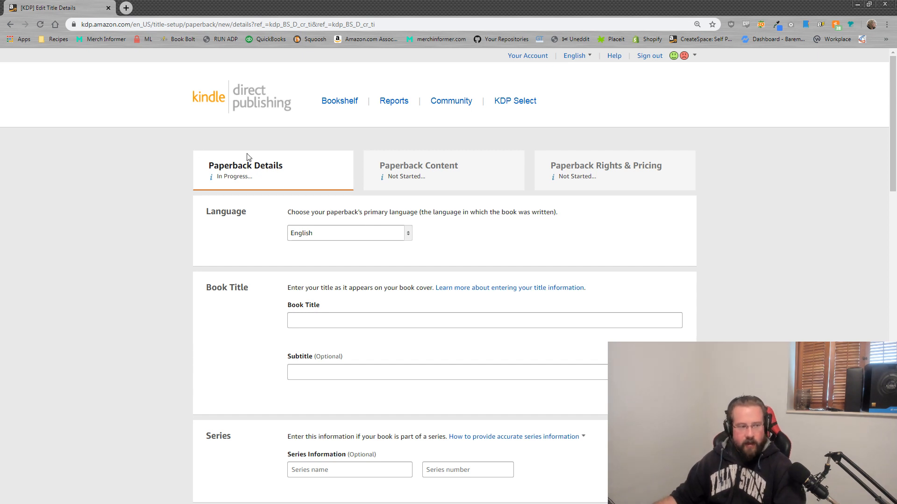
Step: Confirm English as the language and enter 'Cow Notebook' as the book title
{"action": "scroll", "coordinate": [447, 211], "scroll_direction": "down", "scroll_amount": 2}
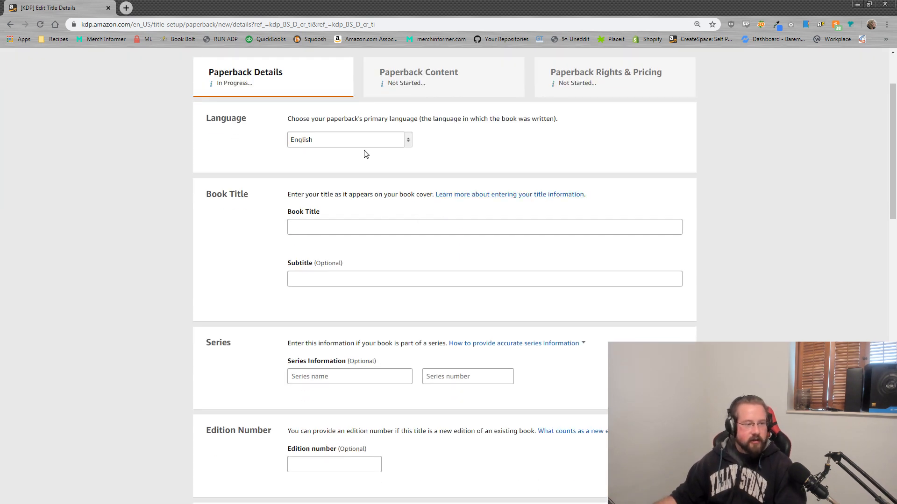
{"action": "left_click", "coordinate": [366, 140]}
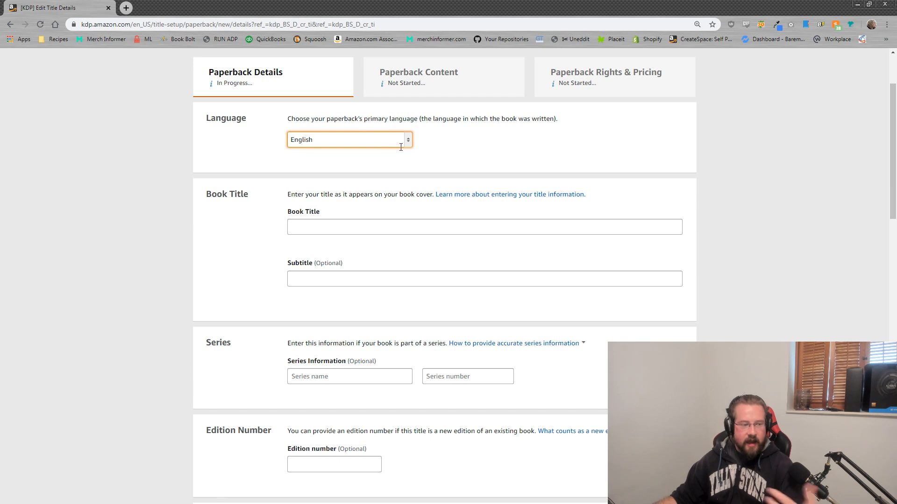
{"action": "left_click", "coordinate": [320, 224]}
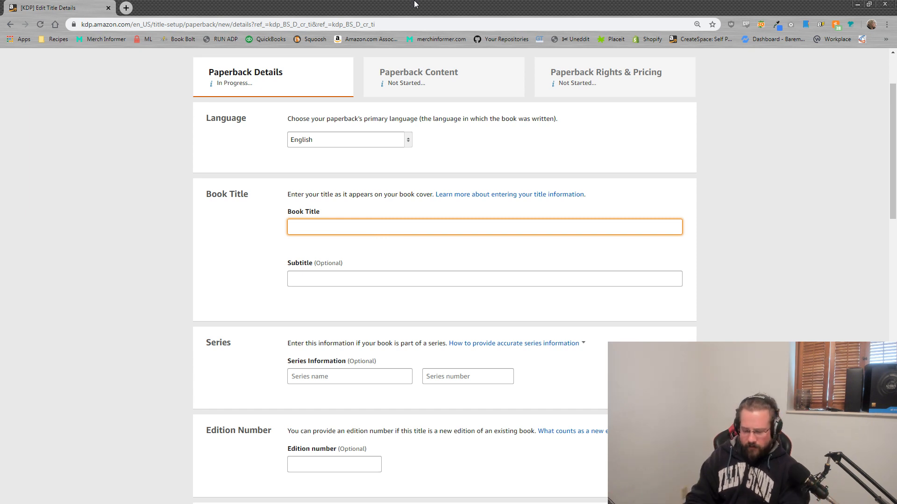
{"action": "key", "text": "BackSpace"}
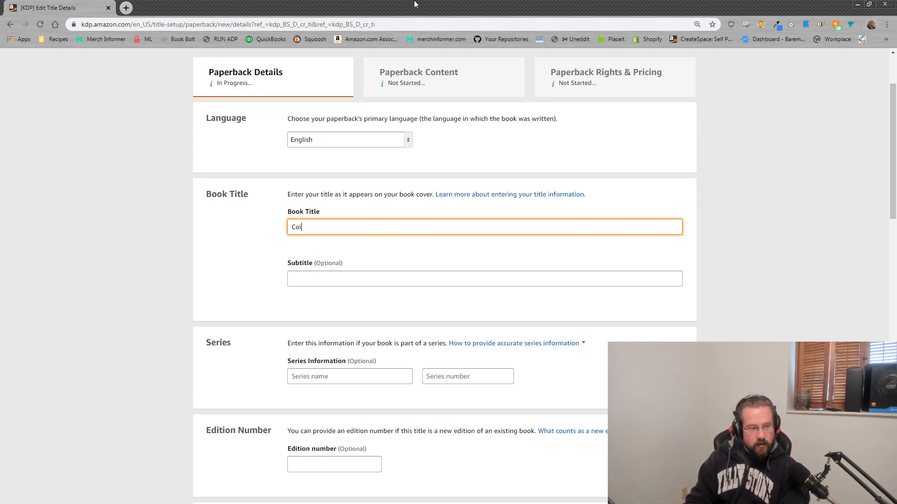
{"action": "type", "text": "Notebook"}
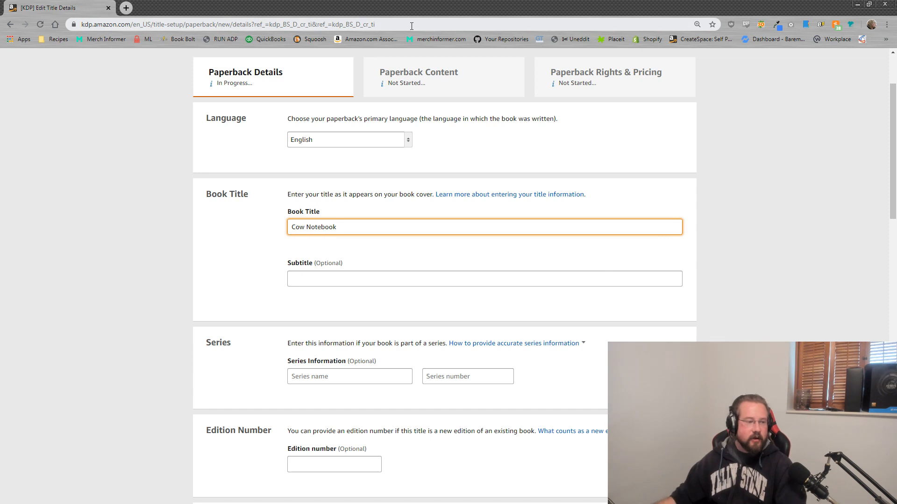
{"action": "left_click_drag", "start_coordinate": [343, 229], "coordinate": [278, 224]}
{"action": "left_click", "coordinate": [242, 228]}
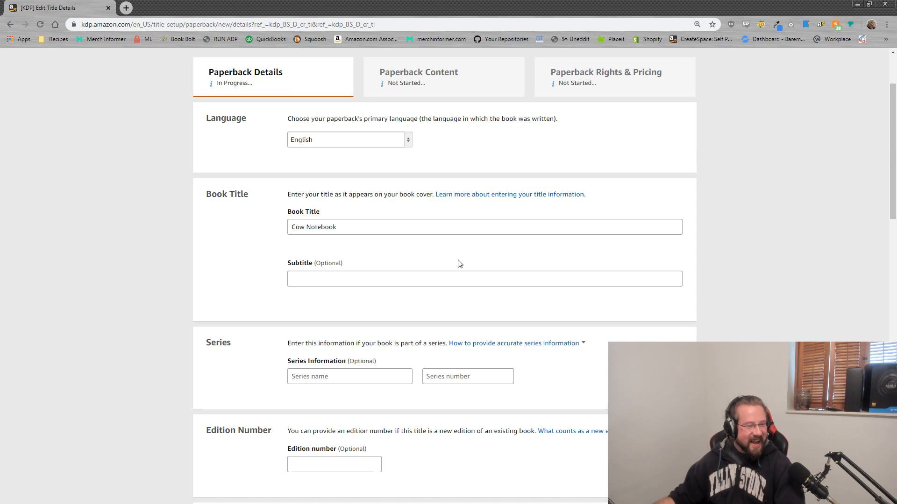
{"action": "left_click", "coordinate": [420, 281]}
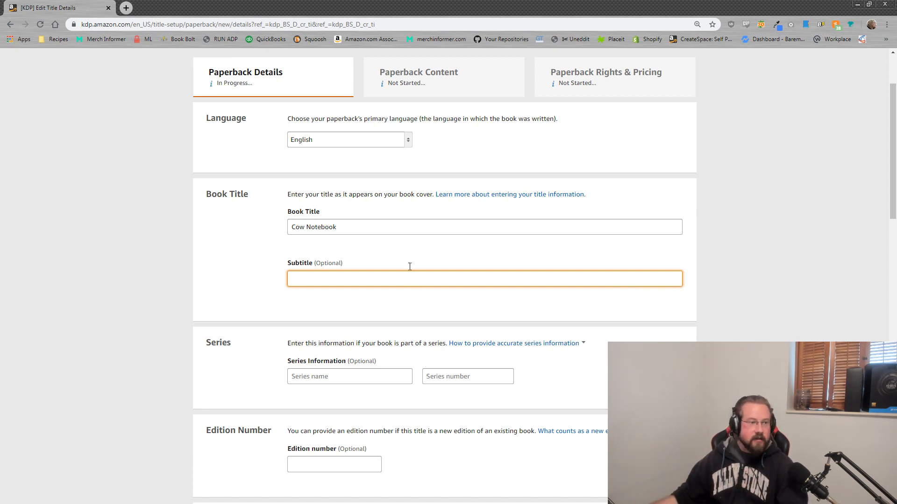
Step: Move through the Amazon research tabs to the Notemoook cow notebook listing
{"action": "left_click_drag", "start_coordinate": [391, 4], "coordinate": [896, 70]}
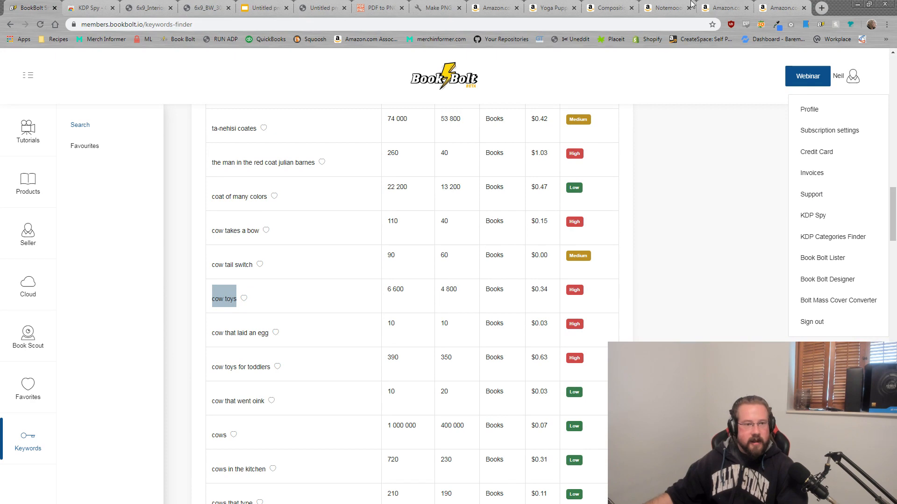
{"action": "left_click", "coordinate": [479, 7]}
{"action": "left_click", "coordinate": [562, 7]}
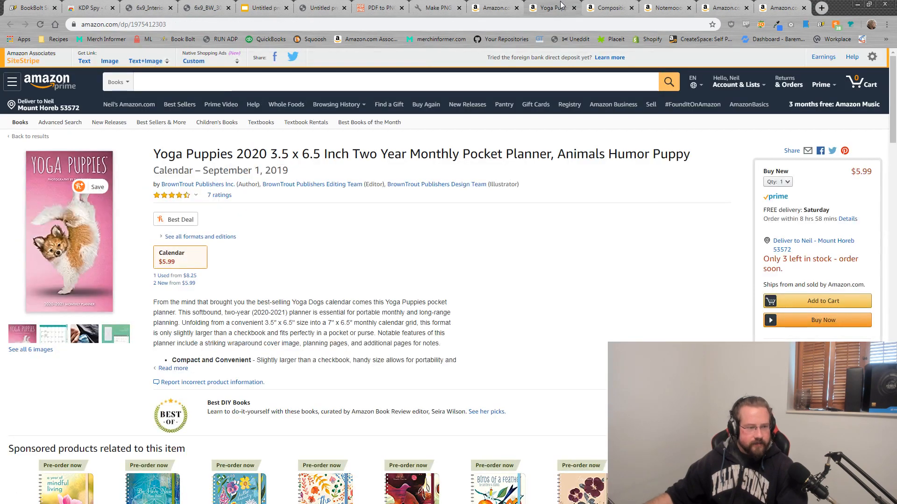
{"action": "left_click", "coordinate": [611, 7]}
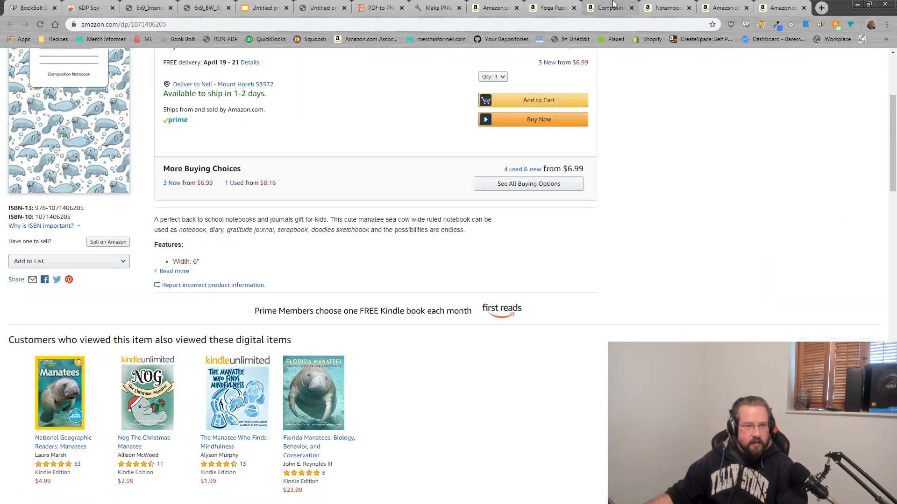
{"action": "left_click", "coordinate": [652, 6]}
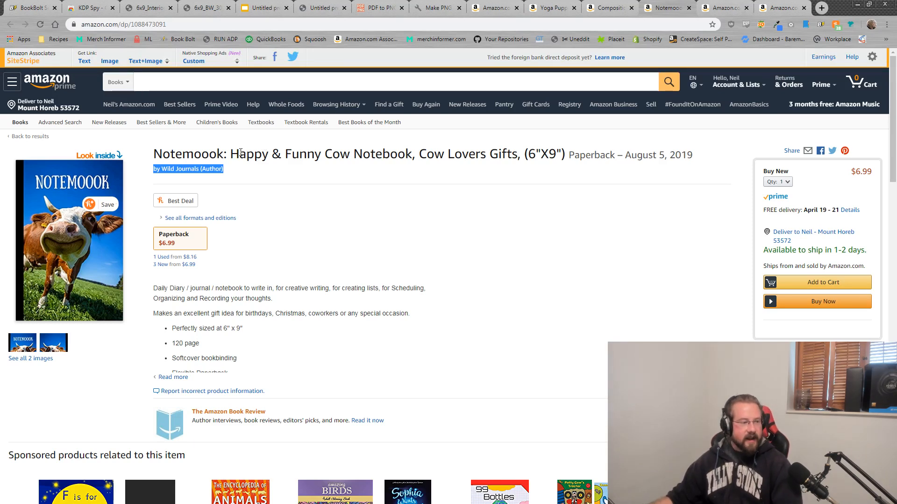
{"action": "left_click_drag", "start_coordinate": [224, 154], "coordinate": [150, 158]}
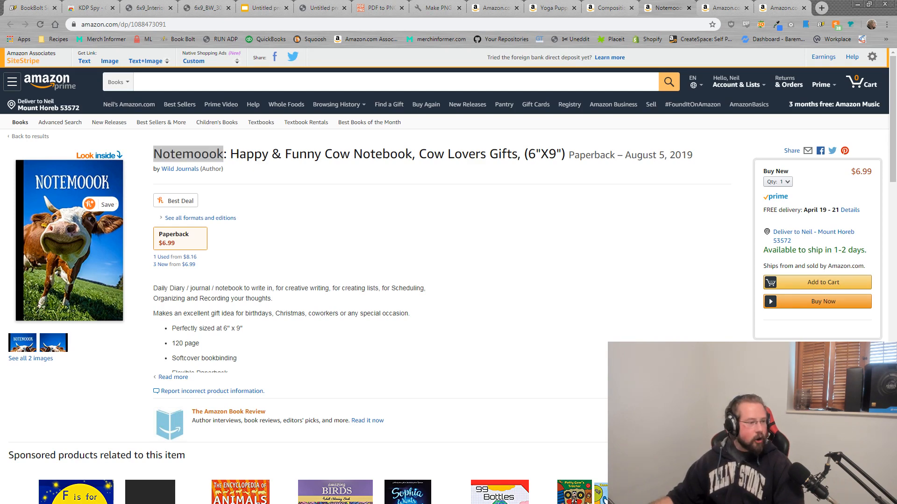
Step: Select the subtitle wording after the colon in the Notemoook listing title
{"action": "key", "text": "alt+Tab"}
{"action": "left_click_drag", "start_coordinate": [470, 125], "coordinate": [487, 65]}
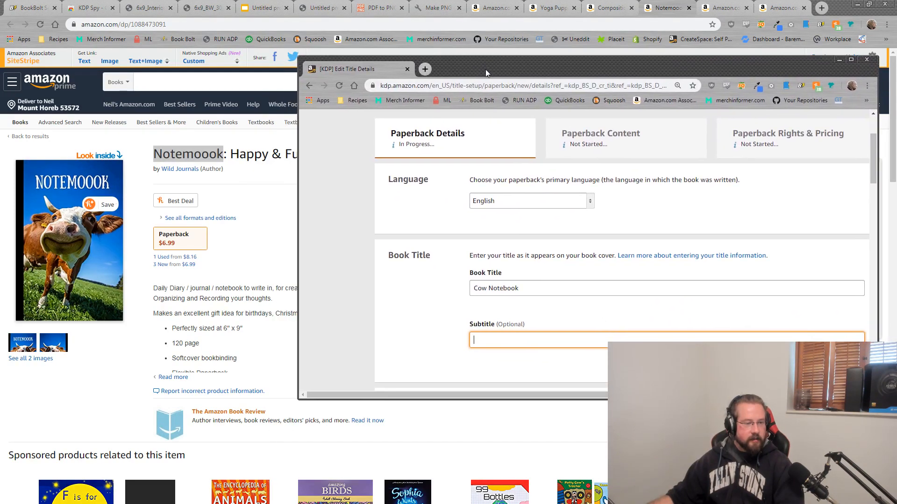
{"action": "key", "text": "shift+Tab"}
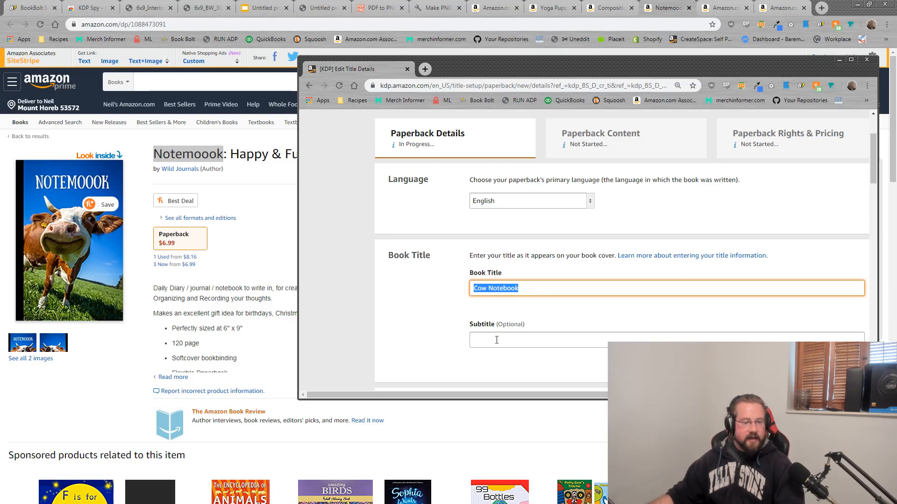
{"action": "left_click_drag", "start_coordinate": [478, 66], "coordinate": [896, 66]}
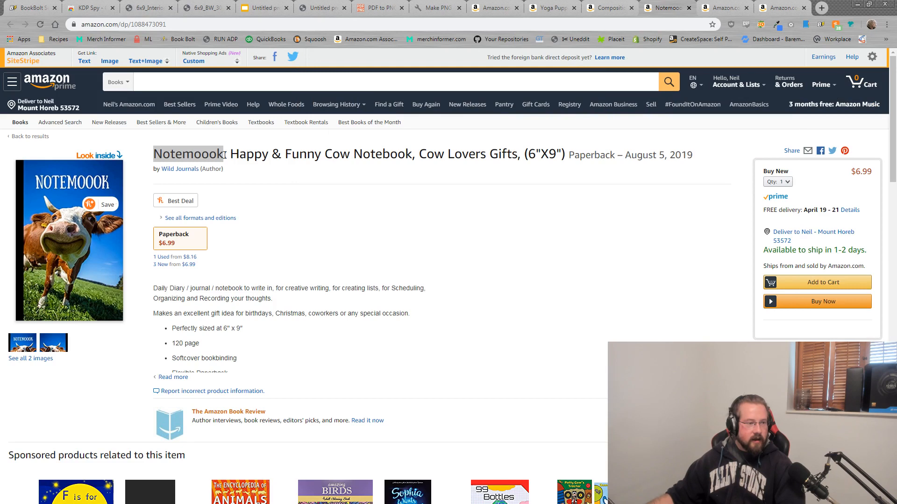
{"action": "left_click_drag", "start_coordinate": [230, 154], "coordinate": [568, 157]}
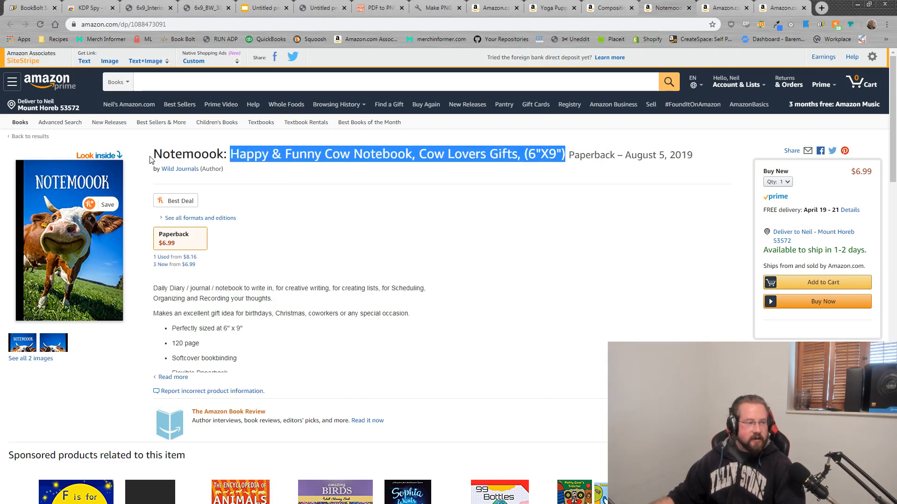
{"action": "left_click_drag", "start_coordinate": [152, 154], "coordinate": [563, 152]}
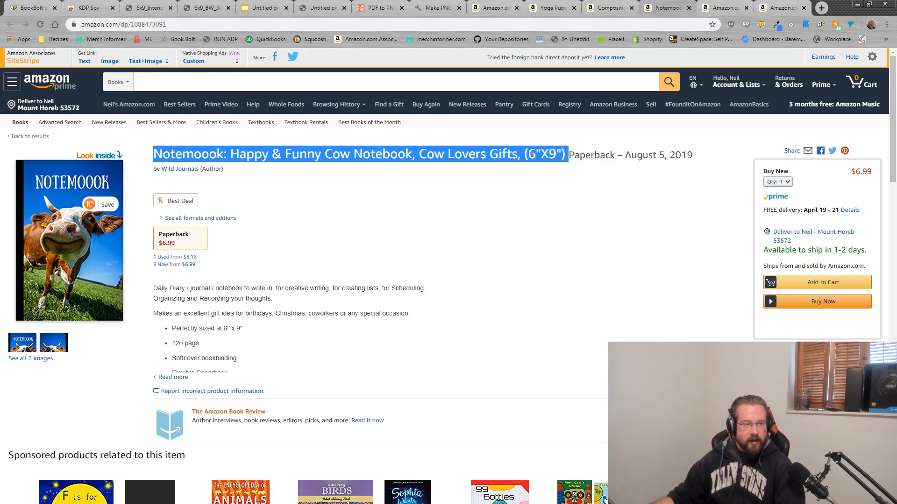
{"action": "left_click", "coordinate": [240, 155]}
{"action": "left_click_drag", "start_coordinate": [230, 155], "coordinate": [565, 157]}
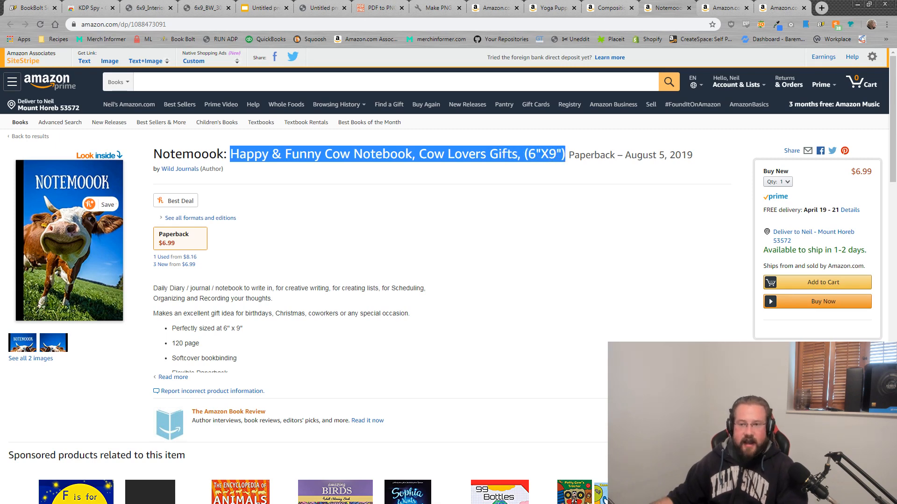
{"action": "key", "text": "alt+Tab"}
Step: Review the saved keyword notes in Notepad alongside the KDP Subtitle field
{"action": "left_click", "coordinate": [335, 275]}
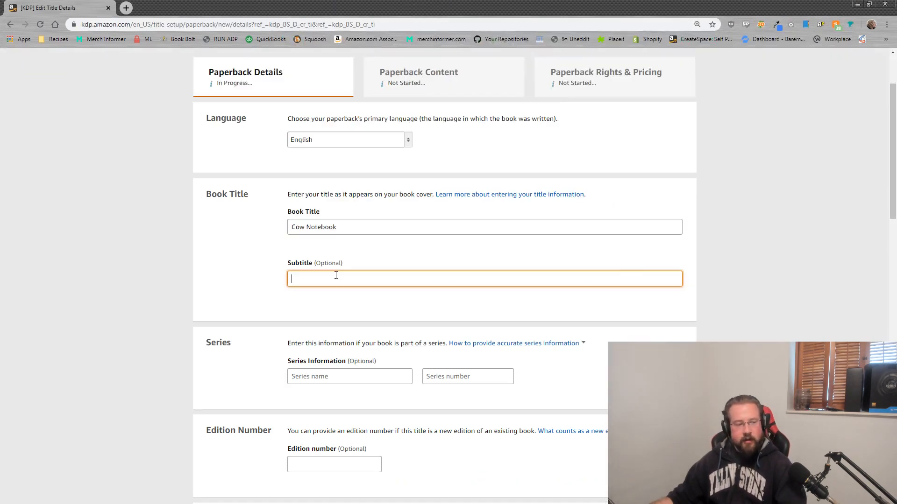
{"action": "key", "text": "alt+Tab"}
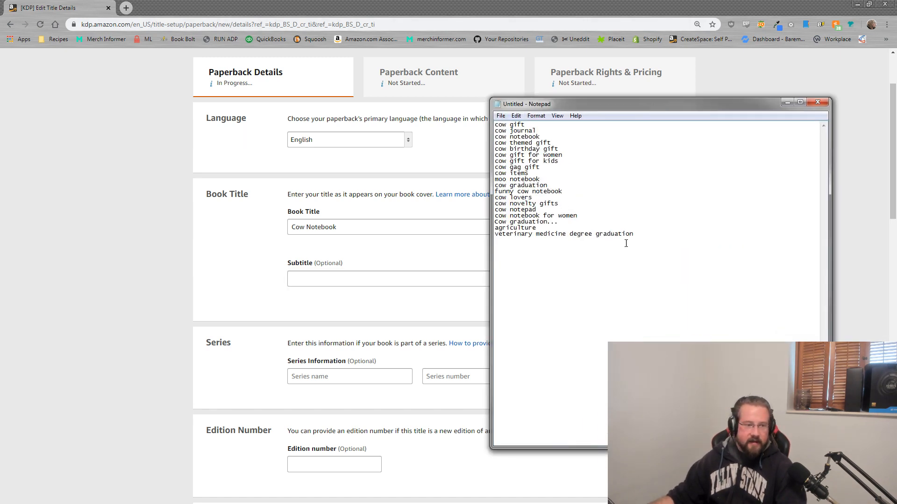
{"action": "key", "text": "ctrl+a"}
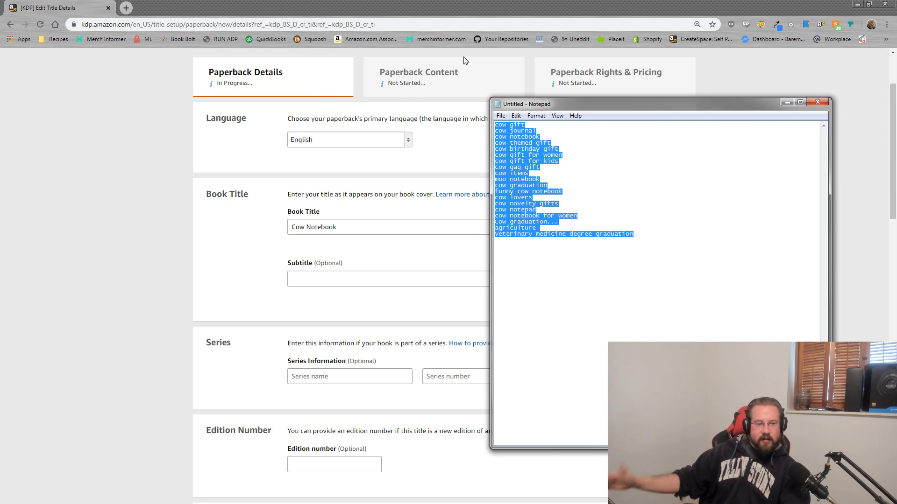
{"action": "left_click_drag", "start_coordinate": [601, 104], "coordinate": [896, 110]}
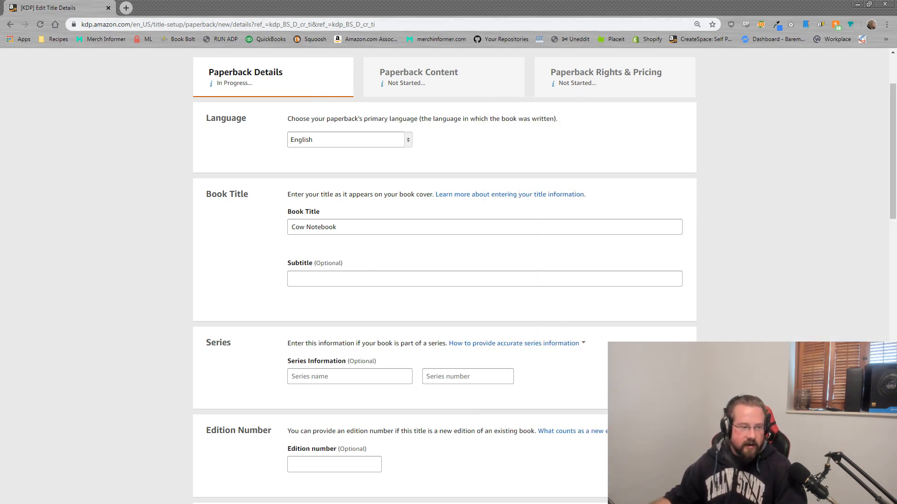
{"action": "left_click", "coordinate": [465, 280]}
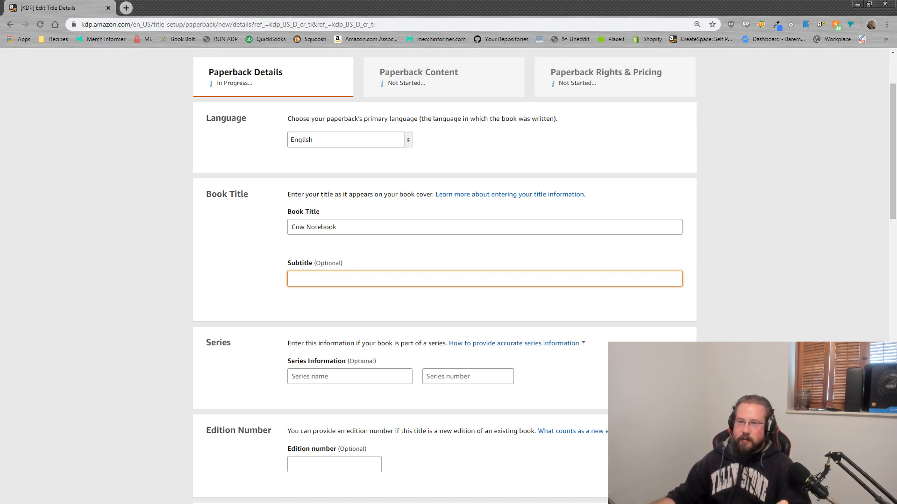
{"action": "key", "text": "alt+Tab"}
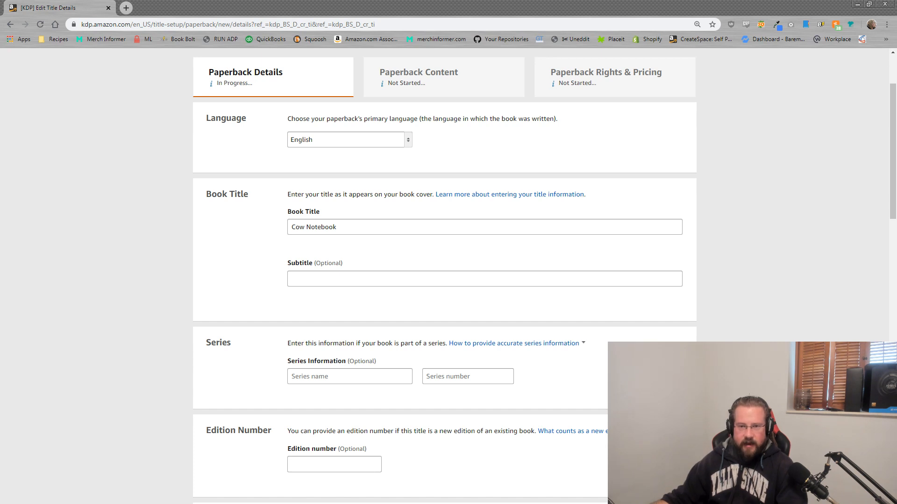
Step: Type the subtitle 'A great cow gift for a local farmer to jot down their notes', fixing typos
{"action": "left_click", "coordinate": [351, 277]}
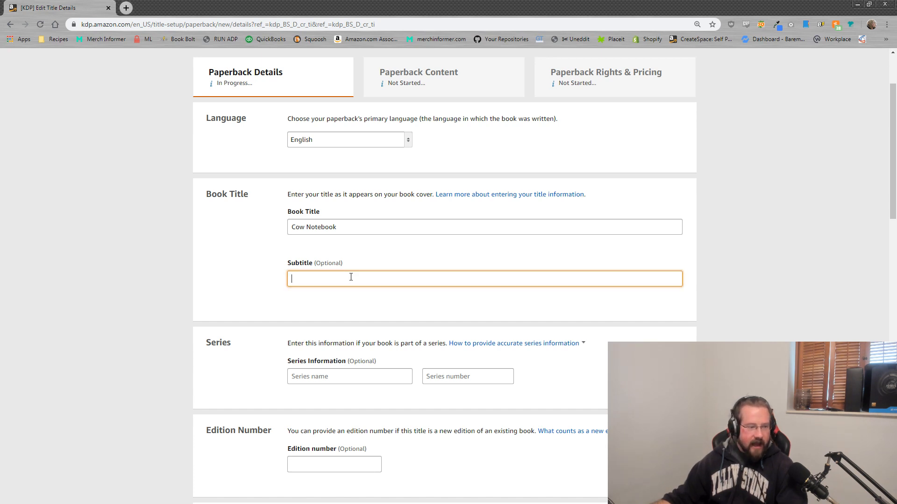
{"action": "type", "text": "A "}
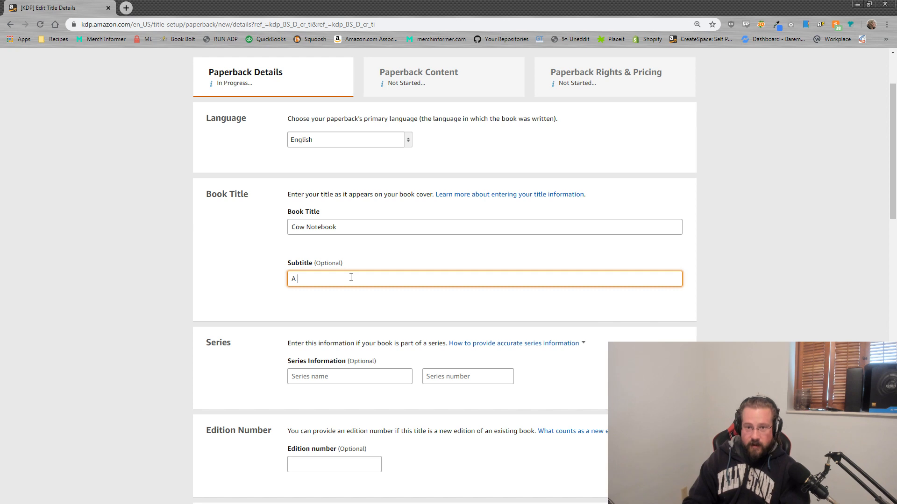
{"action": "type", "text": "Gea"}
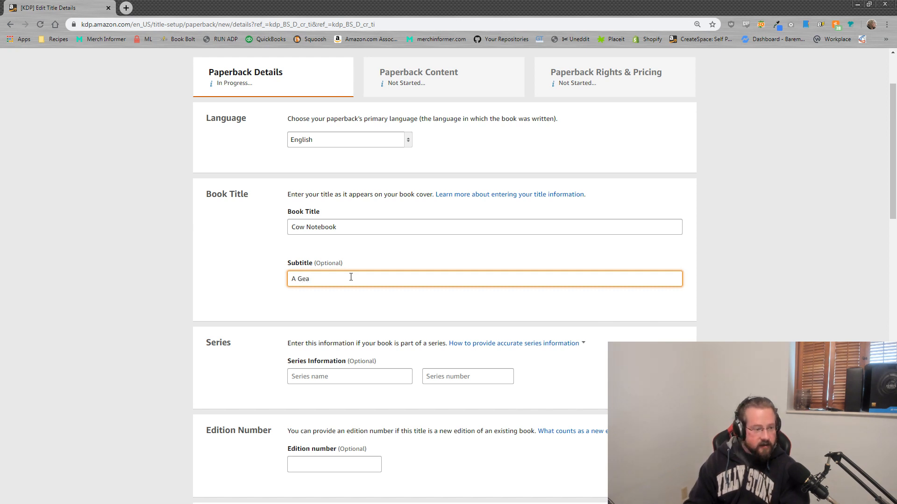
{"action": "type", "text": "tt"}
{"action": "key", "text": "BackSpace"}
{"action": "key", "text": "BackSpace"}
{"action": "key", "text": "BackSpace"}
{"action": "key", "text": "BackSpace"}
{"action": "key", "text": "BackSpace"}
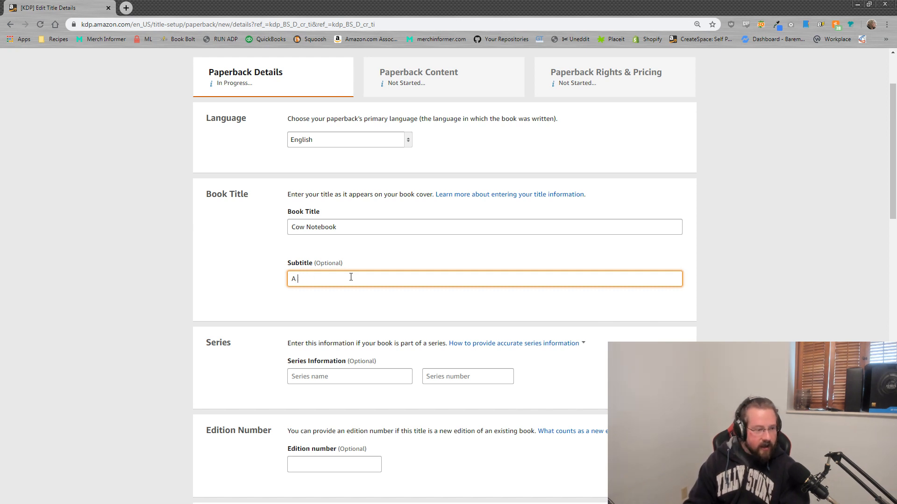
{"action": "type", "text": "great cow gift"}
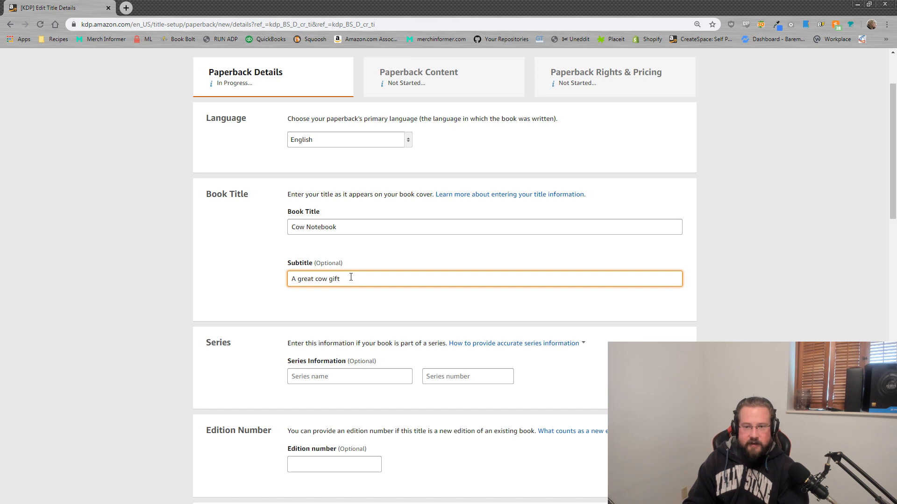
{"action": "type", "text": "for the "}
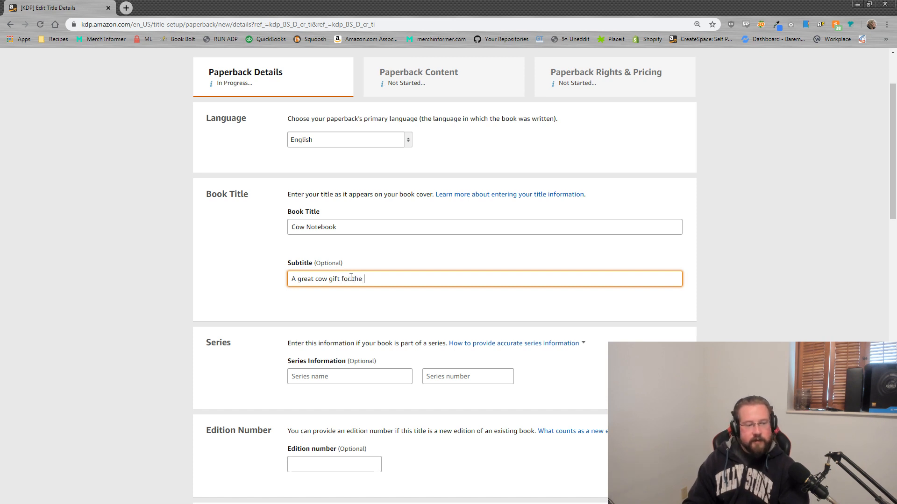
{"action": "type", "text": "farmer or ve"}
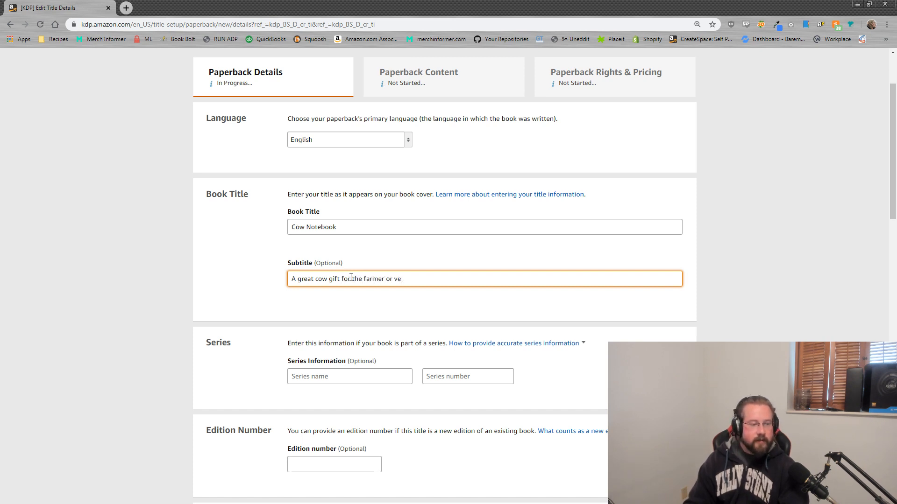
{"action": "key", "text": "BackSpace"}
{"action": "key", "text": "BackSpace"}
{"action": "key", "text": "BackSpace"}
{"action": "key", "text": "BackSpace"}
{"action": "key", "text": "BackSpace"}
{"action": "key", "text": "BackSpace"}
{"action": "key", "text": "BackSpace"}
{"action": "key", "text": "BackSpace"}
{"action": "key", "text": "BackSpace"}
{"action": "key", "text": "BackSpace"}
{"action": "key", "text": "BackSpace"}
{"action": "key", "text": "BackSpace"}
{"action": "key", "text": "BackSpace"}
{"action": "key", "text": "BackSpace"}
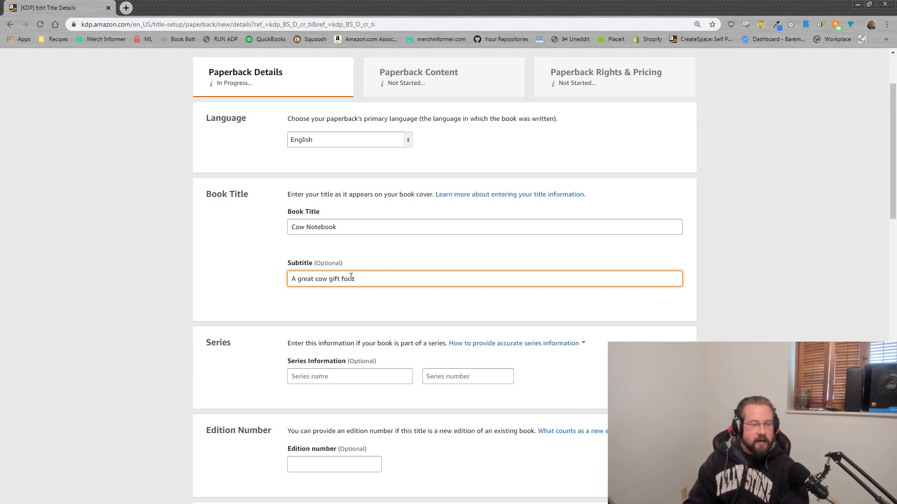
{"action": "type", "text": "he"}
{"action": "key", "text": "BackSpace"}
{"action": "key", "text": "BackSpace"}
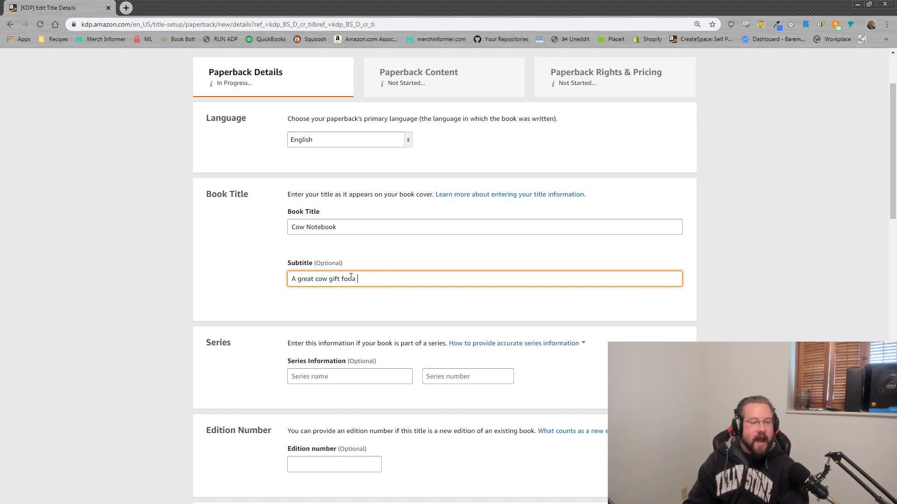
{"action": "type", "text": "local farmer to jot "}
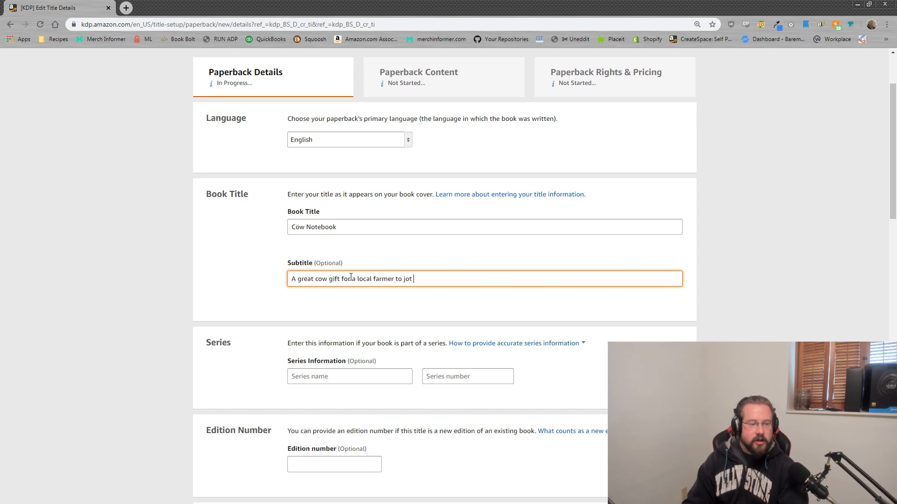
{"action": "type", "text": "down their notes"}
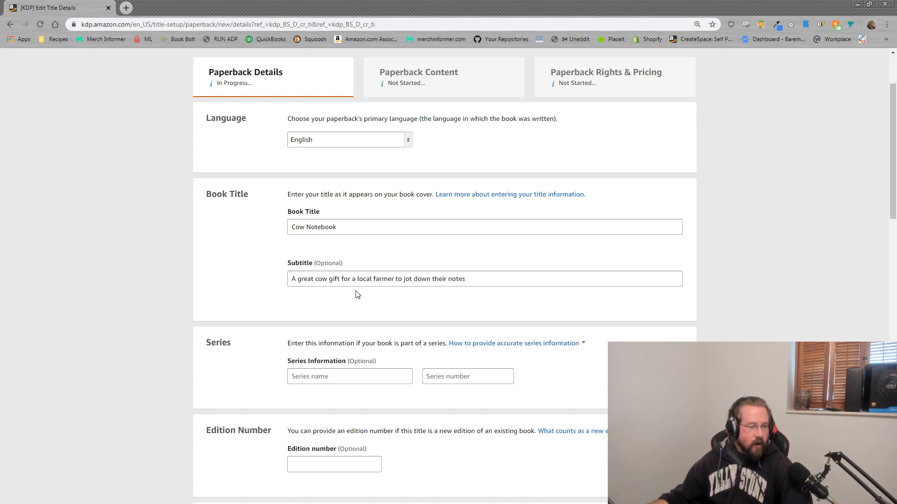
Step: Copy the finished subtitle, test-paste it after the title, then delete it to leave 'Cow Notebook'
{"action": "left_click_drag", "start_coordinate": [340, 280], "coordinate": [480, 280]}
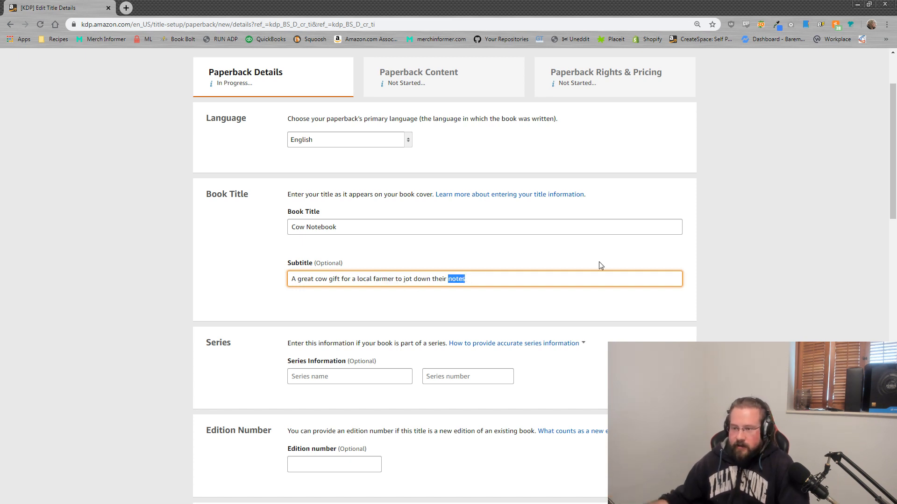
{"action": "left_click", "coordinate": [473, 282]}
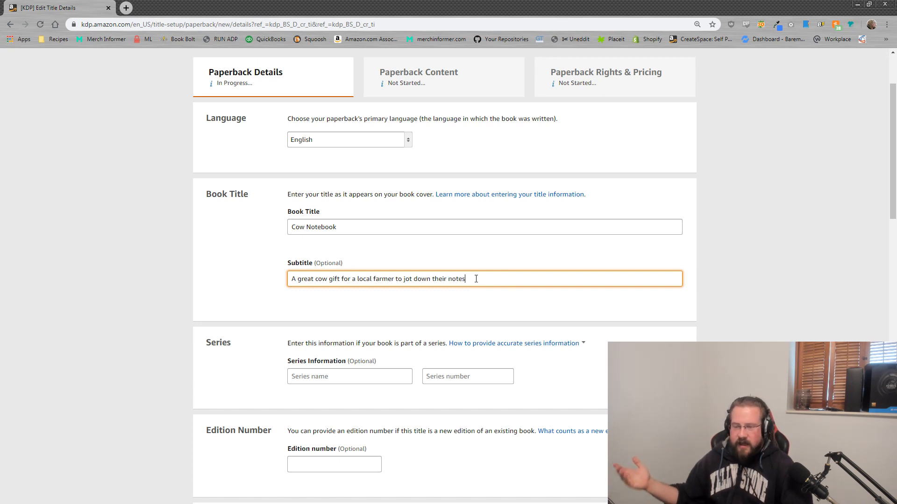
{"action": "left_click_drag", "start_coordinate": [474, 276], "coordinate": [251, 276]}
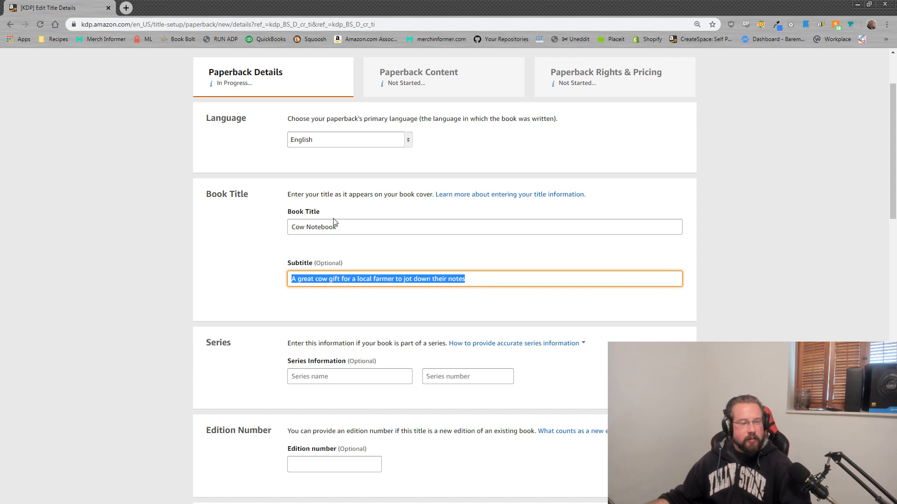
{"action": "left_click", "coordinate": [344, 227]}
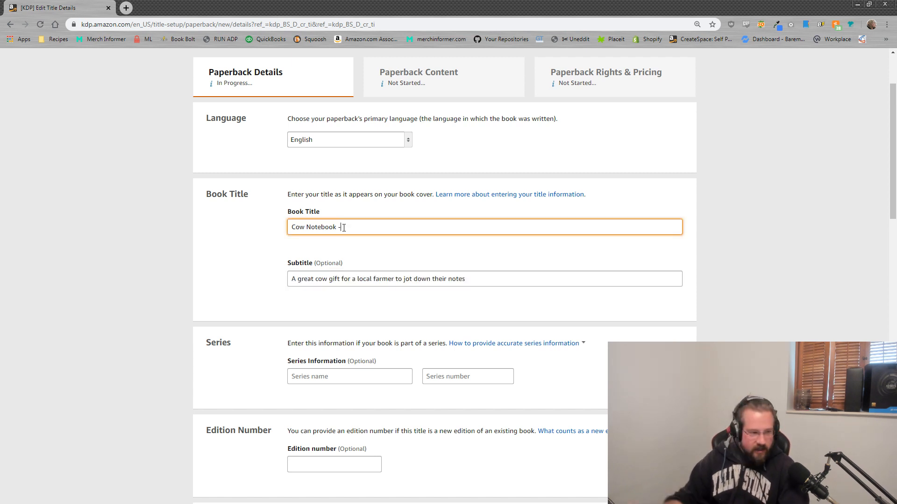
{"action": "left_click_drag", "start_coordinate": [467, 279], "coordinate": [226, 266]}
{"action": "key", "text": "ctrl+c"}
{"action": "left_click", "coordinate": [349, 227]}
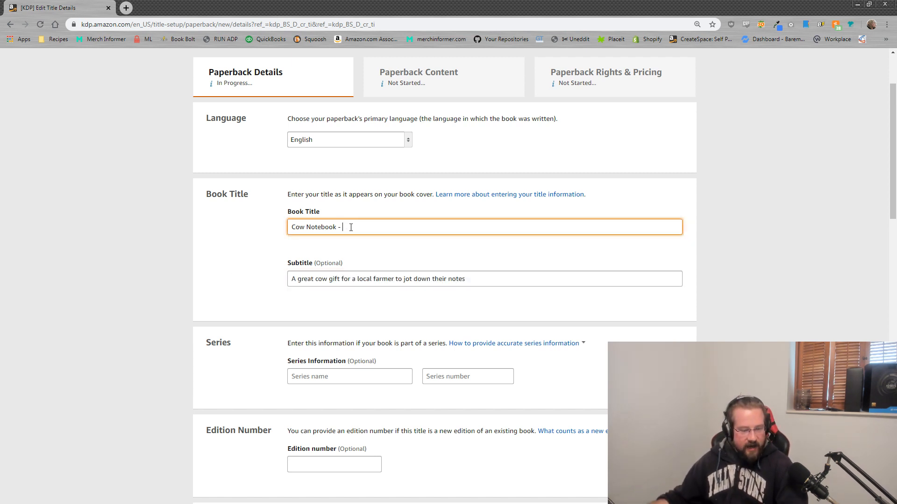
{"action": "key", "text": "ctrl+v"}
{"action": "left_click_drag", "start_coordinate": [515, 227], "coordinate": [82, 208]}
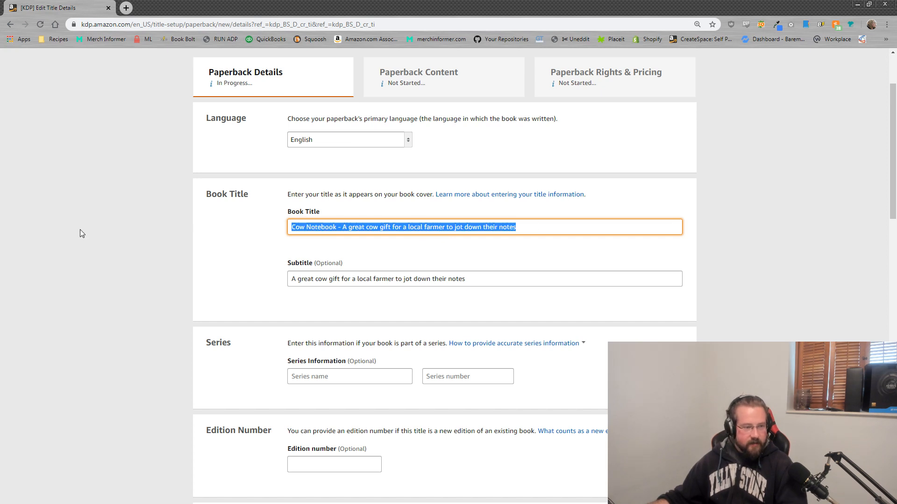
{"action": "left_click", "coordinate": [535, 232]}
{"action": "left_click_drag", "start_coordinate": [531, 226], "coordinate": [340, 233]}
{"action": "key", "text": "BackSpace"}
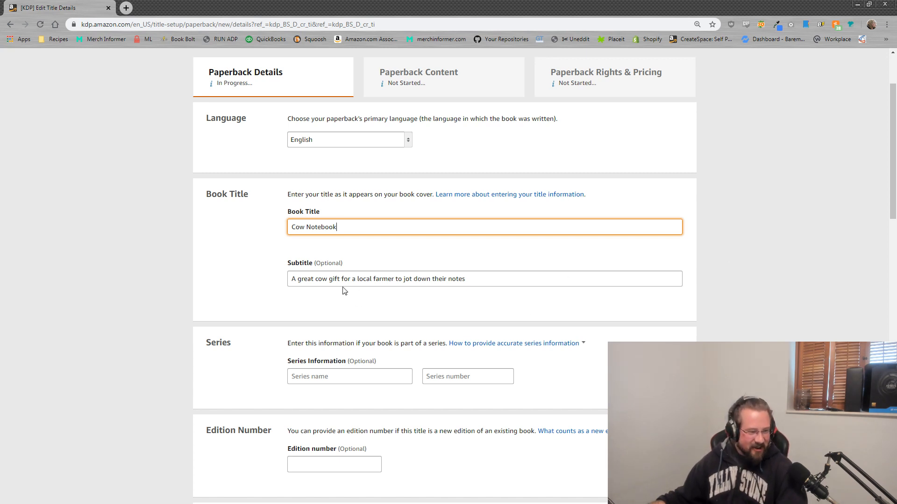
Step: Replace 'to jot down their notes' with 'for notes that moove you' in the subtitle
{"action": "left_click_drag", "start_coordinate": [471, 278], "coordinate": [396, 280]}
{"action": "type", "text": "for not"}
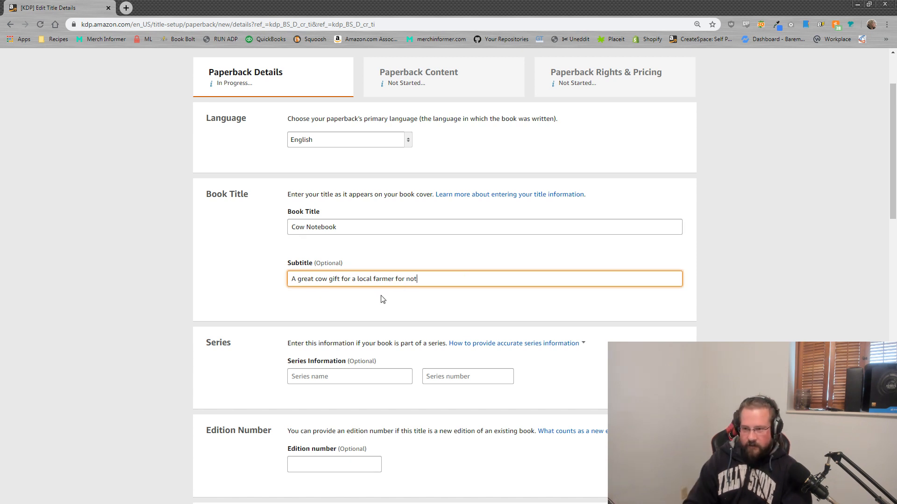
{"action": "type", "text": "es that moove you"}
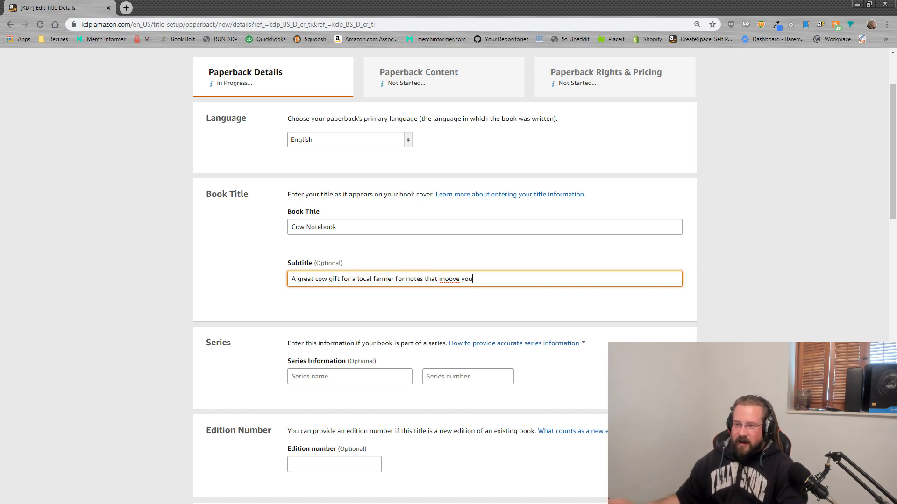
{"action": "left_click", "coordinate": [352, 262]}
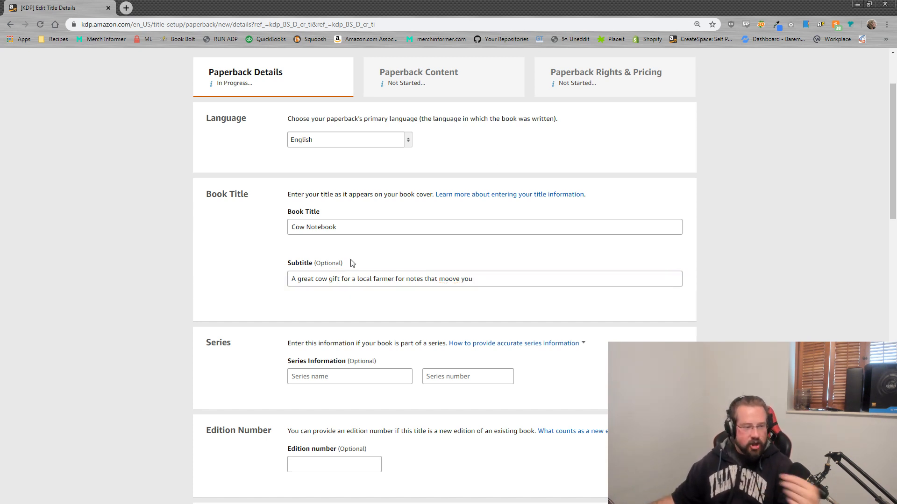
{"action": "left_click_drag", "start_coordinate": [354, 230], "coordinate": [251, 226]}
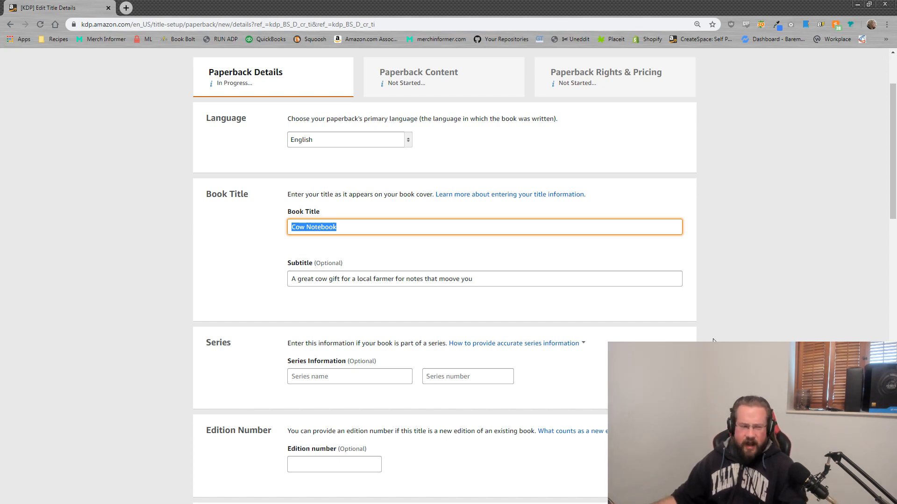
{"action": "left_click", "coordinate": [713, 255]}
Step: Enter the author as first name 'Moove You' and last name 'Notebooks'
{"action": "scroll", "coordinate": [727, 269], "scroll_direction": "down", "scroll_amount": 4}
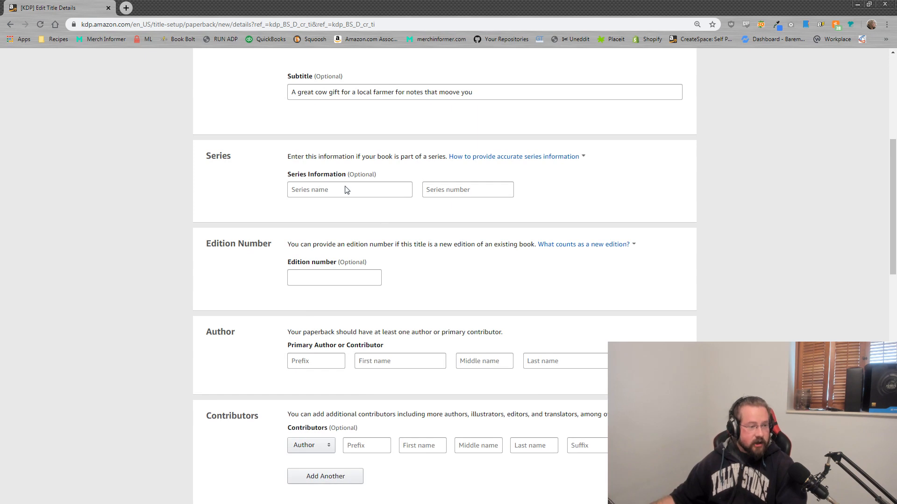
{"action": "scroll", "coordinate": [186, 269], "scroll_direction": "down", "scroll_amount": 2}
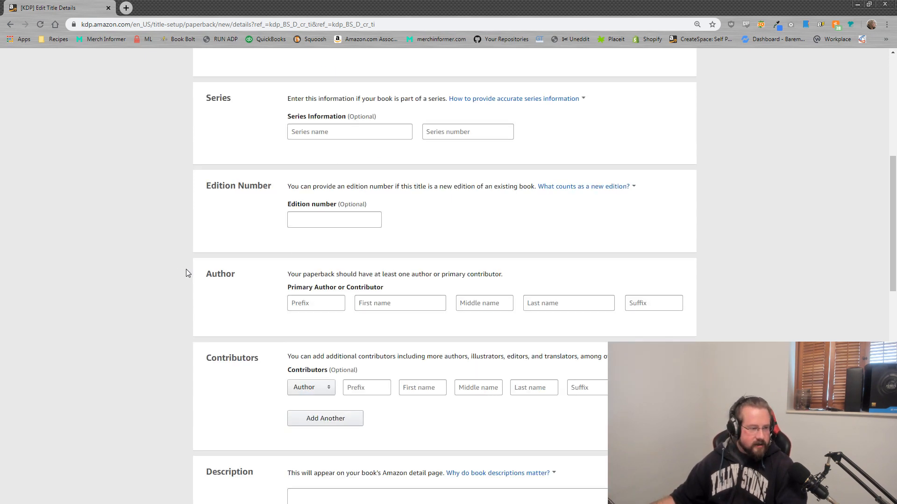
{"action": "scroll", "coordinate": [294, 234], "scroll_direction": "down", "scroll_amount": 2}
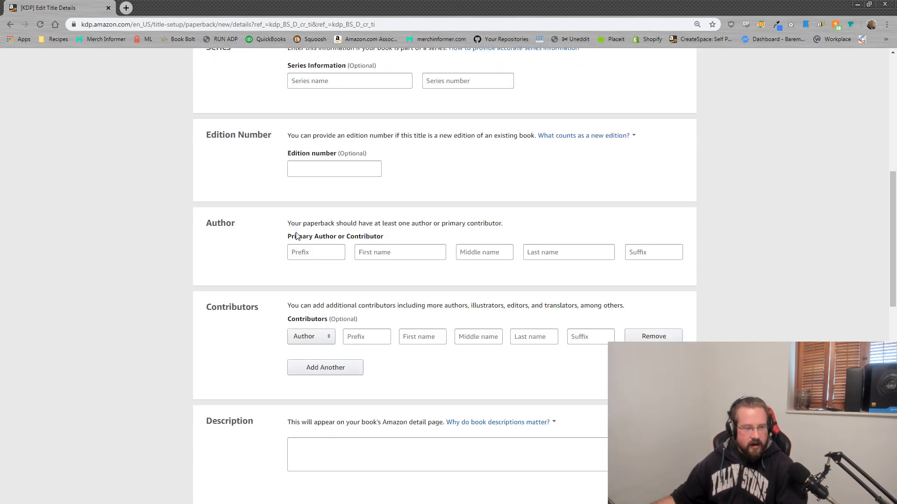
{"action": "left_click", "coordinate": [399, 175]}
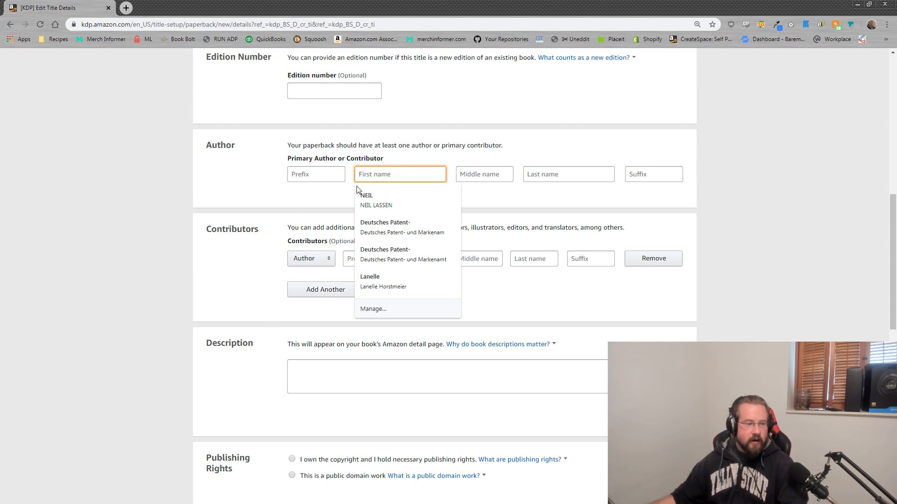
{"action": "left_click", "coordinate": [224, 211]}
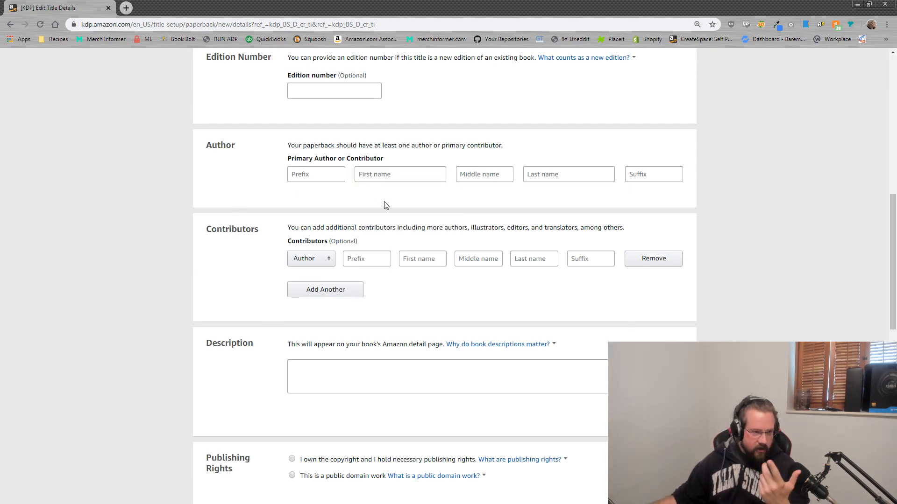
{"action": "left_click", "coordinate": [419, 180]}
{"action": "type", "text": "M"}
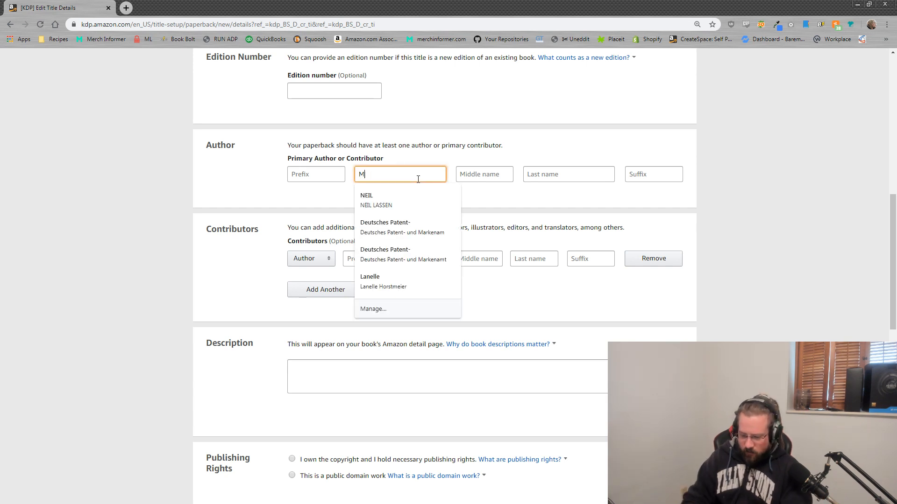
{"action": "type", "text": "oove You"}
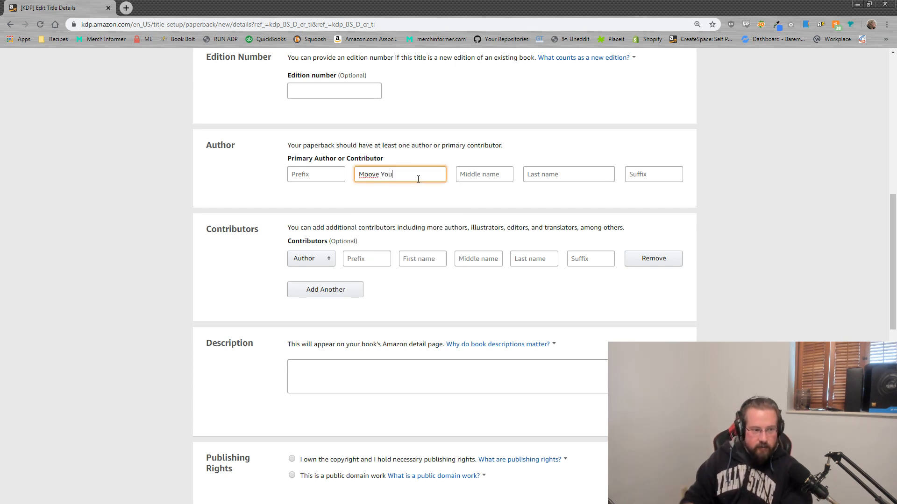
{"action": "left_click", "coordinate": [560, 175]}
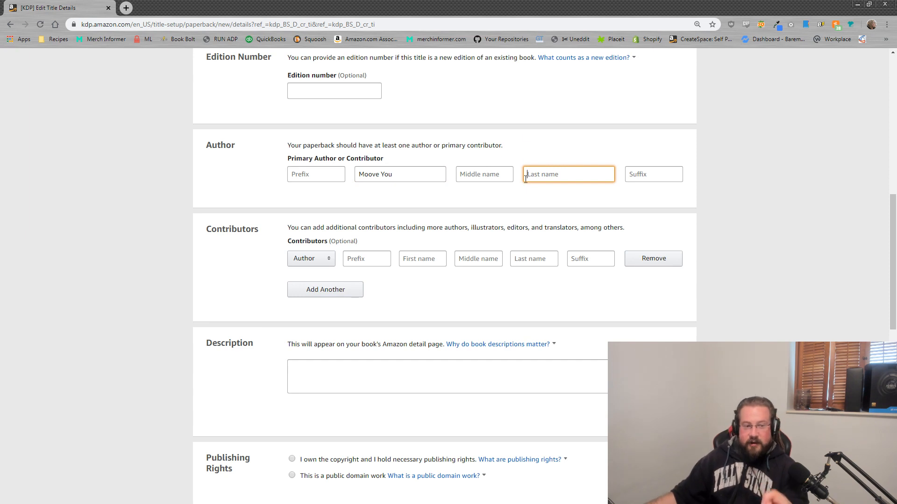
{"action": "type", "text": "Note"}
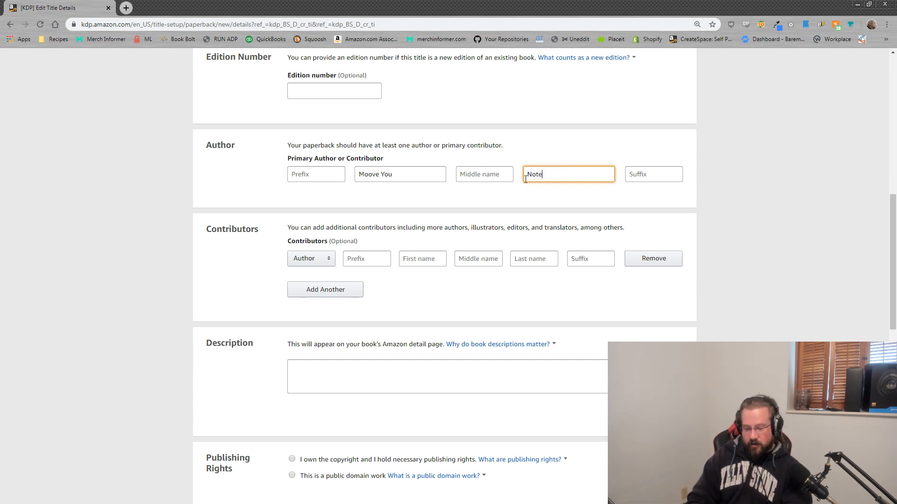
{"action": "type", "text": "books"}
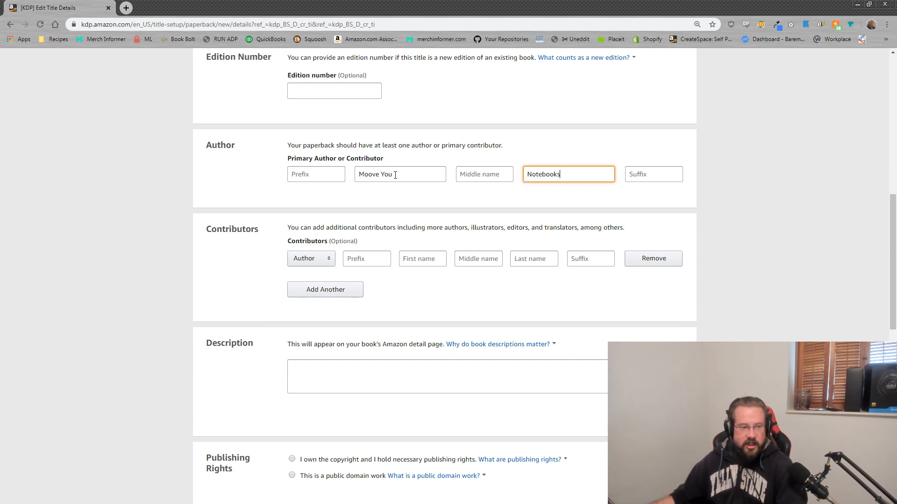
{"action": "triple_click", "coordinate": [396, 174]}
{"action": "left_click", "coordinate": [806, 198]}
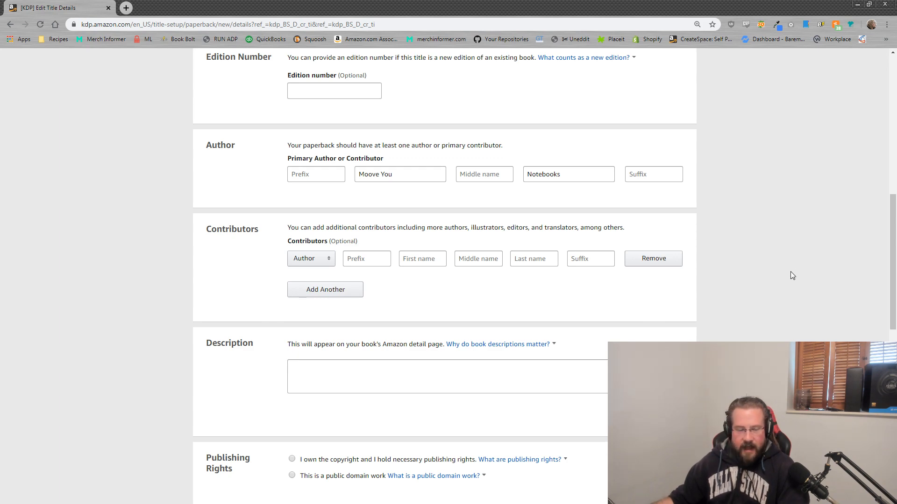
{"action": "scroll", "coordinate": [790, 271], "scroll_direction": "up", "scroll_amount": 10}
{"action": "scroll", "coordinate": [762, 287], "scroll_direction": "down", "scroll_amount": 2}
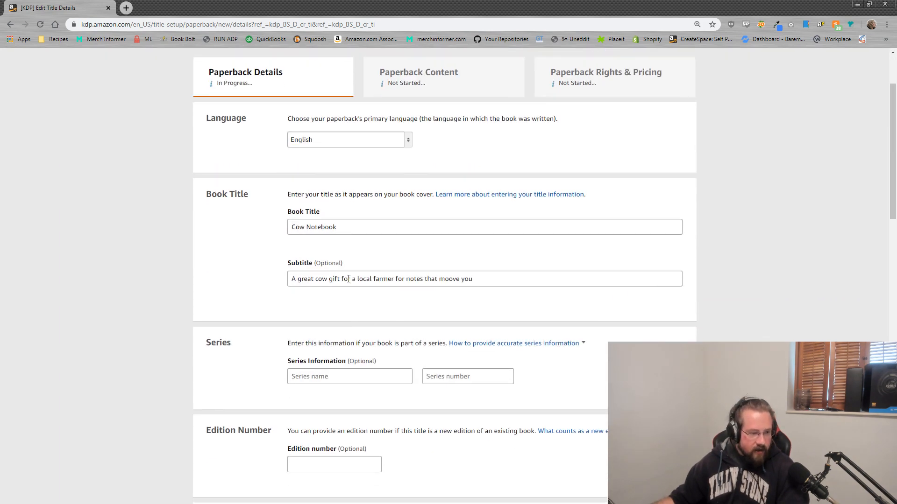
Step: Append '- Cow themed notepad for cow lovers' to the subtitle; test-paste it into the title, then remove it
{"action": "left_click", "coordinate": [475, 281]}
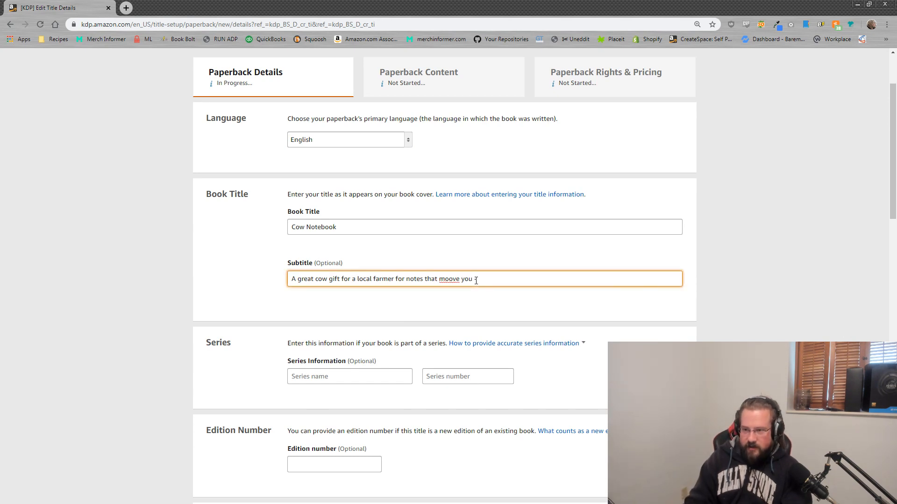
{"action": "type", "text": "Cow themed notep"}
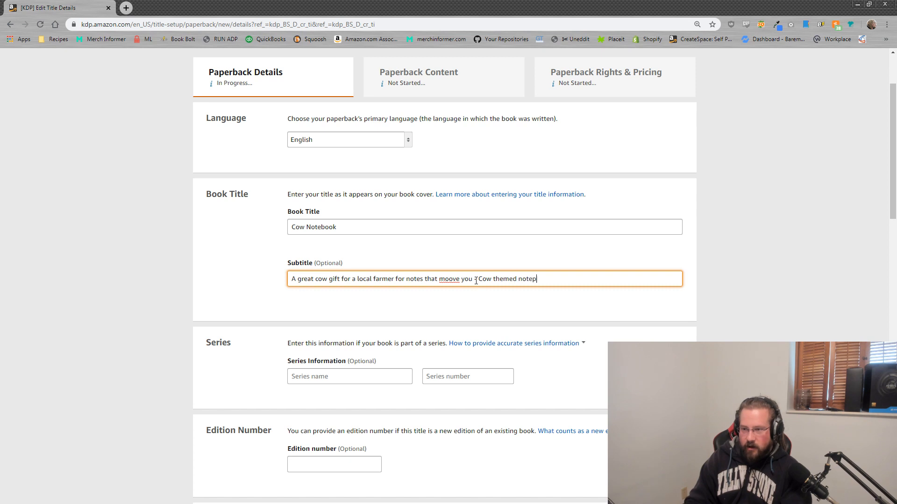
{"action": "type", "text": "ad for cow lov"}
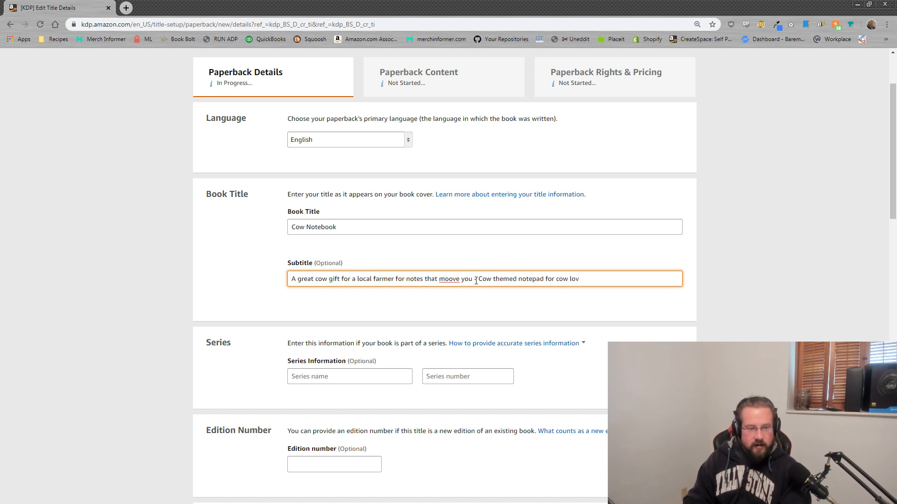
{"action": "type", "text": "ers"}
{"action": "left_click_drag", "start_coordinate": [589, 280], "coordinate": [202, 269]}
{"action": "left_click", "coordinate": [675, 321]}
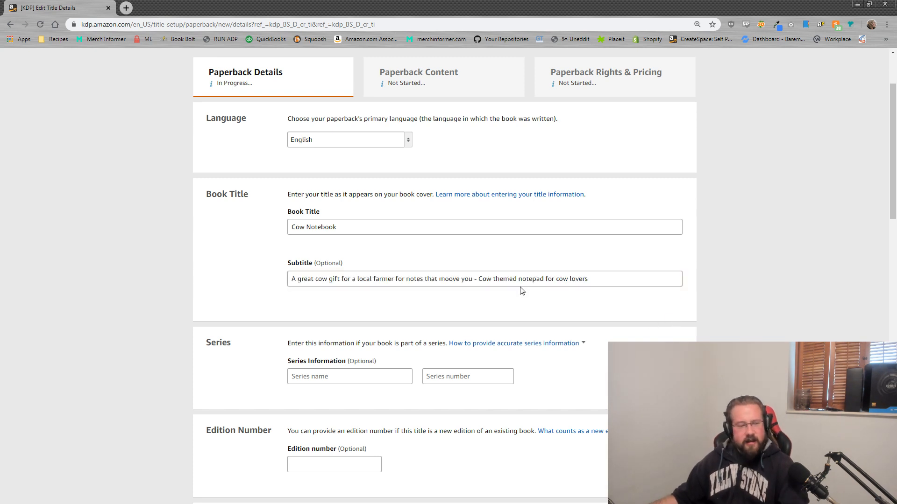
{"action": "left_click_drag", "start_coordinate": [590, 279], "coordinate": [345, 222]}
{"action": "key", "text": "ctrl+c"}
{"action": "left_click", "coordinate": [367, 229]}
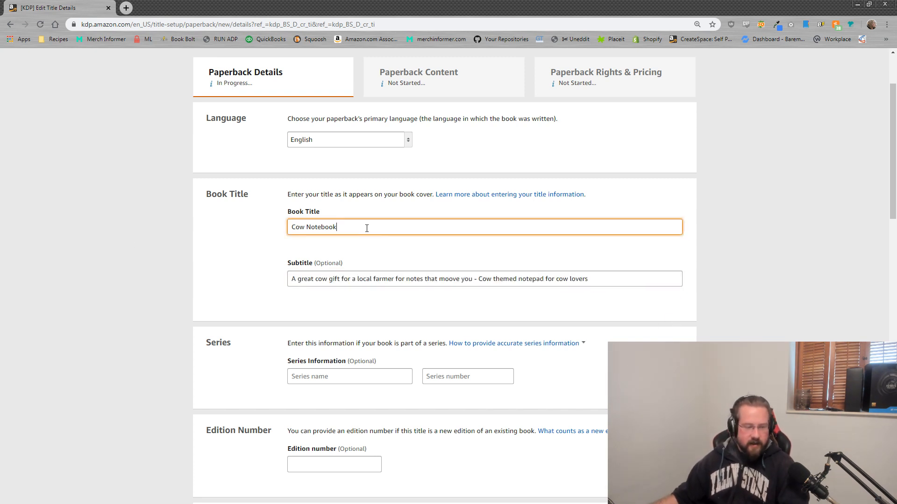
{"action": "type", "text": "-"}
{"action": "key", "text": "ctrl+v"}
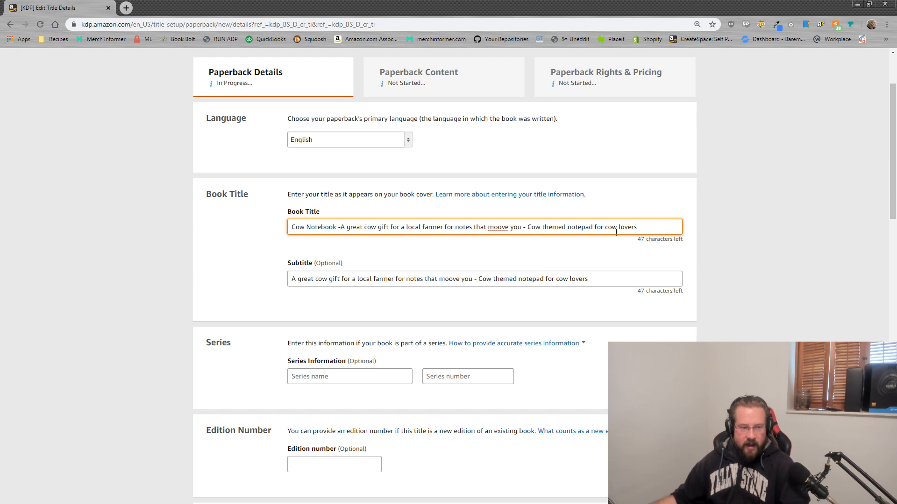
{"action": "left_click_drag", "start_coordinate": [655, 229], "coordinate": [335, 214]}
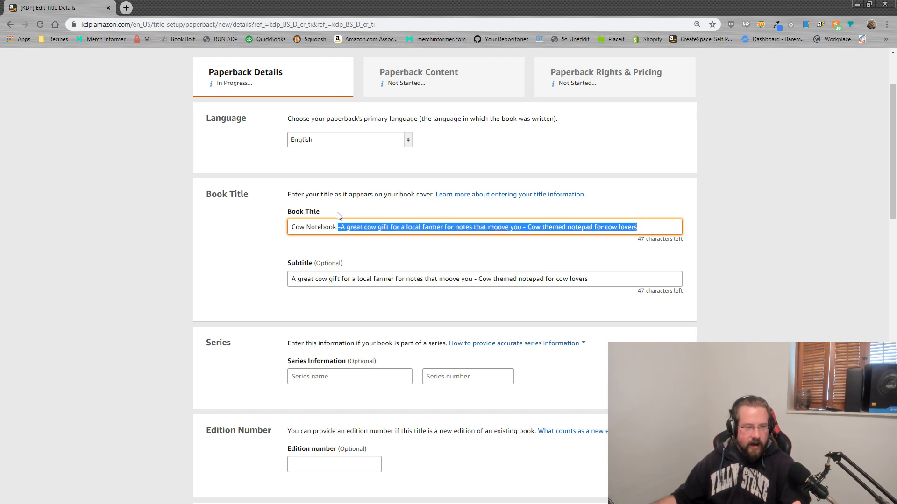
{"action": "key", "text": "BackSpace"}
{"action": "left_click", "coordinate": [869, 311]}
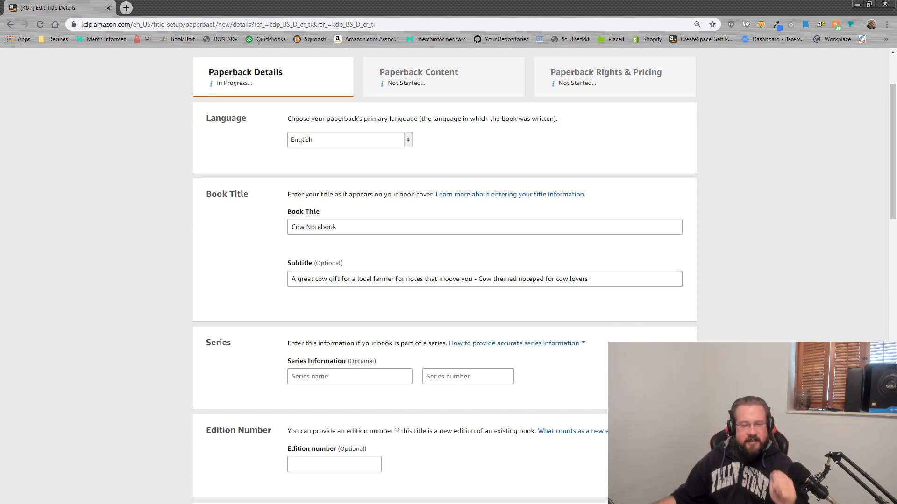
Step: Highlight the Series, Edition Number and Author section headings while explaining them
{"action": "scroll", "coordinate": [406, 294], "scroll_direction": "down", "scroll_amount": 6}
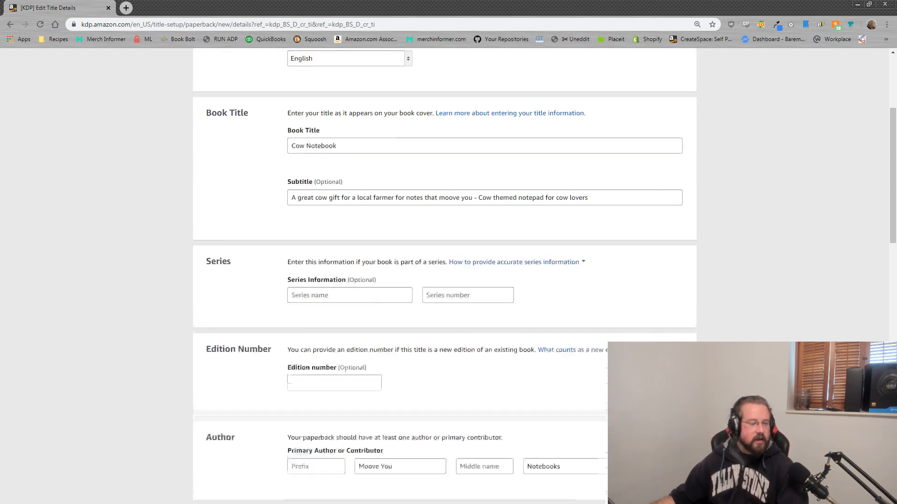
{"action": "left_click_drag", "start_coordinate": [252, 69], "coordinate": [194, 62]}
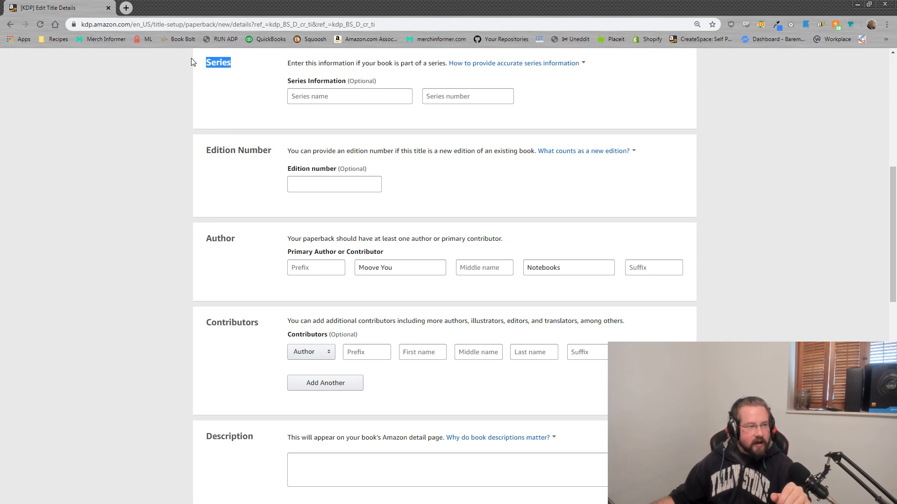
{"action": "left_click_drag", "start_coordinate": [277, 154], "coordinate": [192, 164]}
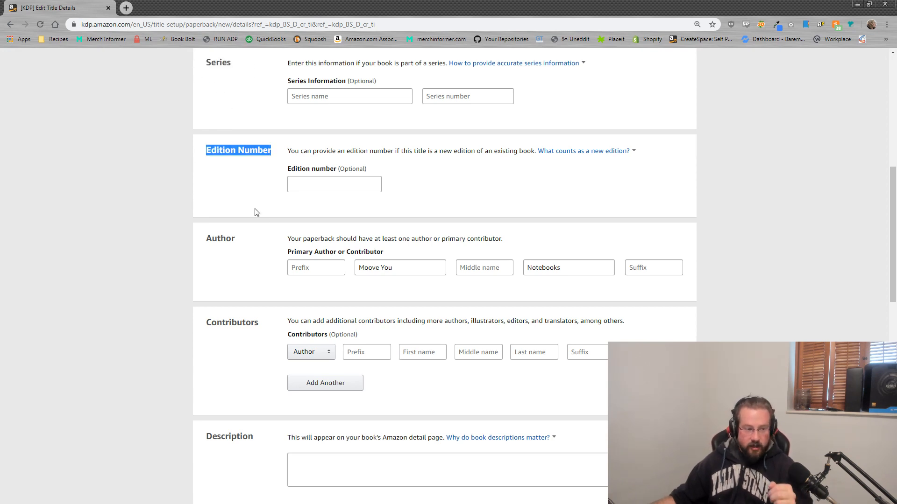
{"action": "left_click", "coordinate": [269, 242]}
{"action": "left_click_drag", "start_coordinate": [268, 242], "coordinate": [204, 240]}
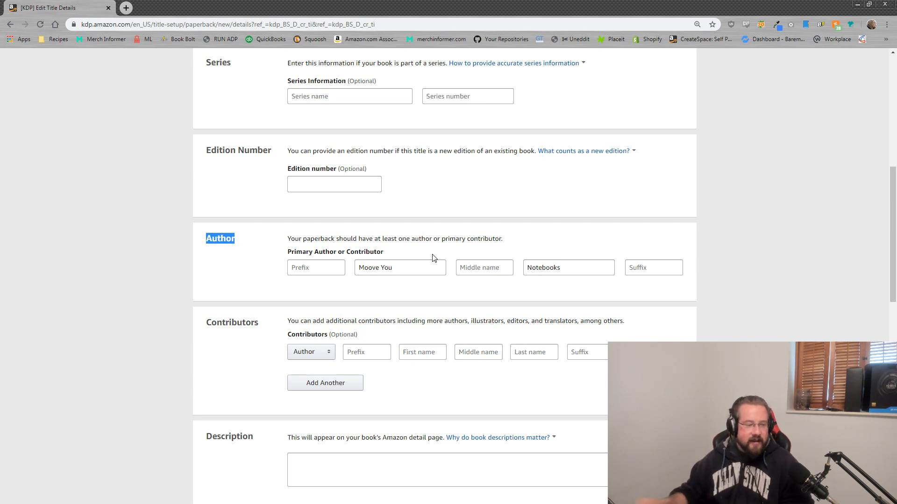
{"action": "left_click", "coordinate": [766, 294]}
Step: Point out Contributors, enlarge the Description box, and move KDP aside to show the Notemoook listing
{"action": "scroll", "coordinate": [442, 320], "scroll_direction": "down", "scroll_amount": 2}
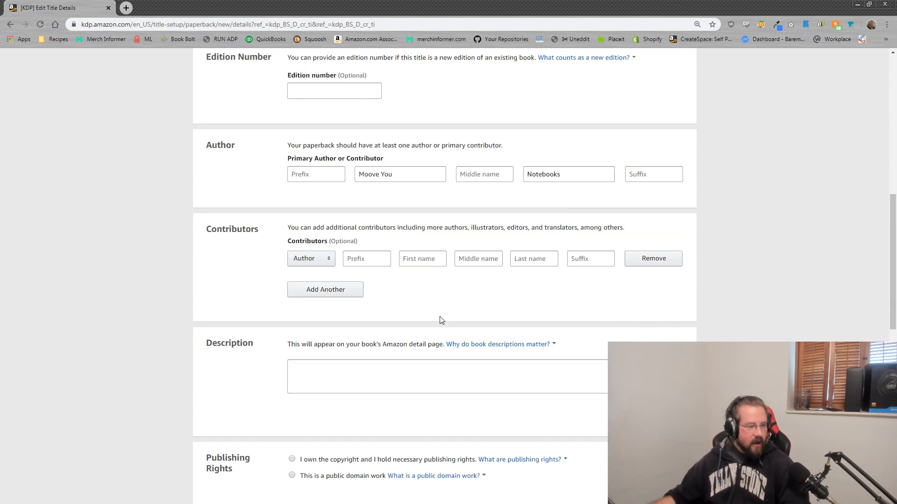
{"action": "left_click_drag", "start_coordinate": [256, 229], "coordinate": [206, 238]}
{"action": "left_click", "coordinate": [228, 241]}
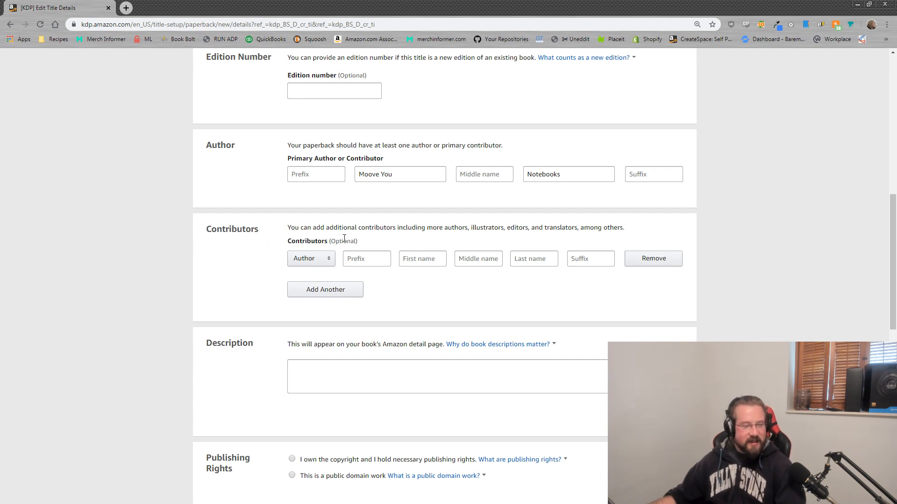
{"action": "scroll", "coordinate": [419, 272], "scroll_direction": "down", "scroll_amount": 2}
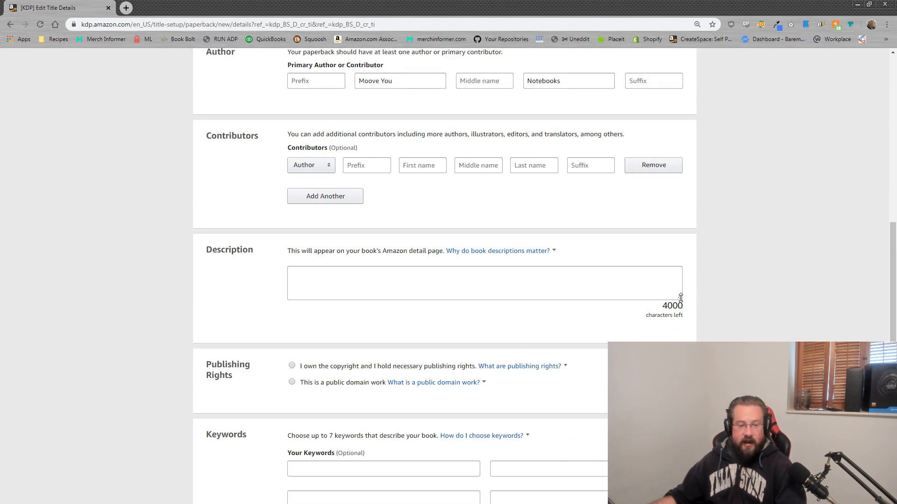
{"action": "left_click_drag", "start_coordinate": [680, 298], "coordinate": [696, 333]}
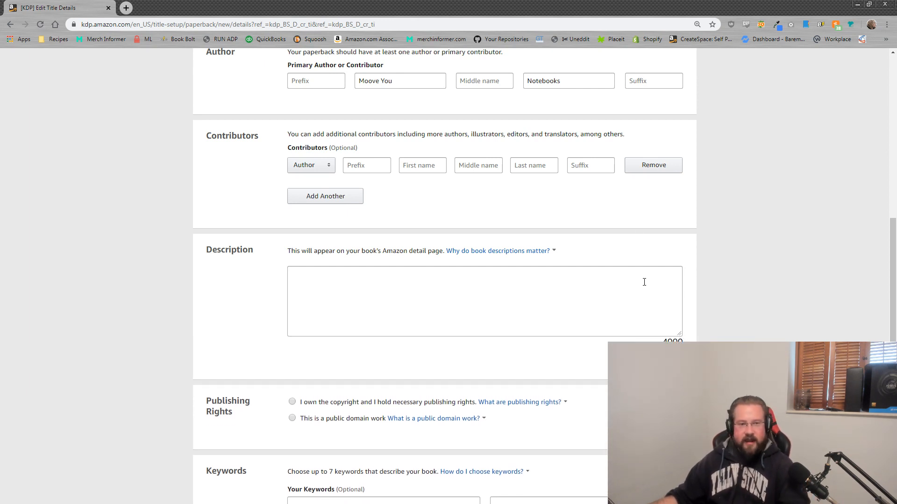
{"action": "left_click_drag", "start_coordinate": [609, 7], "coordinate": [896, 43]}
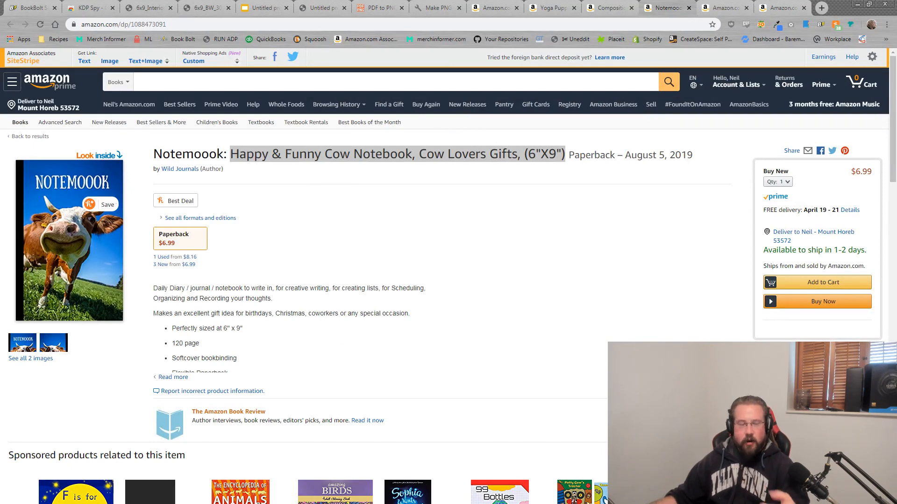
Step: Expand the Notemoook listing's full product description and select it for reference
{"action": "left_click", "coordinate": [172, 378]}
{"action": "scroll", "coordinate": [236, 318], "scroll_direction": "down", "scroll_amount": 2}
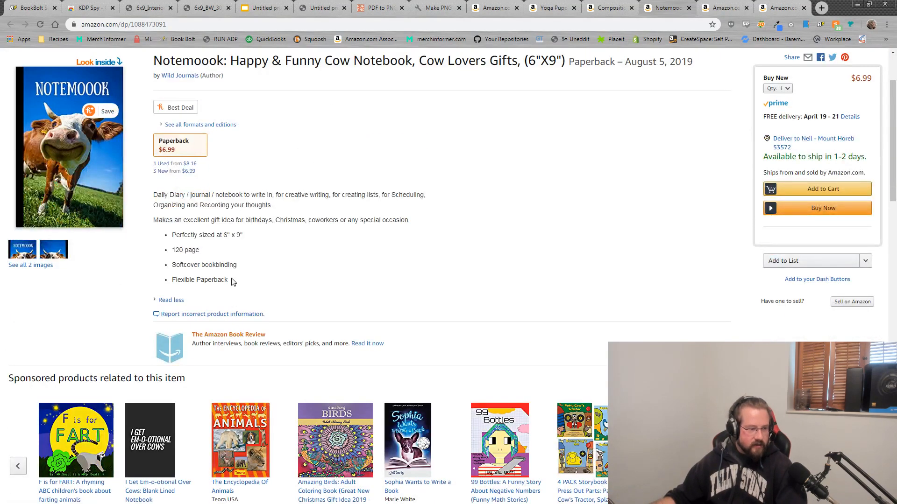
{"action": "left_click_drag", "start_coordinate": [233, 282], "coordinate": [154, 195]}
{"action": "left_click", "coordinate": [204, 256]}
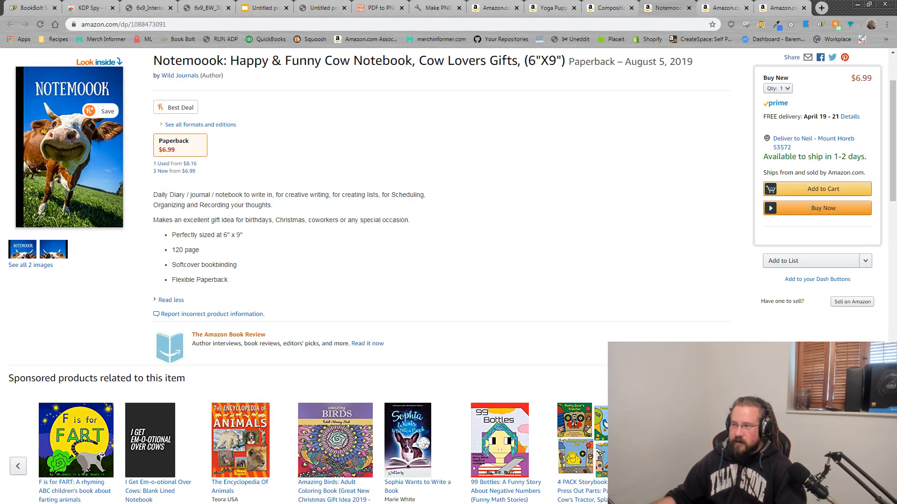
Step: Bring the KDP form back beside the listing and begin the description's first bullet, '- 25'
{"action": "left_click_drag", "start_coordinate": [896, 41], "coordinate": [478, 35]}
{"action": "left_click", "coordinate": [481, 331]}
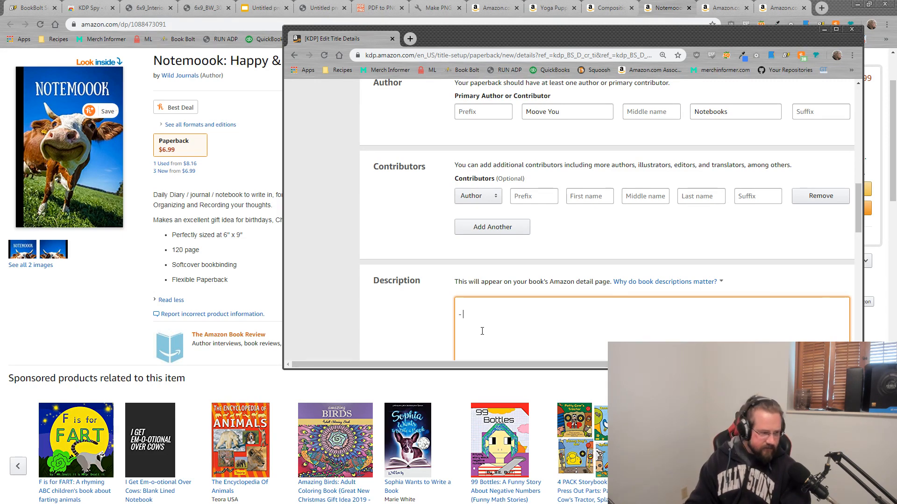
{"action": "type", "text": "- 25"}
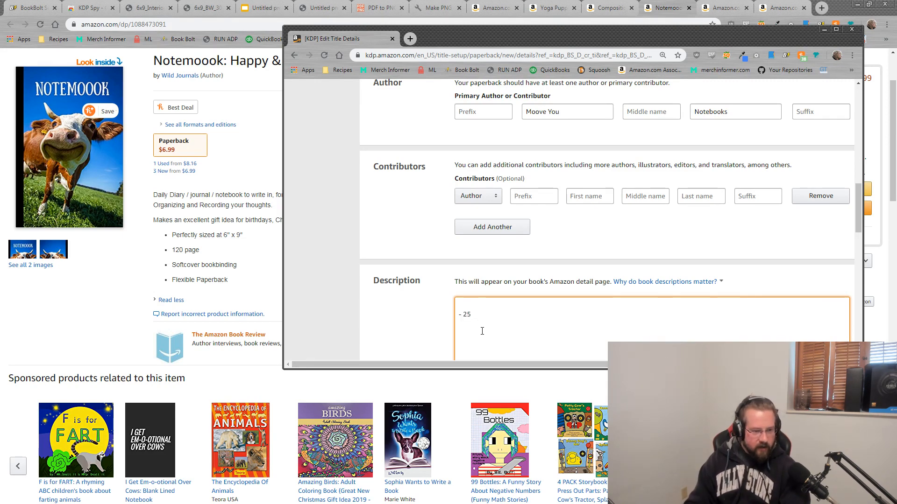
{"action": "type", "text": " paPage HNot"}
Step: Correct the first bullet so it reads '- 25 Page notebook'
{"action": "key", "text": "BackSpace"}
{"action": "key", "text": "BackSpace"}
{"action": "key", "text": "BackSpace"}
{"action": "key", "text": "BackSpace"}
{"action": "type", "text": "noe"}
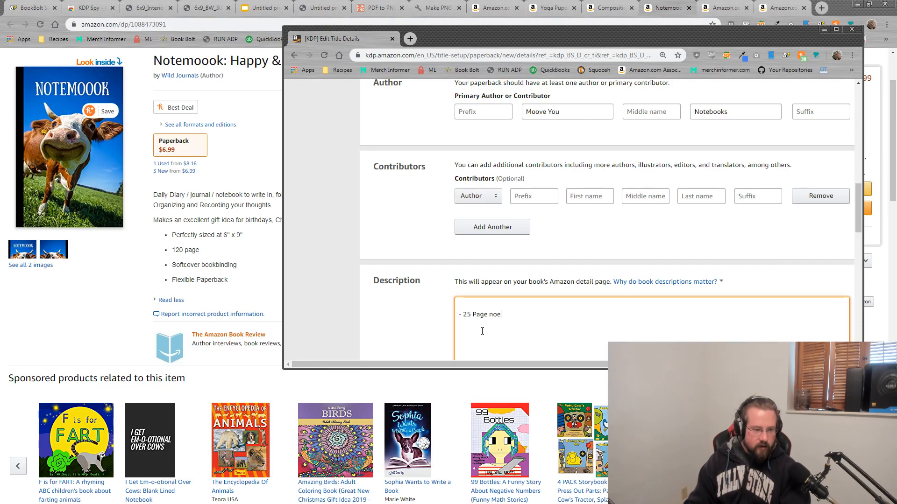
{"action": "key", "text": "BackSpace"}
{"action": "type", "text": "npote"}
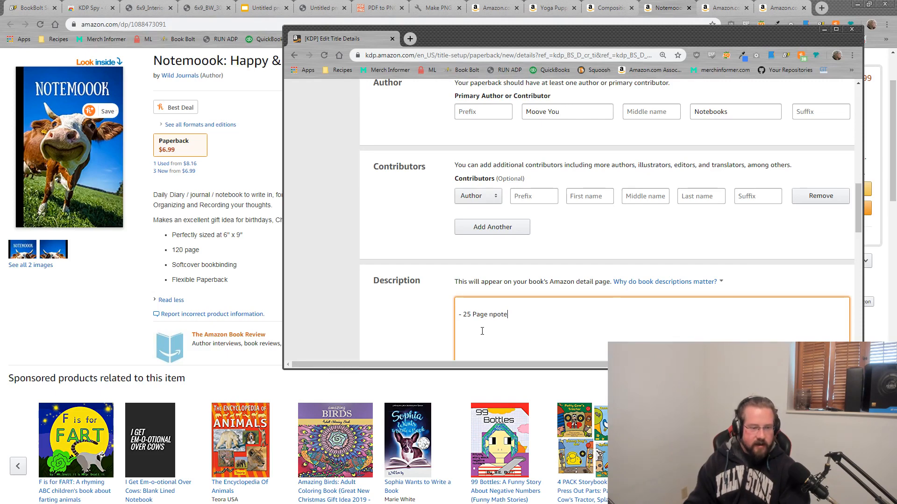
{"action": "key", "text": "BackSpace"}
{"action": "key", "text": "BackSpace"}
{"action": "key", "text": "BackSpace"}
{"action": "key", "text": "BackSpace"}
{"action": "type", "text": "otebook"}
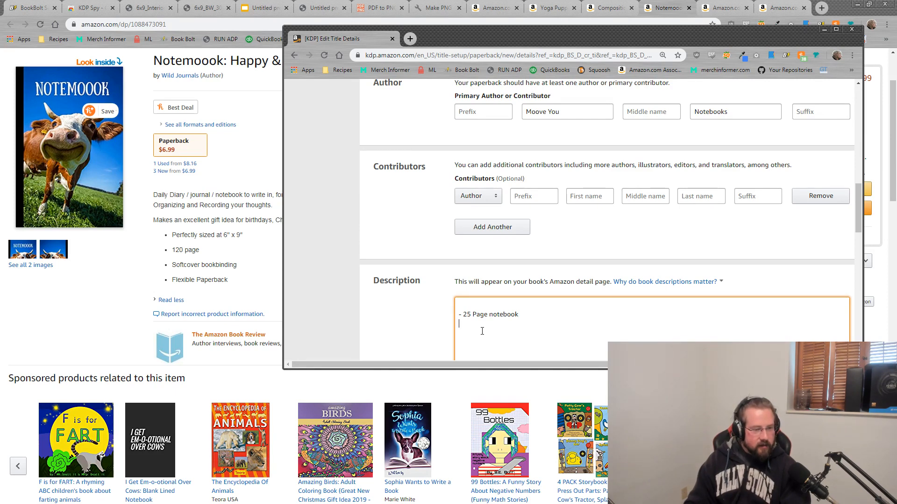
Step: Add the bullets '- Paperback', '- 6"X9" size' and '- Flexible' below it
{"action": "type", "text": "- Paperback"}
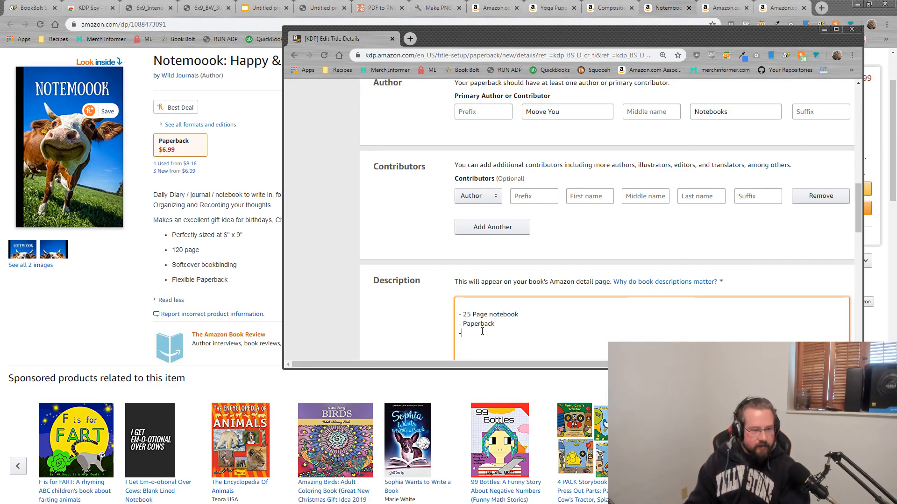
{"action": "type", "text": "6"}
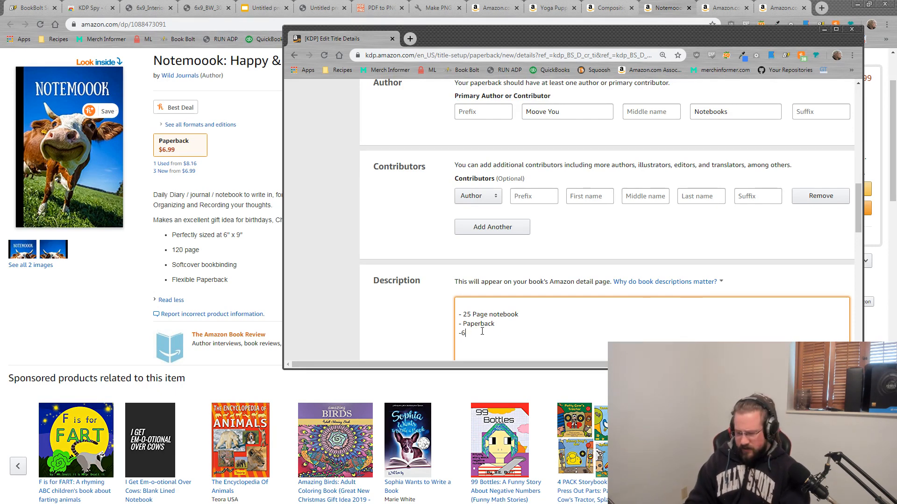
{"action": "type", "text": "\"X9"}
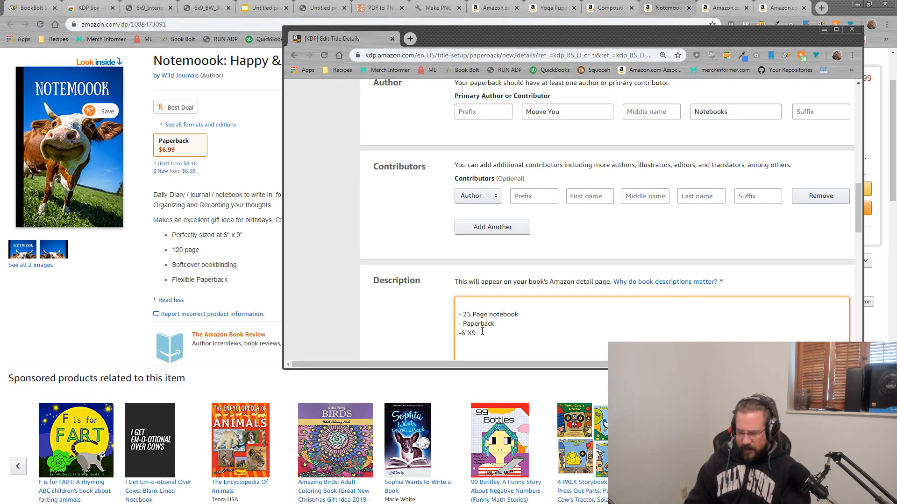
{"action": "type", "text": "\" size"}
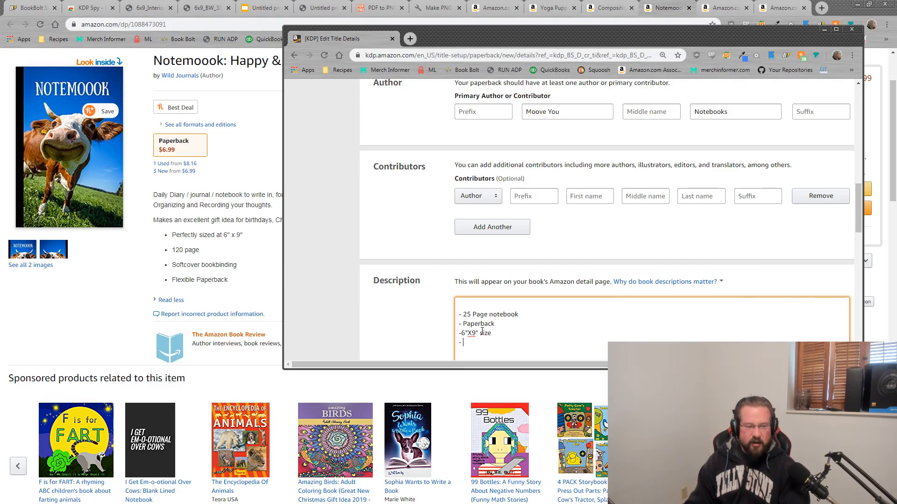
{"action": "type", "text": "- Flexi"}
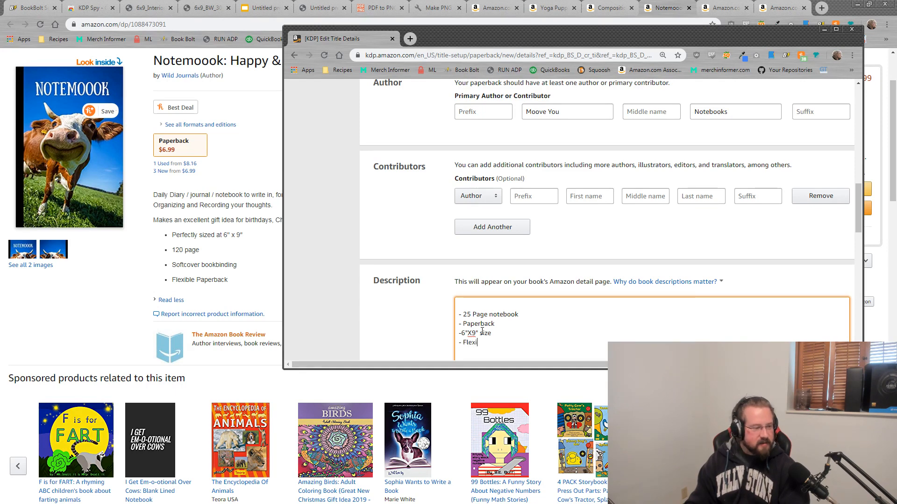
{"action": "type", "text": "ble"}
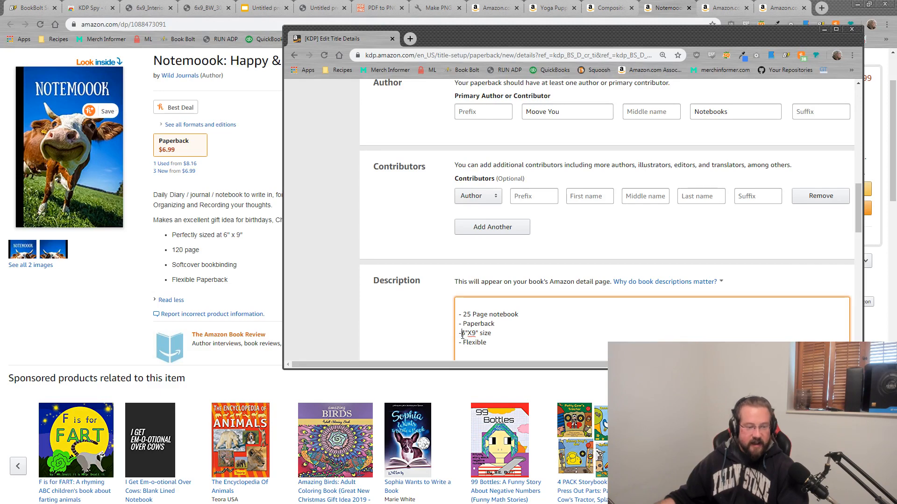
{"action": "left_click", "coordinate": [461, 333]}
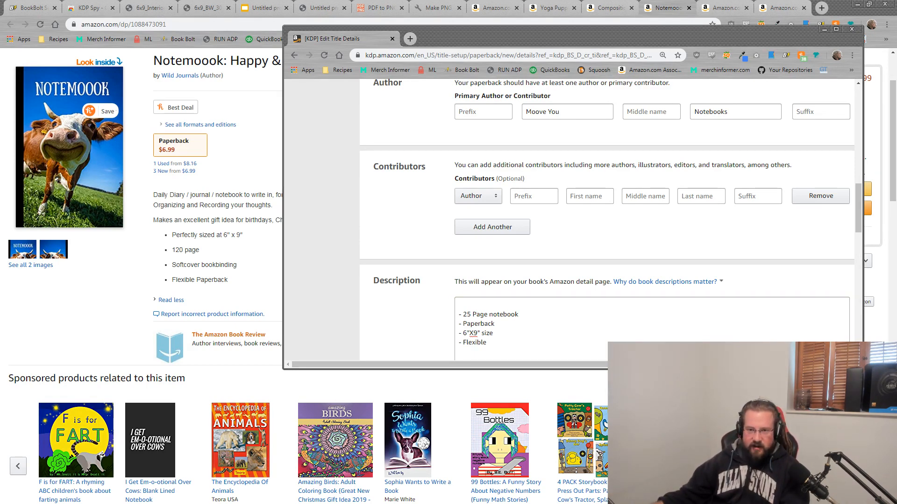
Step: Open the description with 'This simple cow notebook is the perfect accessory…', then a blank line
{"action": "left_click_drag", "start_coordinate": [320, 71], "coordinate": [151, 44]}
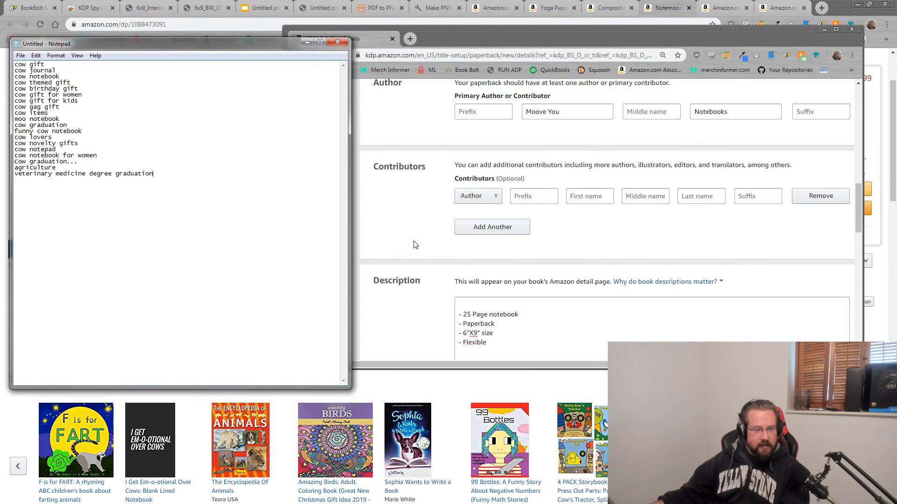
{"action": "left_click", "coordinate": [493, 307]}
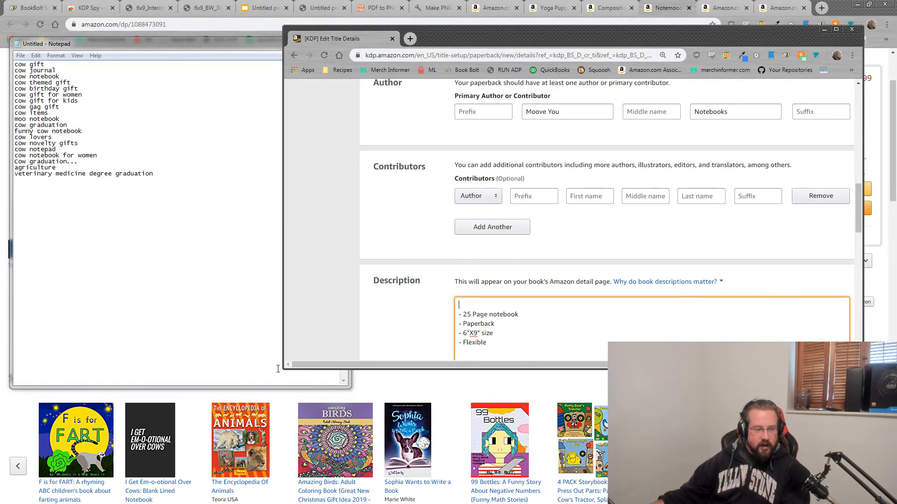
{"action": "left_click_drag", "start_coordinate": [283, 370], "coordinate": [355, 366]}
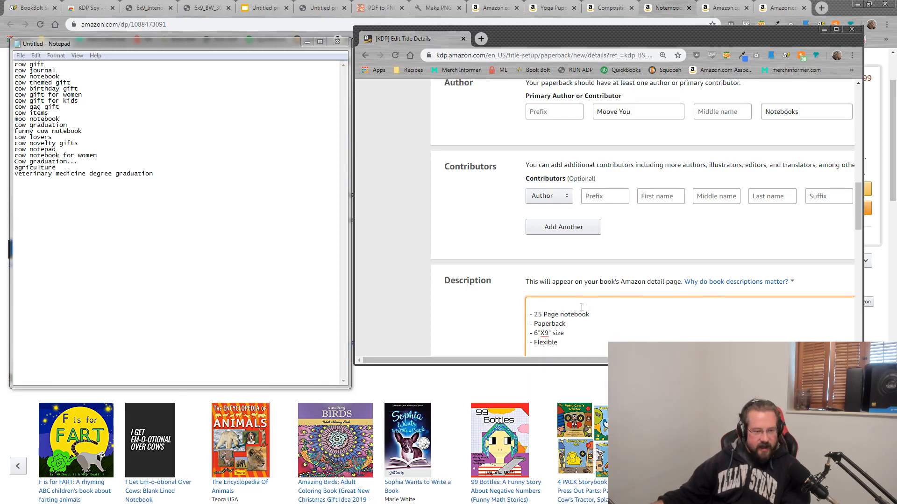
{"action": "type", "text": "This "}
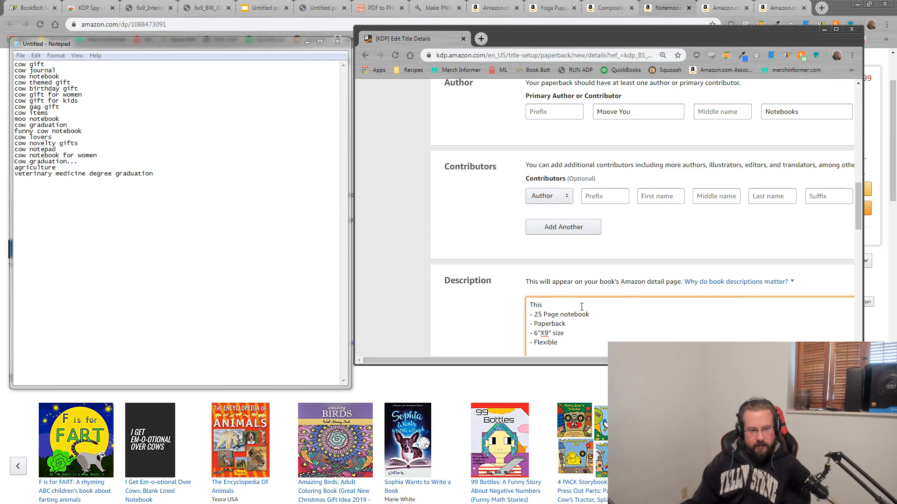
{"action": "type", "text": "simple cow "}
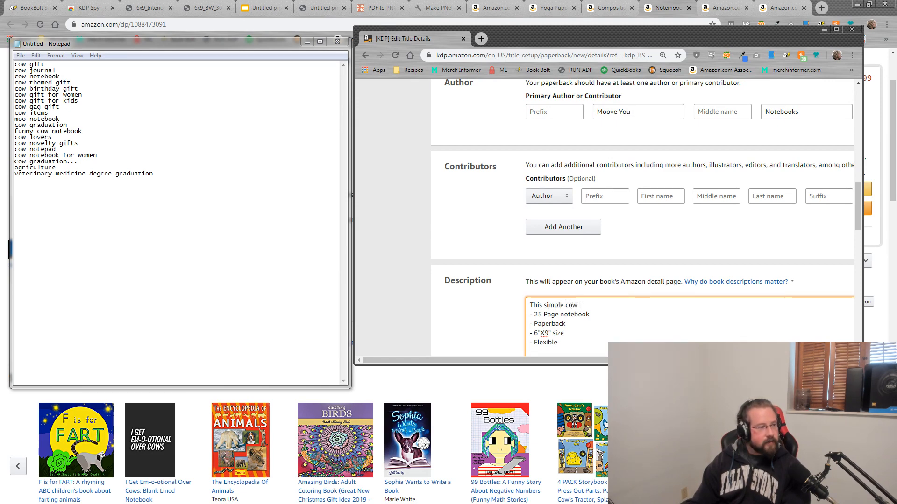
{"action": "type", "text": "notebook"}
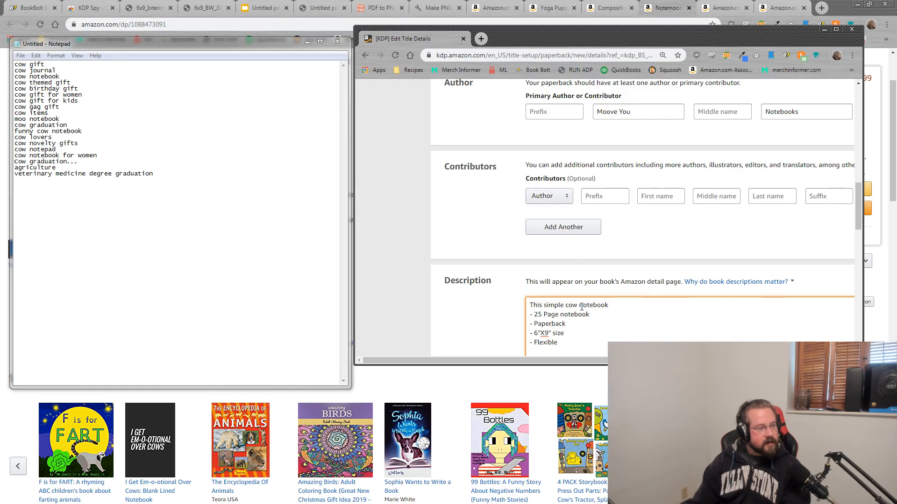
{"action": "type", "text": "is "}
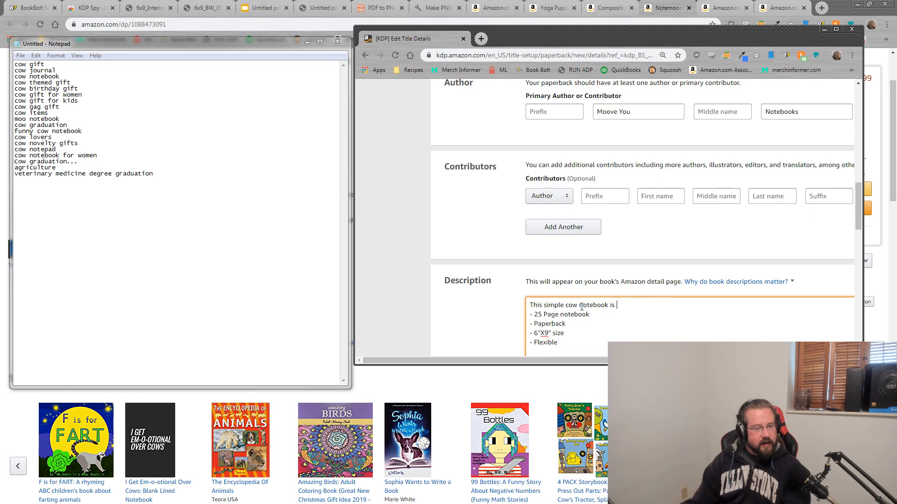
{"action": "type", "text": "the perfect "}
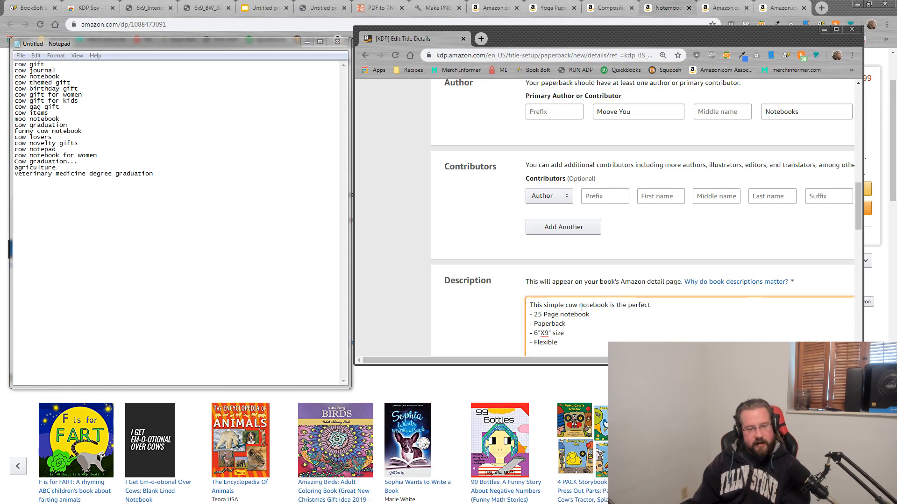
{"action": "type", "text": "accessory"}
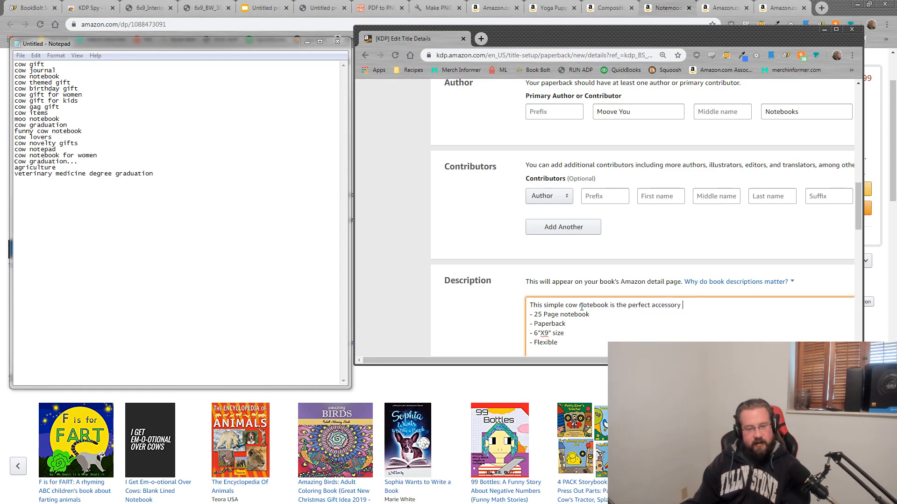
{"action": "type", "text": " for the local farm t"}
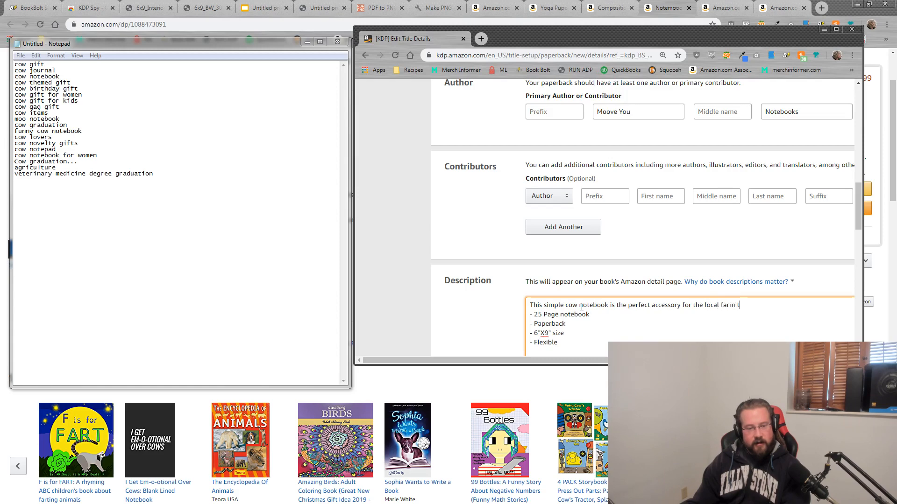
{"action": "type", "text": "o keep track of your "}
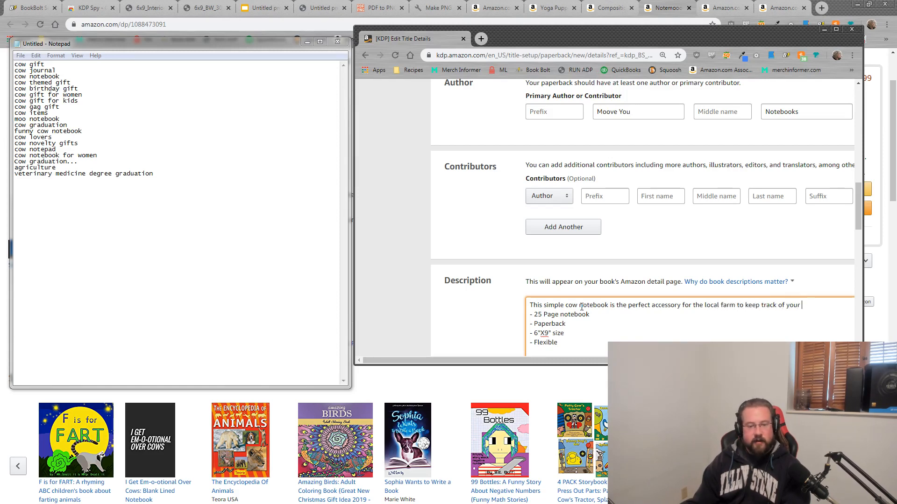
{"action": "type", "text": "cattle. "}
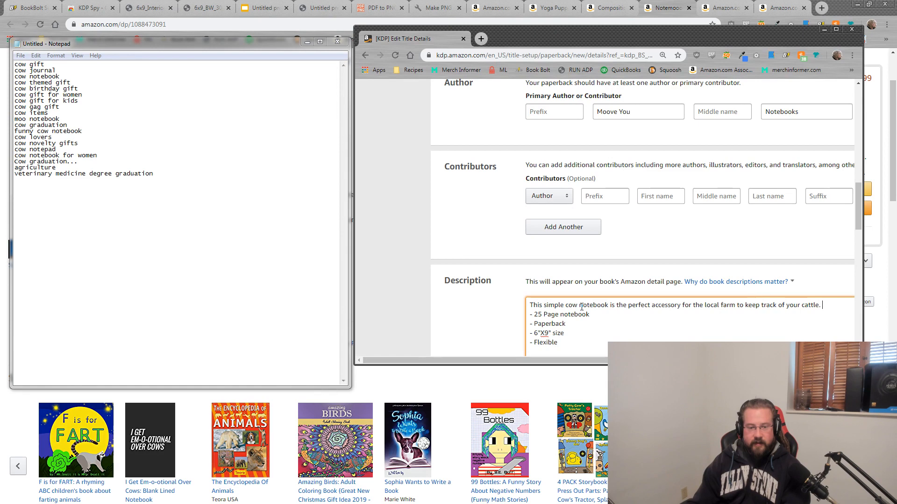
{"action": "type", "text": "Never forget"}
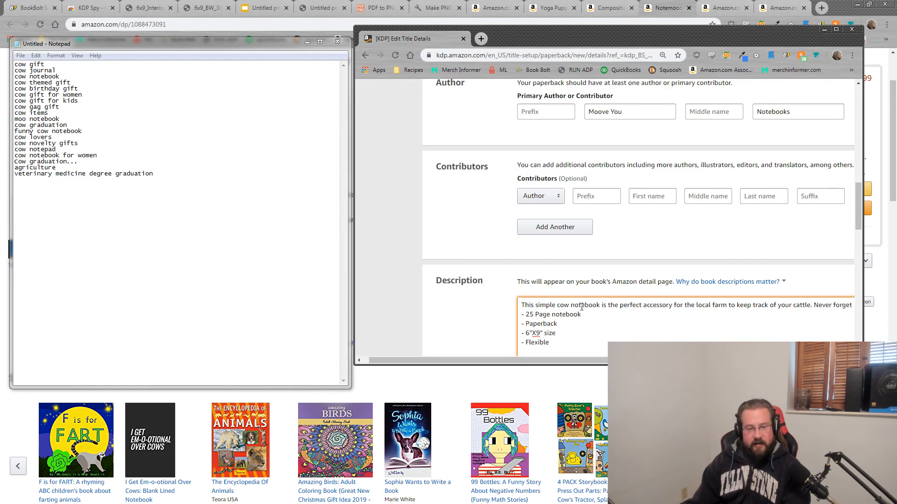
{"action": "type", "text": " when shots are due again."}
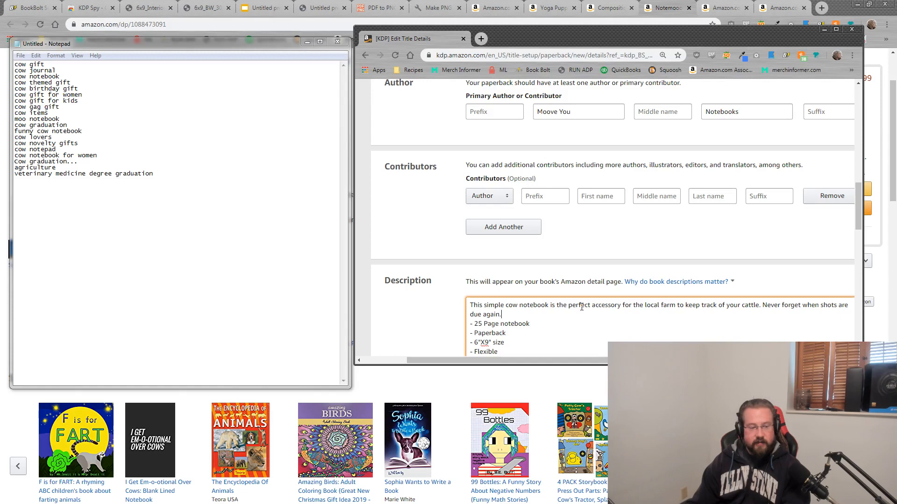
{"action": "key", "text": "Return"}
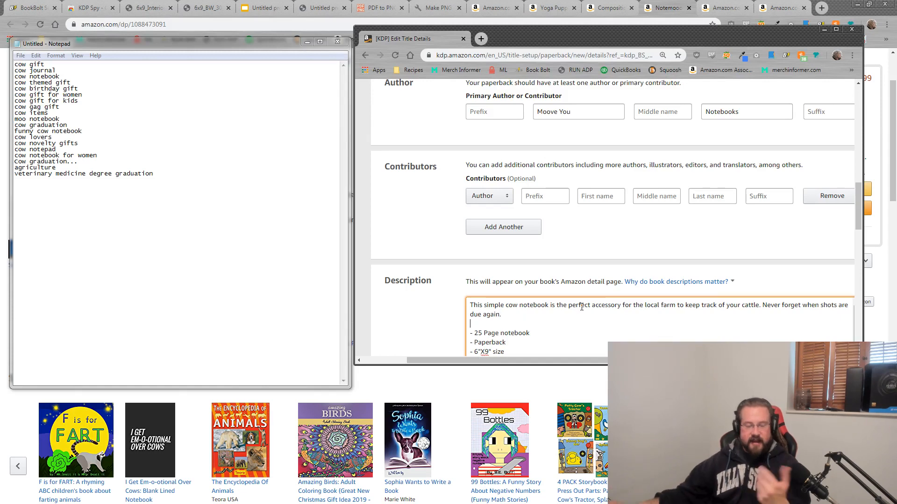
Step: Move the keyword notes aside and maximize the KDP page
{"action": "scroll", "coordinate": [673, 280], "scroll_direction": "down", "scroll_amount": 2}
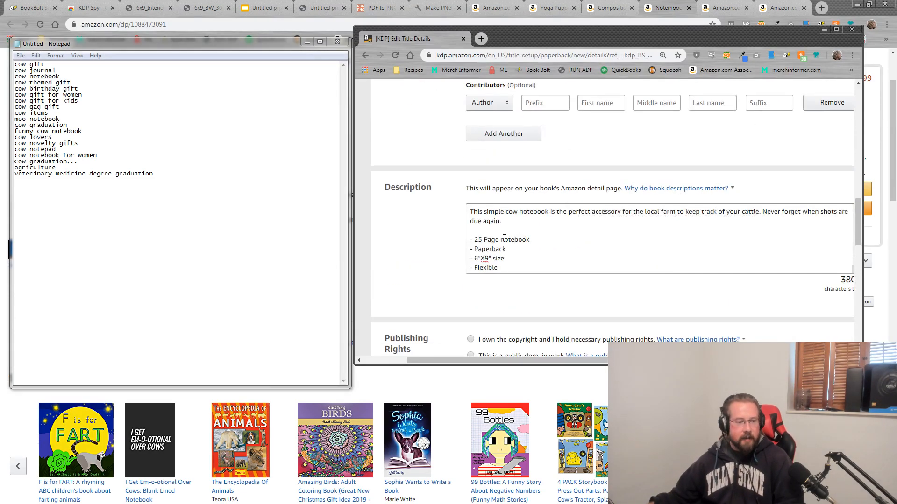
{"action": "left_click", "coordinate": [590, 242]}
{"action": "key", "text": "ctrl+a"}
{"action": "left_click", "coordinate": [590, 243]}
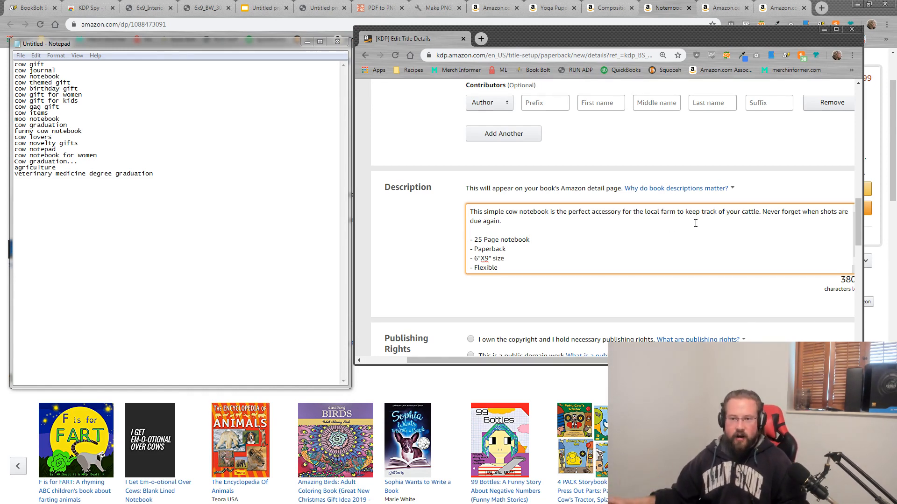
{"action": "left_click_drag", "start_coordinate": [260, 37], "coordinate": [896, 79]}
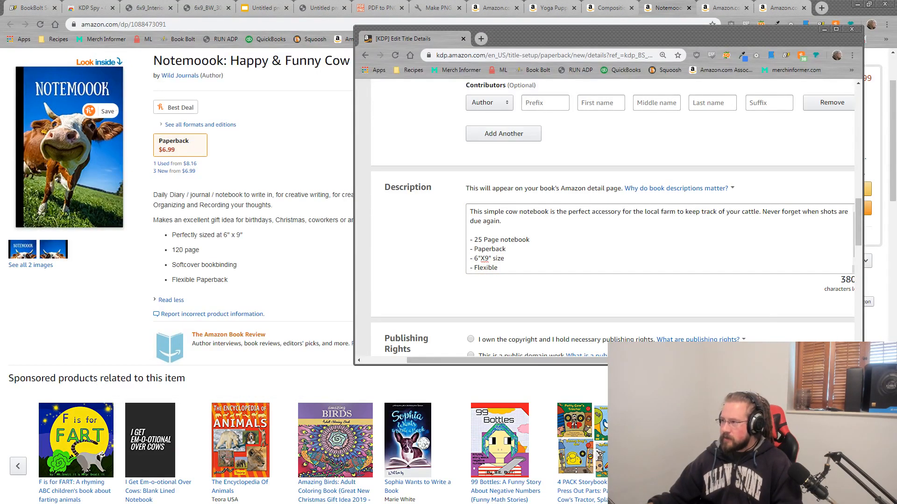
{"action": "left_click_drag", "start_coordinate": [606, 30], "coordinate": [425, 9]}
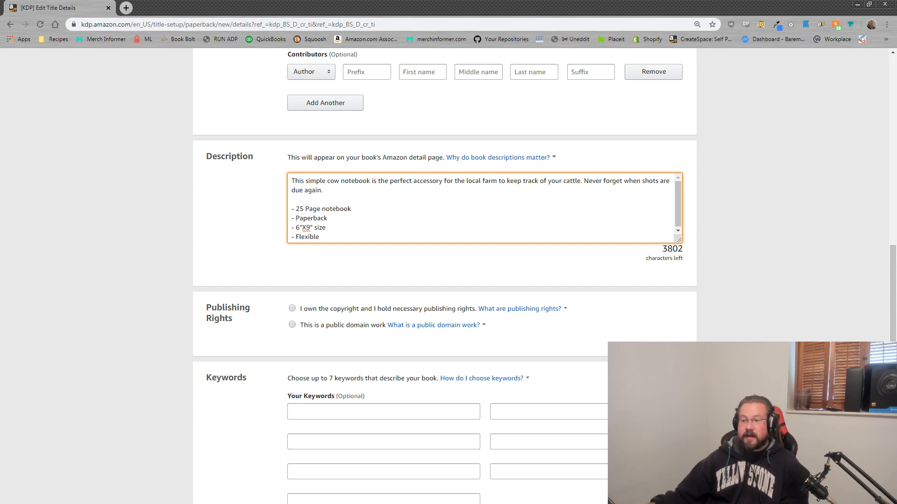
{"action": "left_click", "coordinate": [747, 198]}
{"action": "scroll", "coordinate": [753, 256], "scroll_direction": "up", "scroll_amount": 6}
{"action": "left_click", "coordinate": [407, 269]}
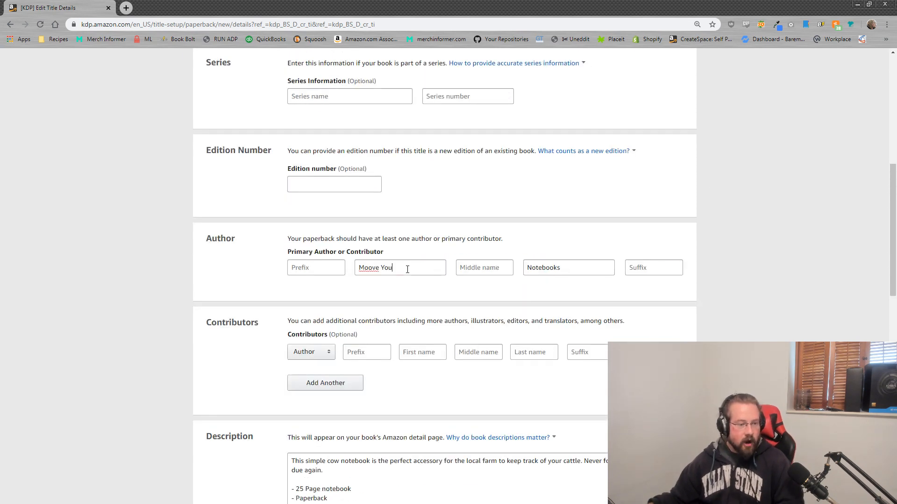
{"action": "left_click_drag", "start_coordinate": [407, 270], "coordinate": [368, 260]}
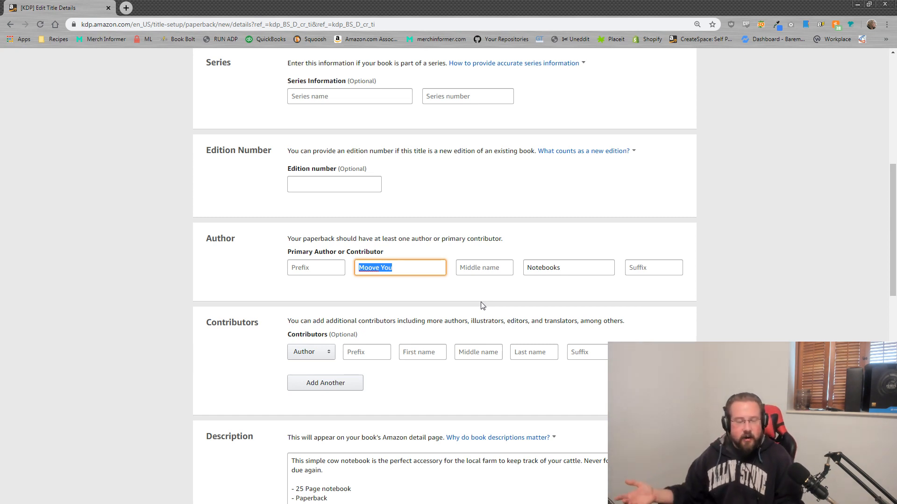
{"action": "left_click_drag", "start_coordinate": [404, 271], "coordinate": [351, 271]}
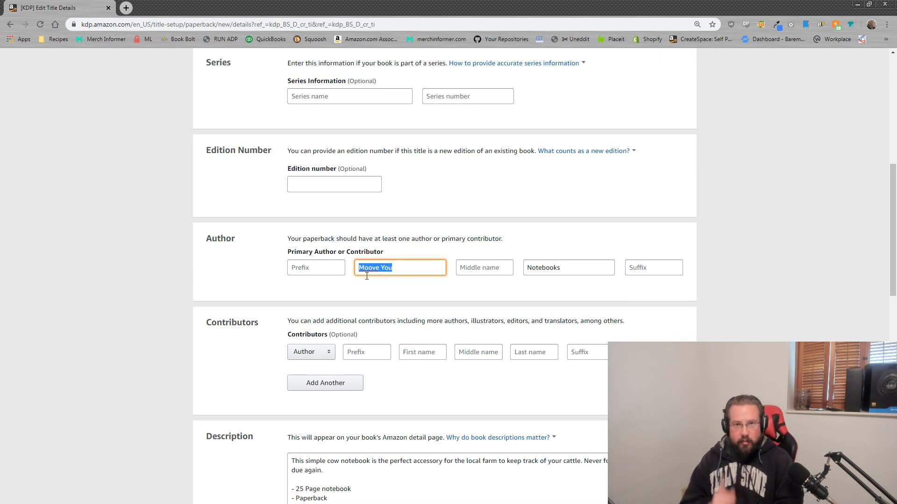
{"action": "left_click", "coordinate": [692, 227]}
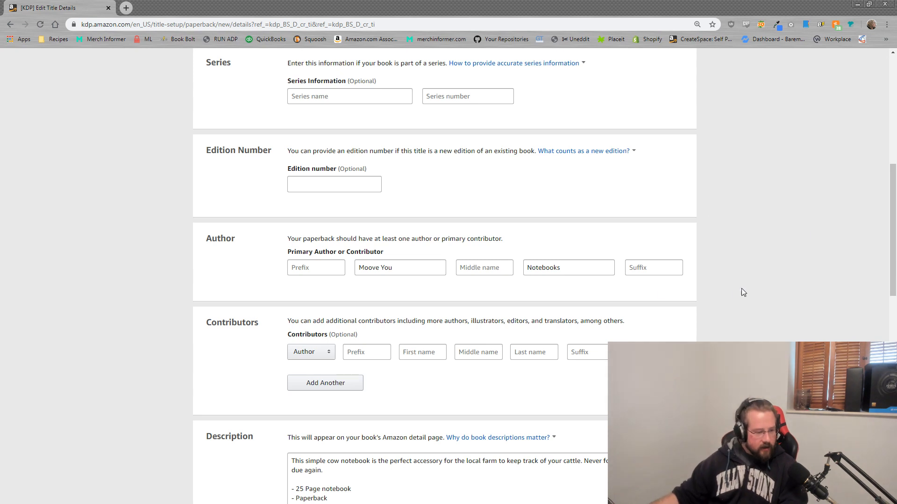
Step: Set Publishing Rights to 'I own the copyright and I hold necessary publishing rights'
{"action": "scroll", "coordinate": [743, 285], "scroll_direction": "down", "scroll_amount": 6}
{"action": "scroll", "coordinate": [746, 279], "scroll_direction": "down", "scroll_amount": 2}
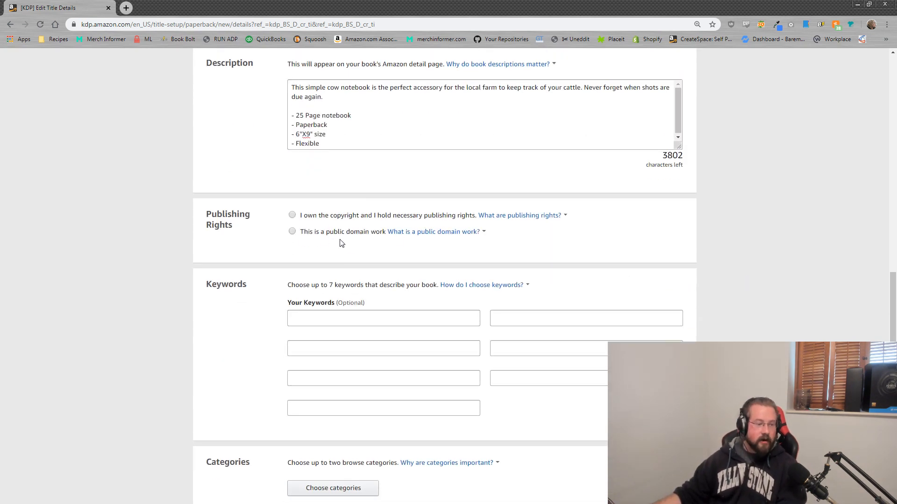
{"action": "left_click", "coordinate": [349, 319]}
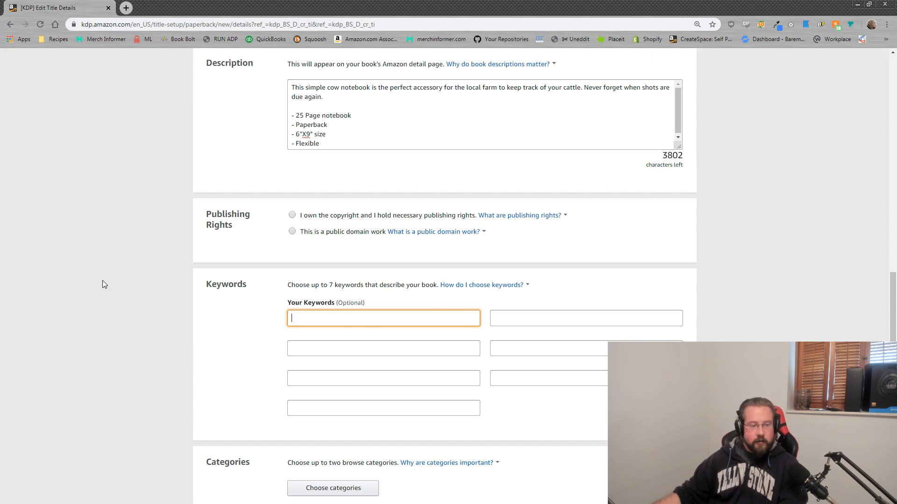
{"action": "left_click", "coordinate": [292, 215]}
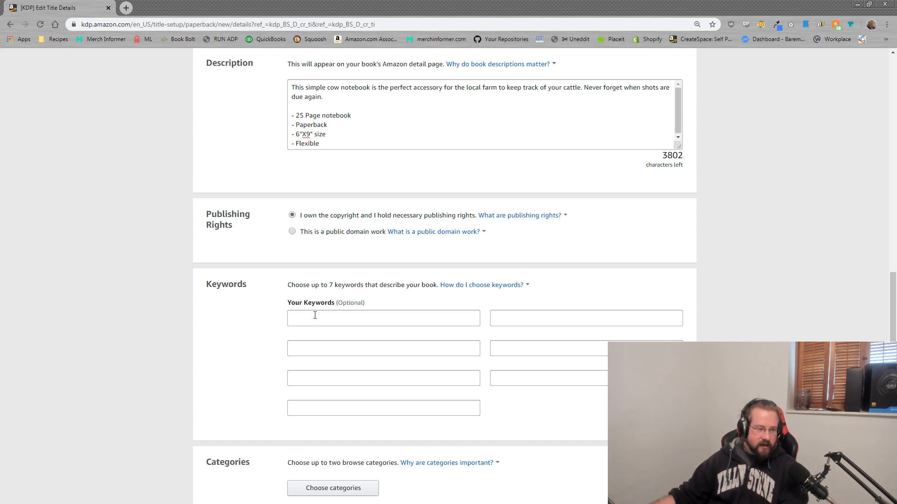
{"action": "left_click", "coordinate": [299, 318]}
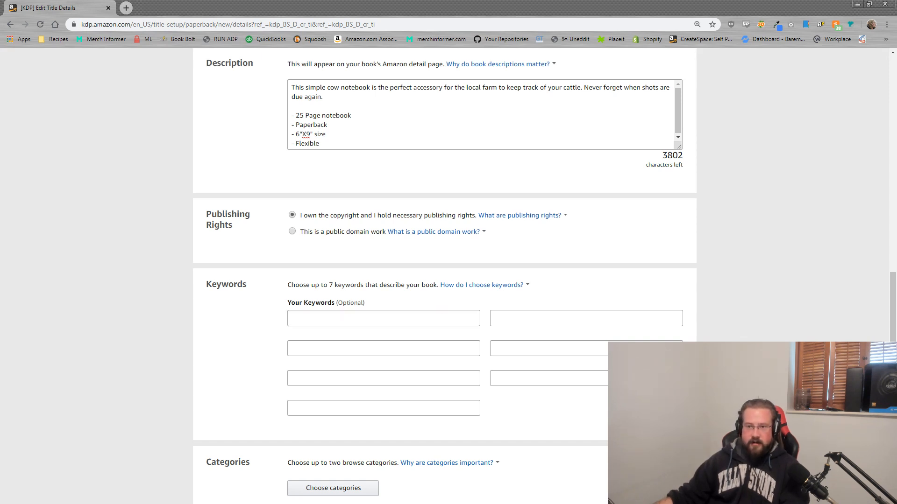
Step: Select the whole keyword list in Notepad, then move Notepad back off screen
{"action": "left_click_drag", "start_coordinate": [896, 113], "coordinate": [633, 104]}
{"action": "left_click_drag", "start_coordinate": [637, 248], "coordinate": [424, 106]}
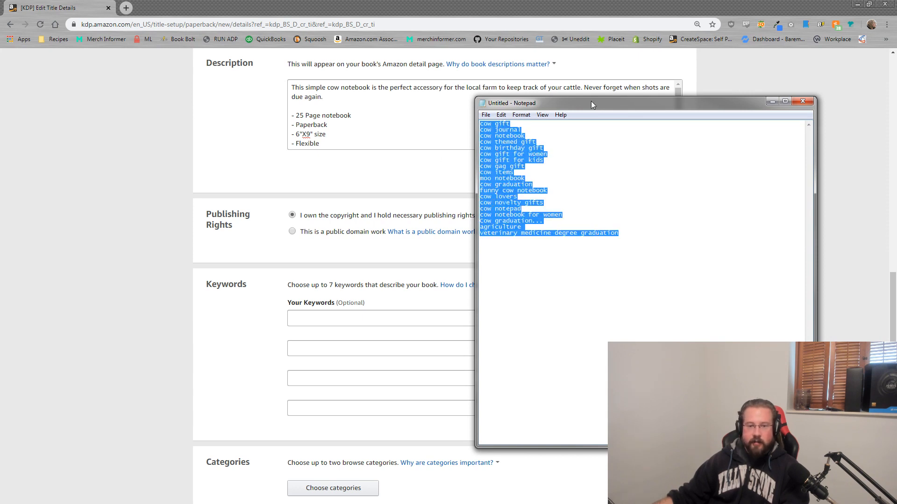
{"action": "left_click_drag", "start_coordinate": [590, 100], "coordinate": [896, 101]}
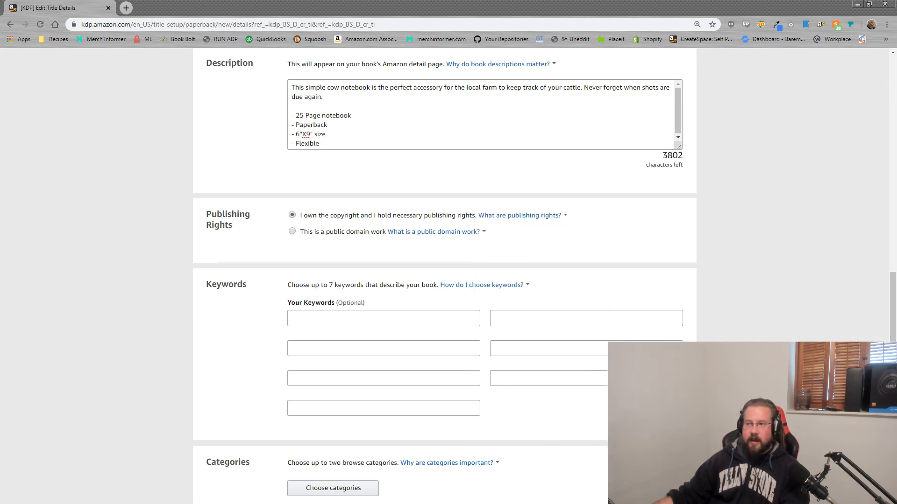
Step: Clear the old 'fishing pole boat' text from the first keyword field
{"action": "left_click", "coordinate": [342, 325]}
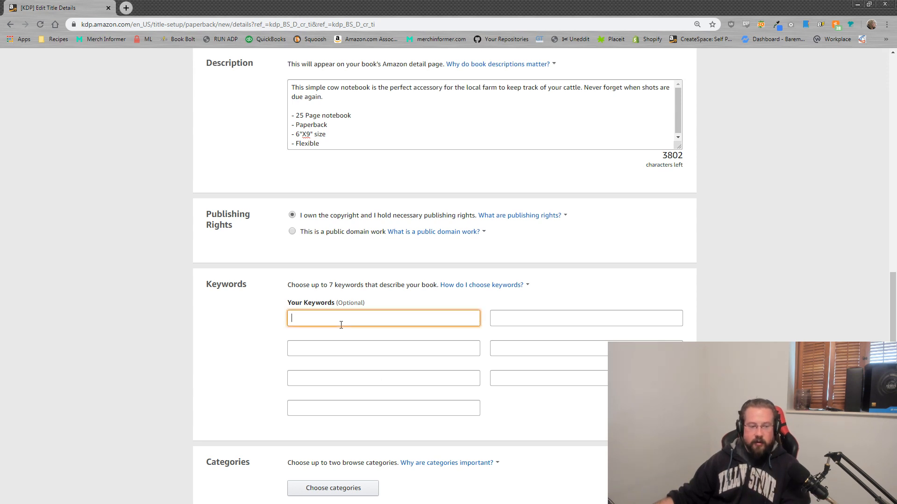
{"action": "left_click", "coordinate": [467, 286]}
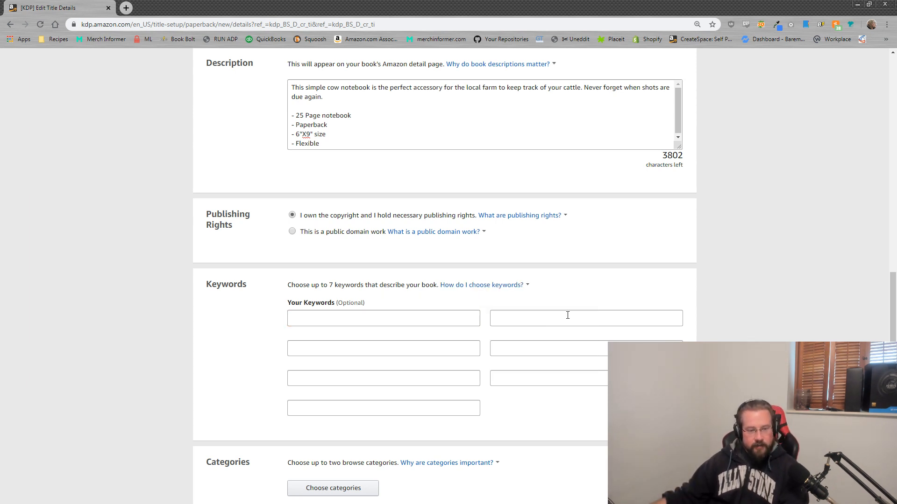
{"action": "left_click", "coordinate": [567, 316]}
{"action": "left_click", "coordinate": [408, 322]}
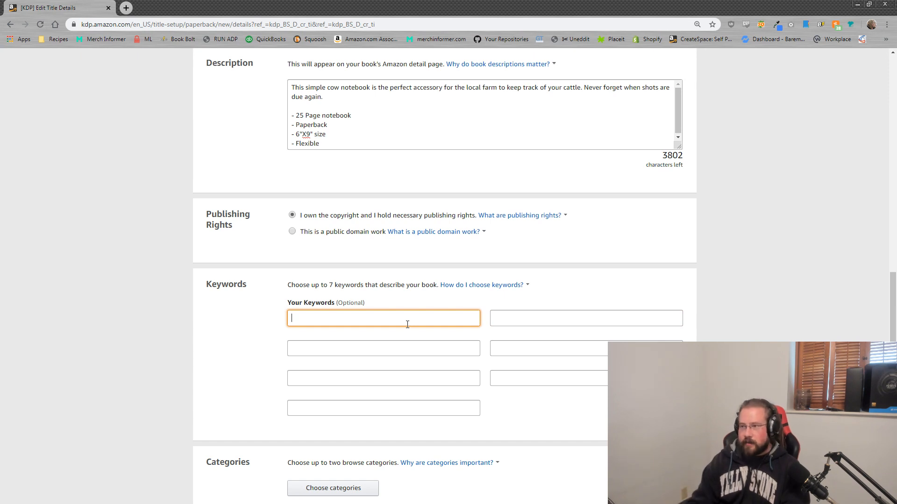
{"action": "type", "text": "keywords related to t"}
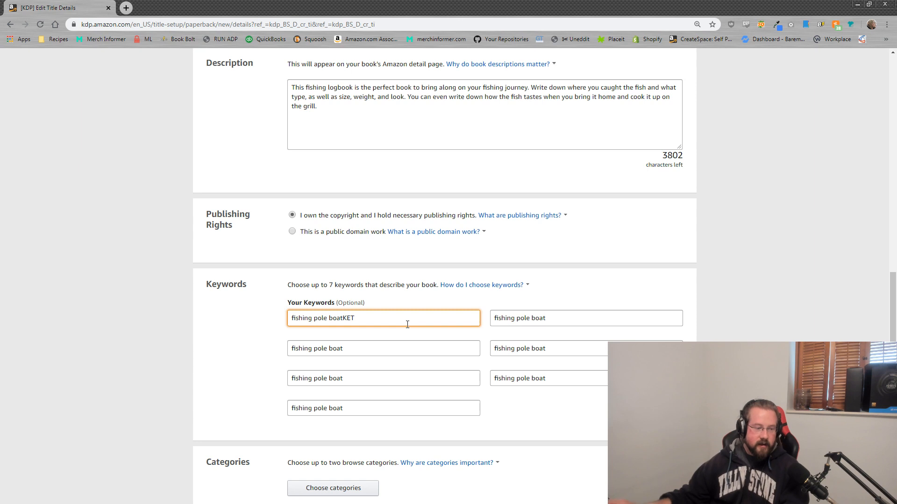
{"action": "left_click_drag", "start_coordinate": [356, 320], "coordinate": [240, 324]}
{"action": "key", "text": "BackSpace"}
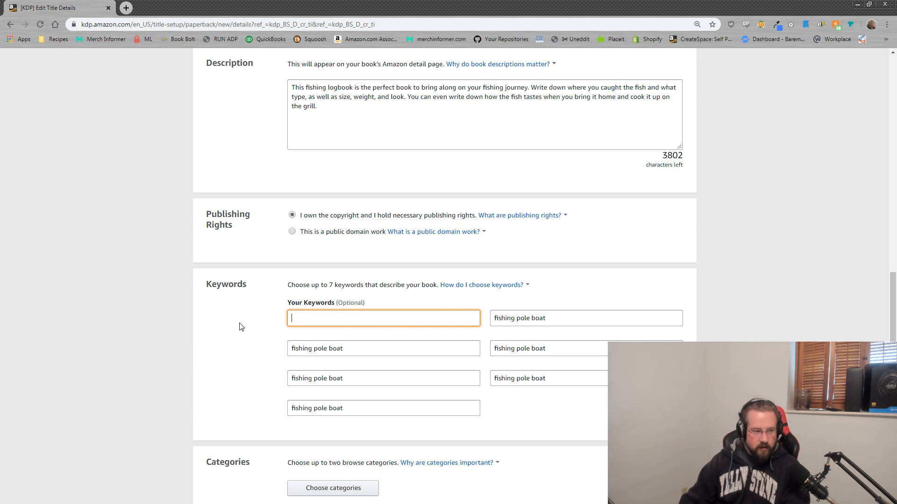
Step: Delete the old keyword from each of the remaining six keyword fields
{"action": "key", "text": "Tab"}
{"action": "key", "text": "BackSpace"}
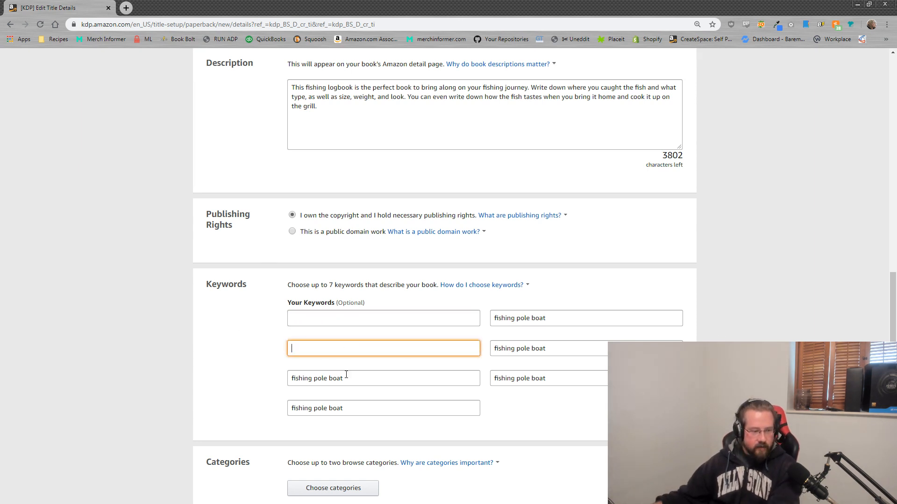
{"action": "key", "text": "Tab"}
{"action": "key", "text": "BackSpace"}
{"action": "key", "text": "Tab"}
{"action": "key", "text": "BackSpace"}
{"action": "key", "text": "Tab"}
{"action": "key", "text": "BackSpace"}
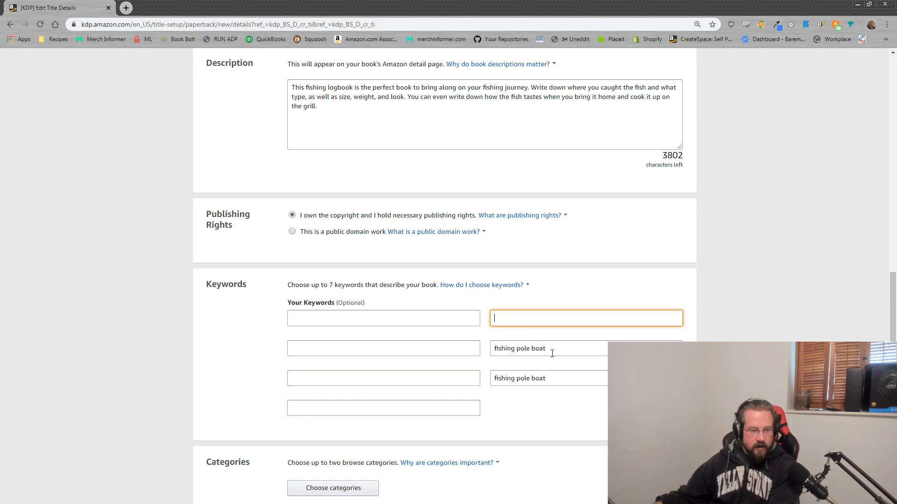
{"action": "key", "text": "Tab"}
{"action": "key", "text": "BackSpace"}
{"action": "key", "text": "Tab"}
{"action": "key", "text": "BackSpace"}
Step: Glance at the Notemoook listing, then read and close the publishing-rights explanation
{"action": "left_click_drag", "start_coordinate": [610, 3], "coordinate": [896, 5]}
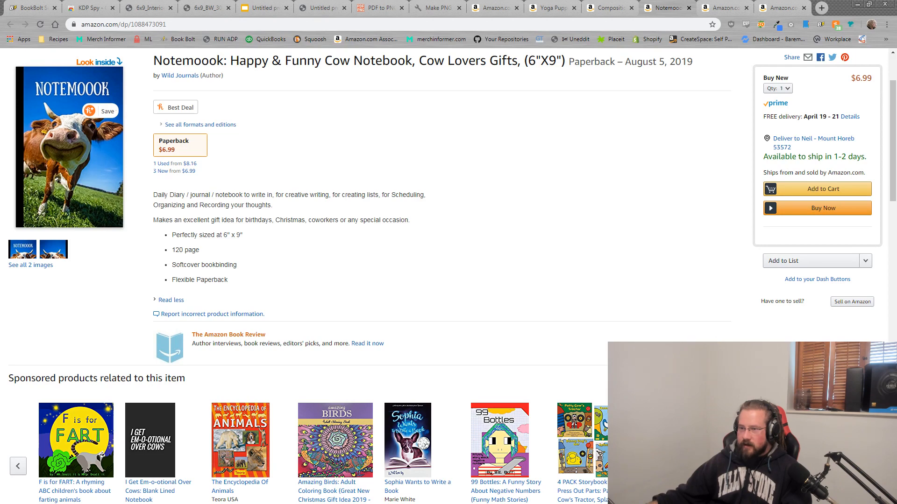
{"action": "left_click_drag", "start_coordinate": [896, 188], "coordinate": [403, 2]}
{"action": "left_click", "coordinate": [57, 6]}
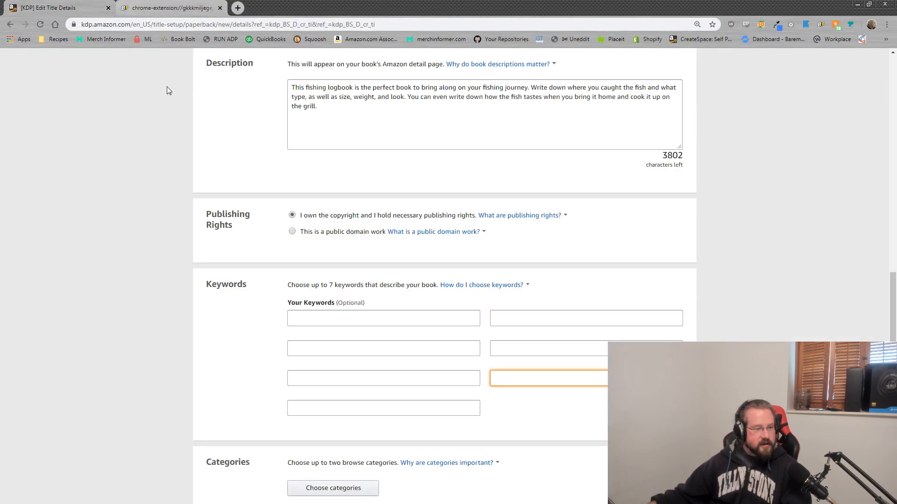
{"action": "left_click", "coordinate": [509, 216]}
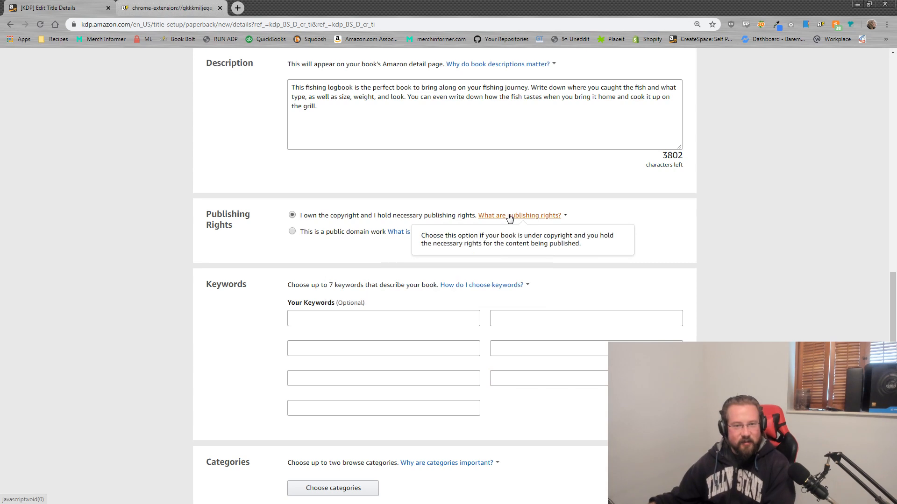
{"action": "left_click", "coordinate": [477, 270]}
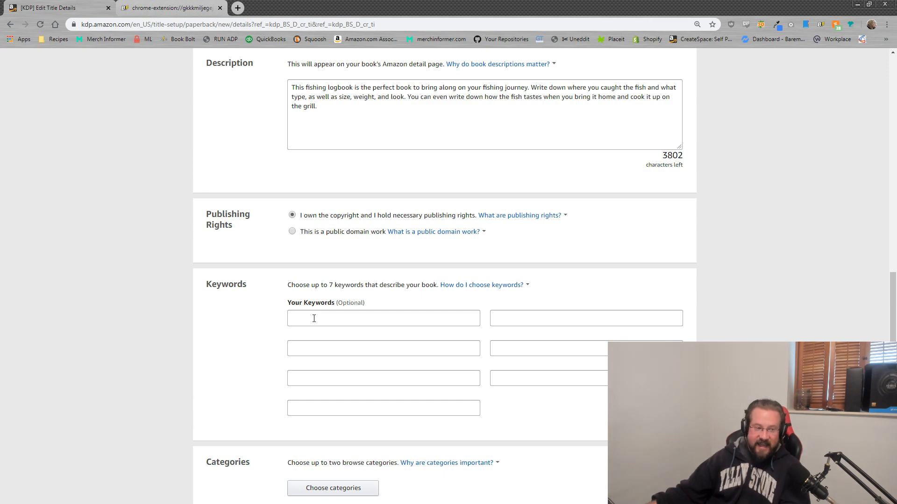
Step: Retitle the book 'Cow Notebook' and clear the old fishing subtitle
{"action": "scroll", "coordinate": [317, 320], "scroll_direction": "up", "scroll_amount": 2}
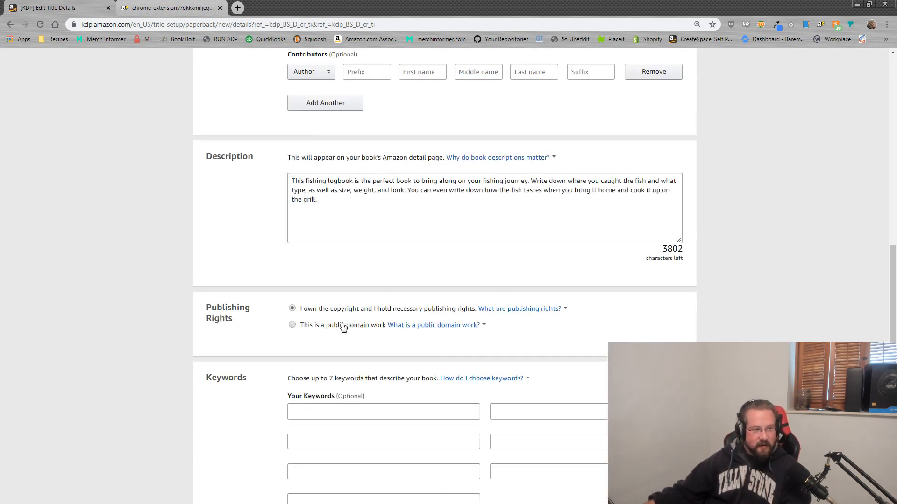
{"action": "scroll", "coordinate": [343, 327], "scroll_direction": "up", "scroll_amount": 4}
{"action": "scroll", "coordinate": [392, 201], "scroll_direction": "up", "scroll_amount": 8}
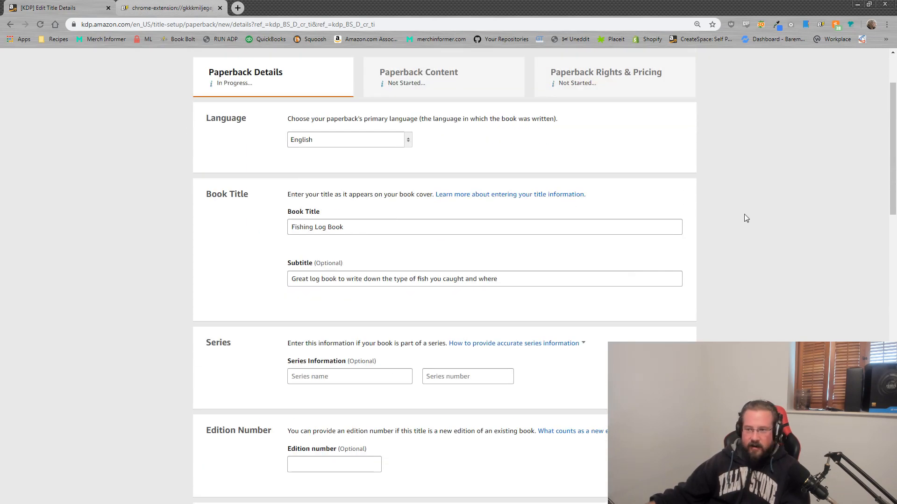
{"action": "left_click_drag", "start_coordinate": [365, 232], "coordinate": [194, 216]}
{"action": "type", "text": "Co"}
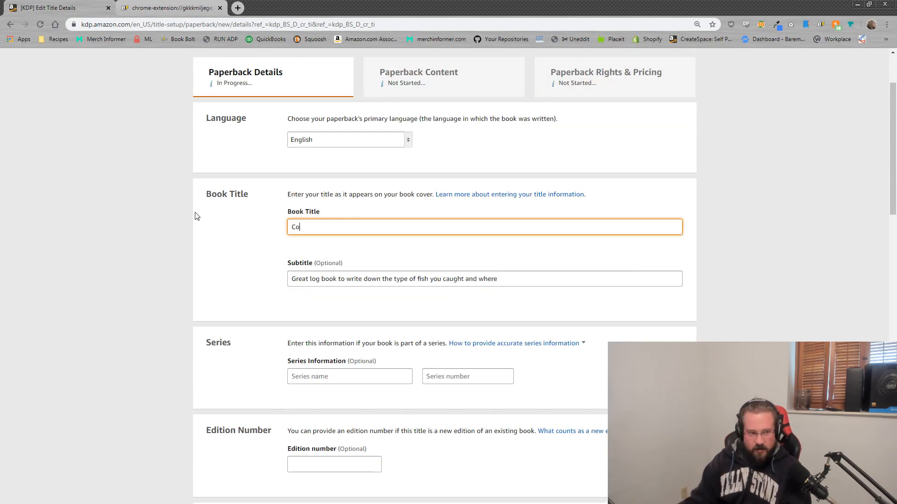
{"action": "type", "text": "w Notebook"}
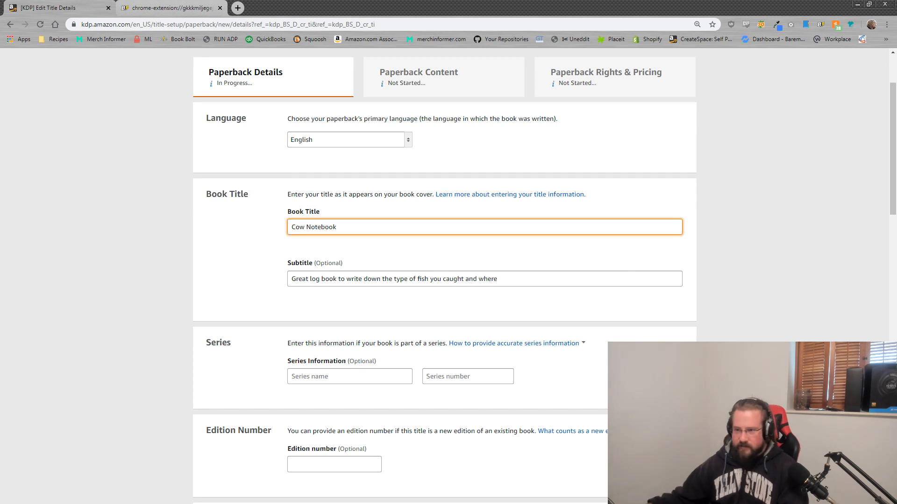
{"action": "left_click_drag", "start_coordinate": [524, 279], "coordinate": [357, 266]}
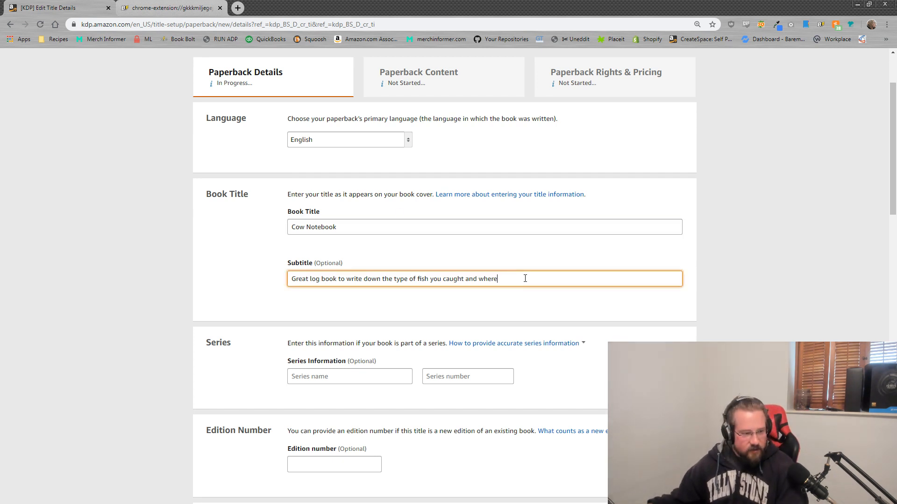
{"action": "key", "text": "BackSpace"}
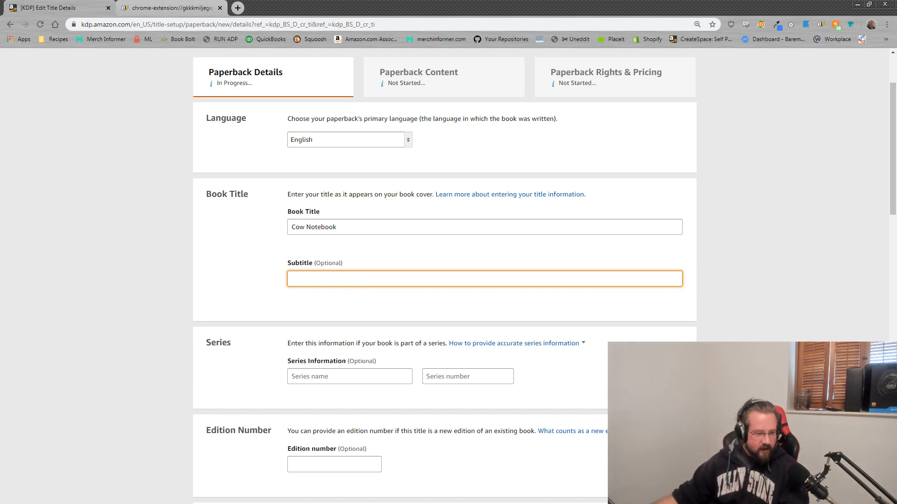
{"action": "left_click", "coordinate": [654, 406]}
Step: Change the primary author to first name 'Moove you', last name 'Notebooks'
{"action": "scroll", "coordinate": [654, 407], "scroll_direction": "down", "scroll_amount": 4}
{"action": "double_click", "coordinate": [396, 359]}
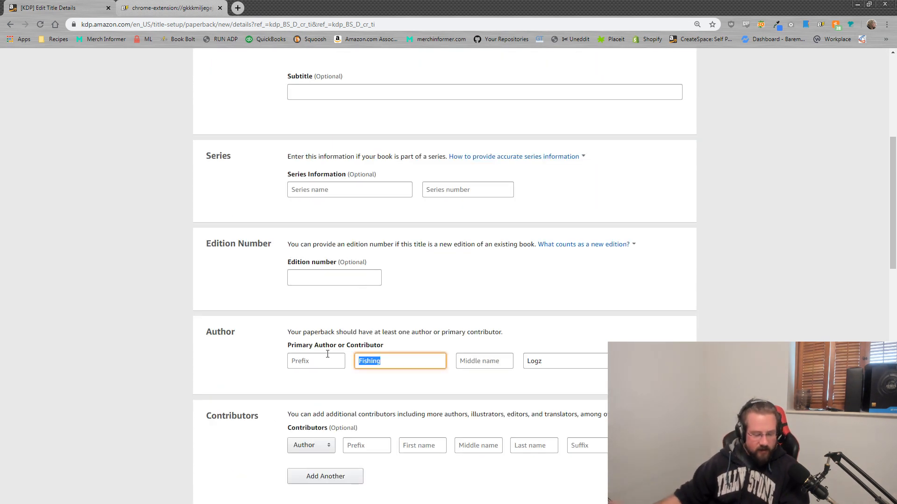
{"action": "type", "text": "Moove you"}
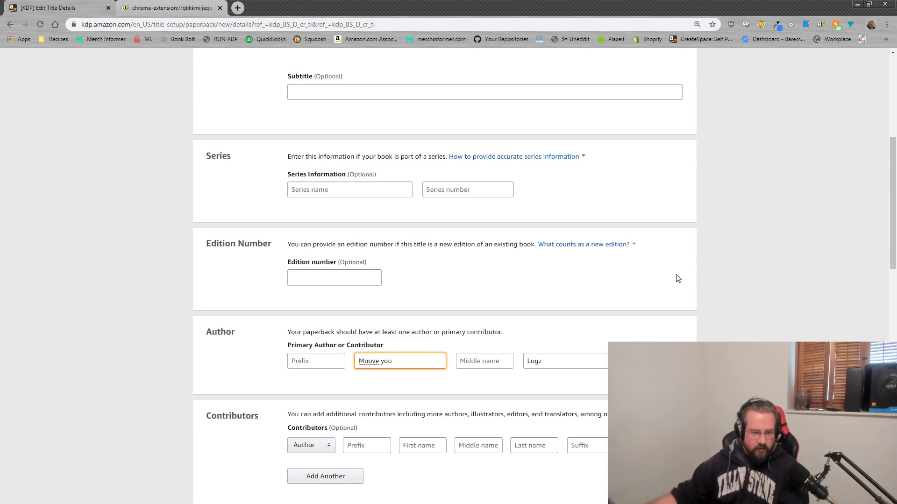
{"action": "double_click", "coordinate": [555, 360]}
{"action": "type", "text": "Notebooks"}
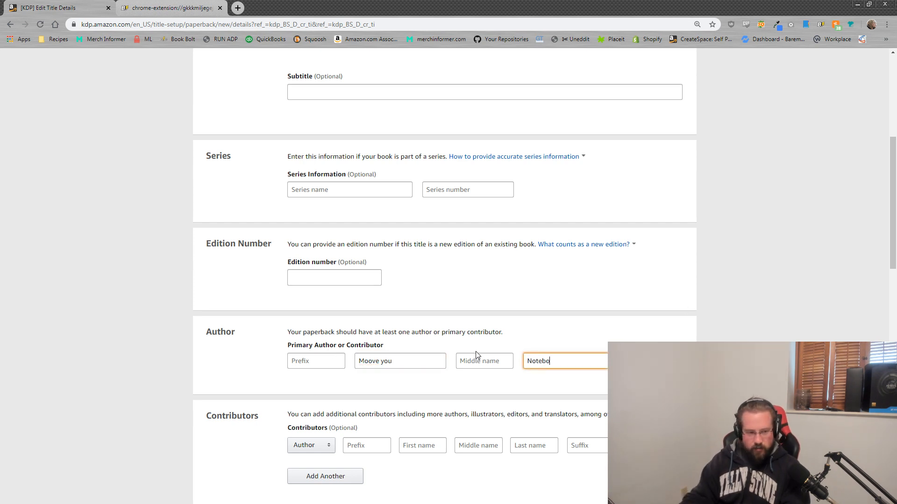
{"action": "left_click", "coordinate": [757, 335]}
Step: Select the old fishing description and check the Amazon product page for reference
{"action": "scroll", "coordinate": [757, 334], "scroll_direction": "down", "scroll_amount": 4}
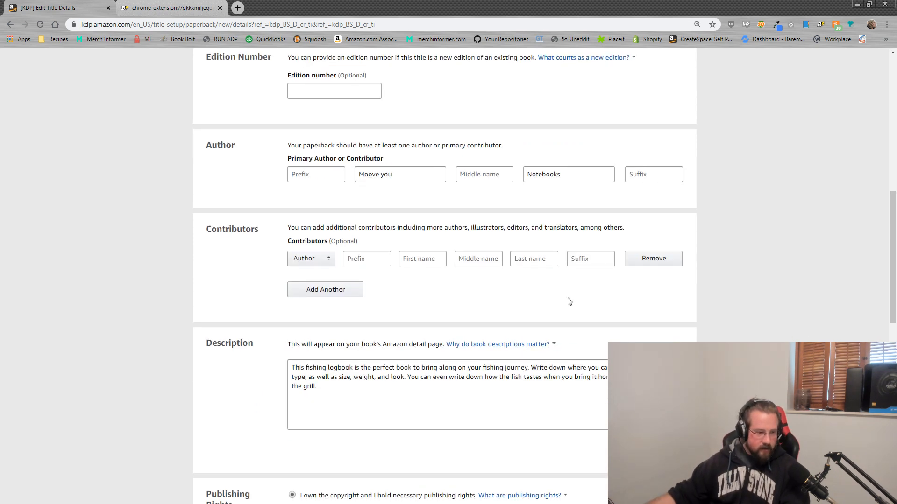
{"action": "left_click", "coordinate": [330, 402]}
{"action": "key", "text": "ctrl+a"}
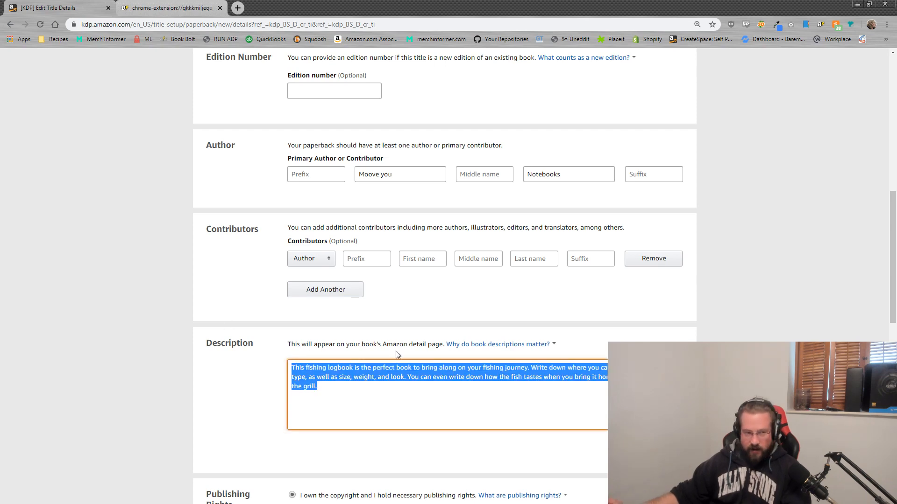
{"action": "key", "text": "alt+Tab"}
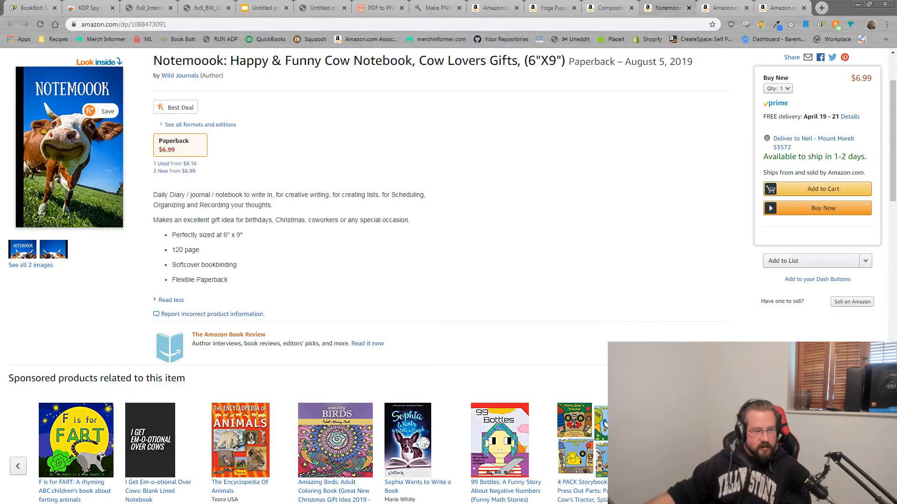
{"action": "key", "text": "alt+Tab"}
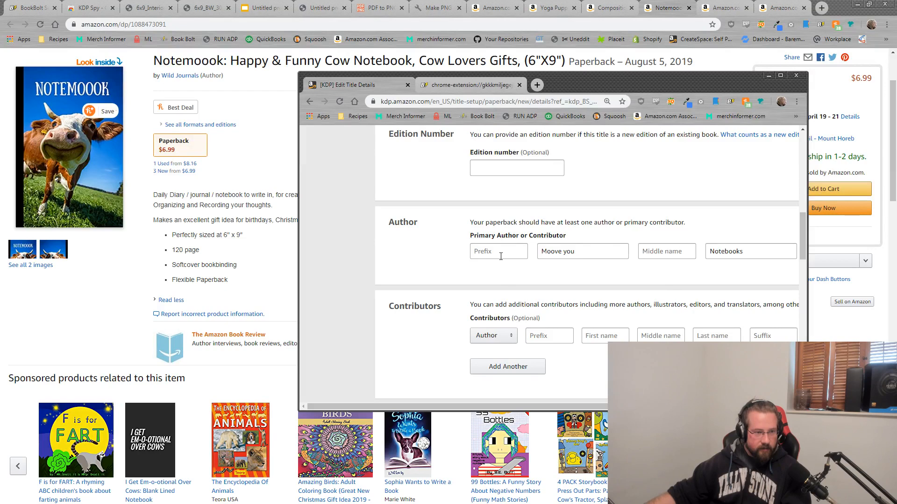
Step: Overwrite the description with the lines '-25 pages' and '-paperback'
{"action": "scroll", "coordinate": [500, 256], "scroll_direction": "down", "scroll_amount": 4}
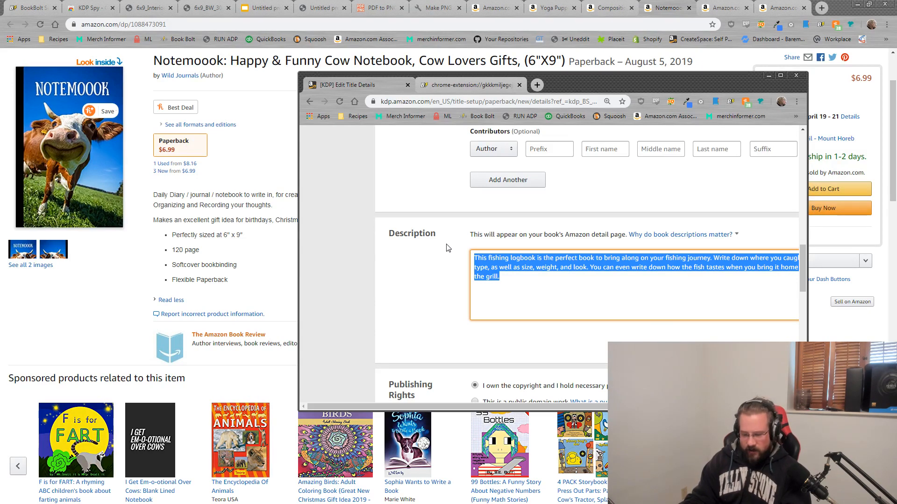
{"action": "type", "text": "-25 pages"}
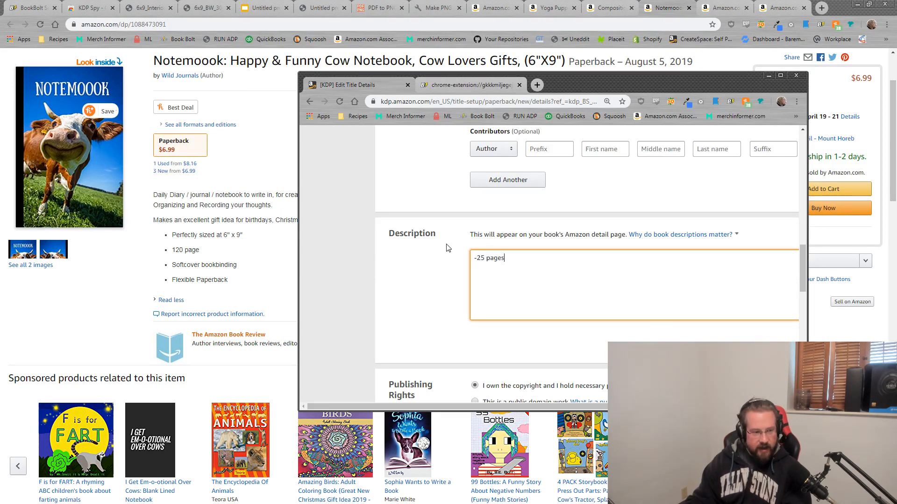
{"action": "key", "text": "Return"}
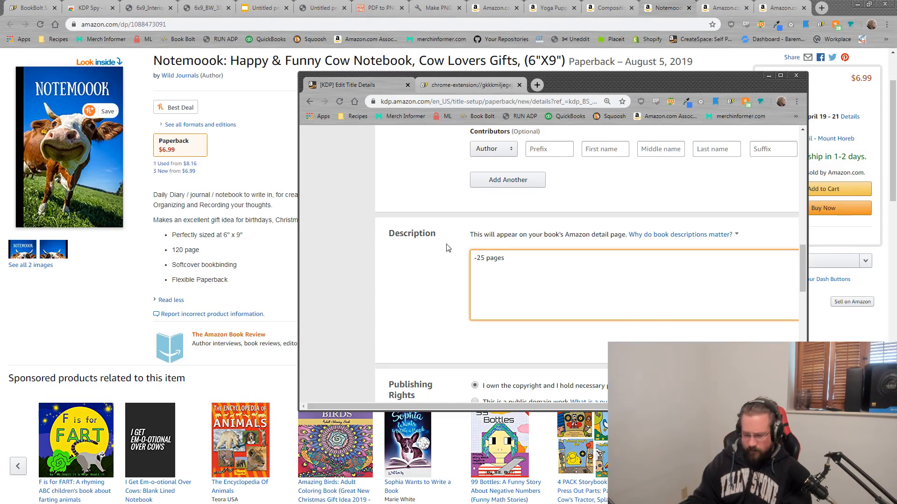
{"action": "type", "text": "-paperback"}
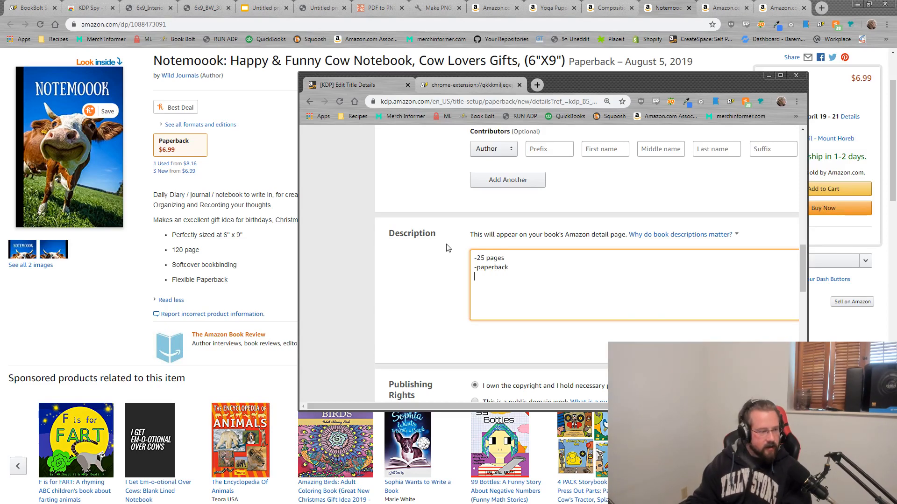
{"action": "key", "text": "Return"}
Step: Add the lines '-Flexible' and '-6"X9'', fixing the misspelling of Flexible
{"action": "type", "text": "-Fe"}
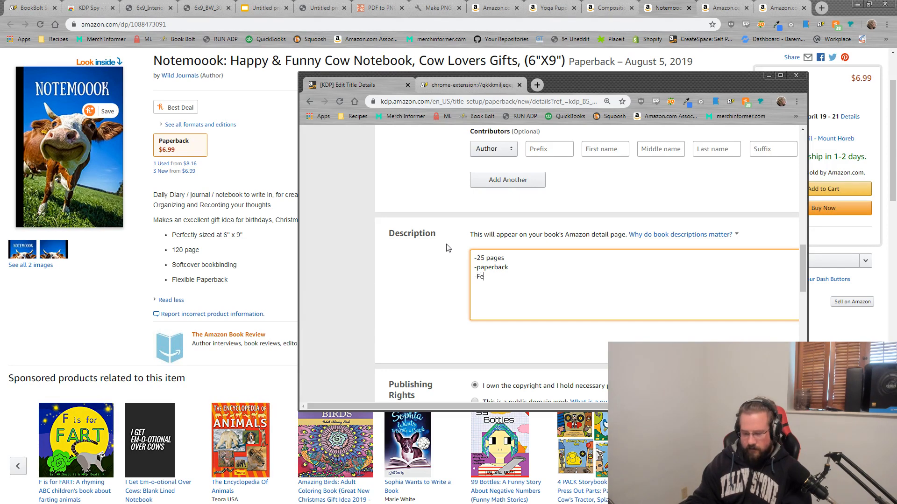
{"action": "type", "text": "xlible"}
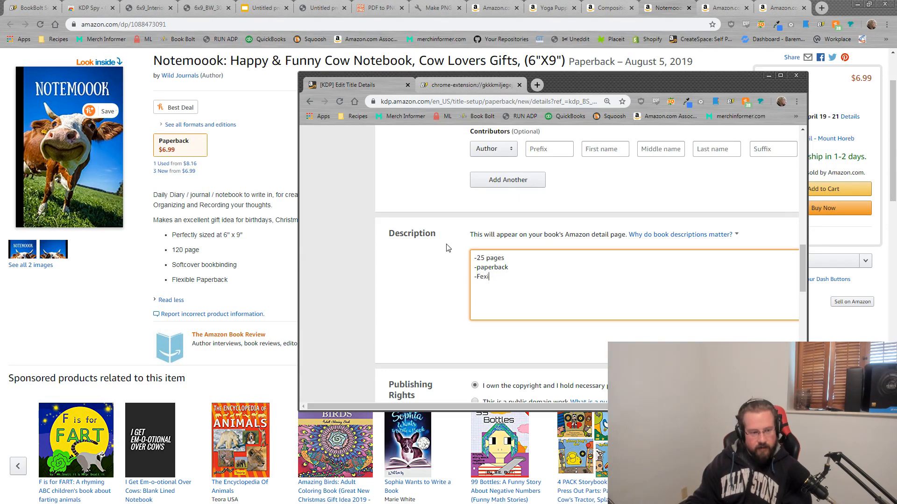
{"action": "type", "text": "ble"}
{"action": "key", "text": "BackSpace"}
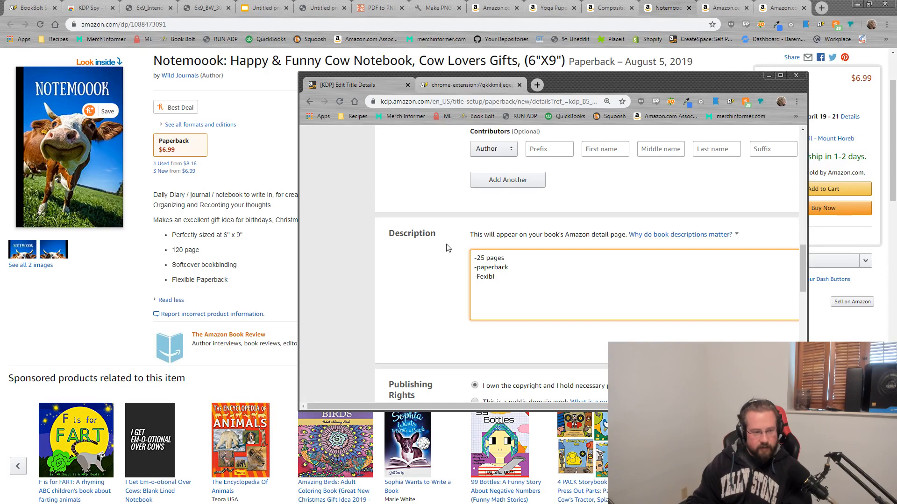
{"action": "type", "text": "able"}
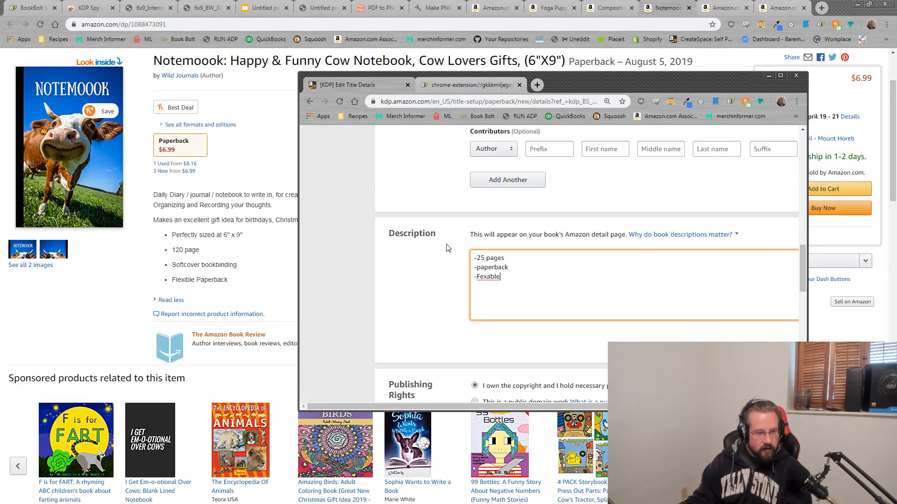
{"action": "key", "text": "BackSpace"}
{"action": "key", "text": "BackSpace"}
{"action": "key", "text": "BackSpace"}
{"action": "key", "text": "BackSpace"}
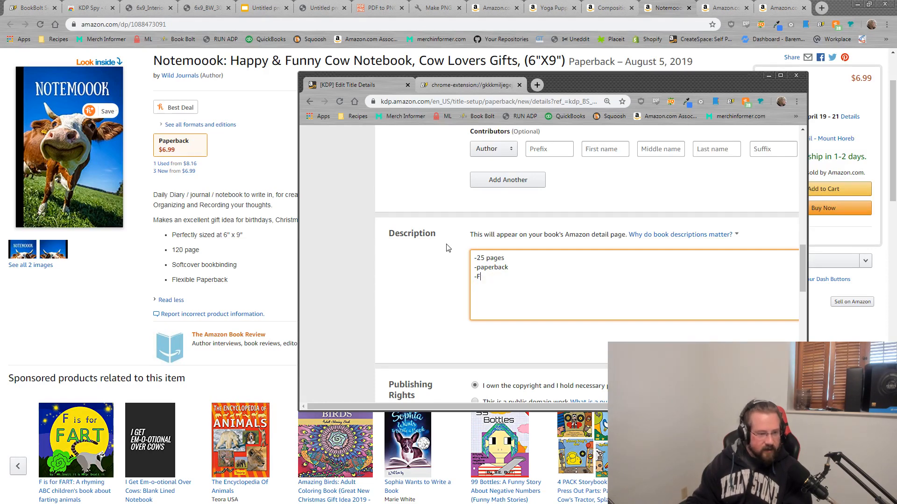
{"action": "type", "text": "lexible"}
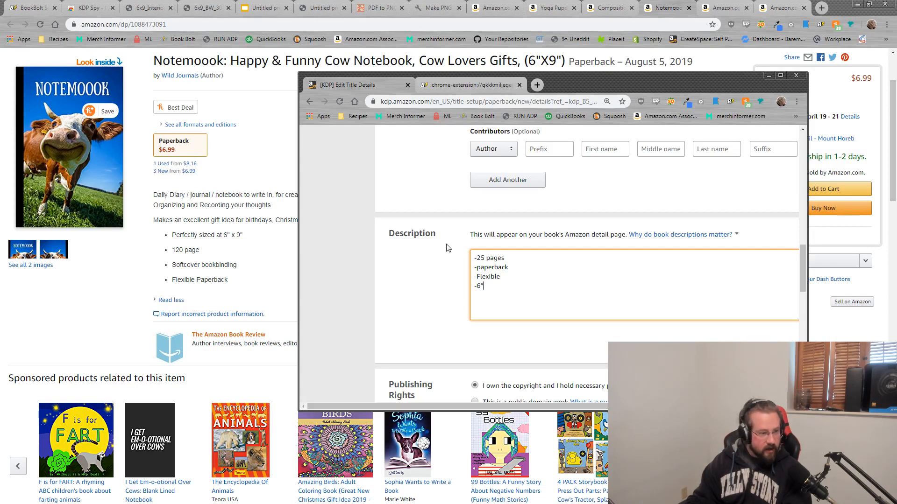
{"action": "type", "text": "9'"}
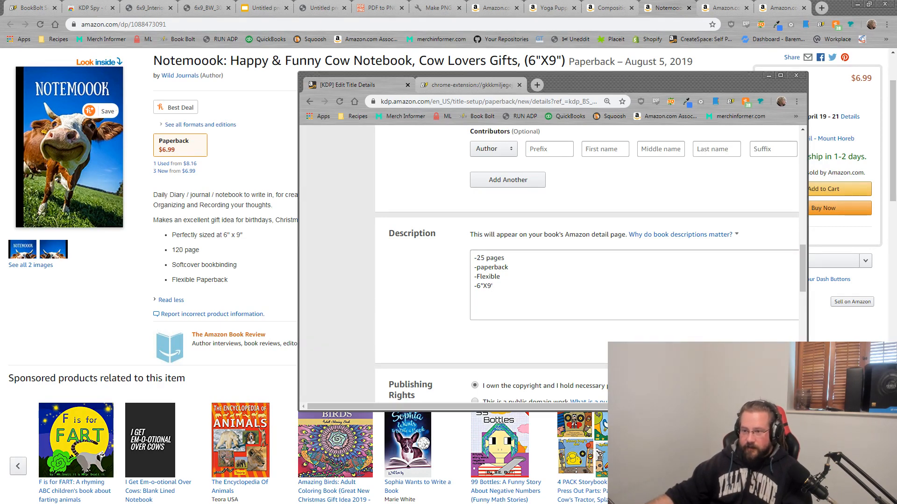
{"action": "left_click", "coordinate": [516, 292]}
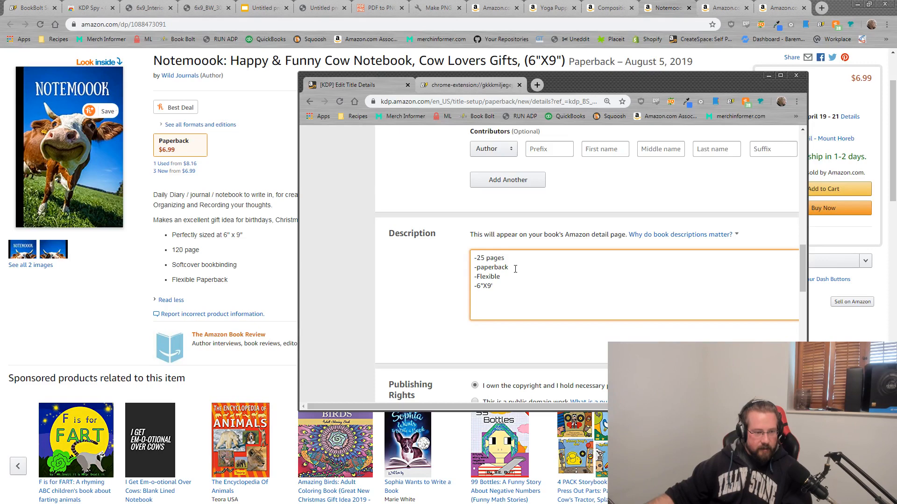
{"action": "scroll", "coordinate": [511, 290], "scroll_direction": "up", "scroll_amount": 10}
Step: Enter the subtitle 'A great cow gift for the local farmer to jot down their notes.'
{"action": "scroll", "coordinate": [516, 295], "scroll_direction": "down", "scroll_amount": 2}
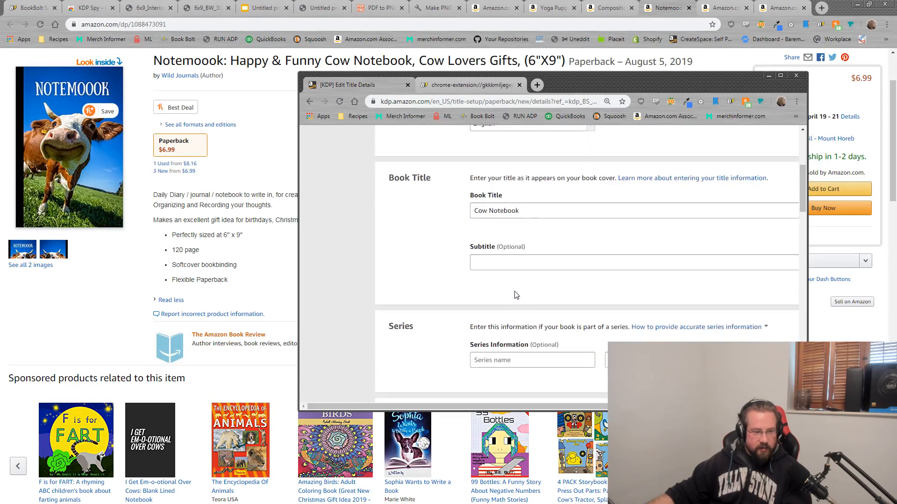
{"action": "left_click", "coordinate": [509, 261]}
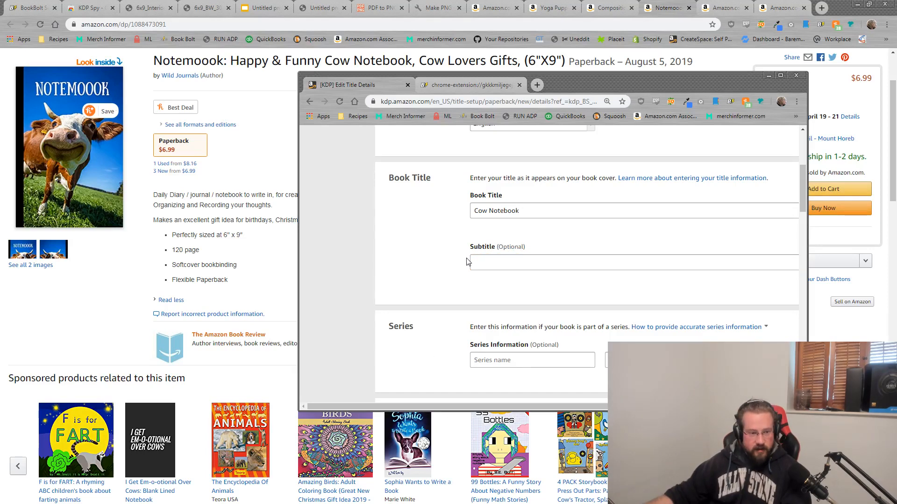
{"action": "left_click", "coordinate": [485, 260]}
{"action": "type", "text": "A great "}
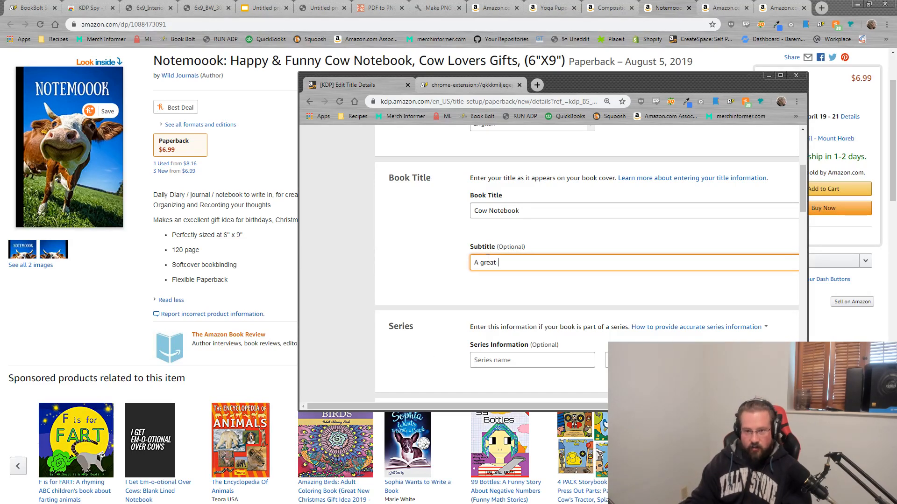
{"action": "type", "text": "cow gift for the local farmer"}
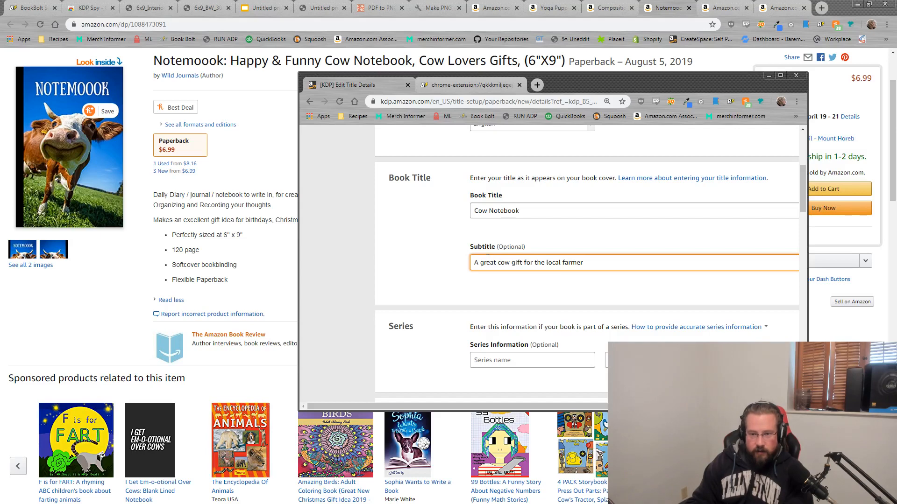
{"action": "type", "text": " to j"}
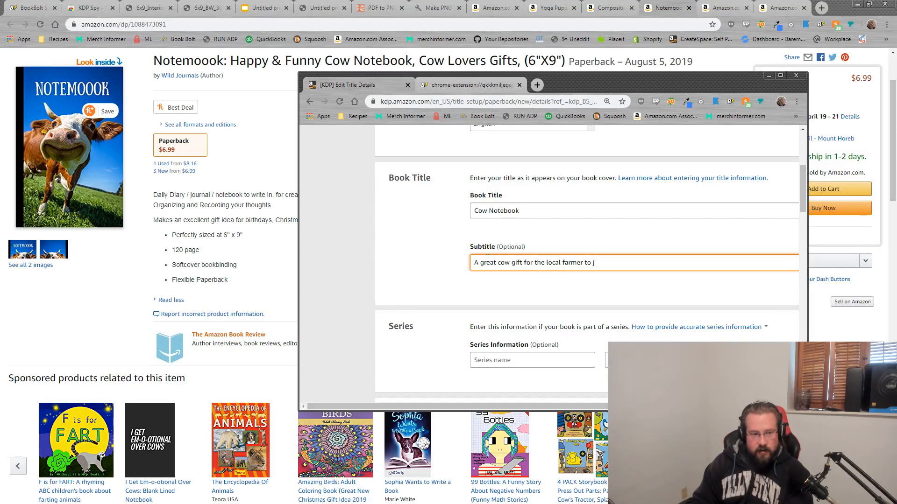
{"action": "key", "text": "BackSpace"}
{"action": "key", "text": "BackSpace"}
{"action": "key", "text": "BackSpace"}
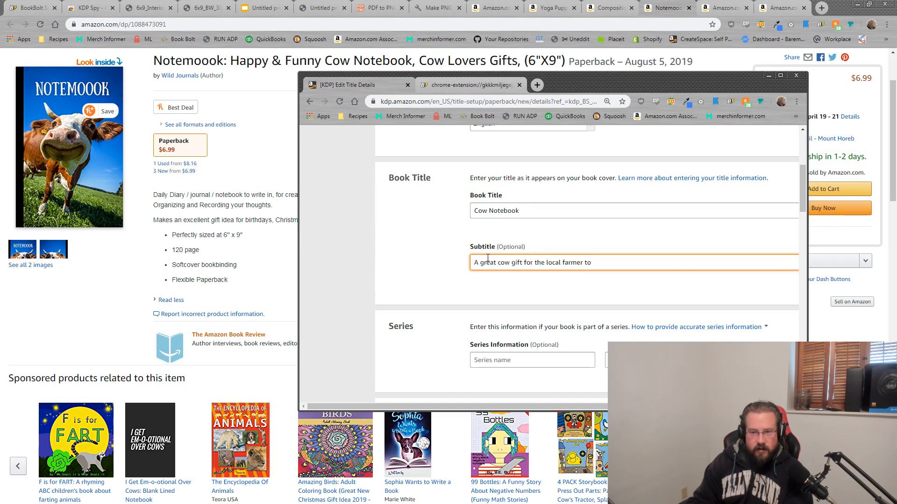
{"action": "type", "text": "jot "}
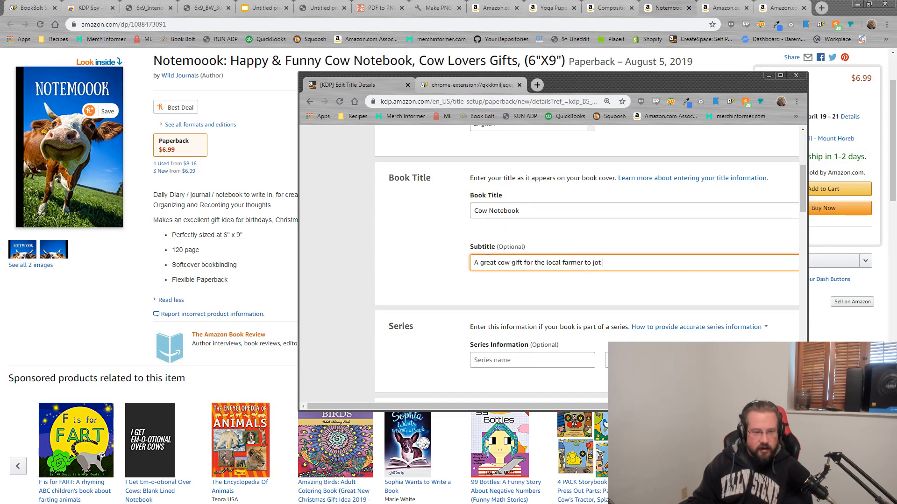
{"action": "type", "text": "down their notes."}
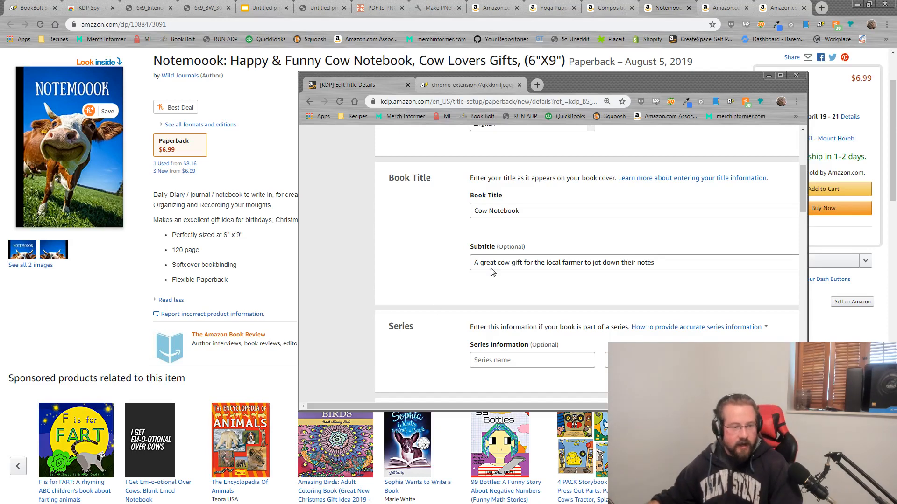
{"action": "scroll", "coordinate": [604, 243], "scroll_direction": "down", "scroll_amount": 8}
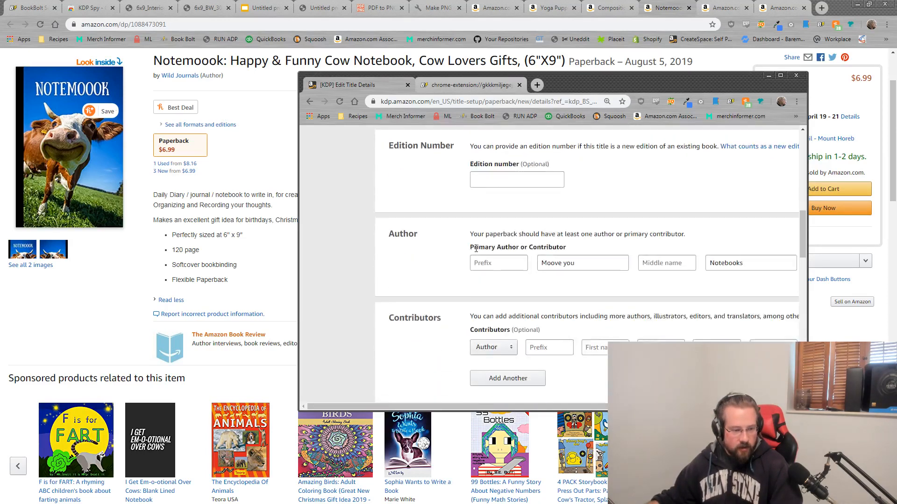
Step: Add an intro line above the bullets: 'This cow notebook is perfect for the local farmer or vet…'
{"action": "scroll", "coordinate": [476, 249], "scroll_direction": "down", "scroll_amount": 4}
{"action": "left_click_drag", "start_coordinate": [496, 289], "coordinate": [457, 245]}
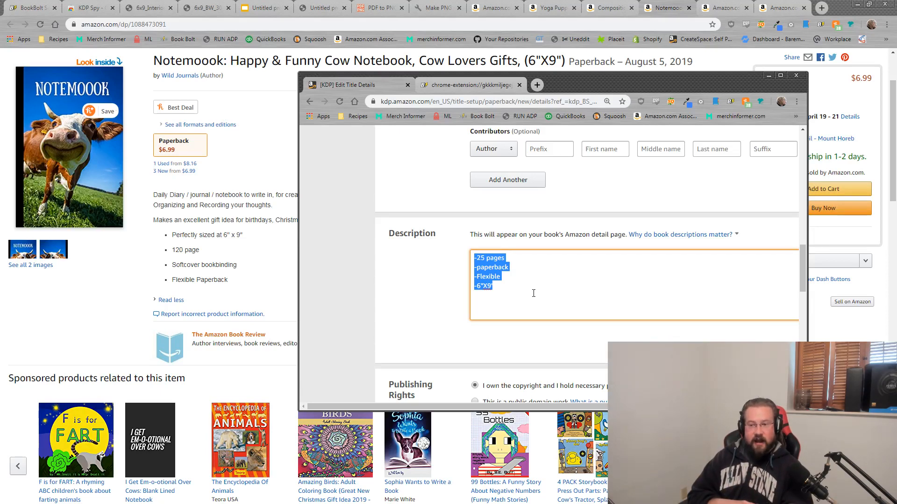
{"action": "left_click", "coordinate": [474, 256]}
{"action": "key", "text": "Return"}
{"action": "key", "text": "Return"}
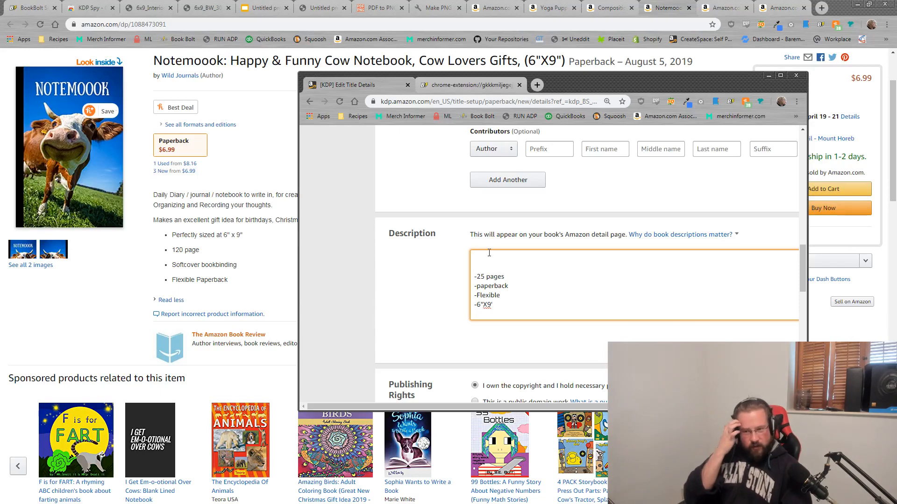
{"action": "key", "text": "Up"}
{"action": "key", "text": "Up"}
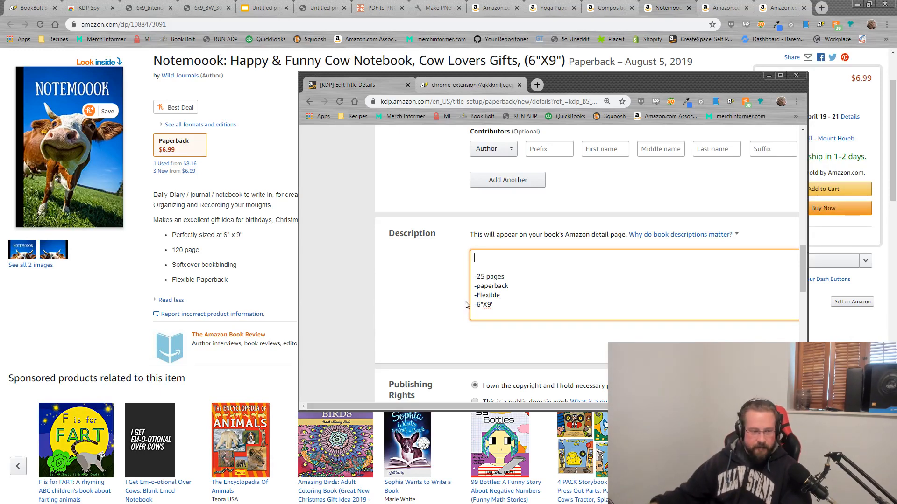
{"action": "type", "text": "This "}
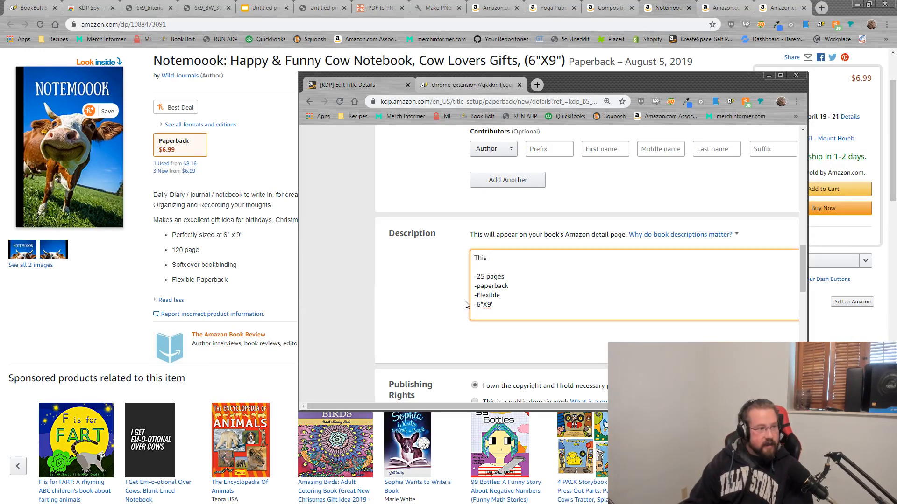
{"action": "type", "text": "cow notebook is"}
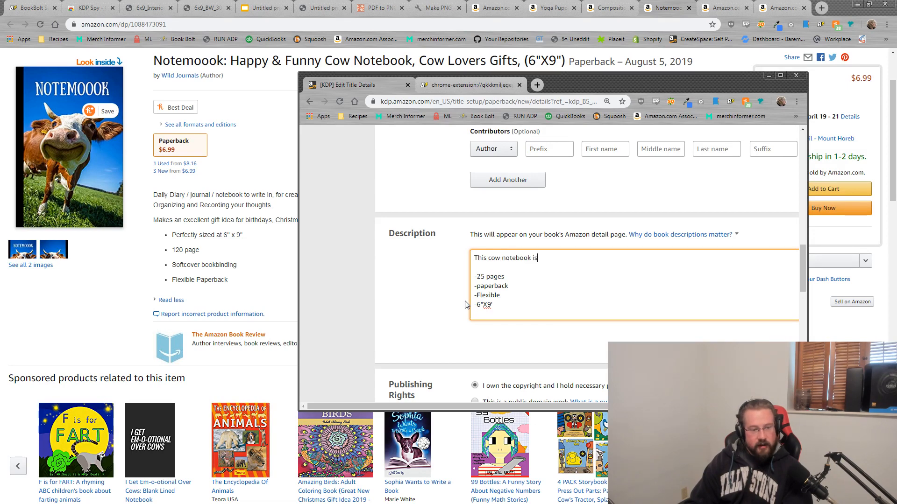
{"action": "type", "text": " perfect"}
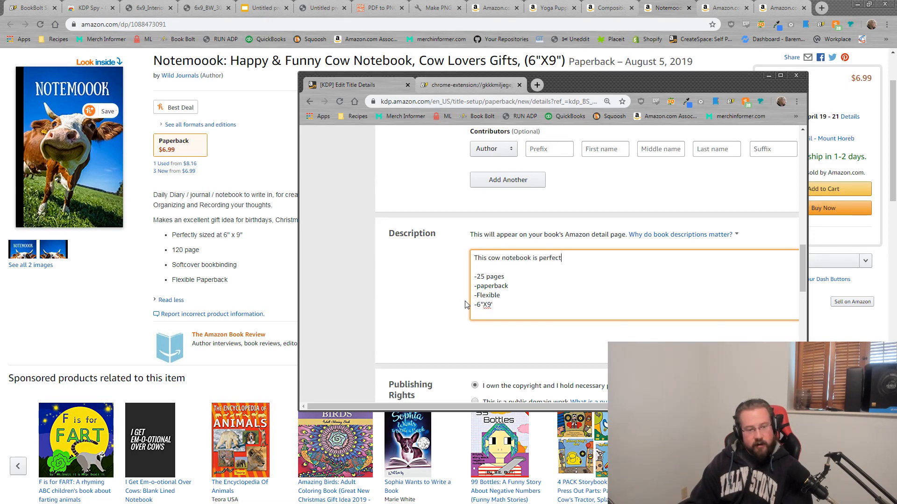
{"action": "type", "text": " for the lo"}
{"action": "key", "text": "BackSpace"}
{"action": "key", "text": "BackSpace"}
{"action": "type", "text": "for the l"}
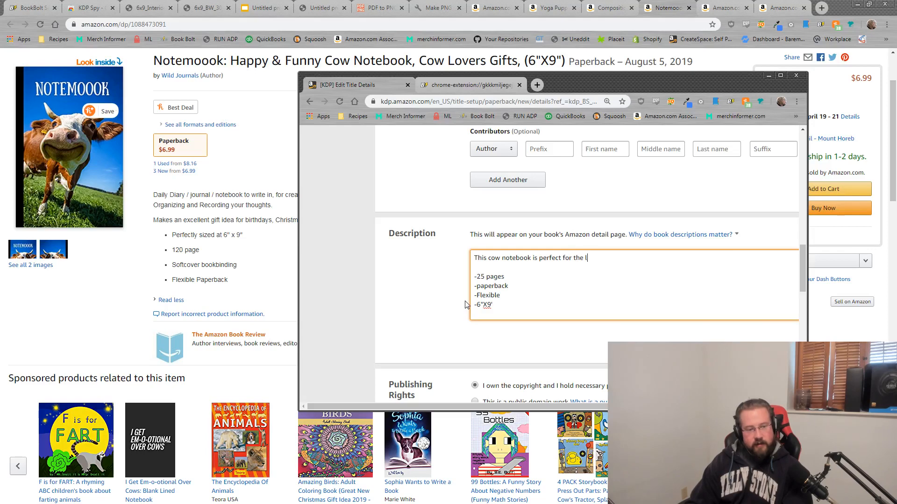
{"action": "type", "text": "ocal farmer "}
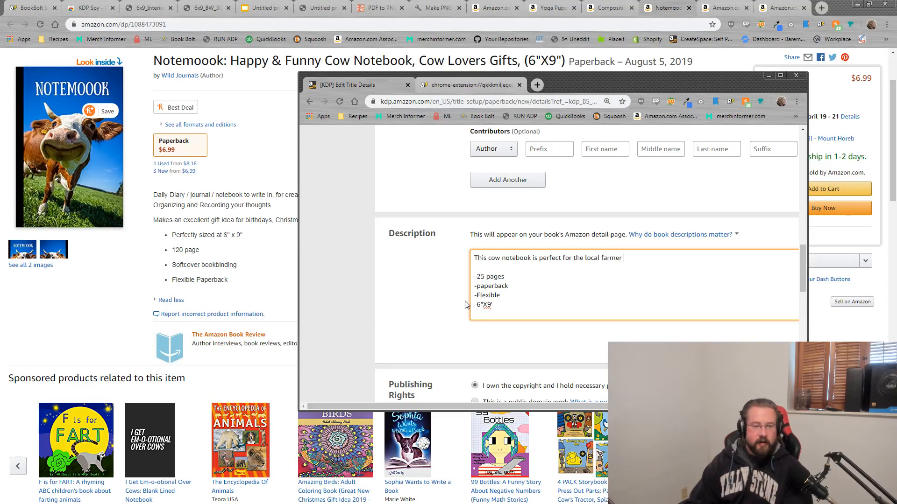
{"action": "type", "text": "or vet to "}
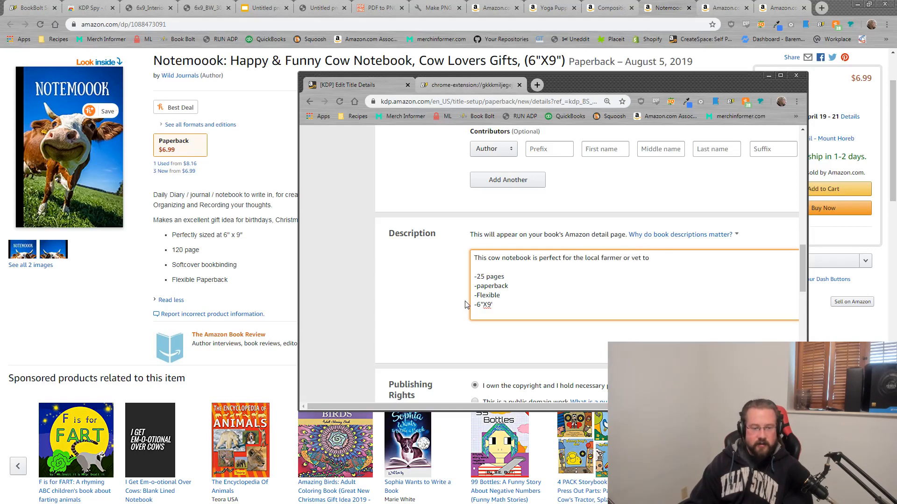
{"action": "type", "text": "jot down any notes such "}
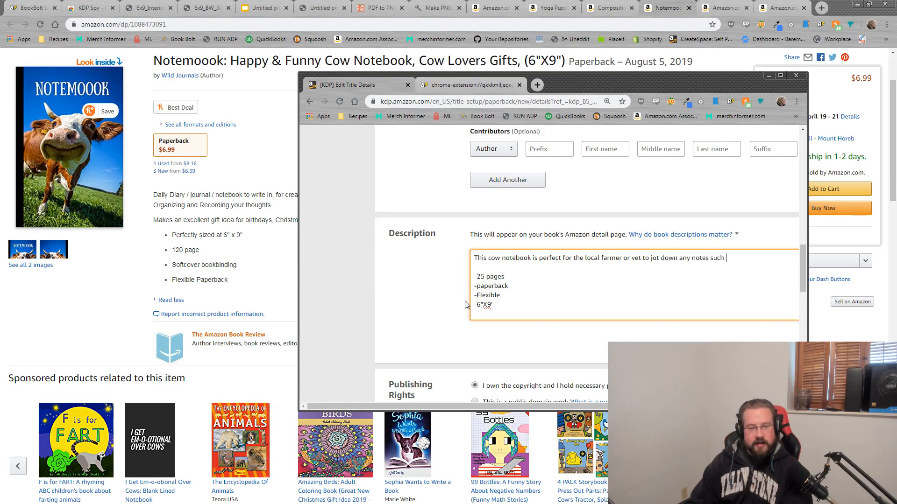
{"action": "type", "text": "as vaccination rec"}
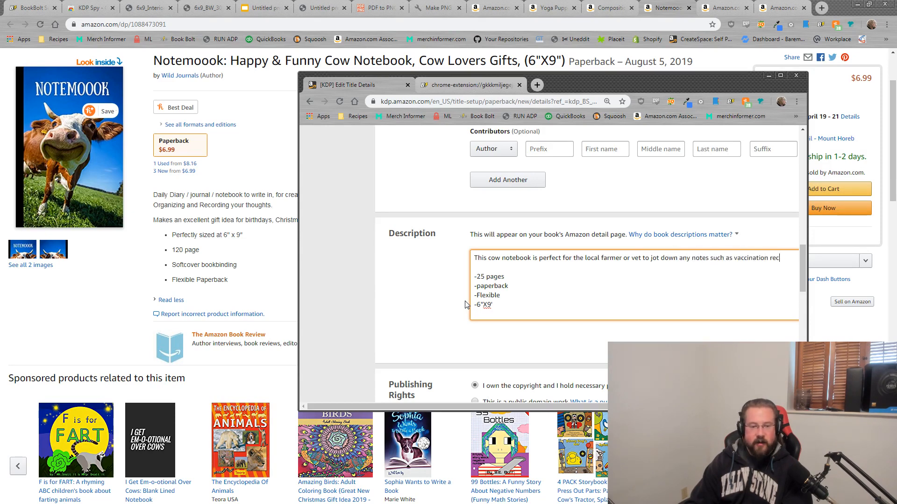
{"action": "type", "text": "ords or "}
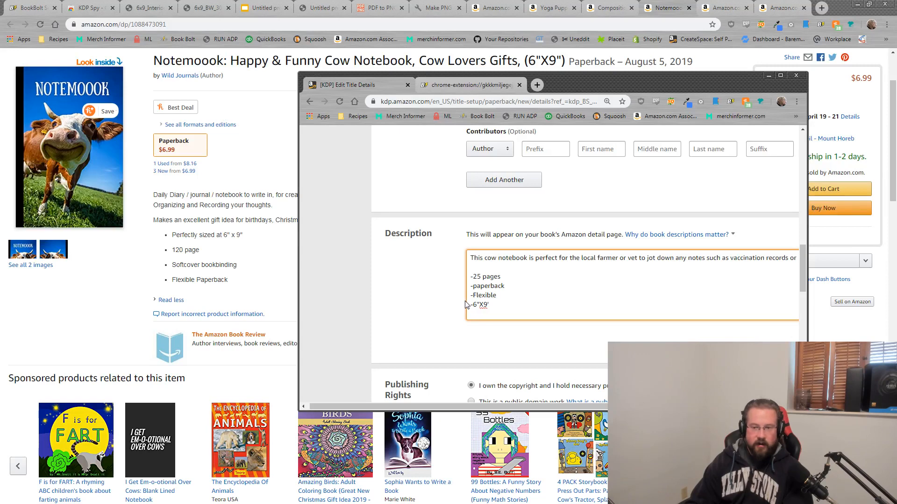
{"action": "type", "text": "feeding schedules"}
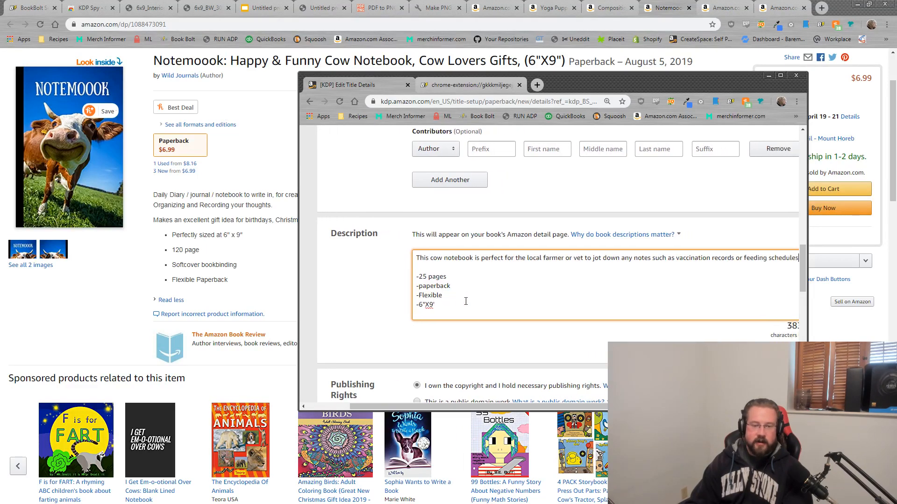
{"action": "type", "text": "."}
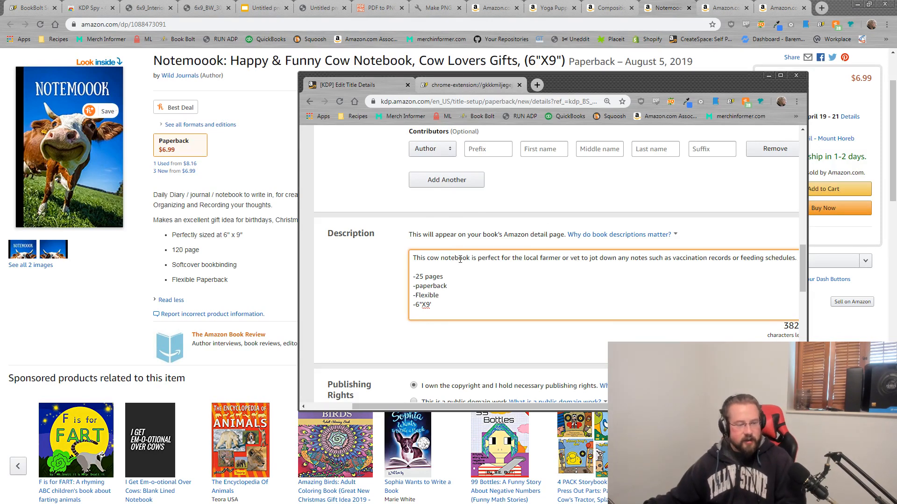
Step: Scroll down to Keywords, maximize the KDP browser window and place the keyword notes beside it
{"action": "left_click", "coordinate": [350, 284]}
{"action": "scroll", "coordinate": [350, 280], "scroll_direction": "down", "scroll_amount": 4}
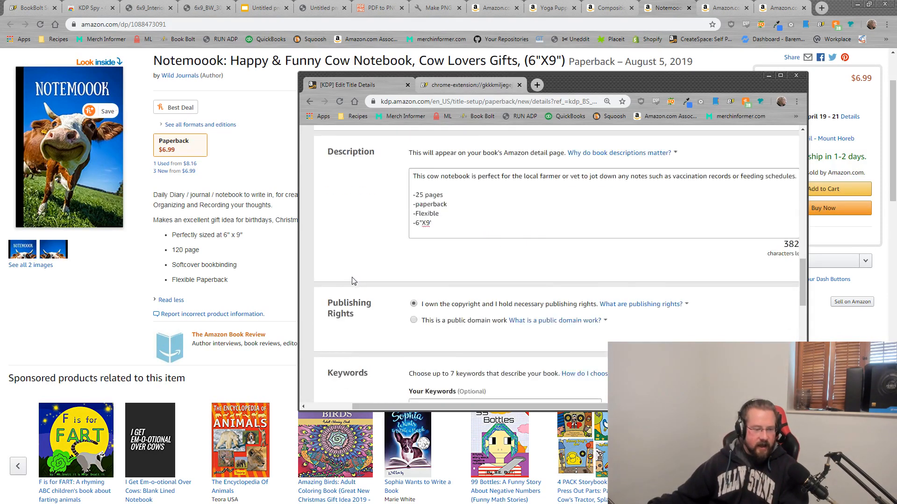
{"action": "left_click", "coordinate": [433, 300]}
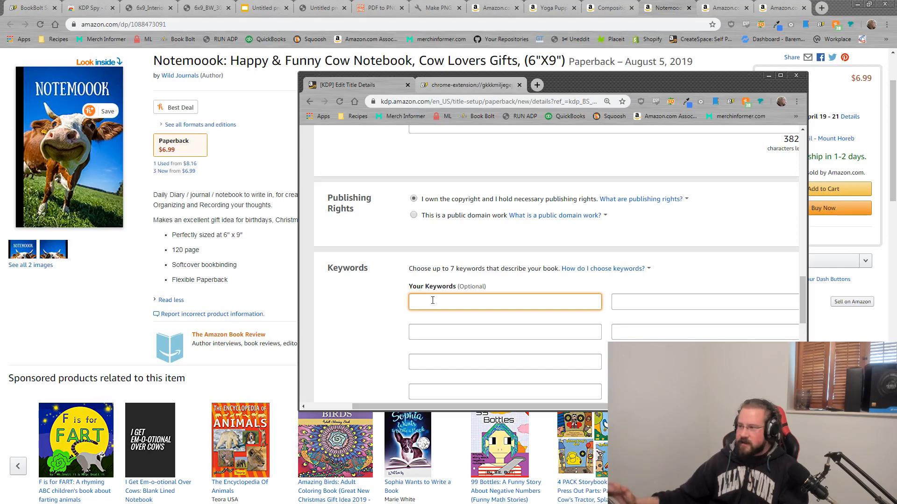
{"action": "left_click", "coordinate": [780, 75]}
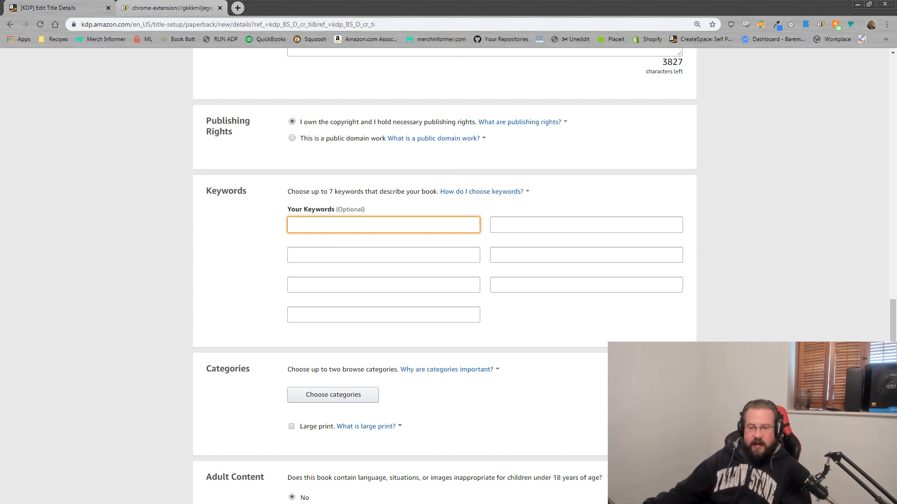
{"action": "key", "text": "alt+Tab"}
{"action": "left_click_drag", "start_coordinate": [896, 152], "coordinate": [896, 121]}
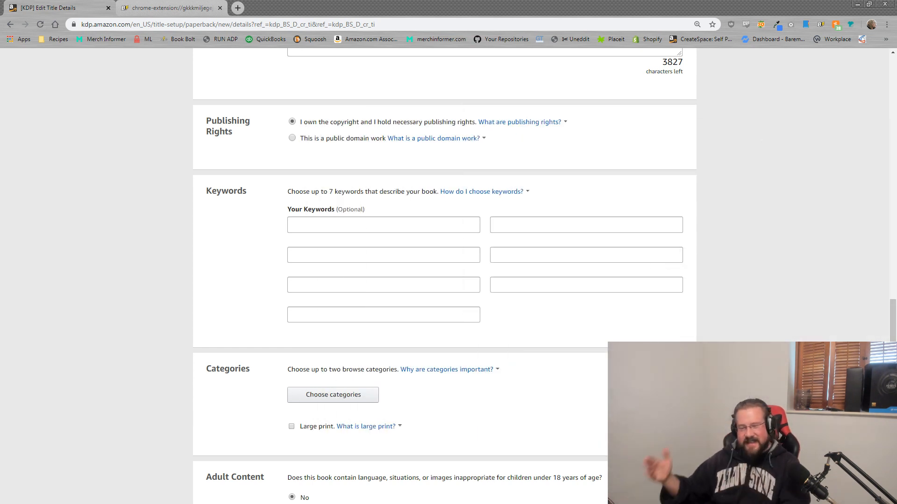
Step: Enter 'keywords related to the market' and 'keywords related to the market - who is the buyer' as keyword notes
{"action": "left_click", "coordinate": [347, 229]}
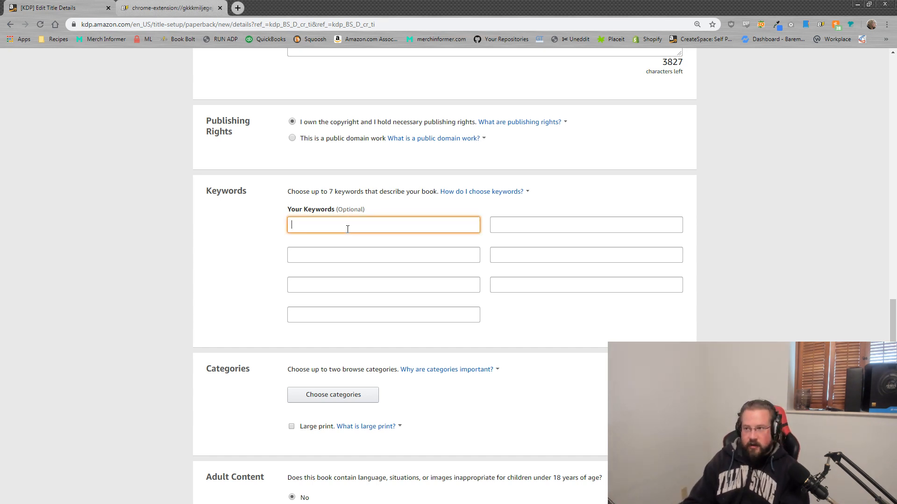
{"action": "type", "text": "keywords related to the"}
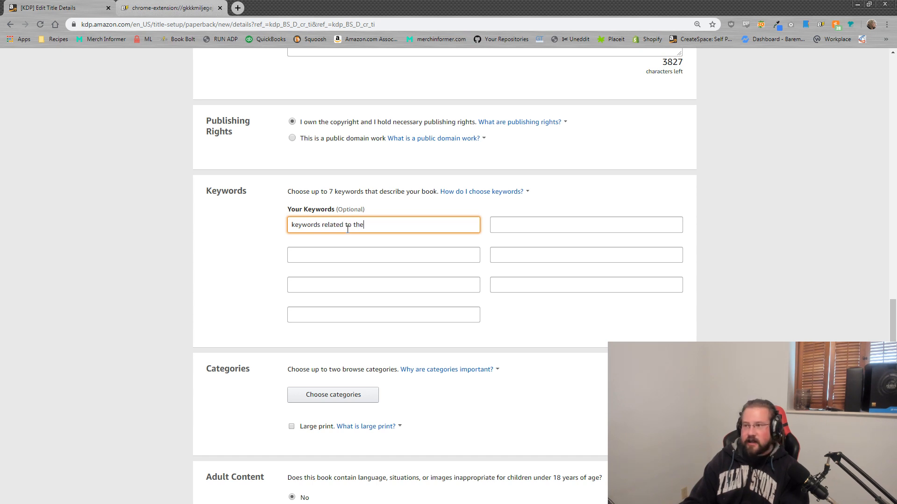
{"action": "type", "text": " market"}
{"action": "left_click", "coordinate": [517, 224]}
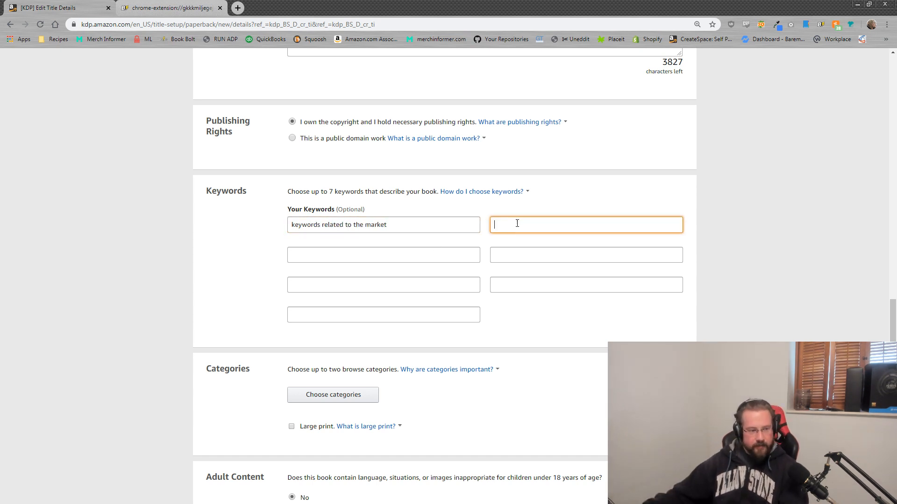
{"action": "type", "text": "keywords related to the market"}
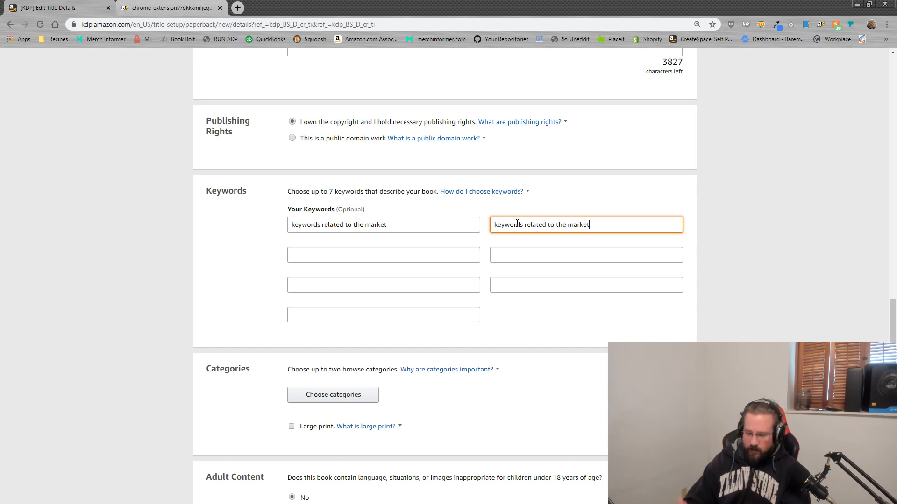
{"action": "type", "text": " -"}
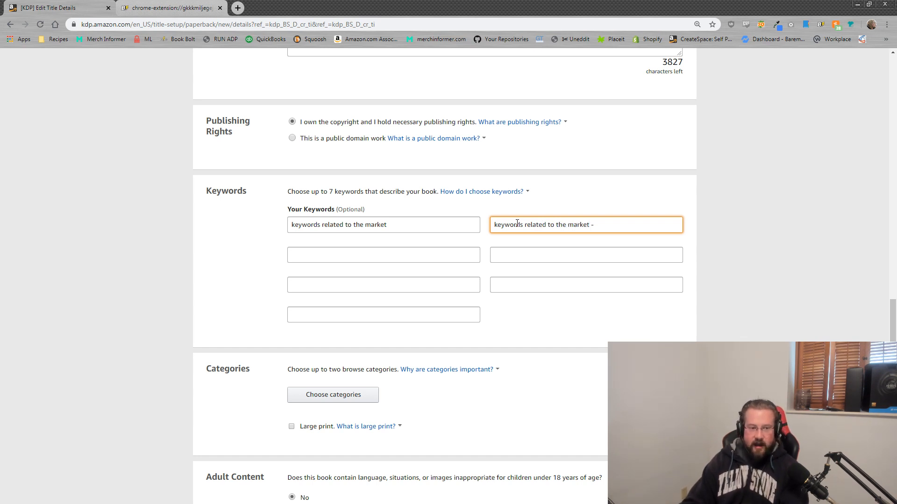
{"action": "type", "text": " who is the buyer"}
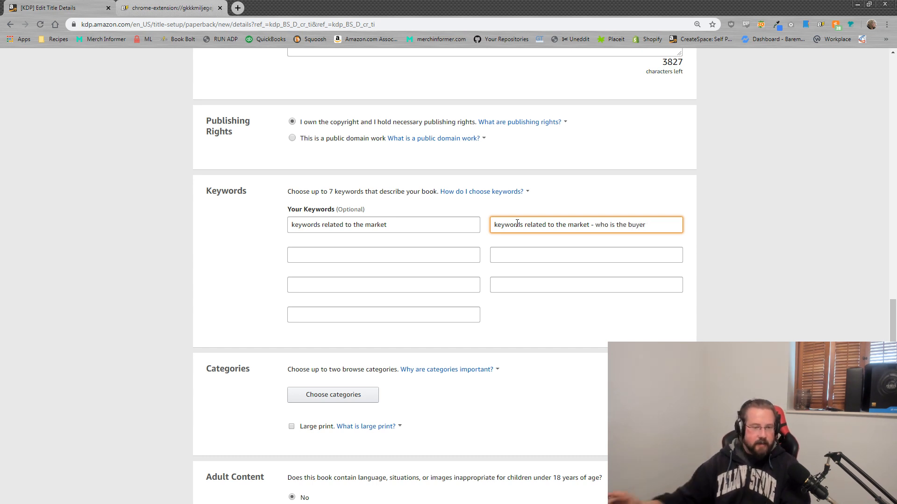
{"action": "left_click_drag", "start_coordinate": [409, 230], "coordinate": [230, 222]}
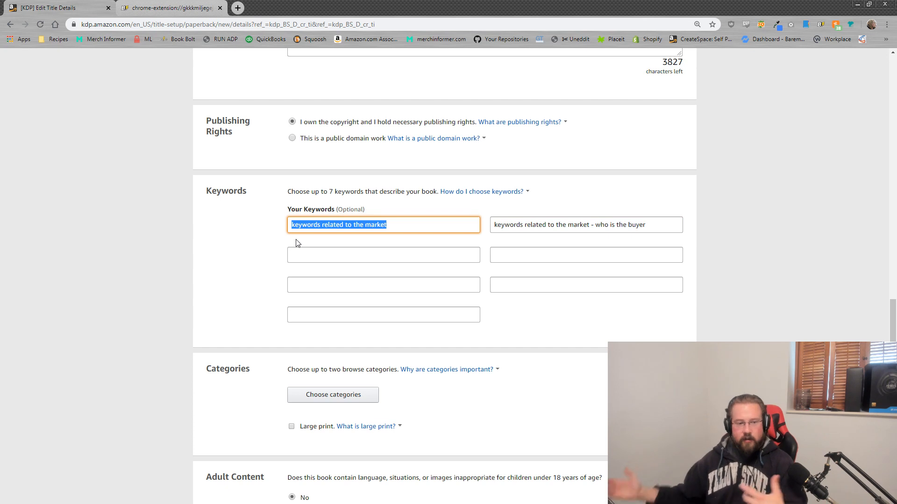
Step: Replace the first keyword note with 'farmers vets veterinarians dairy farm cow farm', checking the Notepad keyword list
{"action": "type", "text": "farme"}
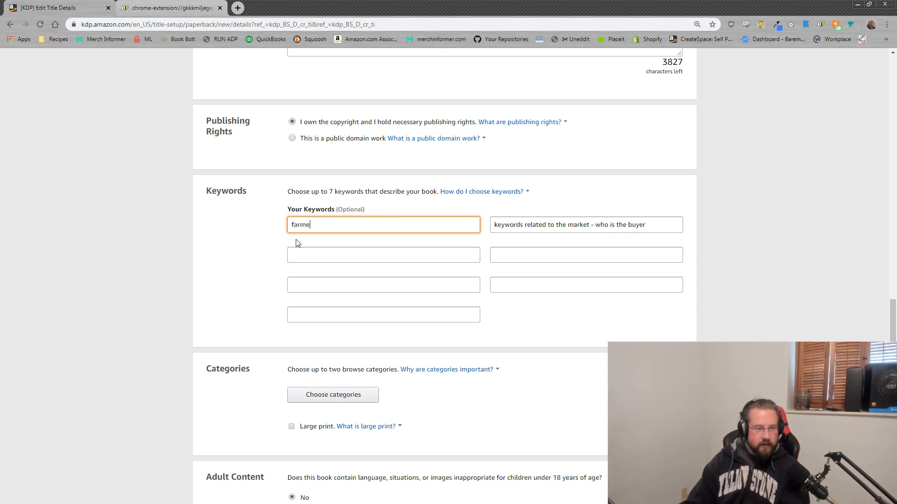
{"action": "type", "text": "rs vets "}
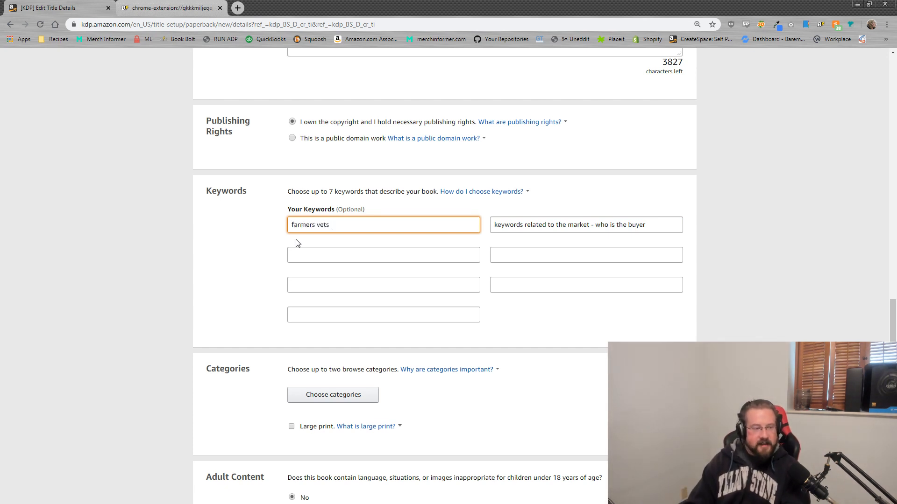
{"action": "type", "text": "veterinarians"}
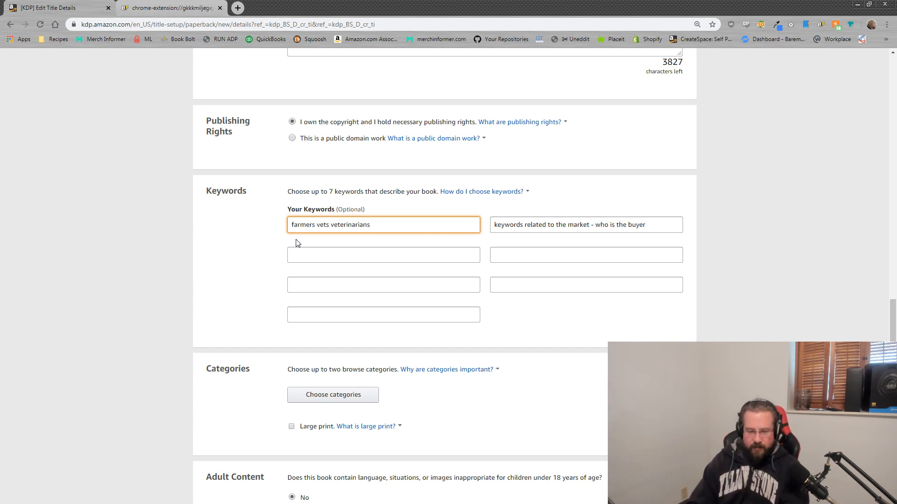
{"action": "type", "text": "dairy"}
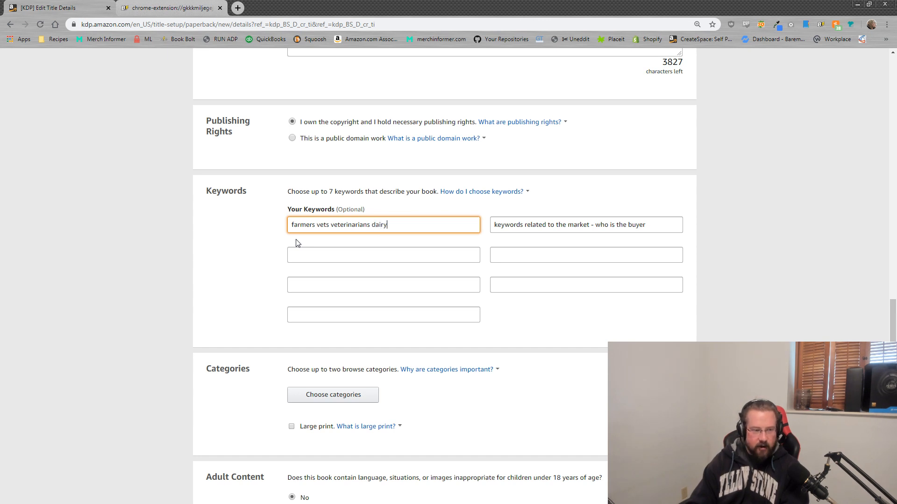
{"action": "type", "text": " farm"}
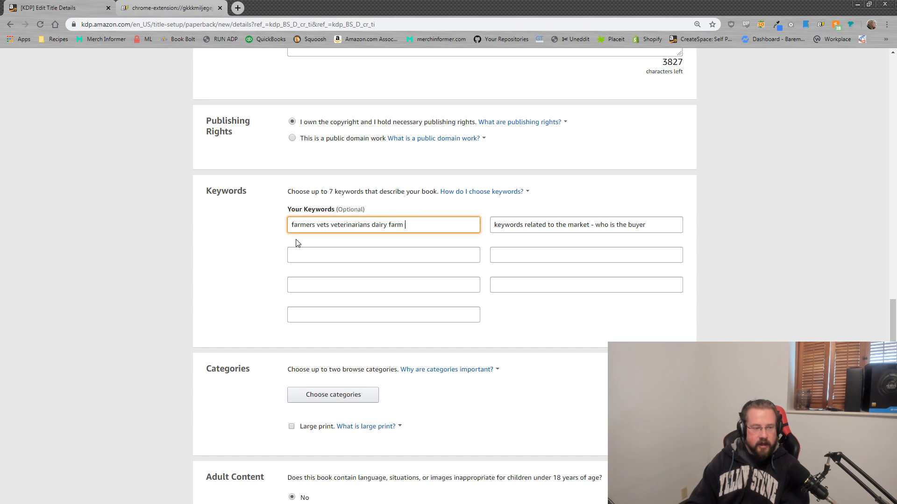
{"action": "left_click_drag", "start_coordinate": [647, 225], "coordinate": [270, 220]}
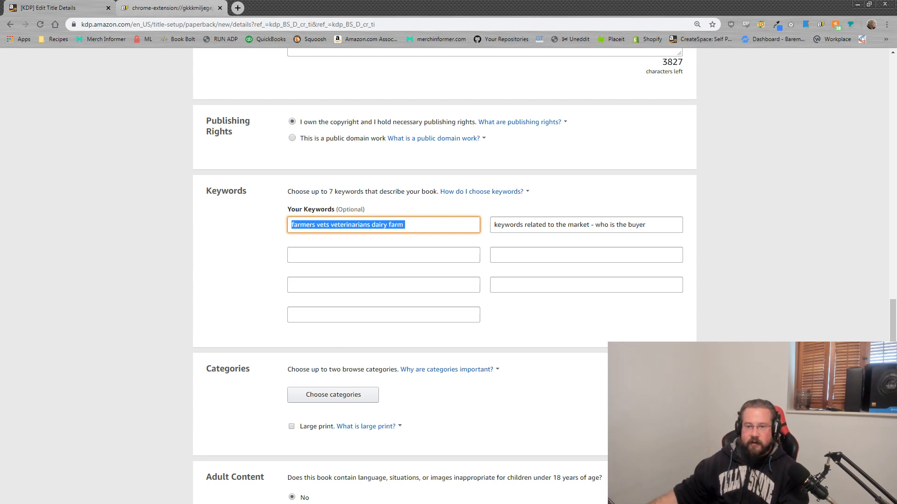
{"action": "key", "text": "alt+Tab"}
{"action": "left_click_drag", "start_coordinate": [896, 174], "coordinate": [536, 157]}
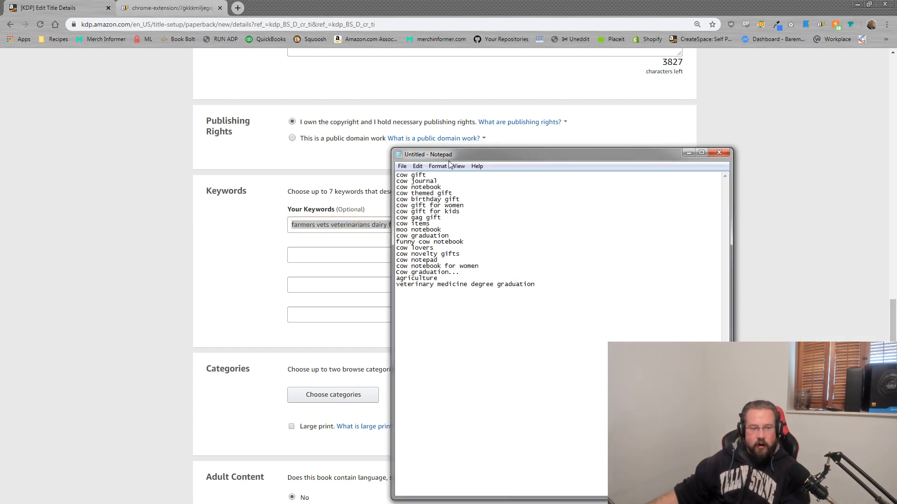
{"action": "left_click_drag", "start_coordinate": [465, 153], "coordinate": [896, 154]}
{"action": "left_click", "coordinate": [428, 222]}
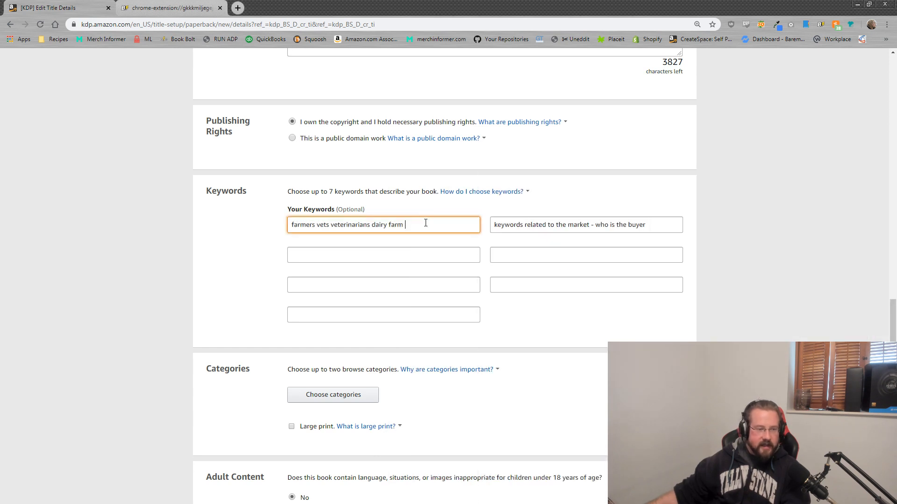
{"action": "type", "text": "cow"}
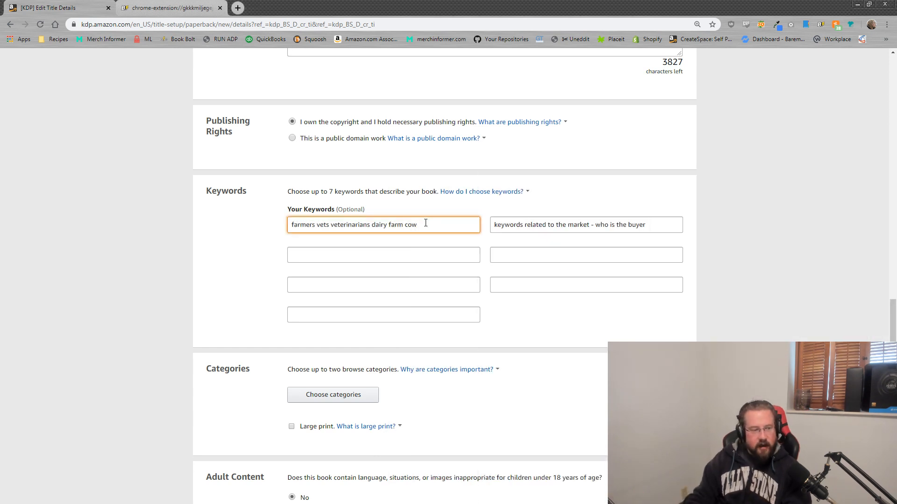
{"action": "type", "text": " farm cow"}
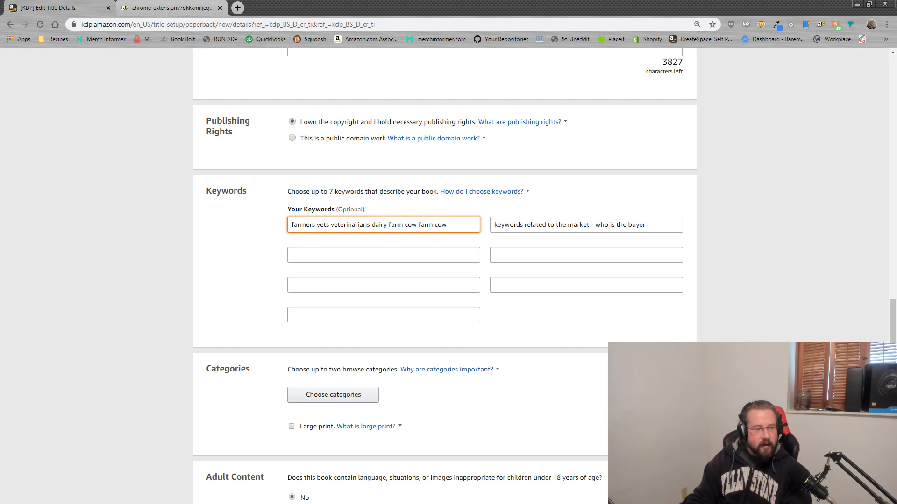
{"action": "key", "text": "BackSpace"}
{"action": "key", "text": "BackSpace"}
{"action": "key", "text": "BackSpace"}
{"action": "key", "text": "BackSpace"}
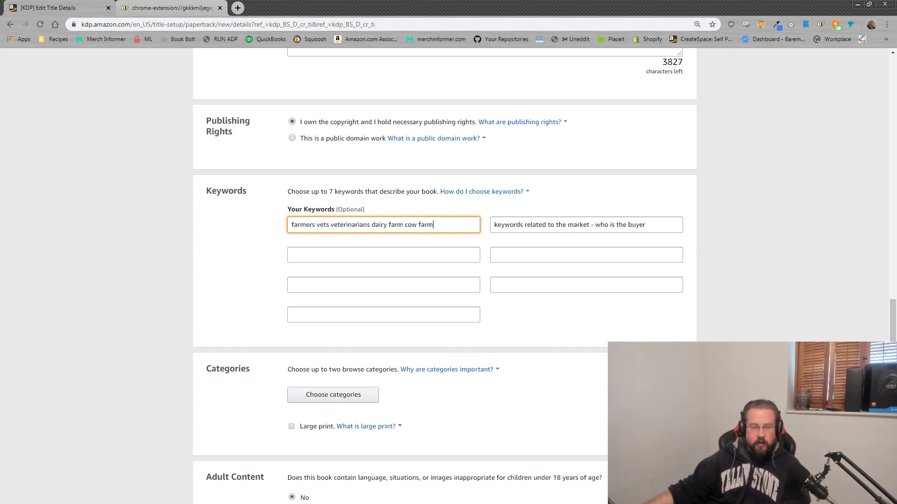
{"action": "left_click", "coordinate": [668, 339]}
{"action": "scroll", "coordinate": [671, 339], "scroll_direction": "up", "scroll_amount": 2}
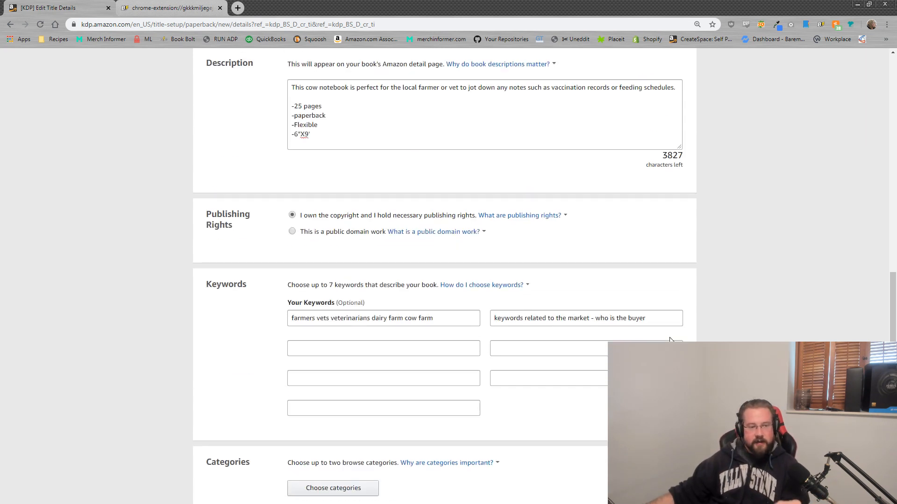
{"action": "scroll", "coordinate": [670, 340], "scroll_direction": "up", "scroll_amount": 2}
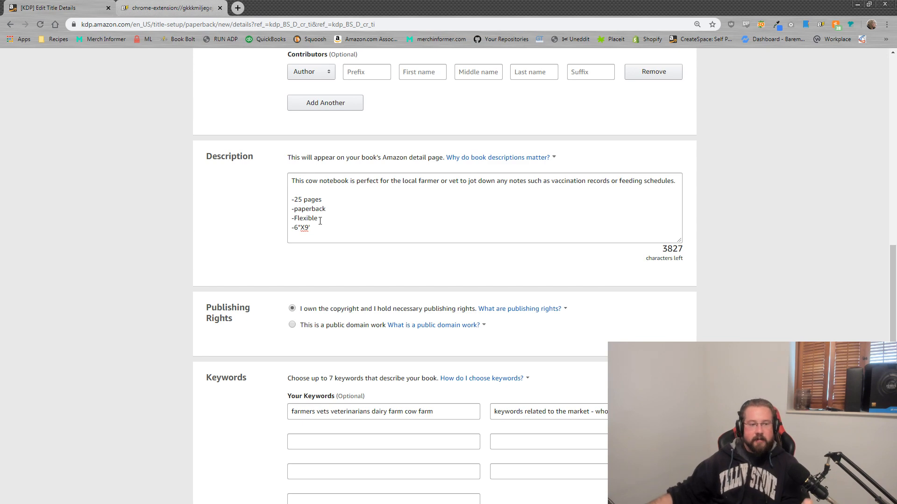
{"action": "scroll", "coordinate": [320, 220], "scroll_direction": "up", "scroll_amount": 12}
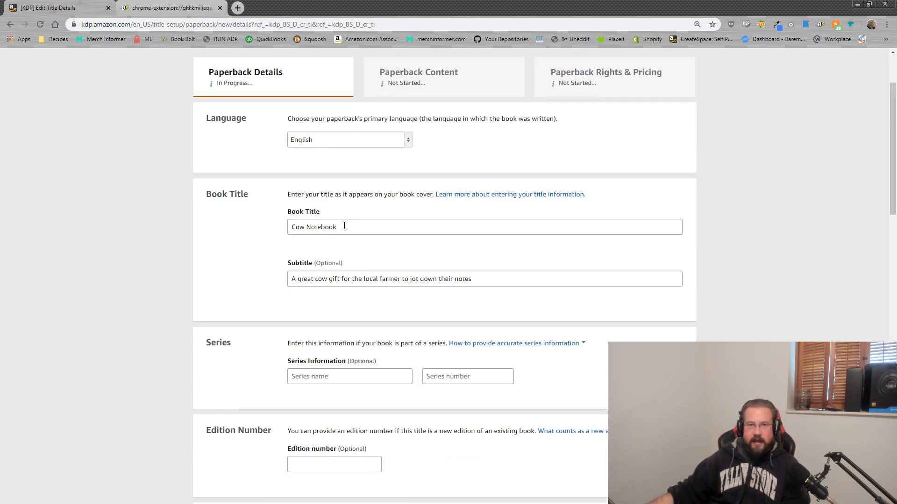
{"action": "left_click_drag", "start_coordinate": [339, 227], "coordinate": [290, 230]}
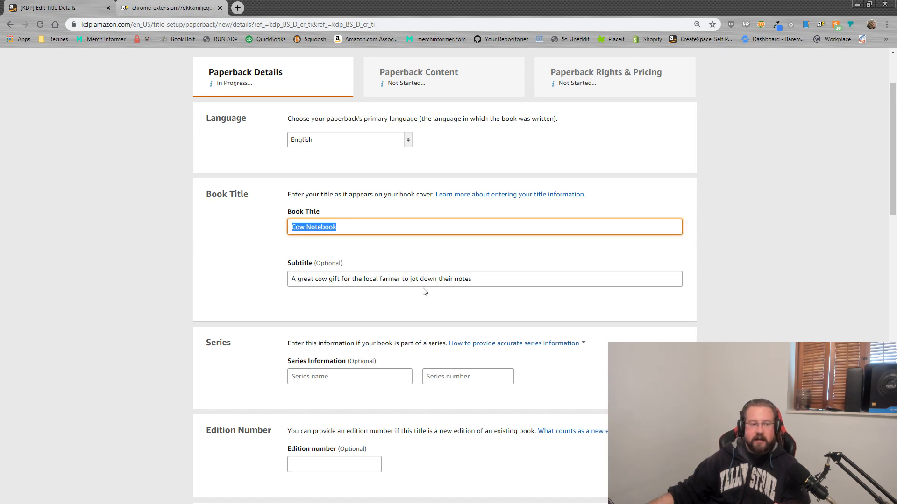
{"action": "left_click_drag", "start_coordinate": [481, 279], "coordinate": [217, 256]}
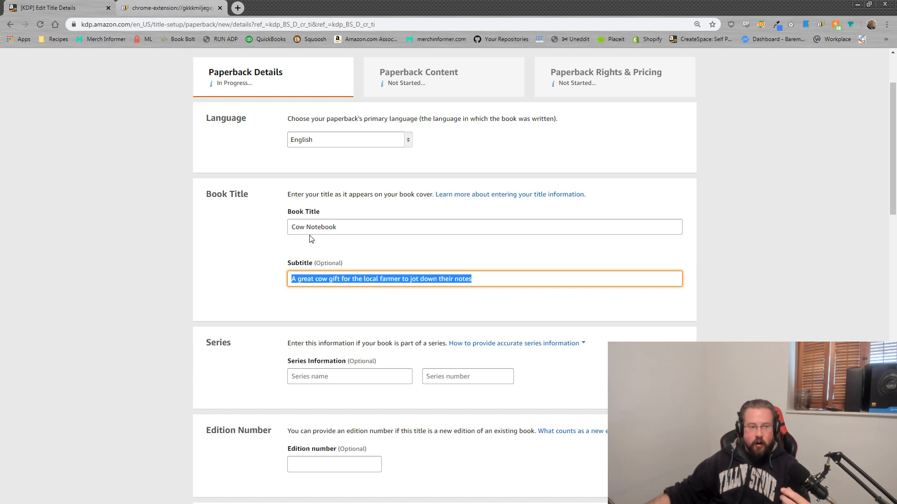
{"action": "left_click_drag", "start_coordinate": [334, 228], "coordinate": [274, 235]}
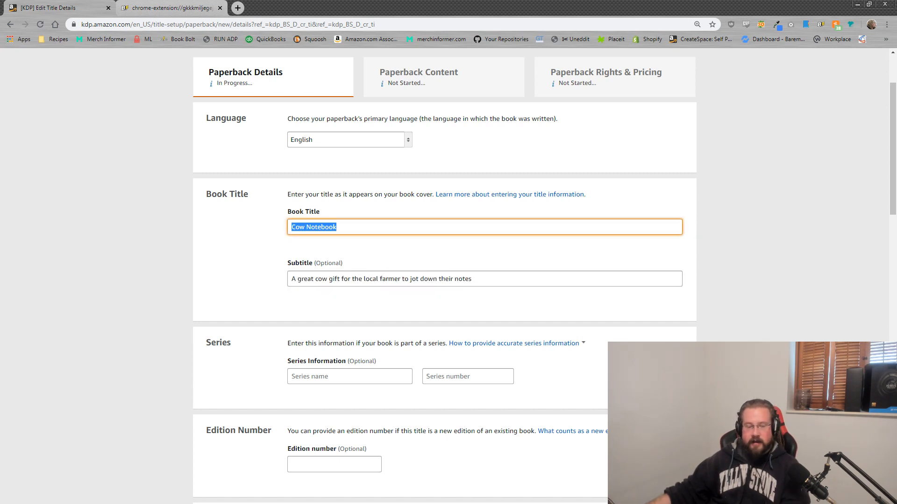
{"action": "left_click", "coordinate": [654, 365]}
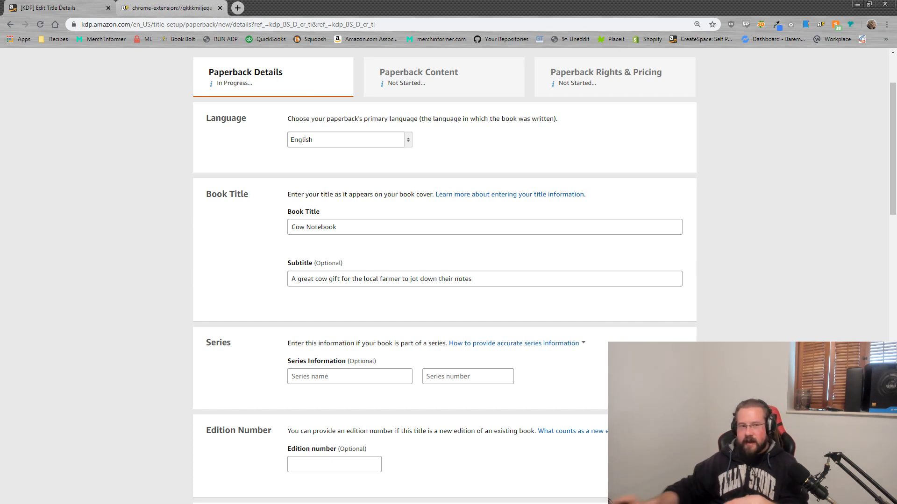
{"action": "triple_click", "coordinate": [354, 221]}
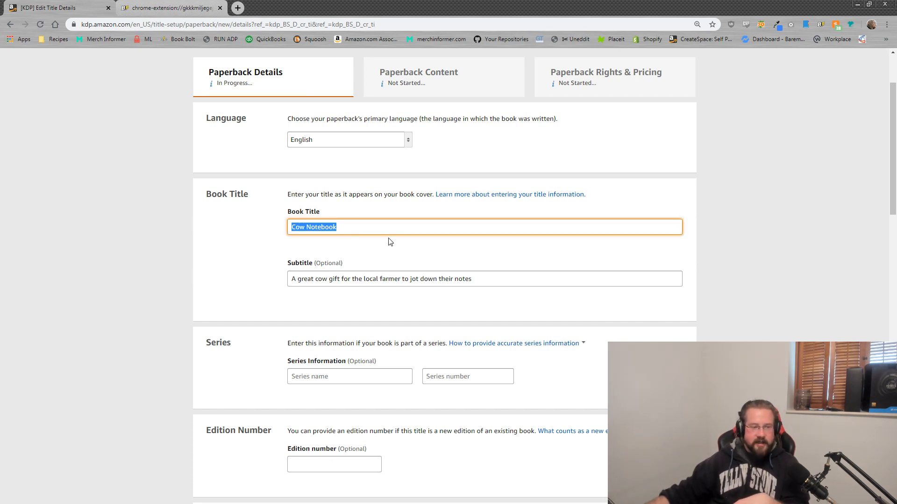
{"action": "triple_click", "coordinate": [511, 278]}
{"action": "scroll", "coordinate": [406, 311], "scroll_direction": "down", "scroll_amount": 6}
{"action": "scroll", "coordinate": [408, 310], "scroll_direction": "down", "scroll_amount": 4}
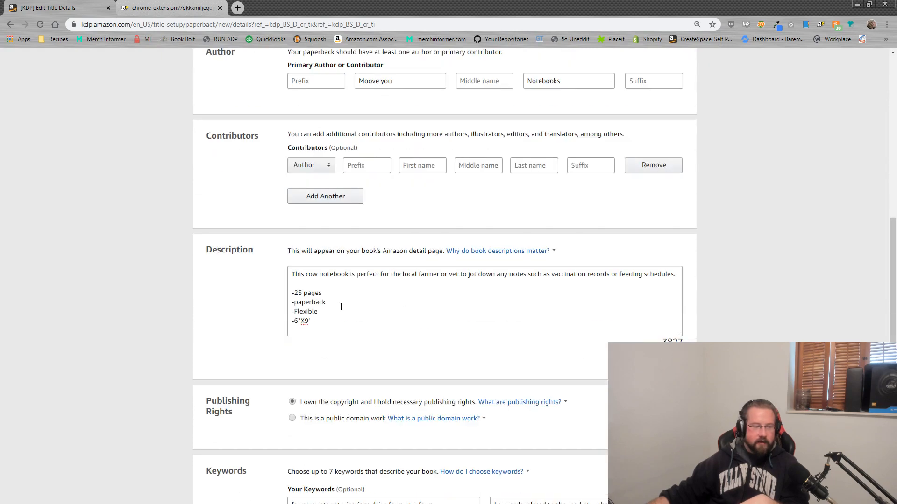
{"action": "left_click_drag", "start_coordinate": [327, 325], "coordinate": [254, 264]}
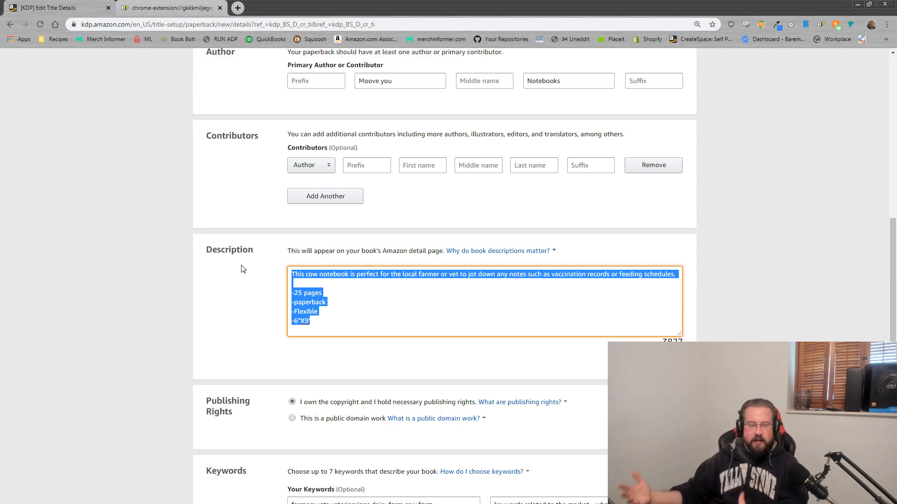
{"action": "scroll", "coordinate": [400, 334], "scroll_direction": "down", "scroll_amount": 4}
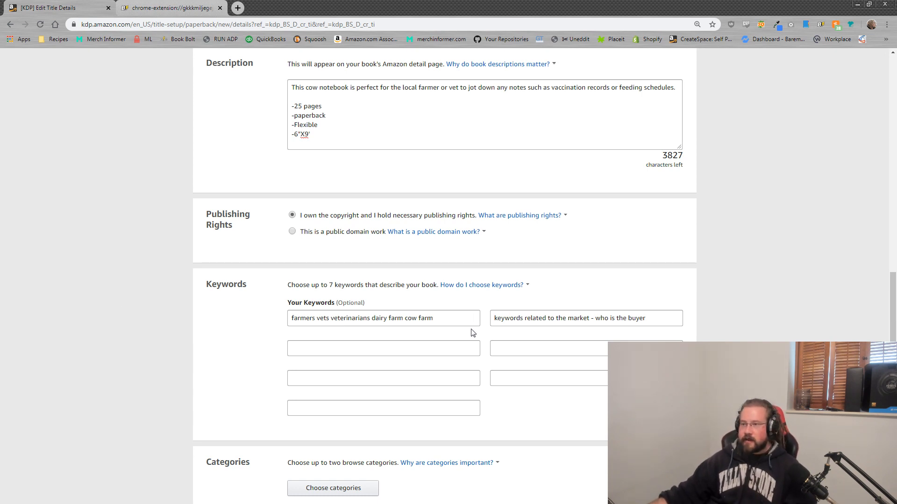
Step: Enter 'what type of book are you selling' as the fourth keyword and 'cow notebook moo notebook' as the third
{"action": "left_click", "coordinate": [357, 346]}
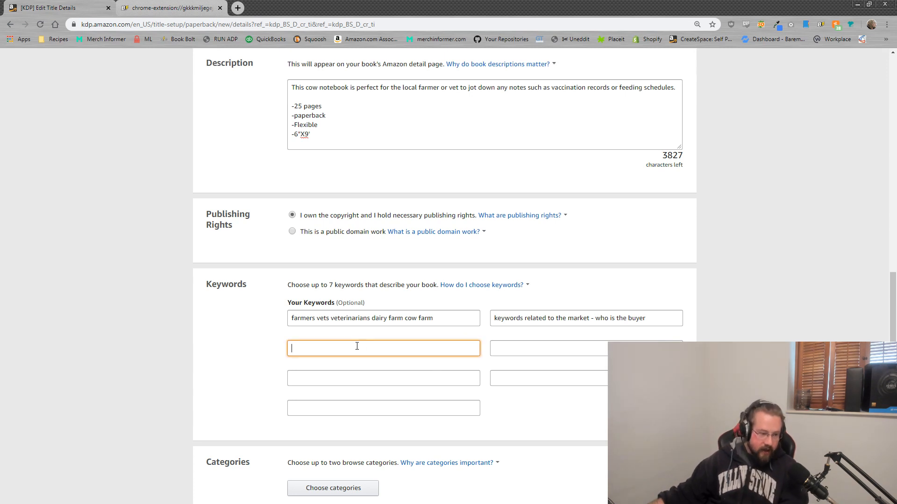
{"action": "type", "text": "keywords related "}
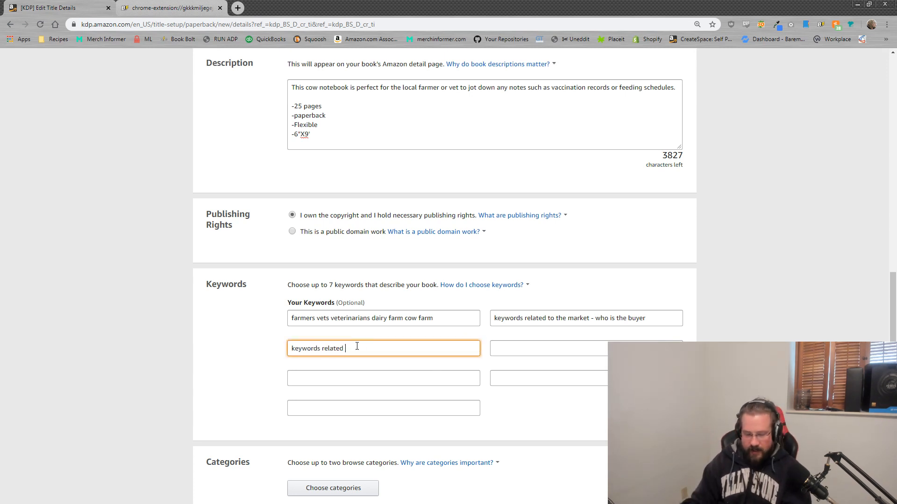
{"action": "type", "text": "to the product itself"}
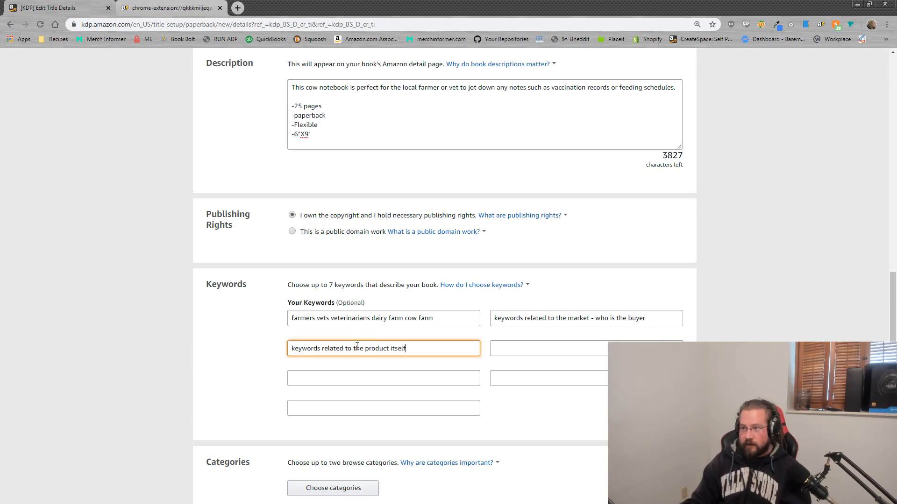
{"action": "left_click", "coordinate": [513, 348]}
{"action": "type", "text": "what type "}
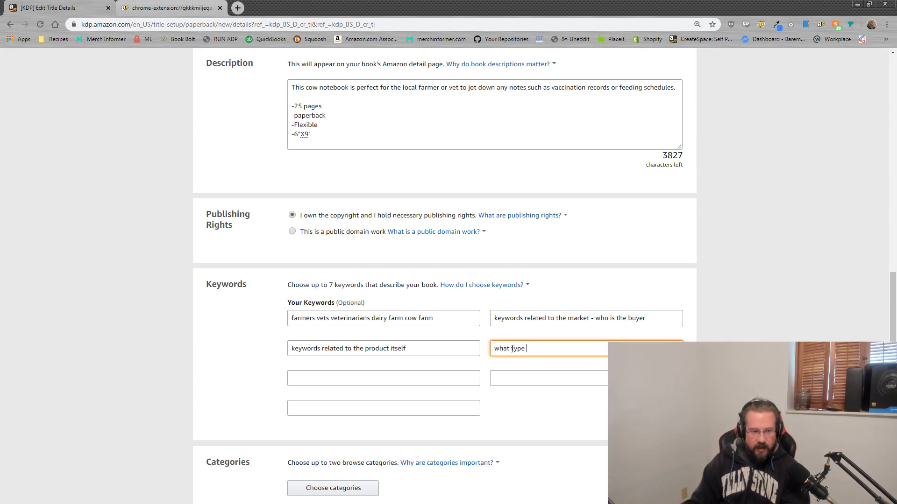
{"action": "type", "text": "of book are you selling"}
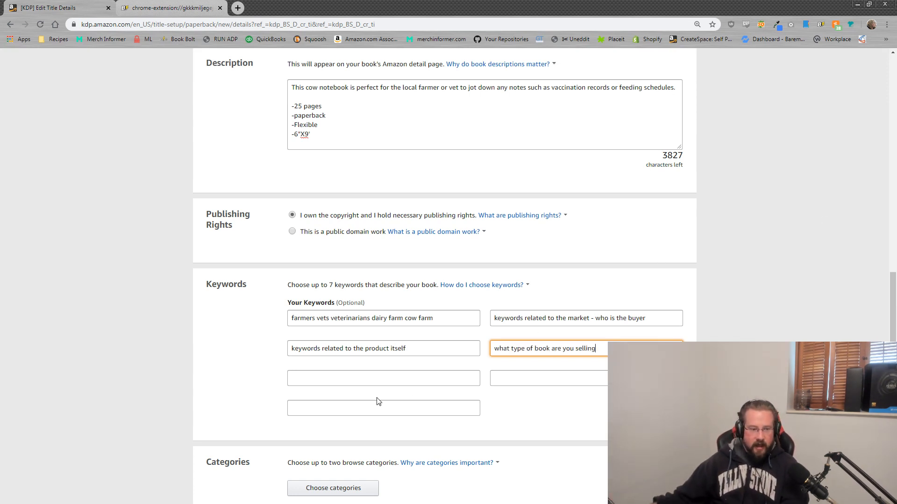
{"action": "left_click_drag", "start_coordinate": [415, 348], "coordinate": [166, 320]}
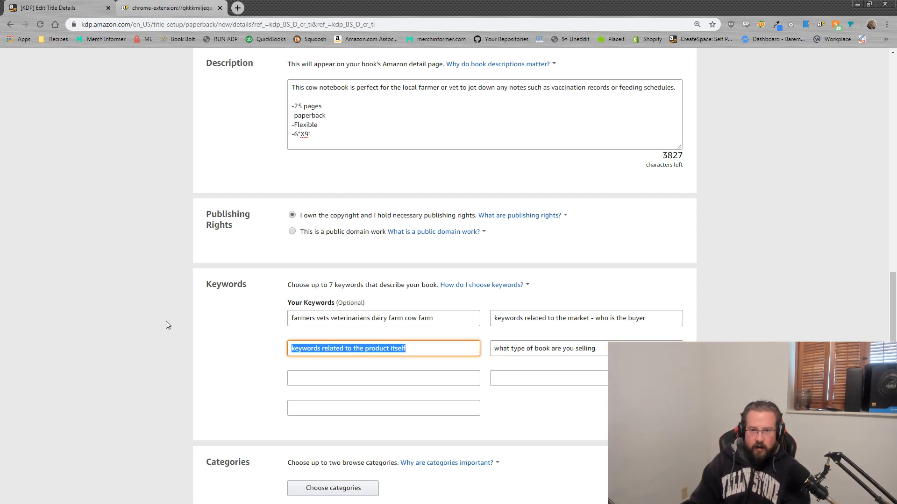
{"action": "type", "text": "cow notebook "}
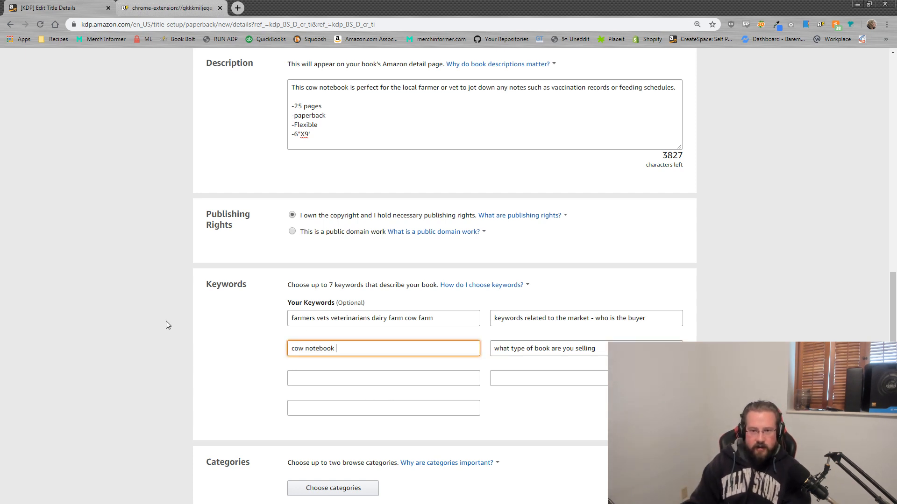
{"action": "type", "text": "moo notebook"}
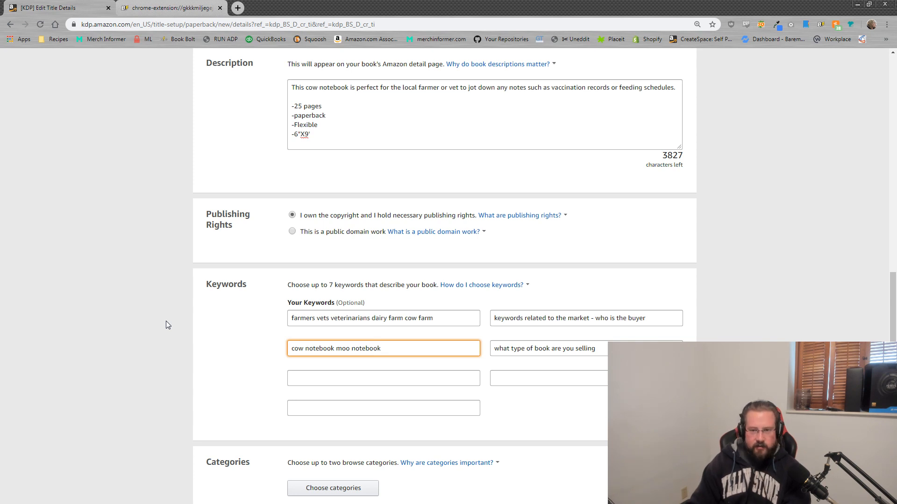
{"action": "left_click_drag", "start_coordinate": [896, 135], "coordinate": [626, 129]}
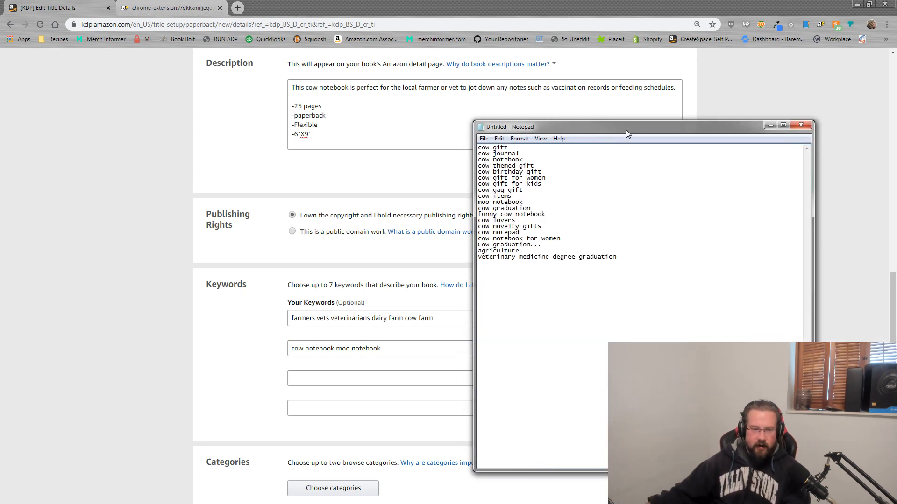
{"action": "left_click_drag", "start_coordinate": [629, 263], "coordinate": [392, 83]}
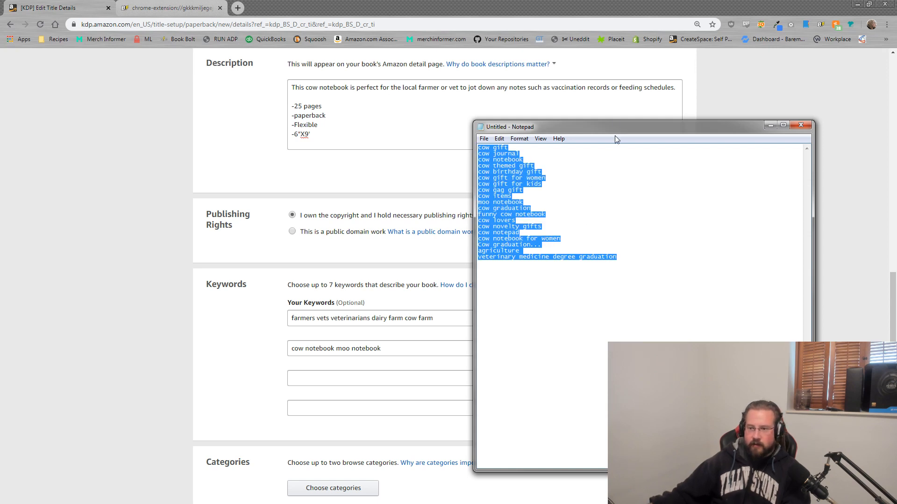
{"action": "left_click_drag", "start_coordinate": [647, 128], "coordinate": [896, 123]}
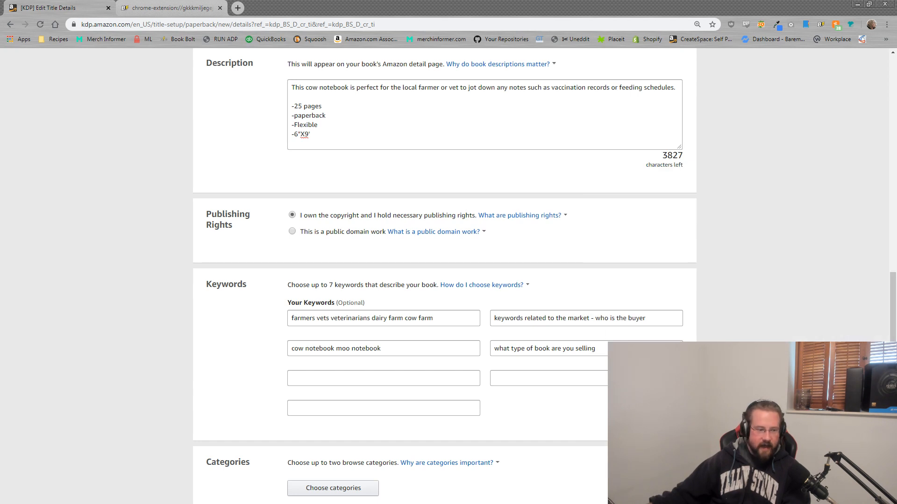
{"action": "left_click_drag", "start_coordinate": [609, 350], "coordinate": [348, 323]}
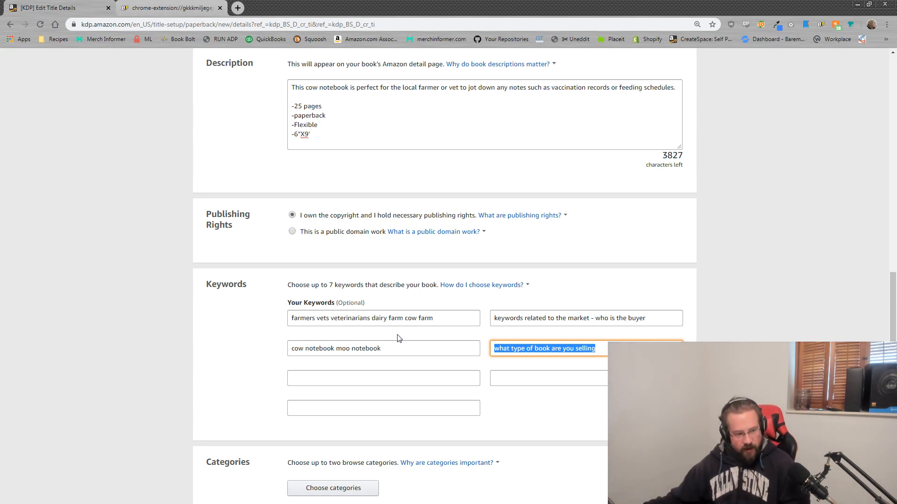
Step: Fill the fifth keyword box with 'cow gift gift for women items gag gift graduation', dropping the 'description keywords:' label
{"action": "left_click", "coordinate": [402, 317]}
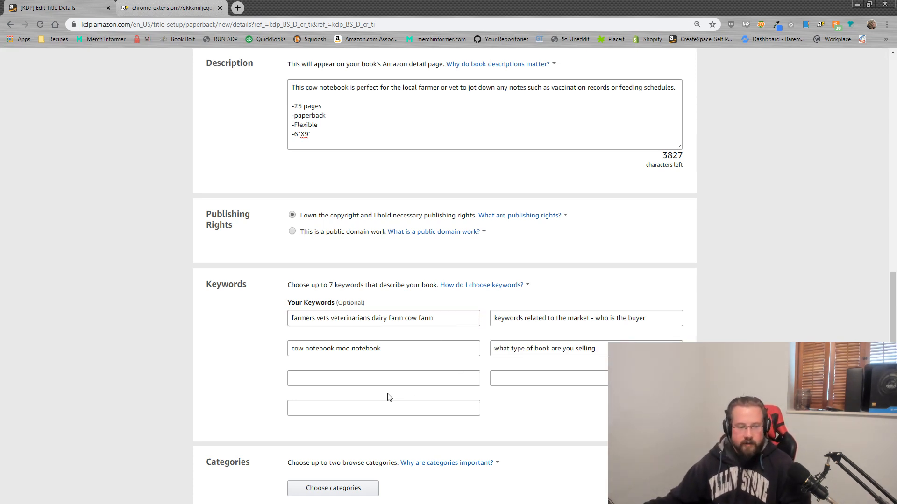
{"action": "left_click", "coordinate": [384, 378]}
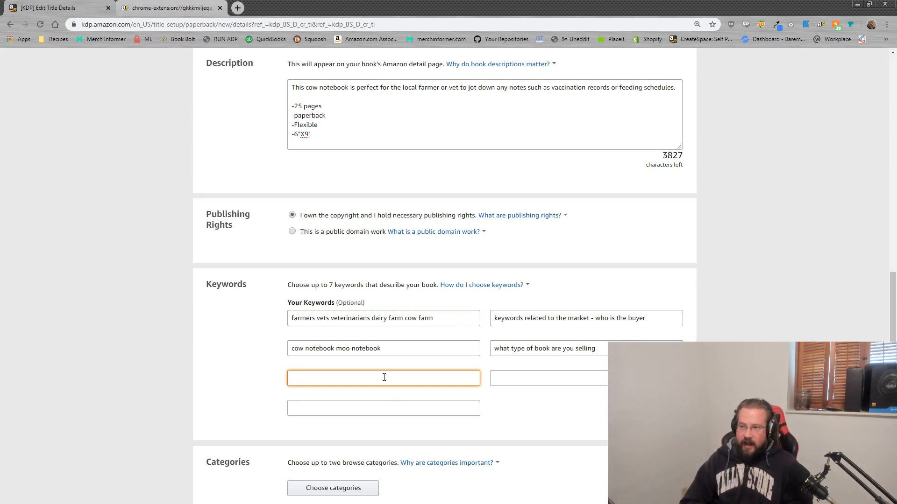
{"action": "type", "text": "descript"}
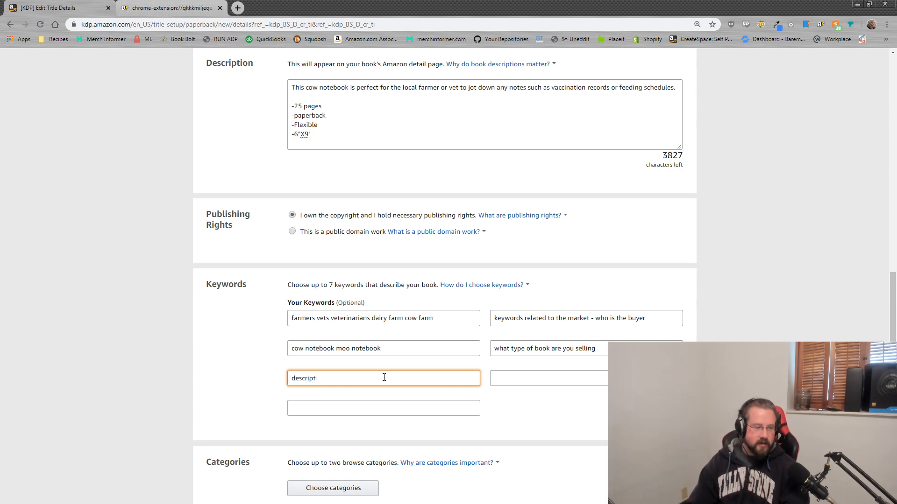
{"action": "type", "text": "ion keywords:"}
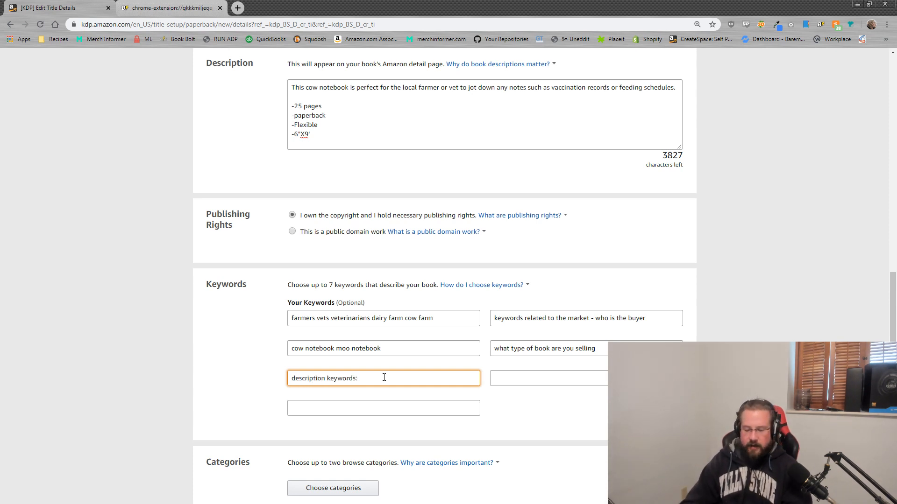
{"action": "type", "text": " cow gift"}
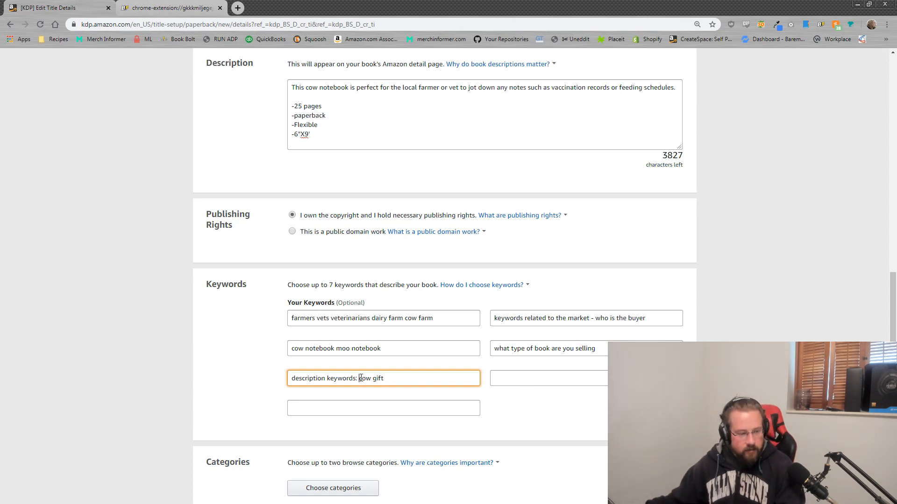
{"action": "left_click_drag", "start_coordinate": [361, 377], "coordinate": [183, 369]}
{"action": "key", "text": "BackSpace"}
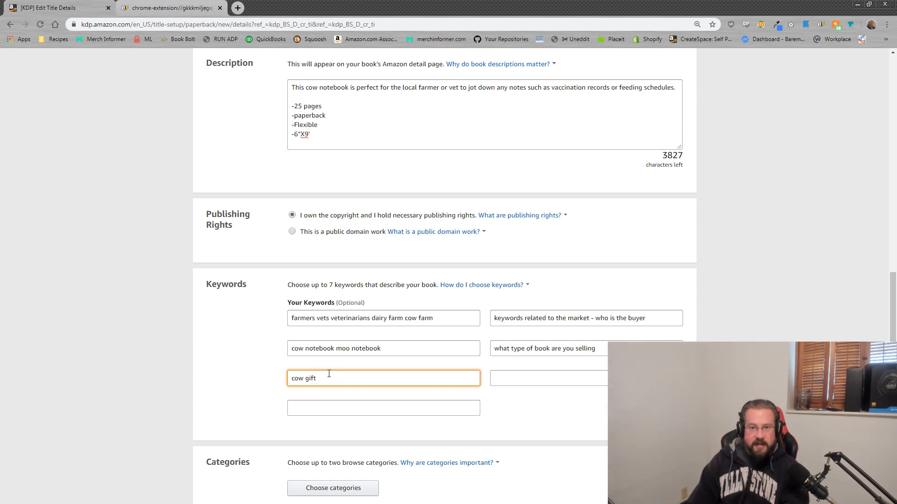
{"action": "type", "text": "gift"}
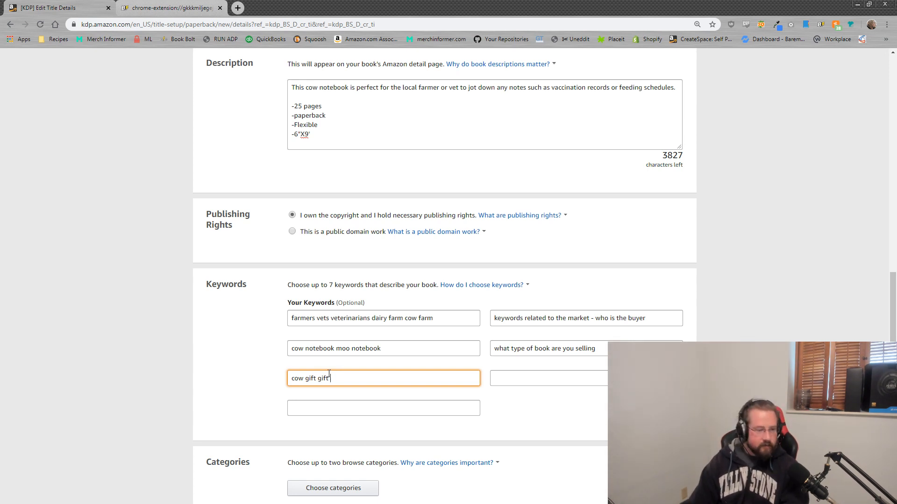
{"action": "type", "text": " for women"}
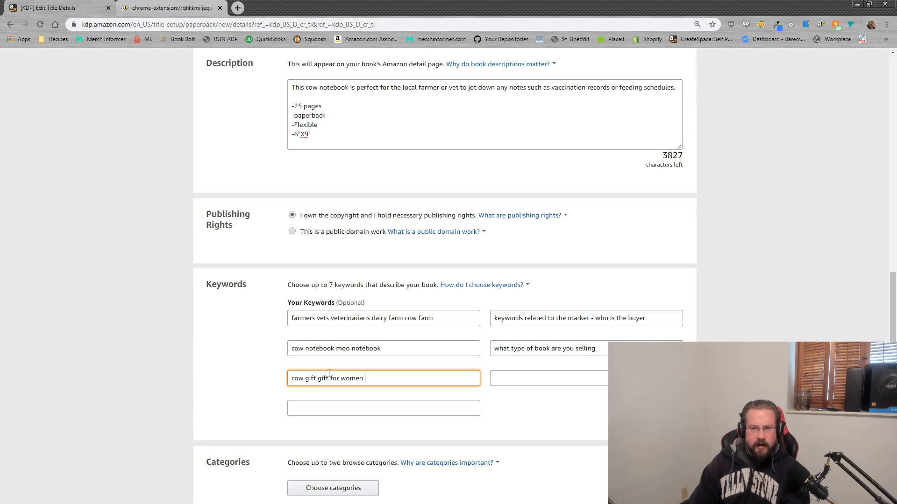
{"action": "type", "text": " items gag gift"}
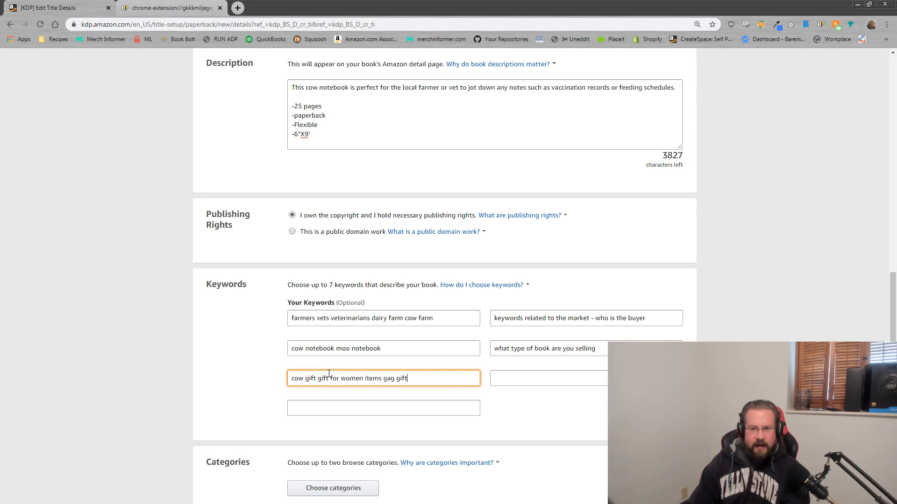
{"action": "type", "text": " graduation"}
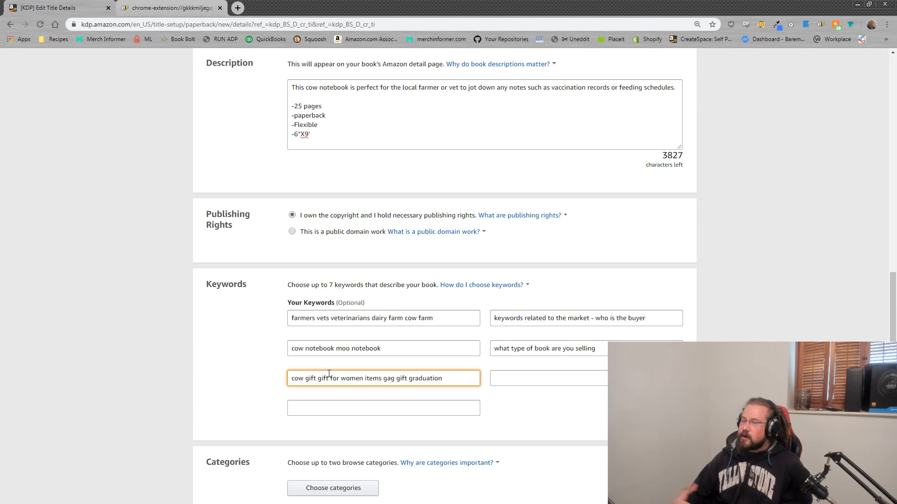
Step: Bring the Notepad cow keyword list over the form and select all of it
{"action": "left_click_drag", "start_coordinate": [896, 120], "coordinate": [640, 121]}
{"action": "left_click", "coordinate": [566, 207]}
{"action": "key", "text": "ctrl+a"}
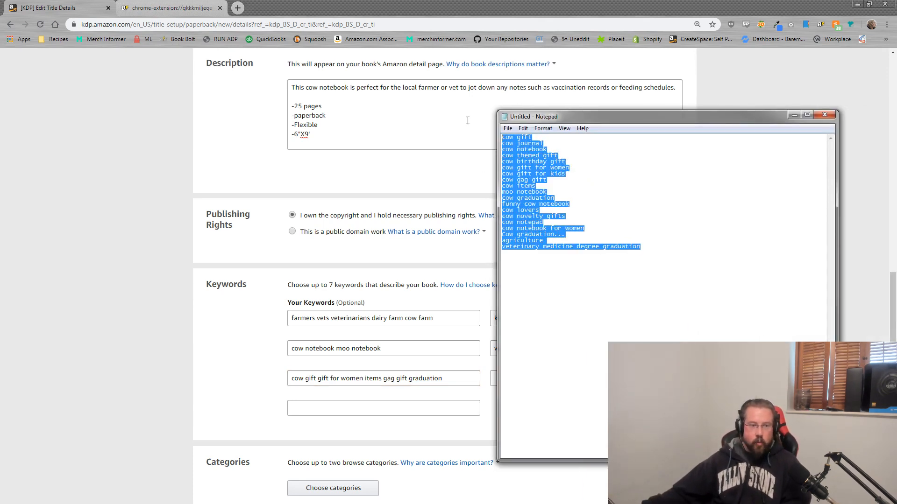
{"action": "left_click_drag", "start_coordinate": [641, 246], "coordinate": [495, 131]}
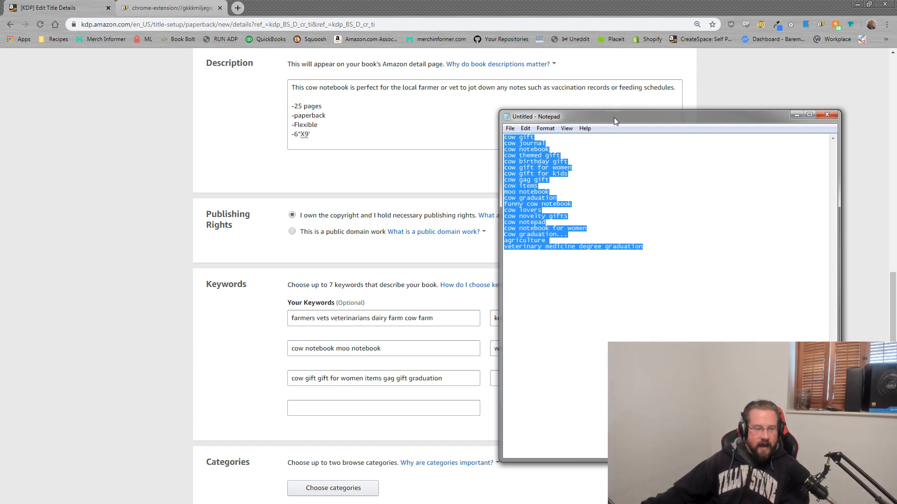
Step: Replace the fifth keyword box's text with 'description keywords - gift graduation lovers'
{"action": "key", "text": "alt+Tab"}
{"action": "left_click_drag", "start_coordinate": [462, 376], "coordinate": [250, 372]}
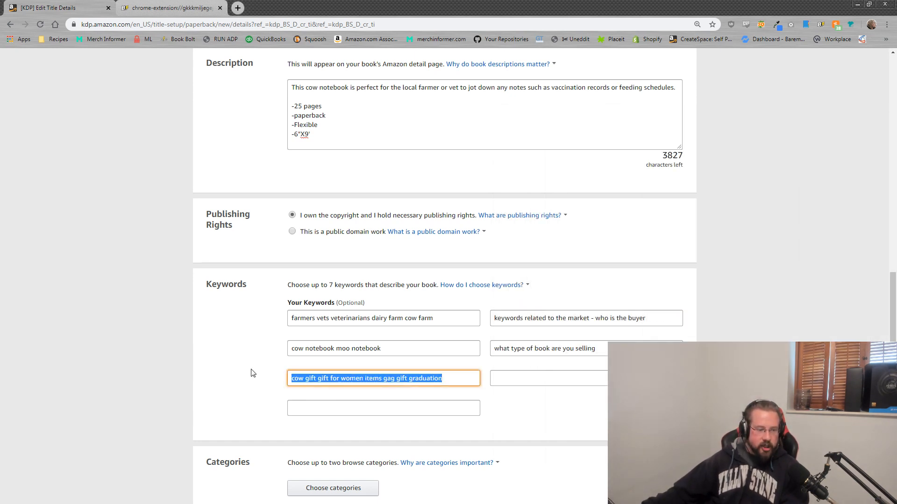
{"action": "type", "text": "d"}
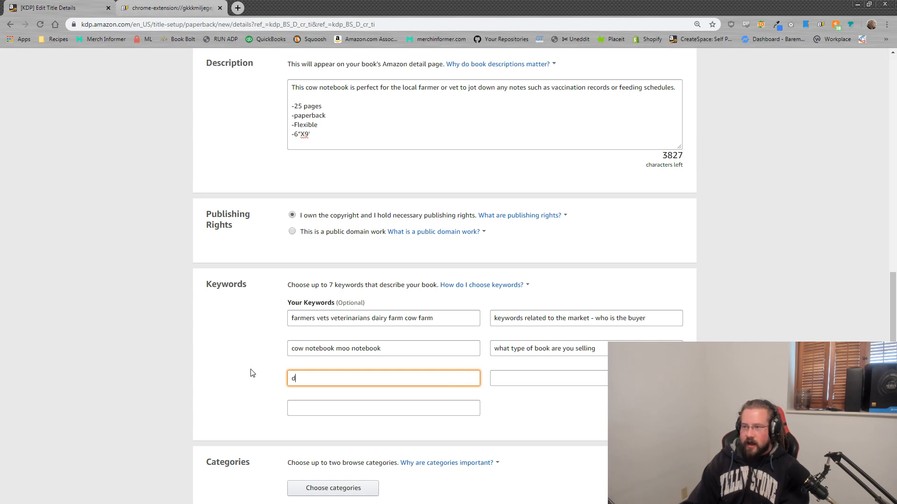
{"action": "type", "text": "escription giftwords"}
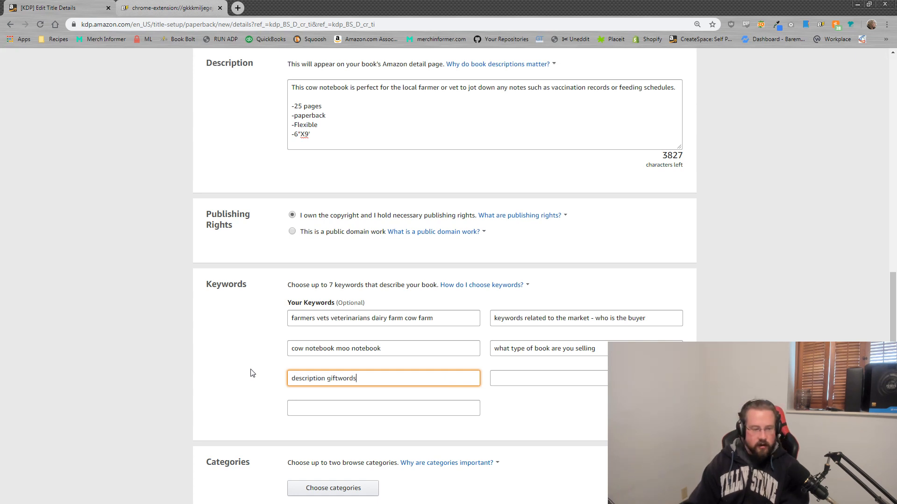
{"action": "key", "text": "BackSpace"}
{"action": "key", "text": "BackSpace"}
{"action": "key", "text": "BackSpace"}
{"action": "key", "text": "BackSpace"}
{"action": "key", "text": "BackSpace"}
{"action": "key", "text": "BackSpace"}
{"action": "key", "text": "BackSpace"}
{"action": "key", "text": "BackSpace"}
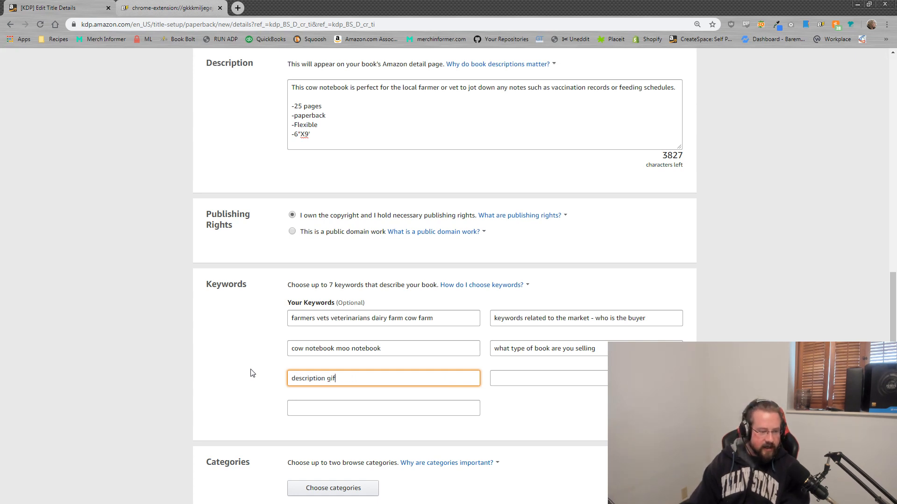
{"action": "key", "text": "BackSpace"}
{"action": "type", "text": "keywords - "}
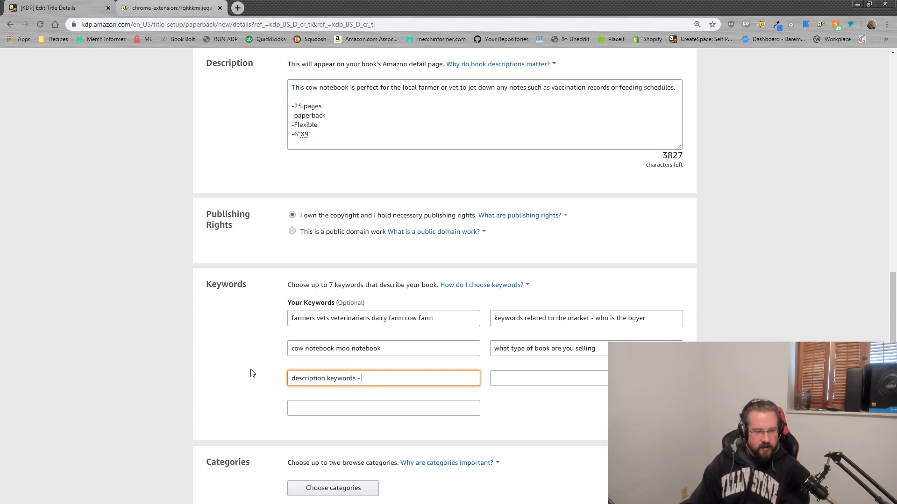
{"action": "type", "text": "gift"}
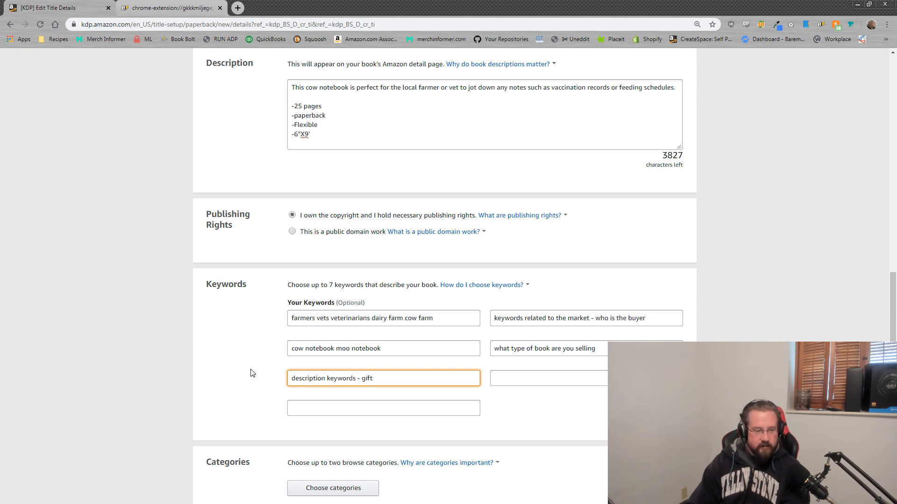
{"action": "type", "text": " graduation"}
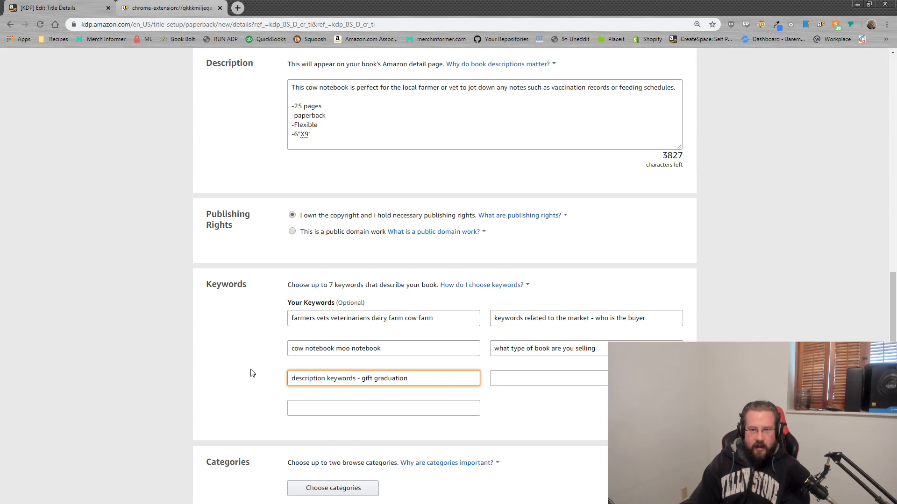
{"action": "type", "text": " lovers"}
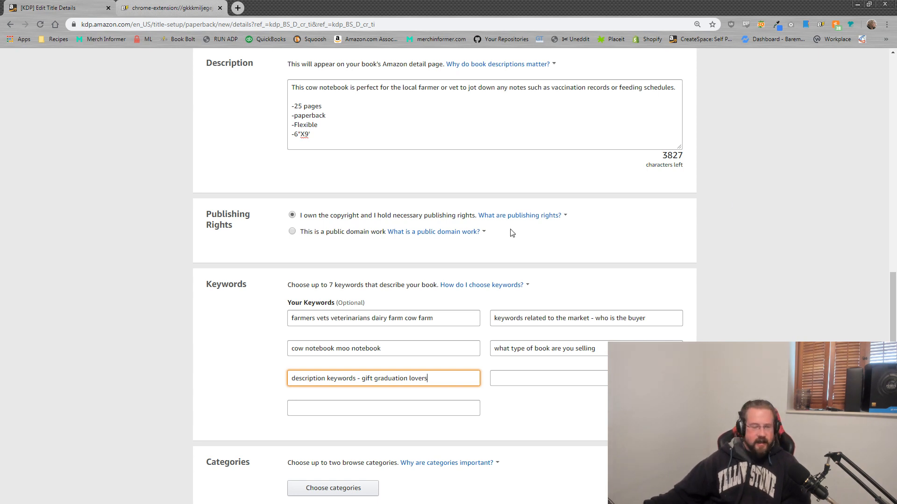
{"action": "left_click", "coordinate": [527, 379]}
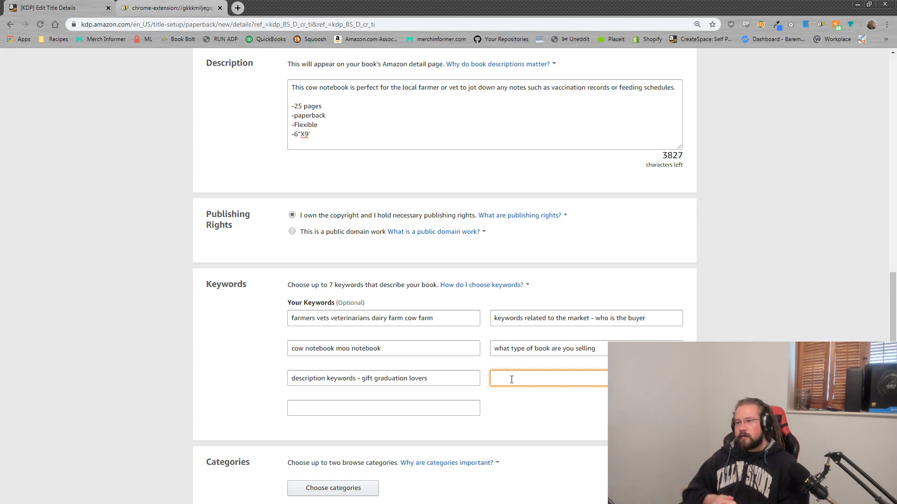
Step: Type 'Keywords related to the NICHE' into the sixth keyword box
{"action": "type", "text": "Keywords rel"}
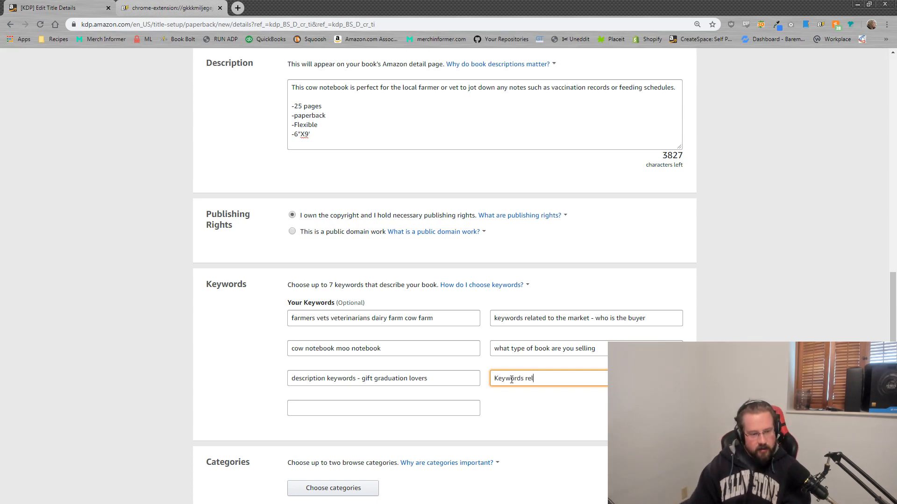
{"action": "type", "text": "ated to the NICHE"}
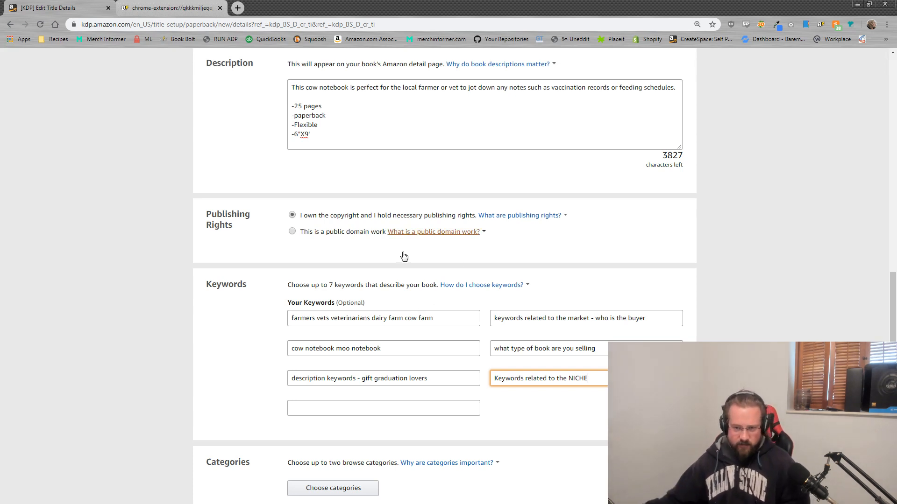
{"action": "key", "text": "ctrl+a"}
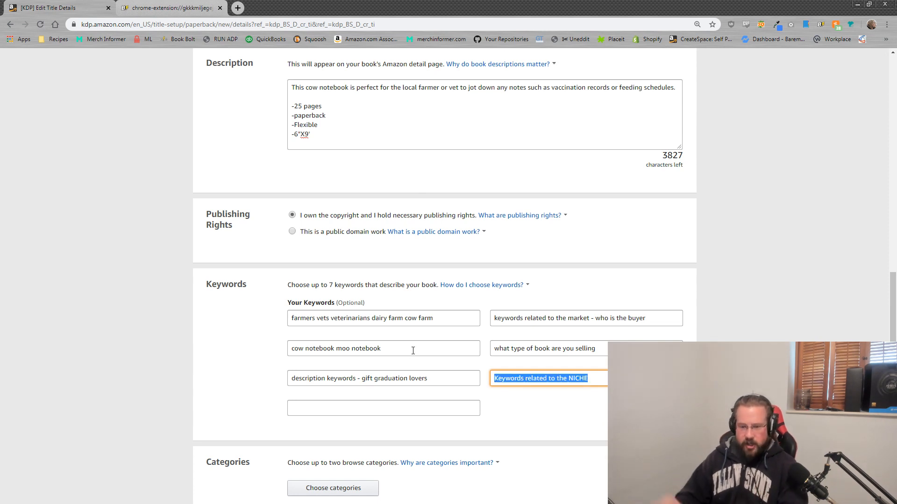
{"action": "left_click", "coordinate": [559, 378]}
{"action": "left_click", "coordinate": [360, 405]}
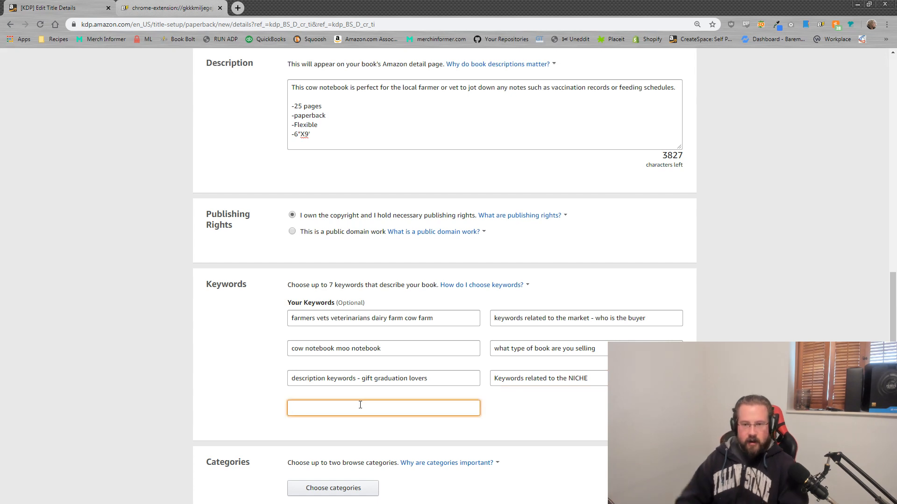
Step: Enter 'agriculture vet graduation' as the seventh keyword
{"action": "type", "text": "agriculture"}
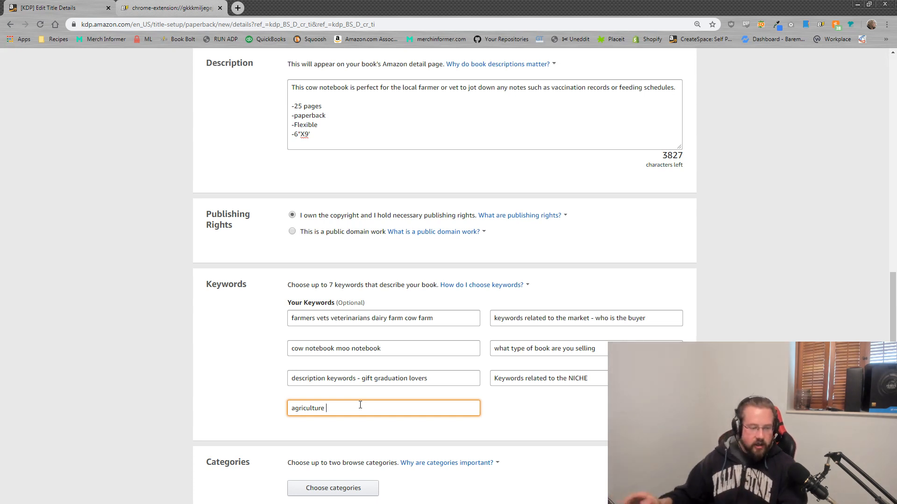
{"action": "type", "text": "vet graduation"}
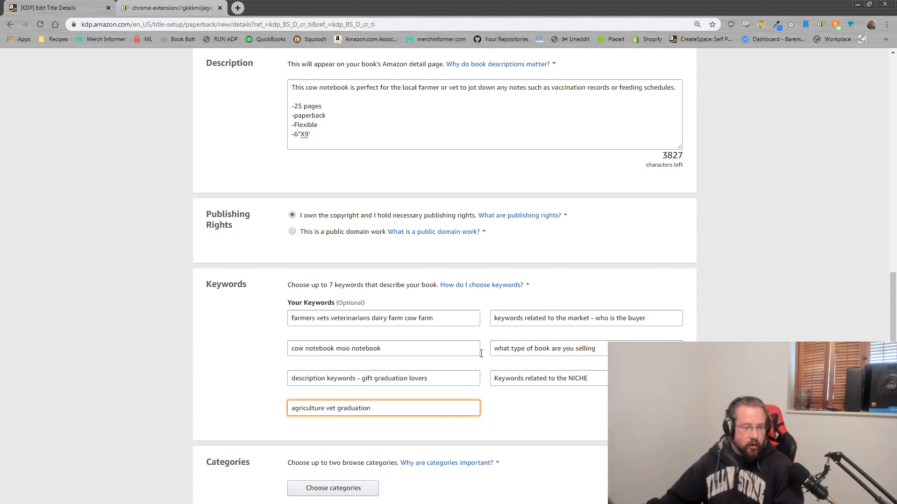
Step: Move the Notepad keyword list over the KDP form and highlight its 'cow gag gift' line
{"action": "left_click_drag", "start_coordinate": [896, 120], "coordinate": [584, 120]}
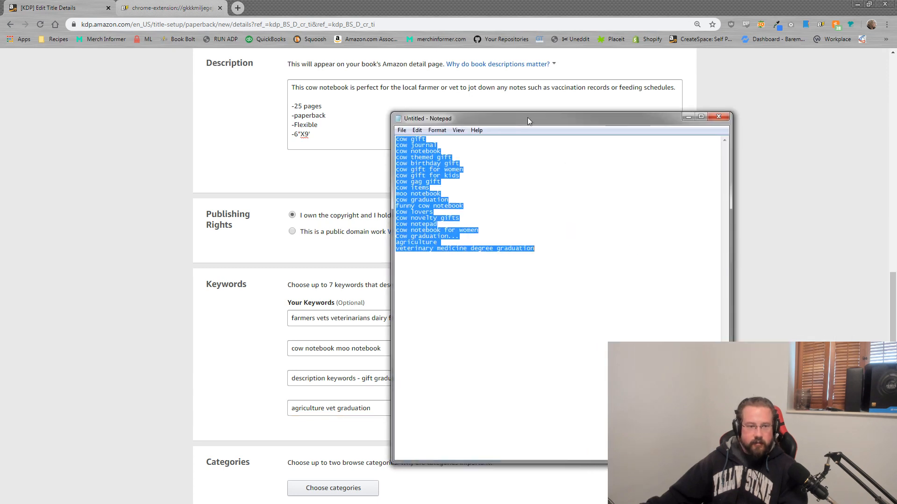
{"action": "left_click", "coordinate": [493, 229]}
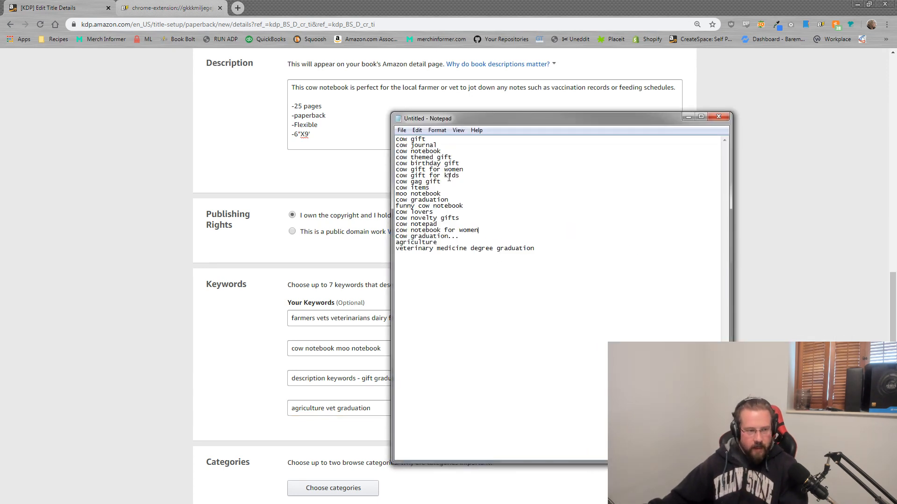
{"action": "left_click_drag", "start_coordinate": [441, 181], "coordinate": [395, 182]}
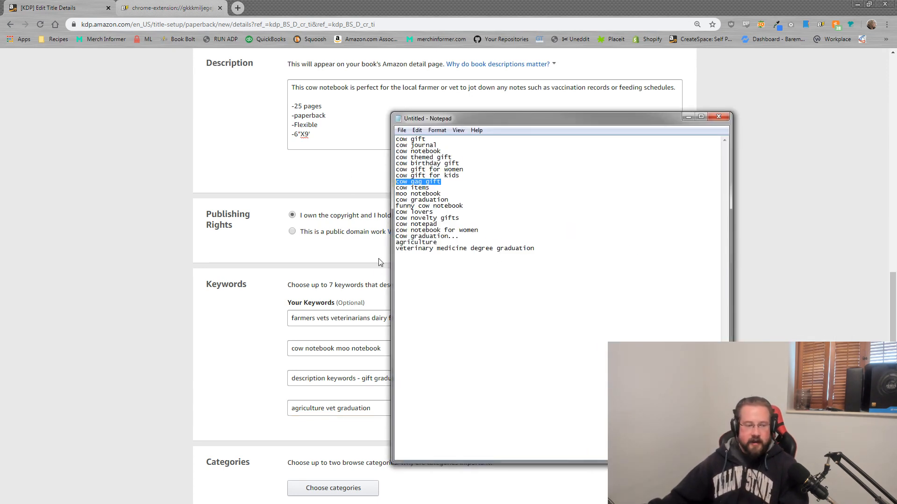
{"action": "left_click_drag", "start_coordinate": [441, 182], "coordinate": [408, 182]}
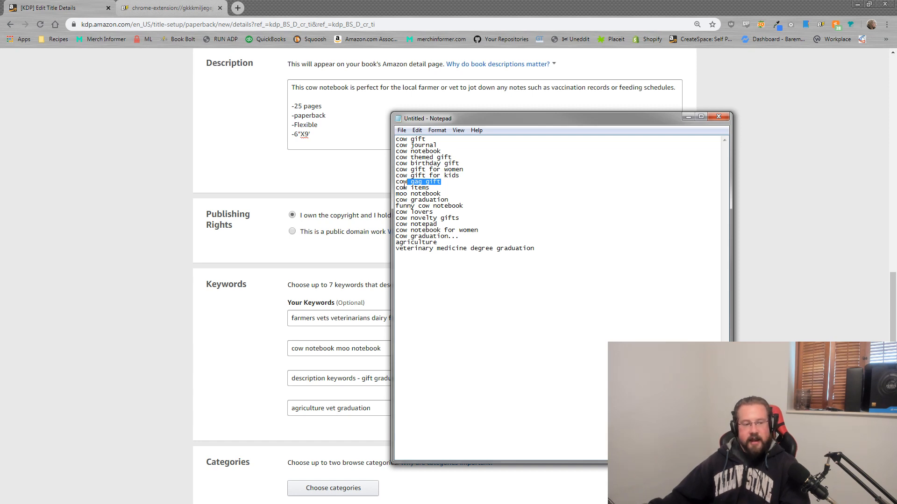
{"action": "left_click", "coordinate": [410, 183]}
{"action": "left_click_drag", "start_coordinate": [446, 182], "coordinate": [395, 182]}
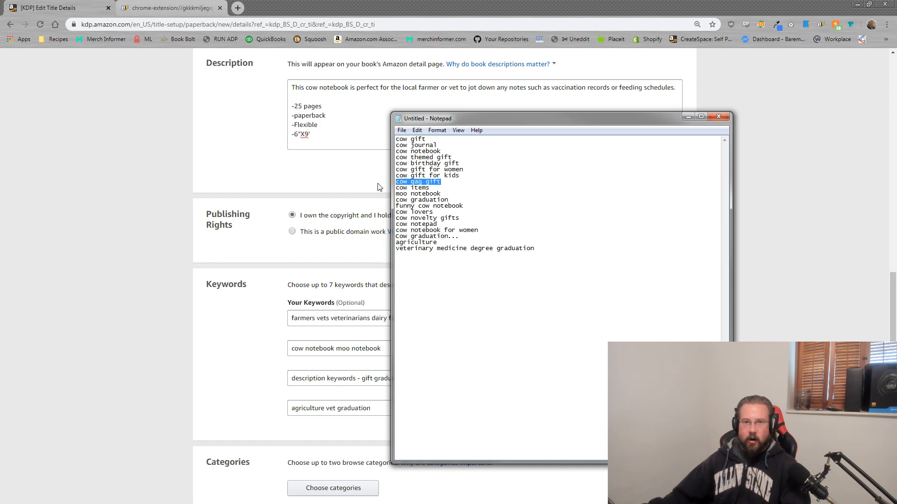
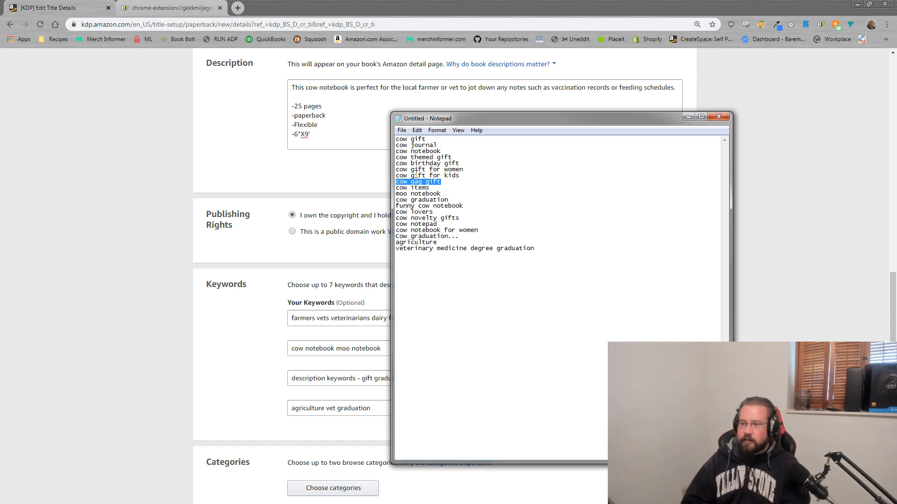
Step: Bring the KDP form back over Notepad and walk through the keyword boxes: buyer-market, book-type, niche and description keywords
{"action": "left_click", "coordinate": [800, 238]}
{"action": "scroll", "coordinate": [792, 232], "scroll_direction": "down", "scroll_amount": 2}
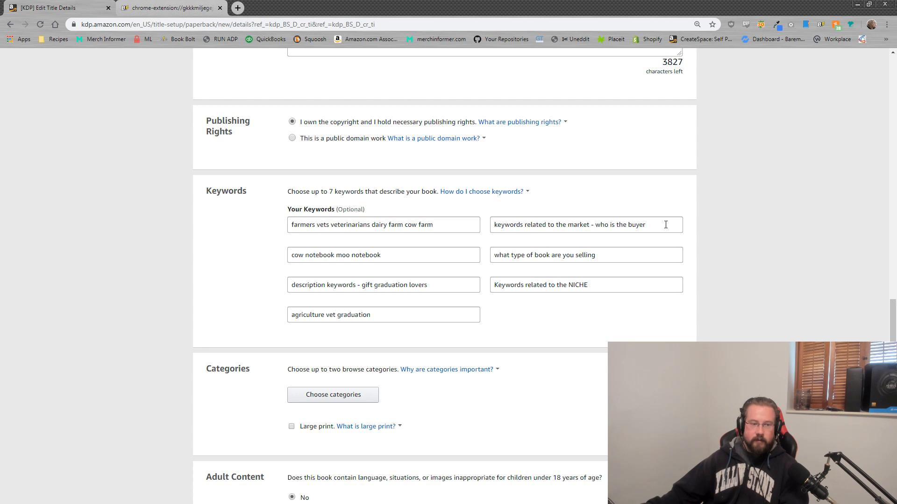
{"action": "left_click_drag", "start_coordinate": [665, 225], "coordinate": [456, 220]}
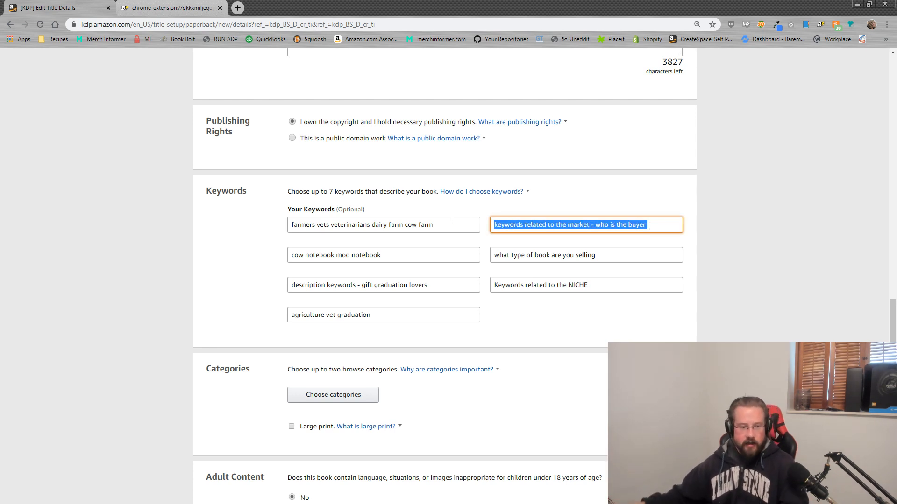
{"action": "left_click_drag", "start_coordinate": [603, 255], "coordinate": [469, 250]}
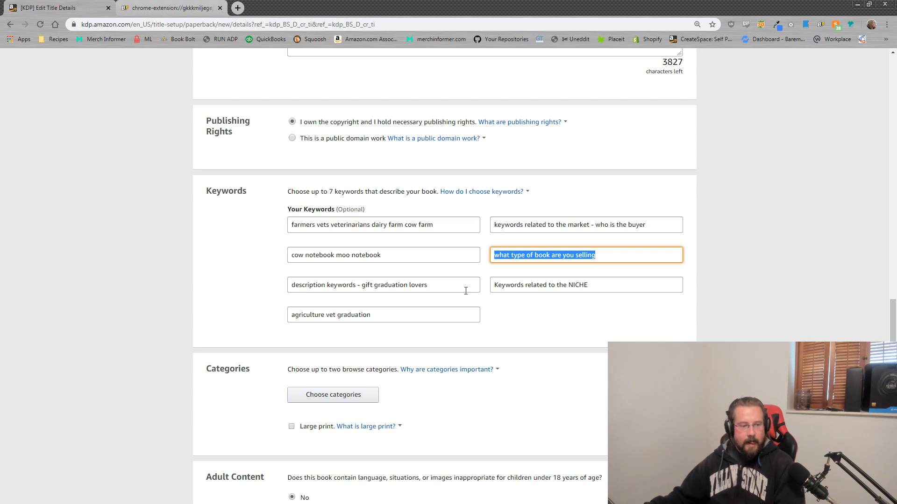
{"action": "triple_click", "coordinate": [598, 281]}
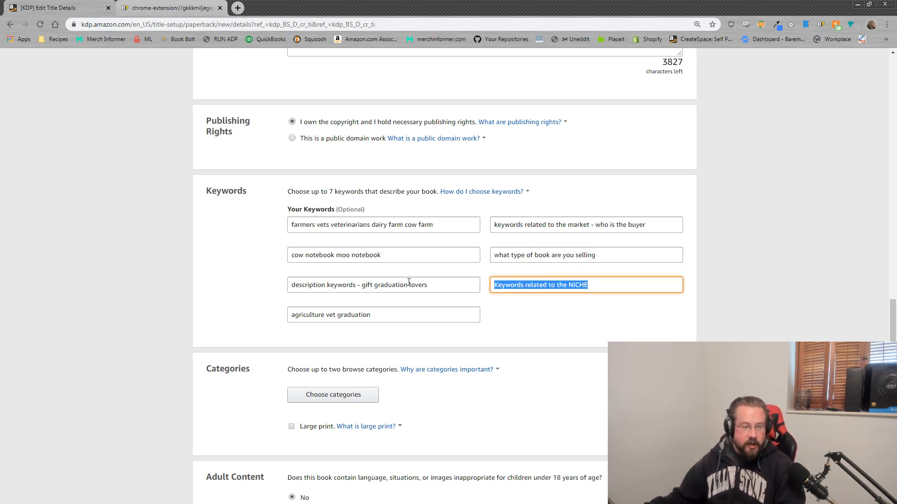
{"action": "left_click", "coordinate": [368, 284]}
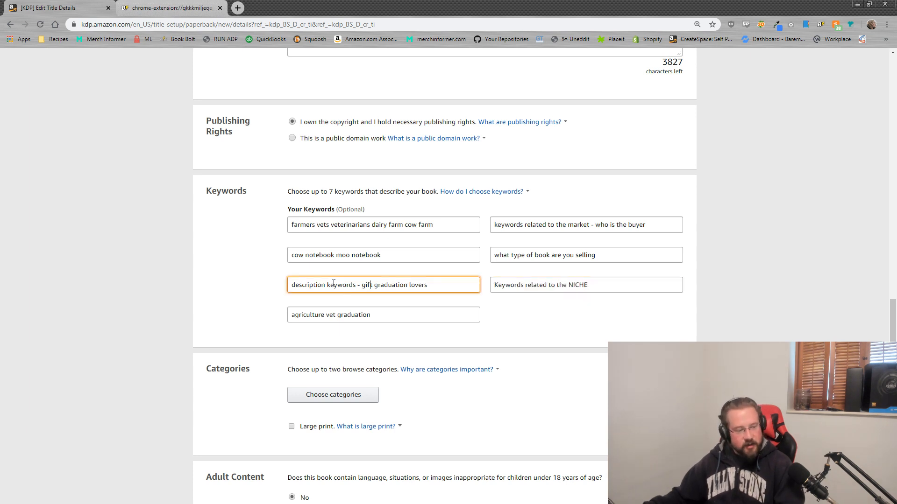
{"action": "left_click_drag", "start_coordinate": [355, 284], "coordinate": [270, 279]}
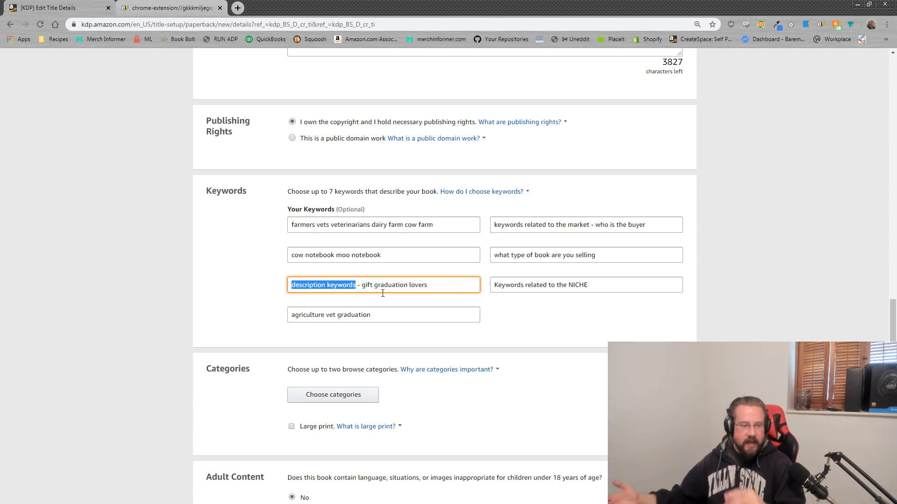
{"action": "left_click_drag", "start_coordinate": [600, 286], "coordinate": [486, 290]}
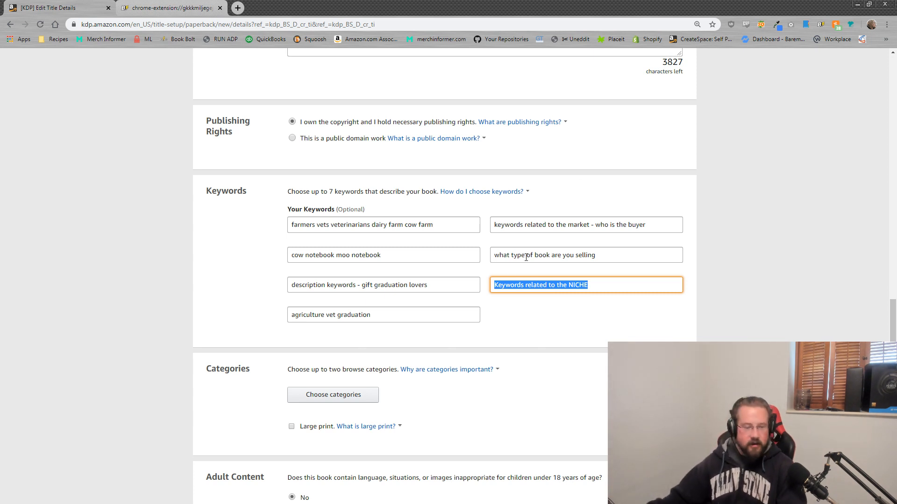
Step: Replace the seventh keyword with 'beef herd free range feed lot'
{"action": "left_click", "coordinate": [415, 315]}
{"action": "key", "text": "ctrl+a"}
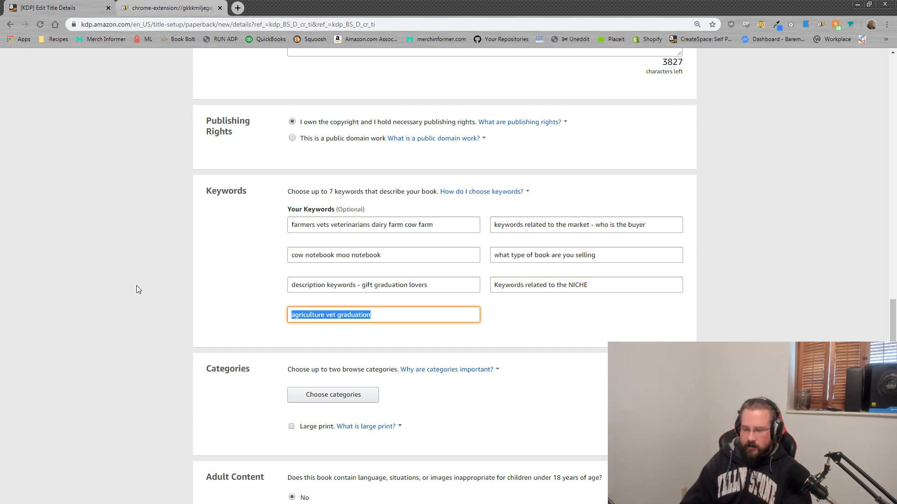
{"action": "type", "text": "beef herd free range feed lo"}
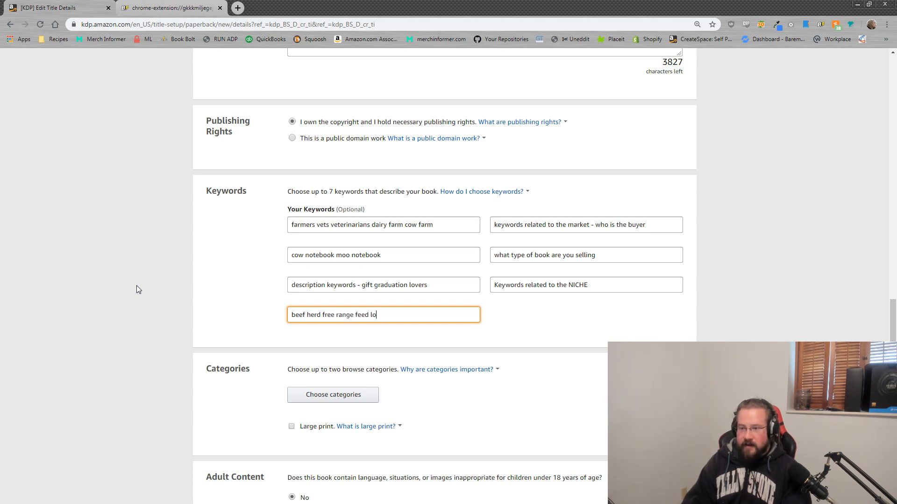
{"action": "type", "text": "t"}
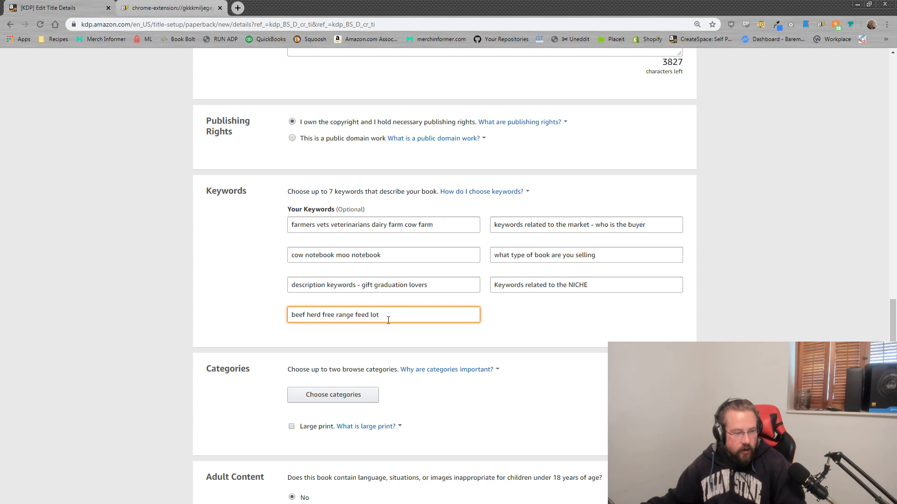
{"action": "left_click_drag", "start_coordinate": [388, 321], "coordinate": [202, 308]}
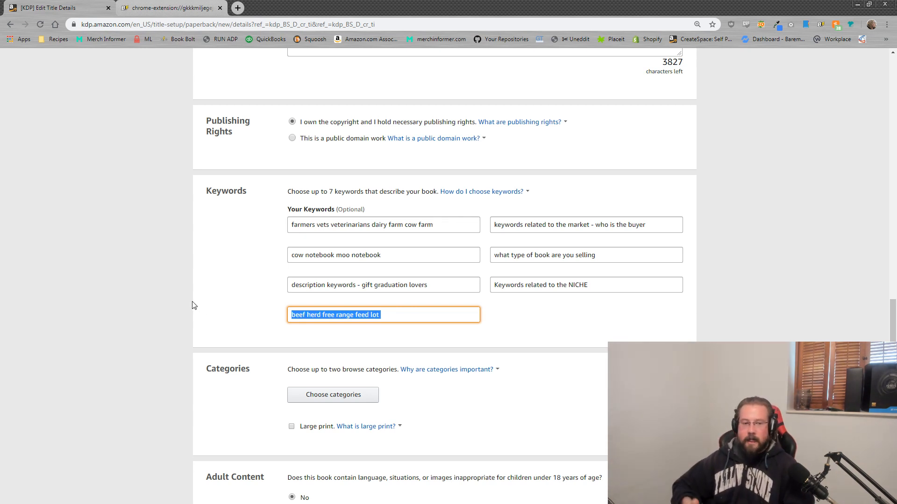
{"action": "left_click", "coordinate": [408, 313]}
{"action": "left_click_drag", "start_coordinate": [409, 312], "coordinate": [209, 269]}
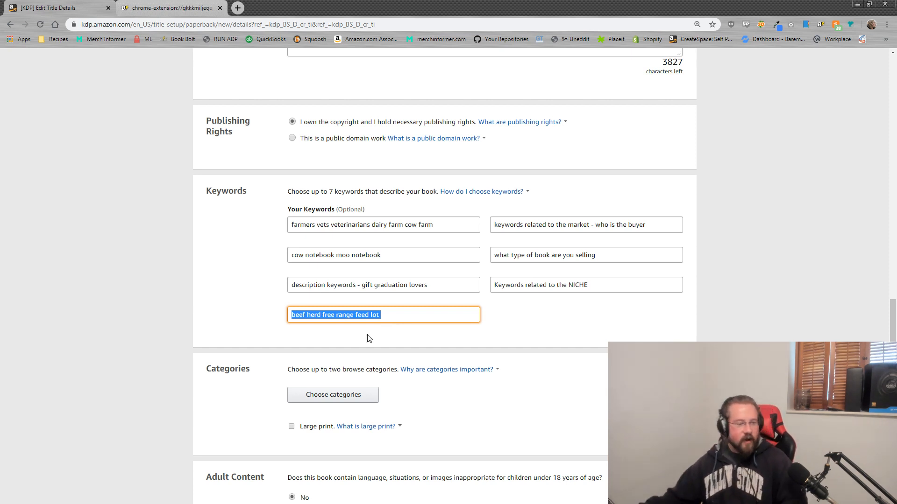
{"action": "left_click_drag", "start_coordinate": [382, 315], "coordinate": [207, 307]}
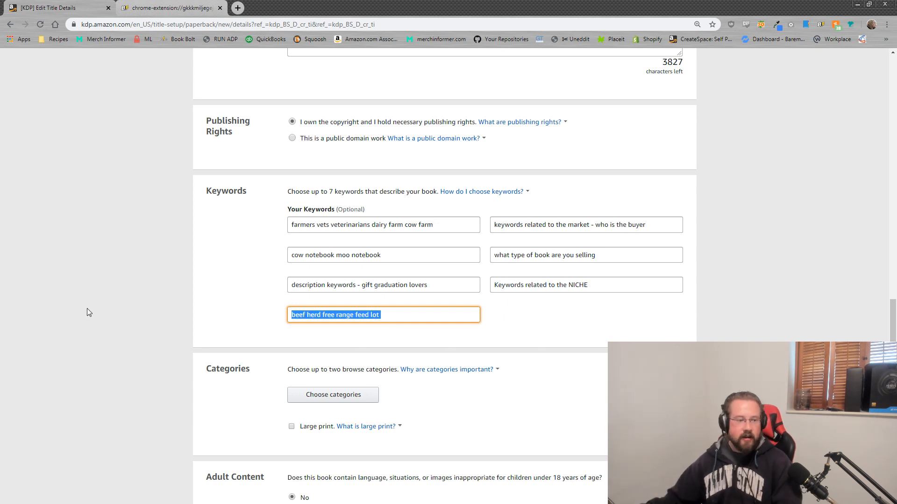
{"action": "left_click", "coordinate": [206, 307]}
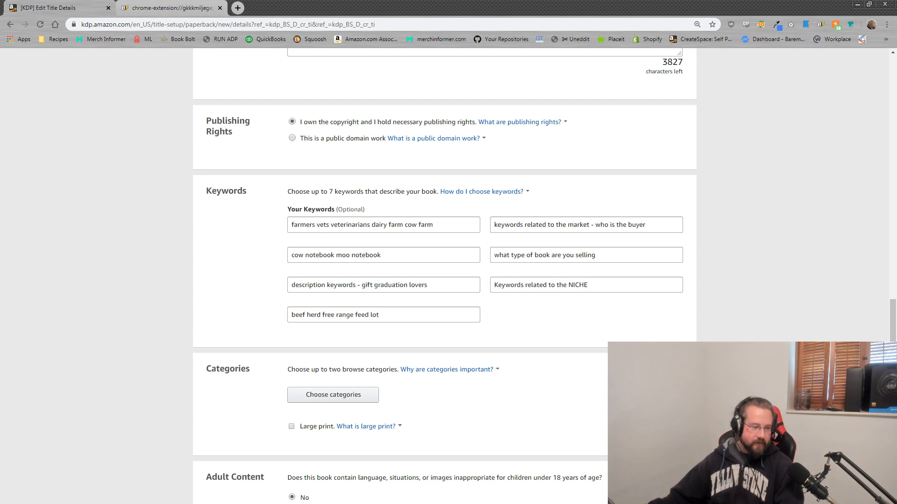
Step: Scroll down the details page toward Adult Content, pointing out the book-type keyword example
{"action": "scroll", "coordinate": [207, 307], "scroll_direction": "down", "scroll_amount": 2}
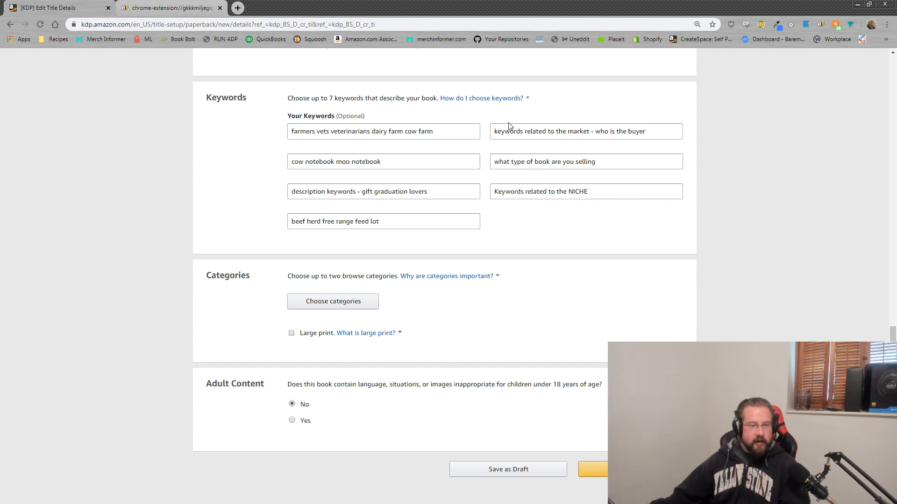
{"action": "left_click_drag", "start_coordinate": [595, 163], "coordinate": [480, 156]}
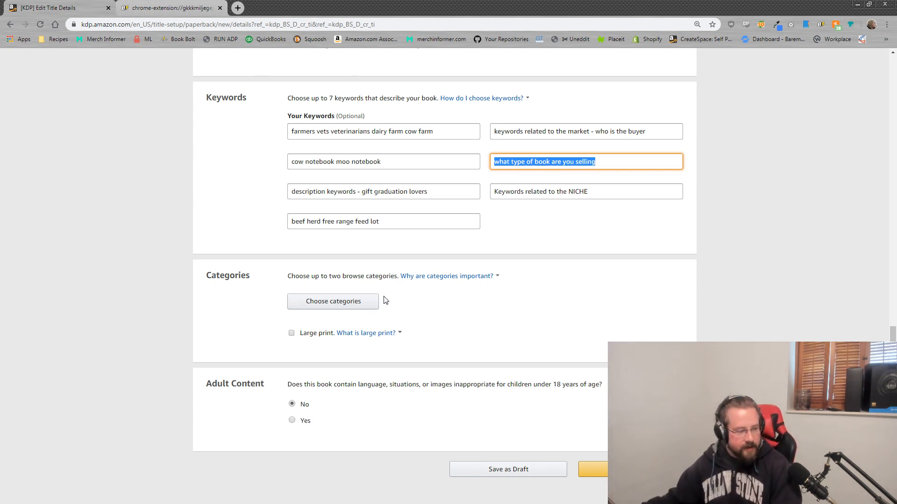
{"action": "scroll", "coordinate": [280, 387], "scroll_direction": "down", "scroll_amount": 1}
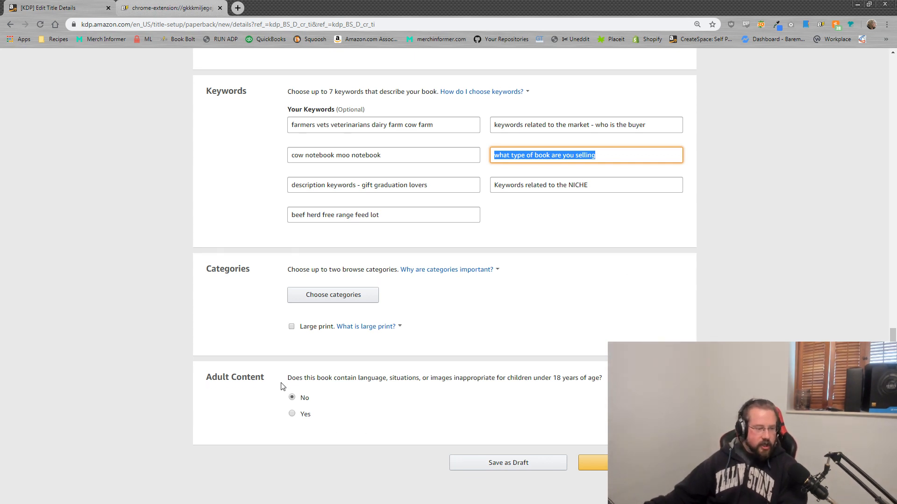
{"action": "scroll", "coordinate": [281, 386], "scroll_direction": "down", "scroll_amount": 2}
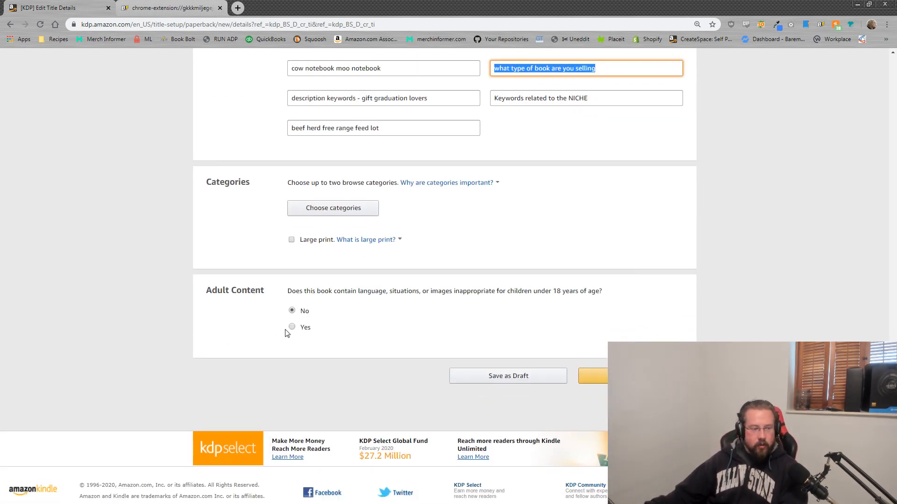
{"action": "scroll", "coordinate": [297, 322], "scroll_direction": "up", "scroll_amount": 2}
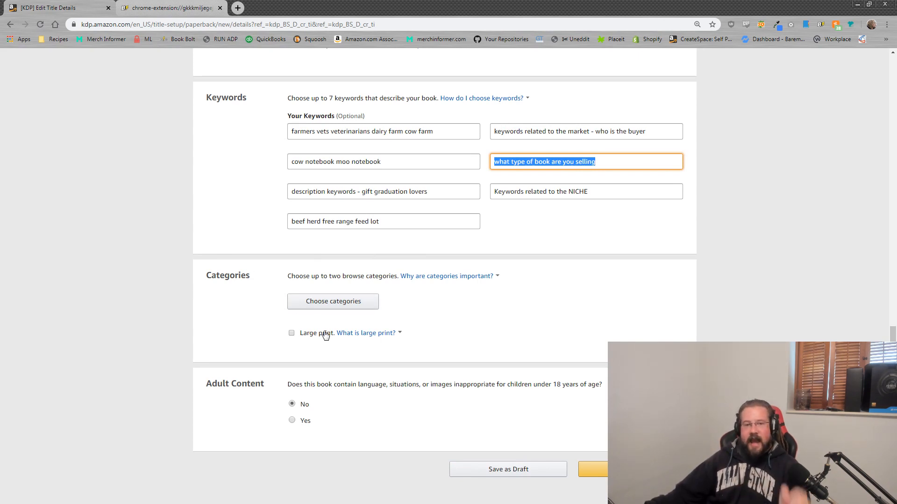
Step: Browse the Fiction branch of the category picker and close it without choosing a category
{"action": "left_click", "coordinate": [346, 303]}
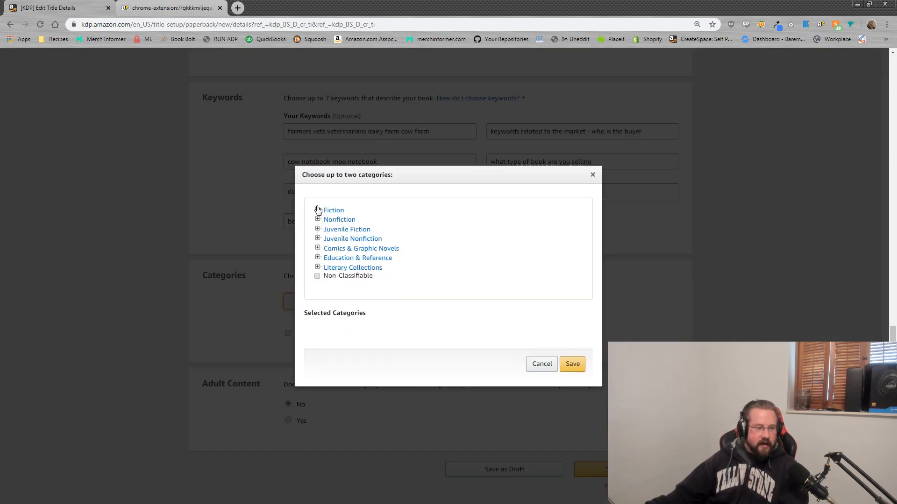
{"action": "left_click", "coordinate": [317, 210]}
{"action": "scroll", "coordinate": [322, 252], "scroll_direction": "down", "scroll_amount": 5}
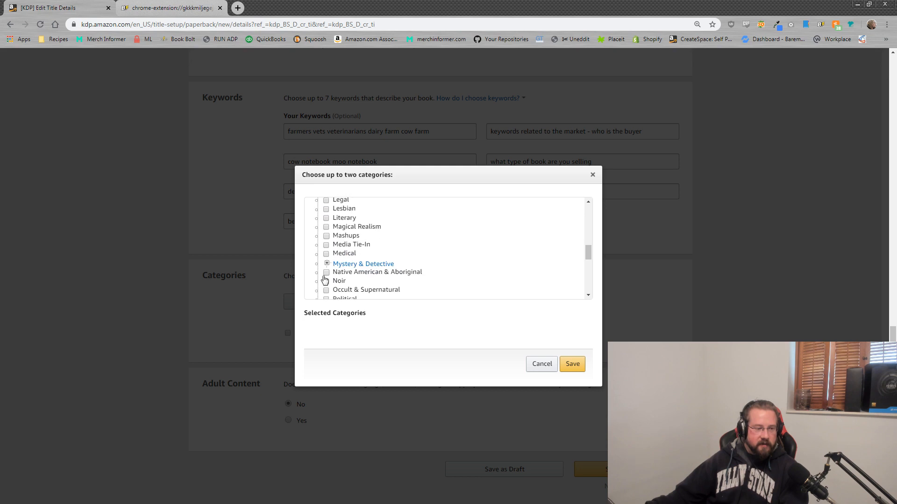
{"action": "left_click", "coordinate": [593, 175]}
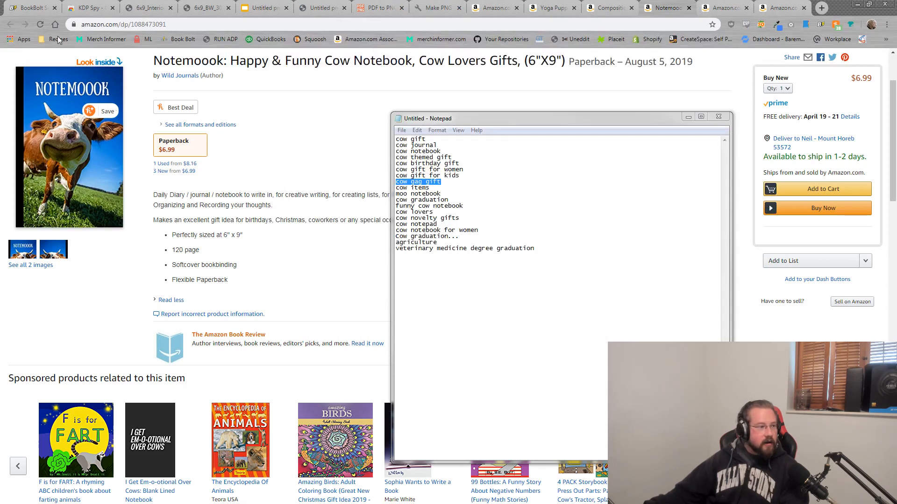
Step: Open Book Bolt's KDP Category Finder and search 'cow', noting the Juvenile Fiction and Juvenile Nonfiction Cows categories
{"action": "left_click", "coordinate": [180, 41]}
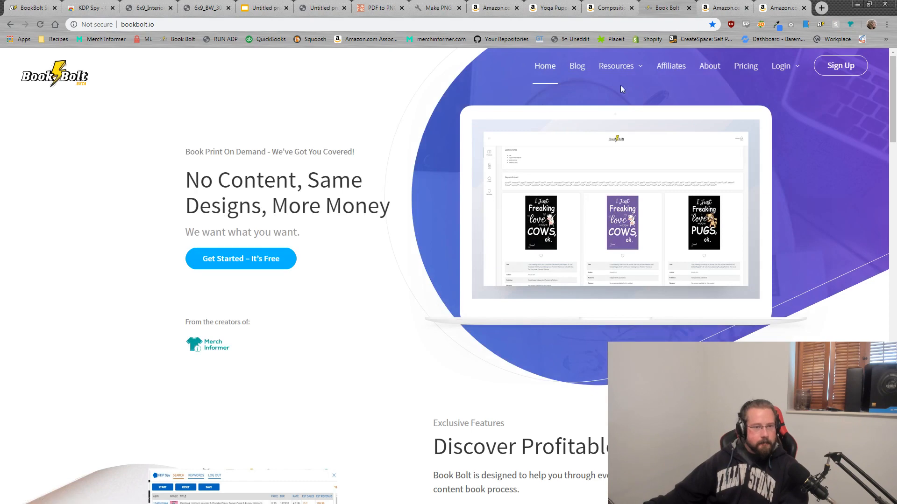
{"action": "mouse_move", "coordinate": [616, 67]}
{"action": "left_click", "coordinate": [633, 96]}
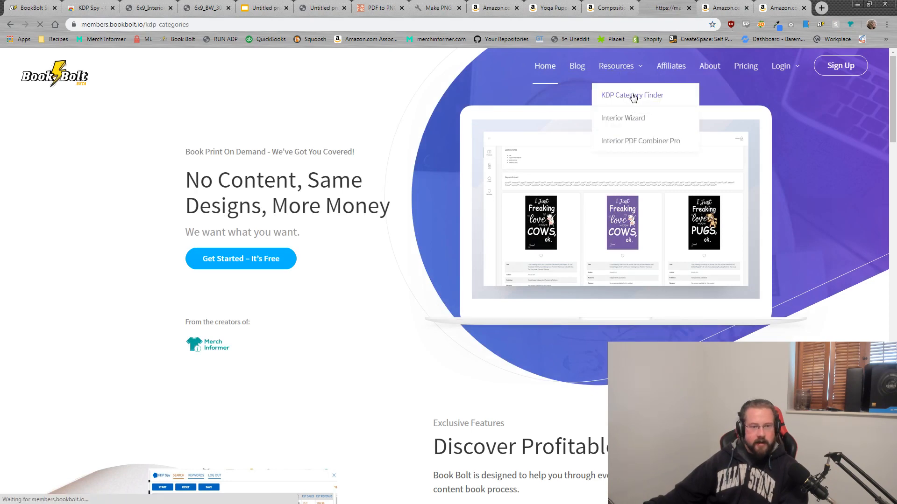
{"action": "left_click", "coordinate": [267, 148]}
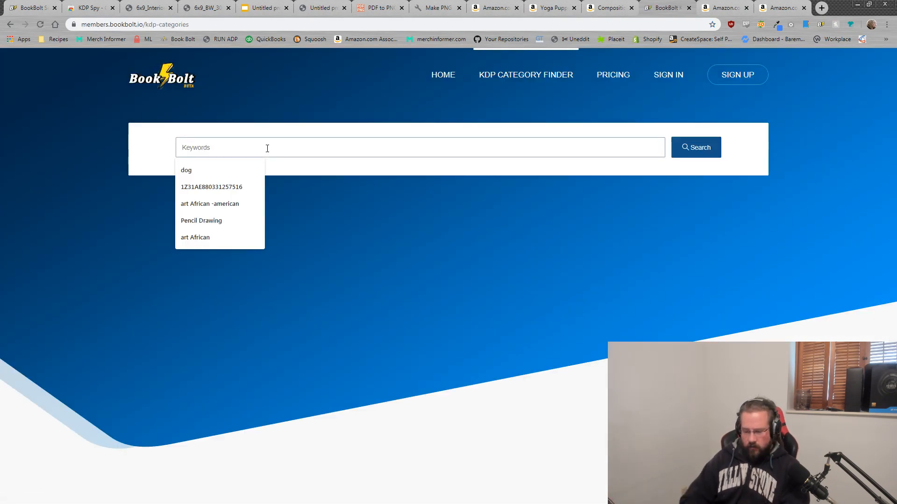
{"action": "type", "text": "cow"}
{"action": "key", "text": "Return"}
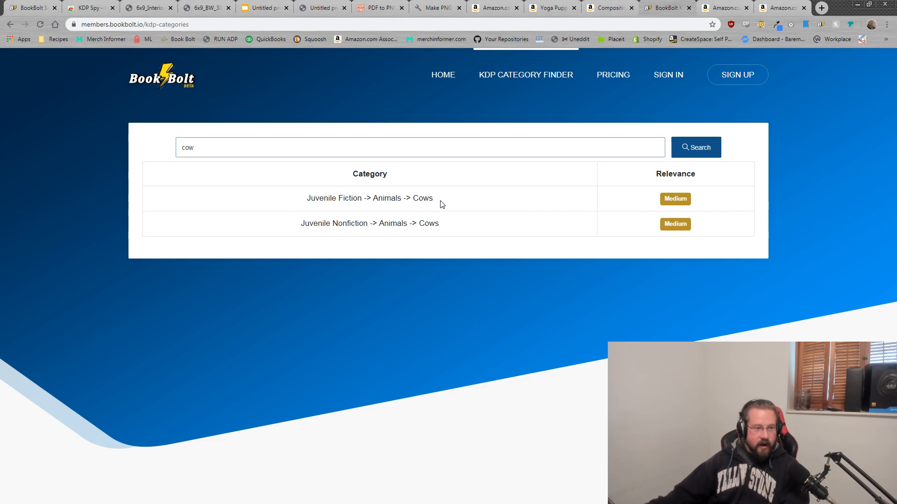
{"action": "left_click_drag", "start_coordinate": [442, 204], "coordinate": [271, 198]}
{"action": "left_click_drag", "start_coordinate": [462, 234], "coordinate": [244, 228]}
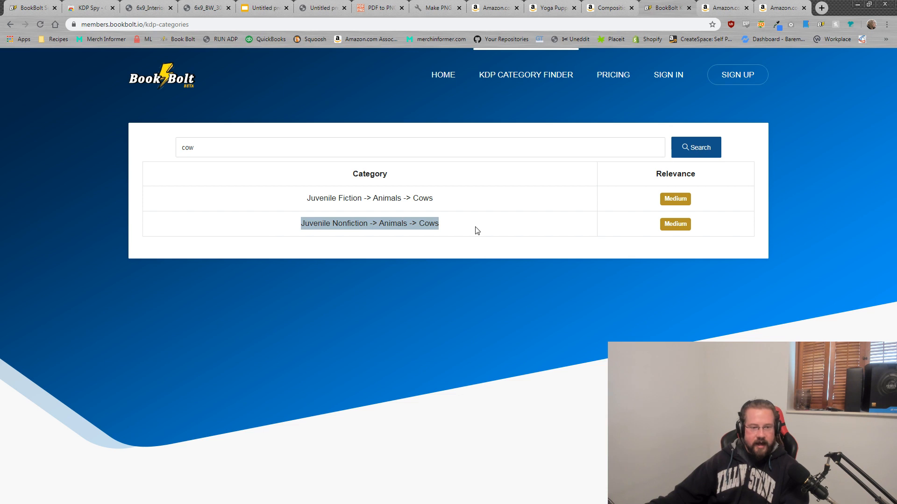
{"action": "left_click_drag", "start_coordinate": [476, 230], "coordinate": [278, 227]}
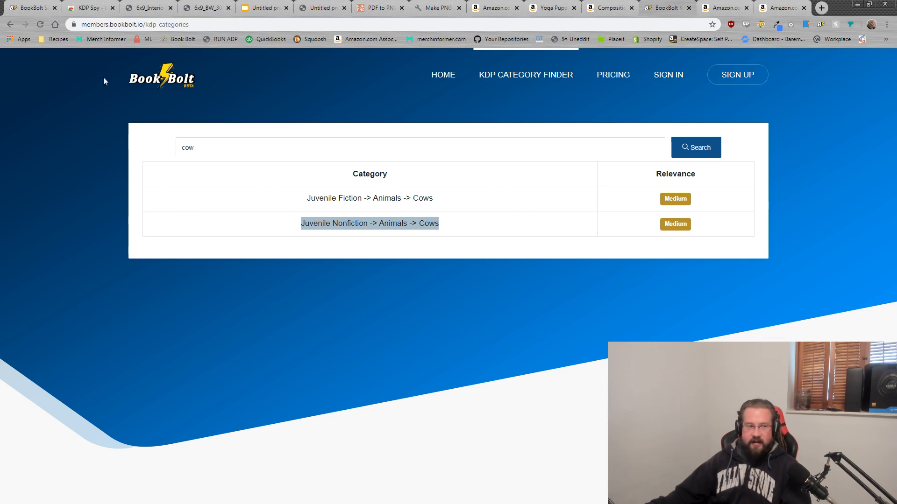
Step: Search 'farm' to find Juvenile Nonfiction Farm Animals, search 'cow' again, then return to KDP
{"action": "left_click_drag", "start_coordinate": [246, 150], "coordinate": [80, 135]}
{"action": "type", "text": "farm"}
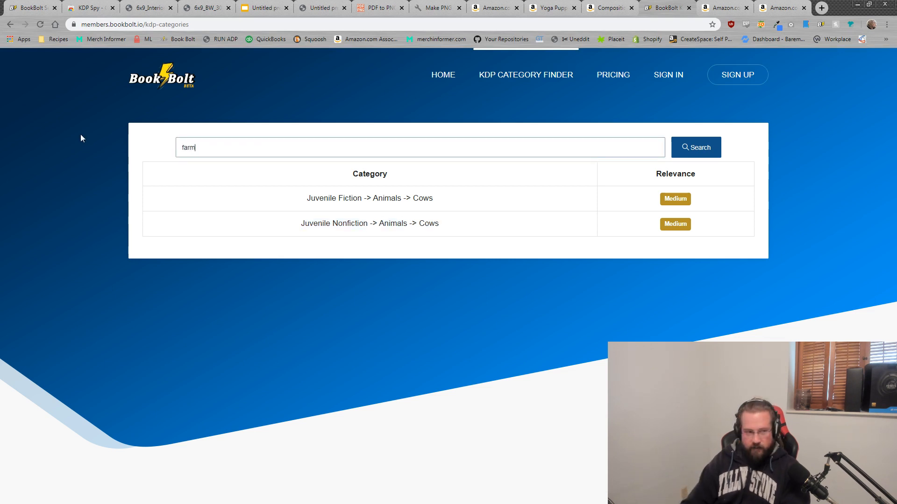
{"action": "key", "text": "Return"}
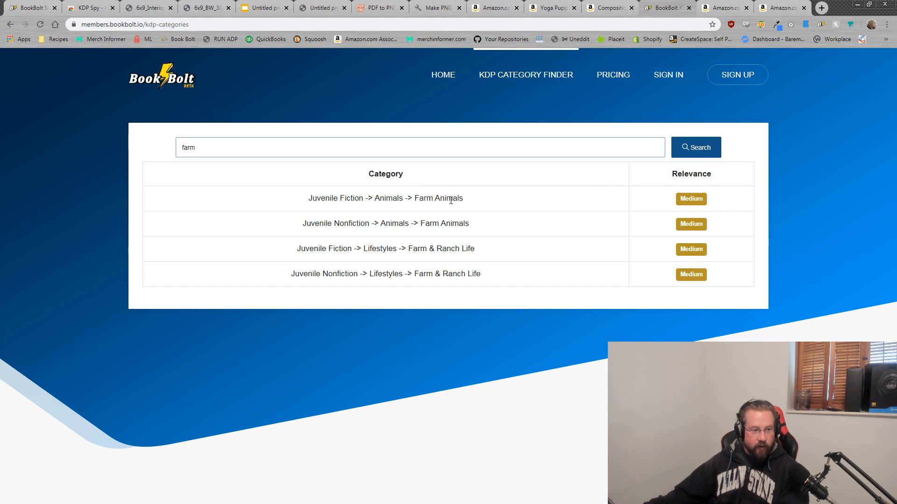
{"action": "left_click_drag", "start_coordinate": [474, 229], "coordinate": [296, 231]}
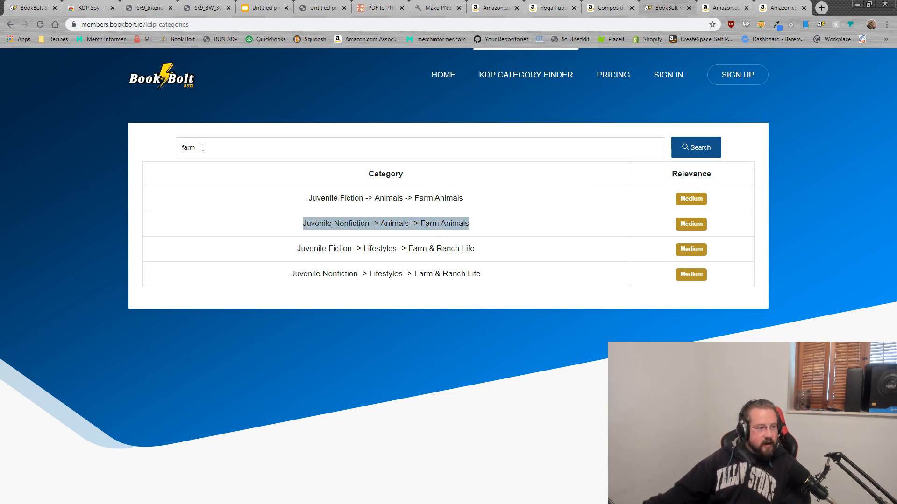
{"action": "left_click_drag", "start_coordinate": [200, 147], "coordinate": [157, 147]}
{"action": "type", "text": "cow"}
{"action": "key", "text": "Return"}
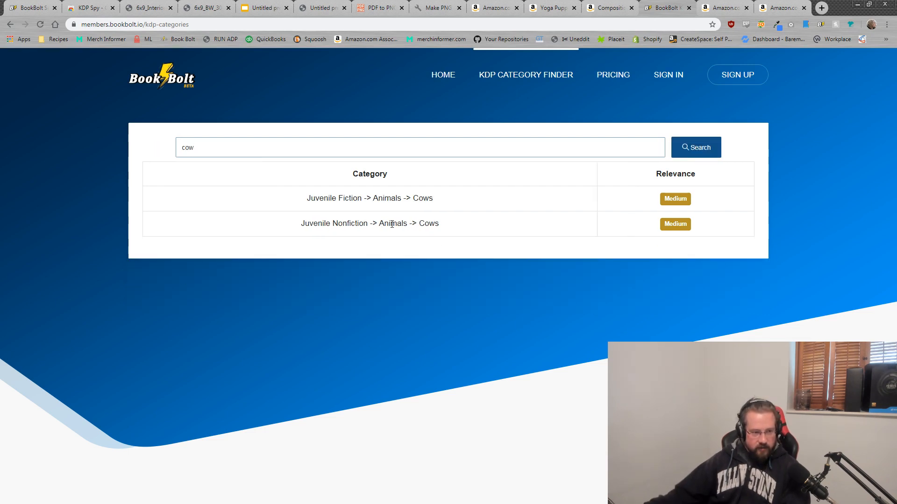
{"action": "key", "text": "alt+Tab"}
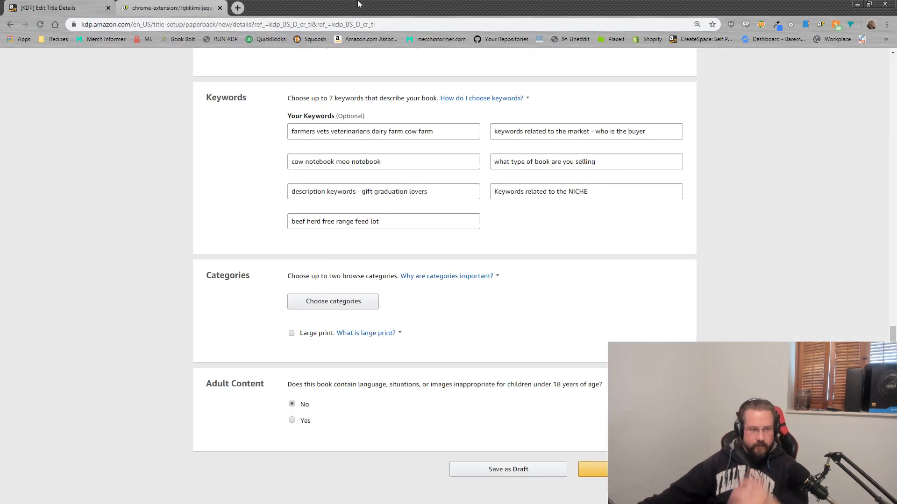
Step: Open the category chooser and expand the Juvenile Nonfiction branch
{"action": "left_click", "coordinate": [344, 303]}
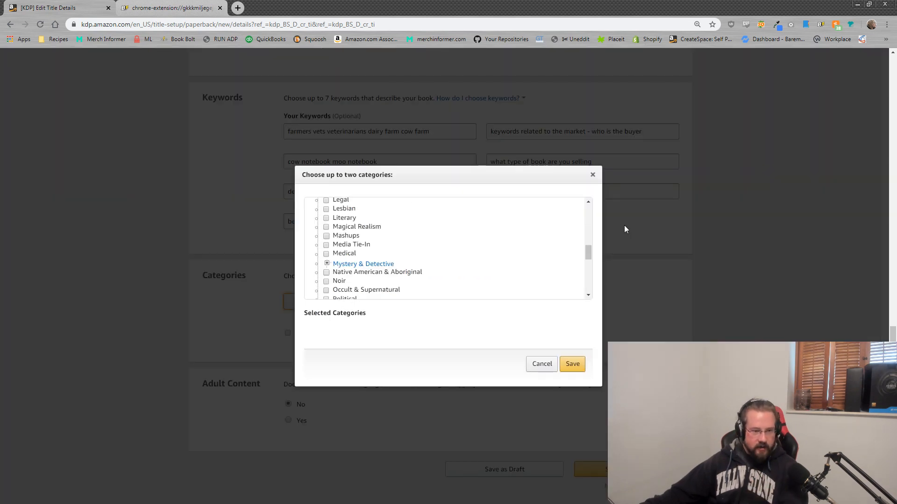
{"action": "left_click_drag", "start_coordinate": [590, 261], "coordinate": [589, 207]}
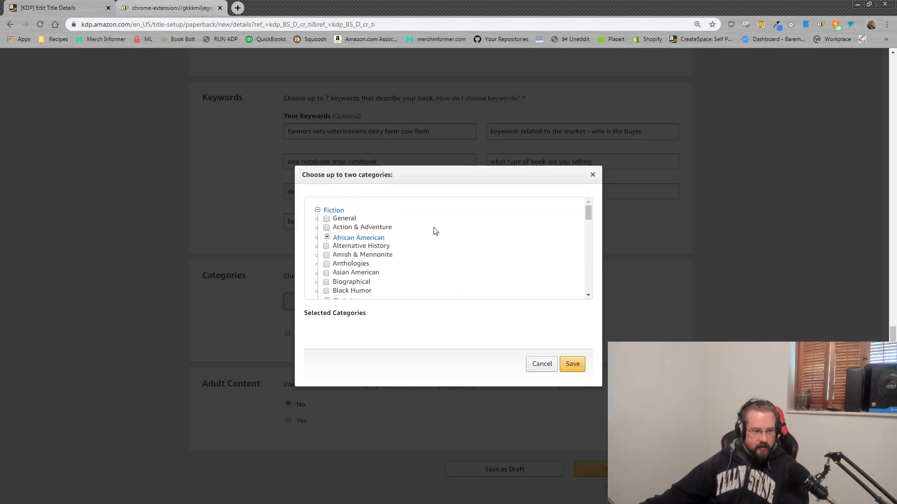
{"action": "left_click", "coordinate": [319, 211]}
{"action": "left_click", "coordinate": [318, 219]}
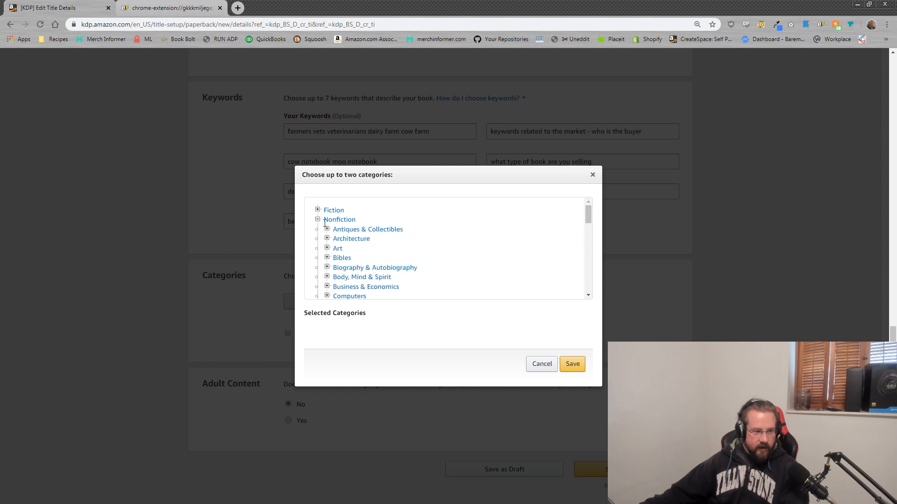
{"action": "left_click", "coordinate": [318, 220]}
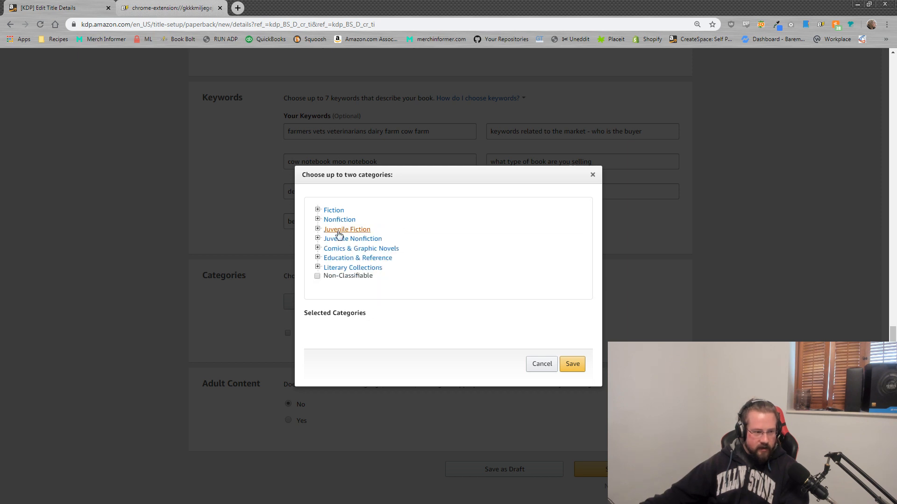
{"action": "left_click", "coordinate": [318, 239]}
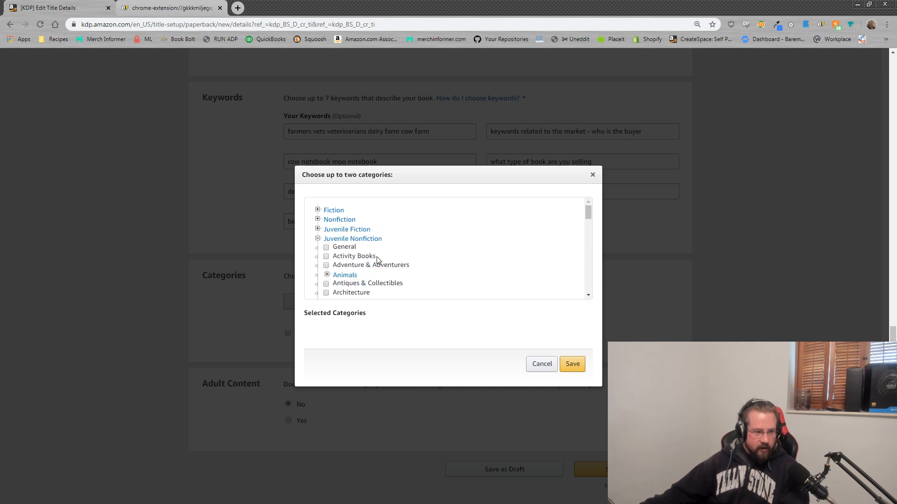
{"action": "scroll", "coordinate": [368, 277], "scroll_direction": "down", "scroll_amount": 1}
{"action": "scroll", "coordinate": [368, 276], "scroll_direction": "down", "scroll_amount": 1}
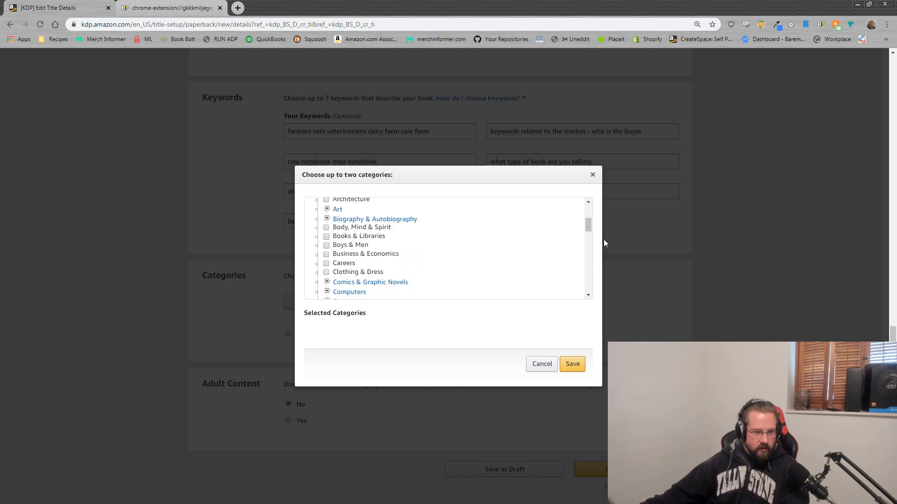
{"action": "left_click_drag", "start_coordinate": [588, 230], "coordinate": [588, 223]}
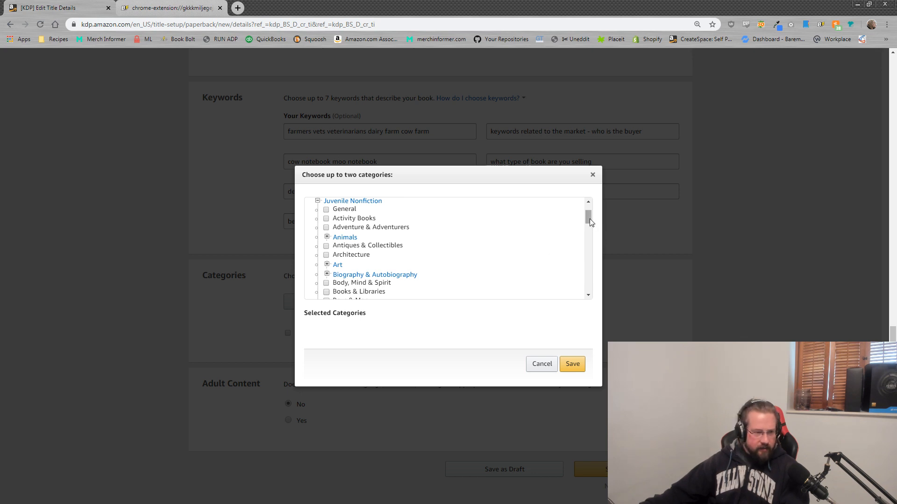
{"action": "left_click_drag", "start_coordinate": [388, 4], "coordinate": [414, 1]}
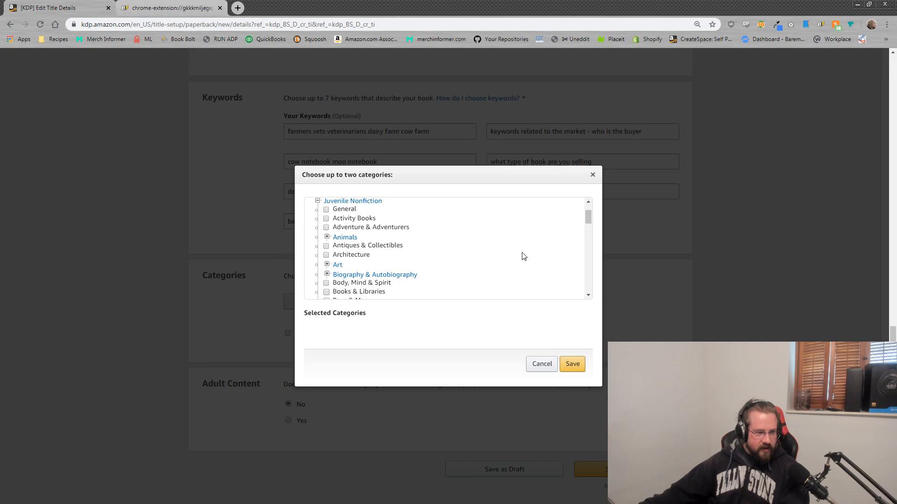
Step: Tick Juvenile Nonfiction > Animals > Cows and save the category
{"action": "left_click", "coordinate": [327, 237]}
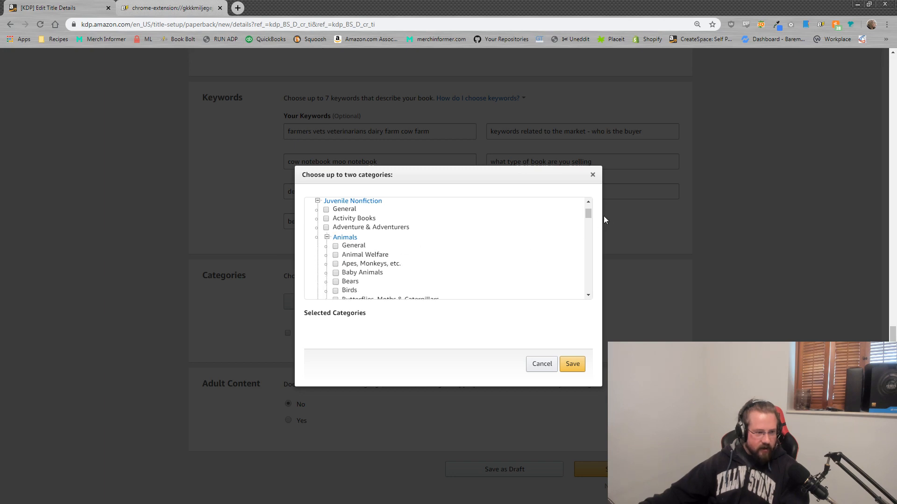
{"action": "left_click_drag", "start_coordinate": [589, 215], "coordinate": [590, 220]}
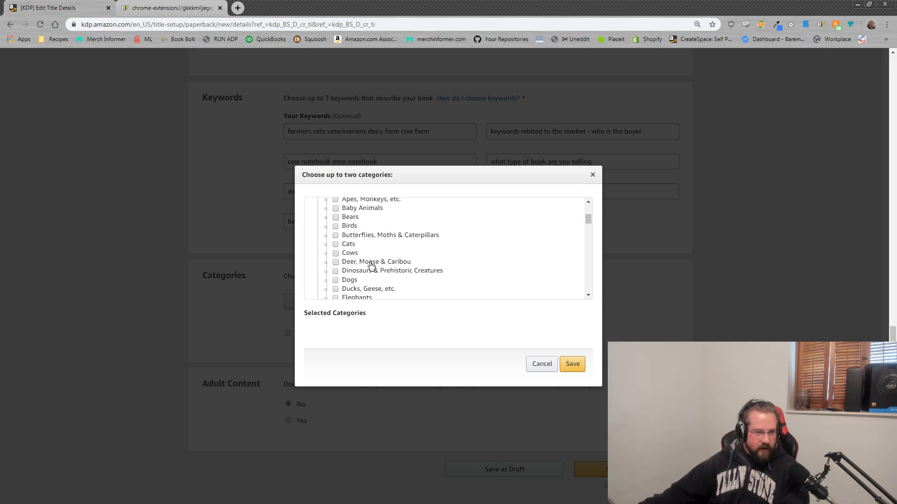
{"action": "left_click", "coordinate": [336, 254]}
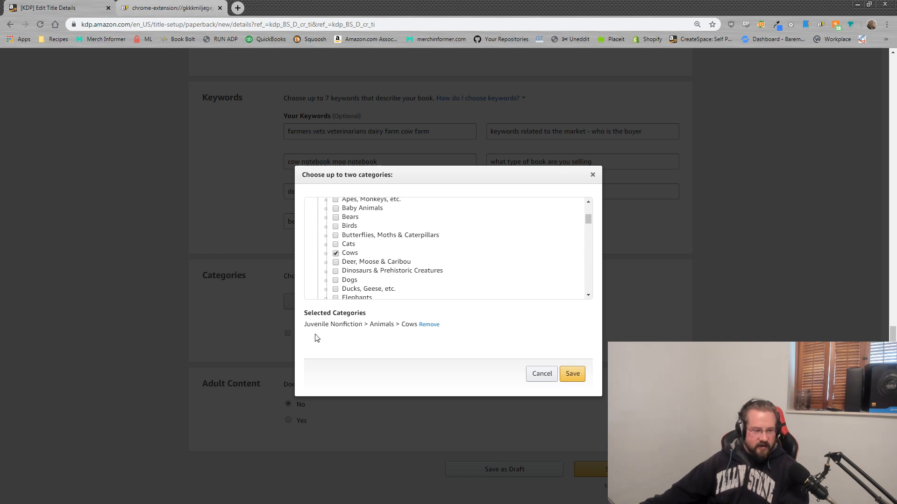
{"action": "left_click", "coordinate": [573, 374]}
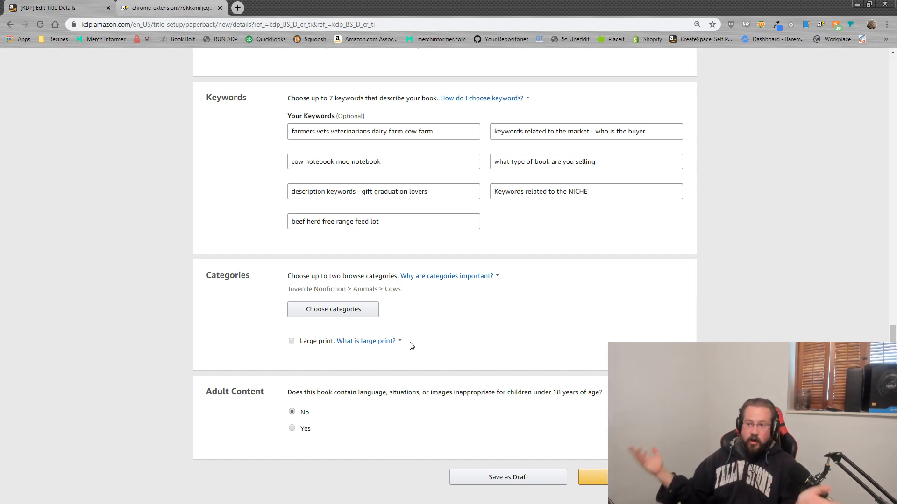
{"action": "left_click_drag", "start_coordinate": [406, 290], "coordinate": [290, 292]}
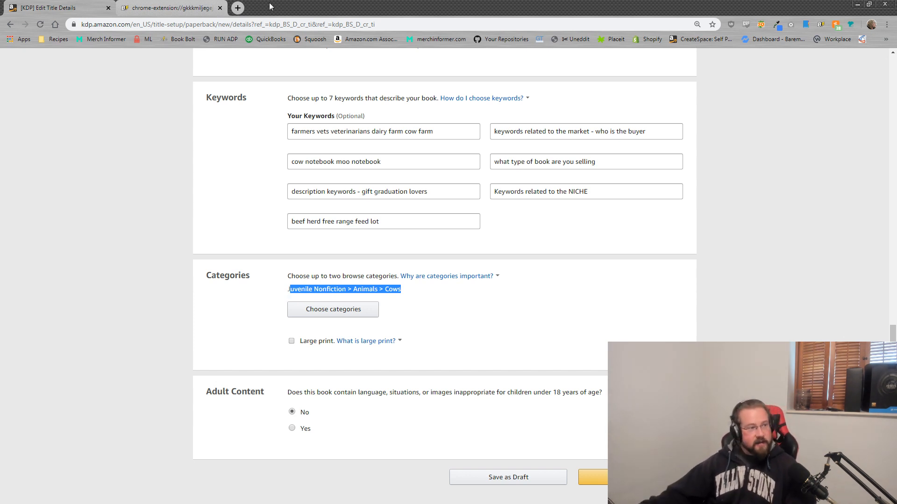
Step: Open the KDP Category Finder from the Book Bolt home page
{"action": "left_click", "coordinate": [182, 7]}
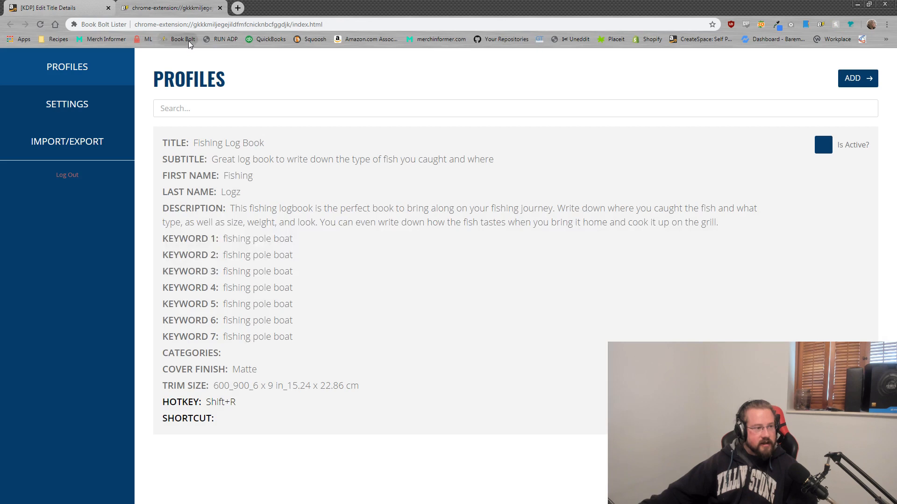
{"action": "left_click", "coordinate": [189, 40]}
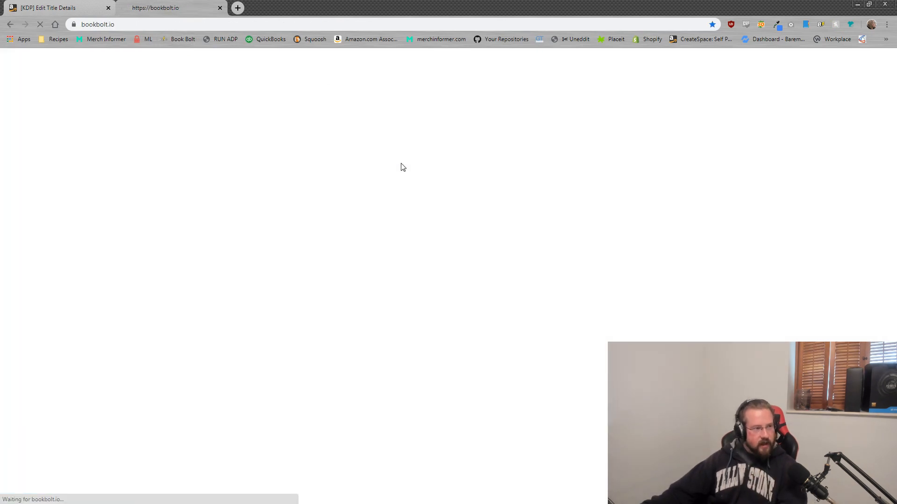
{"action": "mouse_move", "coordinate": [622, 69]}
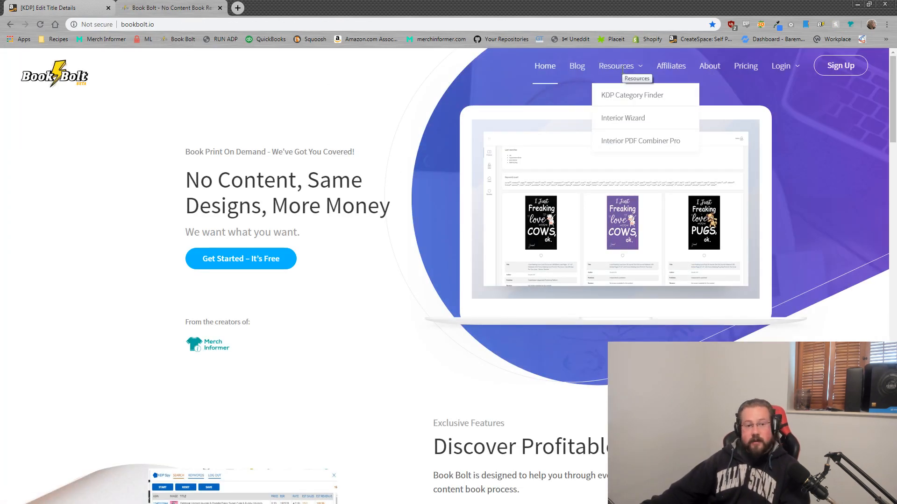
{"action": "left_click", "coordinate": [633, 99]}
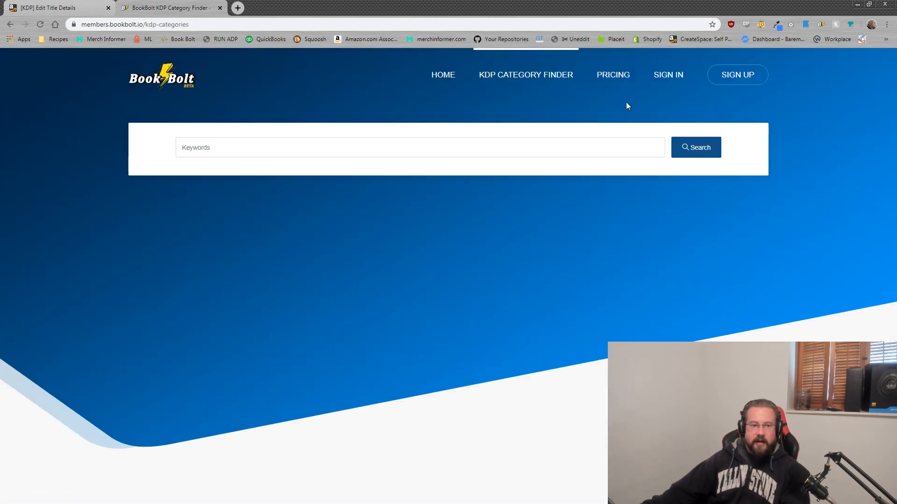
Step: Search the category finder for 'dog', review the six dog categories, and return to KDP
{"action": "left_click", "coordinate": [209, 149]}
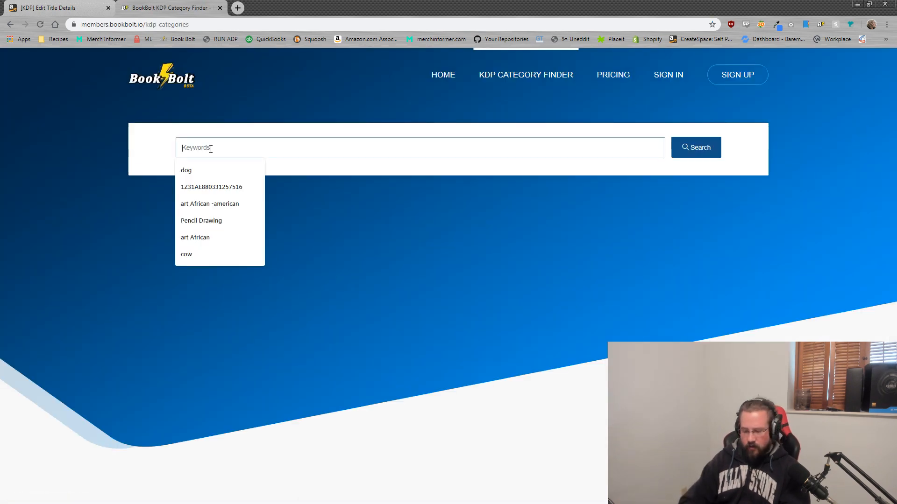
{"action": "type", "text": "dog"}
{"action": "key", "text": "Return"}
{"action": "right_click", "coordinate": [233, 149]}
{"action": "left_click", "coordinate": [487, 317]}
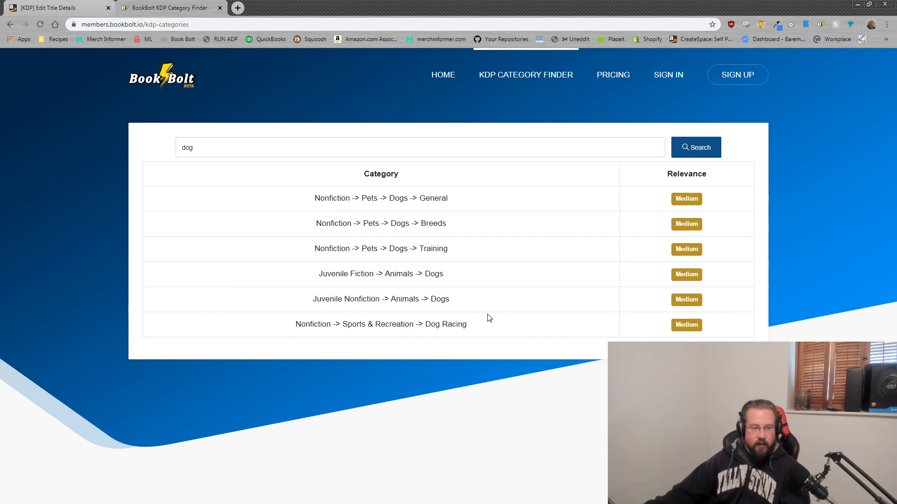
{"action": "left_click_drag", "start_coordinate": [489, 329], "coordinate": [266, 192]}
{"action": "left_click", "coordinate": [207, 144]}
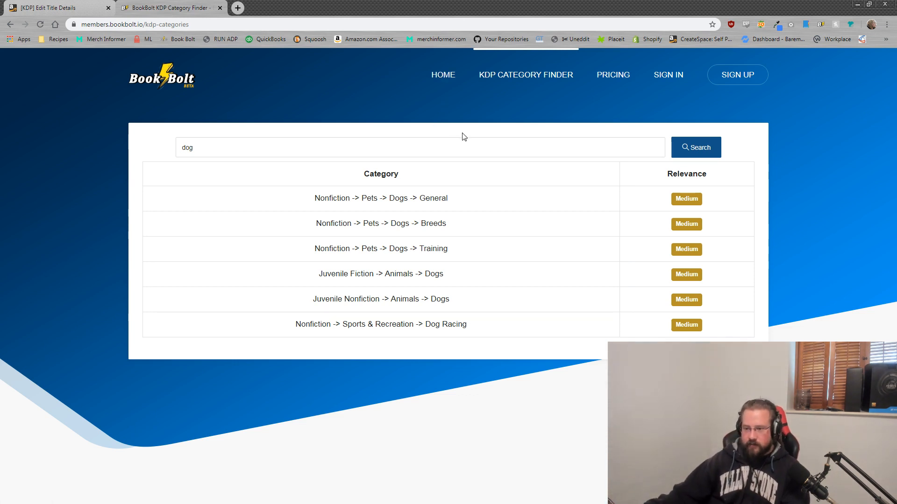
{"action": "left_click", "coordinate": [51, 3]}
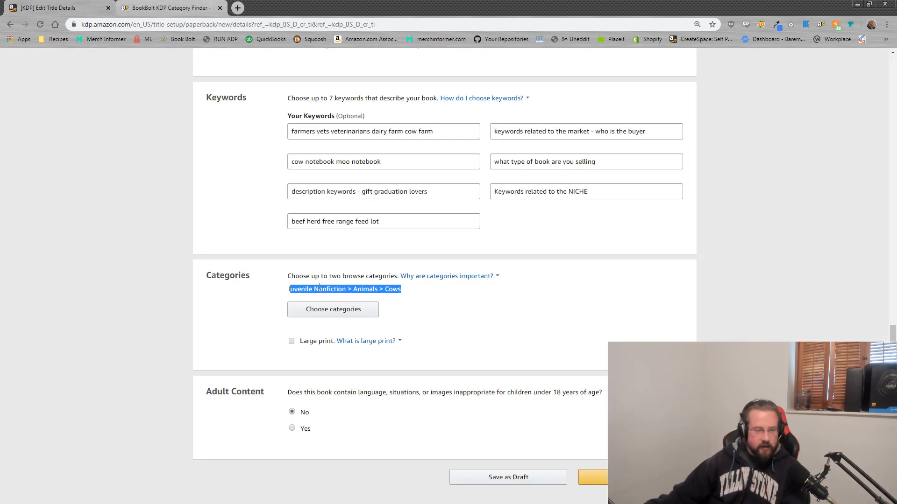
Step: Reopen the category chooser and browse the Juvenile Fiction, Juvenile Nonfiction and Nonfiction branches
{"action": "left_click", "coordinate": [329, 312]}
{"action": "scroll", "coordinate": [378, 246], "scroll_direction": "up", "scroll_amount": 3}
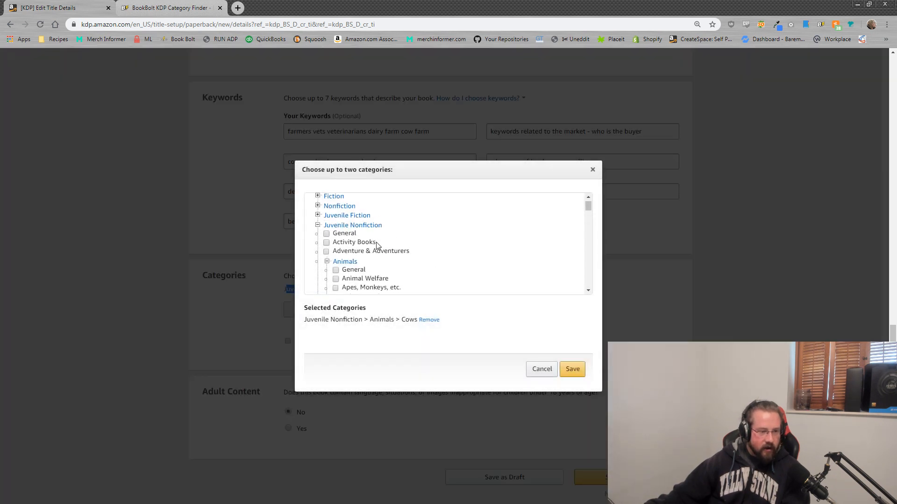
{"action": "left_click", "coordinate": [318, 215]}
{"action": "left_click", "coordinate": [318, 216]}
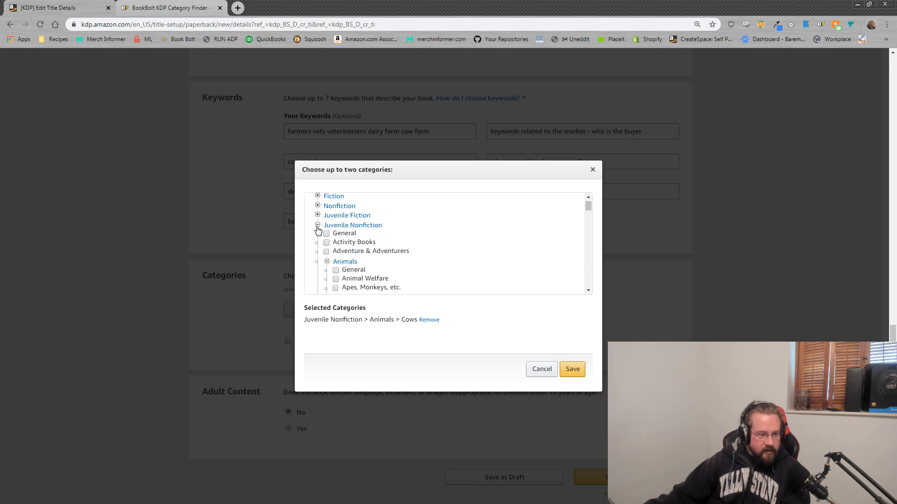
{"action": "left_click", "coordinate": [317, 226]}
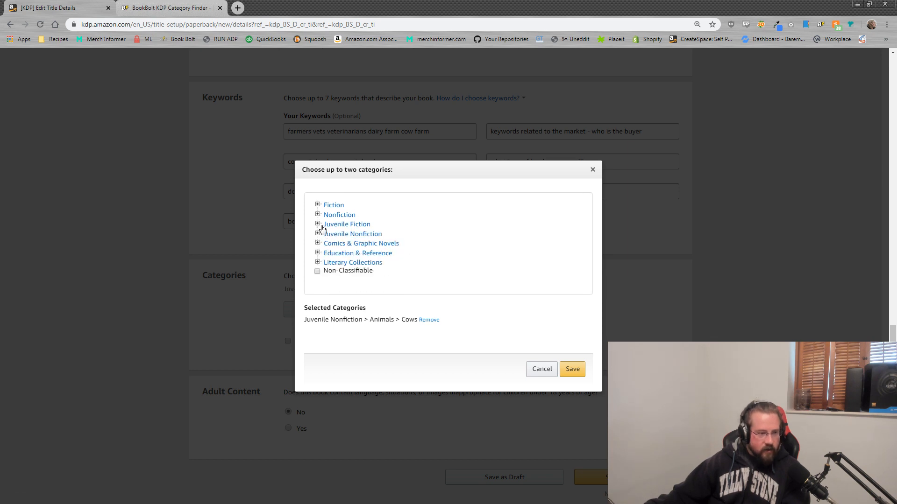
{"action": "left_click", "coordinate": [318, 215]}
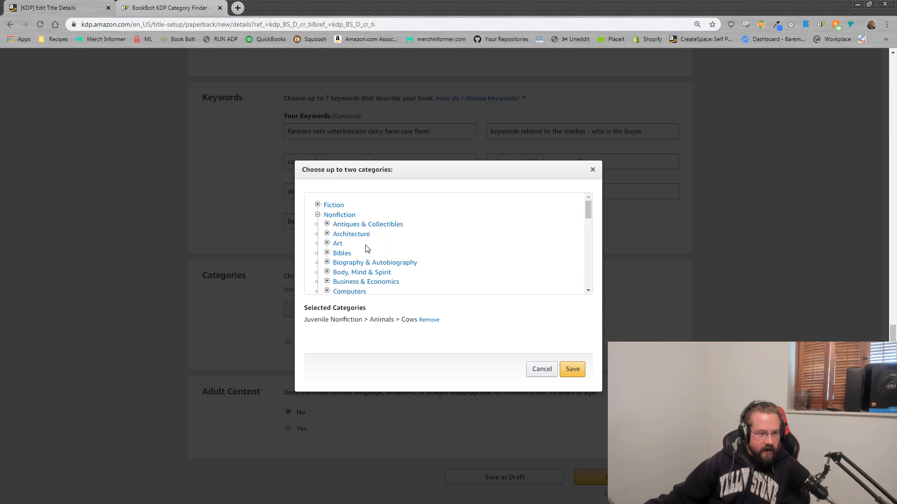
{"action": "mouse_move", "coordinate": [589, 213]}
{"action": "left_mouse_down"}
{"action": "mouse_move", "coordinate": [593, 225]}
{"action": "mouse_move", "coordinate": [594, 216]}
{"action": "left_mouse_up"}
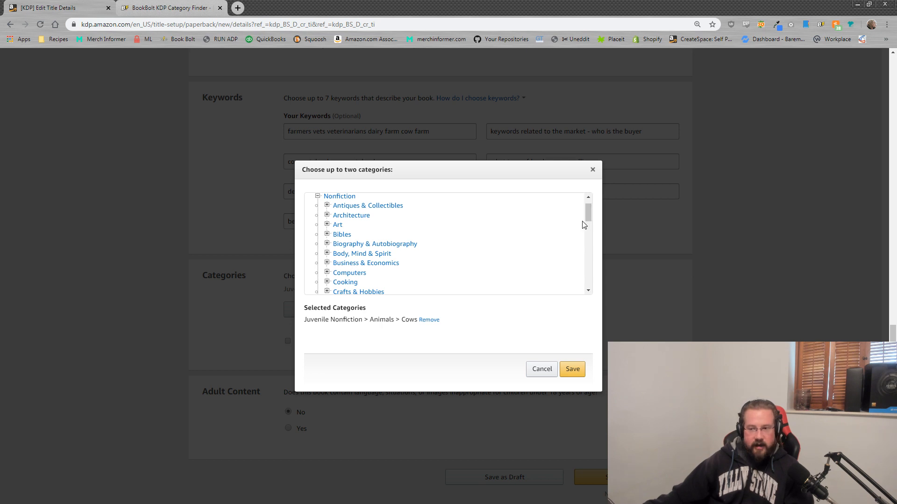
{"action": "left_click_drag", "start_coordinate": [590, 215], "coordinate": [593, 226]}
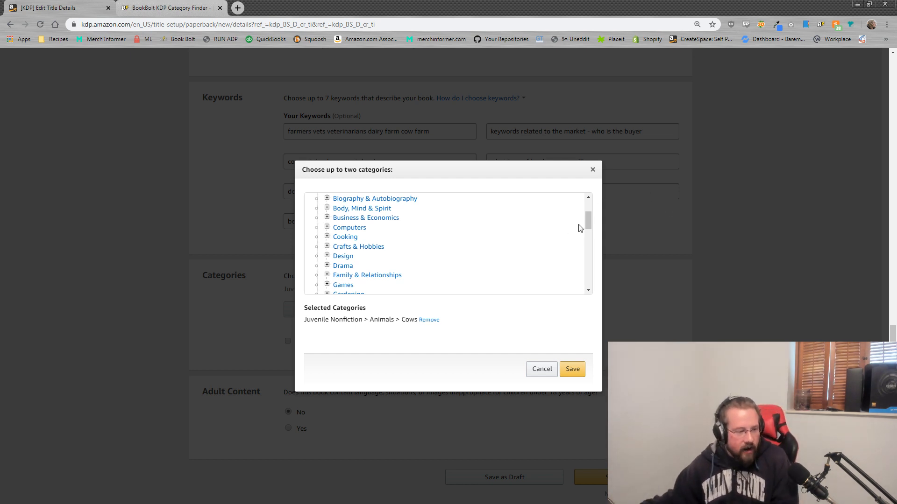
{"action": "left_click_drag", "start_coordinate": [587, 219], "coordinate": [602, 201]}
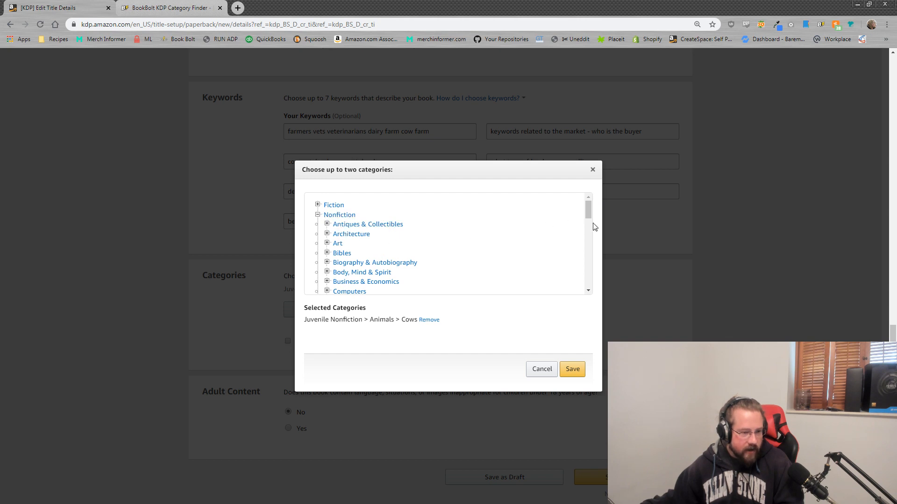
Step: Browse the Fiction branch, collapse the trees, and cancel the chooser keeping Cows
{"action": "left_click", "coordinate": [320, 205]}
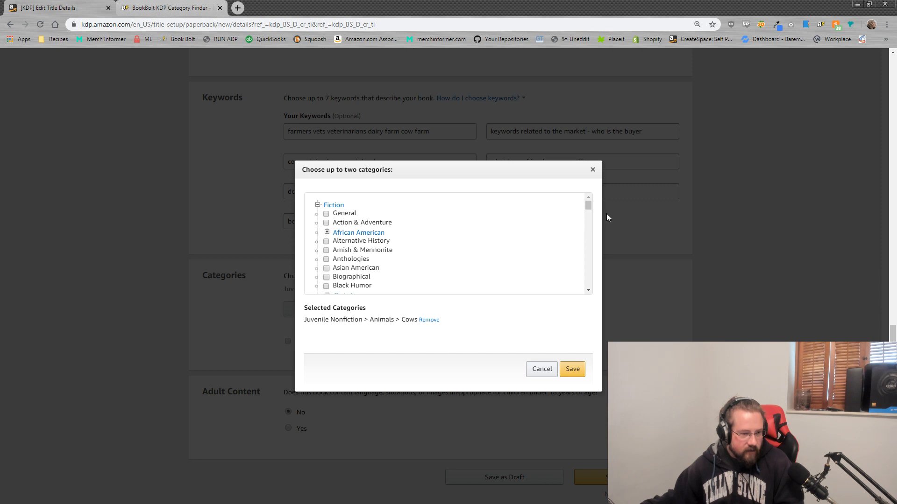
{"action": "left_click_drag", "start_coordinate": [588, 207], "coordinate": [612, 172]}
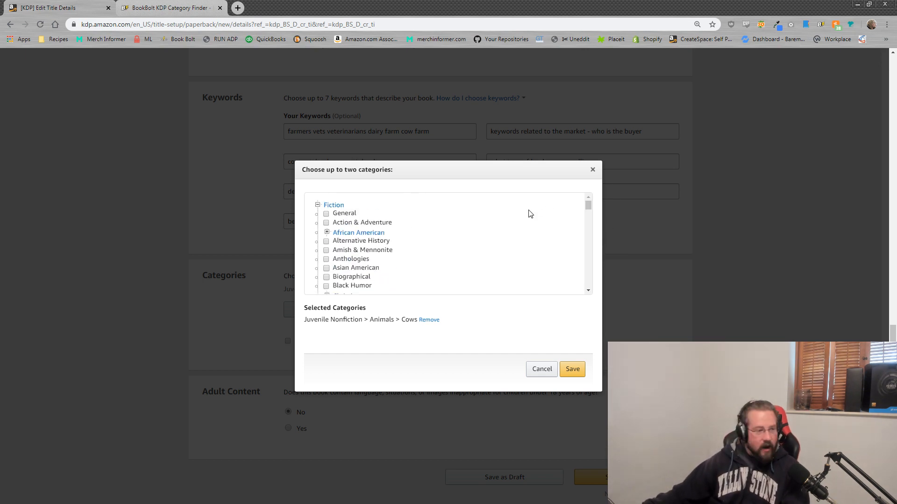
{"action": "left_click", "coordinate": [318, 206]}
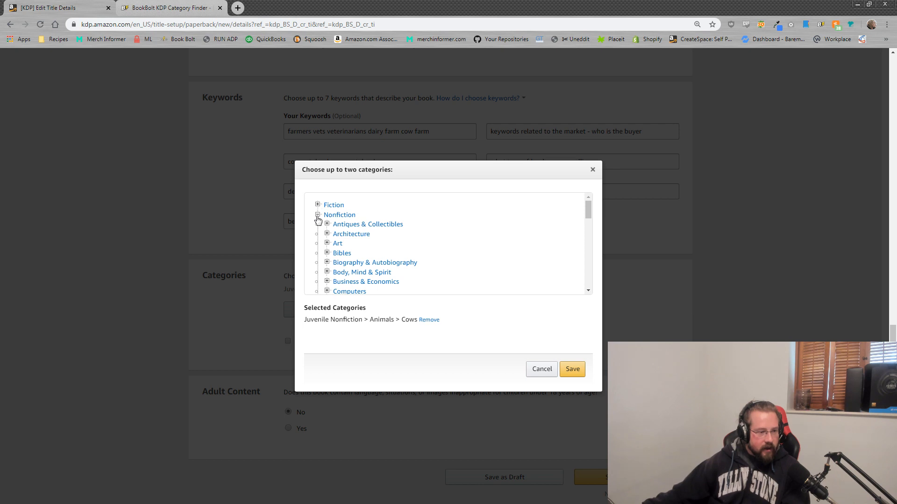
{"action": "left_click", "coordinate": [317, 214]}
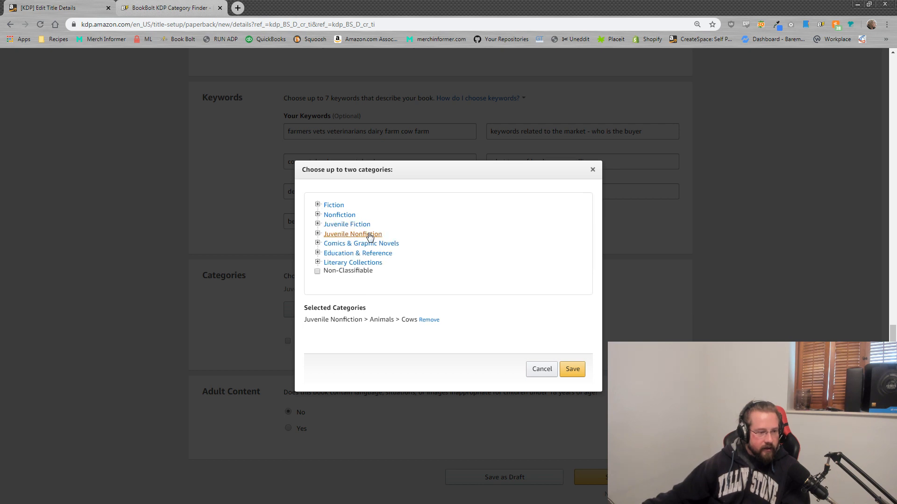
{"action": "left_click", "coordinate": [543, 369]}
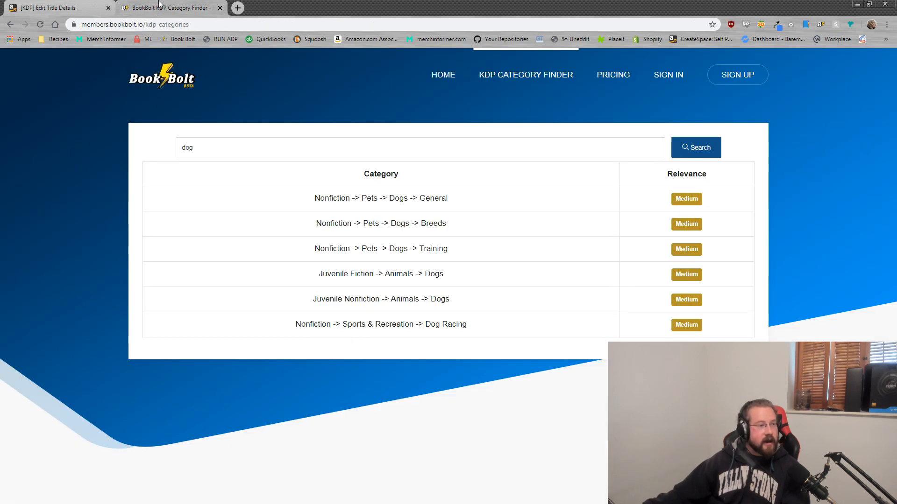
Step: Review Book Bolt's dog results, such as Nonfiction > Pets > Dogs > General
{"action": "left_click", "coordinate": [168, 8]}
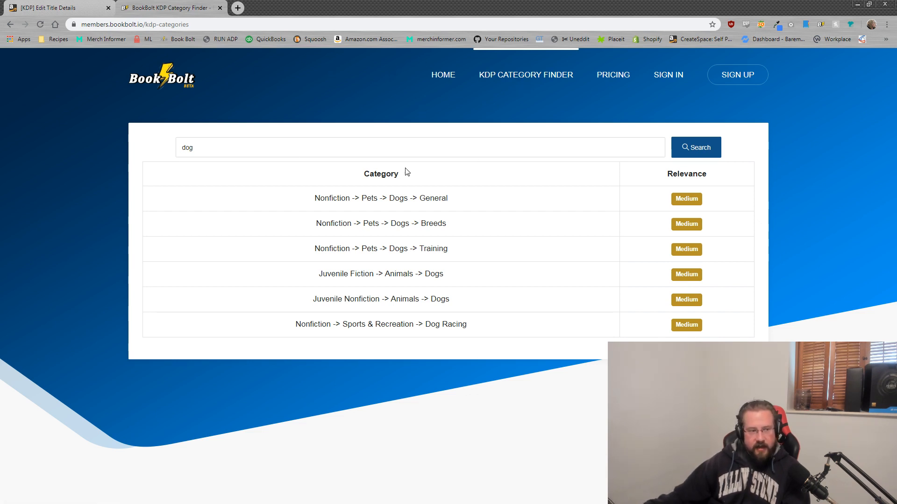
{"action": "left_click", "coordinate": [259, 148]}
{"action": "left_click_drag", "start_coordinate": [301, 145], "coordinate": [65, 139]}
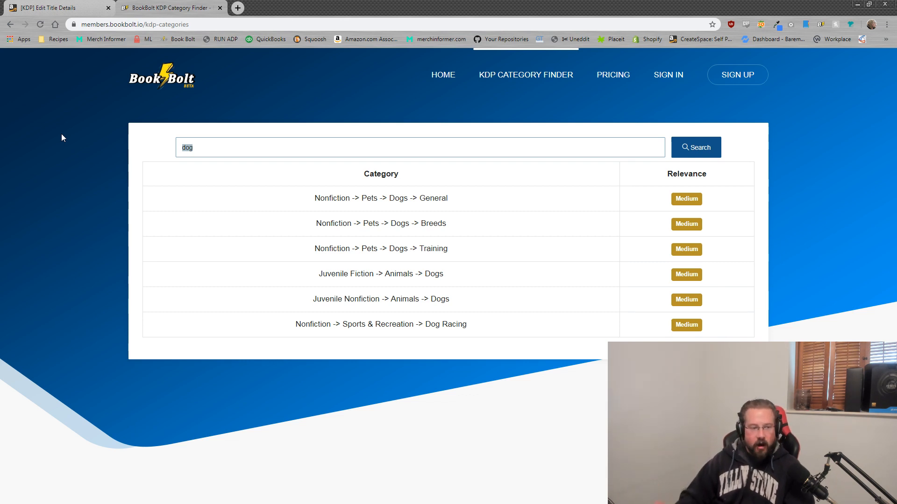
{"action": "left_click", "coordinate": [310, 148]}
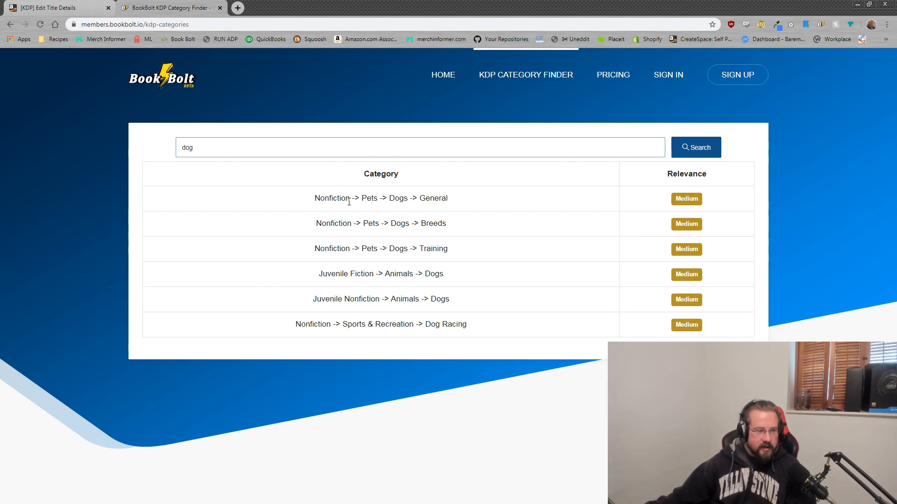
{"action": "left_click", "coordinate": [316, 198]}
{"action": "left_click_drag", "start_coordinate": [316, 198], "coordinate": [450, 203]}
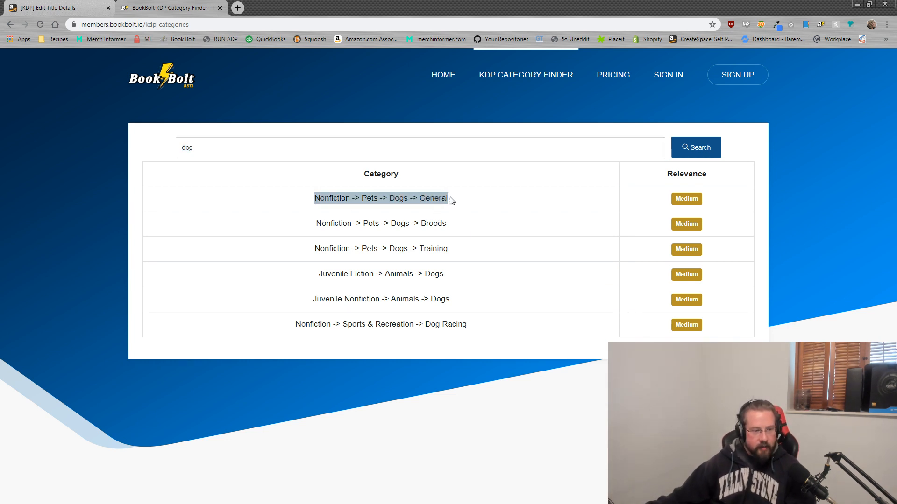
{"action": "left_click", "coordinate": [390, 197]}
{"action": "left_click_drag", "start_coordinate": [386, 196], "coordinate": [362, 202]}
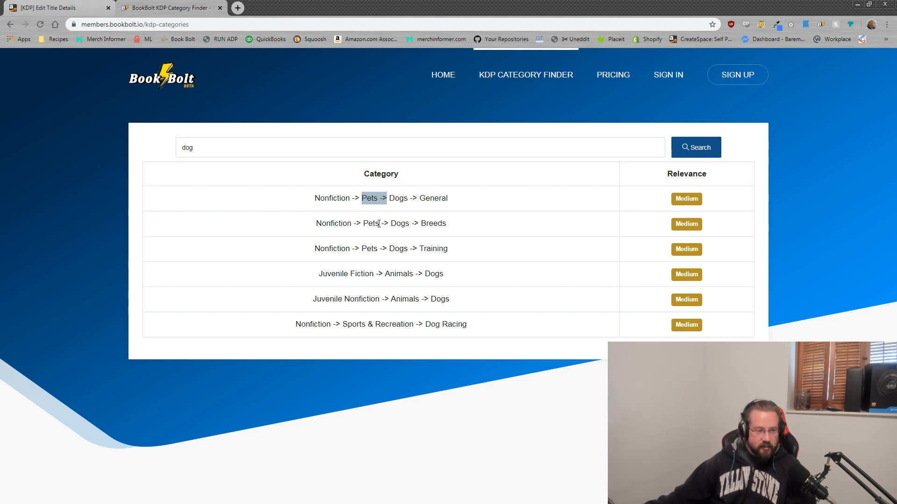
{"action": "left_click_drag", "start_coordinate": [488, 258], "coordinate": [300, 243]}
{"action": "left_click", "coordinate": [316, 201]}
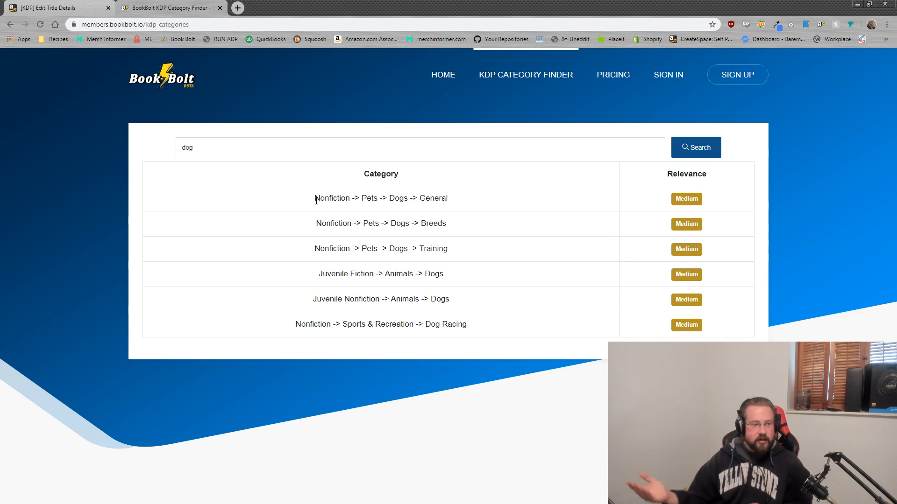
{"action": "left_click_drag", "start_coordinate": [459, 201], "coordinate": [316, 197]}
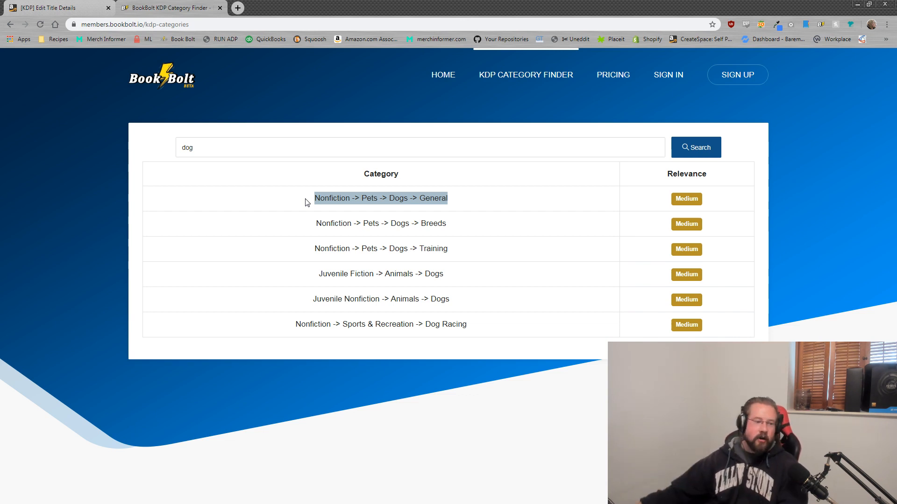
{"action": "left_click", "coordinate": [469, 200]}
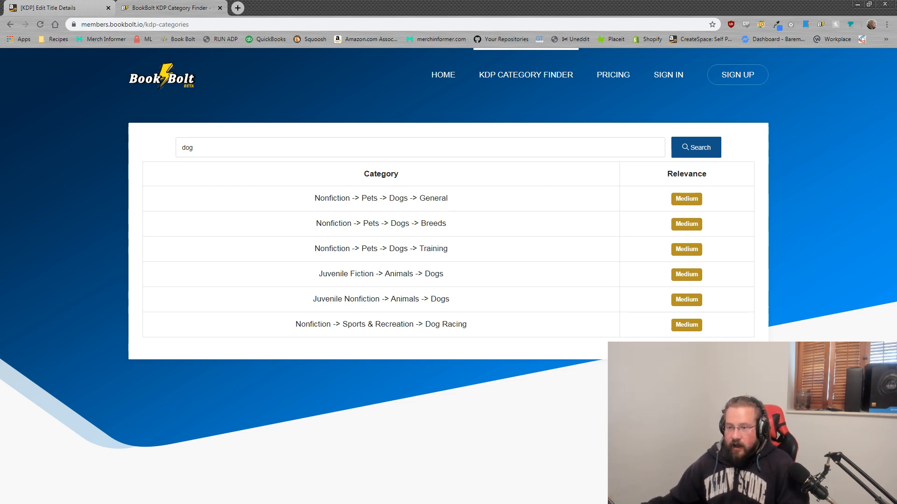
Step: Search the category finder for 'coloring', then for 'draw'
{"action": "double_click", "coordinate": [183, 148]}
{"action": "type", "text": "co"}
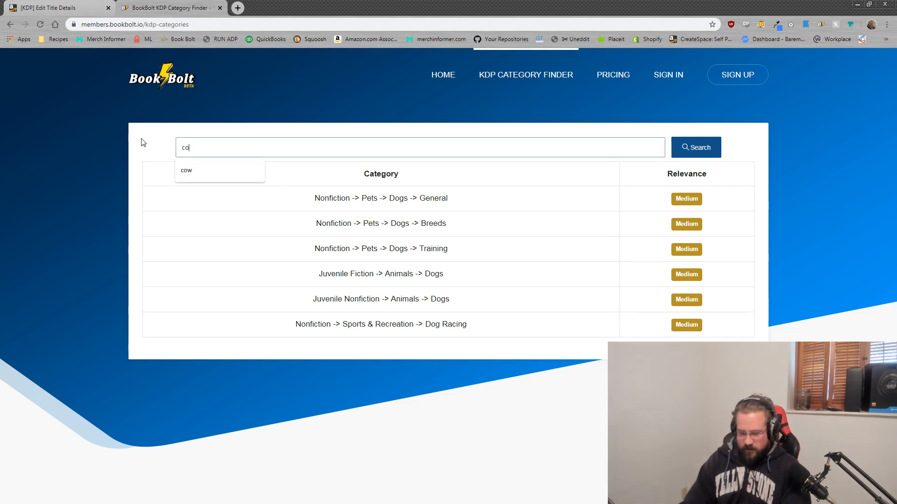
{"action": "type", "text": "loring"}
{"action": "key", "text": "Return"}
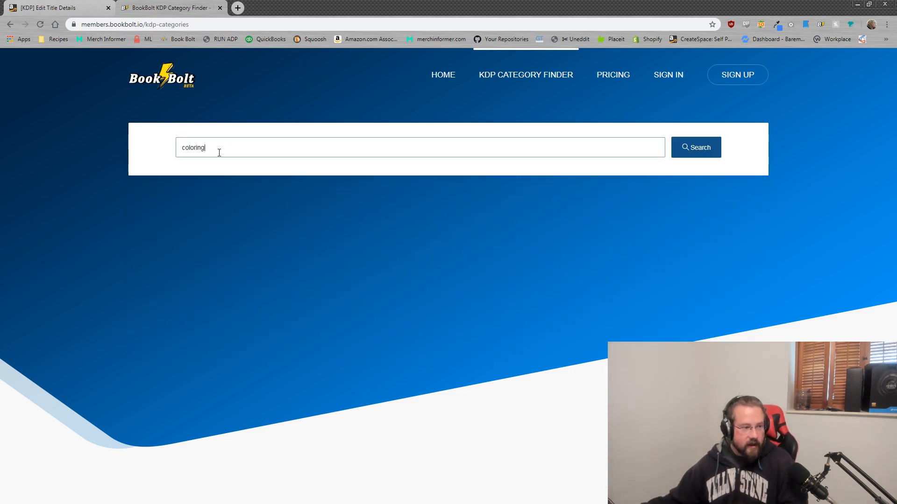
{"action": "left_click_drag", "start_coordinate": [219, 152], "coordinate": [146, 157]}
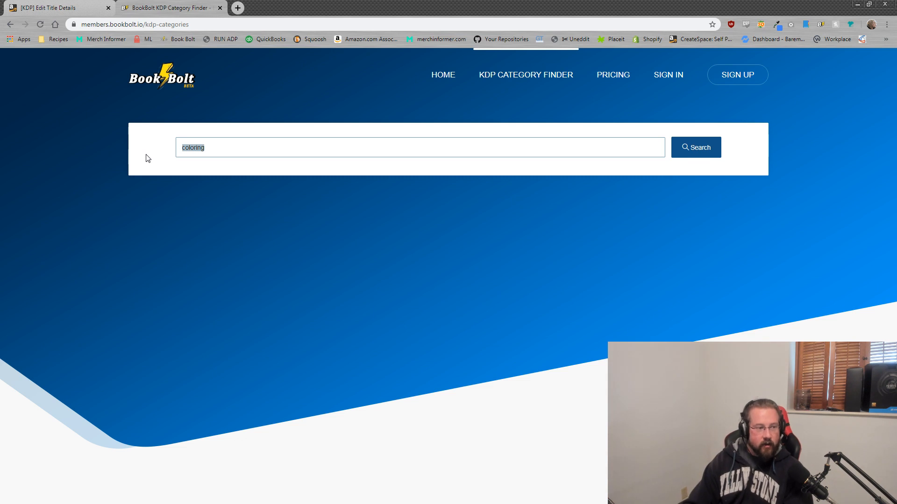
{"action": "type", "text": "draw"}
{"action": "key", "text": "Return"}
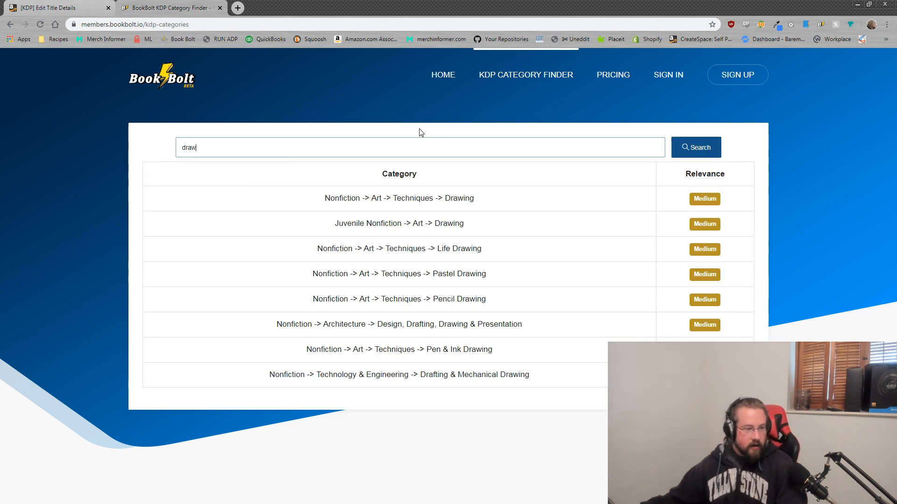
Step: Review the draw results, including Juvenile Nonfiction > Art > Drawing and Life Drawing, then return to KDP
{"action": "left_click_drag", "start_coordinate": [330, 198], "coordinate": [475, 200]}
{"action": "left_click", "coordinate": [385, 224]}
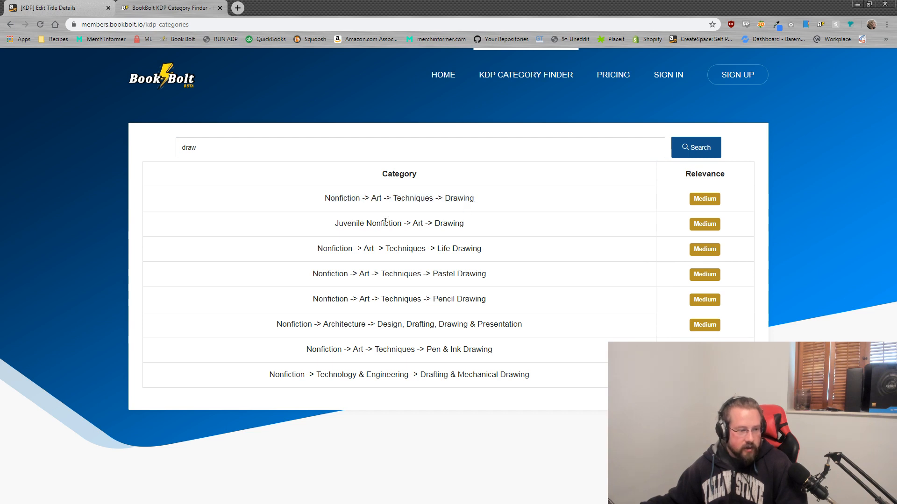
{"action": "left_click_drag", "start_coordinate": [398, 227], "coordinate": [377, 227]}
{"action": "left_click_drag", "start_coordinate": [465, 231], "coordinate": [397, 230]}
{"action": "left_click", "coordinate": [491, 255]}
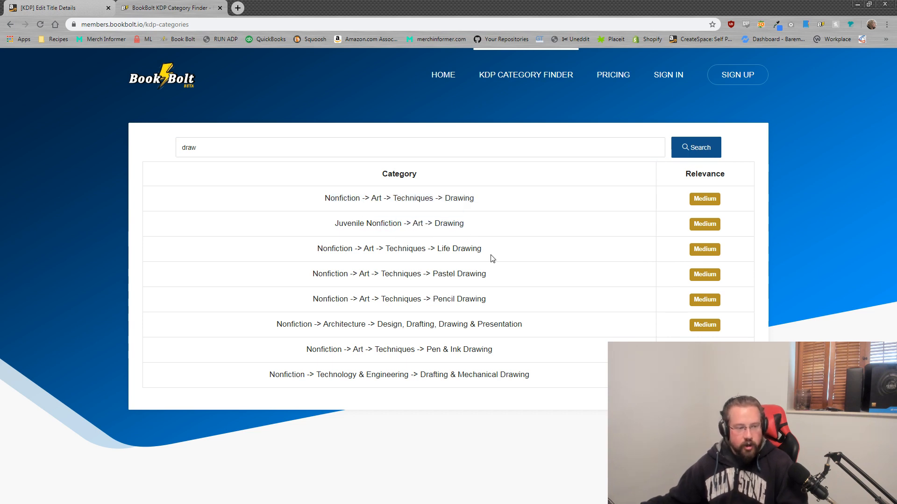
{"action": "left_click_drag", "start_coordinate": [497, 250], "coordinate": [294, 262]}
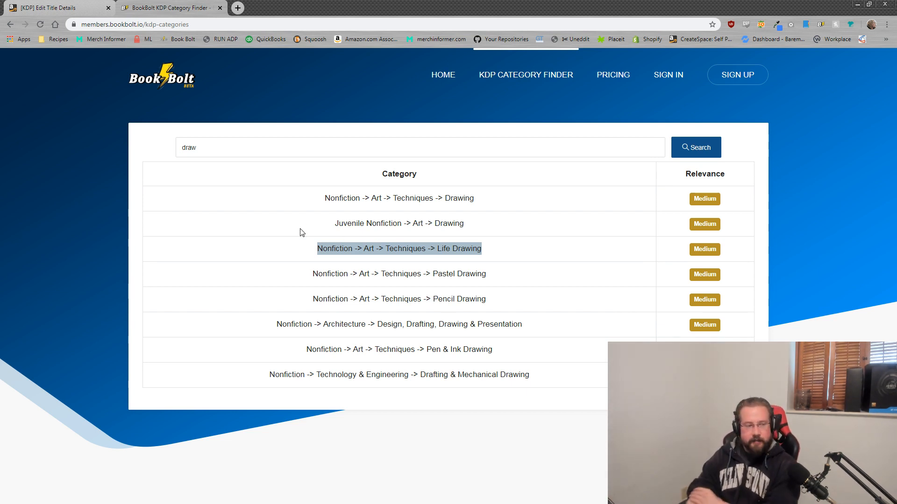
{"action": "key", "text": "ctrl+Tab"}
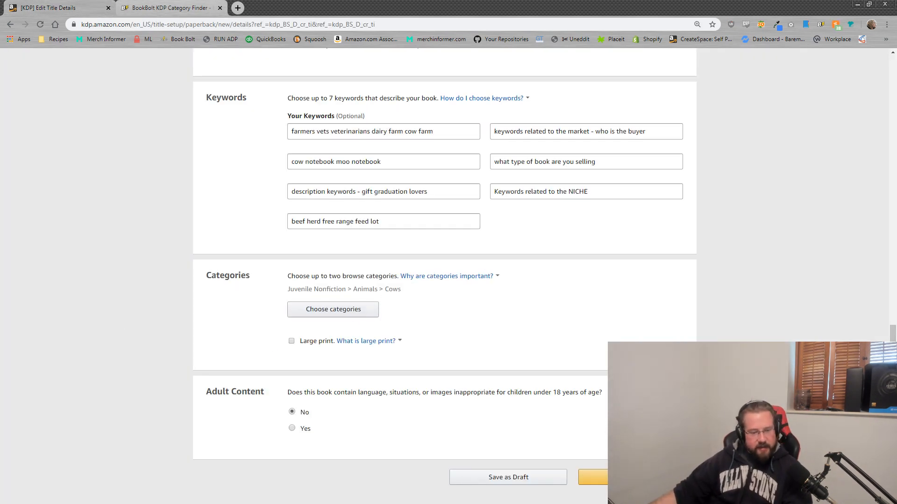
Step: Check the adult content answer is No, then save the title details and continue
{"action": "scroll", "coordinate": [444, 276], "scroll_direction": "down", "scroll_amount": 2}
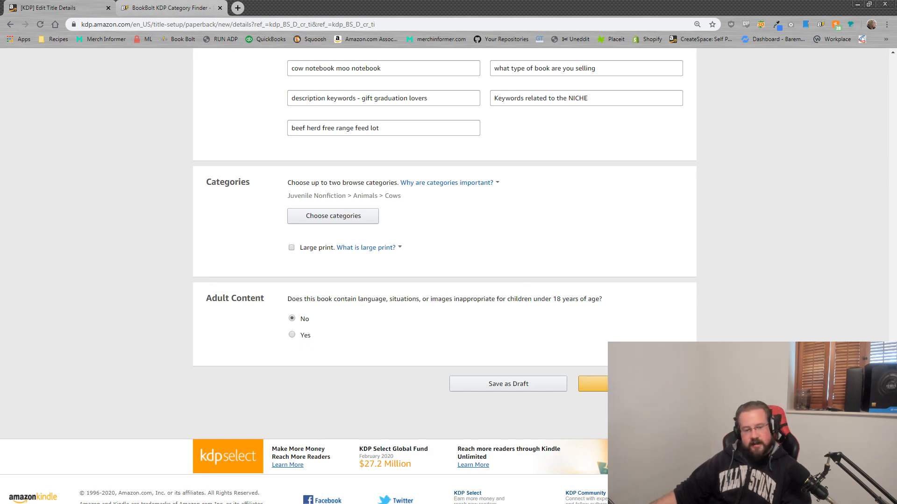
{"action": "left_click_drag", "start_coordinate": [314, 339], "coordinate": [298, 336]}
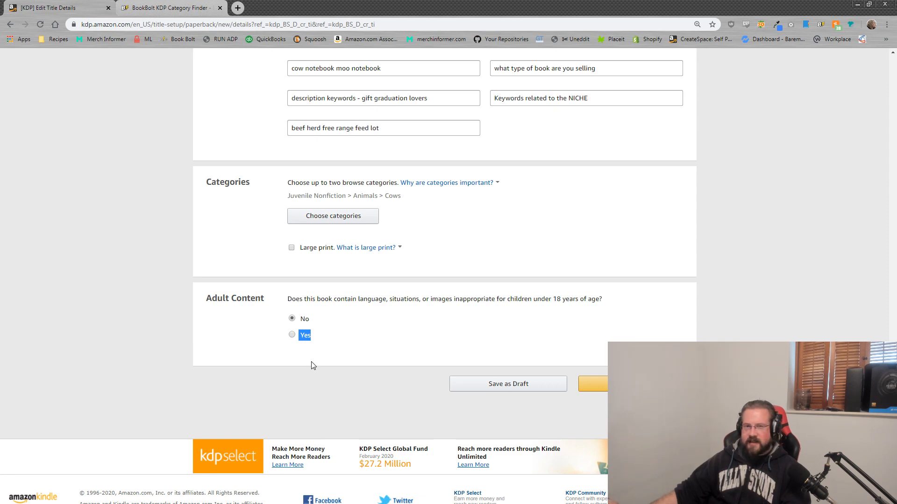
{"action": "left_click", "coordinate": [388, 350]}
{"action": "scroll", "coordinate": [388, 349], "scroll_direction": "up", "scroll_amount": 6}
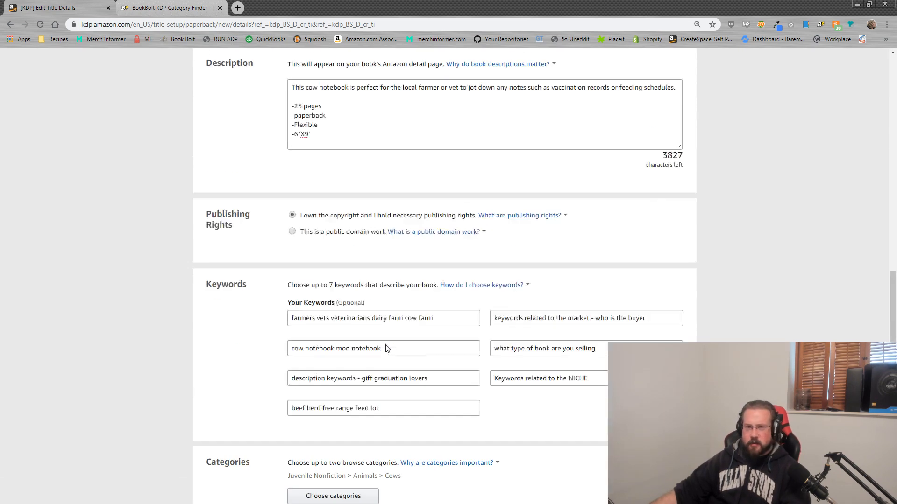
{"action": "scroll", "coordinate": [388, 345], "scroll_direction": "up", "scroll_amount": 4}
{"action": "scroll", "coordinate": [388, 336], "scroll_direction": "down", "scroll_amount": 11}
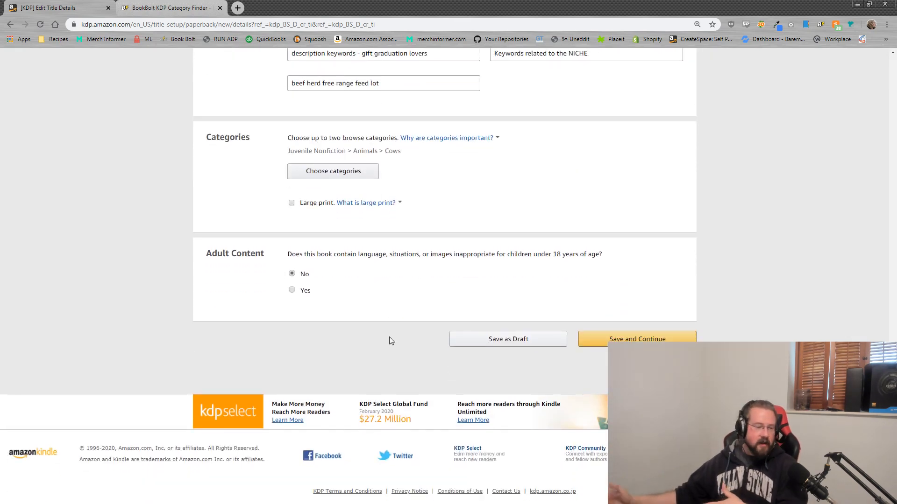
{"action": "left_click", "coordinate": [681, 340]}
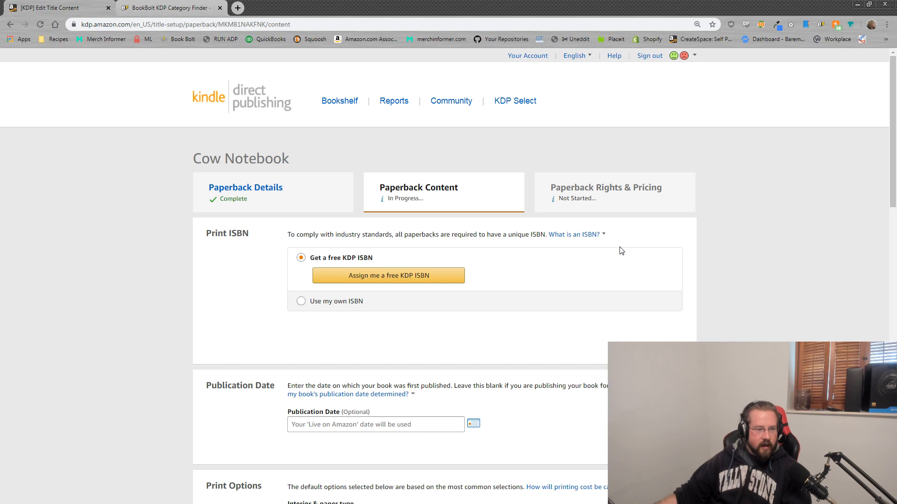
Step: Assign the paperback a free KDP ISBN, then scroll through the print options
{"action": "scroll", "coordinate": [323, 165], "scroll_direction": "down", "scroll_amount": 2}
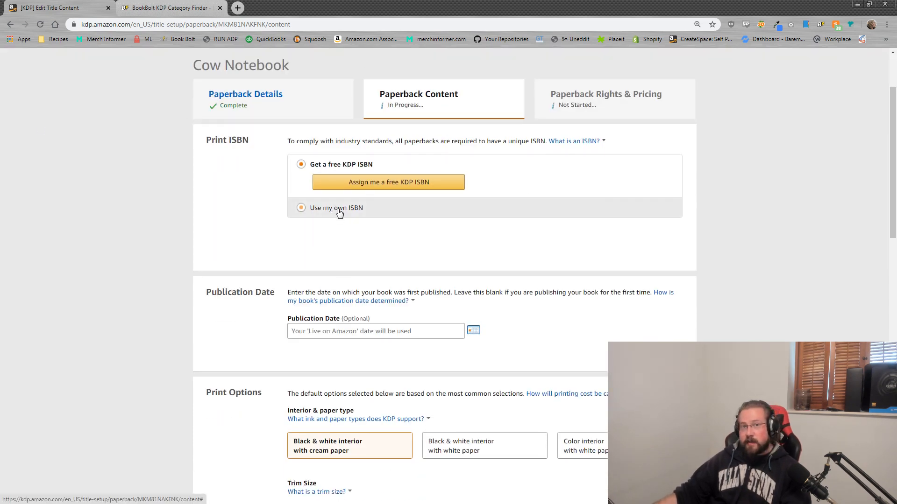
{"action": "left_click", "coordinate": [372, 188]}
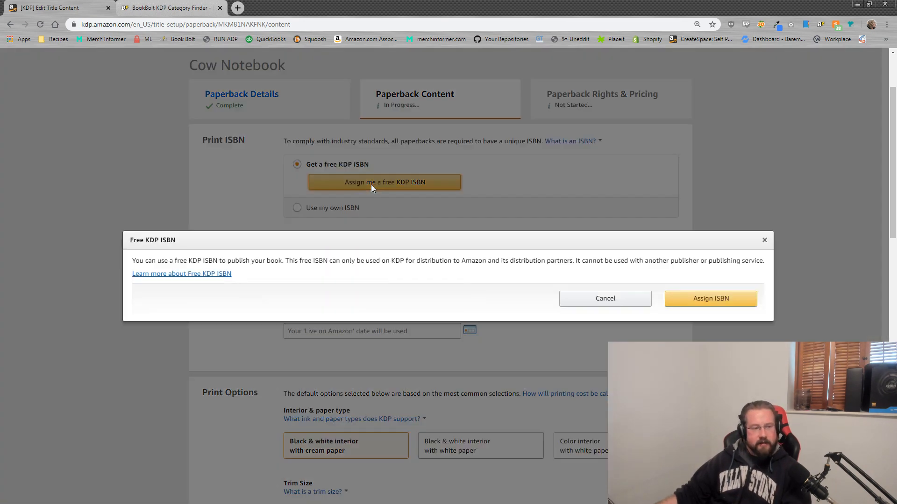
{"action": "left_click", "coordinate": [716, 302]}
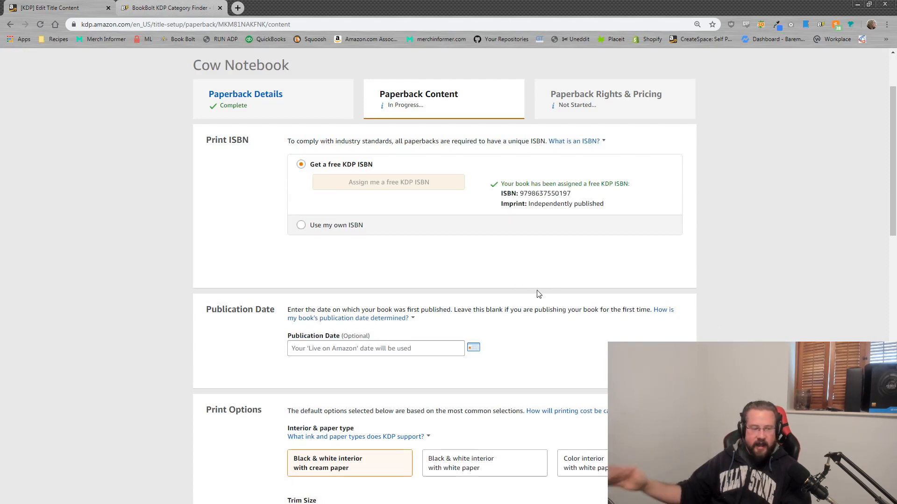
{"action": "scroll", "coordinate": [539, 299], "scroll_direction": "down", "scroll_amount": 2}
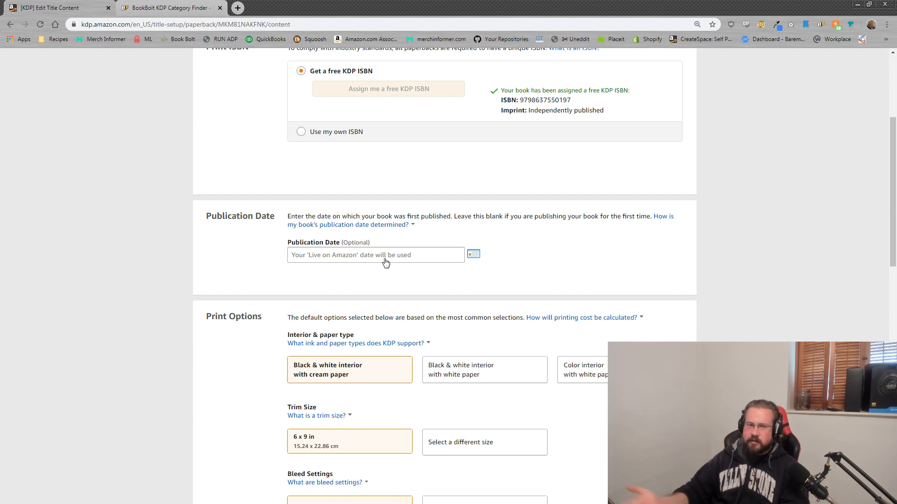
{"action": "scroll", "coordinate": [365, 262], "scroll_direction": "down", "scroll_amount": 4}
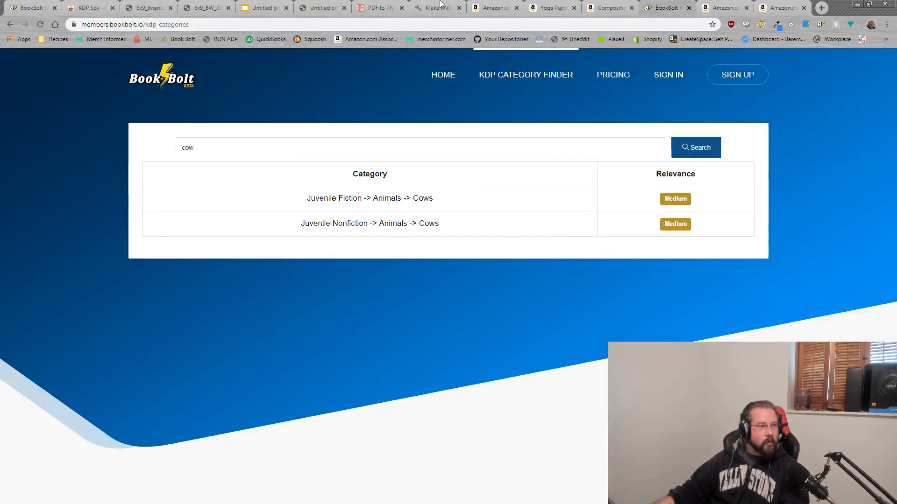
Step: Flip between the cow interior PDF, the maze presentation and the Cow Notebook cover PDF
{"action": "left_click", "coordinate": [158, 3]}
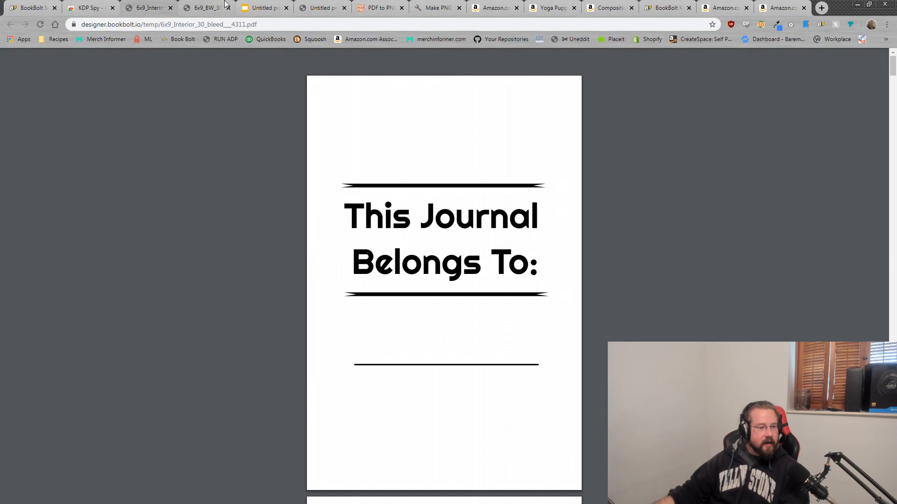
{"action": "left_click", "coordinate": [237, 4]}
{"action": "left_click", "coordinate": [201, 3]}
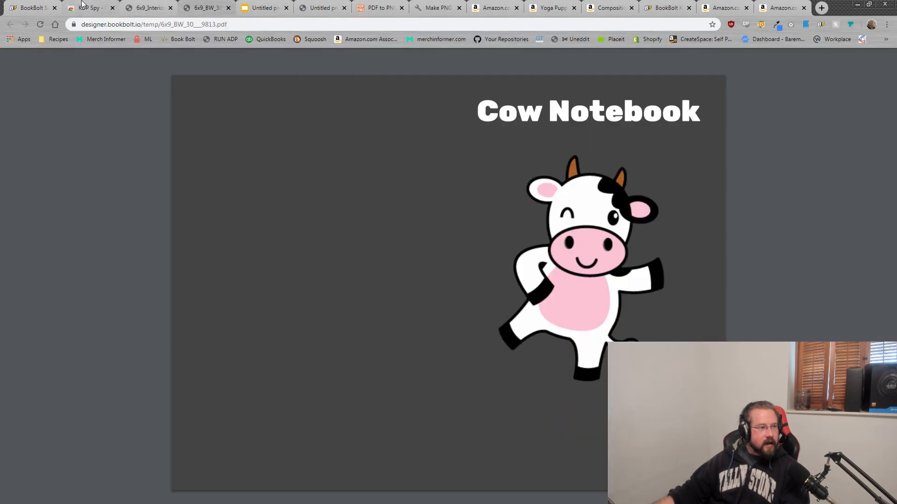
{"action": "left_click", "coordinate": [142, 3]}
{"action": "left_click", "coordinate": [201, 4]}
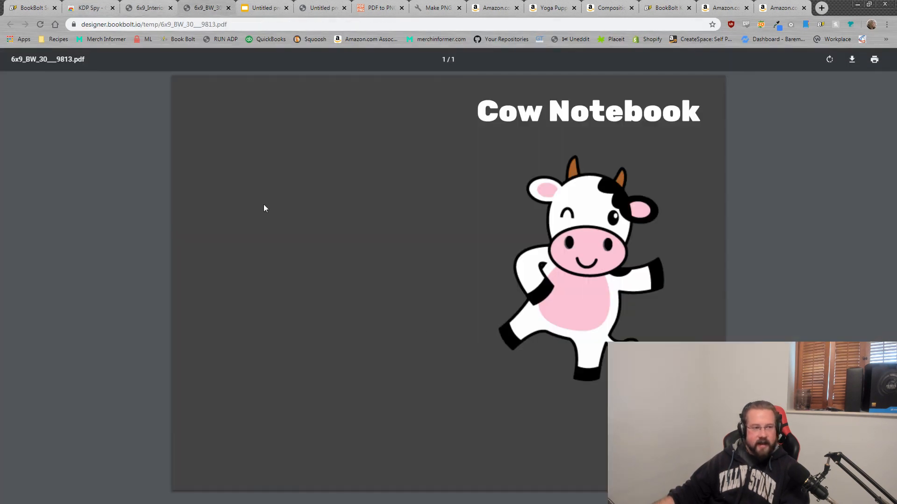
{"action": "left_click", "coordinate": [136, 6]}
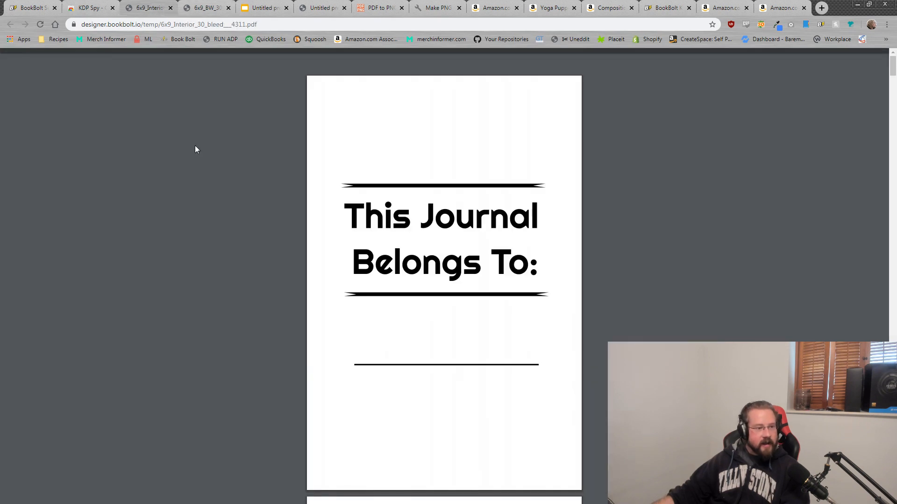
Step: Move the KDP window aside and show the category finder's cow results, including Animals > Cows
{"action": "left_click_drag", "start_coordinate": [0, 4], "coordinate": [472, 0]}
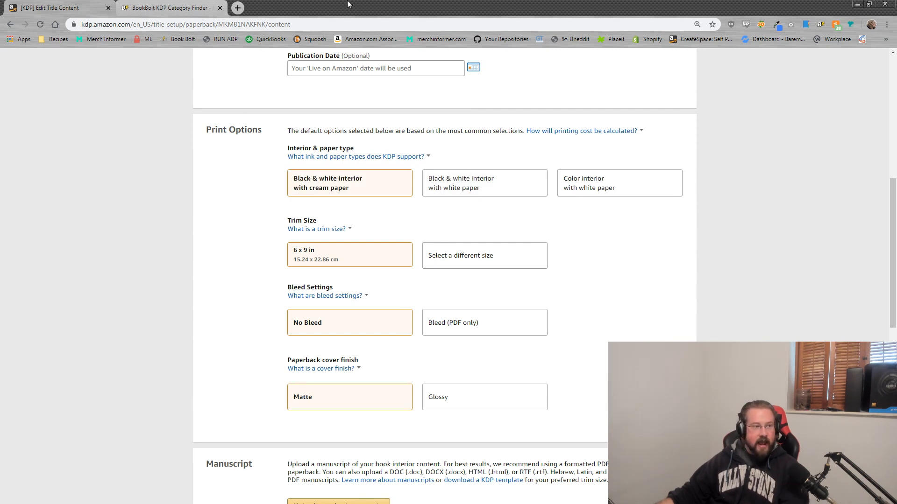
{"action": "left_click_drag", "start_coordinate": [357, 4], "coordinate": [0, 5]}
{"action": "left_click", "coordinate": [674, 6]}
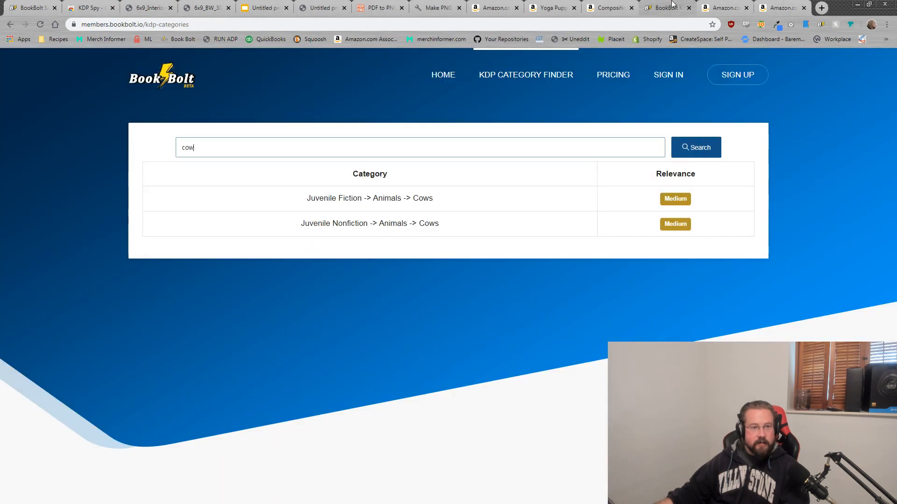
Step: Open Book Bolt's Interior Wizard and set the Interior Generator to Bleed
{"action": "left_click", "coordinate": [312, 6]}
{"action": "left_click", "coordinate": [172, 39]}
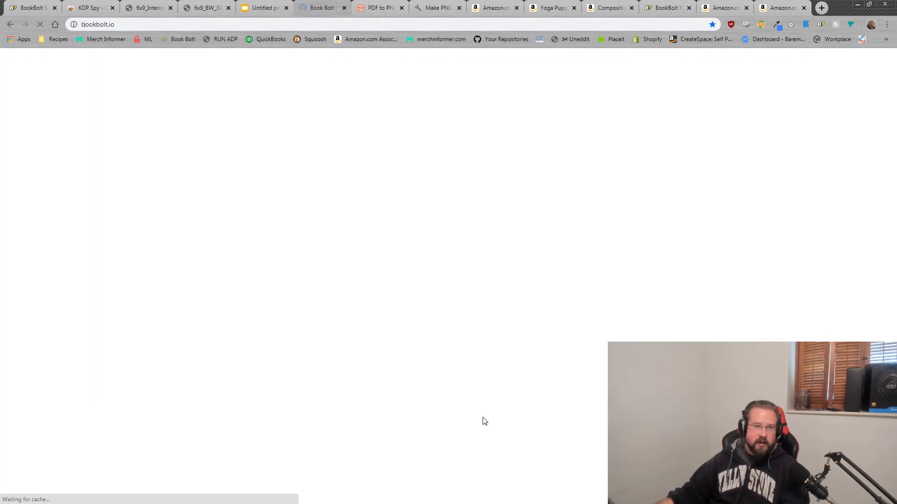
{"action": "mouse_move", "coordinate": [617, 65]}
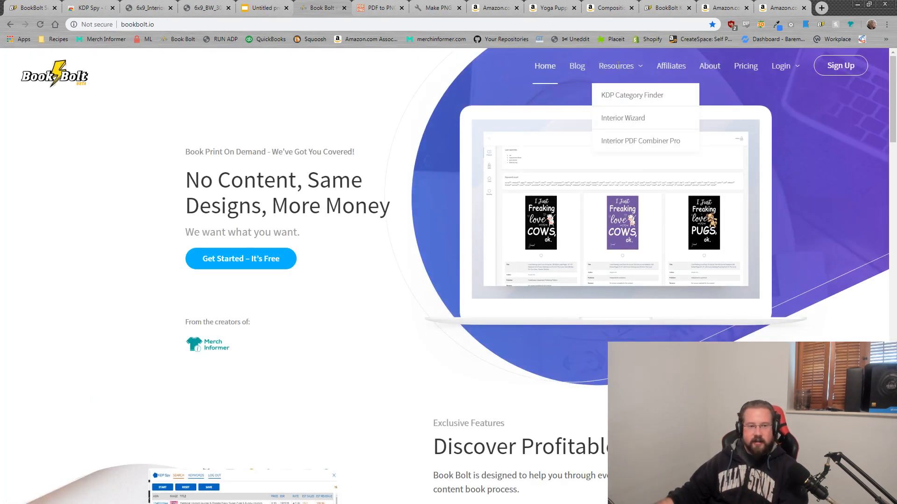
{"action": "left_click", "coordinate": [629, 118]}
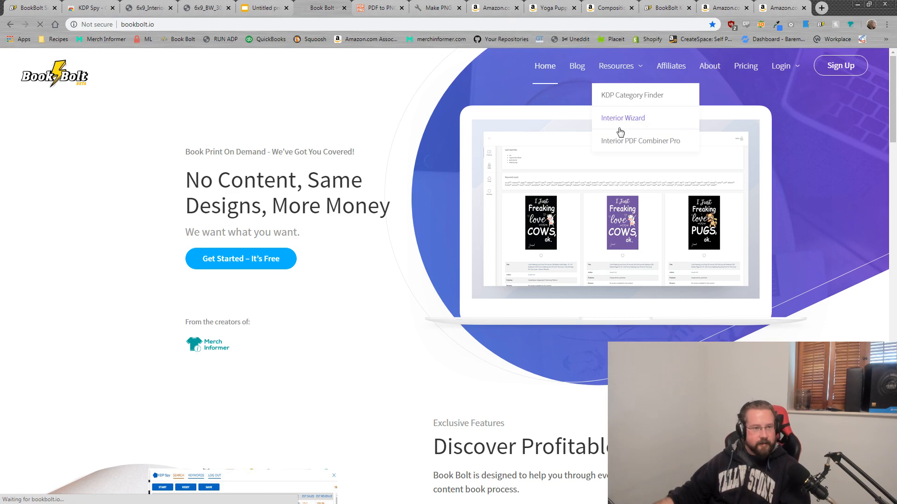
{"action": "left_click", "coordinate": [232, 254]}
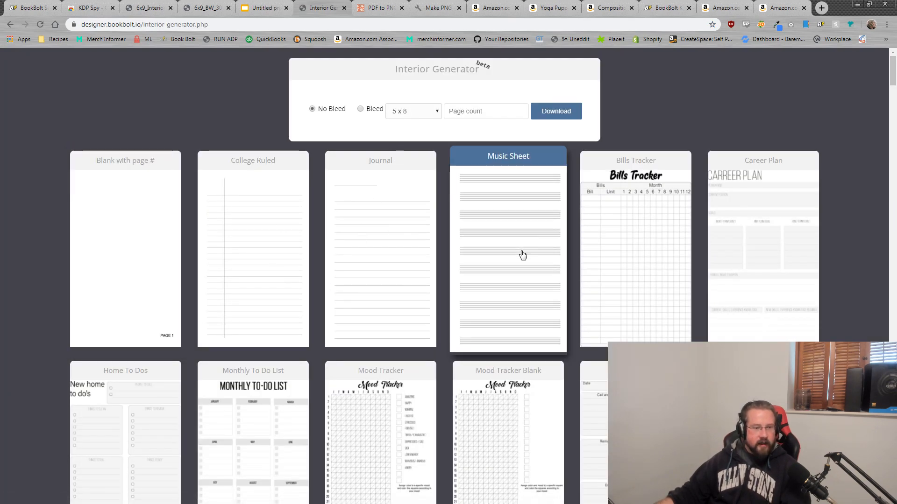
{"action": "scroll", "coordinate": [513, 251], "scroll_direction": "down", "scroll_amount": 12}
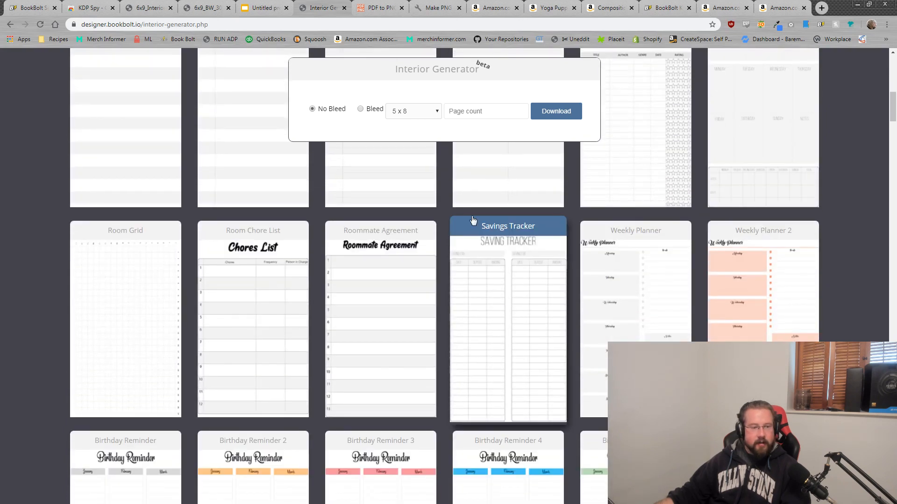
{"action": "left_click", "coordinate": [360, 109]}
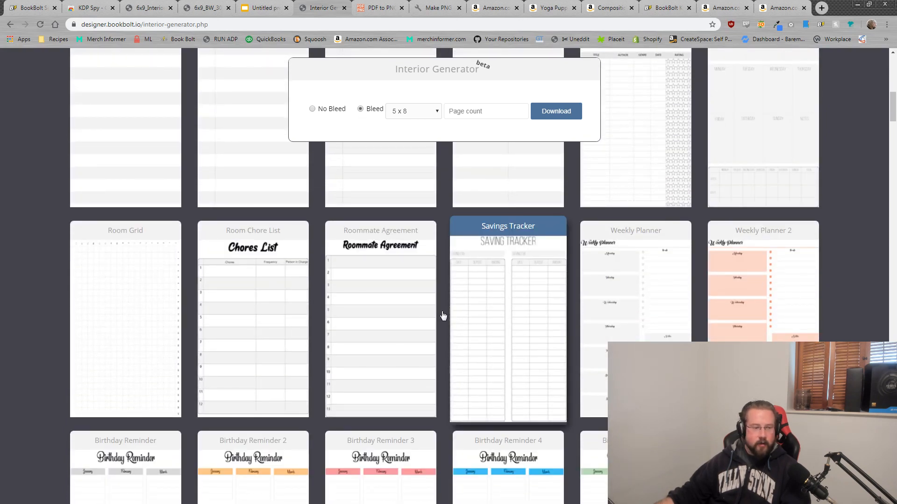
Step: Alt+Tab back to the KDP paperback print options, still at 6 x 9 in, No Bleed
{"action": "key", "text": "alt+Tab"}
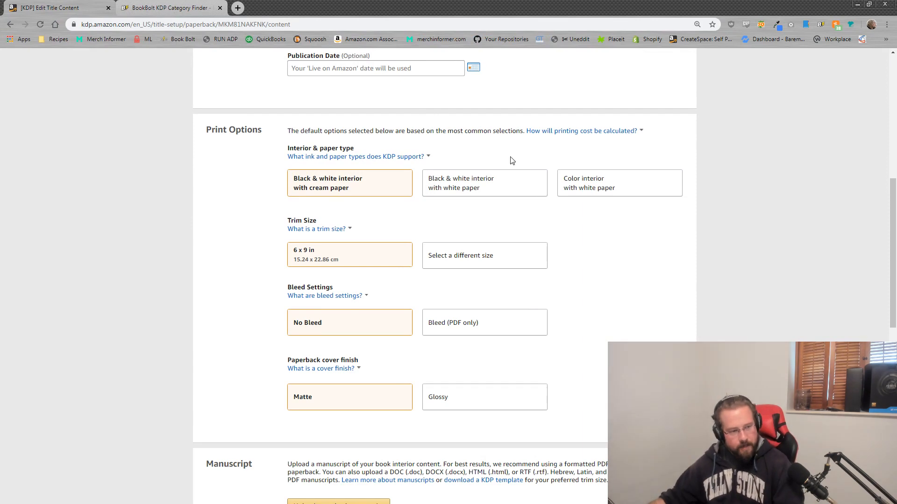
{"action": "key", "text": "alt+Tab"}
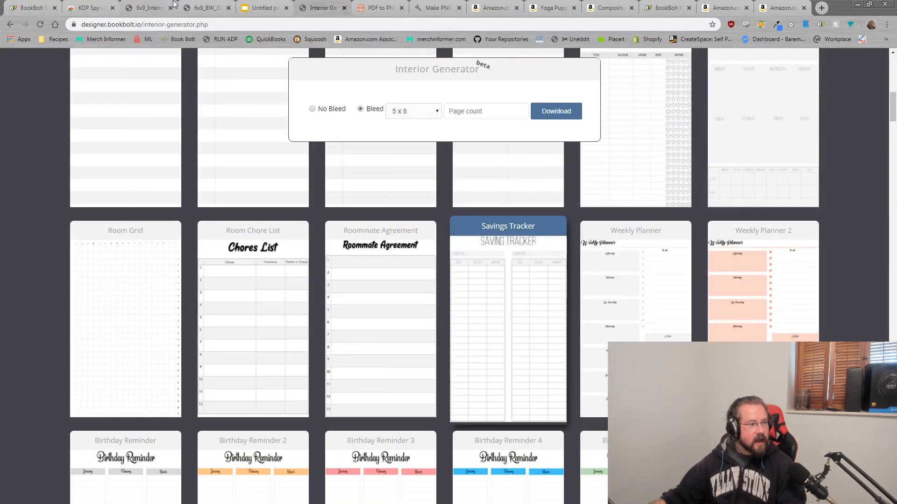
{"action": "key", "text": "alt+Tab"}
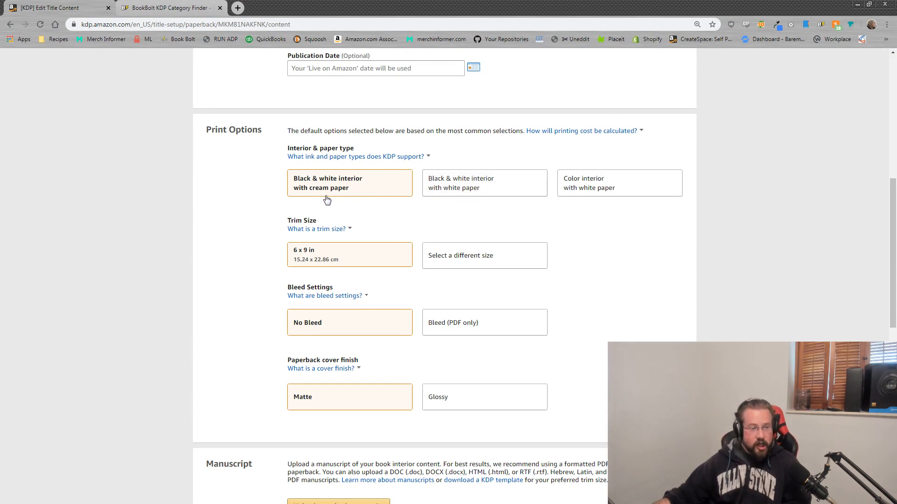
Step: Choose black & white interior on white paper, keep the 6 x 9 in trim, and select Bleed (PDF only)
{"action": "left_click", "coordinate": [466, 194]}
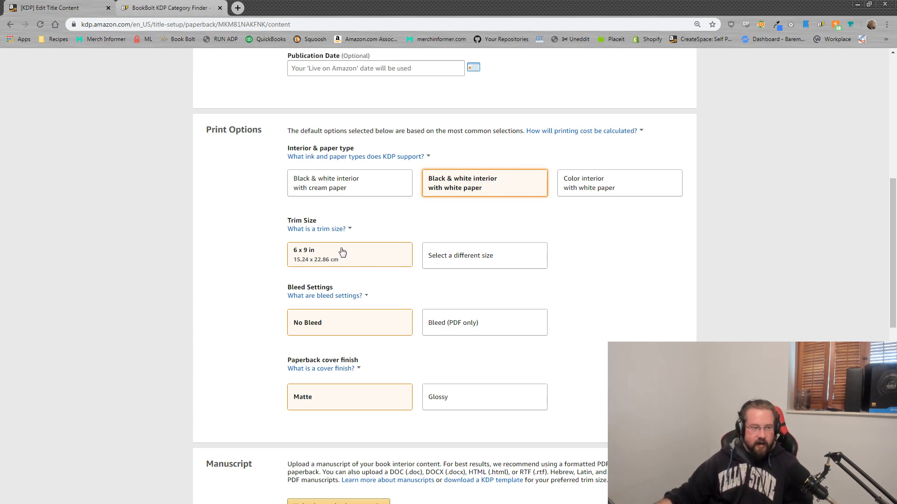
{"action": "left_click", "coordinate": [463, 256]}
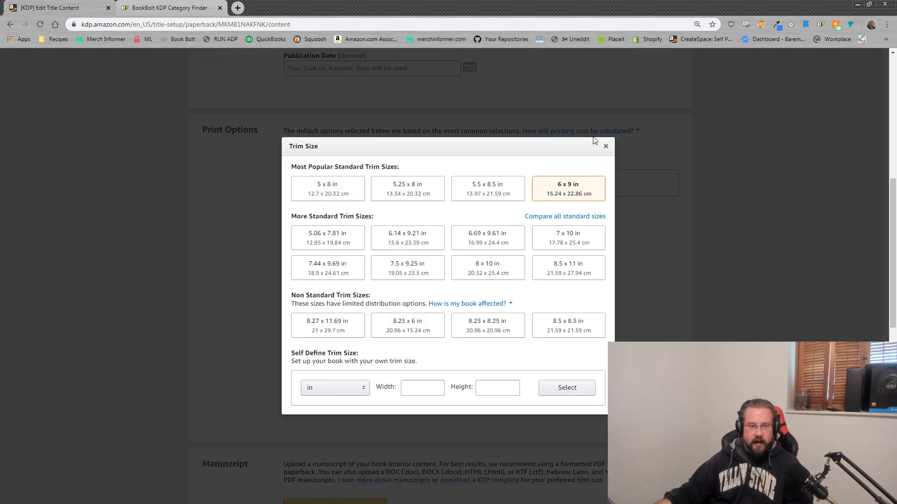
{"action": "left_click", "coordinate": [606, 146]}
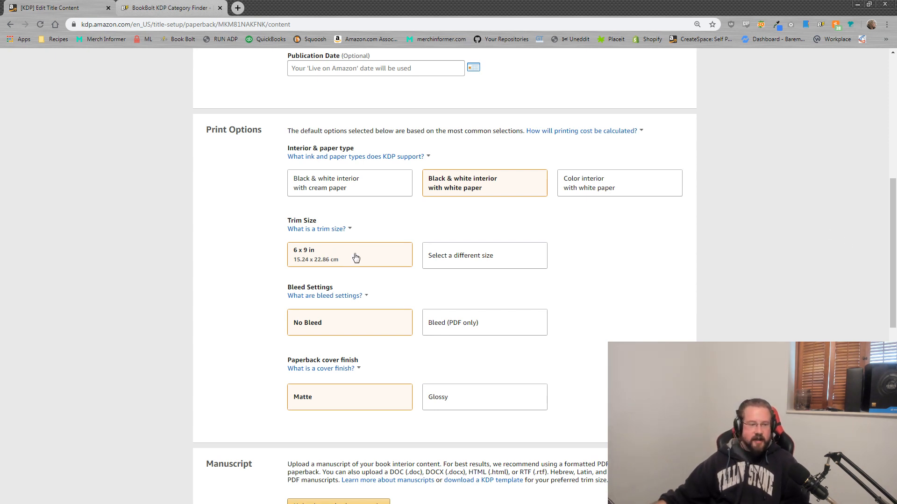
{"action": "left_click", "coordinate": [470, 335]}
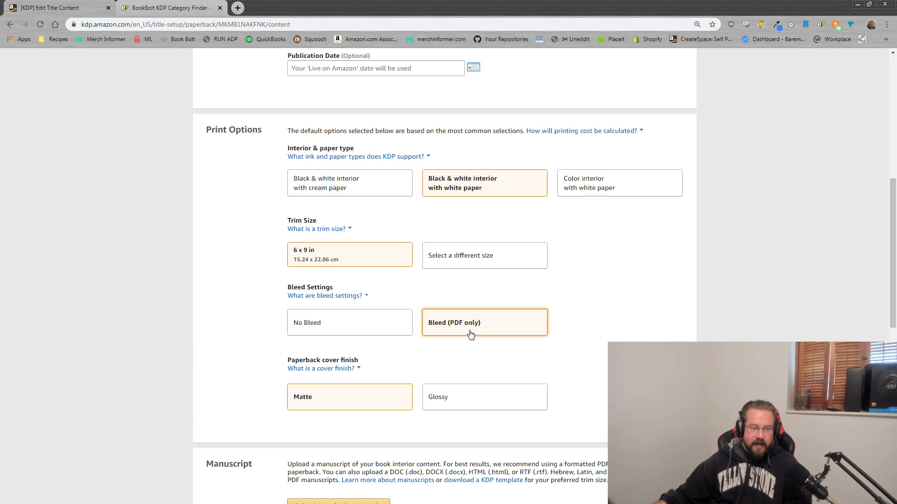
{"action": "left_click", "coordinate": [319, 322]}
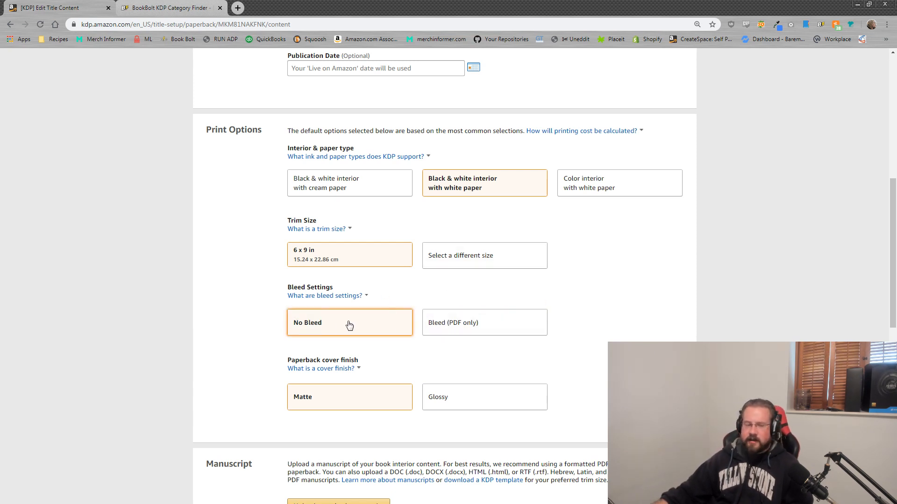
{"action": "left_click", "coordinate": [518, 326]}
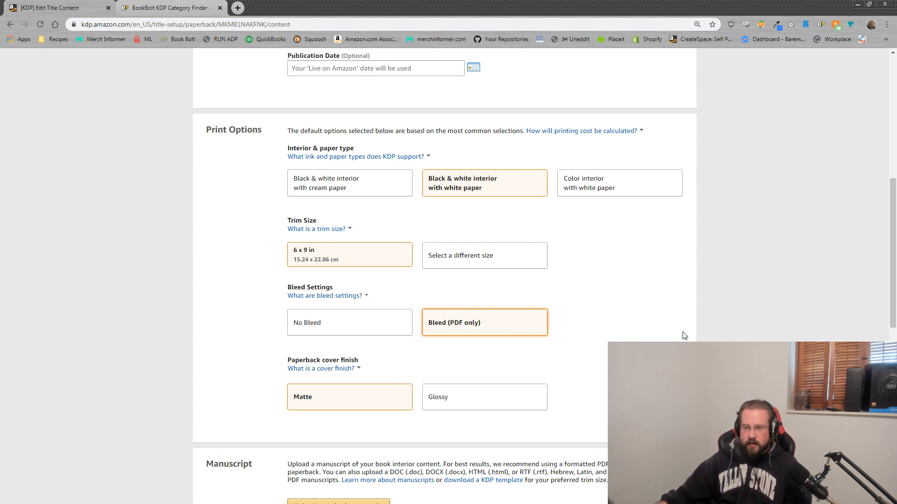
{"action": "scroll", "coordinate": [490, 313], "scroll_direction": "down", "scroll_amount": 2}
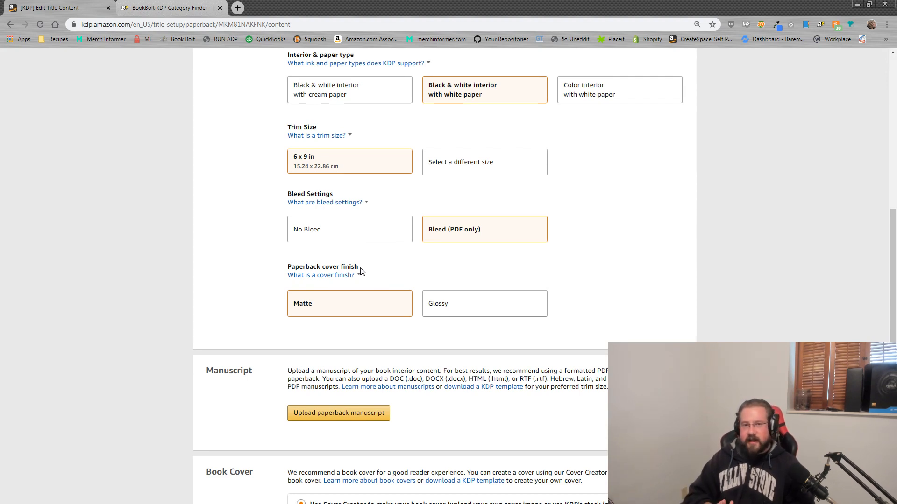
Step: Keep the Matte cover finish, read the cover recommendation, and move KDP aside to show Book Bolt's Interior Generator
{"action": "left_click", "coordinate": [439, 314]}
{"action": "left_click", "coordinate": [405, 308]}
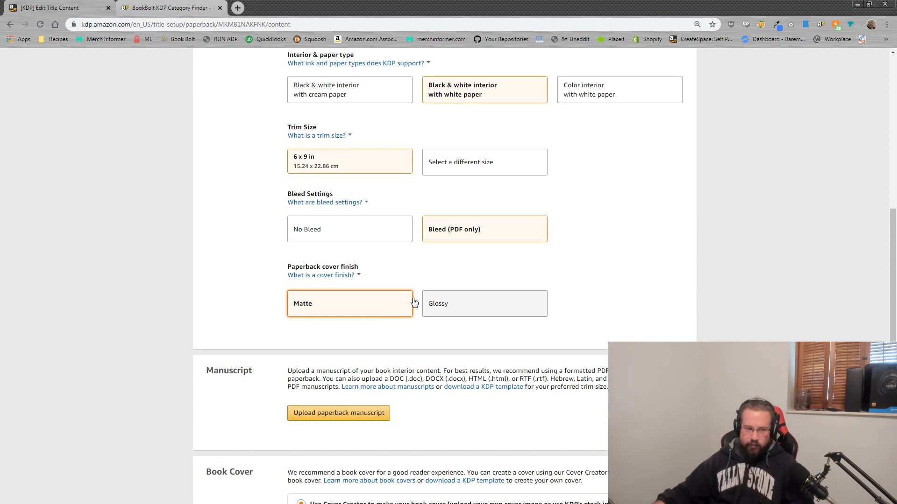
{"action": "scroll", "coordinate": [725, 310], "scroll_direction": "down", "scroll_amount": 4}
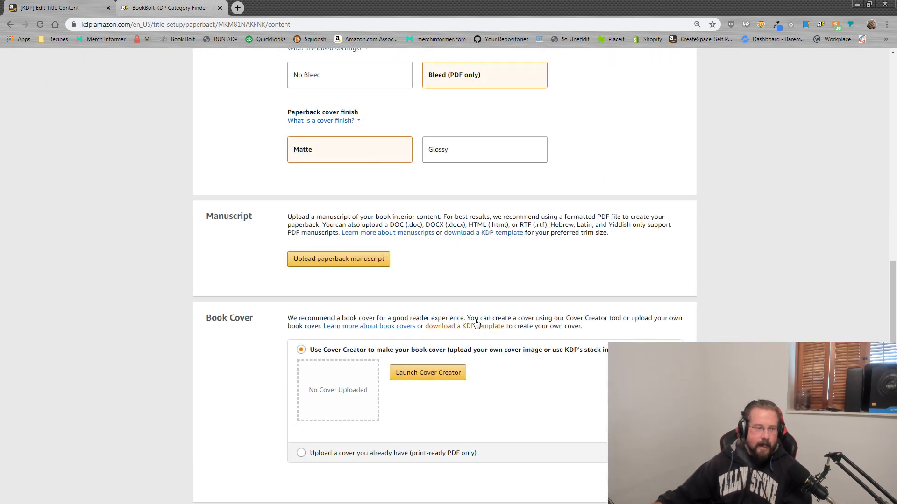
{"action": "scroll", "coordinate": [162, 232], "scroll_direction": "down", "scroll_amount": 2}
{"action": "left_click_drag", "start_coordinate": [286, 226], "coordinate": [370, 226]}
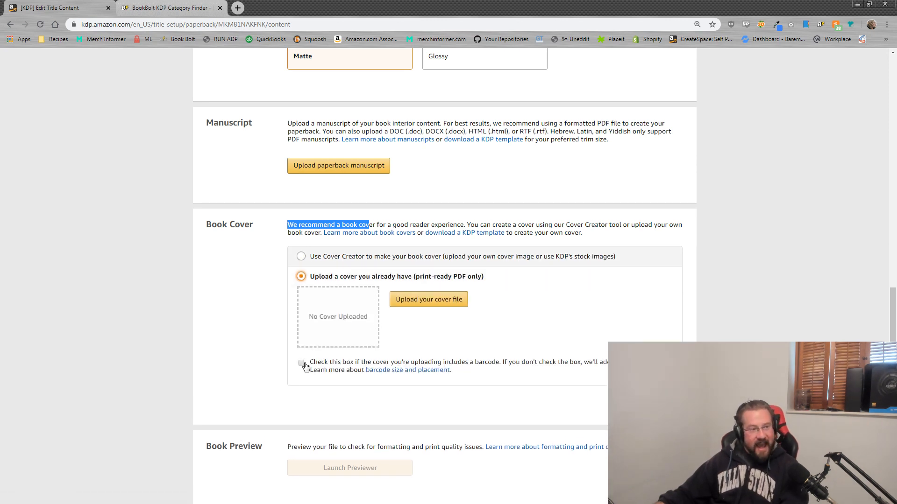
{"action": "left_click_drag", "start_coordinate": [443, 2], "coordinate": [896, 65]}
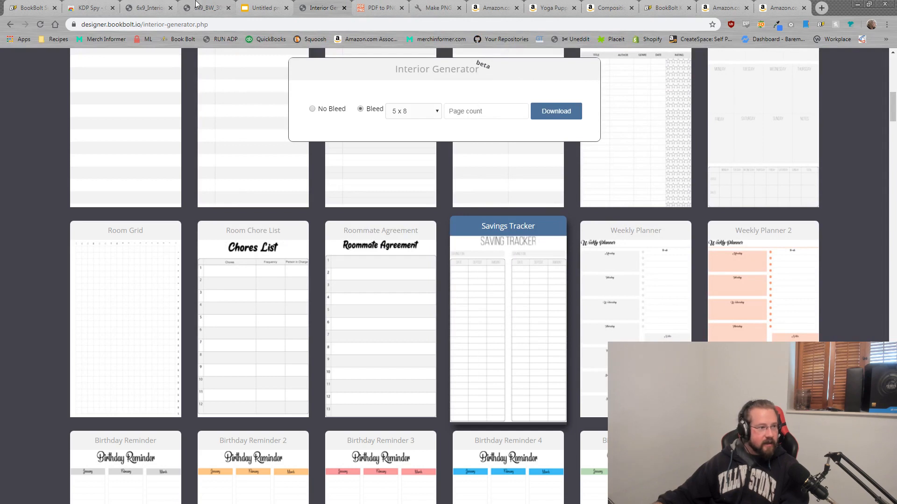
Step: Download the 6x9_BW_30 cover PDF as 'cow cover.pdf' and restore the KDP window full screen
{"action": "left_click", "coordinate": [200, 8]}
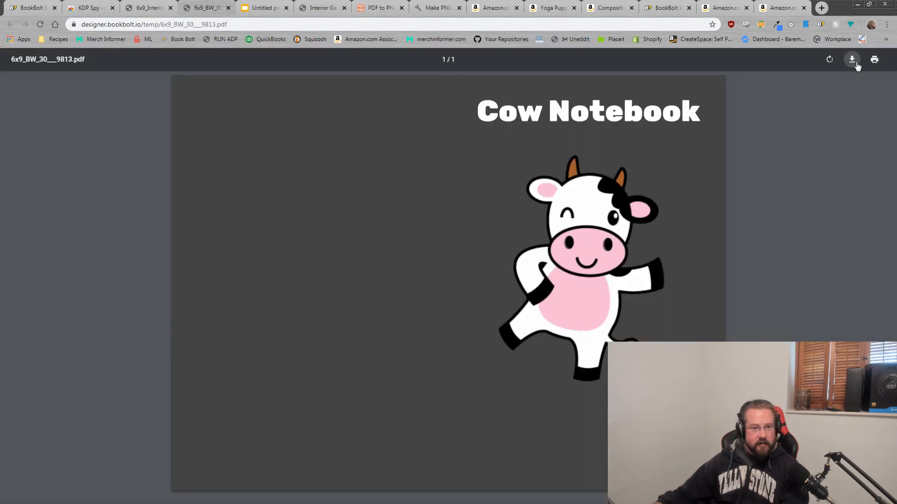
{"action": "left_click", "coordinate": [852, 59]}
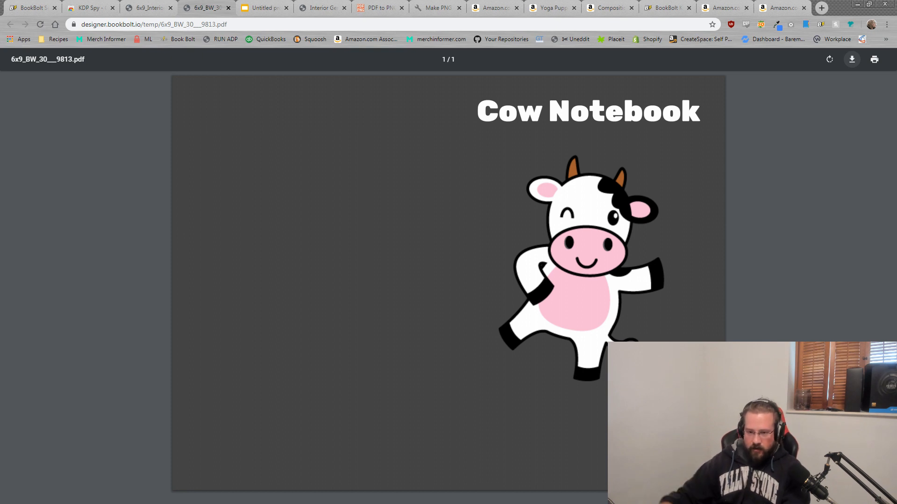
{"action": "key", "text": "Return"}
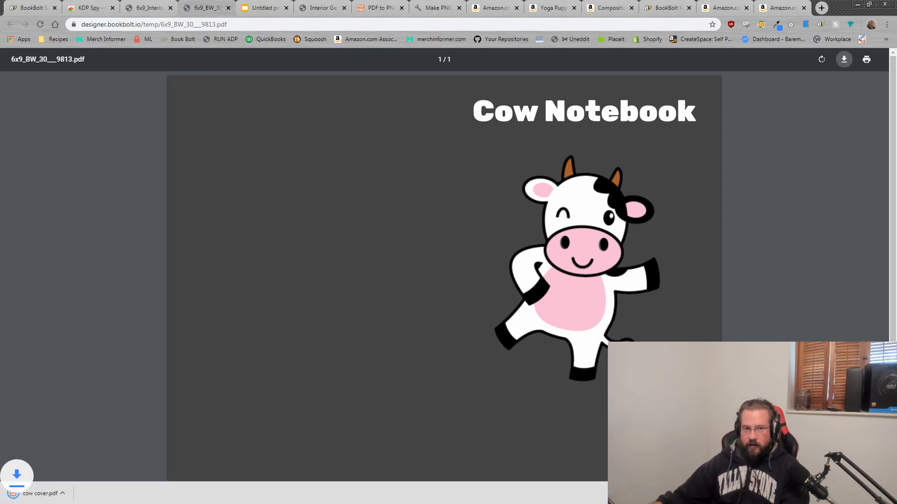
{"action": "left_click_drag", "start_coordinate": [896, 140], "coordinate": [267, 1]}
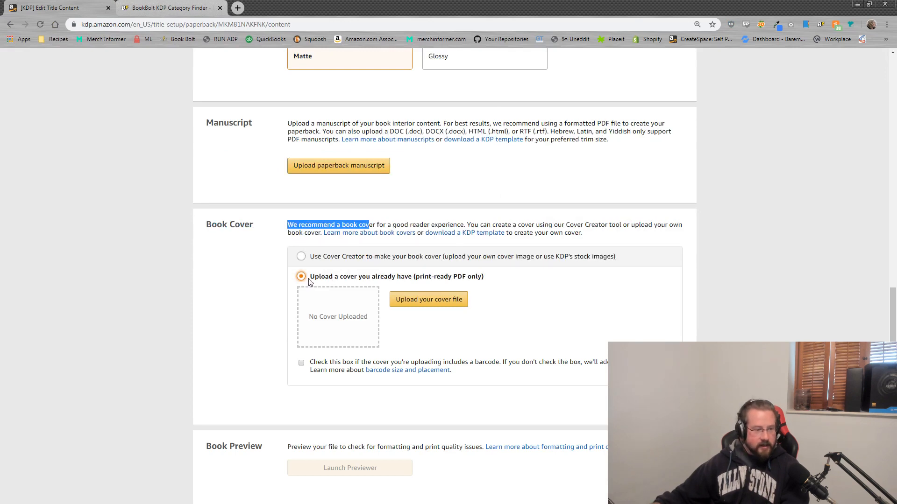
Step: Switch the cover option to 'Upload a cover you already have' and upload cow cover.pdf
{"action": "left_click", "coordinate": [312, 258]}
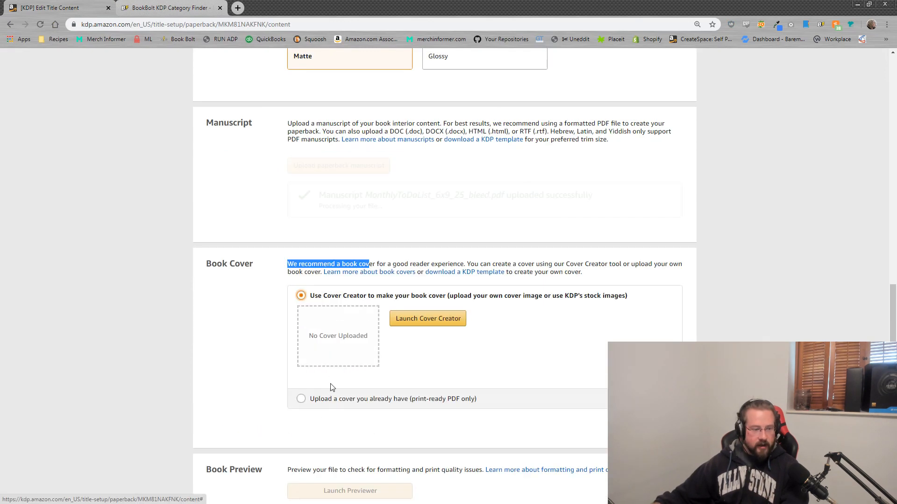
{"action": "left_click", "coordinate": [301, 399]}
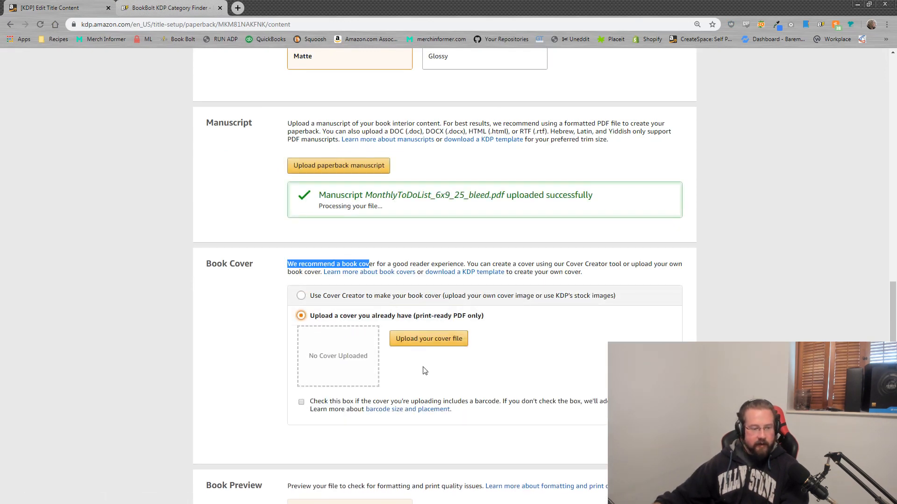
{"action": "left_click", "coordinate": [435, 345]}
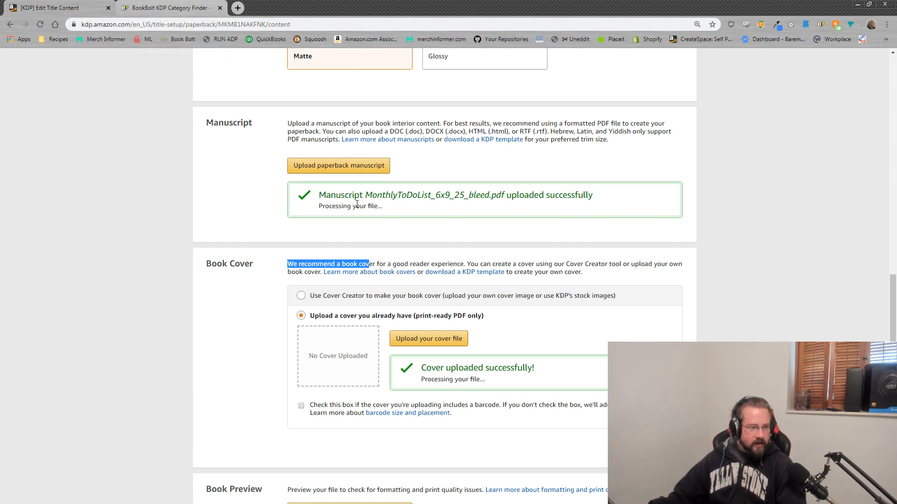
Step: Check the manuscript and cover processing status, then switch to Book Bolt's cow keyword results
{"action": "left_click_drag", "start_coordinate": [389, 211], "coordinate": [316, 209]}
{"action": "left_click_drag", "start_coordinate": [501, 387], "coordinate": [419, 384]}
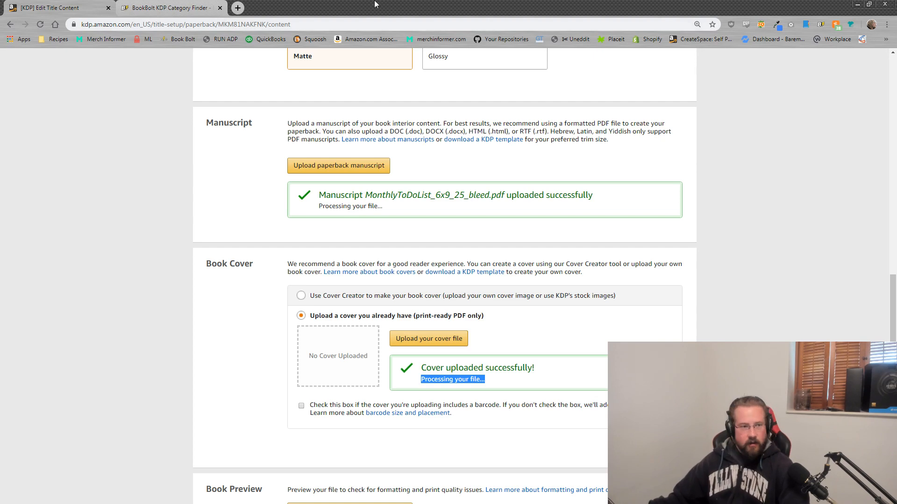
{"action": "left_click_drag", "start_coordinate": [375, 2], "coordinate": [0, 2]}
{"action": "left_click", "coordinate": [22, 3]}
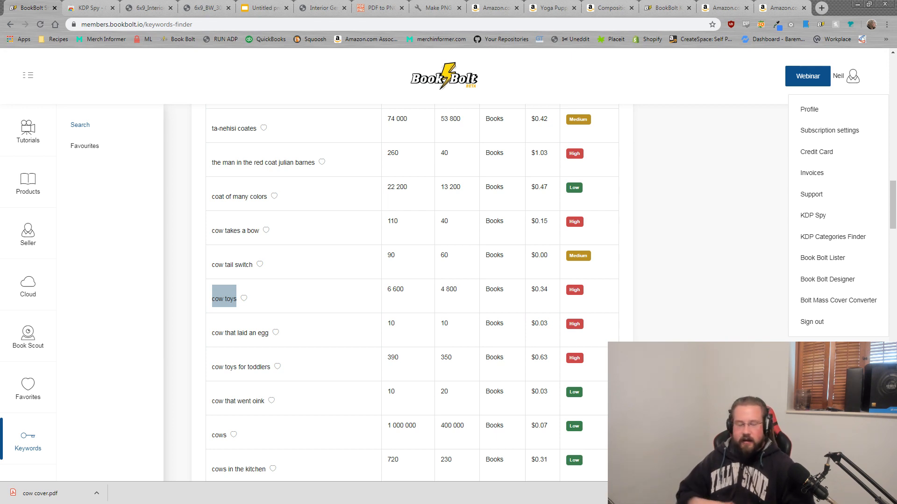
Step: Run a Book Bolt Cloud search of the Top 100 bestsellers in the Notebook category
{"action": "left_click", "coordinate": [28, 286]}
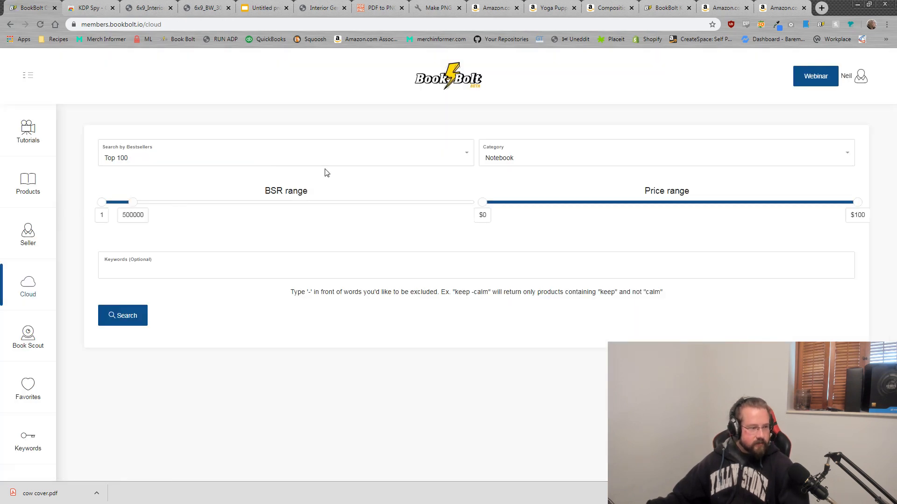
{"action": "left_click", "coordinate": [440, 156]}
{"action": "left_click", "coordinate": [123, 191]}
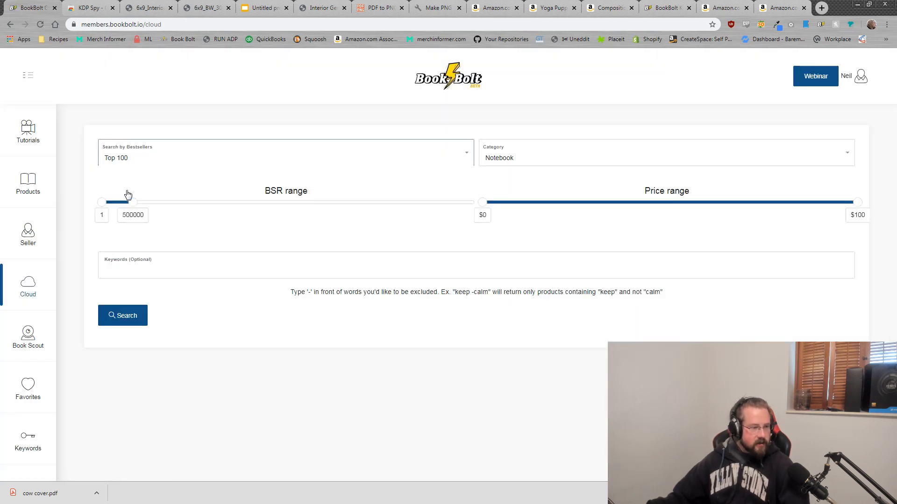
{"action": "left_click", "coordinate": [132, 316]}
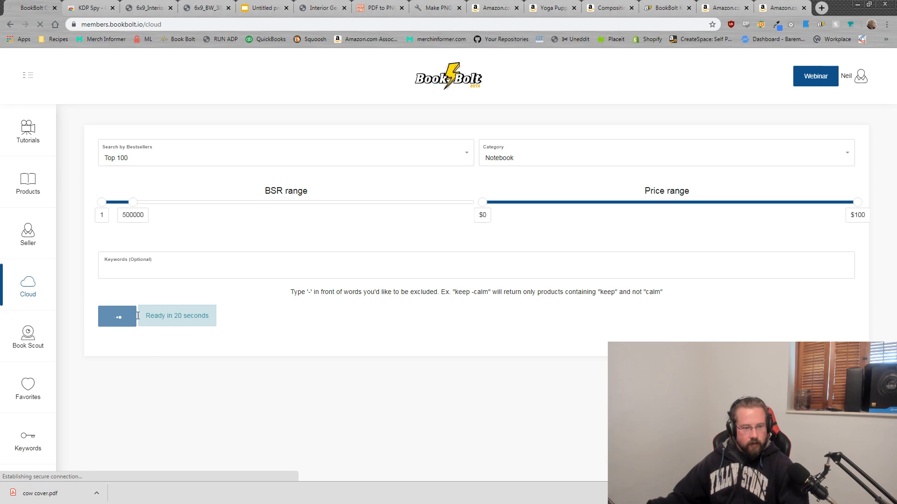
Step: Scroll through the notebook results, reviewing prices, BSRs like 3 070 and estimated monthly sales like 485
{"action": "scroll", "coordinate": [559, 261], "scroll_direction": "down", "scroll_amount": 8}
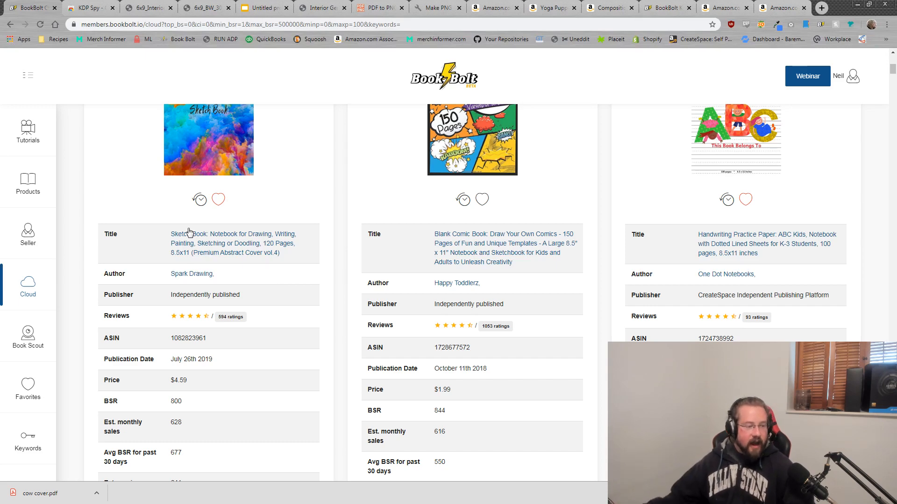
{"action": "scroll", "coordinate": [451, 267], "scroll_direction": "down", "scroll_amount": 2}
{"action": "scroll", "coordinate": [612, 226], "scroll_direction": "down", "scroll_amount": 15}
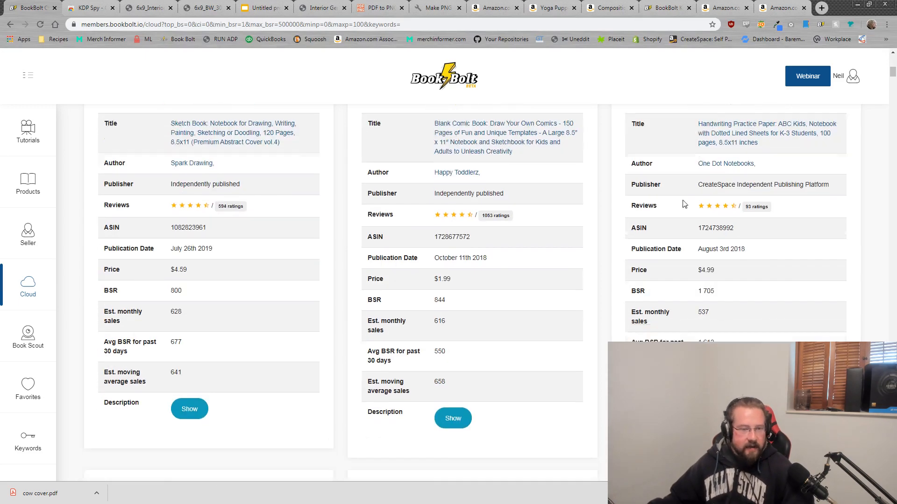
{"action": "scroll", "coordinate": [596, 238], "scroll_direction": "down", "scroll_amount": 20}
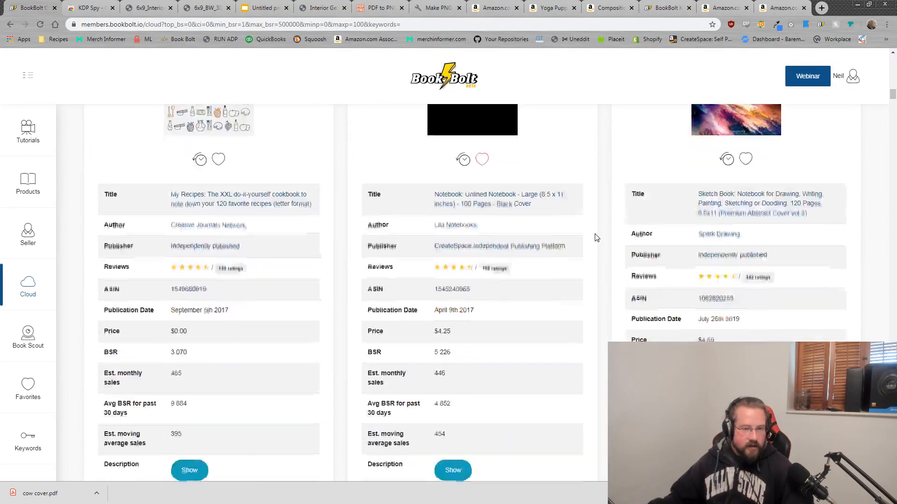
{"action": "scroll", "coordinate": [595, 238], "scroll_direction": "down", "scroll_amount": 20}
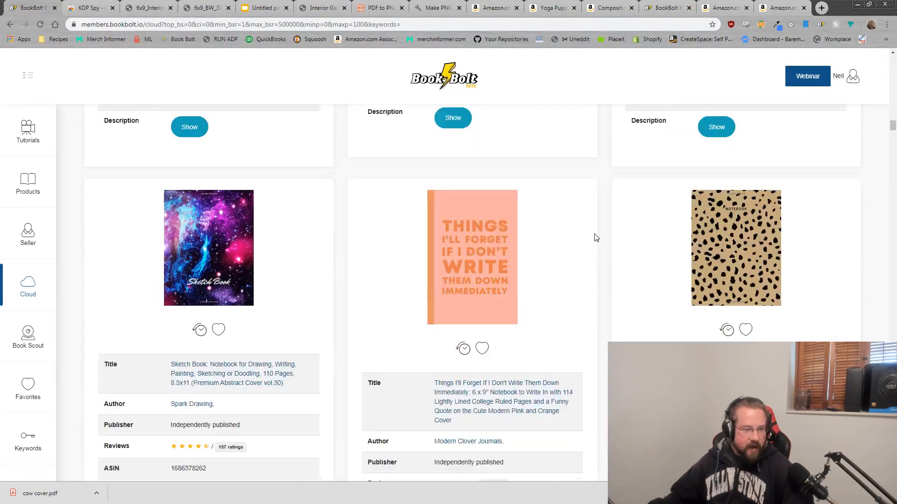
{"action": "scroll", "coordinate": [592, 241], "scroll_direction": "down", "scroll_amount": 20}
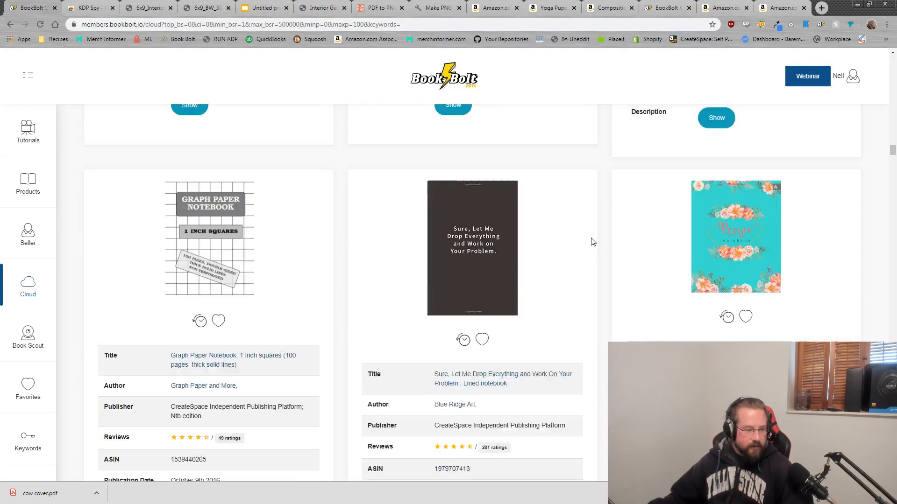
{"action": "scroll", "coordinate": [586, 253], "scroll_direction": "down", "scroll_amount": 3}
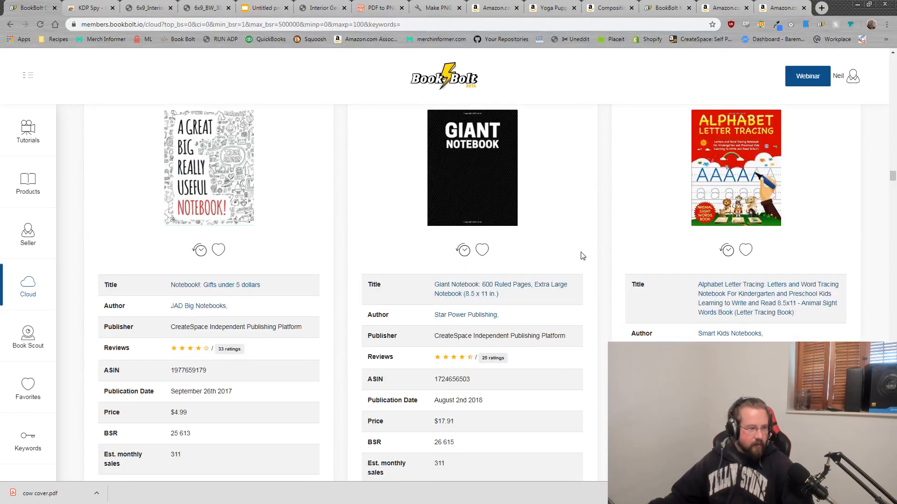
{"action": "scroll", "coordinate": [582, 280], "scroll_direction": "down", "scroll_amount": 12}
{"action": "scroll", "coordinate": [557, 308], "scroll_direction": "up", "scroll_amount": 20}
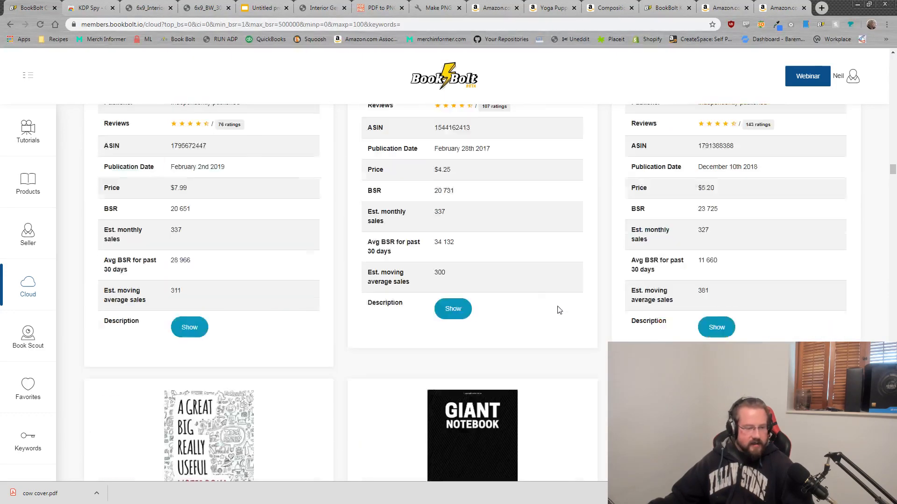
{"action": "scroll", "coordinate": [513, 362], "scroll_direction": "up", "scroll_amount": 10}
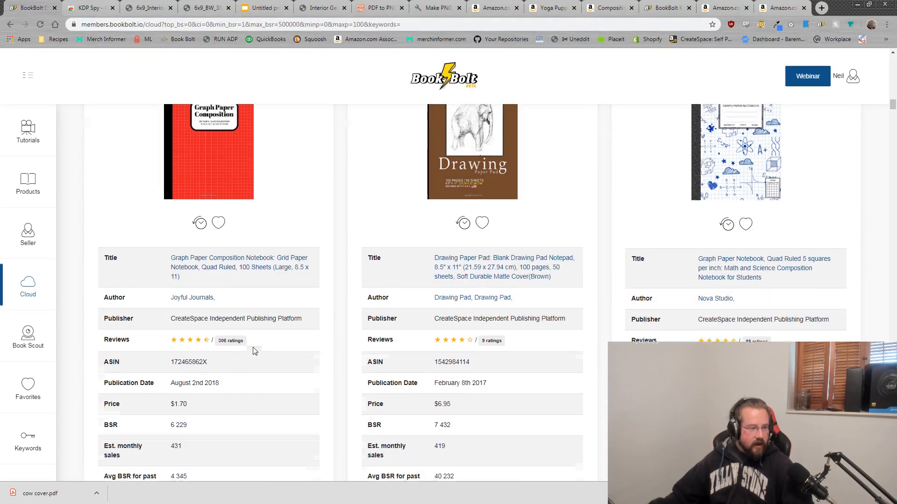
{"action": "scroll", "coordinate": [268, 350], "scroll_direction": "up", "scroll_amount": 8}
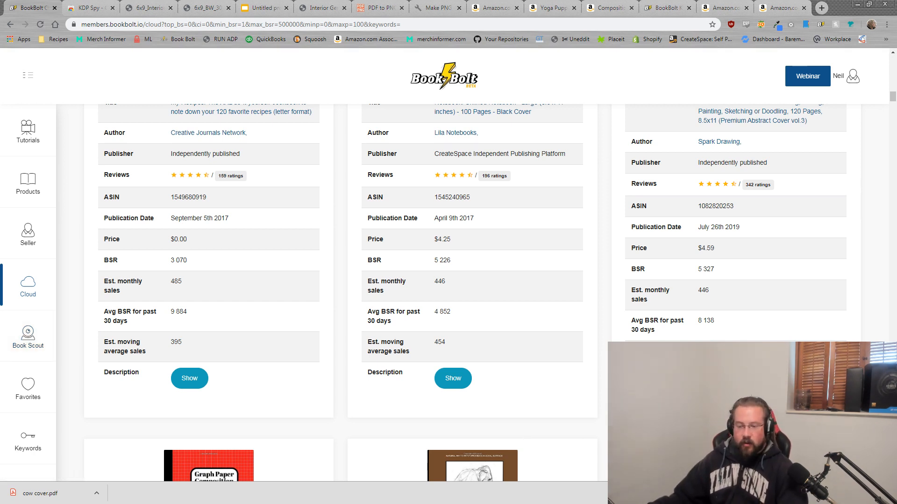
Step: Bring the Notepad cow keyword list forward, ending with 'agriculture' and 'veterinary medicine degree graduation'
{"action": "key", "text": "alt+Tab"}
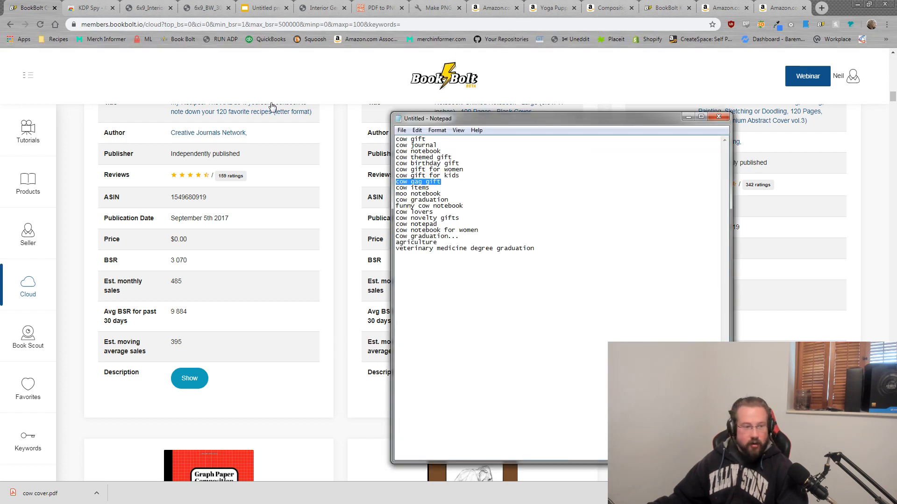
{"action": "left_click", "coordinate": [531, 271]}
{"action": "key", "text": "ctrl+a"}
{"action": "left_click", "coordinate": [486, 267]}
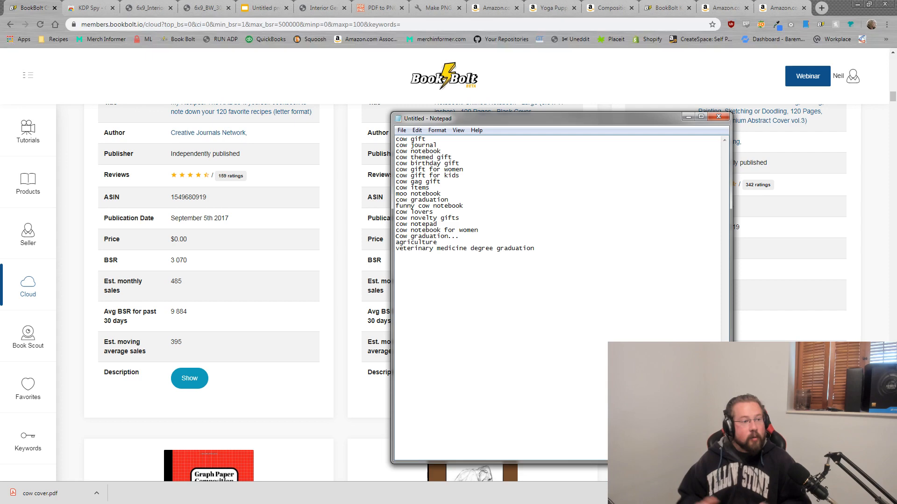
Step: Glance at the cow-background maze slide, then return to the KDP content page showing both uploads succeeded
{"action": "left_click", "coordinate": [259, 8]}
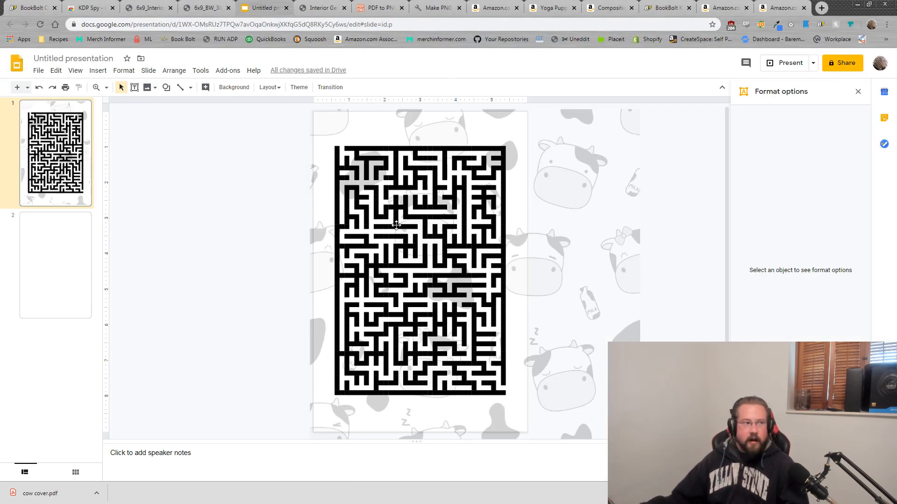
{"action": "left_click", "coordinate": [27, 5]}
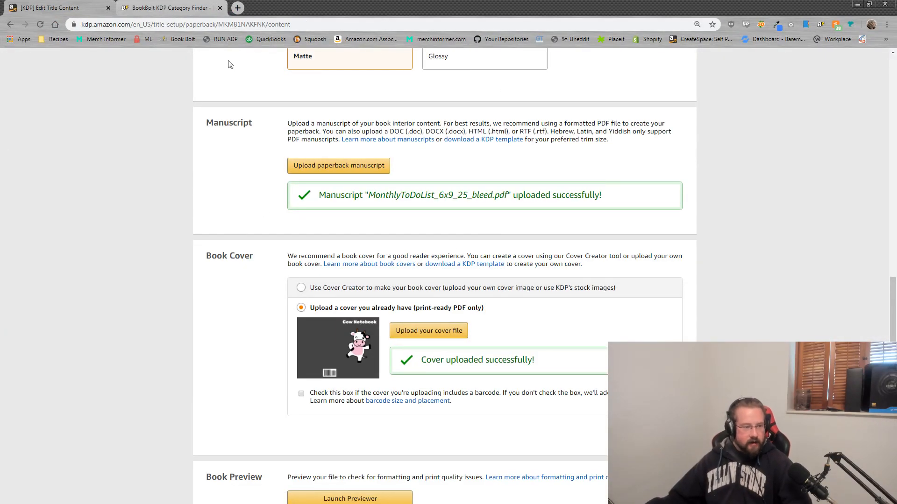
Step: Check the $2.15 printing cost and other marketplaces' costs, then Save and Continue to Rights & Pricing
{"action": "scroll", "coordinate": [542, 262], "scroll_direction": "down", "scroll_amount": 4}
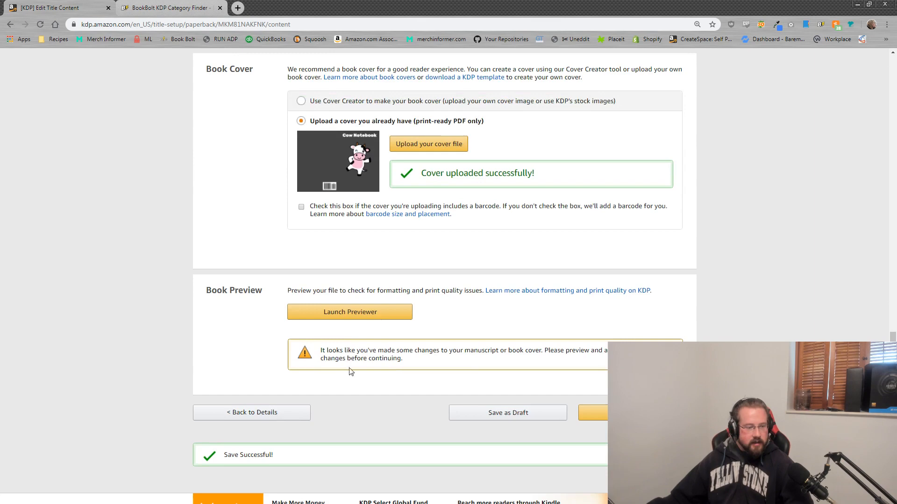
{"action": "left_click", "coordinate": [363, 318]}
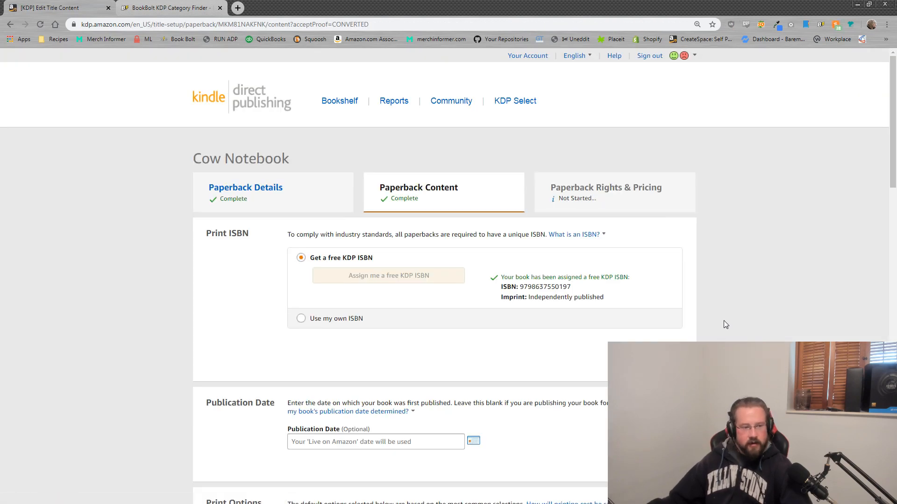
{"action": "scroll", "coordinate": [444, 280], "scroll_direction": "down", "scroll_amount": 4}
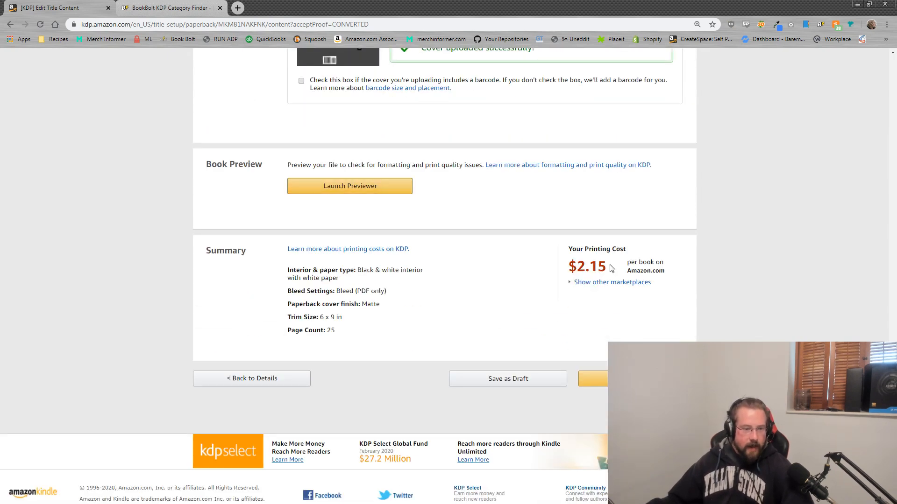
{"action": "left_click_drag", "start_coordinate": [611, 269], "coordinate": [571, 268]}
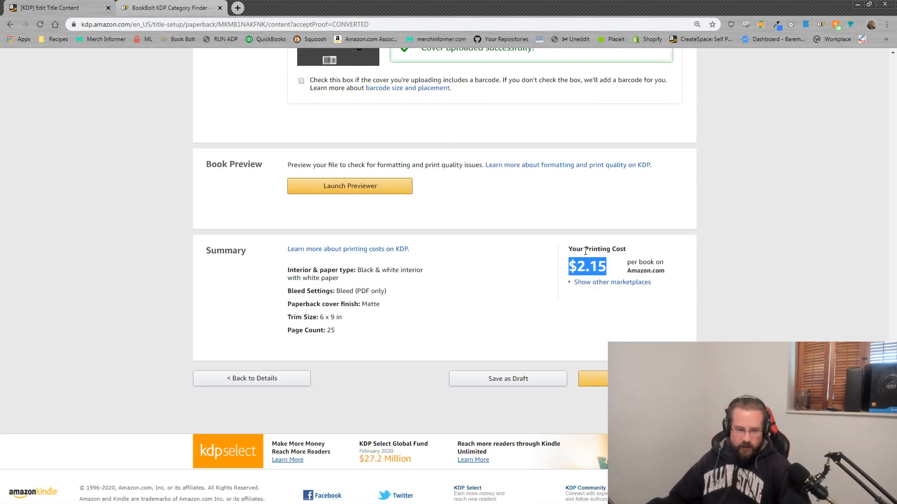
{"action": "left_click", "coordinate": [611, 282]}
{"action": "left_click_drag", "start_coordinate": [607, 359], "coordinate": [559, 289]}
{"action": "left_click", "coordinate": [563, 294]}
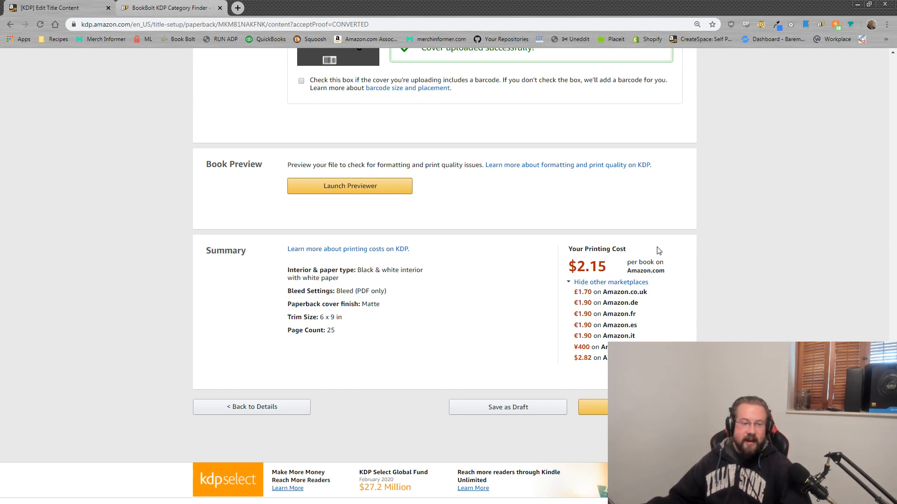
{"action": "left_click_drag", "start_coordinate": [608, 267], "coordinate": [577, 267]}
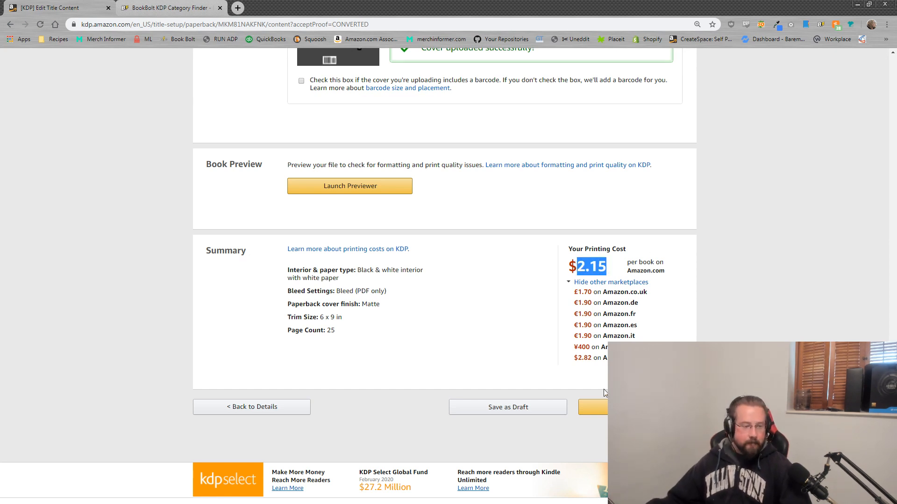
{"action": "left_click", "coordinate": [541, 314]}
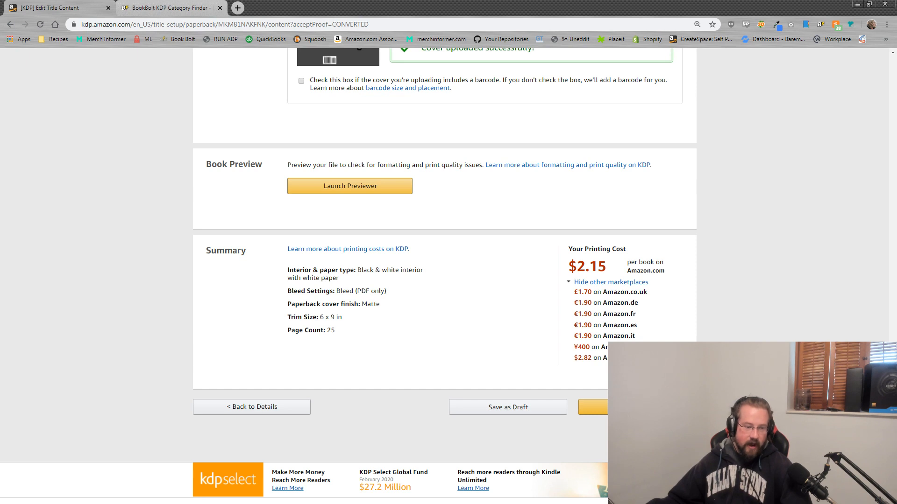
{"action": "left_click", "coordinate": [591, 404]}
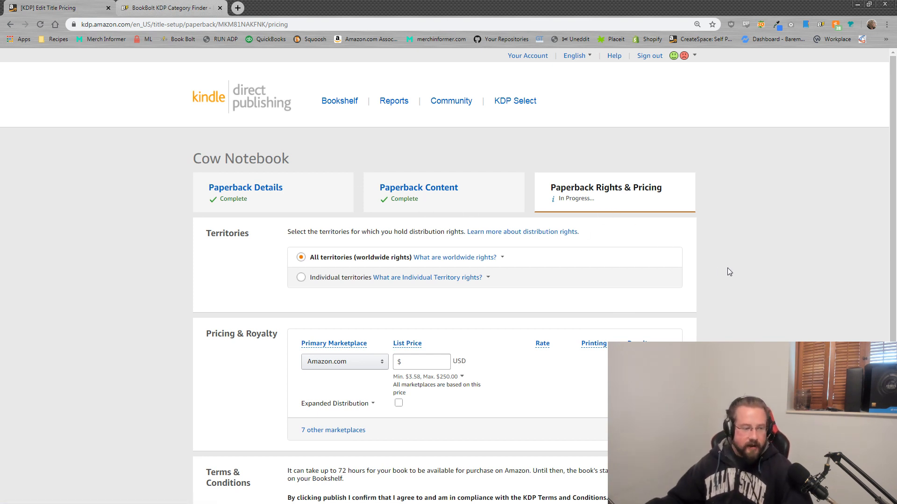
Step: Check the individual territory options, then keep All territories for worldwide distribution rights
{"action": "scroll", "coordinate": [727, 268], "scroll_direction": "down", "scroll_amount": 2}
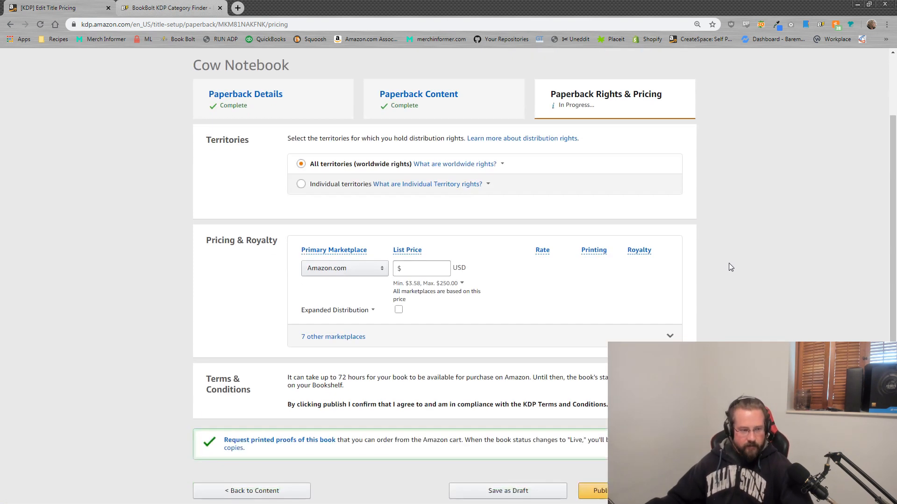
{"action": "left_click", "coordinate": [301, 184]}
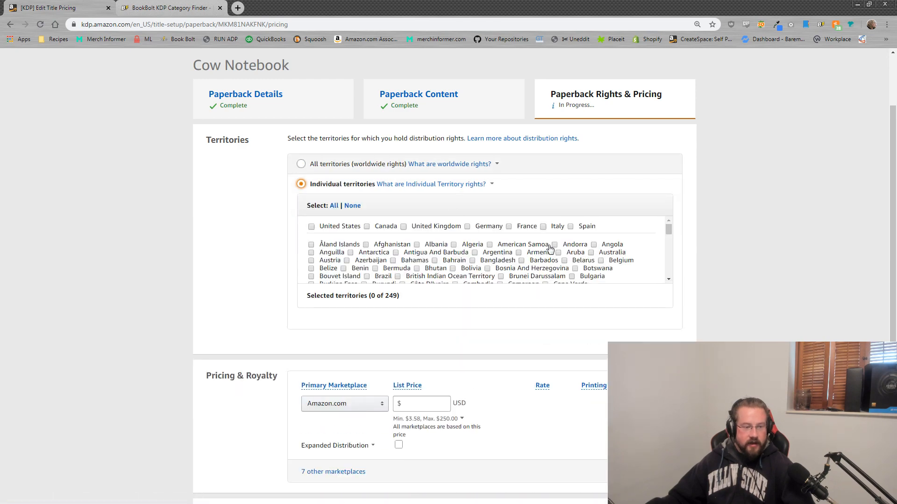
{"action": "mouse_move", "coordinate": [669, 229]}
{"action": "left_mouse_down"}
{"action": "mouse_move", "coordinate": [673, 275]}
{"action": "mouse_move", "coordinate": [668, 223]}
{"action": "left_mouse_up"}
{"action": "left_click", "coordinate": [301, 164]}
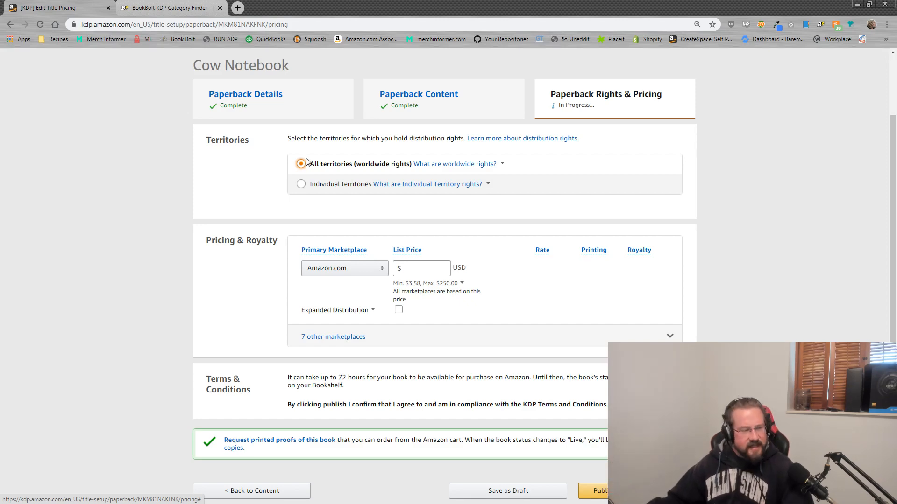
Step: Enter $7.99 as the Amazon.com list price, correcting the first 5.99 entry
{"action": "scroll", "coordinate": [411, 233], "scroll_direction": "down", "scroll_amount": 2}
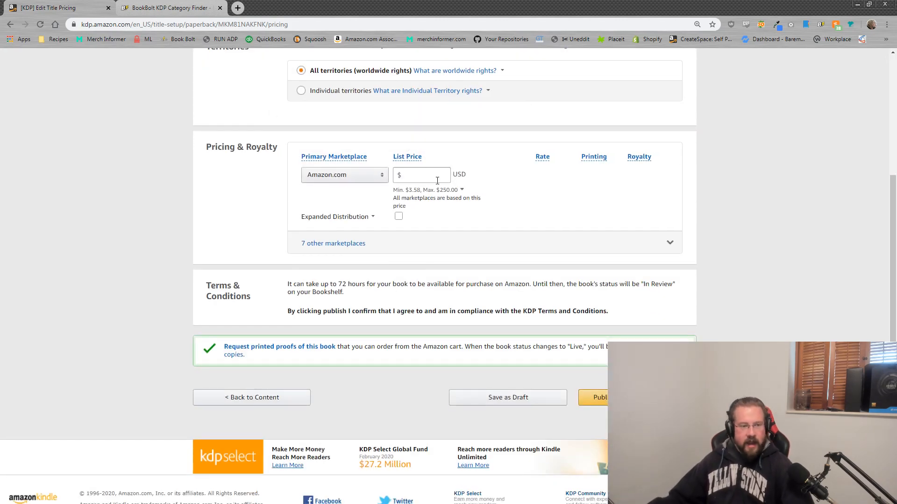
{"action": "left_click", "coordinate": [421, 176]}
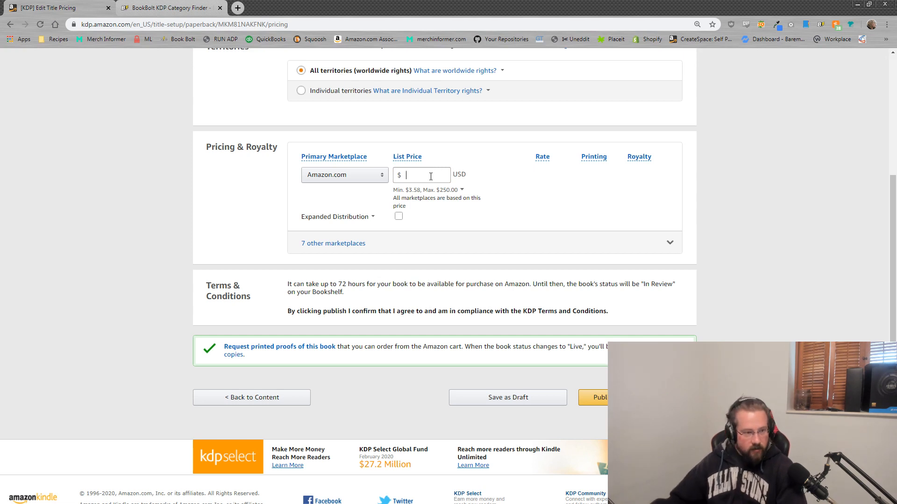
{"action": "left_click", "coordinate": [431, 177]}
{"action": "type", "text": "d"}
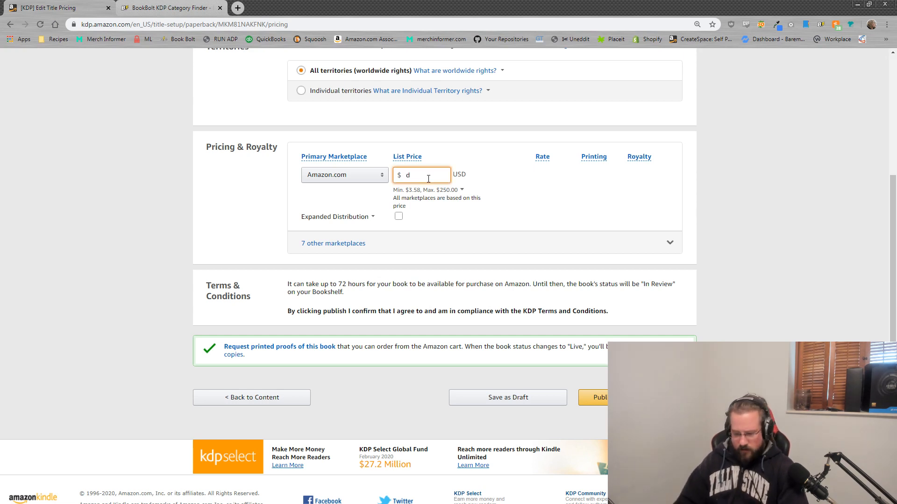
{"action": "key", "text": "BackSpace"}
{"action": "type", "text": "5"}
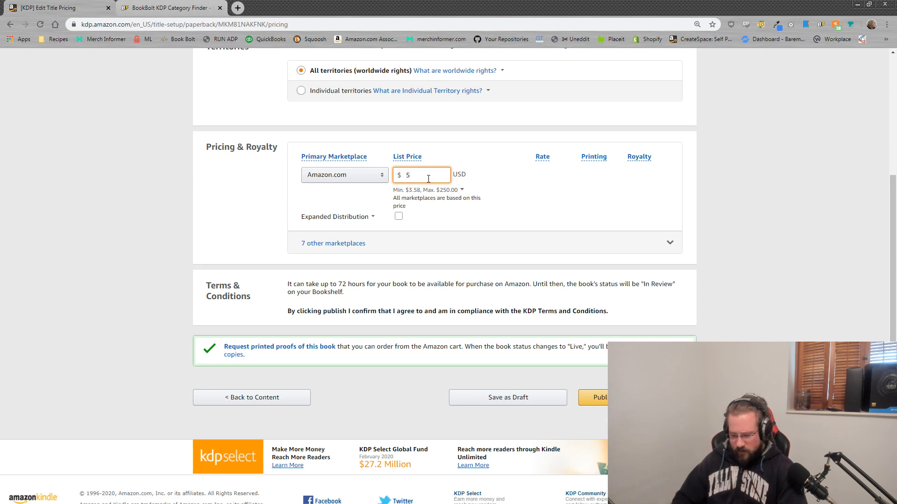
{"action": "type", "text": ".99"}
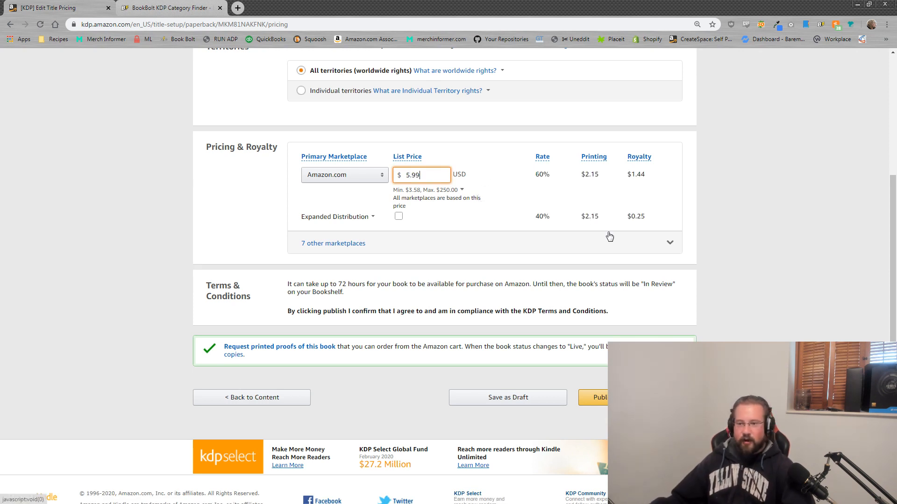
{"action": "left_click", "coordinate": [428, 193]}
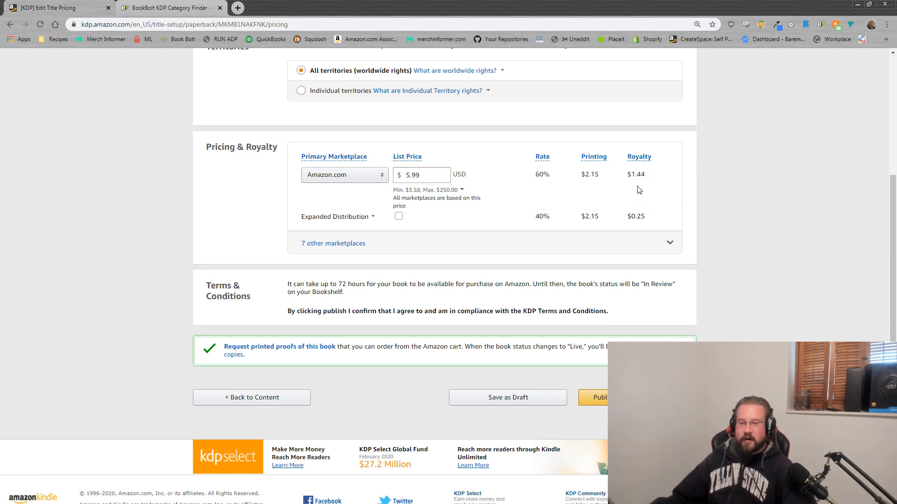
{"action": "left_click", "coordinate": [408, 175]}
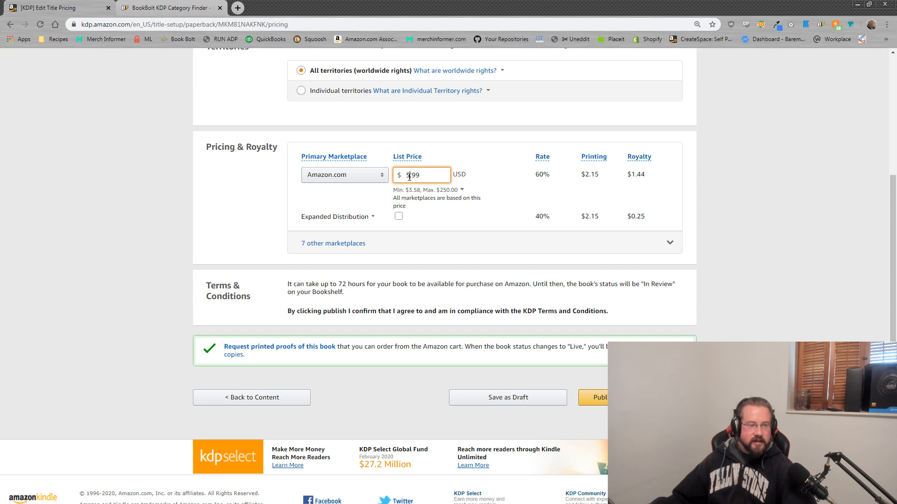
{"action": "left_click_drag", "start_coordinate": [409, 176], "coordinate": [405, 175]}
{"action": "type", "text": "7"}
{"action": "left_click", "coordinate": [750, 215]}
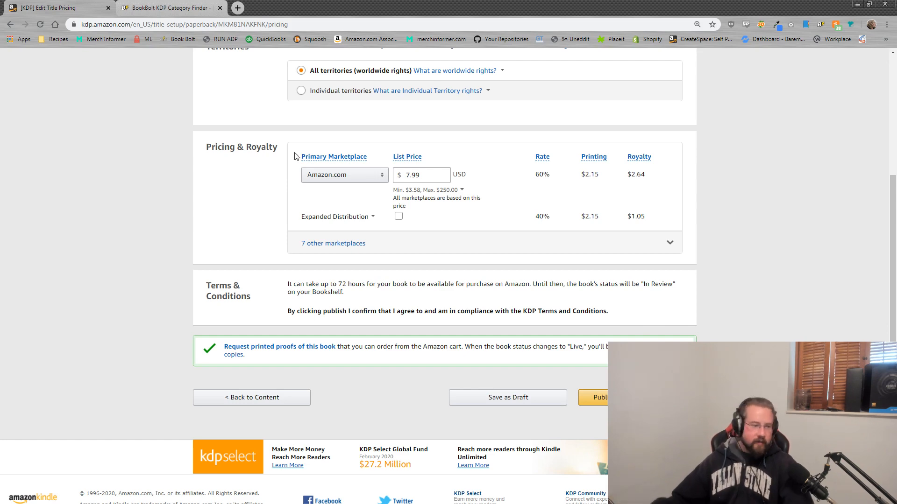
Step: Expand the 7 other marketplaces and review their derived prices, including Amazon.it's minimum
{"action": "left_click", "coordinate": [322, 244]}
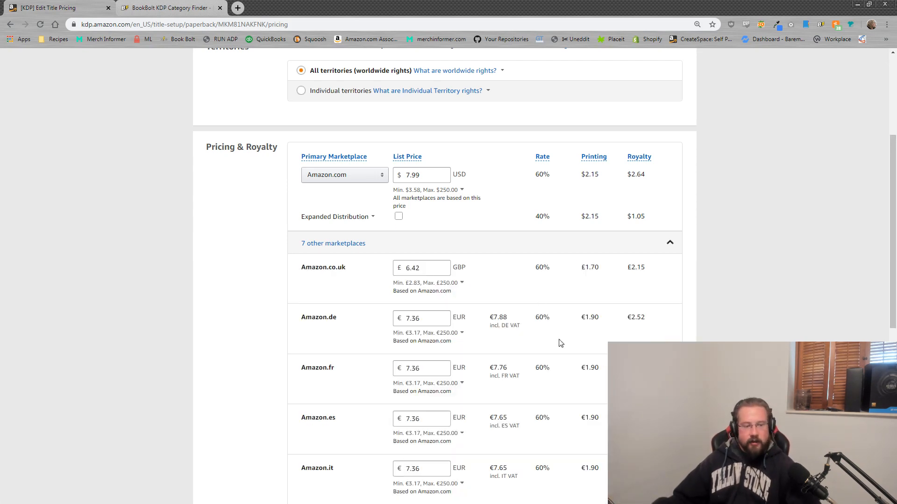
{"action": "scroll", "coordinate": [520, 327], "scroll_direction": "down", "scroll_amount": 2}
{"action": "scroll", "coordinate": [520, 327], "scroll_direction": "down", "scroll_amount": 2}
{"action": "left_click", "coordinate": [463, 297]}
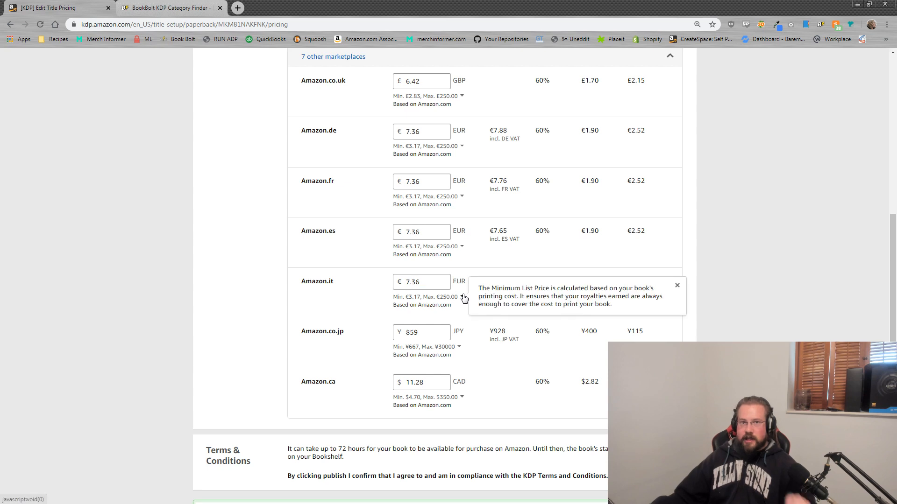
{"action": "scroll", "coordinate": [464, 299], "scroll_direction": "up", "scroll_amount": 4}
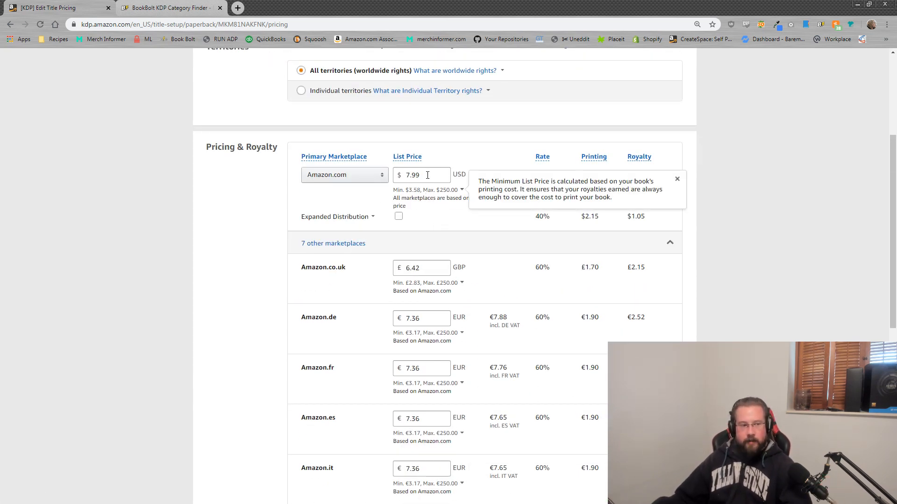
{"action": "left_click_drag", "start_coordinate": [427, 176], "coordinate": [403, 180]}
{"action": "left_click", "coordinate": [402, 177]}
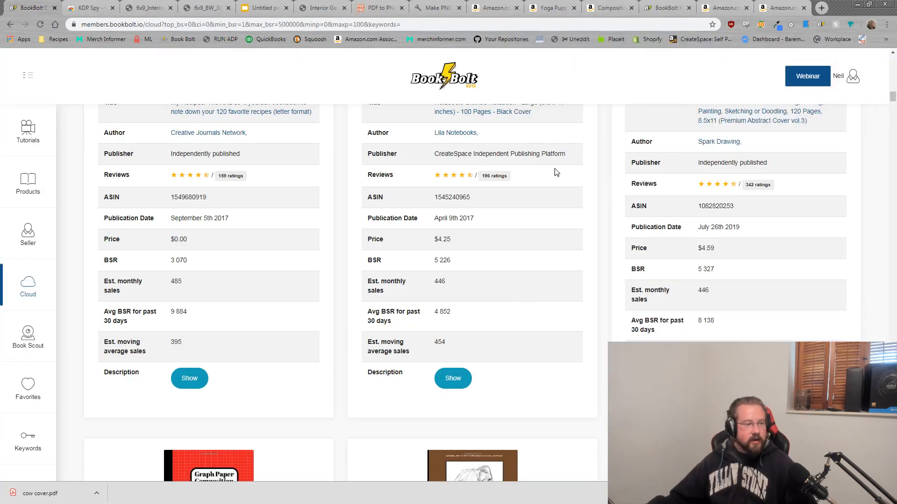
Step: Widen the BSR range up to 4659798 and choose the Top 1000 bestsellers
{"action": "scroll", "coordinate": [299, 287], "scroll_direction": "up", "scroll_amount": 20}
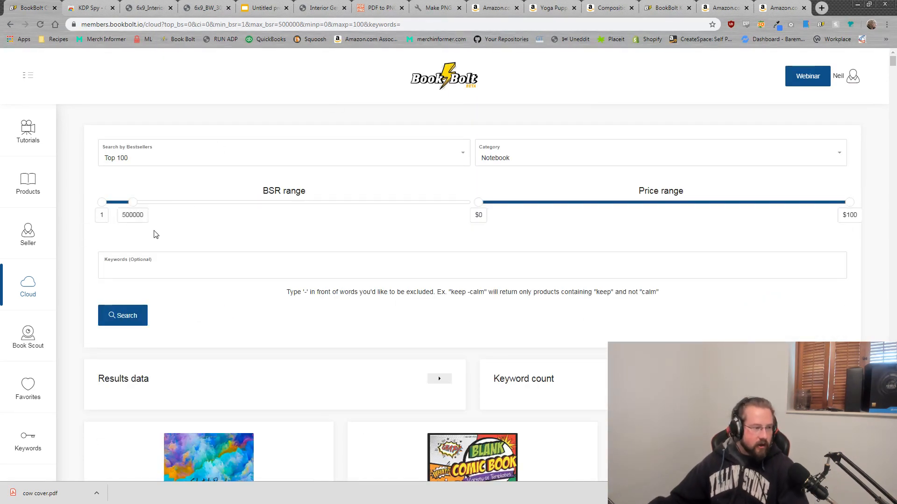
{"action": "left_click_drag", "start_coordinate": [133, 202], "coordinate": [390, 203]}
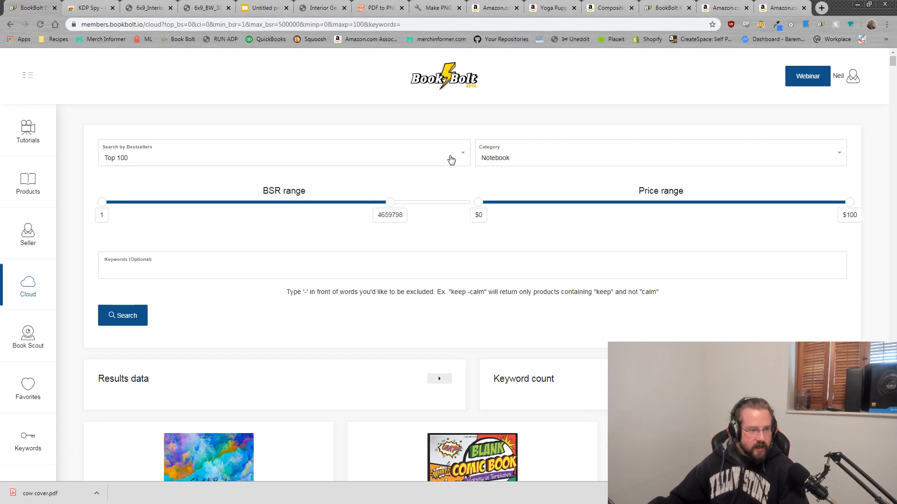
{"action": "left_click", "coordinate": [451, 159]}
{"action": "left_click", "coordinate": [145, 264]}
Step: Search the keyword 'cow' and review the results data, then return to KDP pricing
{"action": "left_click", "coordinate": [209, 272]}
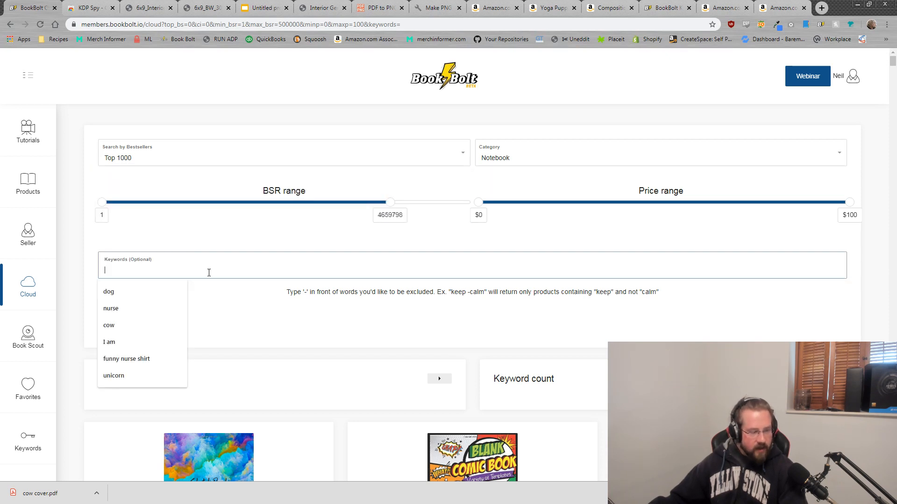
{"action": "type", "text": "cow"}
{"action": "left_click", "coordinate": [273, 332]}
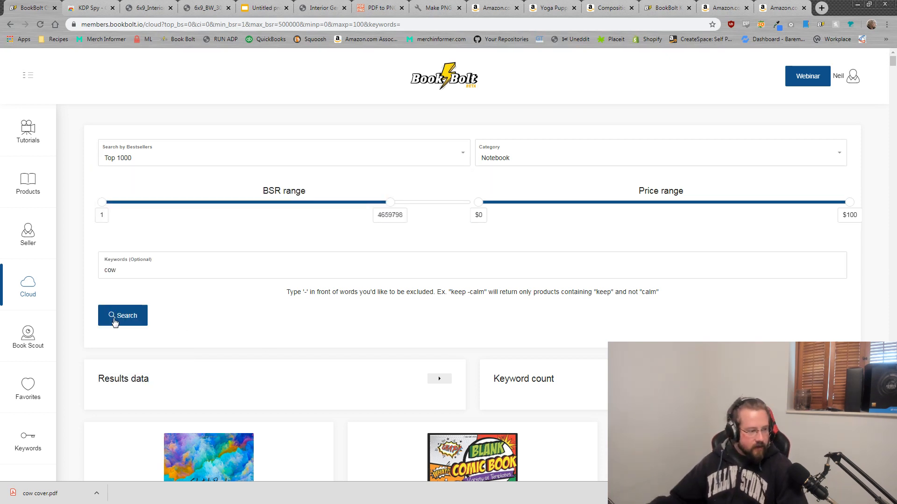
{"action": "left_click", "coordinate": [114, 319]}
{"action": "scroll", "coordinate": [379, 290], "scroll_direction": "down", "scroll_amount": 2}
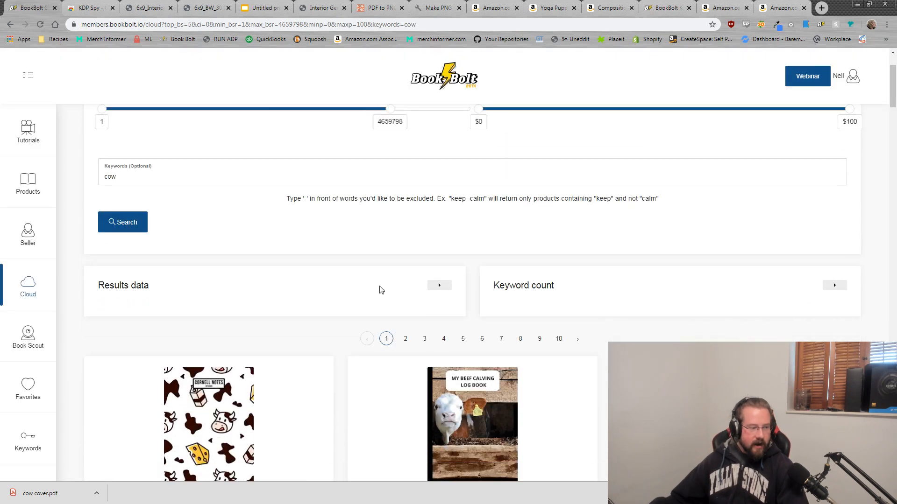
{"action": "left_click", "coordinate": [439, 285]}
{"action": "scroll", "coordinate": [449, 322], "scroll_direction": "down", "scroll_amount": 2}
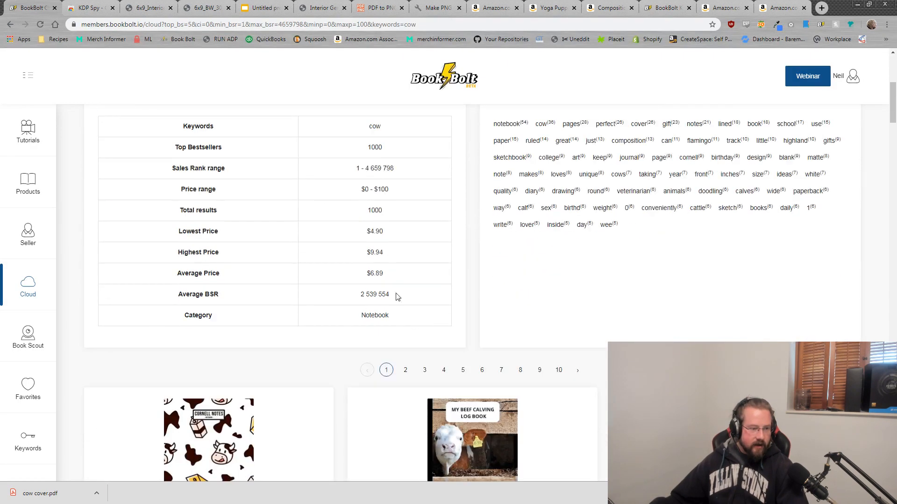
{"action": "left_click_drag", "start_coordinate": [385, 276], "coordinate": [363, 276]}
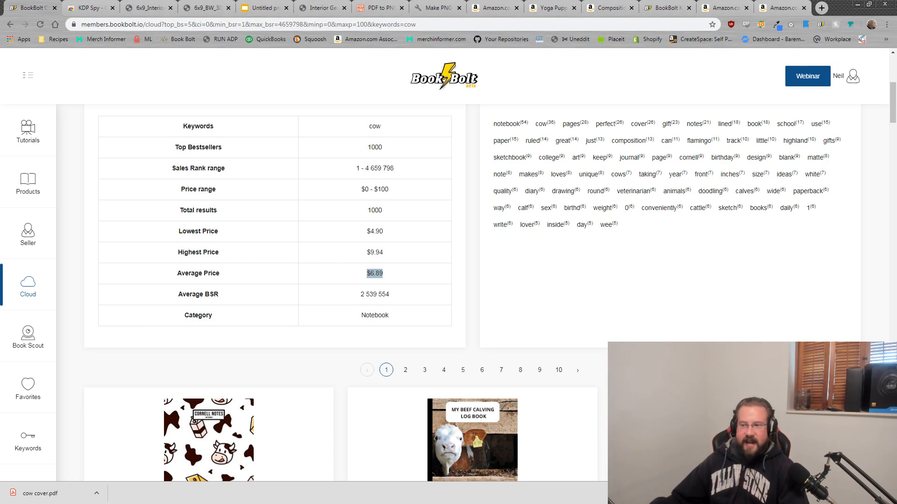
{"action": "key", "text": "alt+Tab"}
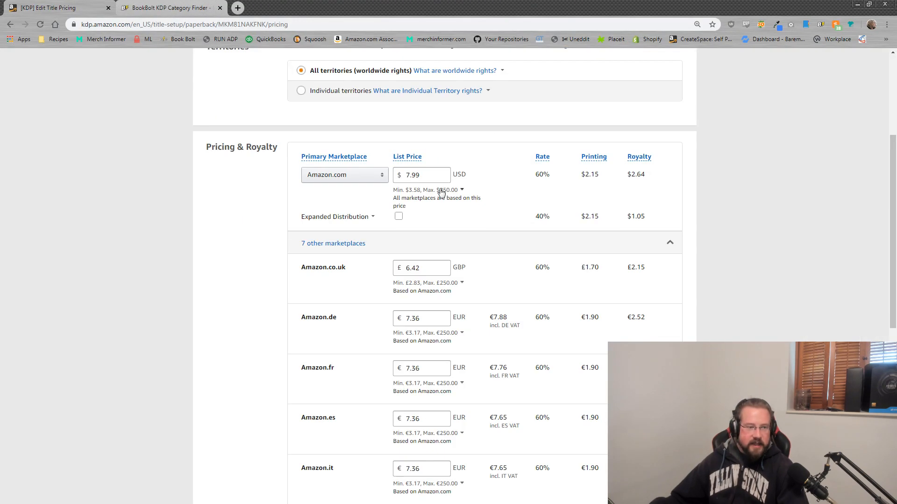
{"action": "double_click", "coordinate": [411, 175]}
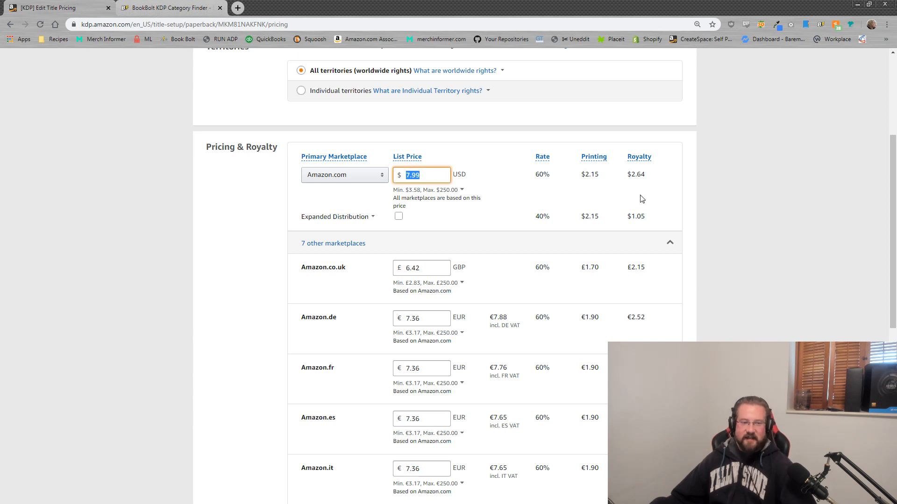
{"action": "left_click", "coordinate": [700, 199]}
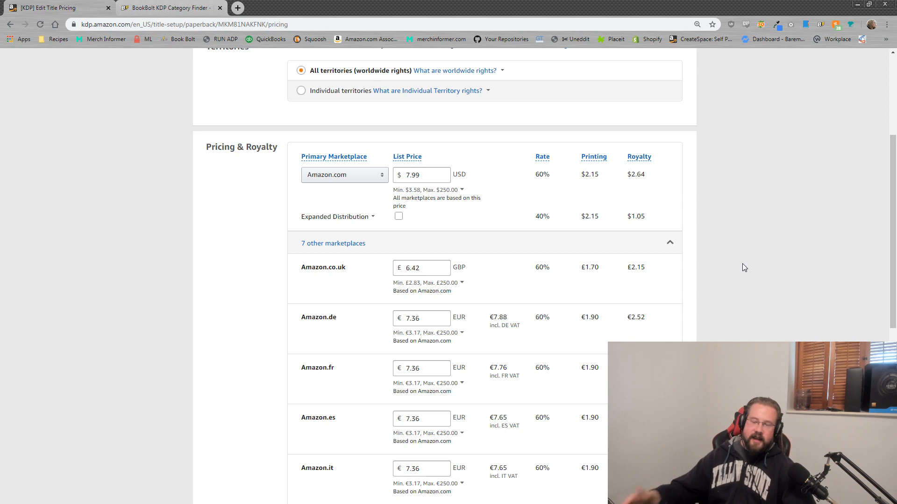
{"action": "scroll", "coordinate": [766, 294], "scroll_direction": "up", "scroll_amount": 2}
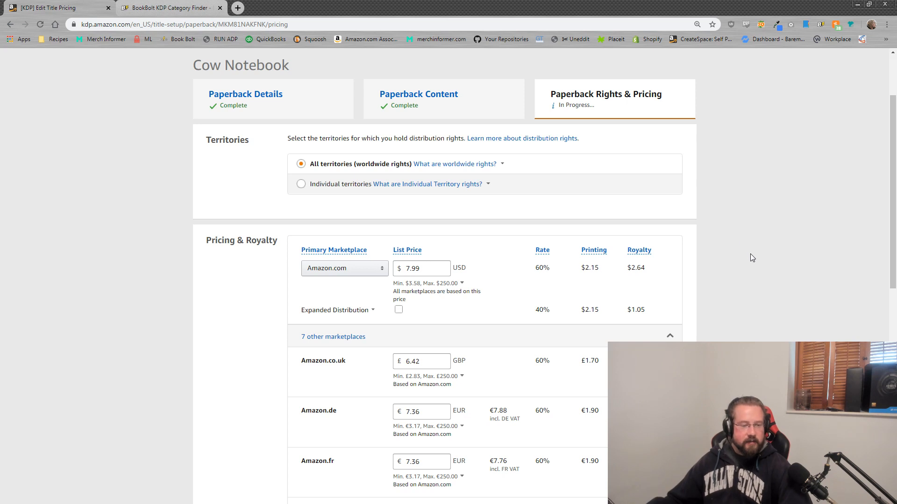
{"action": "scroll", "coordinate": [752, 262], "scroll_direction": "down", "scroll_amount": 2}
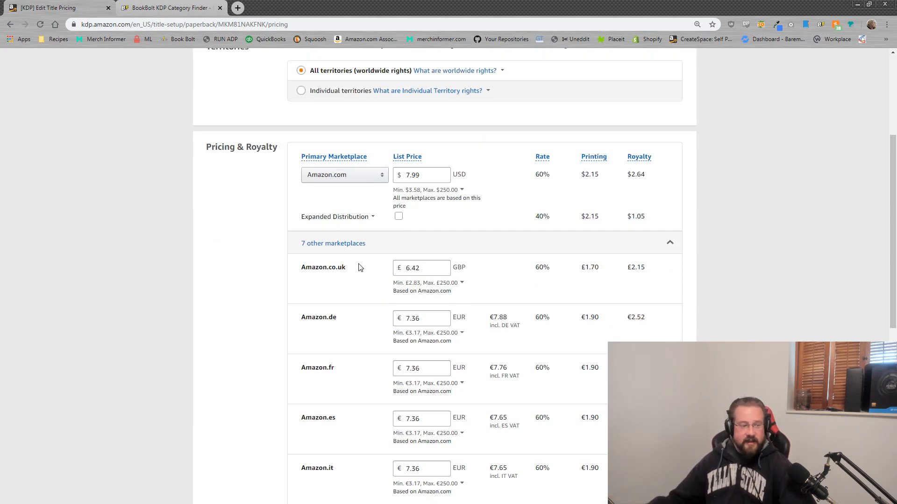
{"action": "scroll", "coordinate": [344, 330], "scroll_direction": "down", "scroll_amount": 2}
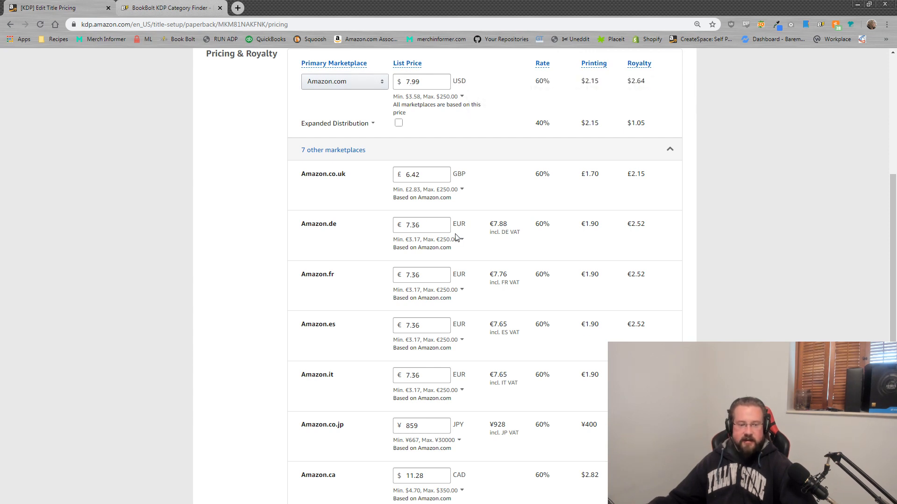
{"action": "scroll", "coordinate": [439, 325], "scroll_direction": "down", "scroll_amount": 6}
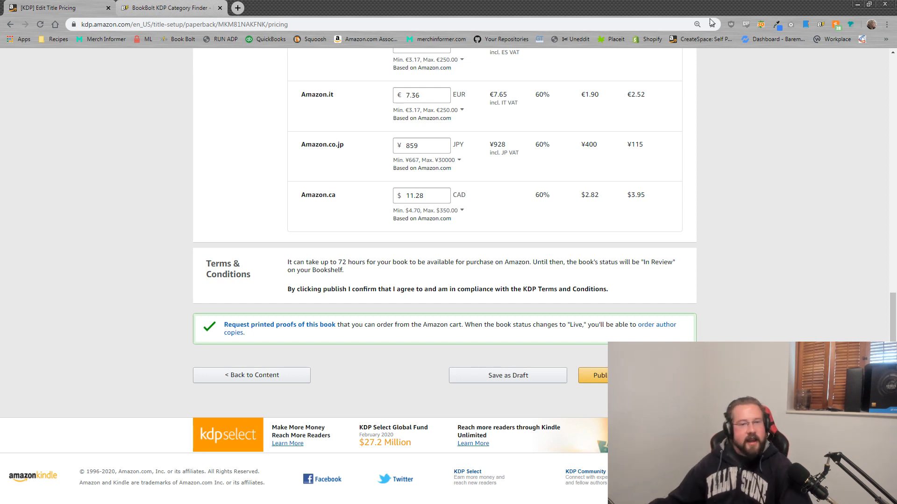
Step: Minimize the KDP pricing window and close all the extra Amazon tabs
{"action": "left_click", "coordinate": [859, 5]}
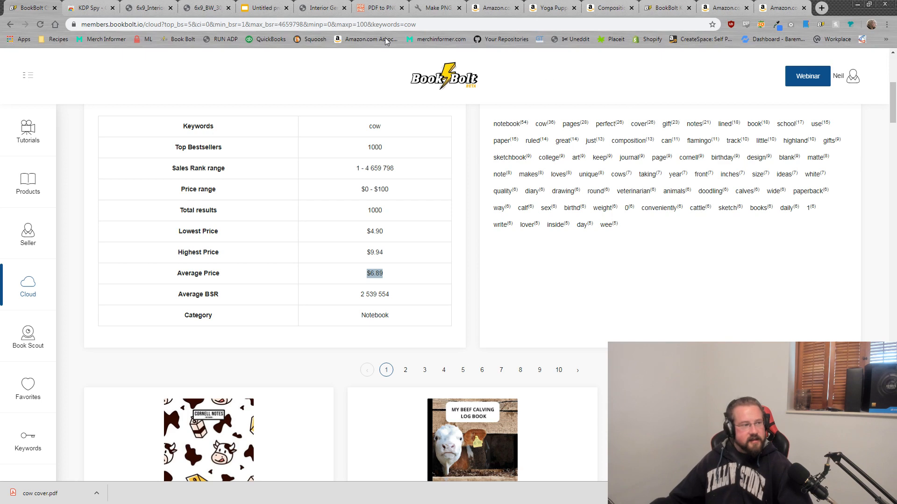
{"action": "left_click", "coordinate": [516, 8]}
{"action": "left_click", "coordinate": [516, 8]}
{"action": "left_click", "coordinate": [516, 8]}
{"action": "left_click", "coordinate": [516, 8]}
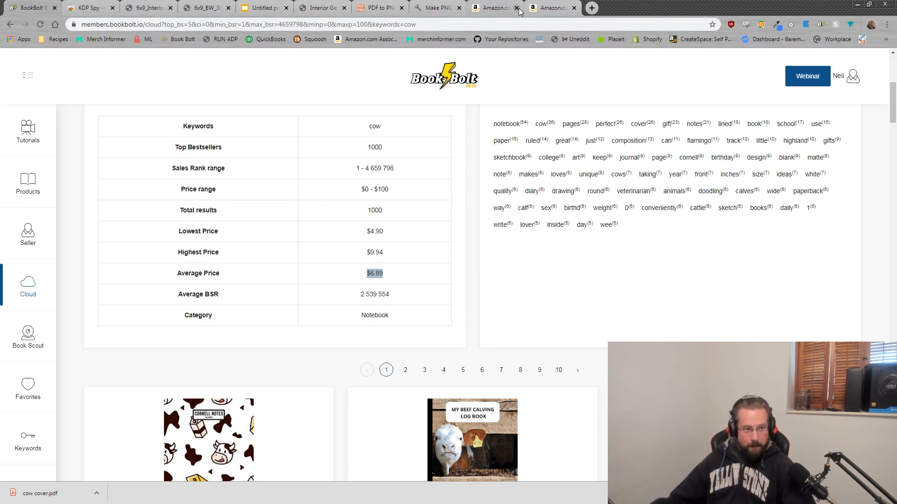
{"action": "left_click", "coordinate": [516, 8]}
{"action": "left_click", "coordinate": [517, 8]}
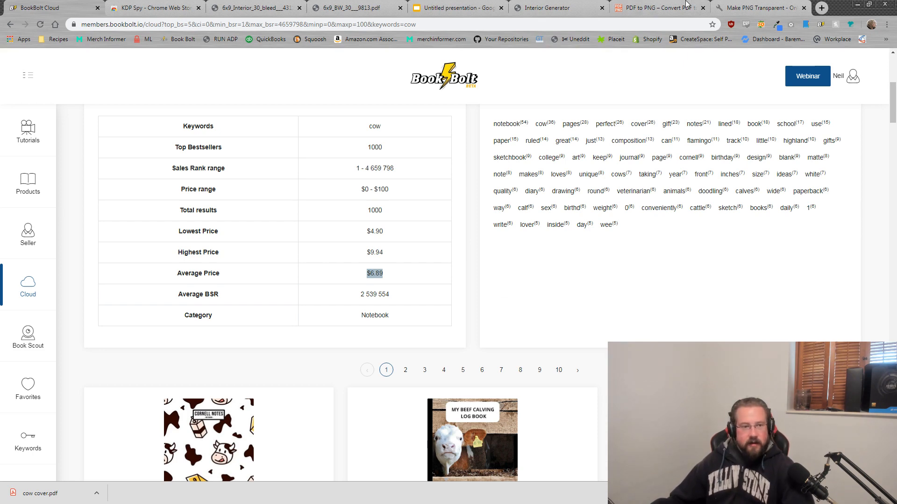
Step: Close the Interior Generator, untitled presentation, 6x9 interior PDF and Cow Notebook cover tabs
{"action": "left_click", "coordinate": [580, 8]}
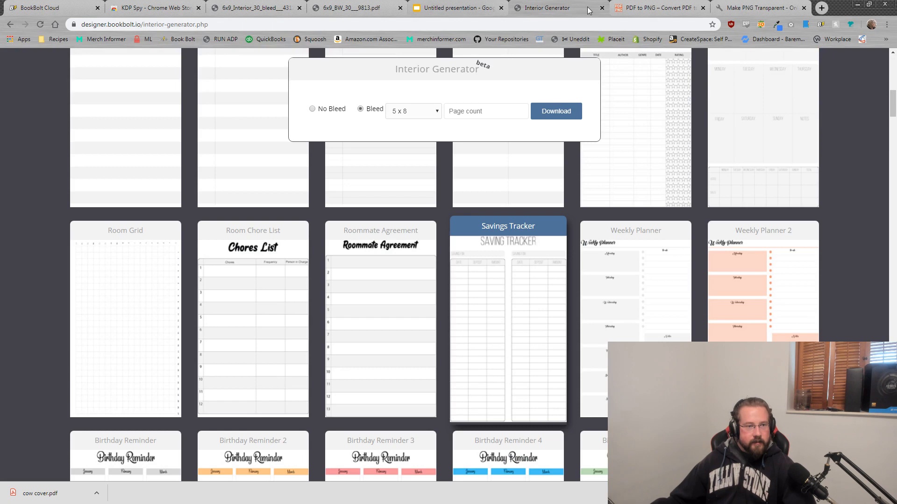
{"action": "left_click", "coordinate": [602, 8]}
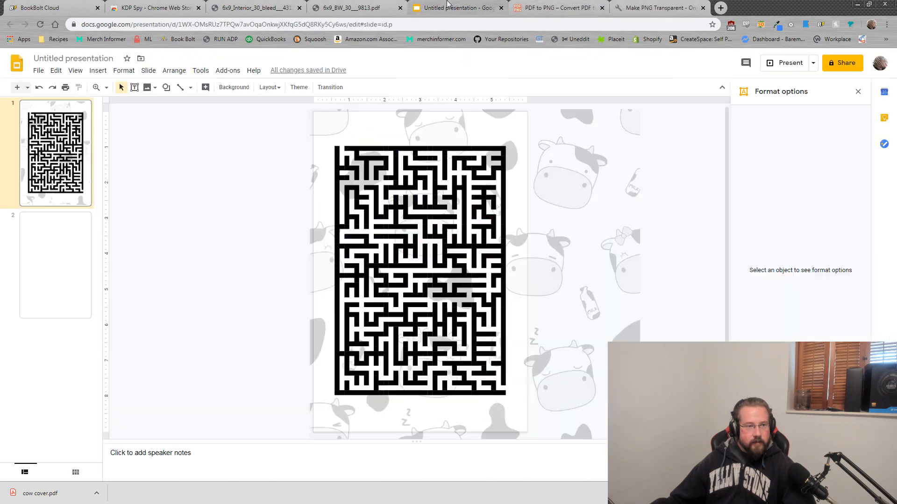
{"action": "left_click", "coordinate": [500, 8]}
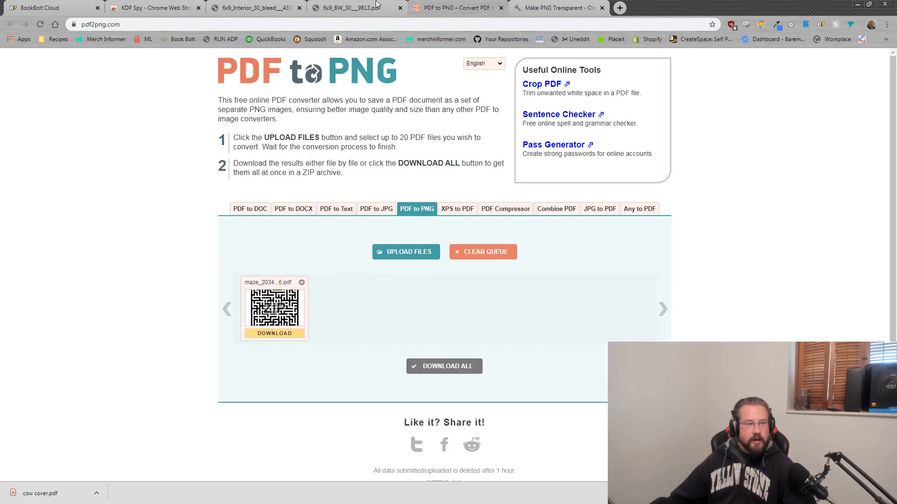
{"action": "left_click", "coordinate": [254, 7]}
{"action": "left_click", "coordinate": [299, 7]}
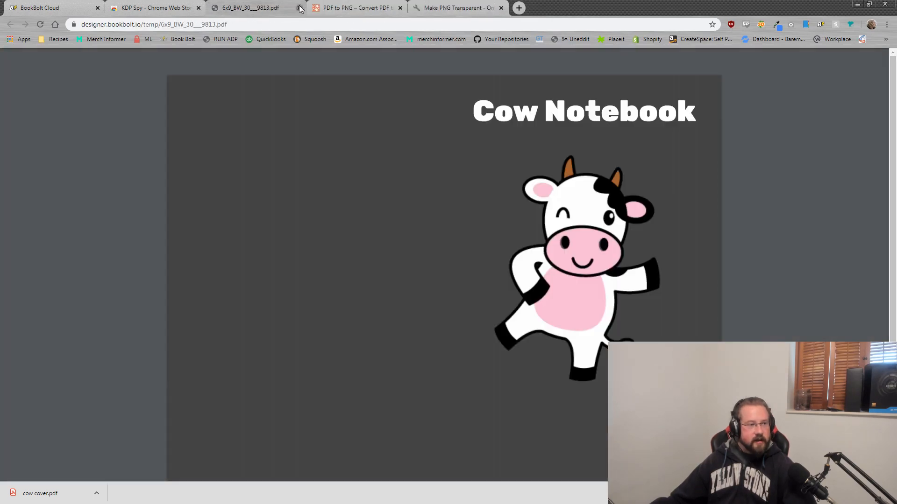
{"action": "left_click", "coordinate": [299, 8]}
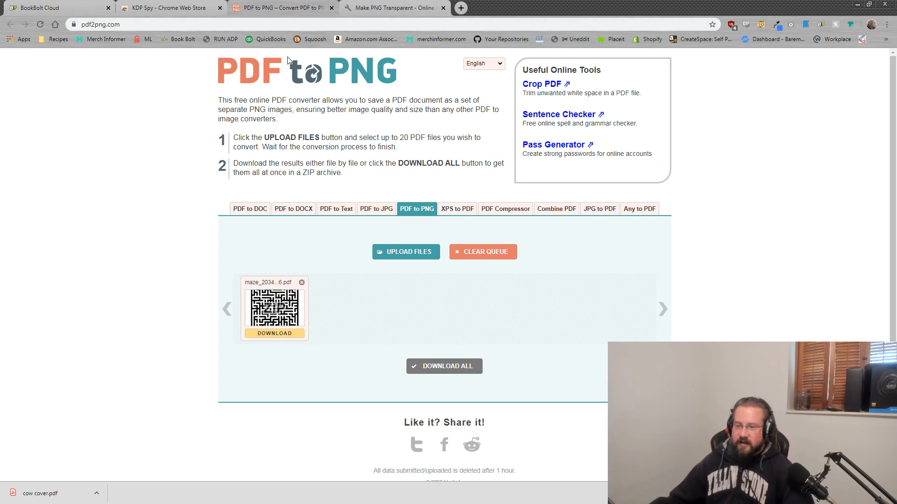
Step: Switch back to the BookBolt cow results and go to its Tutorials page
{"action": "left_click", "coordinate": [484, 63]}
{"action": "left_click", "coordinate": [839, 147]}
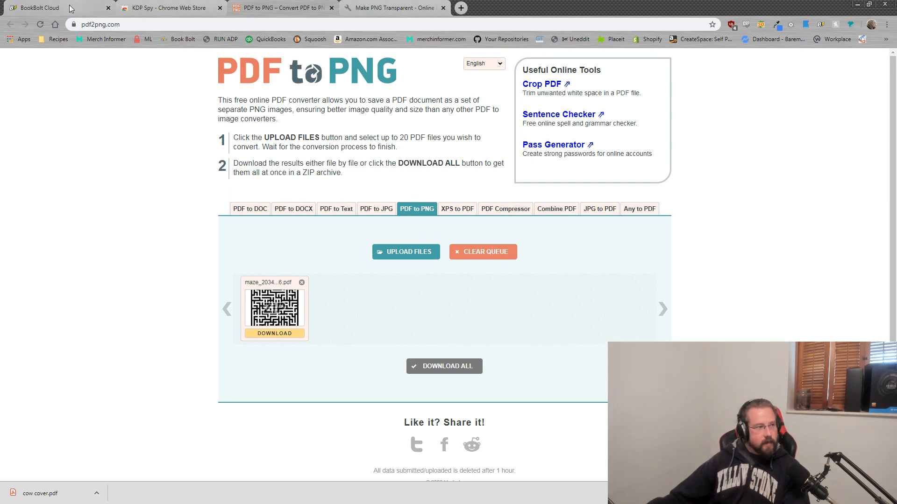
{"action": "left_click", "coordinate": [50, 6]}
{"action": "left_click", "coordinate": [27, 145]}
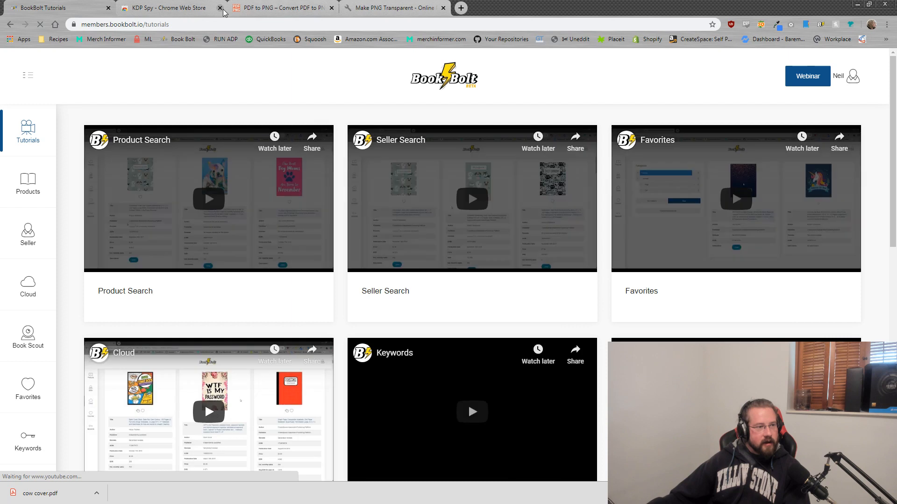
Step: Close the KDP Spy, PDF to PNG and Make PNG Transparent tabs
{"action": "left_click", "coordinate": [220, 8]}
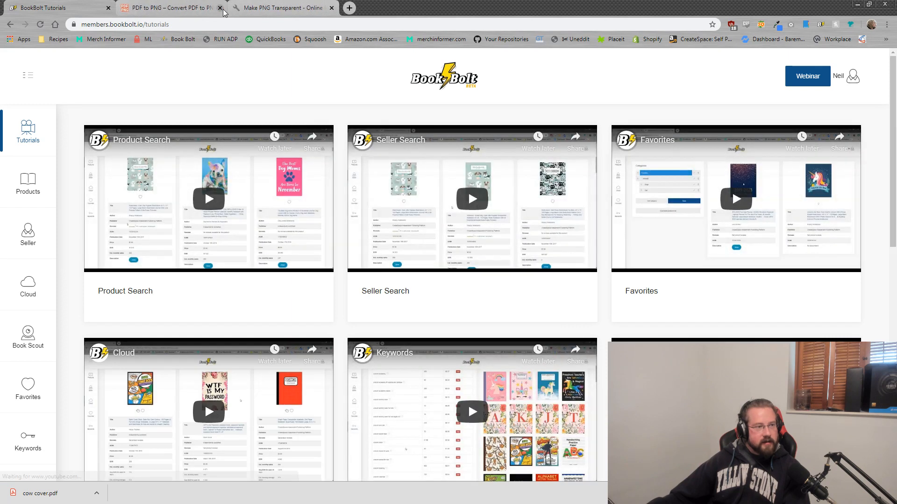
{"action": "left_click", "coordinate": [220, 8]}
{"action": "left_click", "coordinate": [220, 8]}
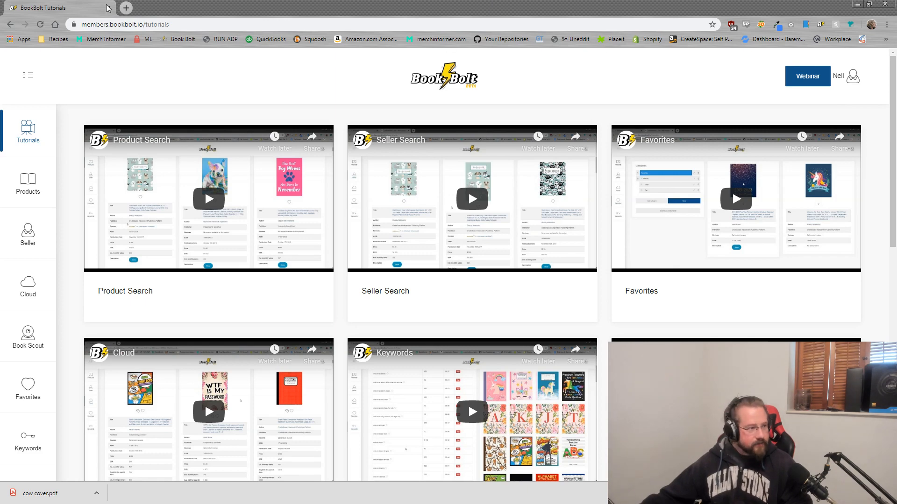
Step: Open the last generated kakuro PDF in a new tab, then open PuzzleWiz's Word Search generator
{"action": "left_click", "coordinate": [126, 8]}
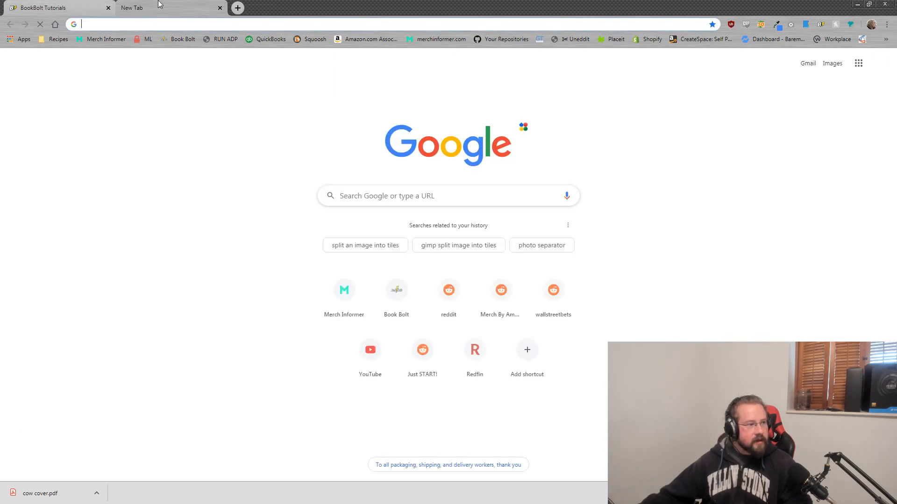
{"action": "left_click_drag", "start_coordinate": [158, 3], "coordinate": [161, 0]}
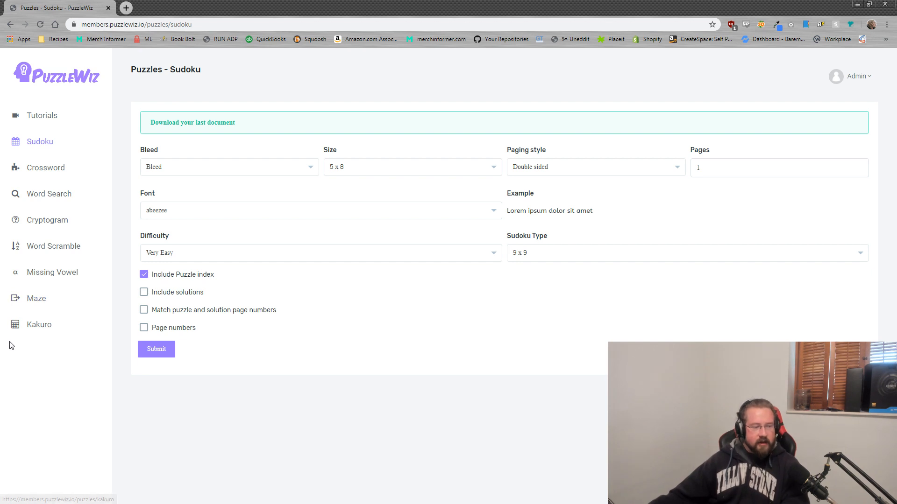
{"action": "left_click", "coordinate": [196, 123]}
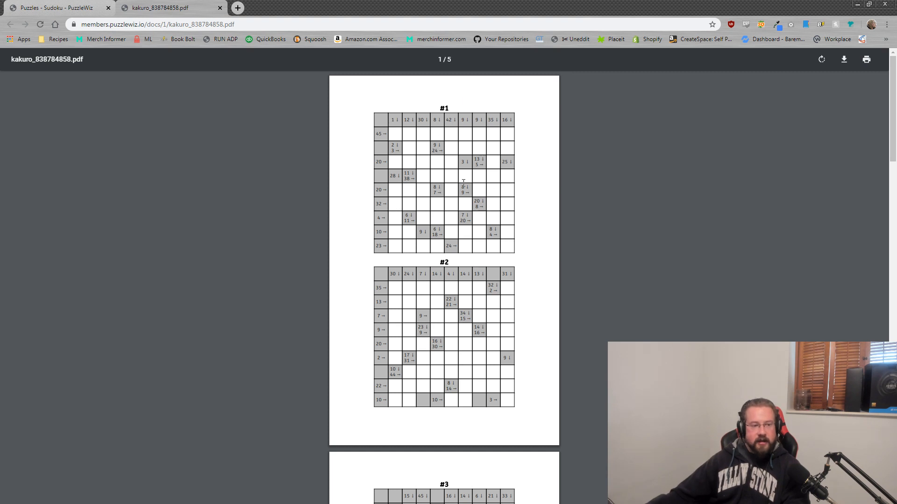
{"action": "left_click", "coordinate": [89, 6]}
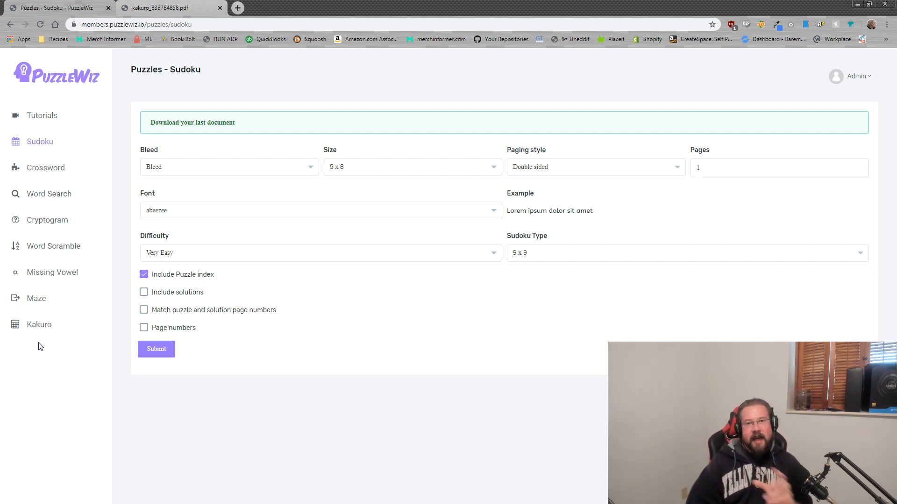
{"action": "left_click", "coordinate": [52, 195]}
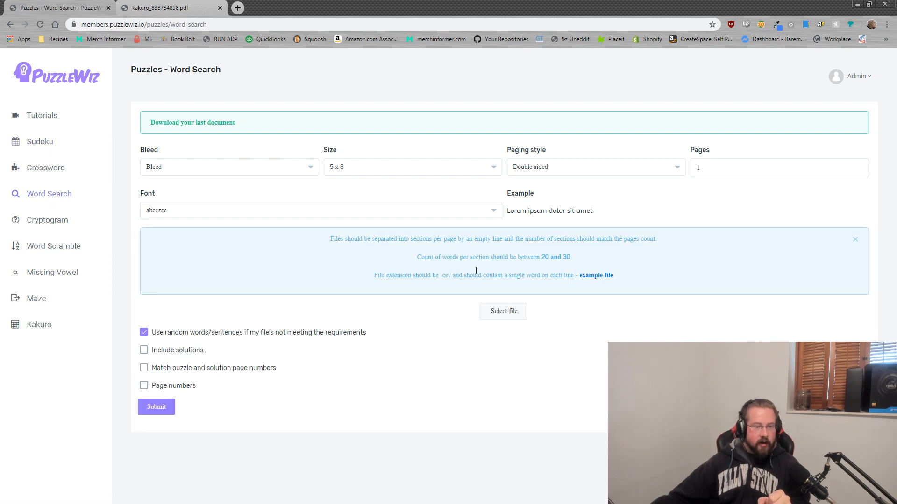